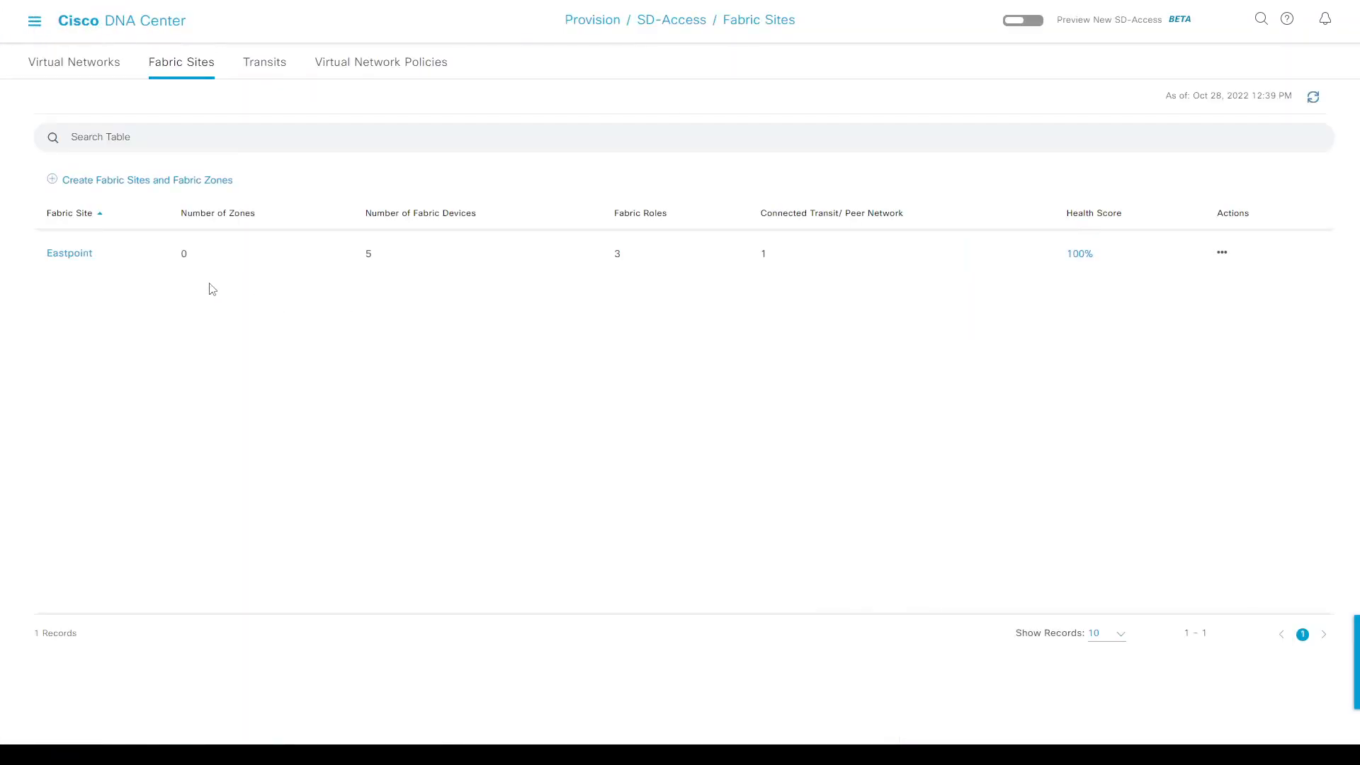
- Open Border1's Layer 3 handoff configuration in the Eastpoint fabric site and start adding an external interface to IP-Transit
left_click(73, 256)
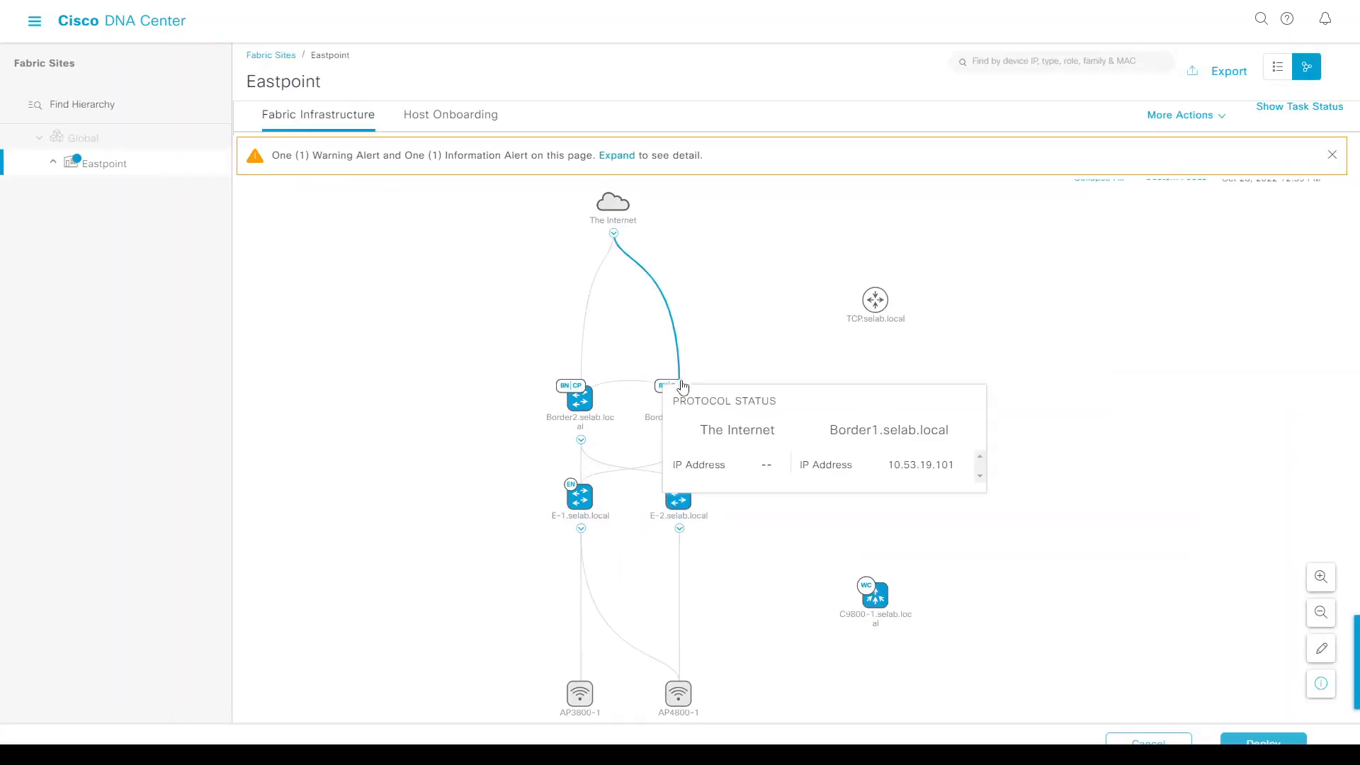
left_click(682, 401)
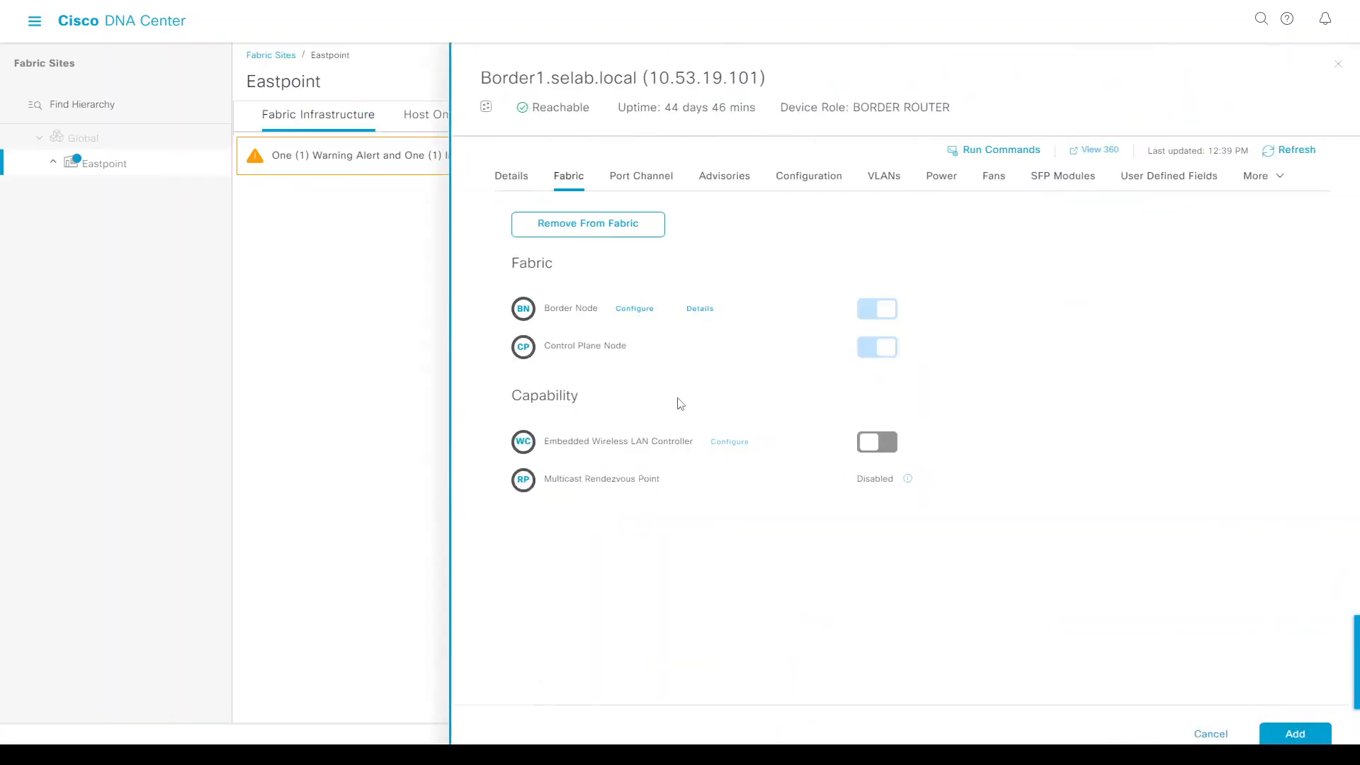
left_click(633, 310)
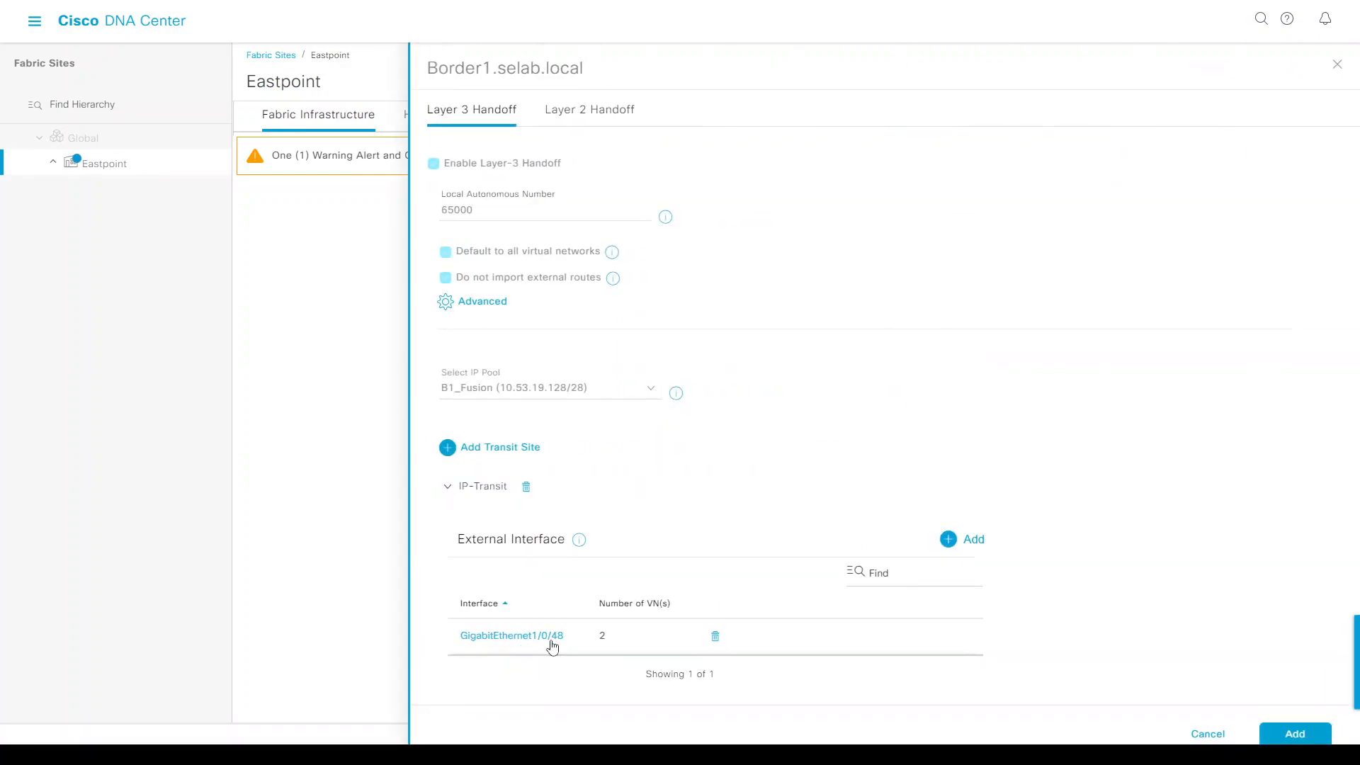
left_click(949, 541)
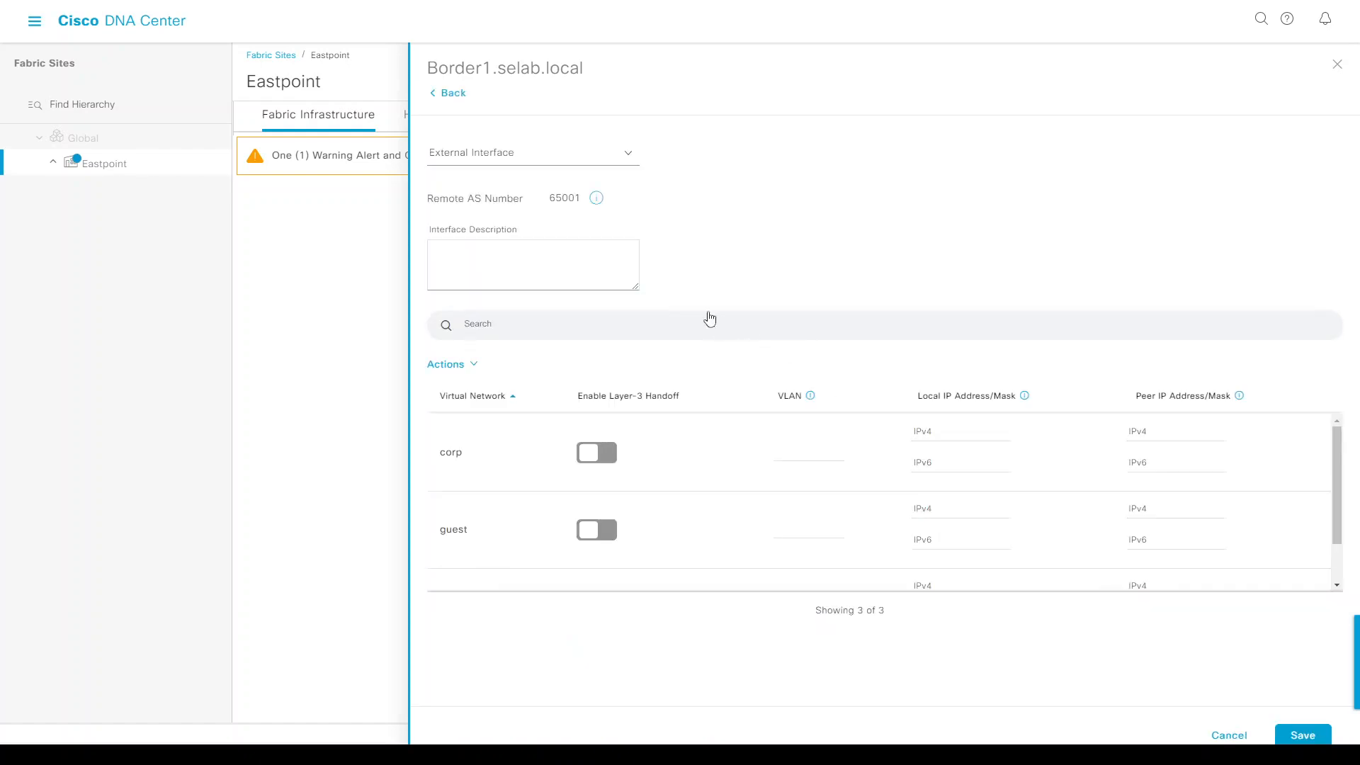
- Set the external interface to GigabitEthernet1/0/45 with description To_FW, and enable Layer-3 handoff for the guest virtual network
left_click(544, 157)
type("45")
left_click(537, 222)
left_click(516, 263)
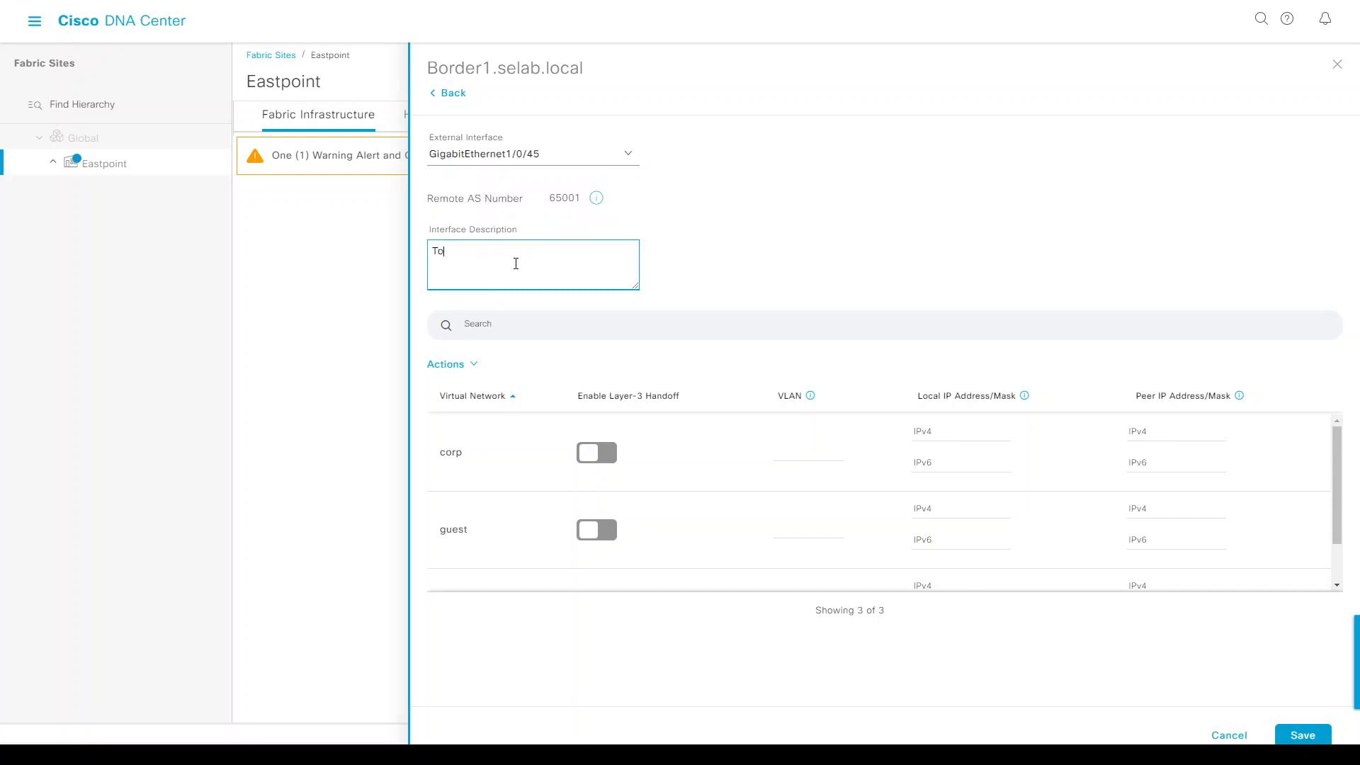
type("To_FW")
left_click(600, 532)
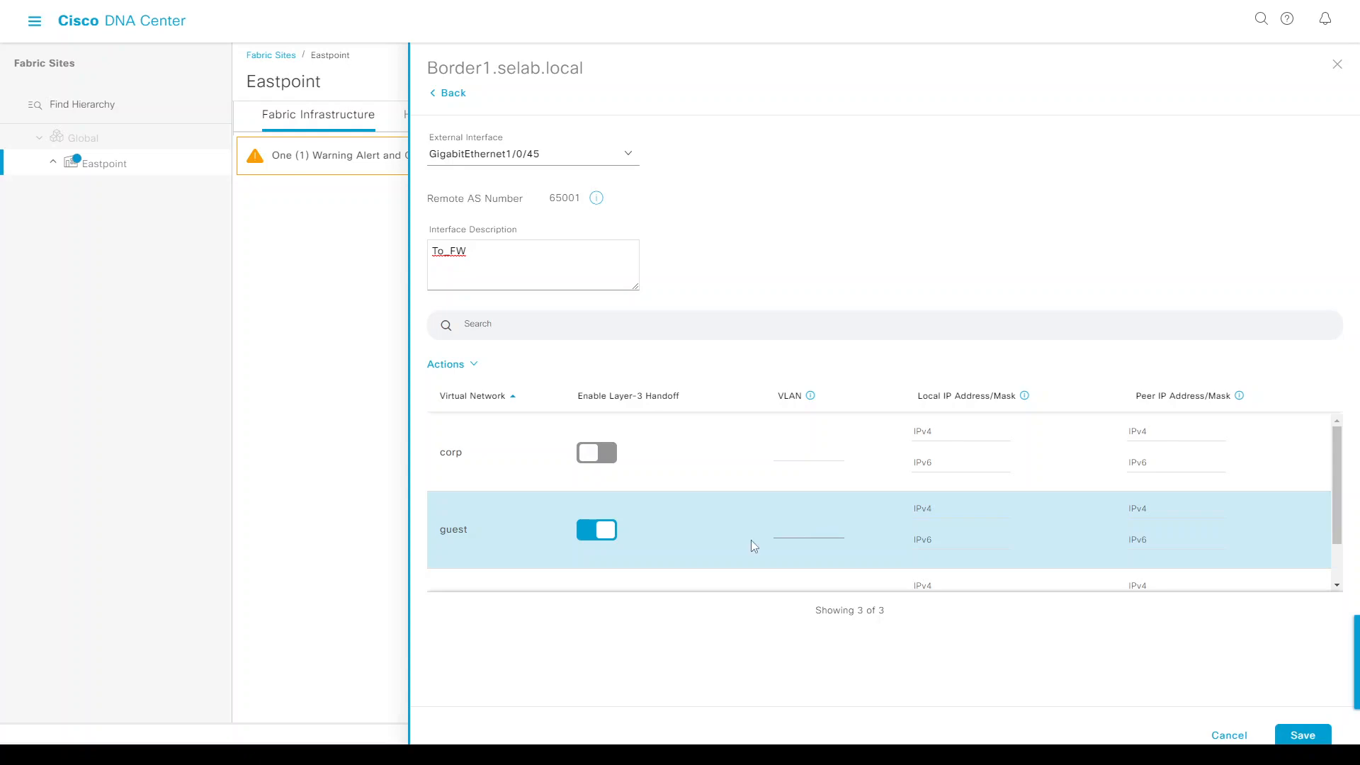
- Switch to the MobaXterm terminal and list Border1's addressed interfaces with "sh ip int brie | ex una"
key("alt+Tab")
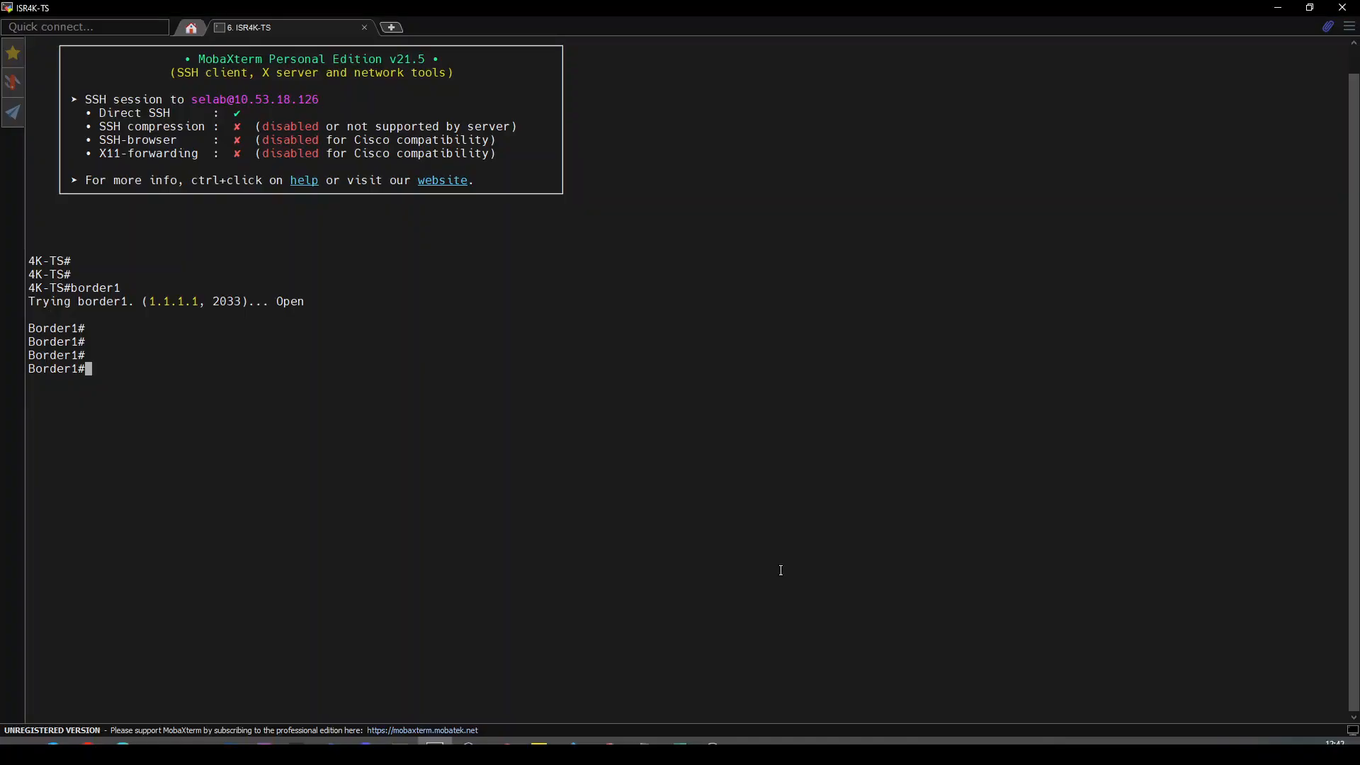
key("Return")
key("Return")
key("Return")
type("sh ")
type("int")
key("Left")
key("Left")
key("Left")
key("Left")
type("ip")
key("End")
type("brie | ")
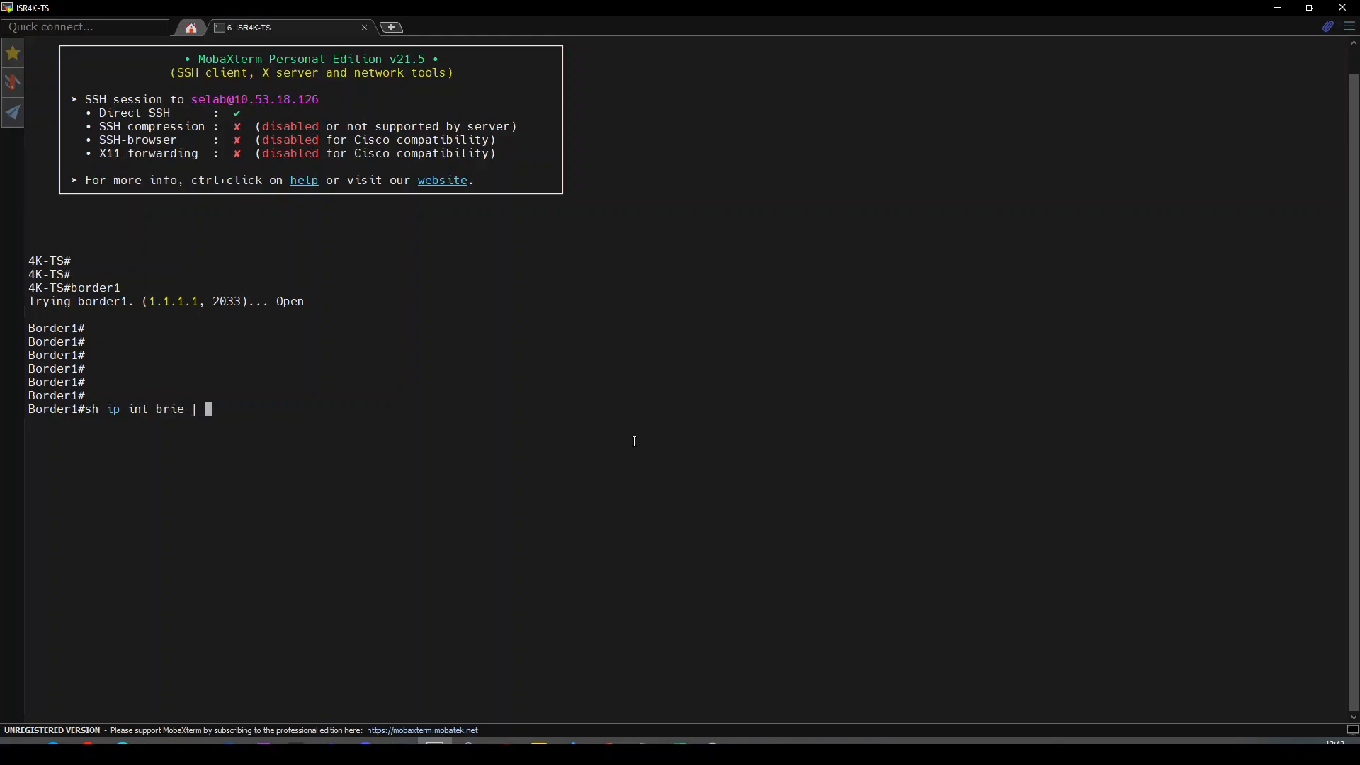
type("ex una")
key("Return")
type("s")
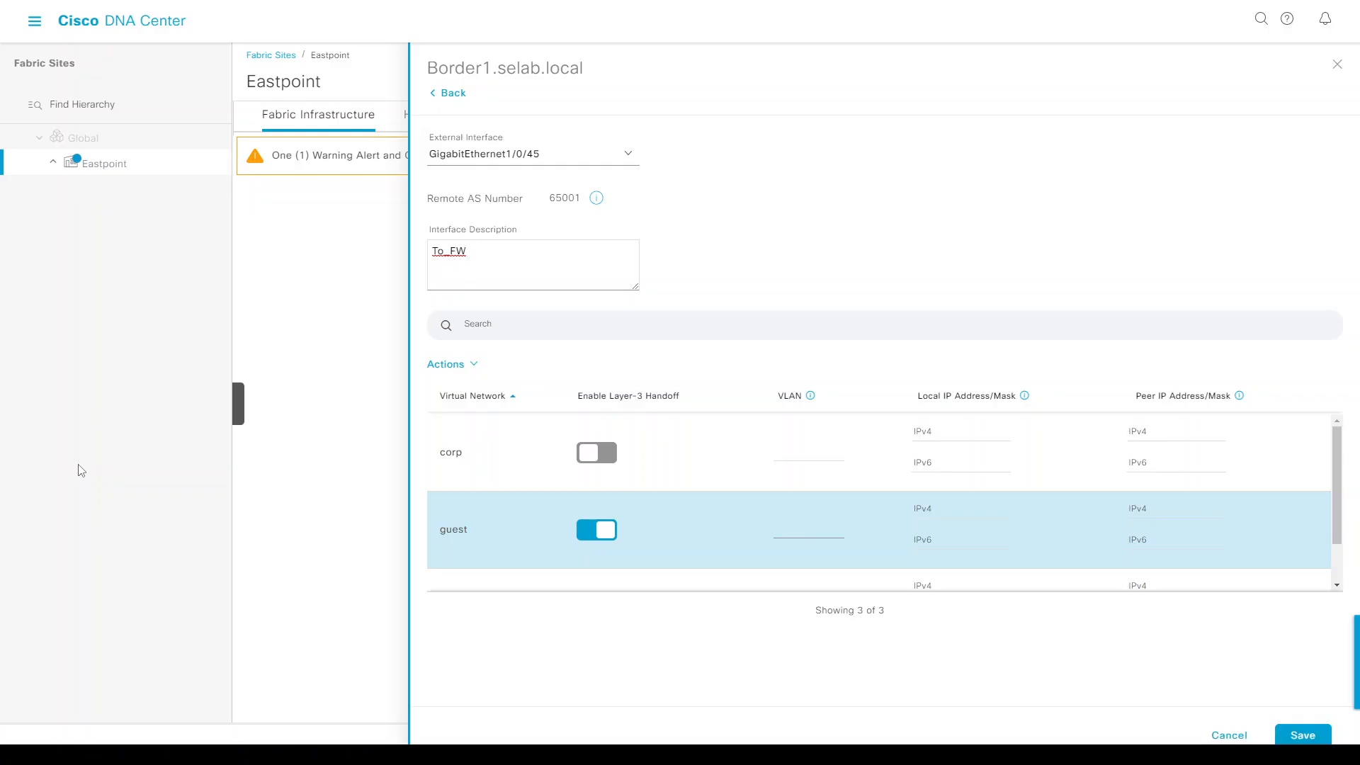
- Return to Cisco DNA Center, set the guest handoff VLAN to 3003, and save and add Border1's handoff changes
left_click(816, 531)
type("3003")
scroll(904, 545, "down", 1)
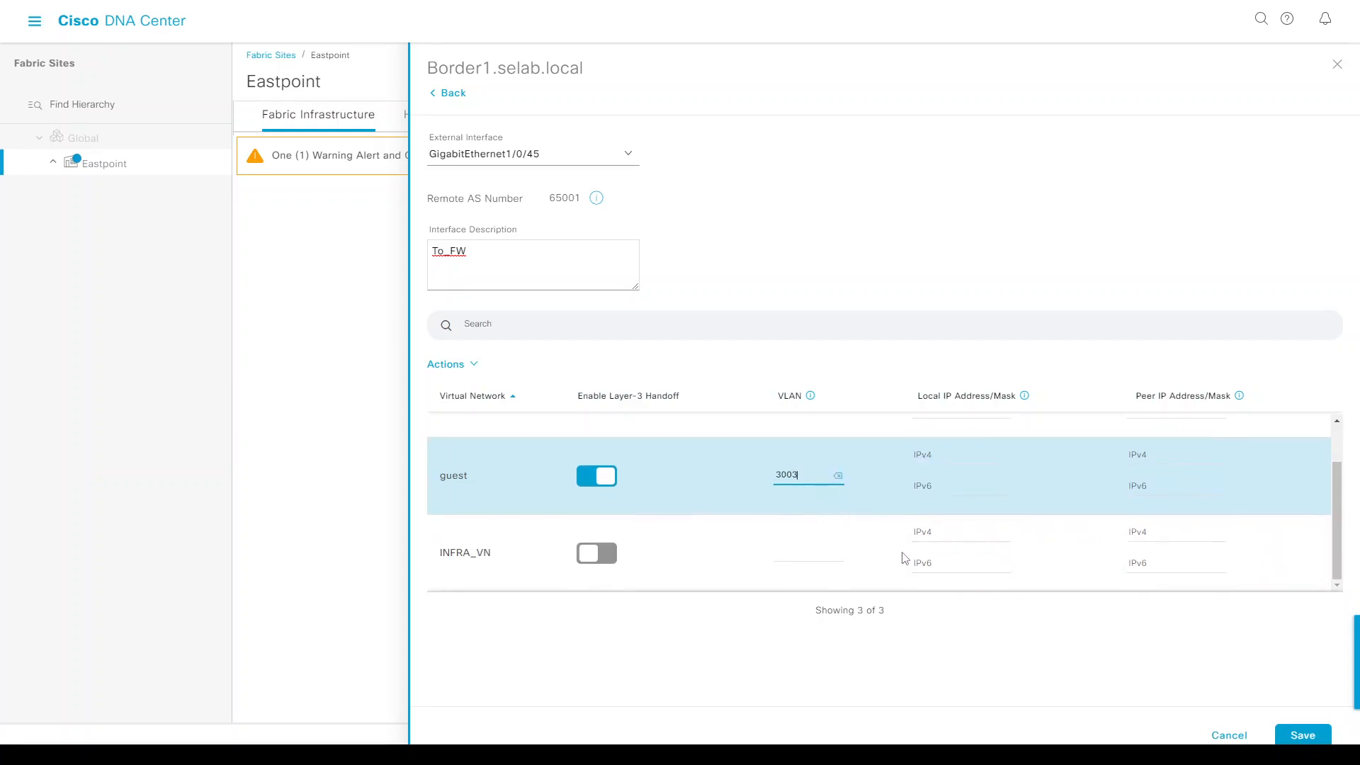
left_click(1303, 734)
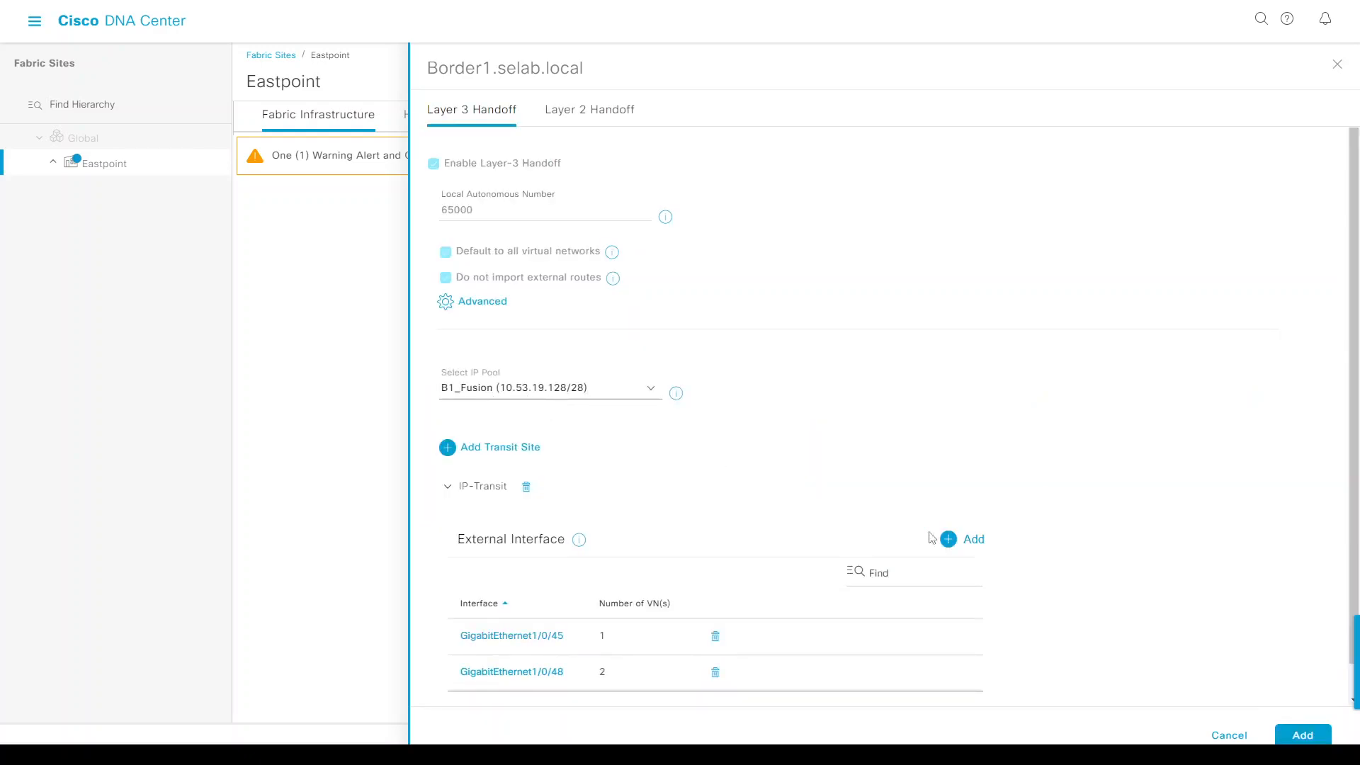
scroll(1243, 674, "down", 1)
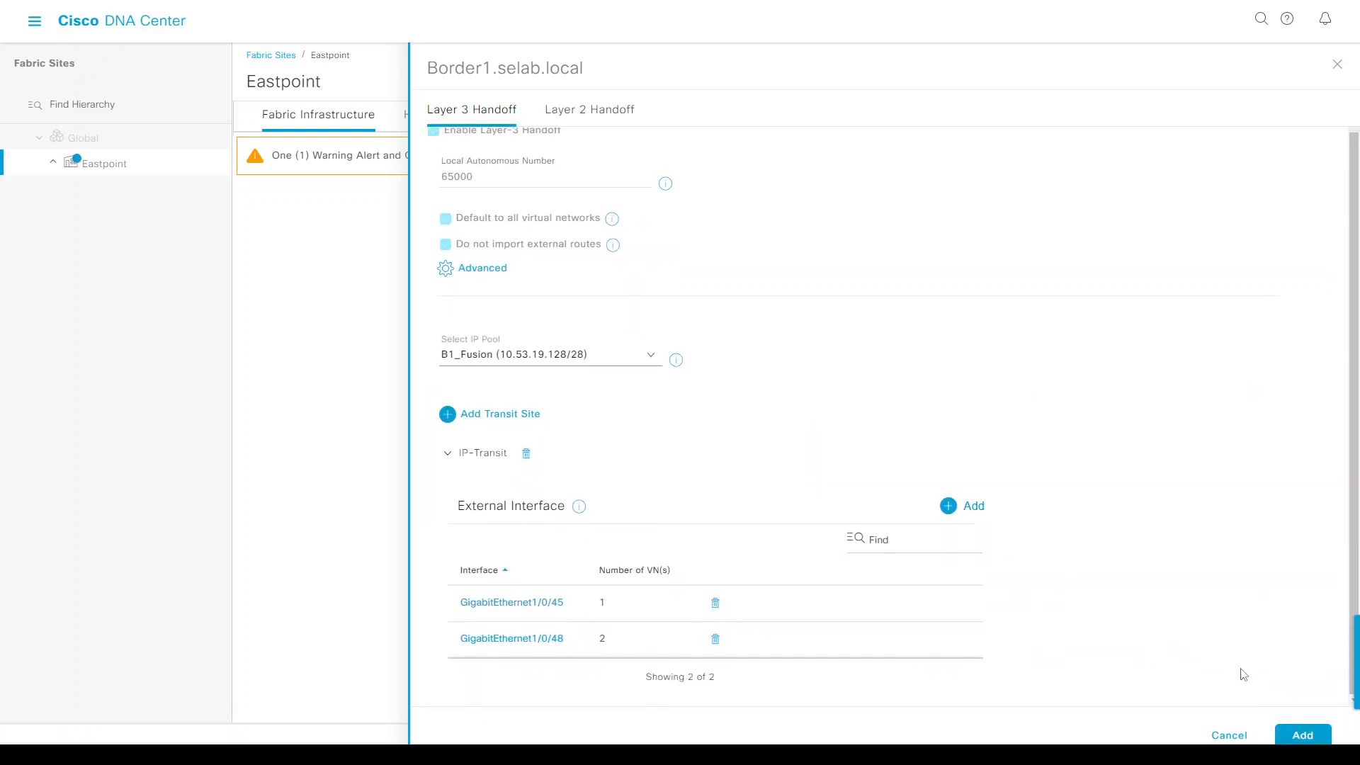
left_click(1313, 739)
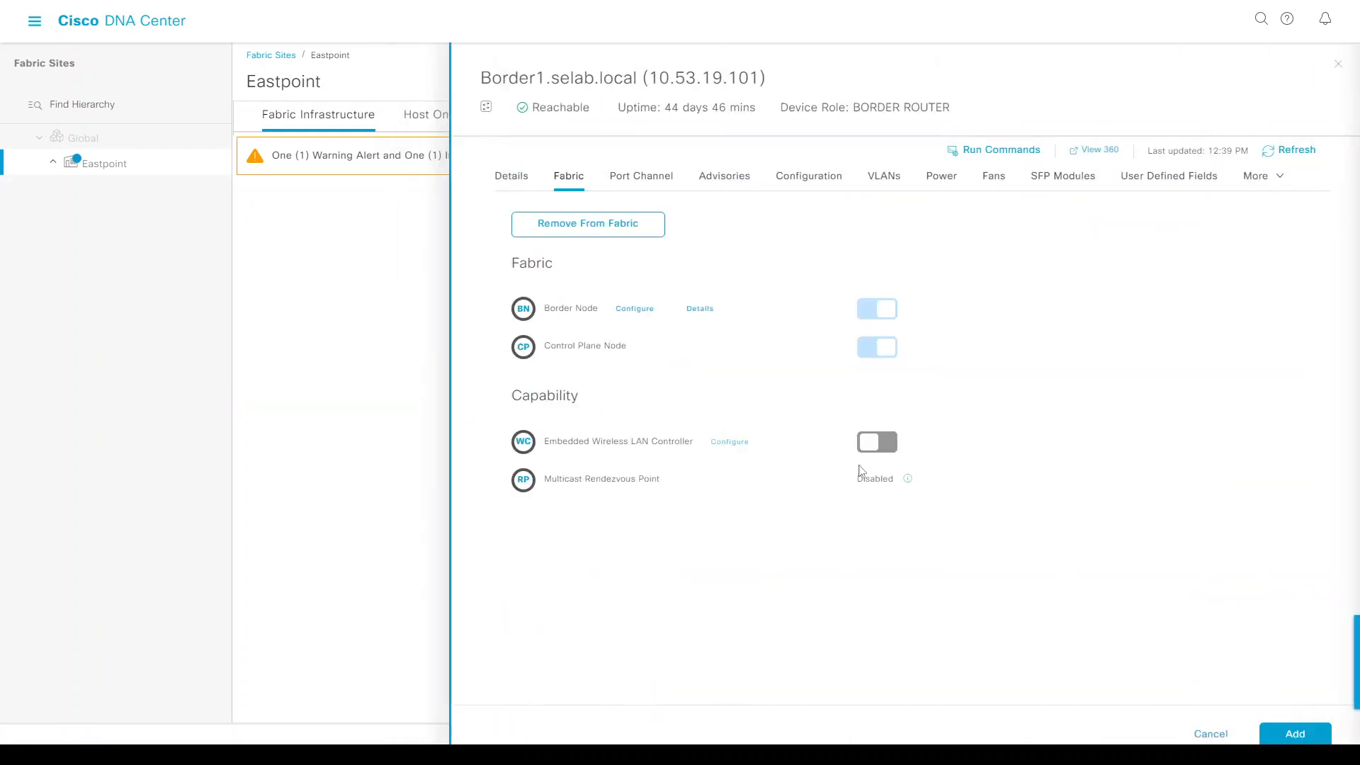
left_click(1302, 735)
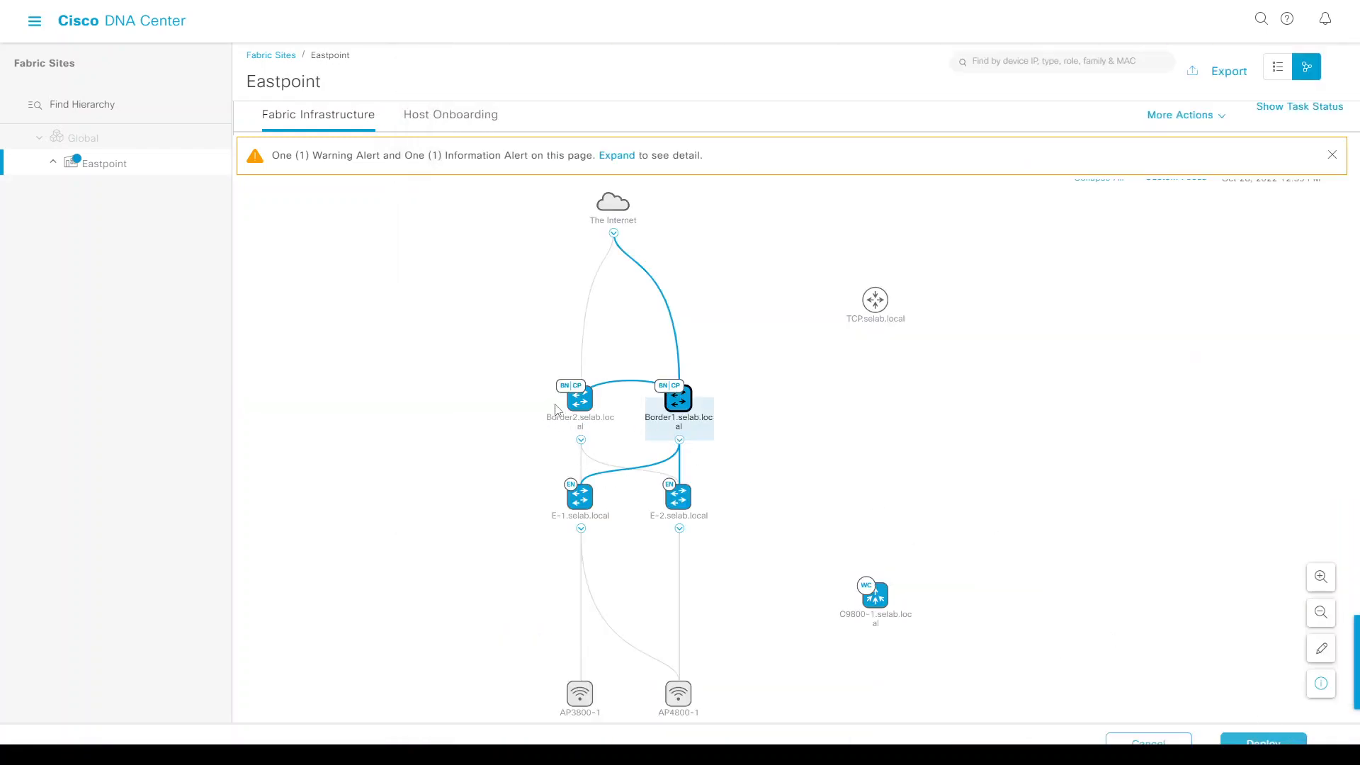
- Open Border2's Layer 3 handoff configuration and start adding an external interface to its IP-Transit
left_click(577, 404)
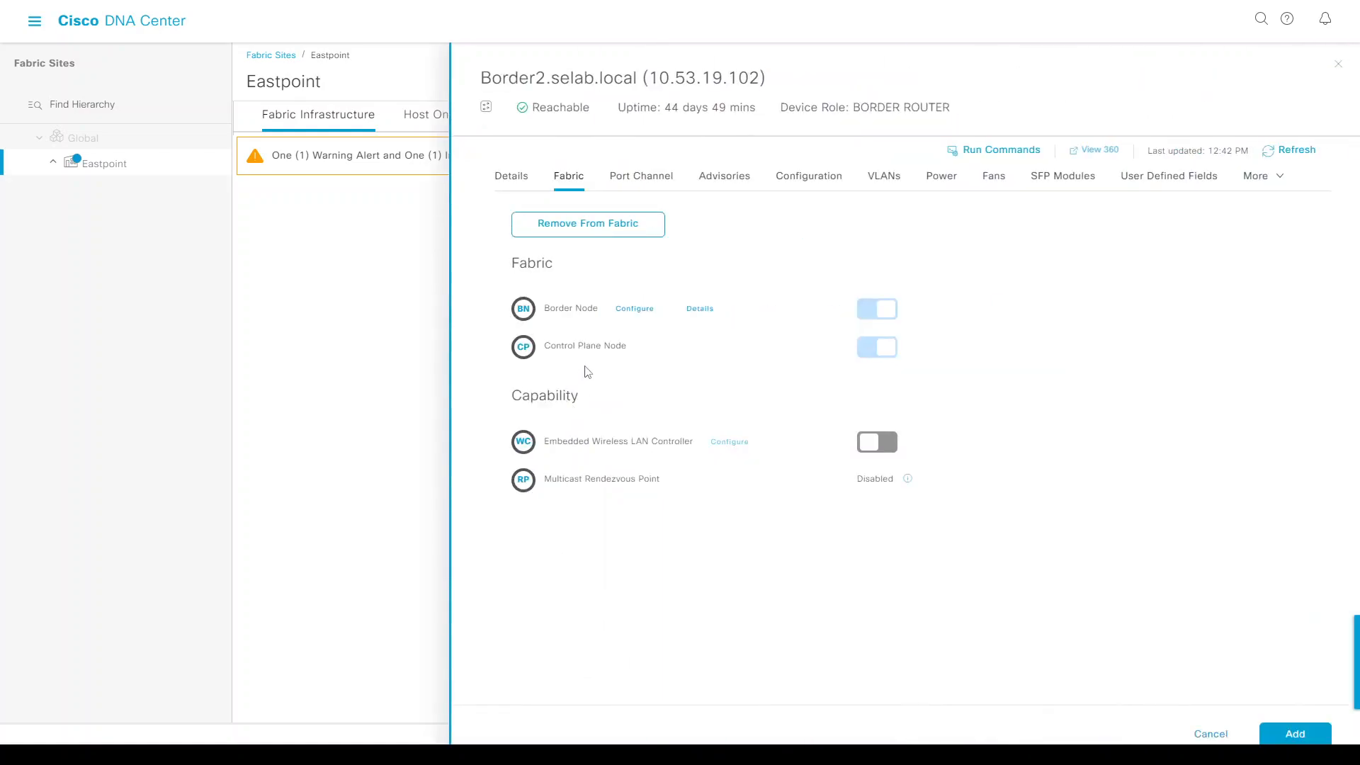
left_click(629, 310)
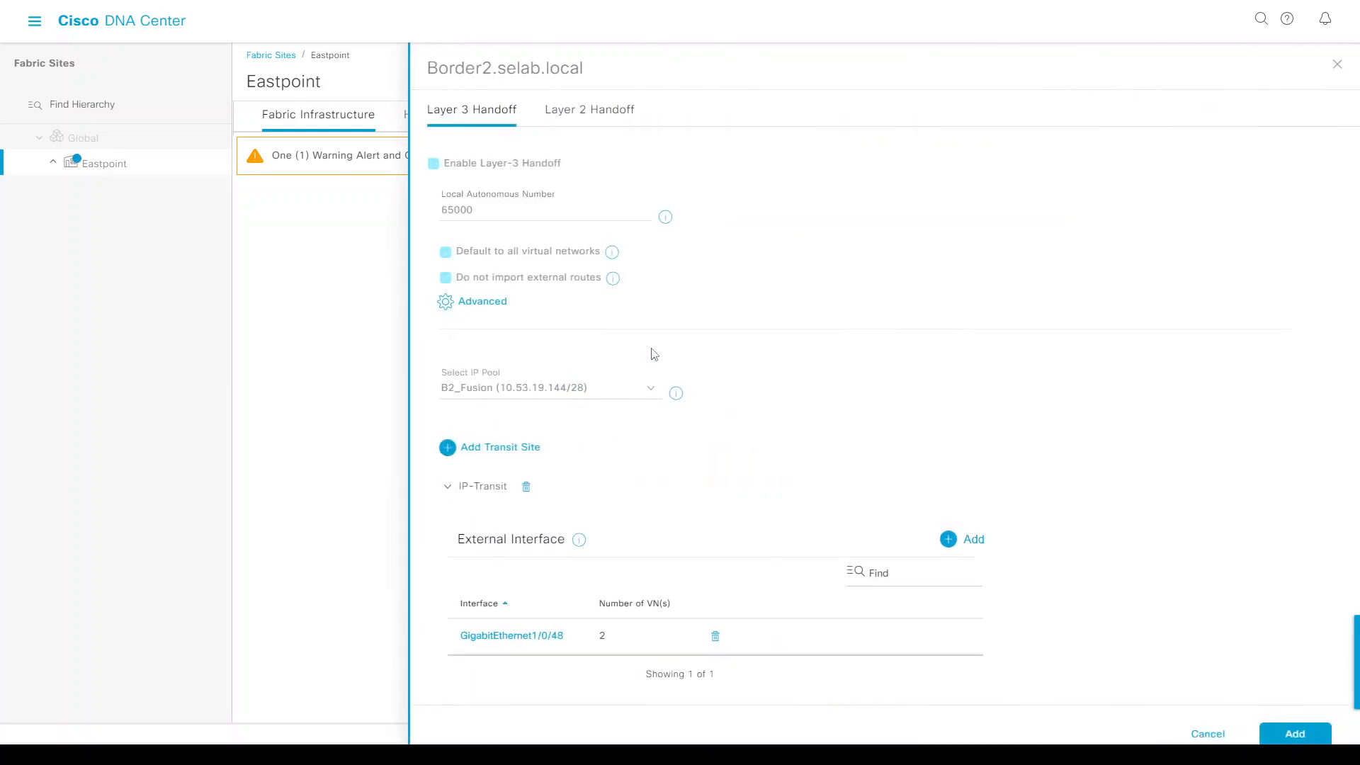
left_click(948, 539)
- Set Border2's external interface to GigabitEthernet1/0/45 with description To_FW, and enable Layer-3 handoff for the guest virtual network
left_click(491, 168)
type("45")
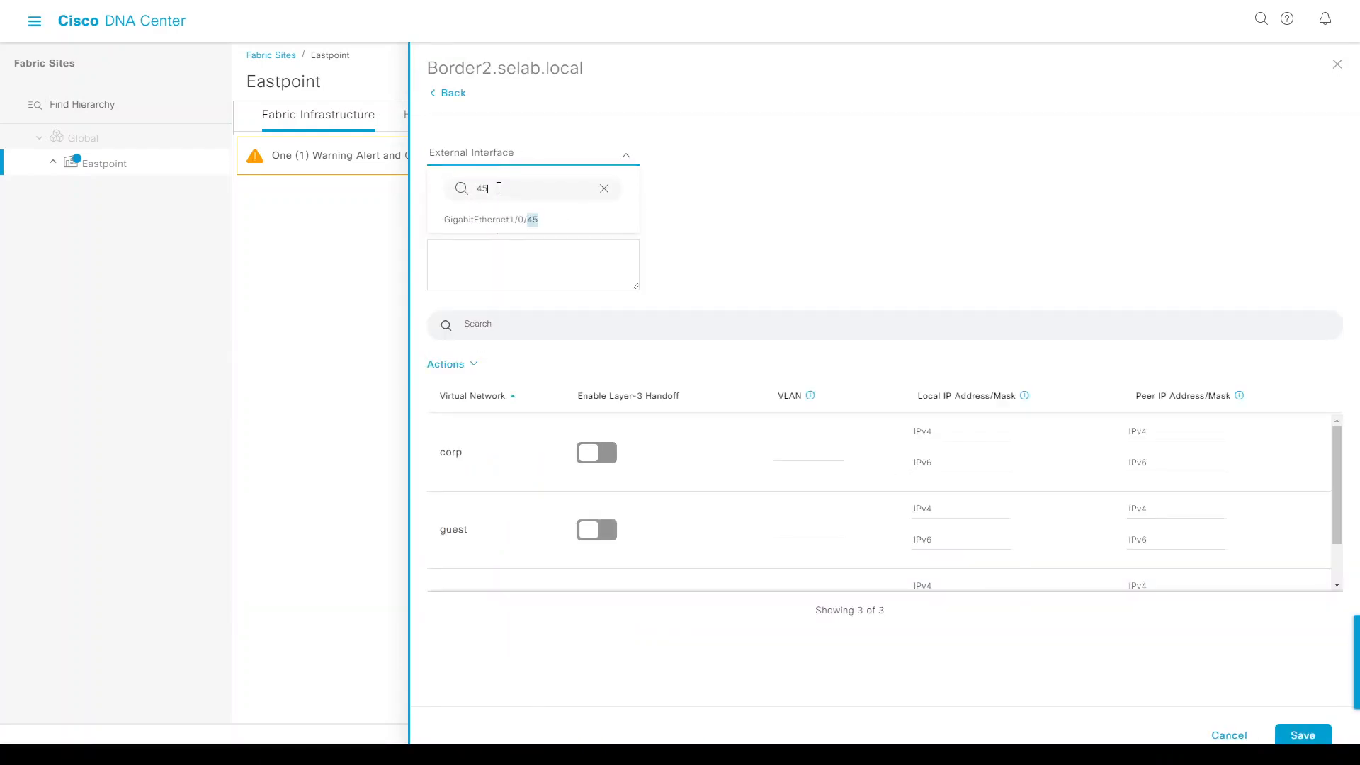
left_click(511, 221)
left_click(496, 243)
type("To_FW")
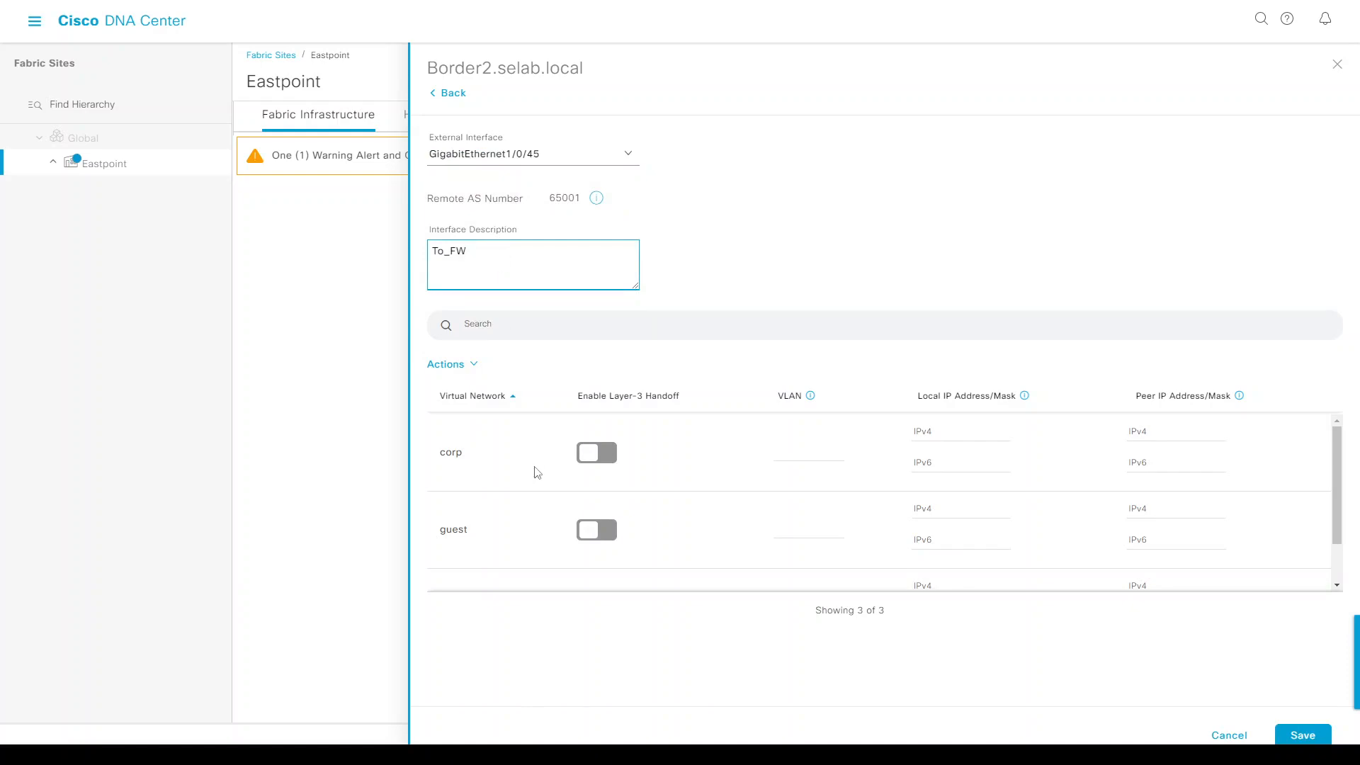
left_click(597, 530)
left_click(804, 532)
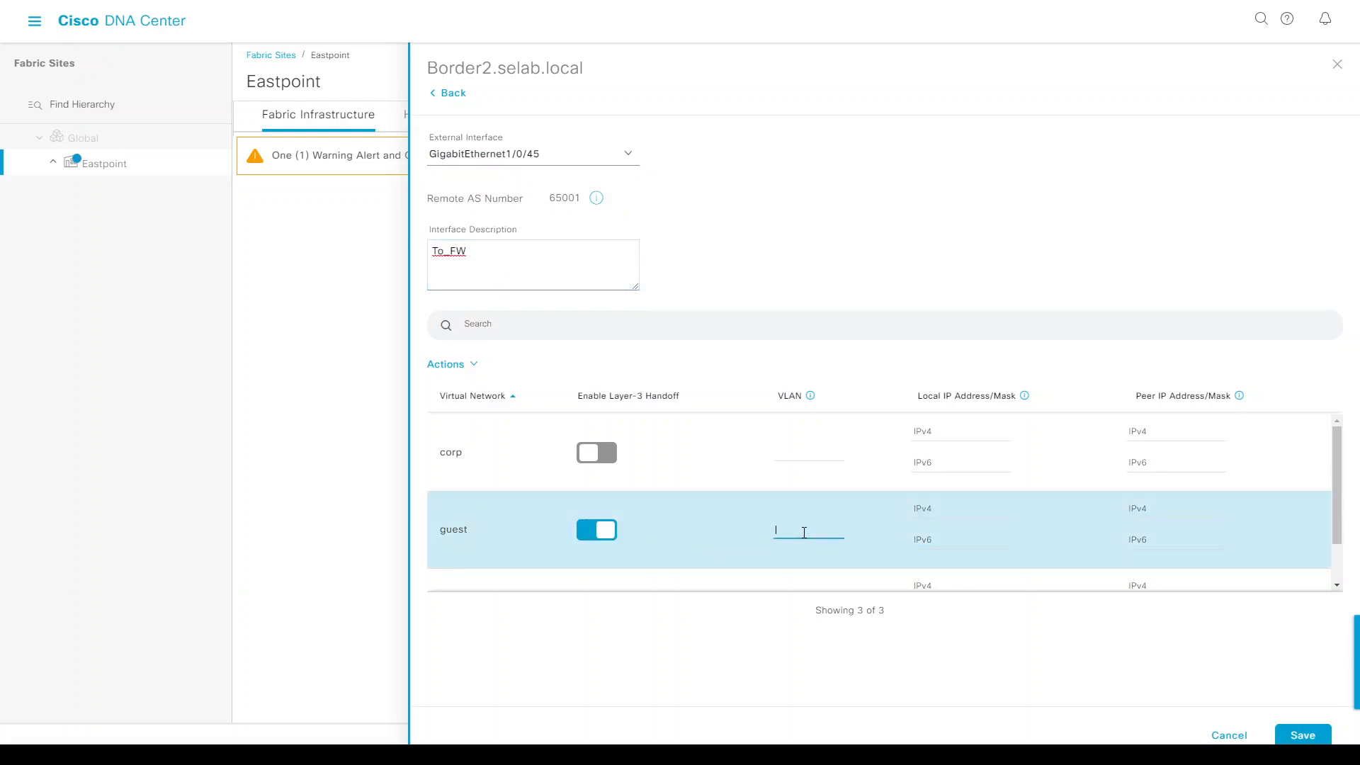
- Switch to MobaXterm, suspend the Border1 session, and connect to border2 from the terminal server
key("alt+Tab")
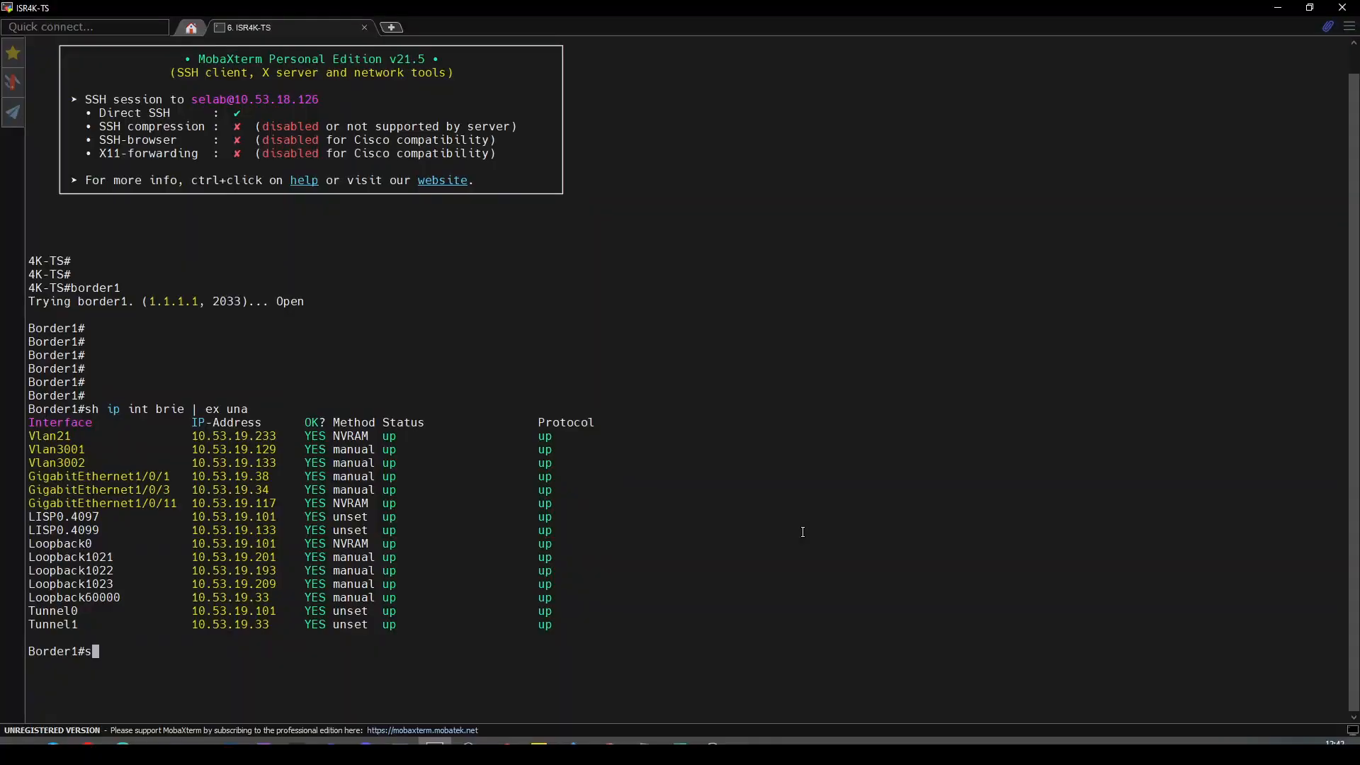
key("ctrl+shift+6")
type("xborder2")
key("Return")
key("Return")
key("Return")
key("Return")
key("Return")
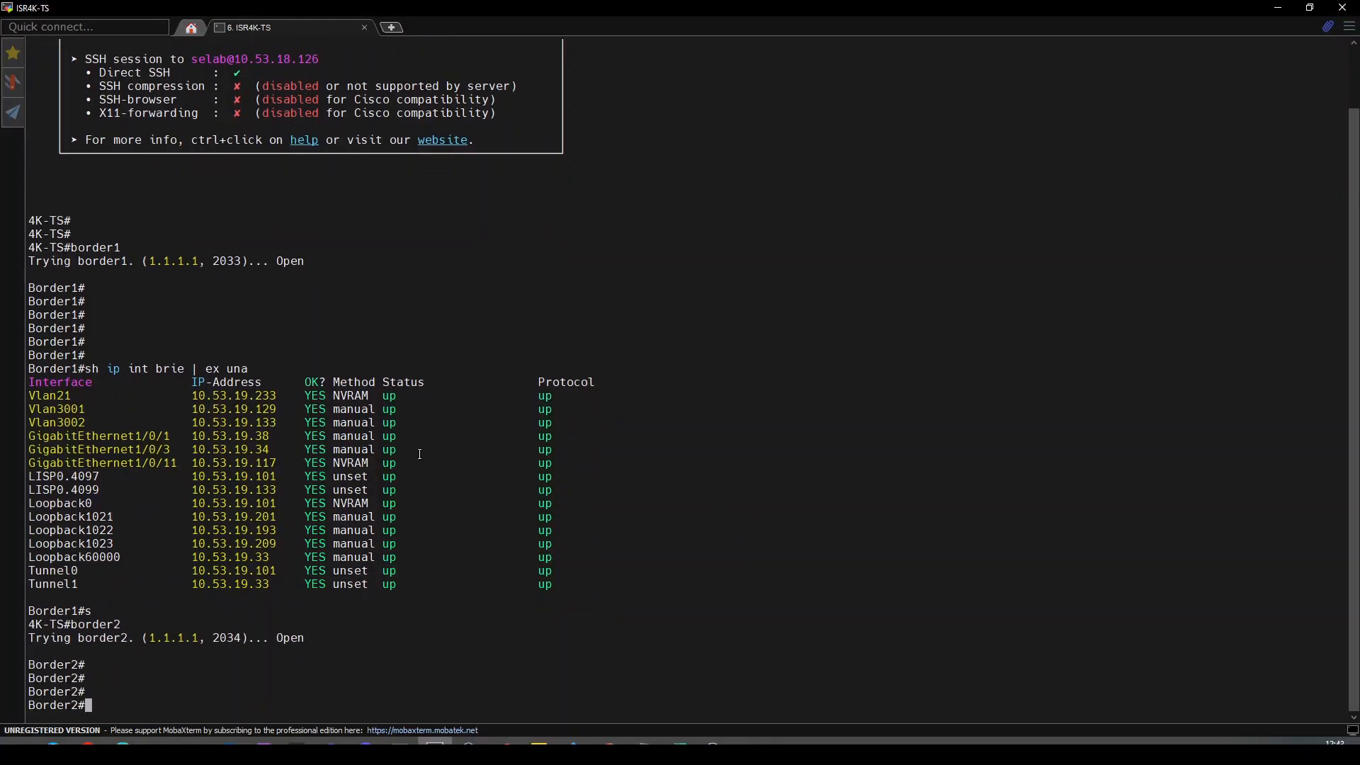
- List Border2's addressed interfaces with "sh ip int brie | ex una" and examine its handoff VLANs
left_click_drag(89, 371, 248, 371)
right_click(245, 372)
key("Return")
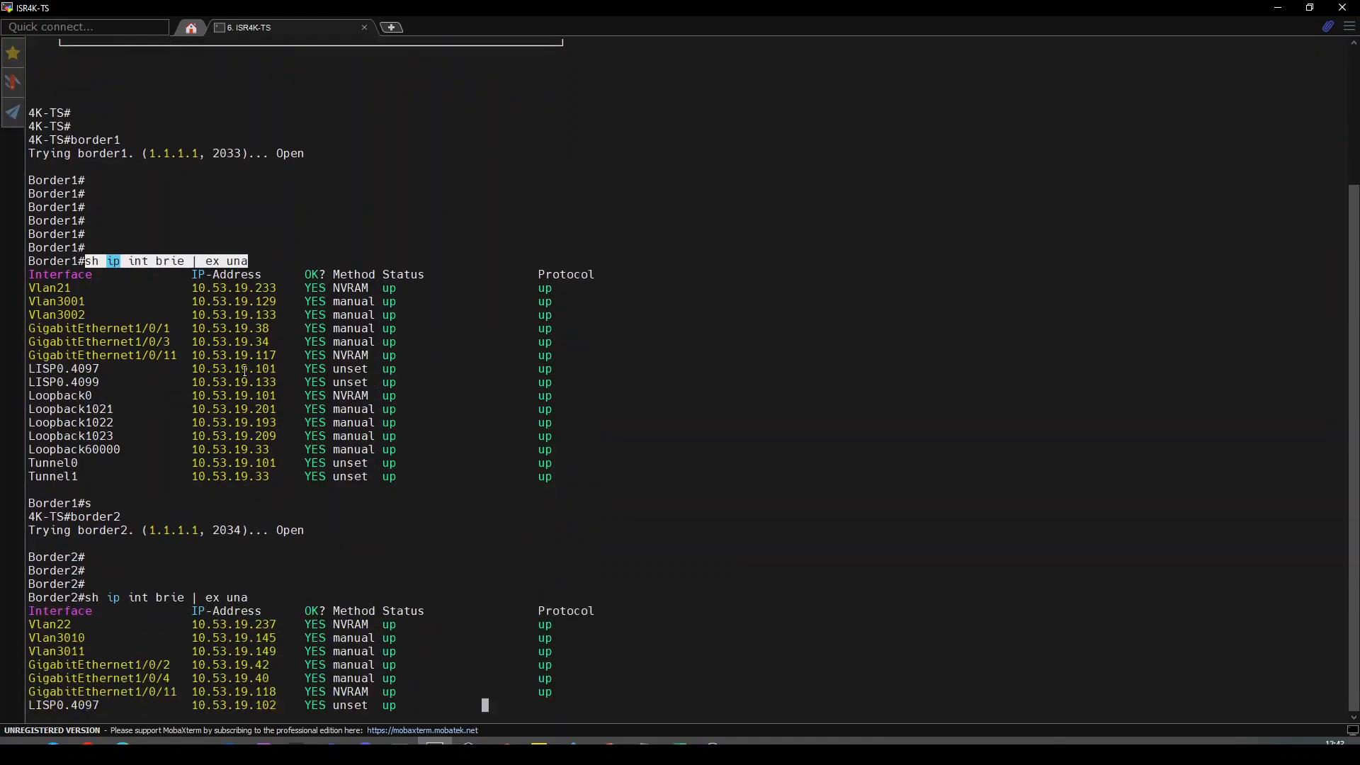
double_click(69, 518)
- Return to Cisco DNA Center, set Border2's guest handoff VLAN to 3012, and save the external interface
key("alt+Tab")
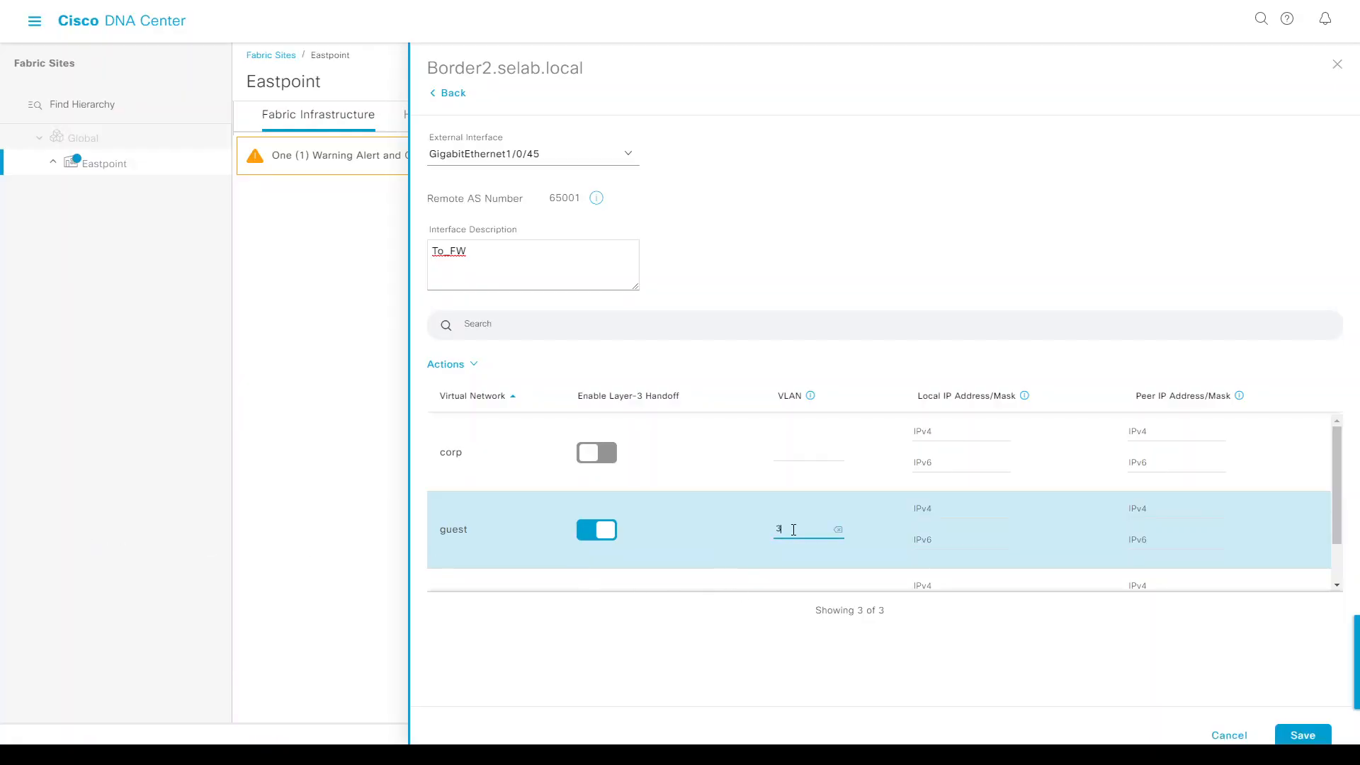
scroll(1162, 562, "down", 1)
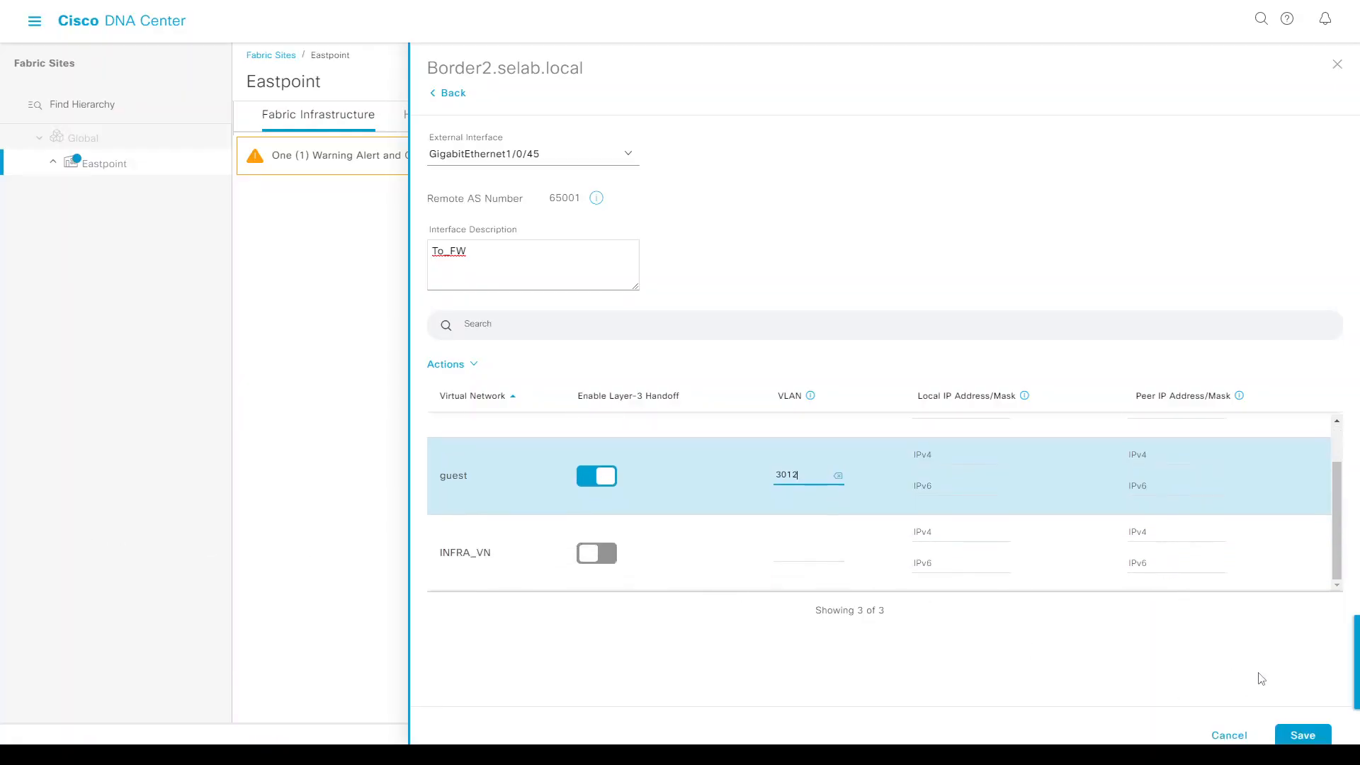
left_click(1300, 737)
scroll(1159, 603, "down", 1)
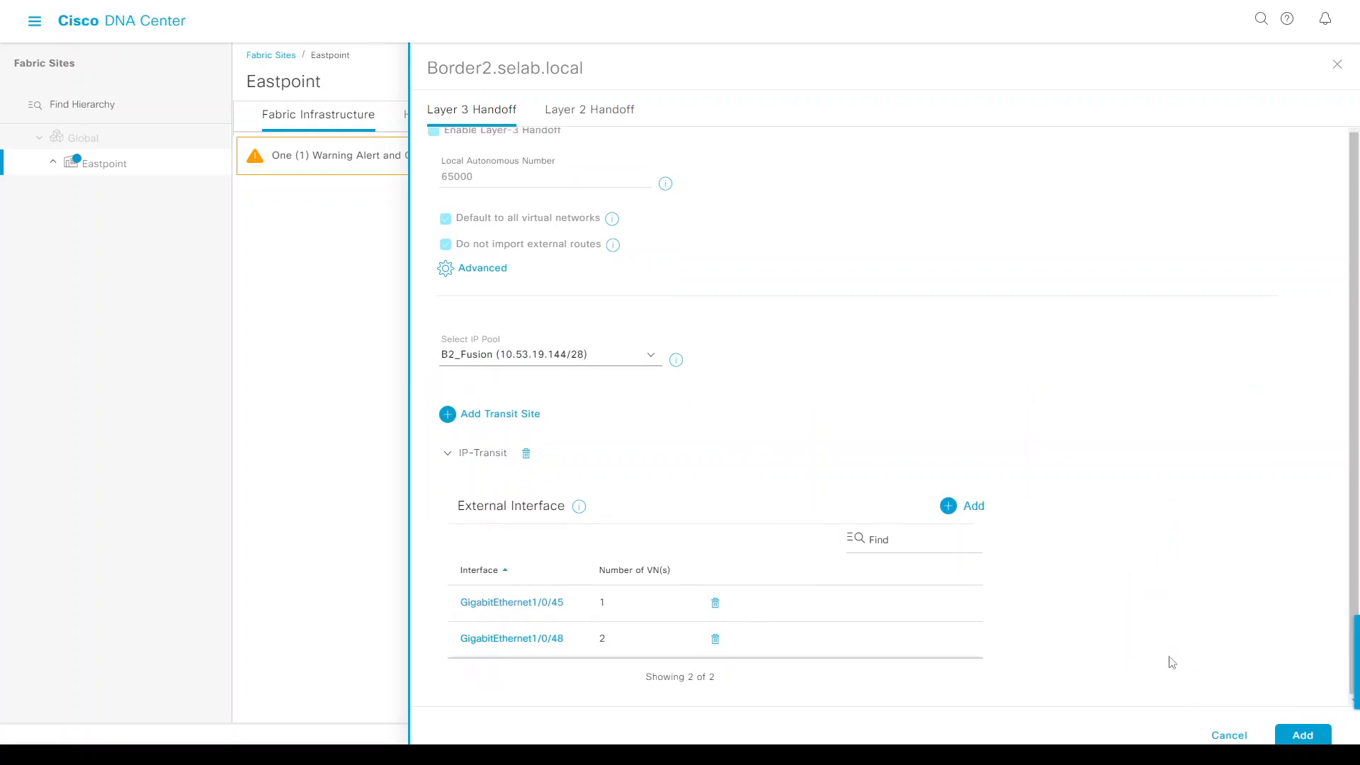
- Add Border2's handoff changes and deploy the modified Eastpoint fabric immediately
left_click(1300, 737)
left_click(1305, 737)
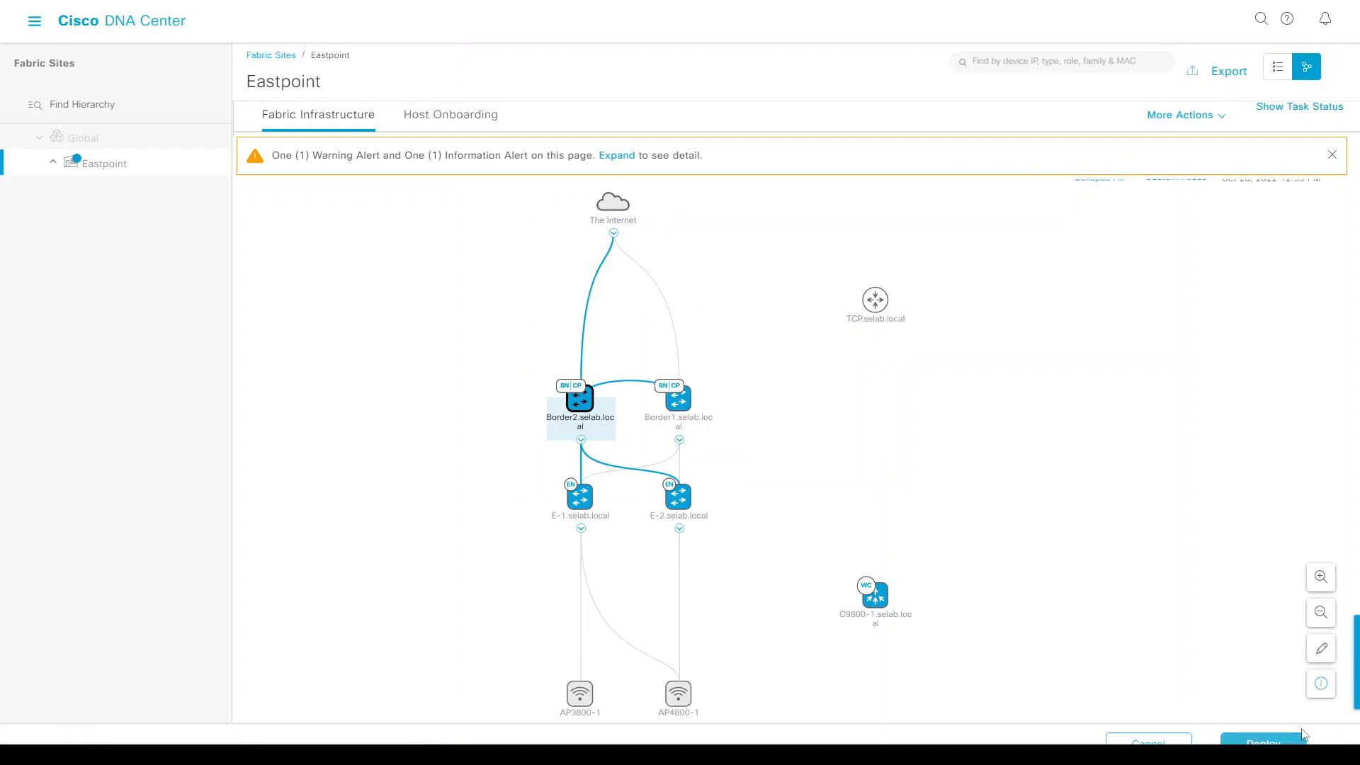
left_click(1263, 739)
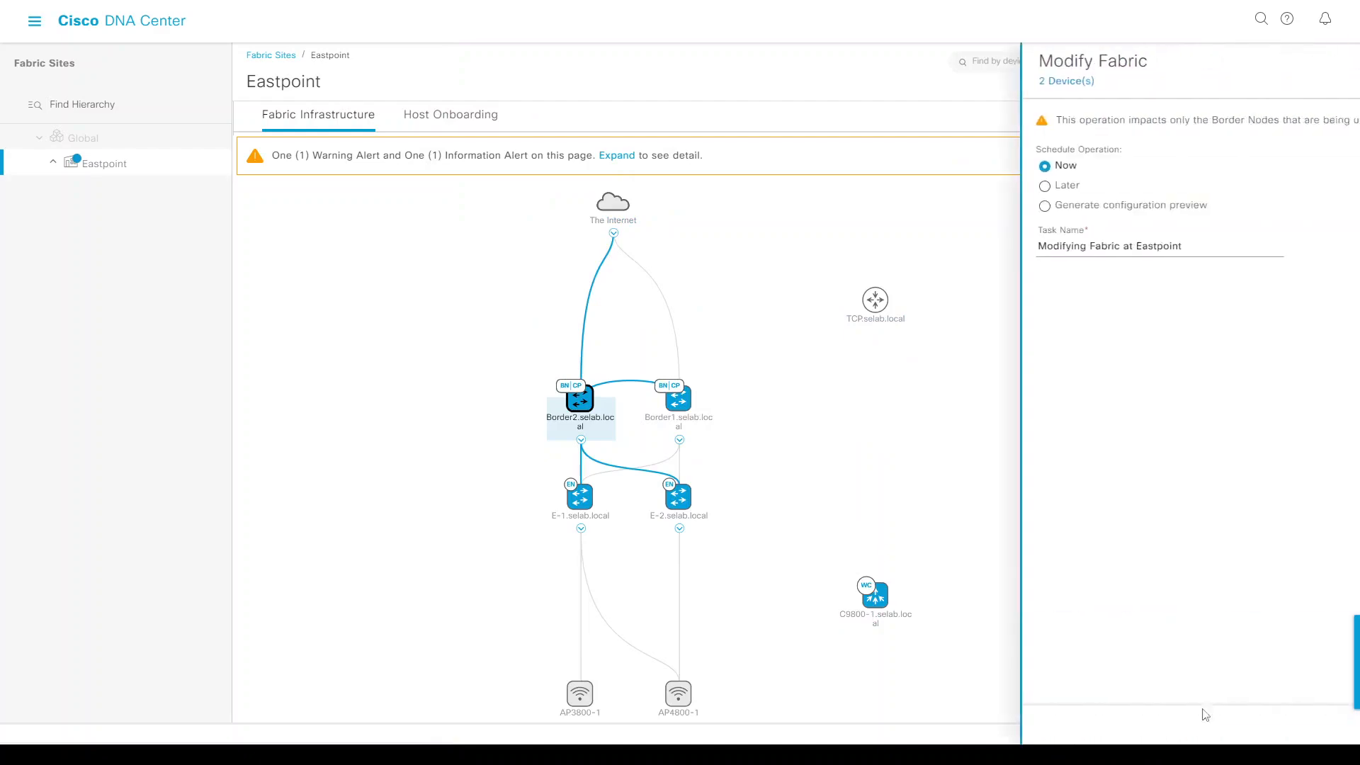
left_click(1285, 729)
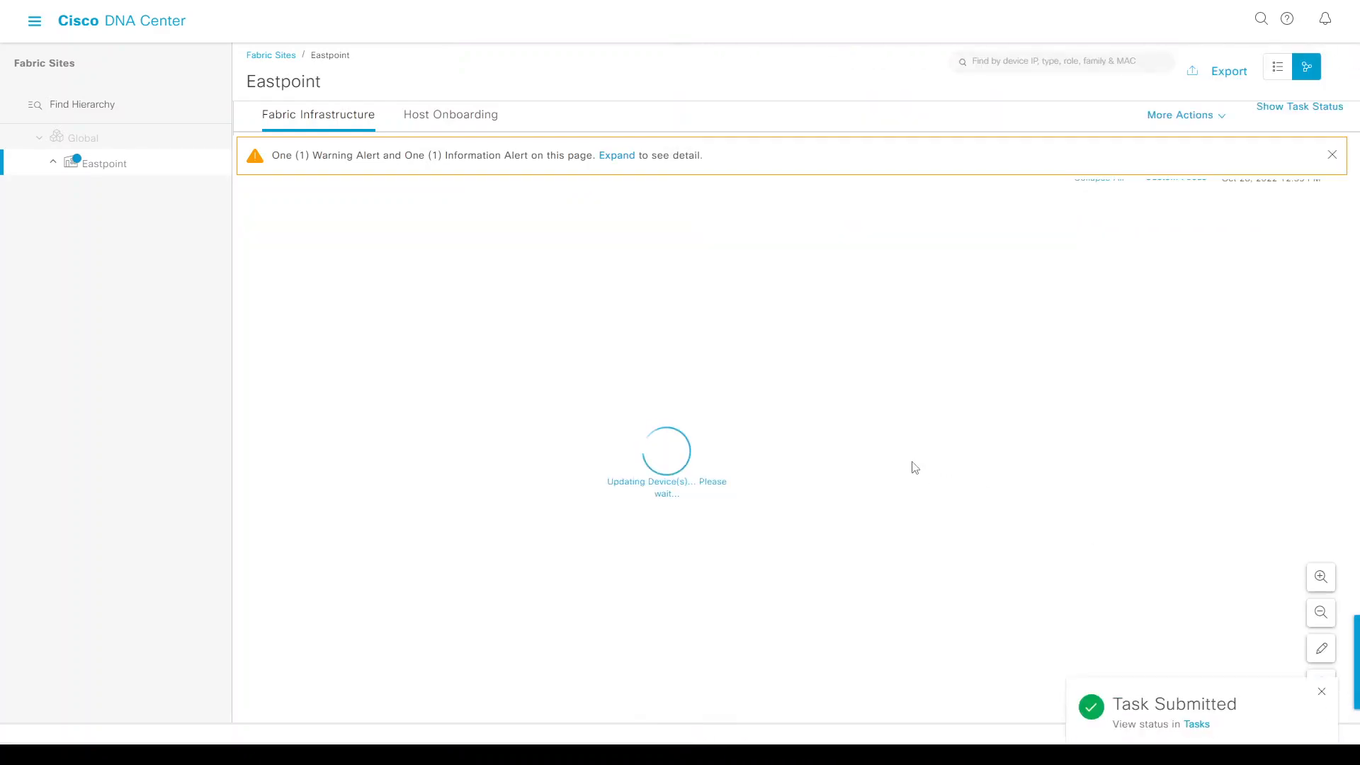
- Switch to MobaXterm, suspend the Border2 session, and resume connection 1 to Border1
key("alt+Tab")
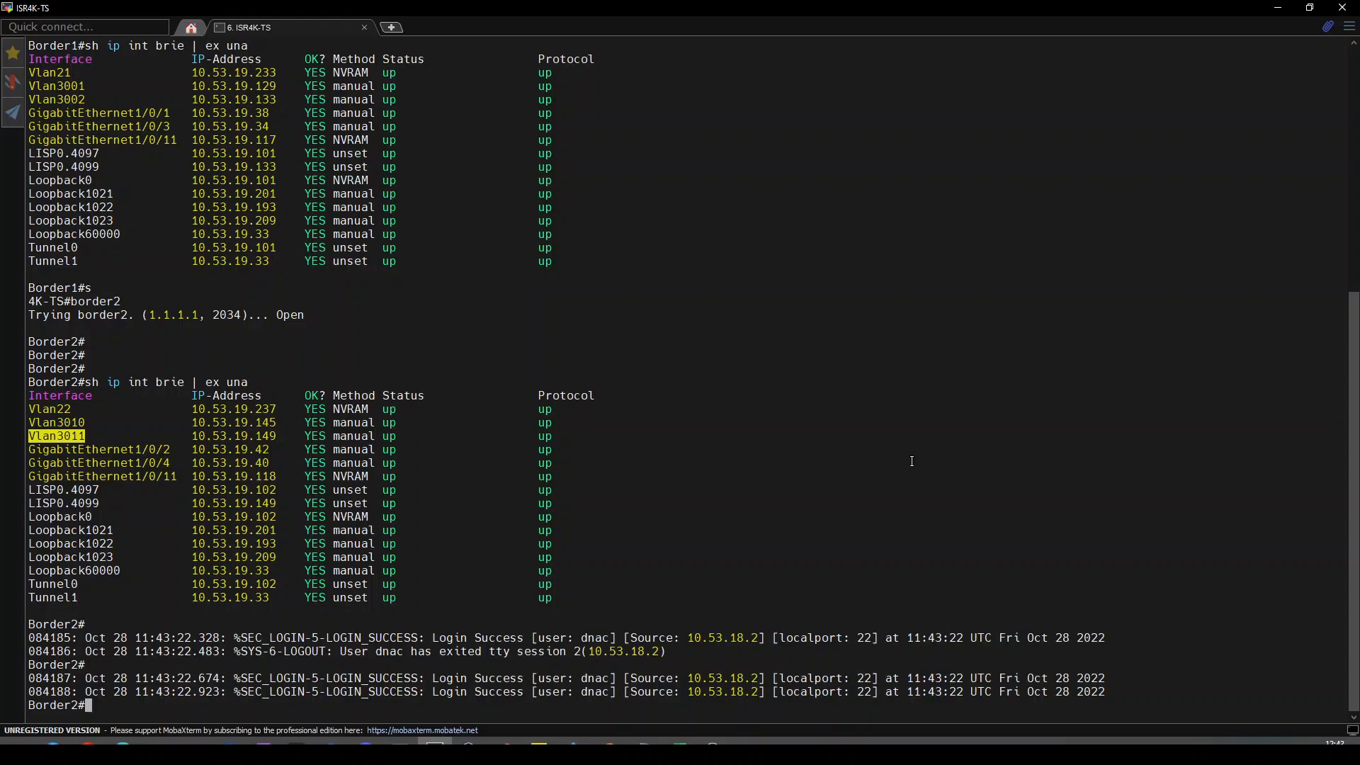
key("ctrl+shift+6")
type("x2")
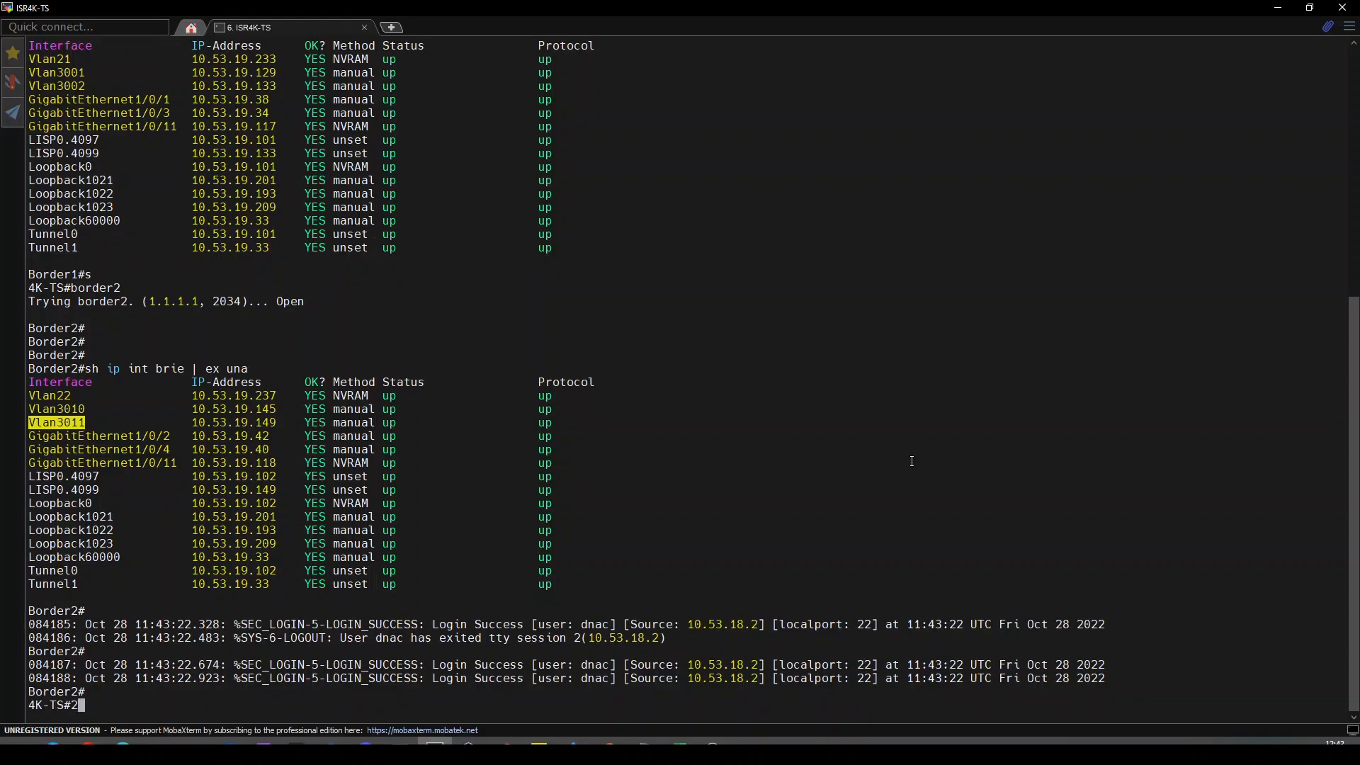
key("BackSpace")
type("1")
key("Return")
key("Return")
key("Return")
key("Return")
key("Return")
key("Return")
key("Return")
key("Return")
key("Return")
key("Return")
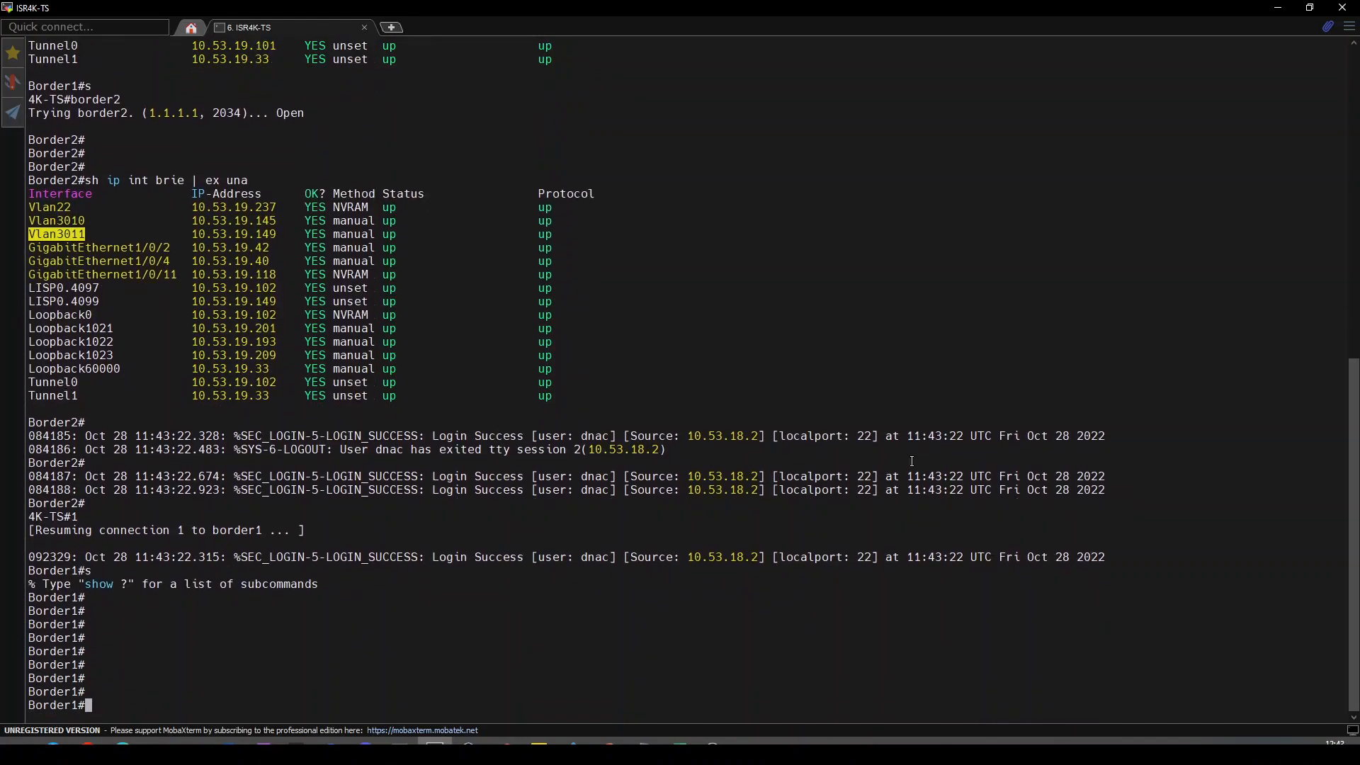
- Rerun "sh ip int brie | ex una" on Border1 to check the deployed handoff VLAN interface
key("Up")
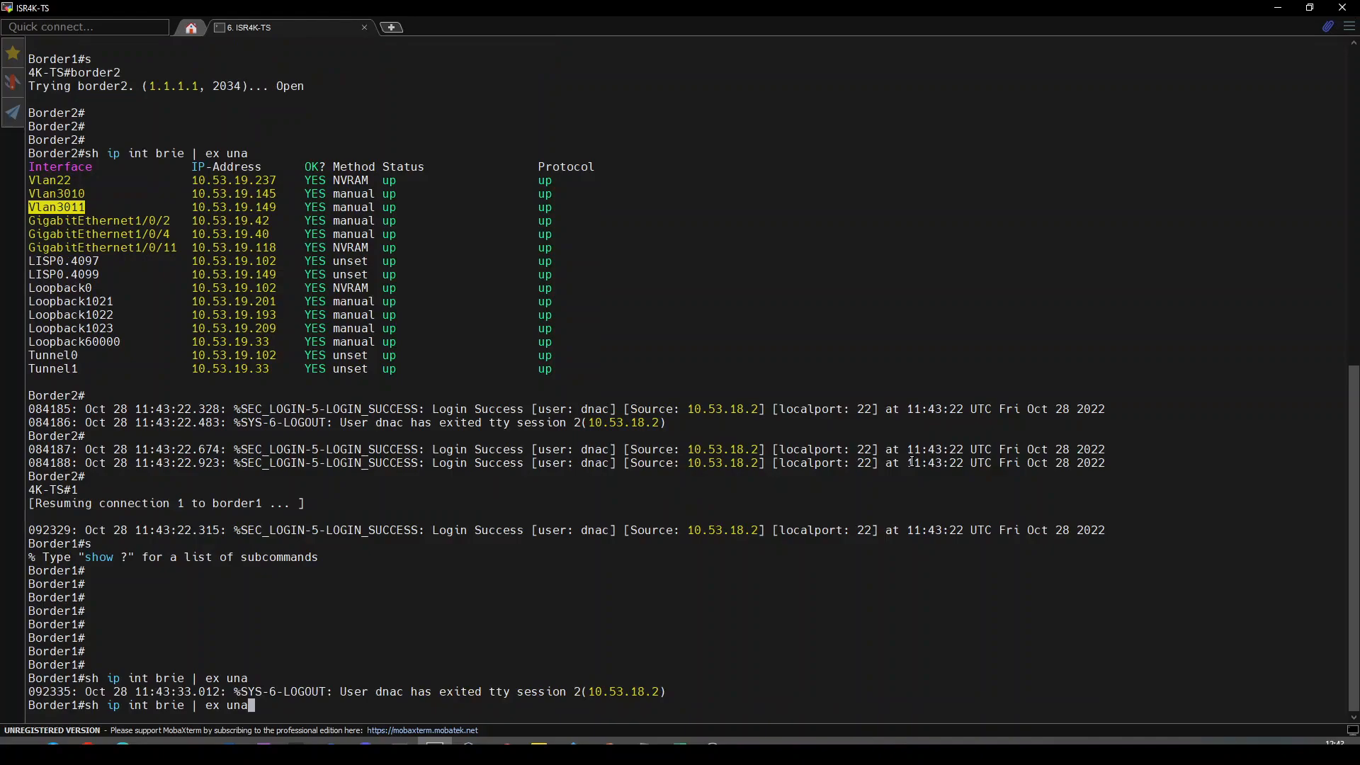
key("Return")
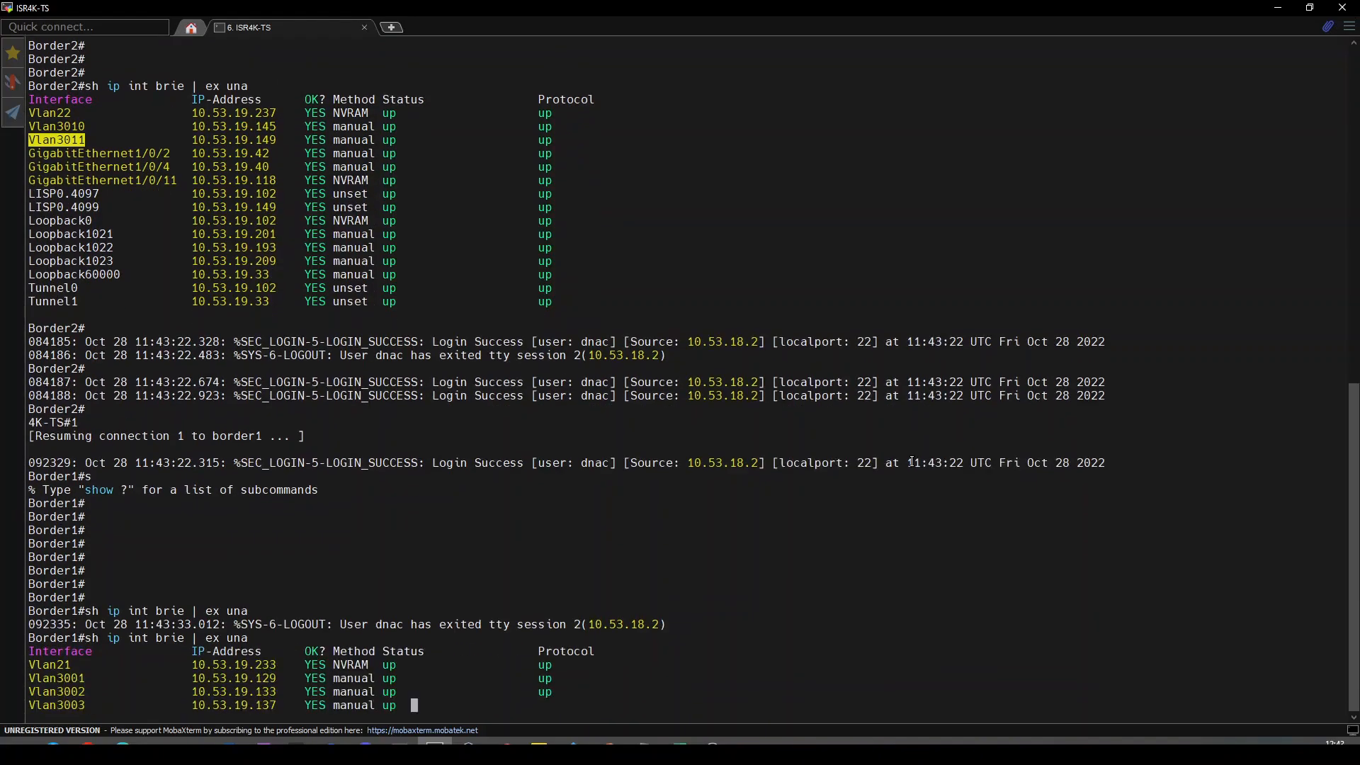
- Run "sh vrf" on Border1 and highlight the guest VRF row with its assigned interface
type("s")
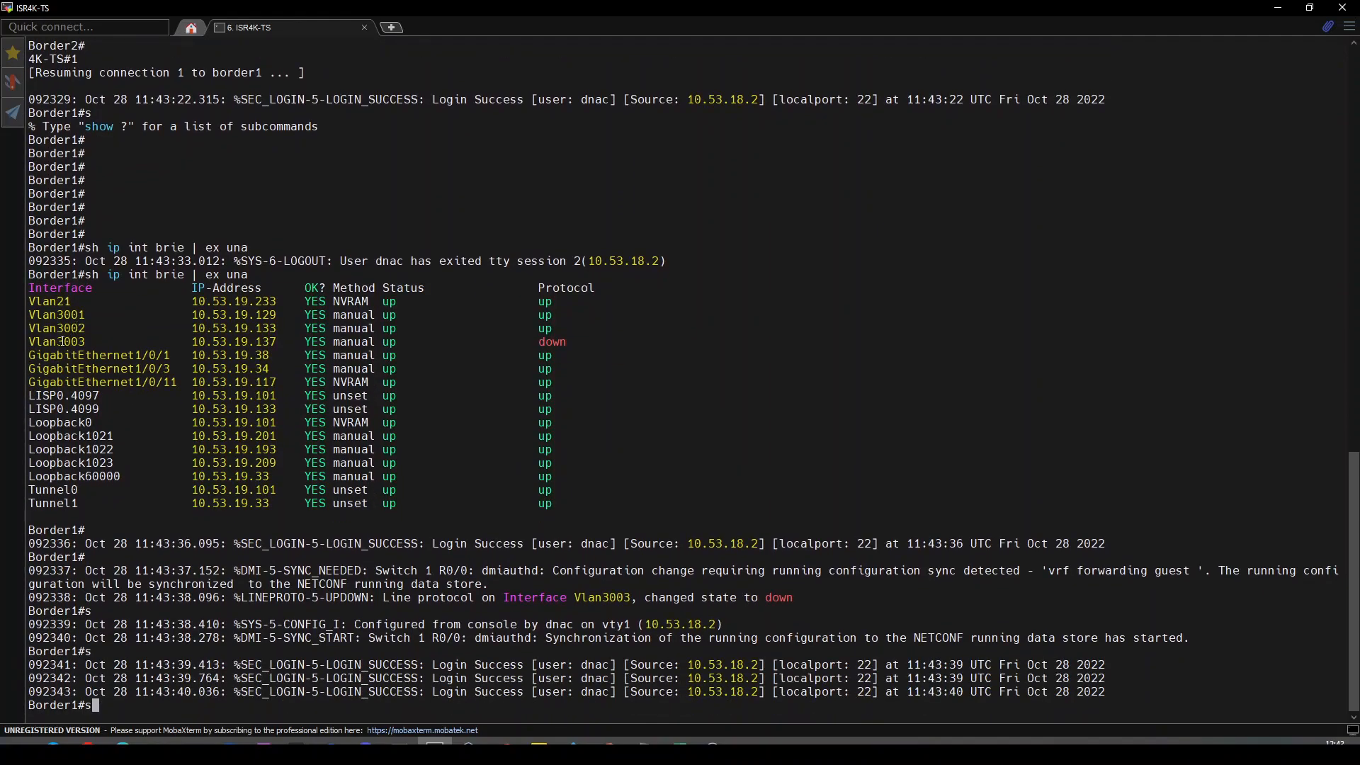
type("h vrf")
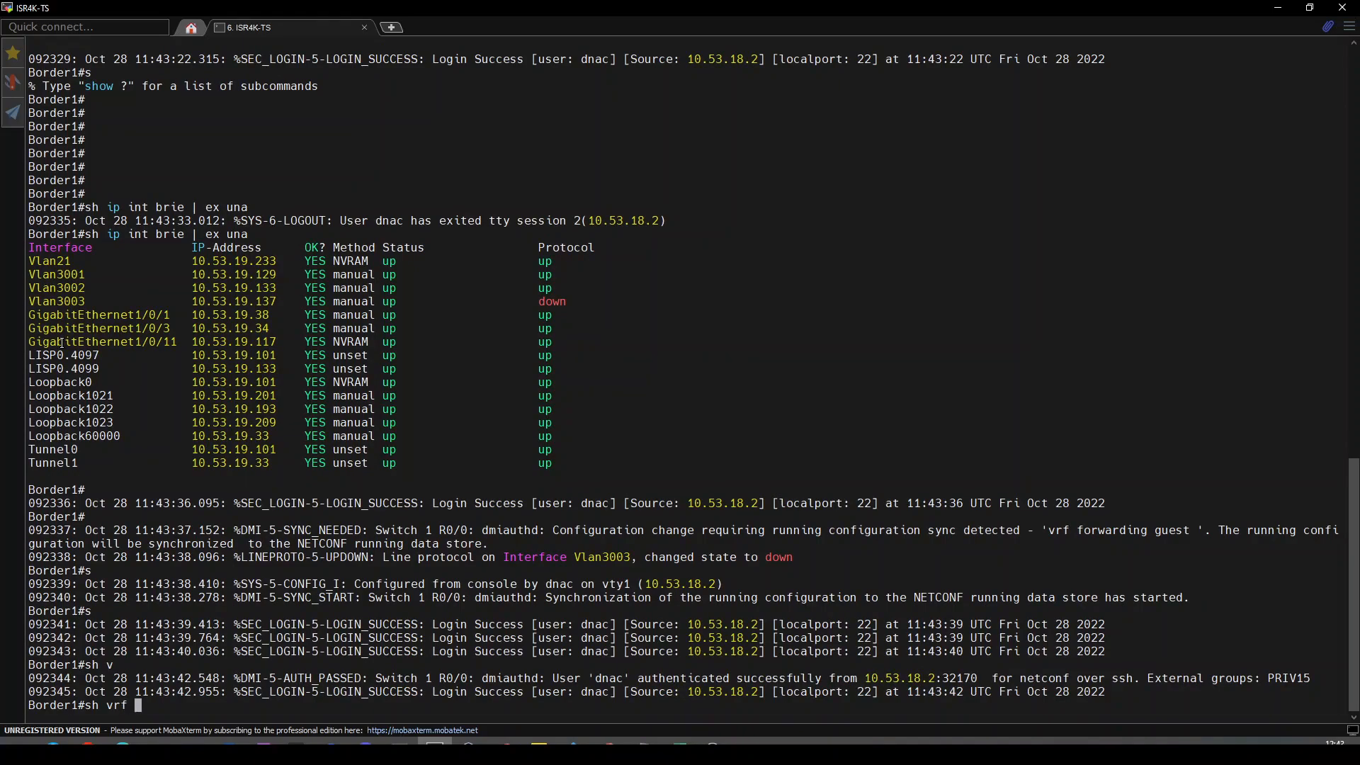
key("Return")
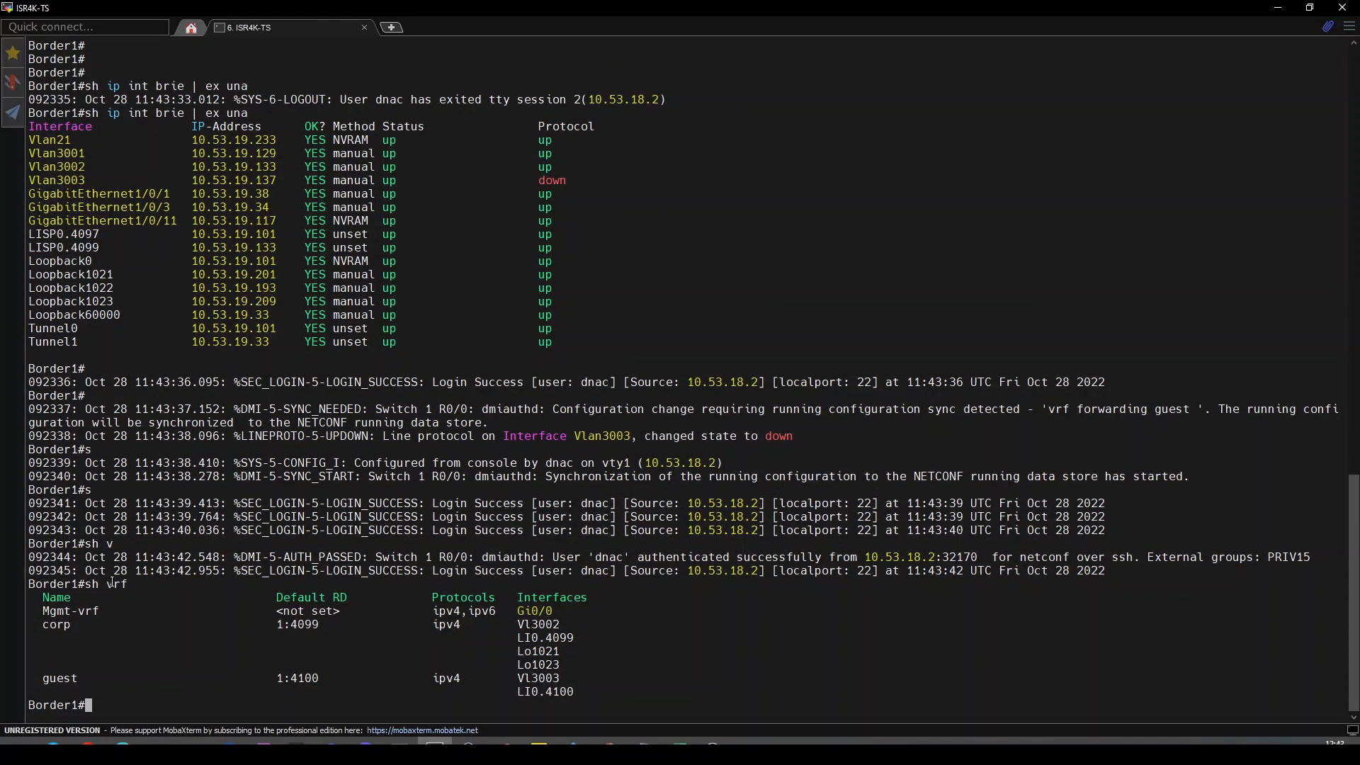
left_click_drag(60, 679, 558, 676)
left_click(542, 680)
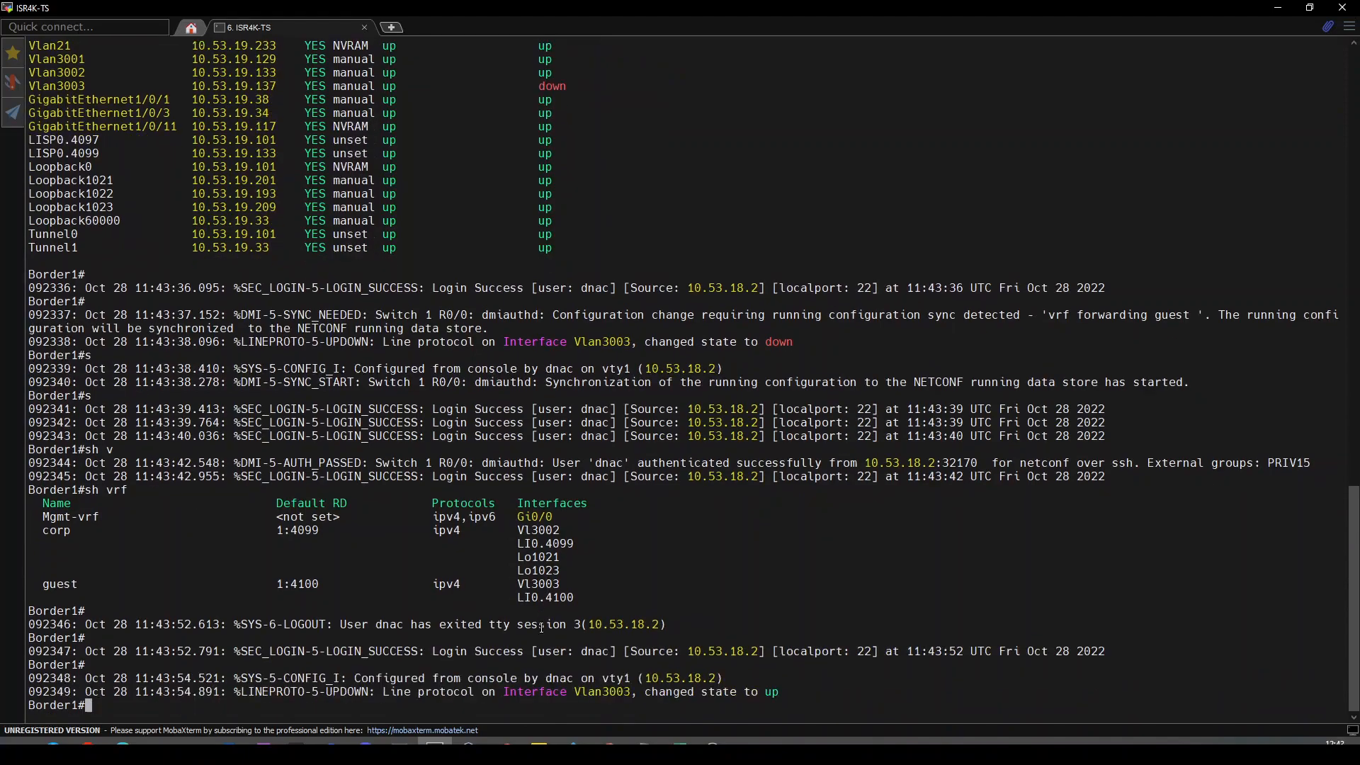
- Show the running configuration of Border1's guest handoff interface with "sh run int vlan 3003"
type("sh ru")
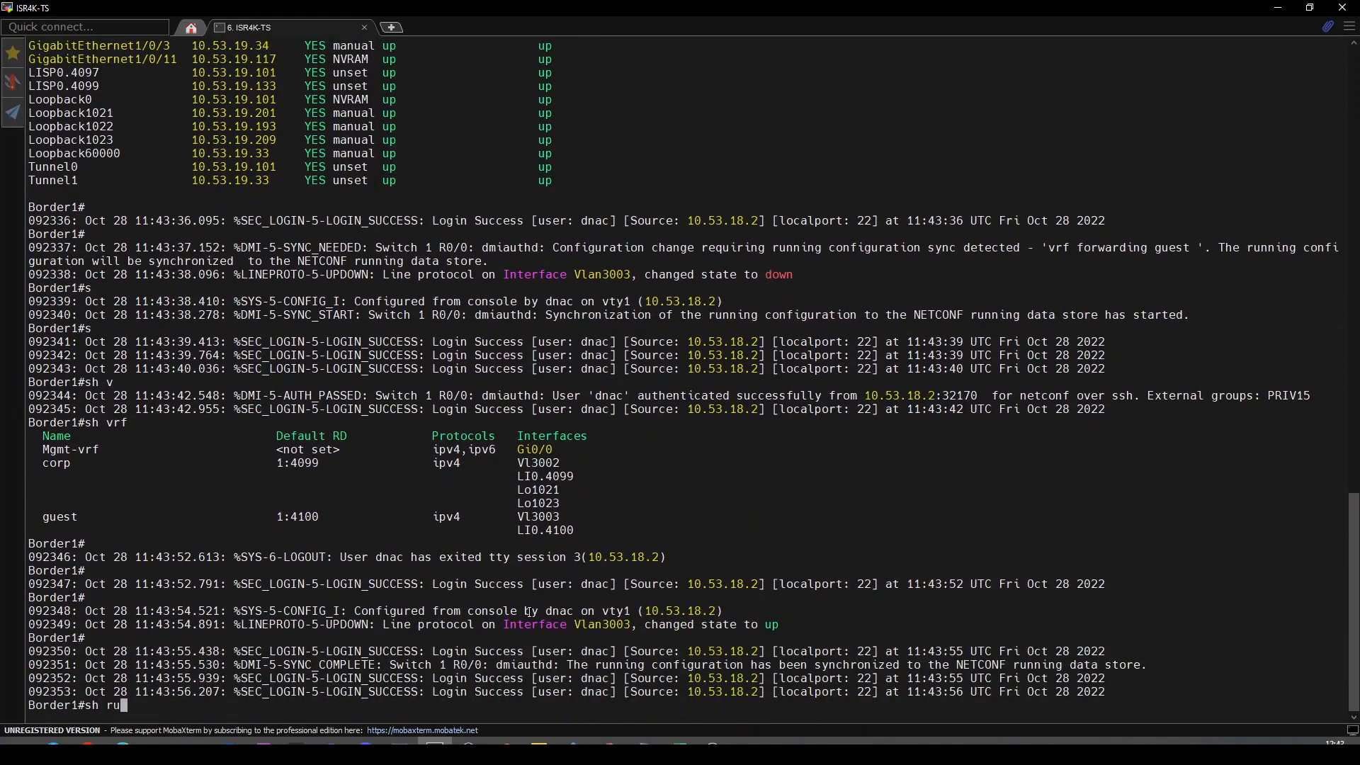
type("n int vlan 3033")
key("Return")
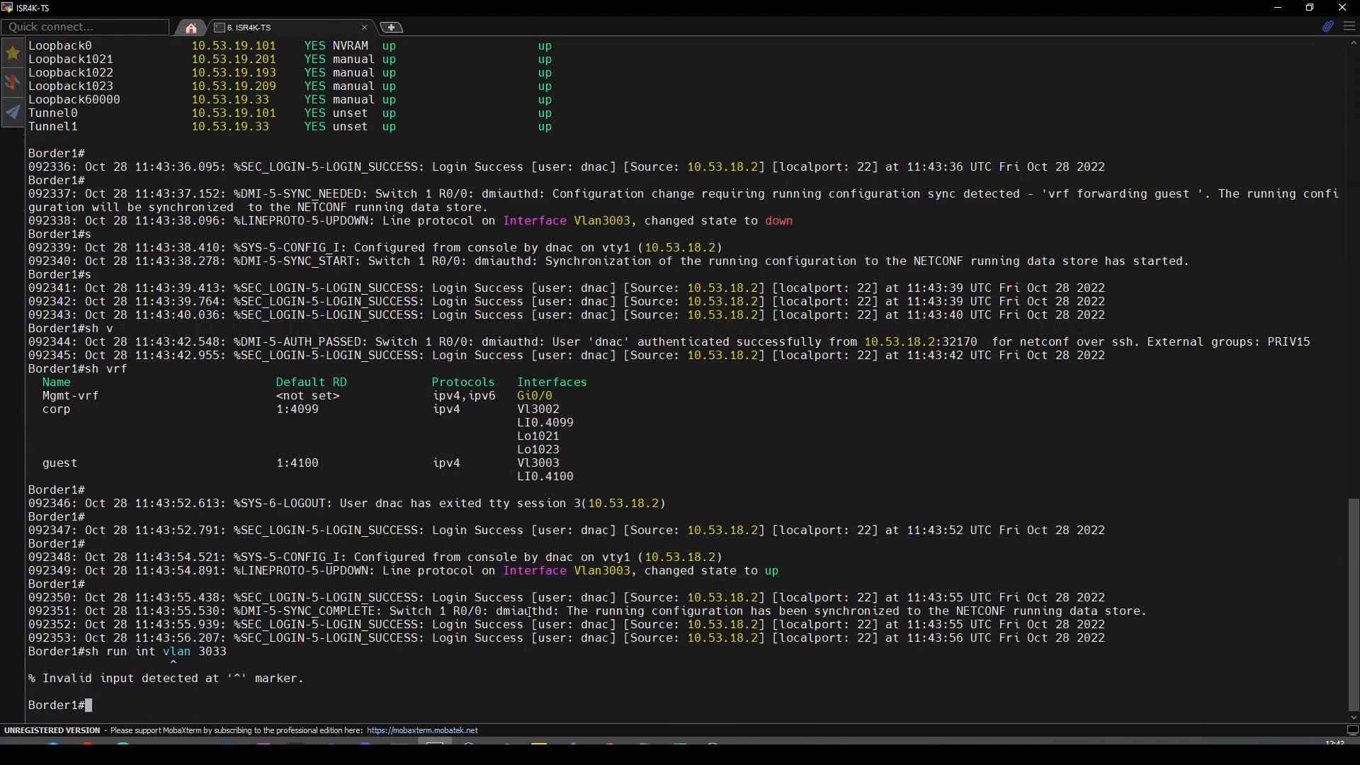
key("Up")
key("BackSpace")
key("BackSpace")
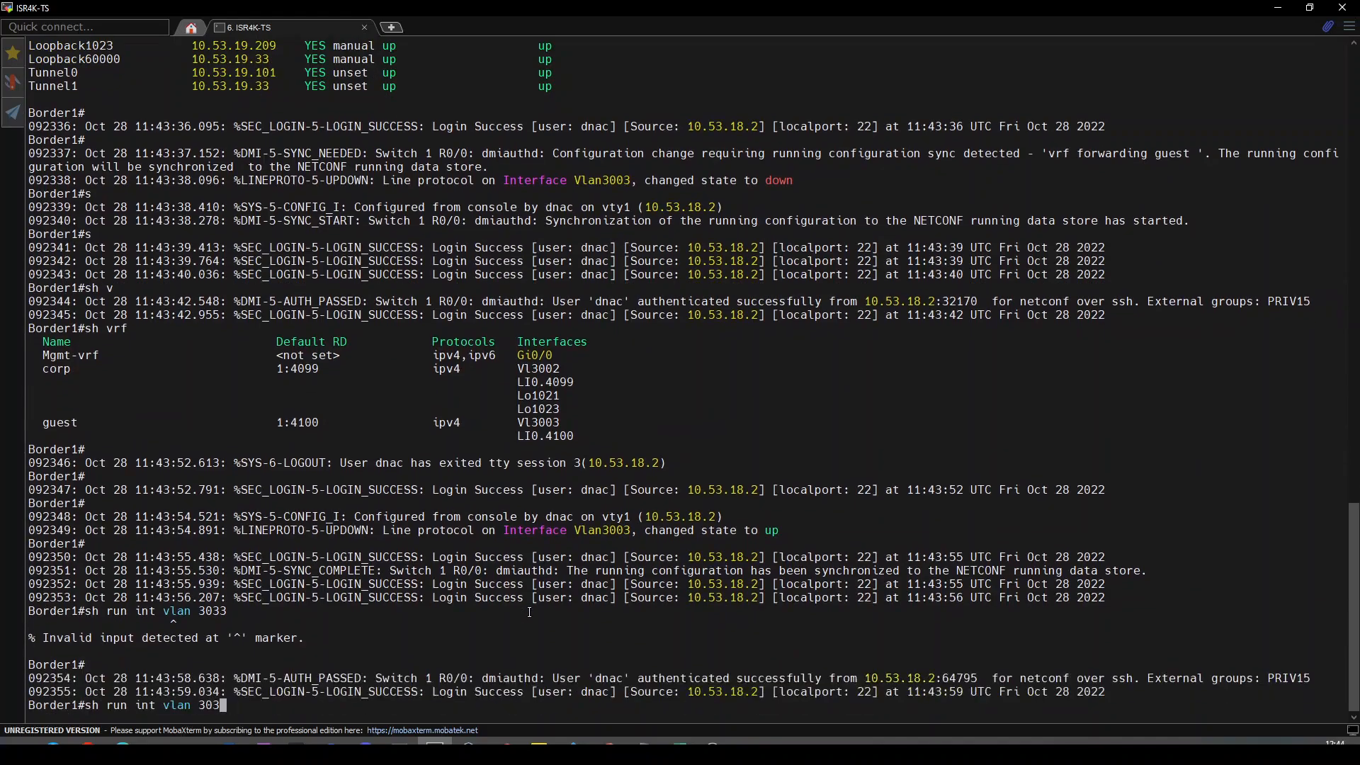
type("03")
key("Return")
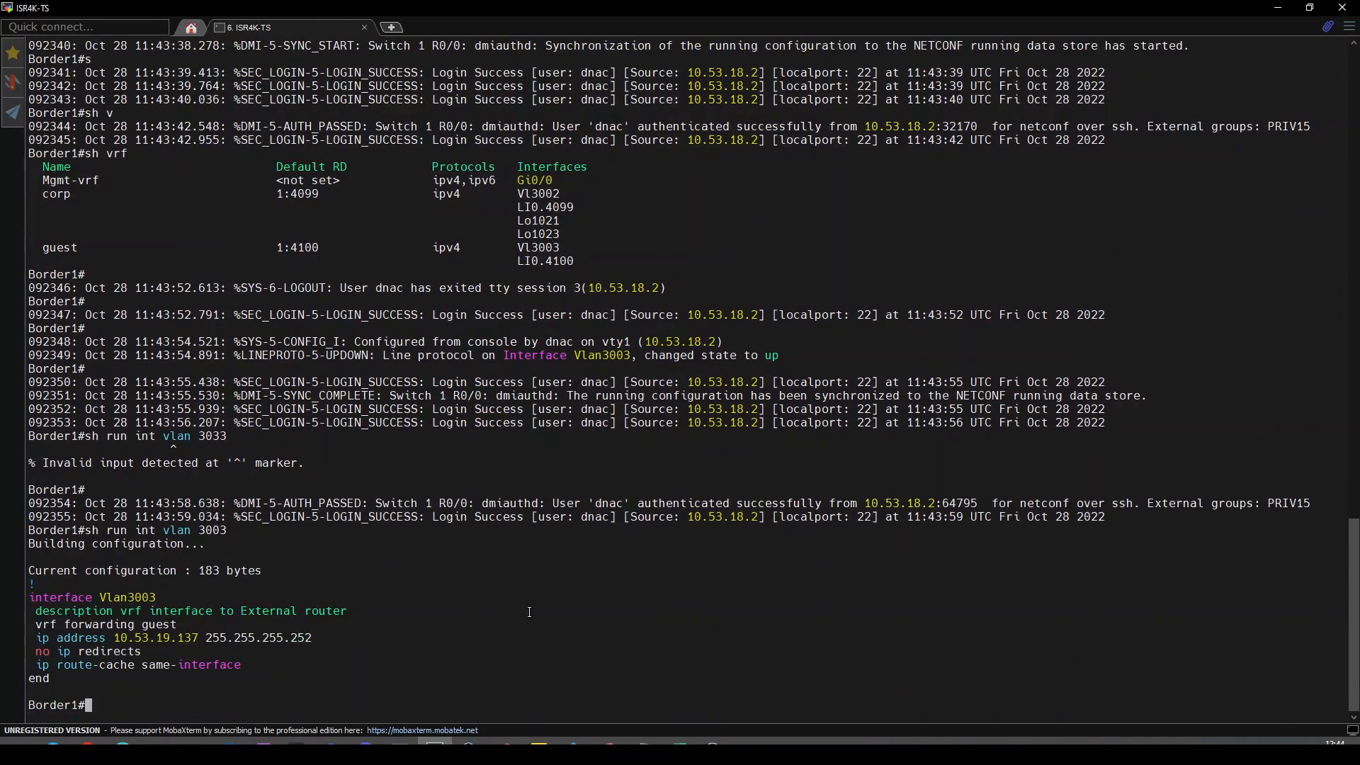
key("Return")
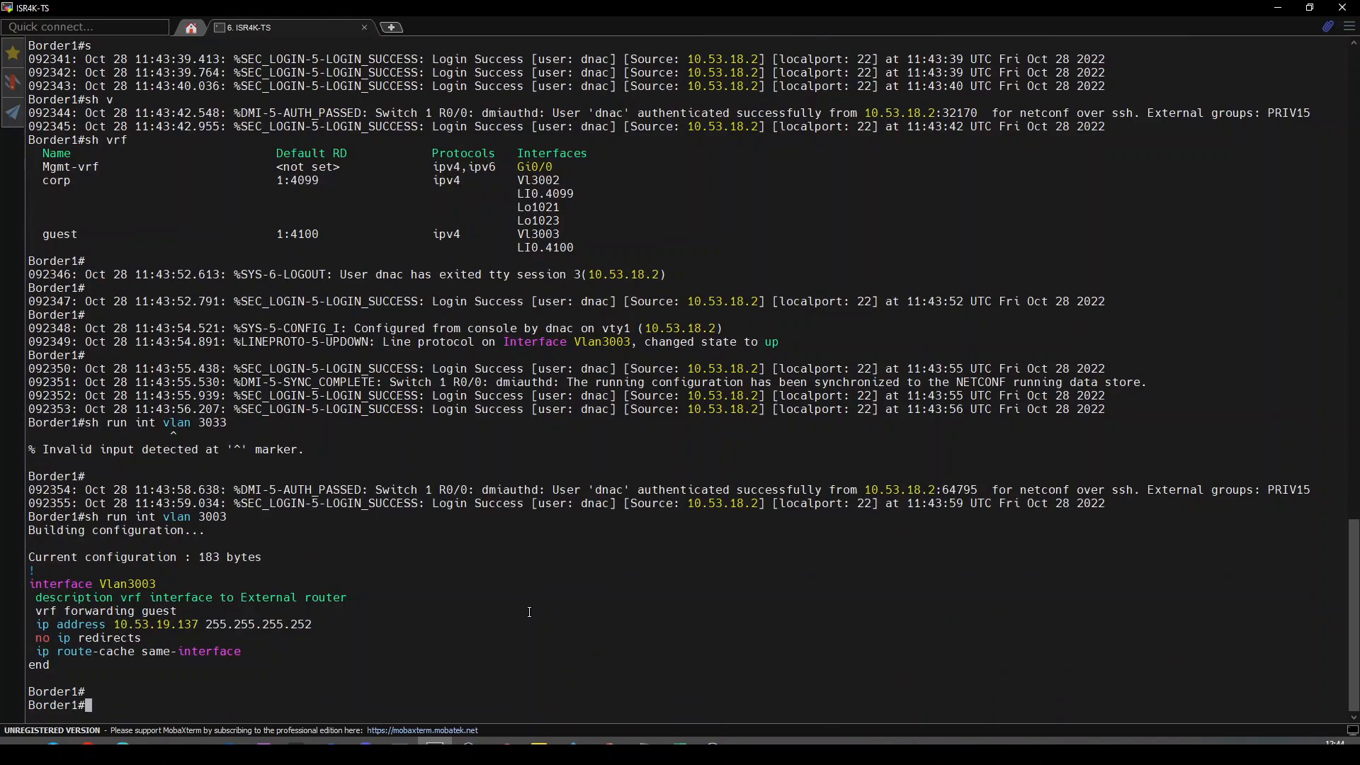
- Suspend the Border1 session and resume connection 2 to Border2
key("ctrl+shift+6")
type("x")
type("2")
key("Return")
key("Return")
key("Return")
key("Return")
key("Return")
key("Return")
key("Return")
key("Return")
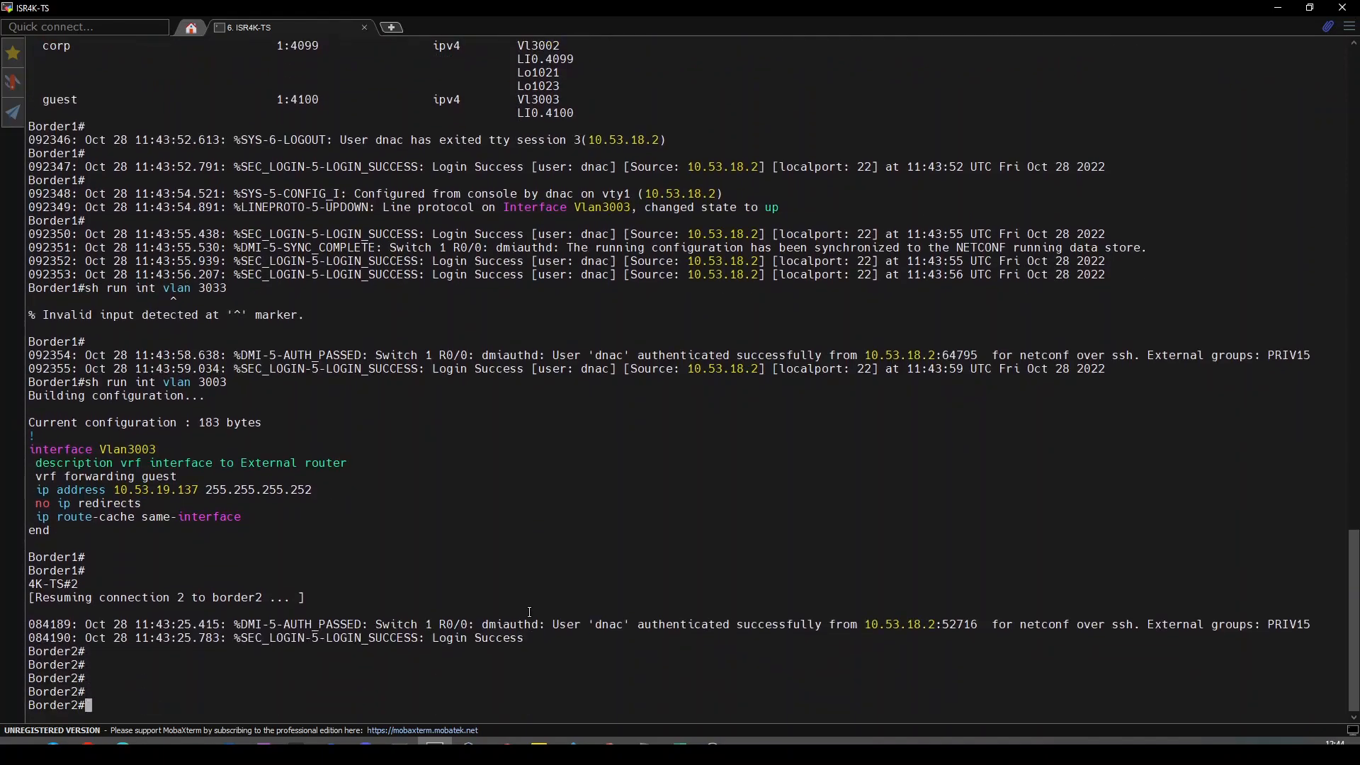
- Run "sh vrf" on Border2 and highlight the guest VRF's VLAN interface
type("sh vrf")
key("Return")
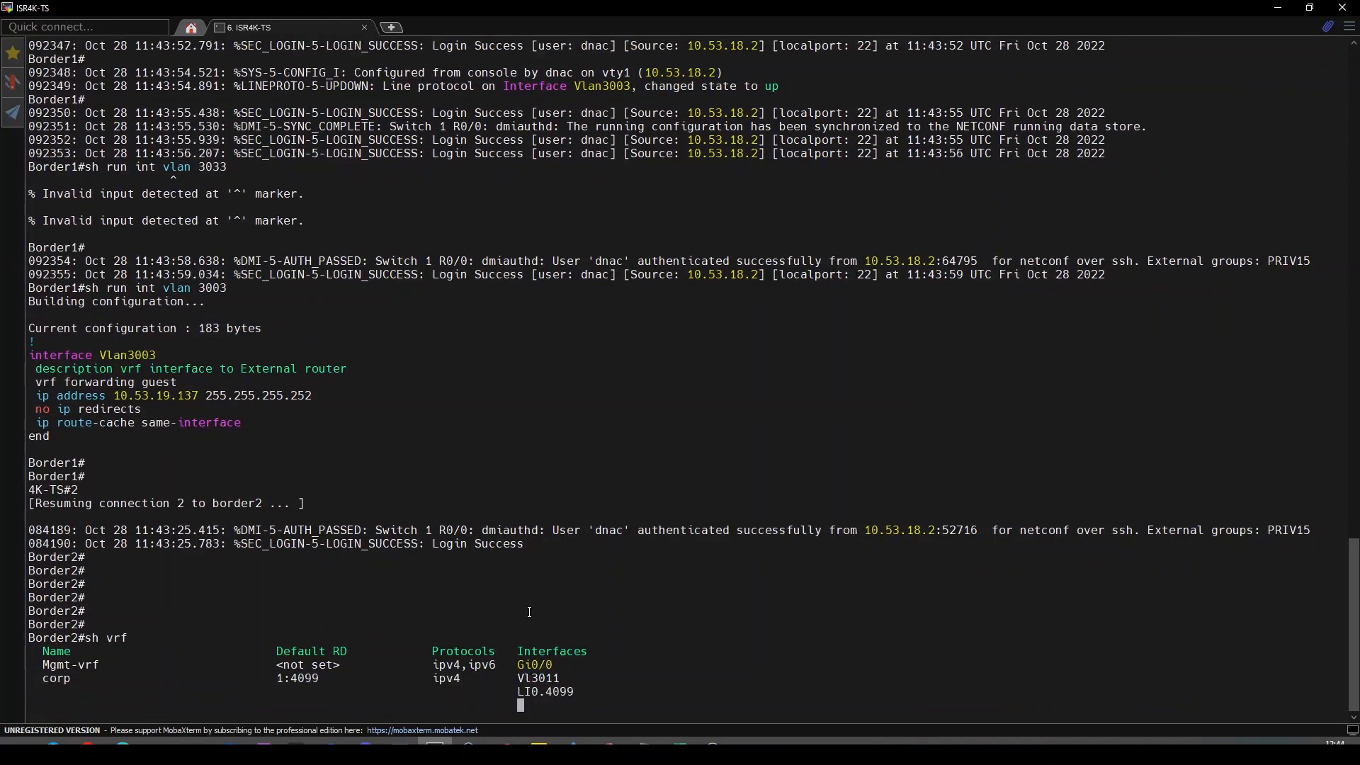
left_click_drag(56, 682, 450, 689)
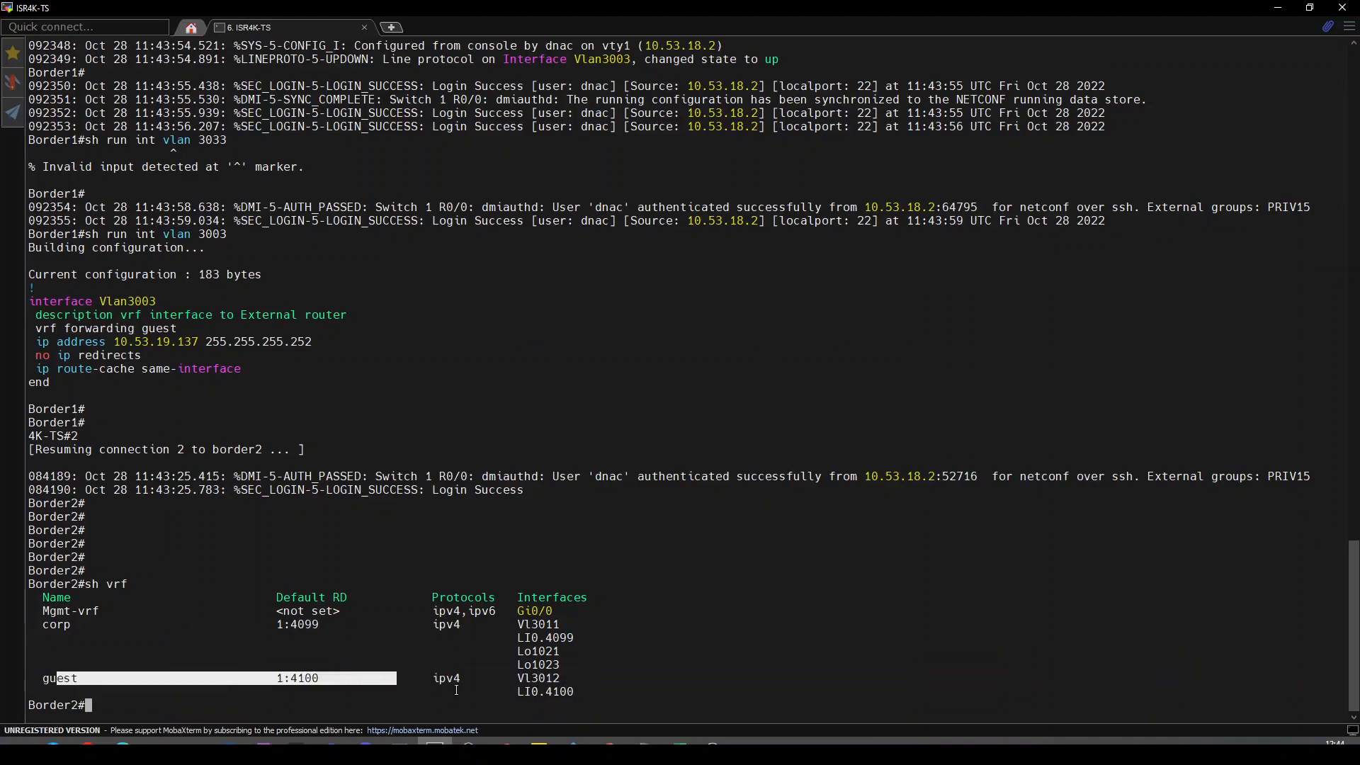
double_click(535, 680)
- Show Border2's handoff configuration with "sh run int vlan 3012" and check the firewall-facing port with "sh int gi1/0/45"
type("sh ")
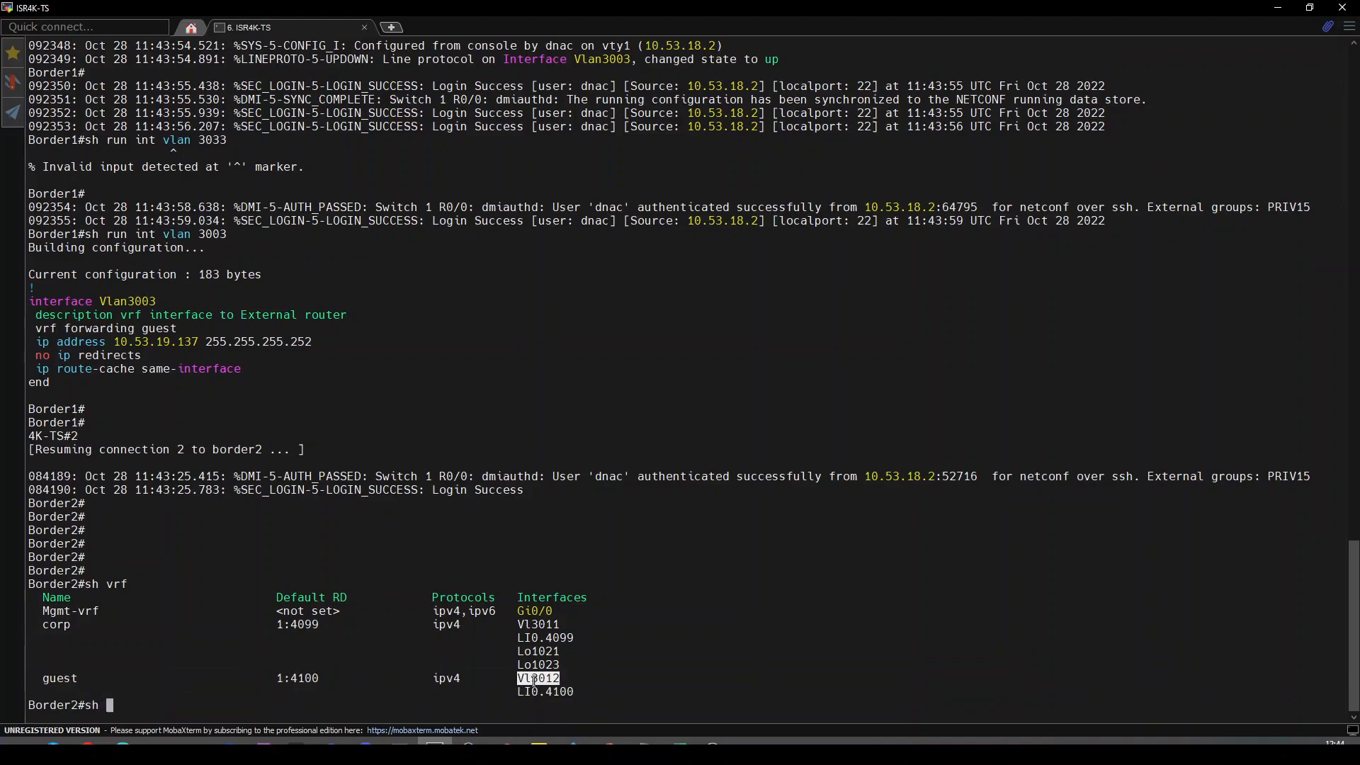
type("run int vlan 3012")
key("Return")
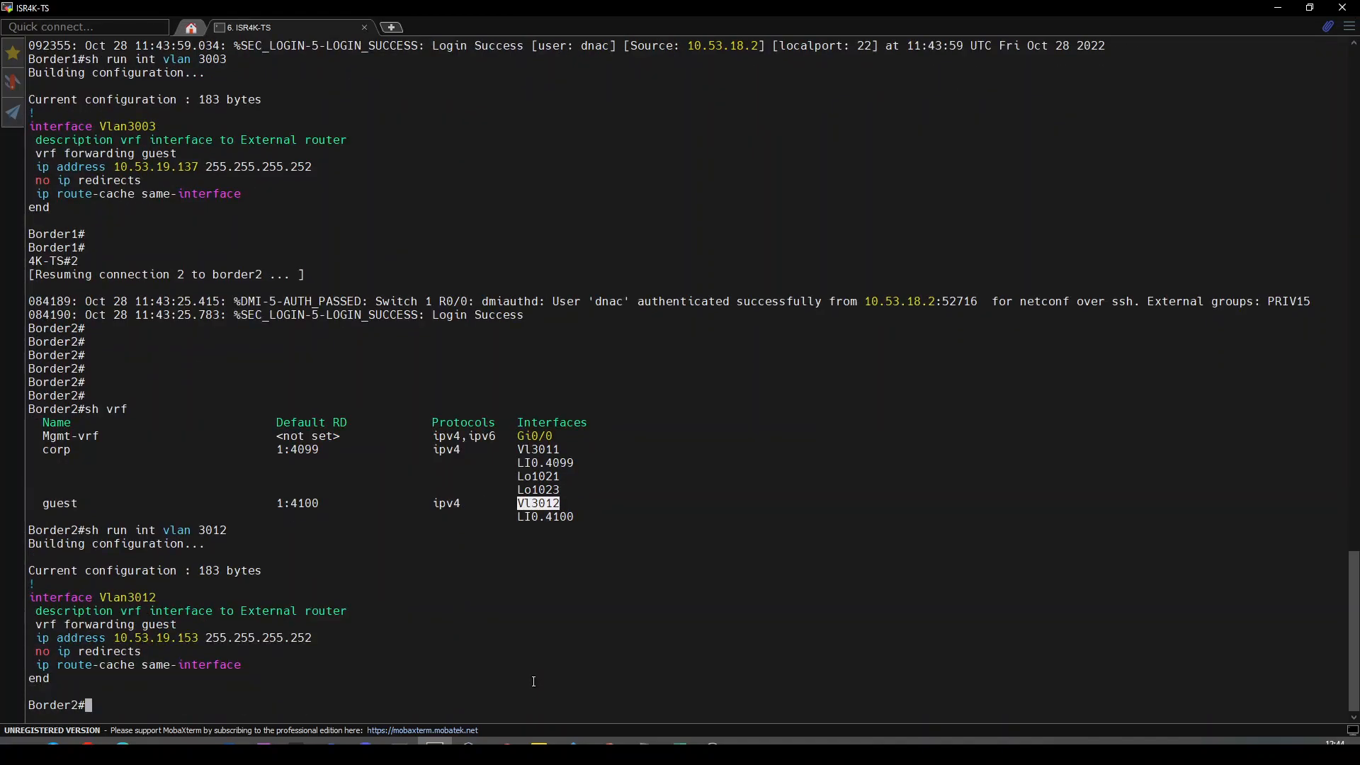
type("sh int gi1/0/45")
key("Return")
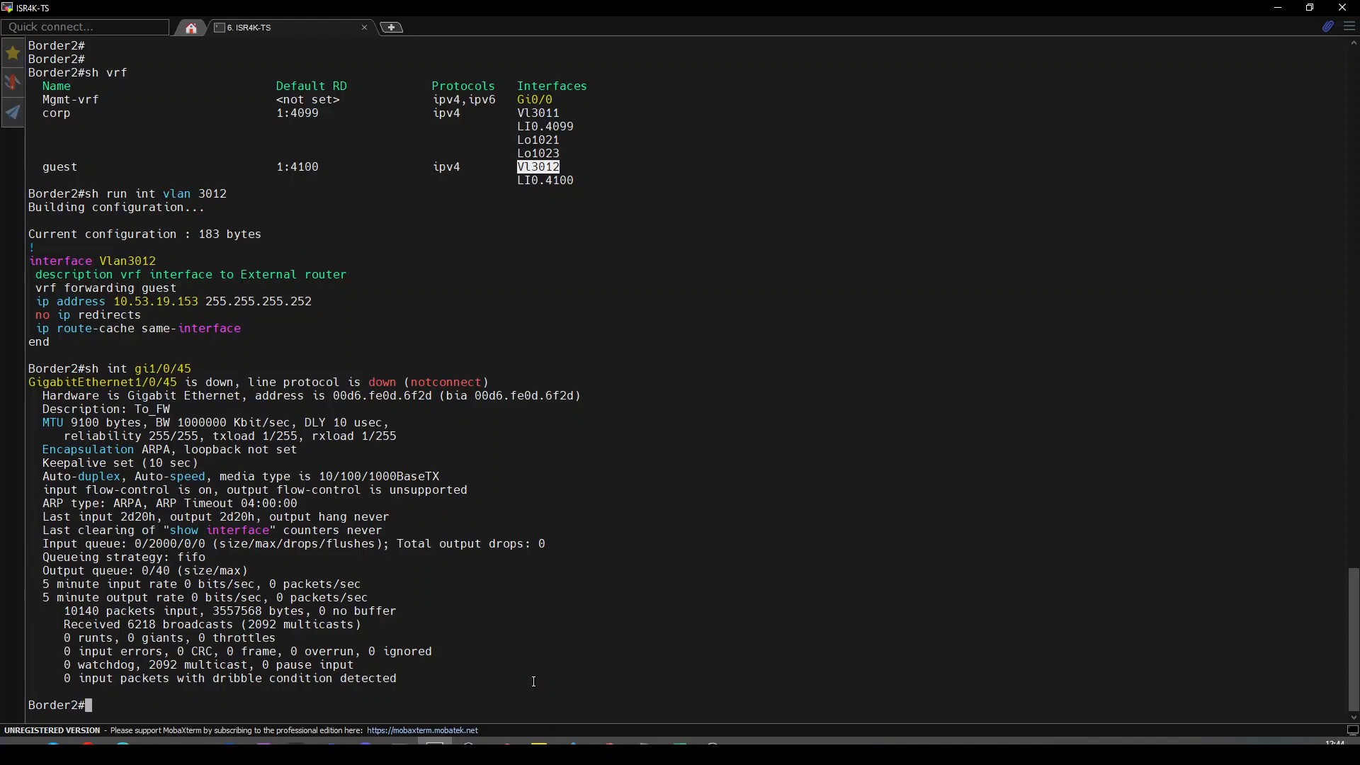
- Suspend the Border2 session and resume connection 1 to Border1
key("alt+Tab")
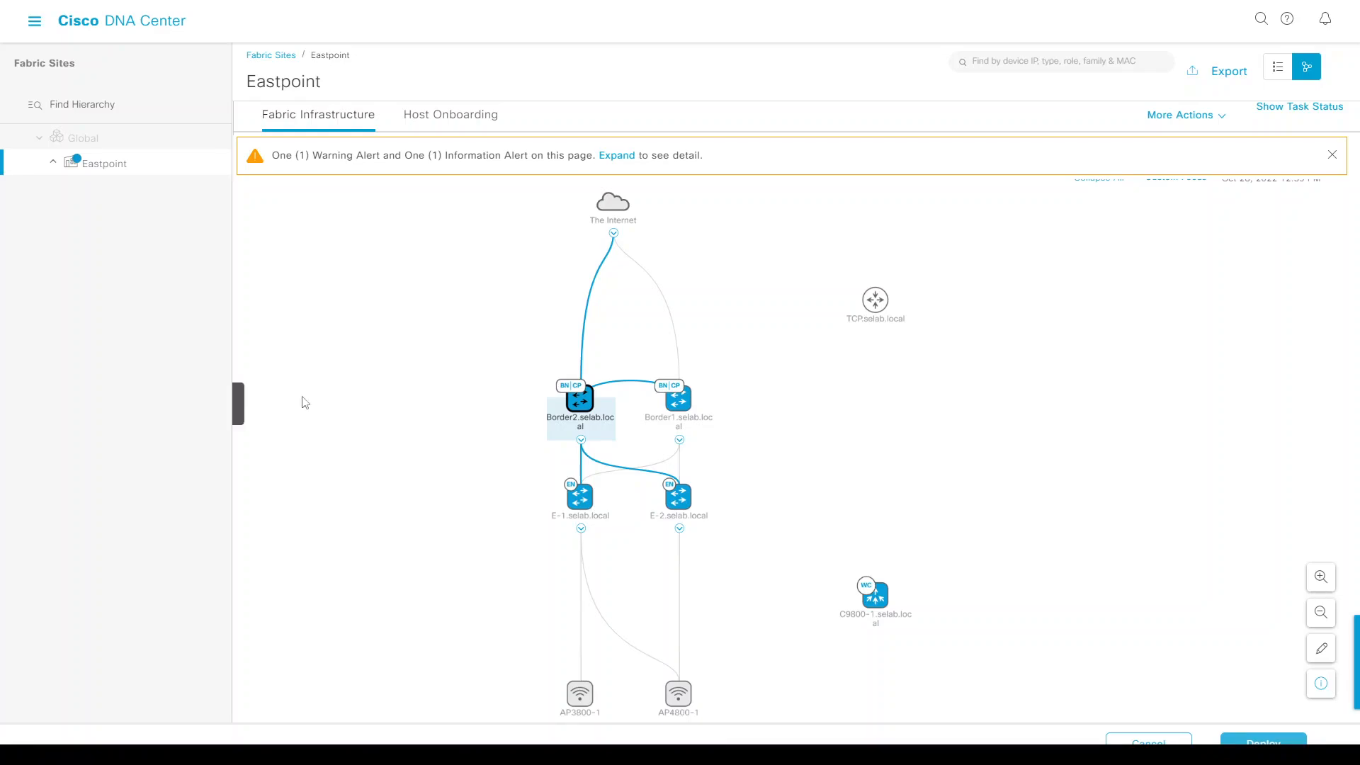
key("alt+Tab")
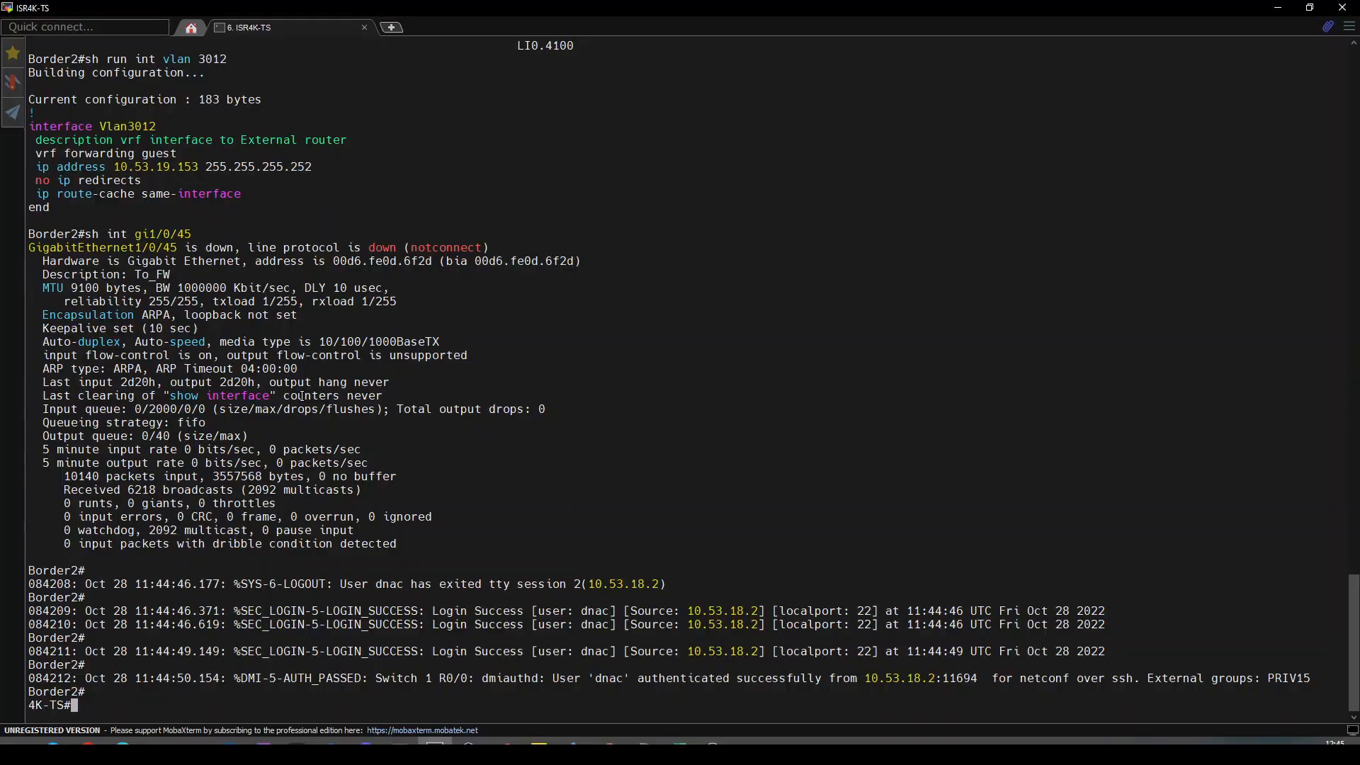
type("1")
key("Return")
key("Return")
key("Return")
key("Return")
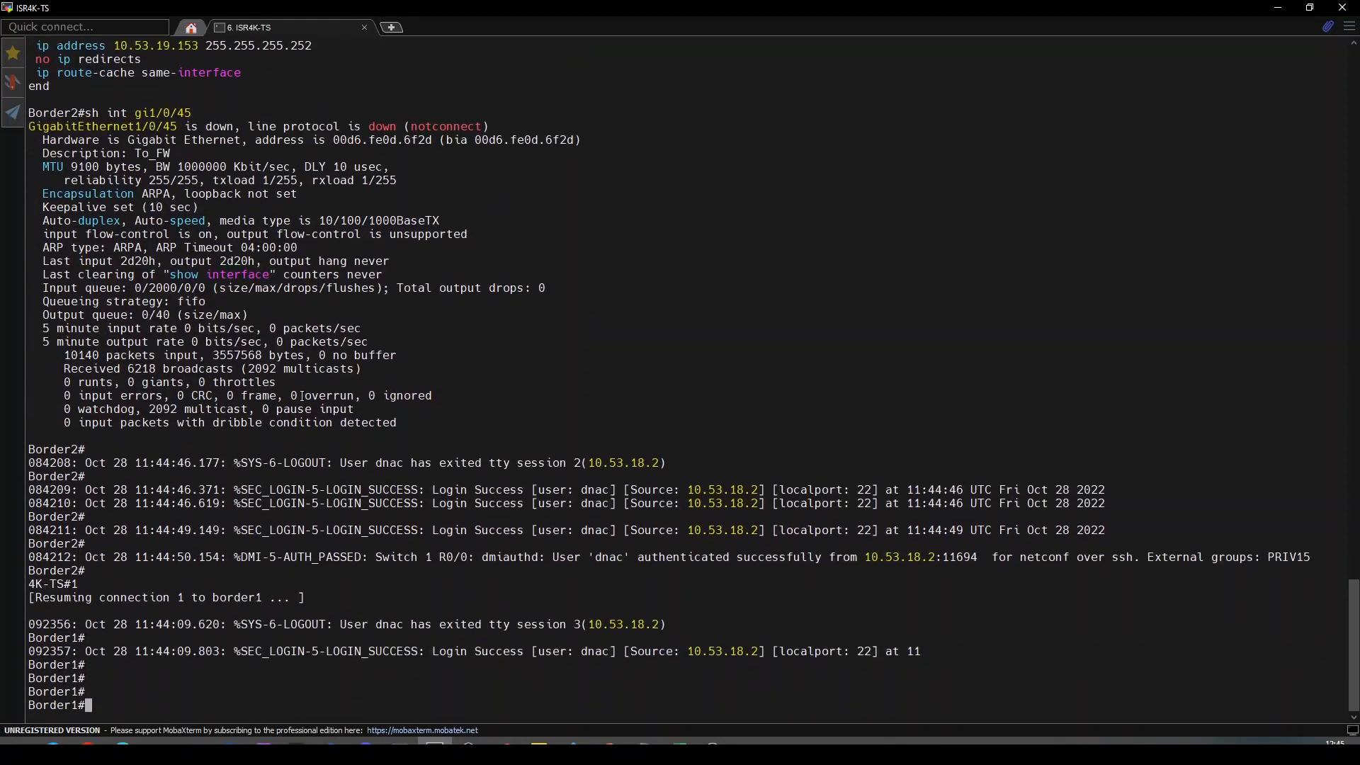
- Copy Border1's Vlan3003 address 10.53.19.137 from the terminal output and paste it into Notepad under the heading "Border1"
type("sh run")
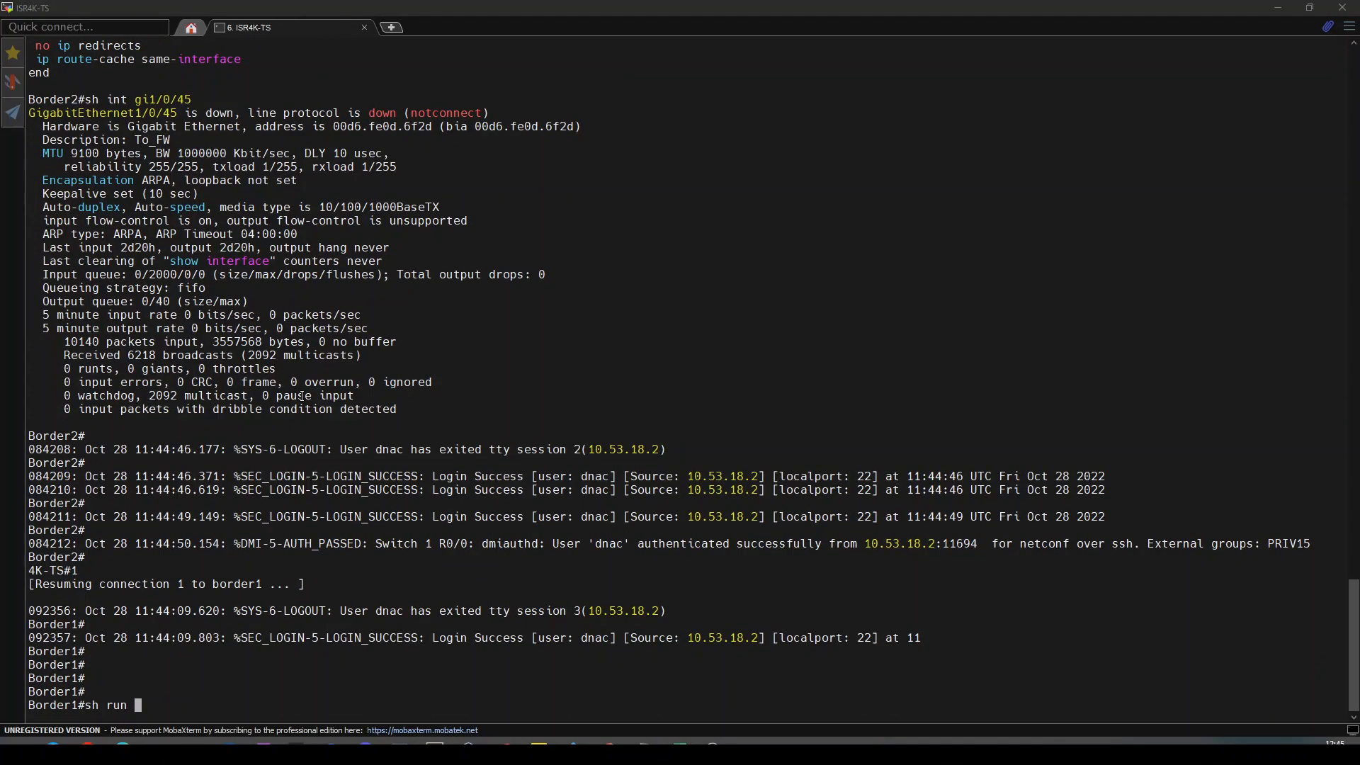
left_click(294, 246)
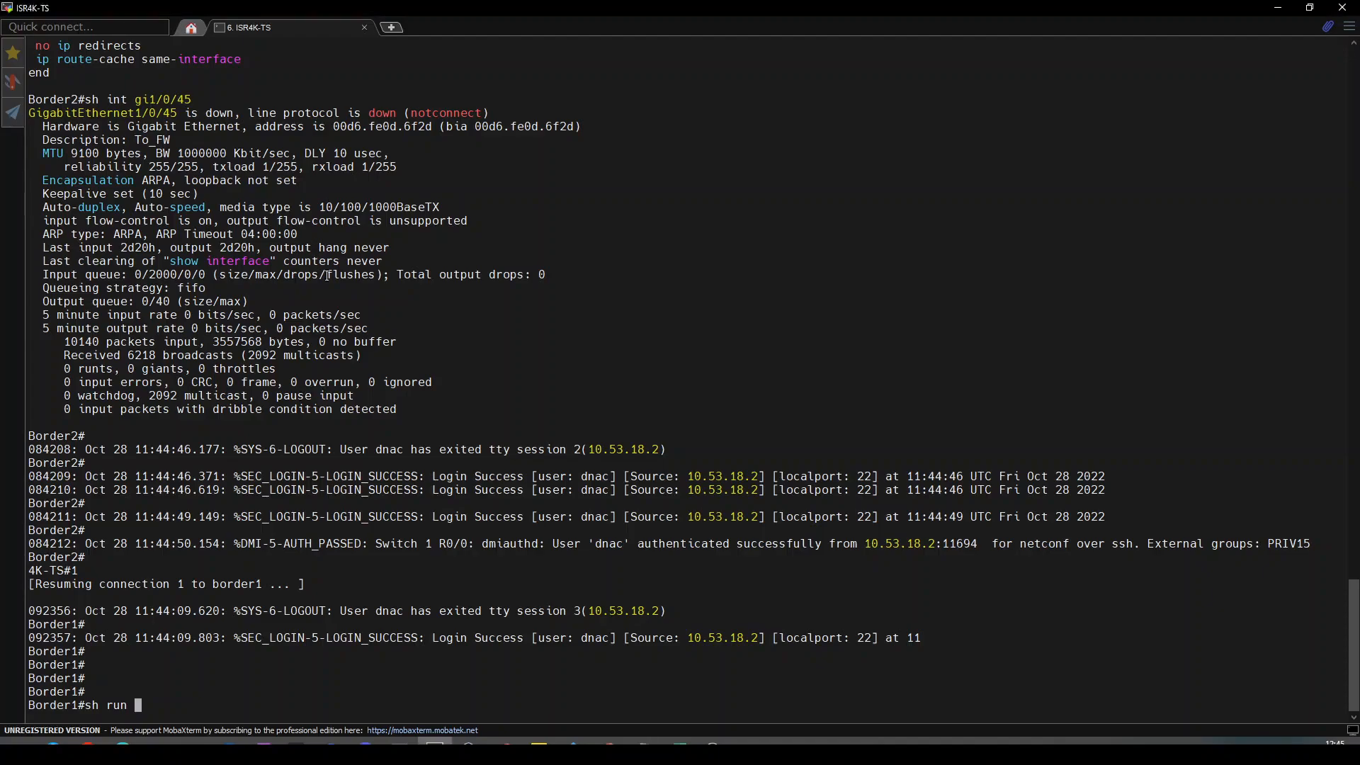
scroll(269, 255, "up", 7)
scroll(260, 261, "up", 11)
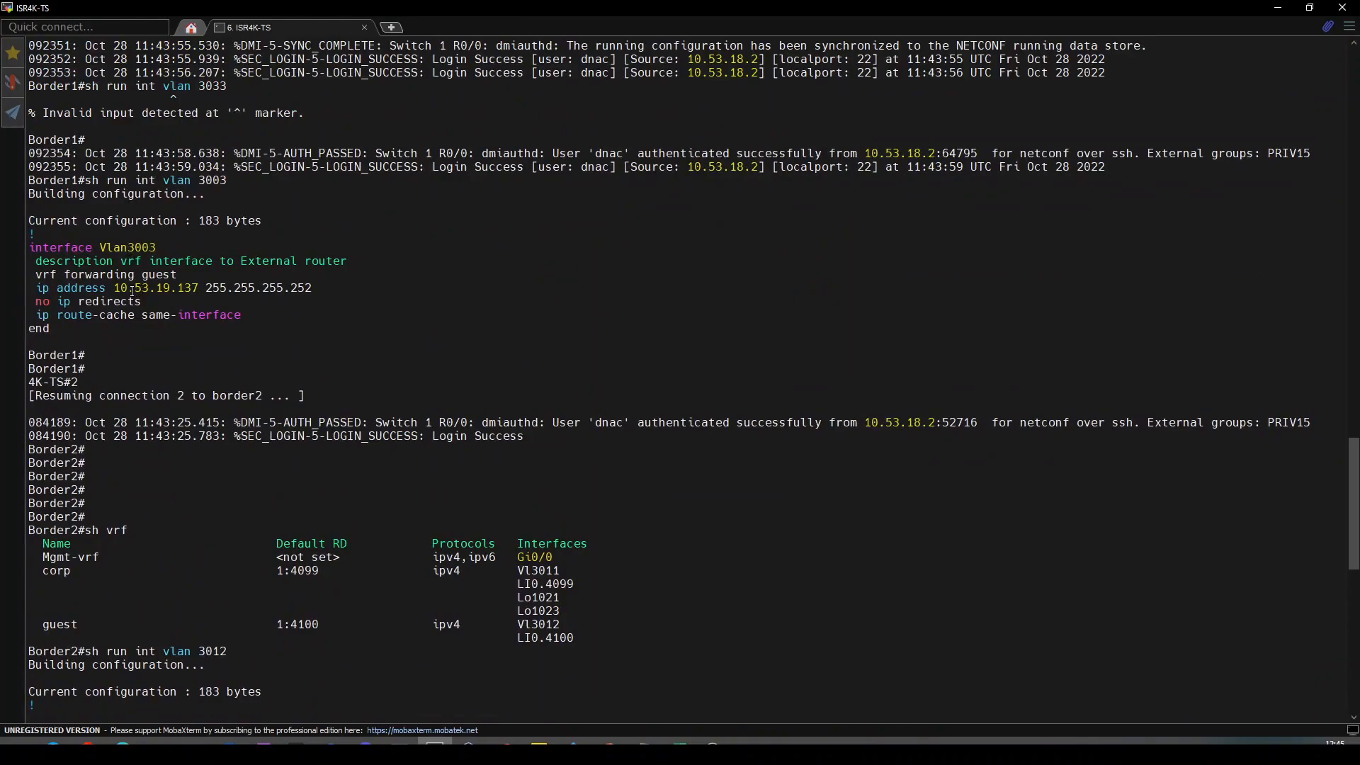
double_click(132, 289)
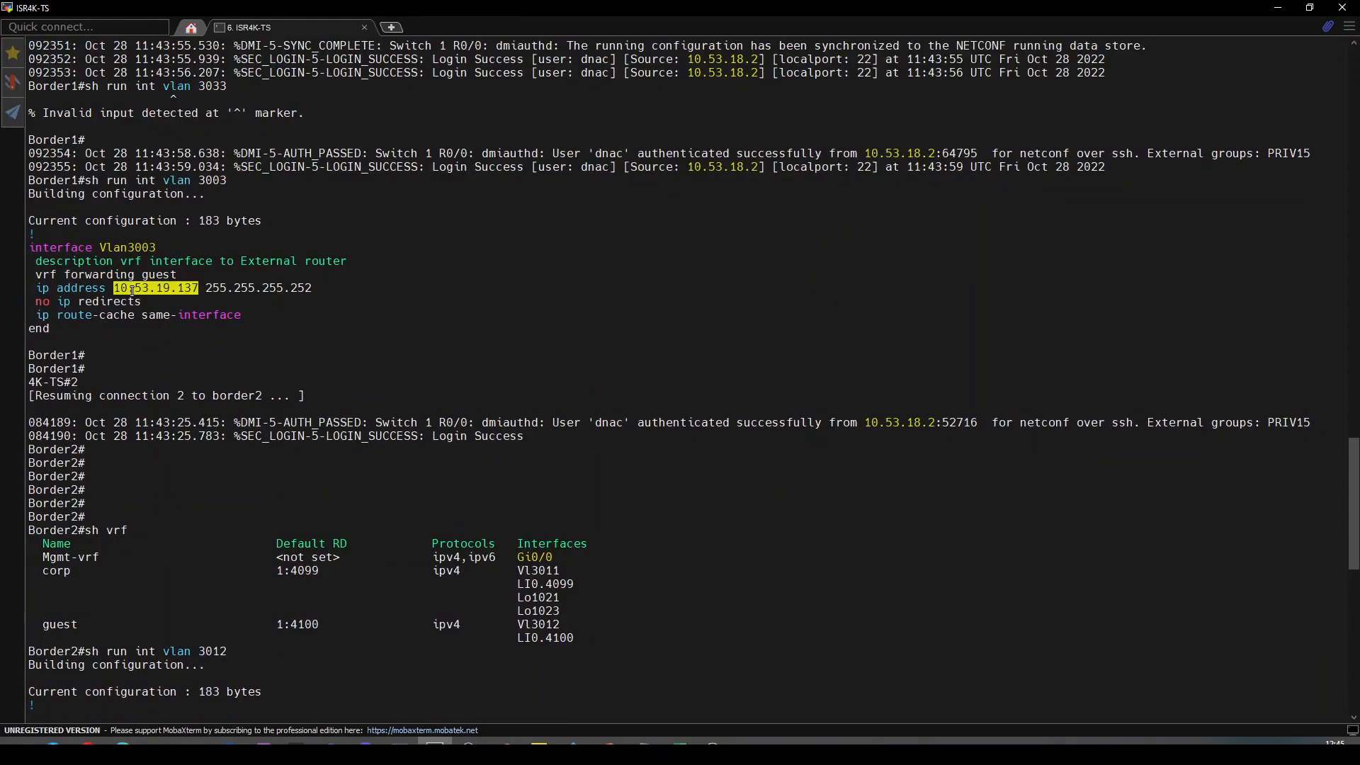
key("alt+Tab")
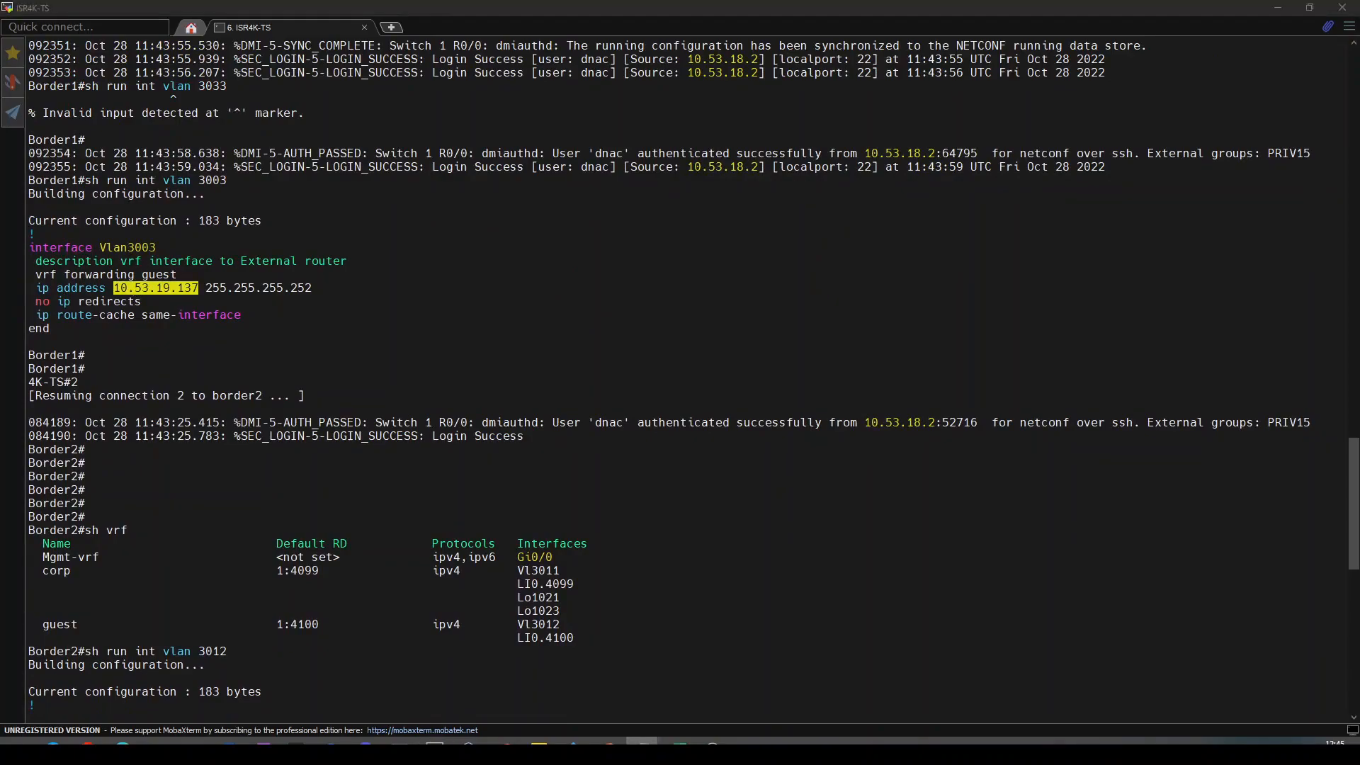
type("Border1")
key("Return")
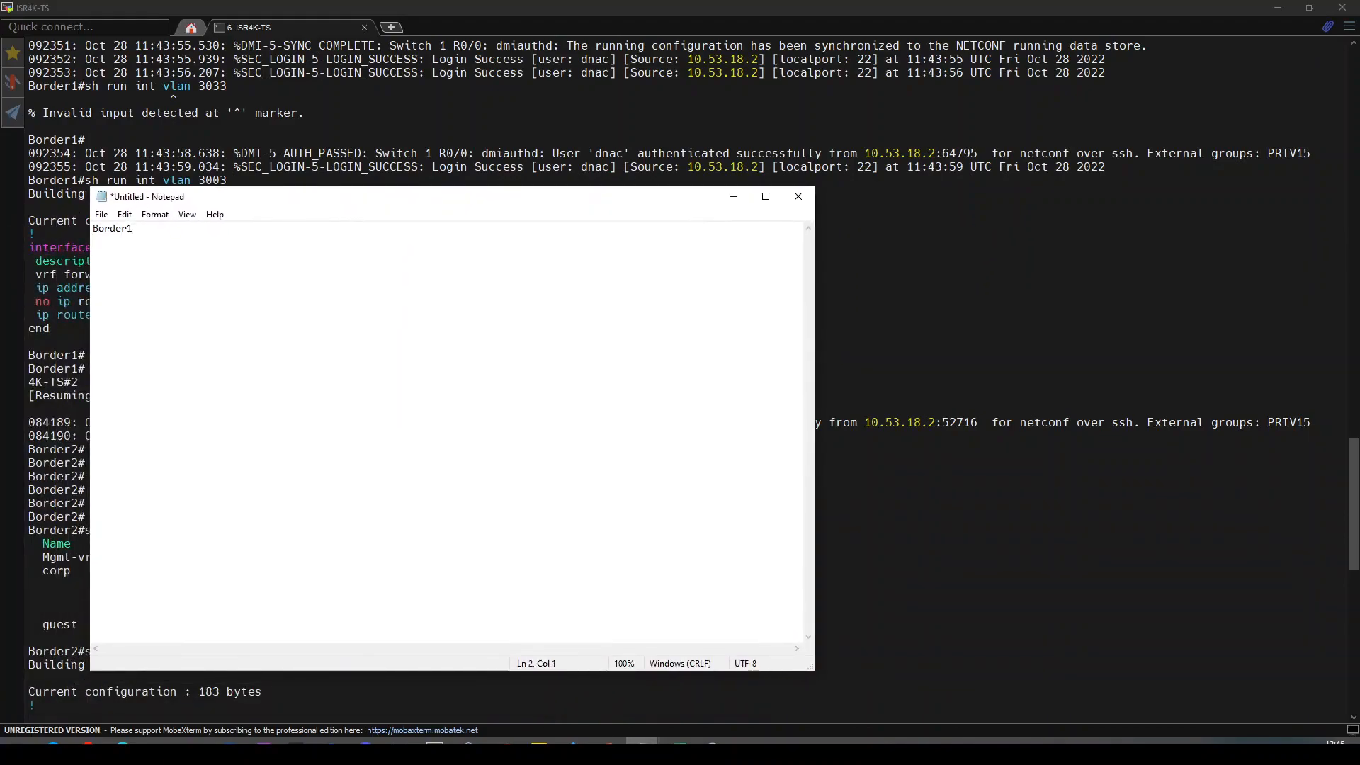
key("ctrl+v")
- Return to MobaXterm and display Border1's full BGP configuration with "sh run | se router bgp"
left_click(1015, 295)
key("Return")
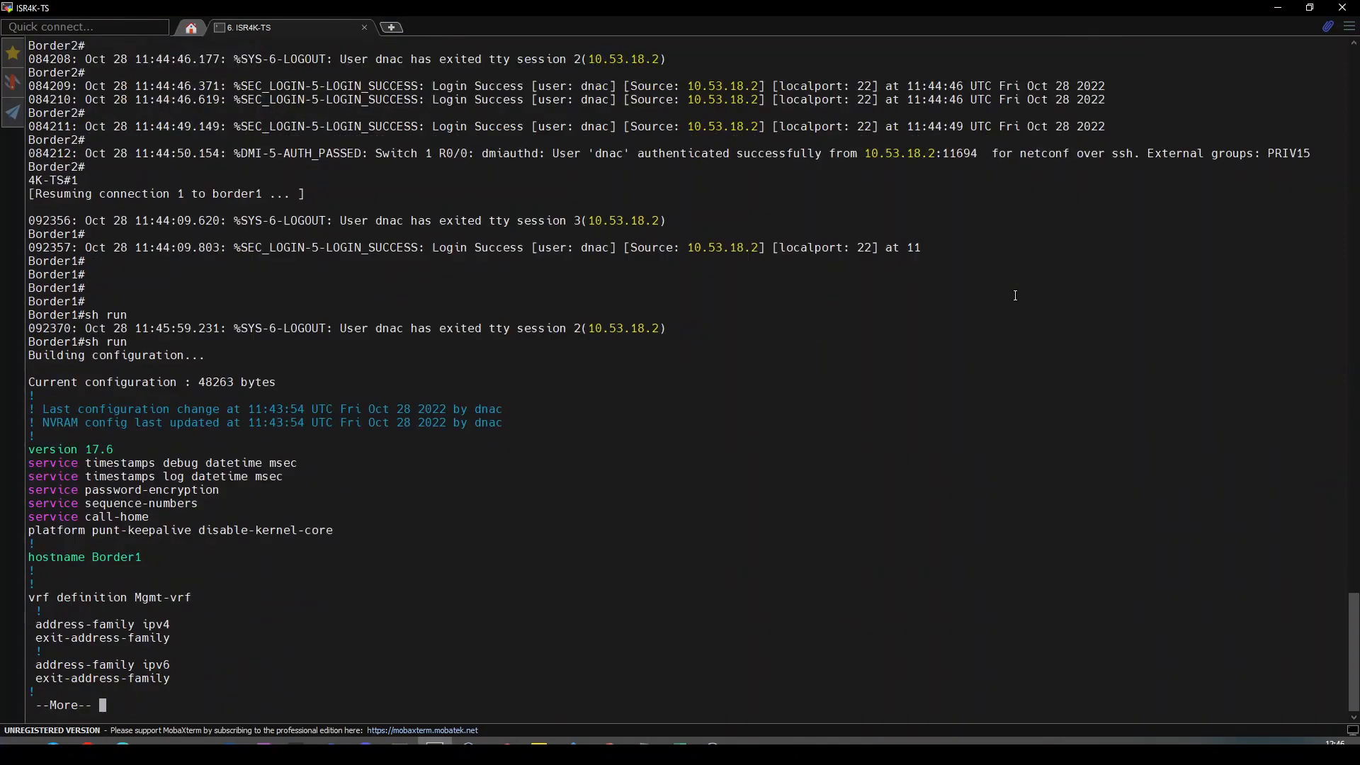
key("Up")
key("BackSpace")
key("BackSpace")
type("sh ru")
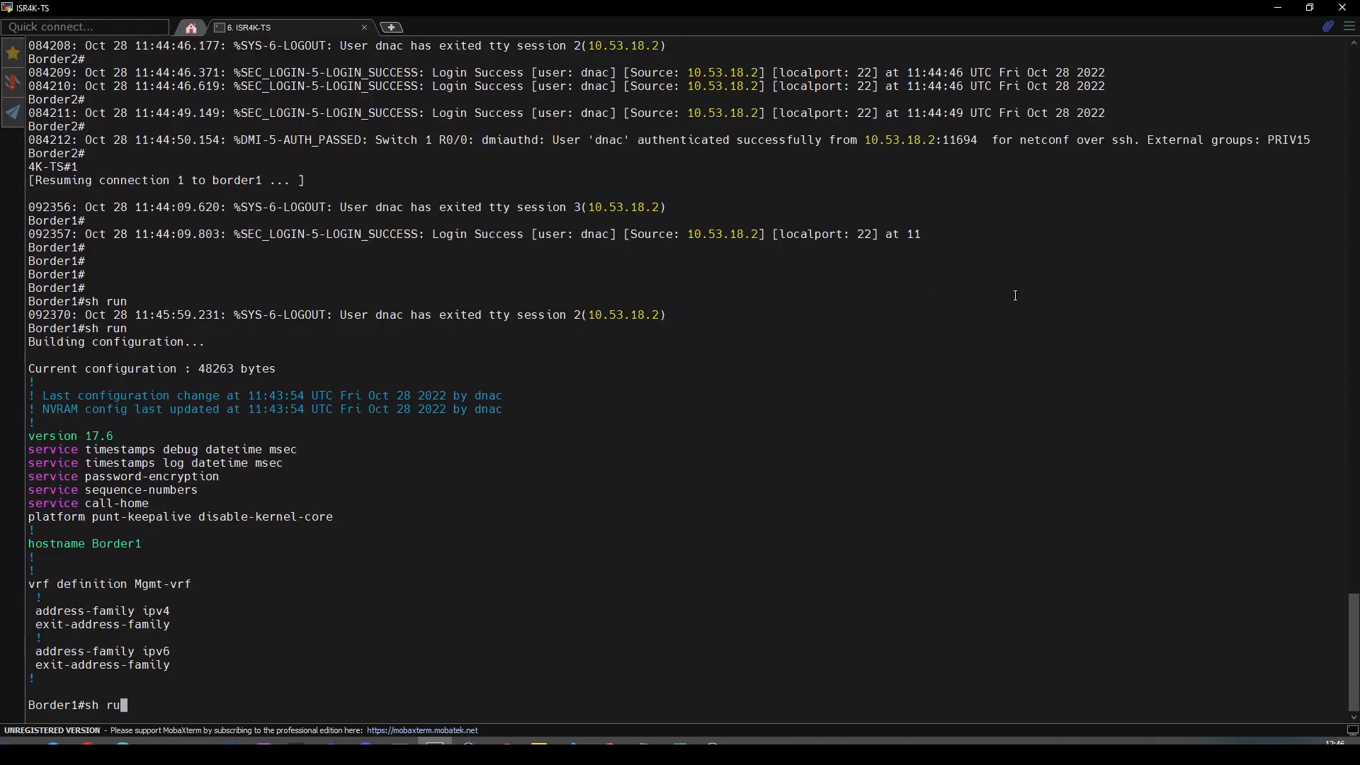
type("n | se router bgp")
key("Return")
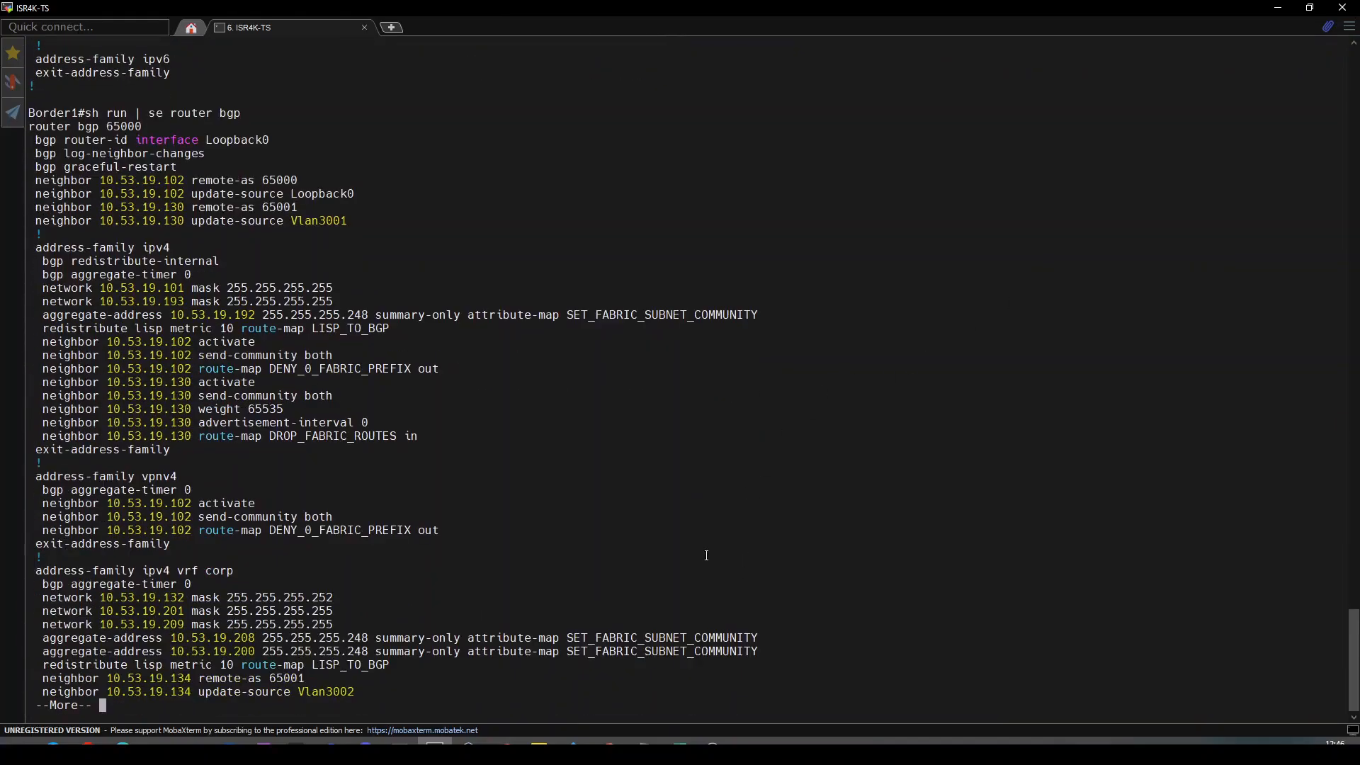
key("space")
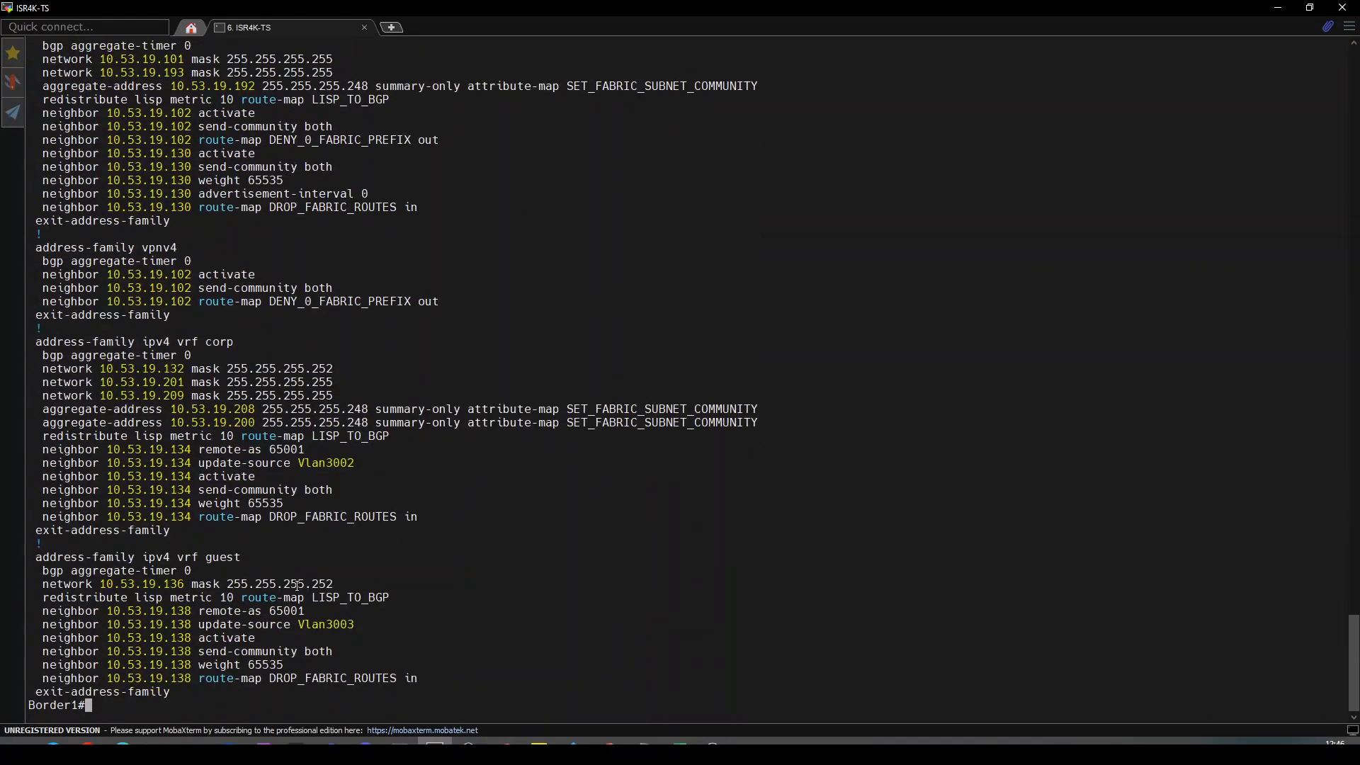
key("Return")
key("Return")
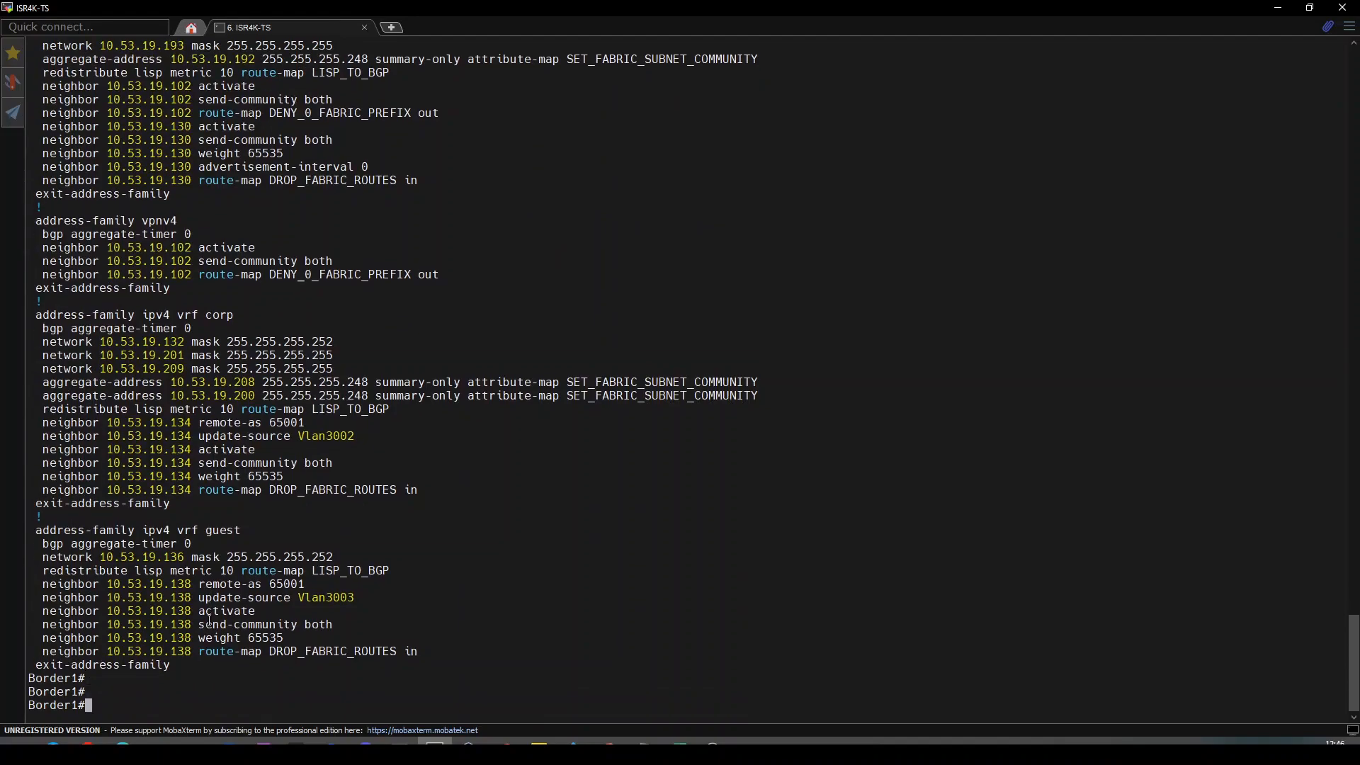
- Copy the guest VRF's BGP neighbor address 10.53.19.138 and paste it into Notepad under the line "BGP neighbor"
double_click(145, 587)
key("ctrl+c")
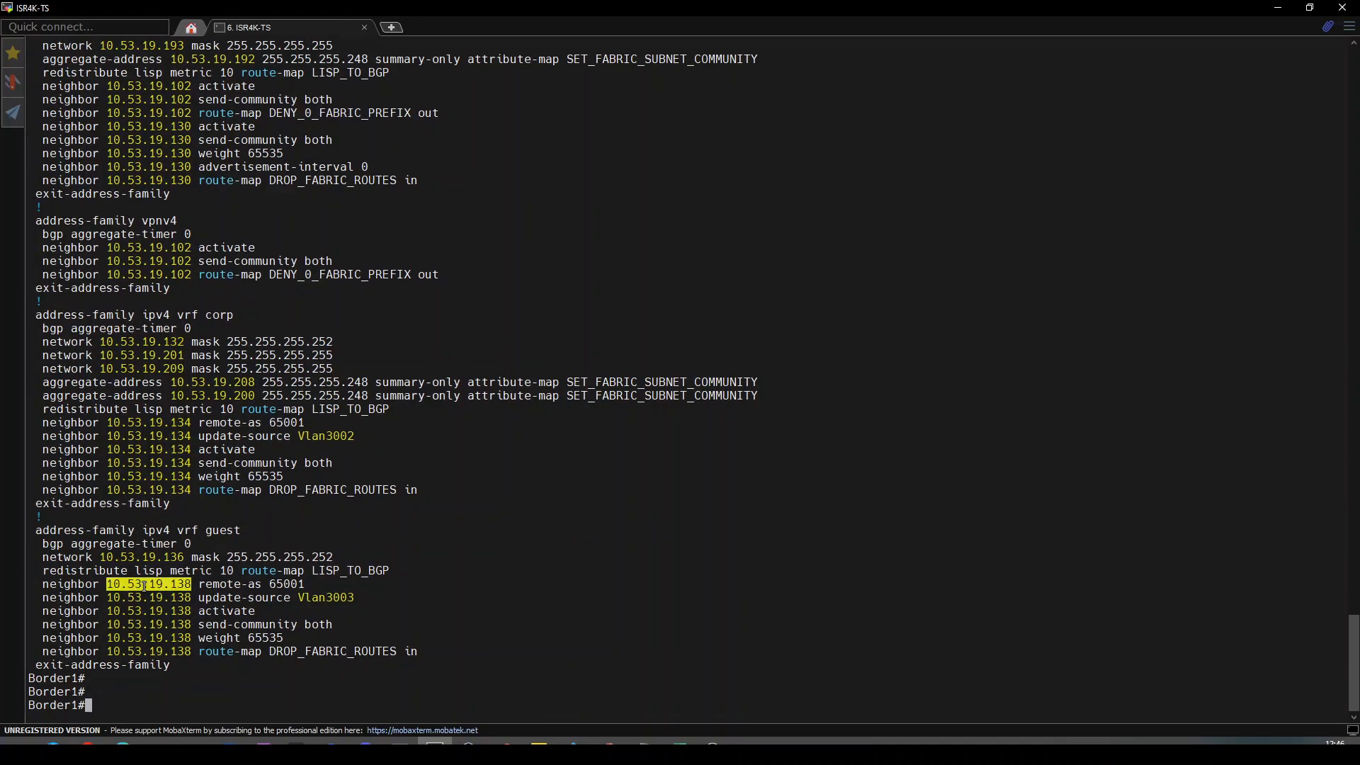
mouse_move(642, 741)
left_click(688, 698)
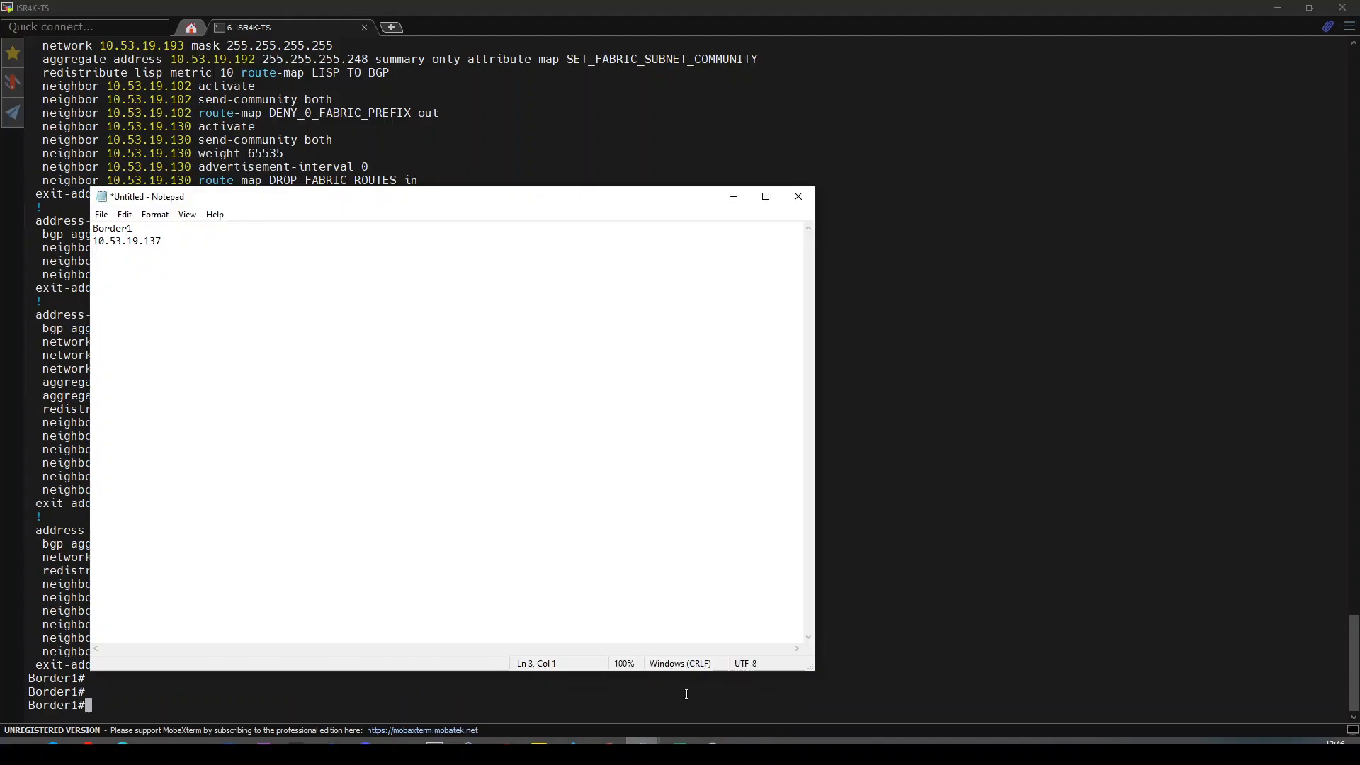
type("BGP neighbor")
key("ctrl+v")
- Append the subnet mask 255.255.255.252 to the 10.53.19.137 line in the Border1 notes
key("Up")
type("25.")
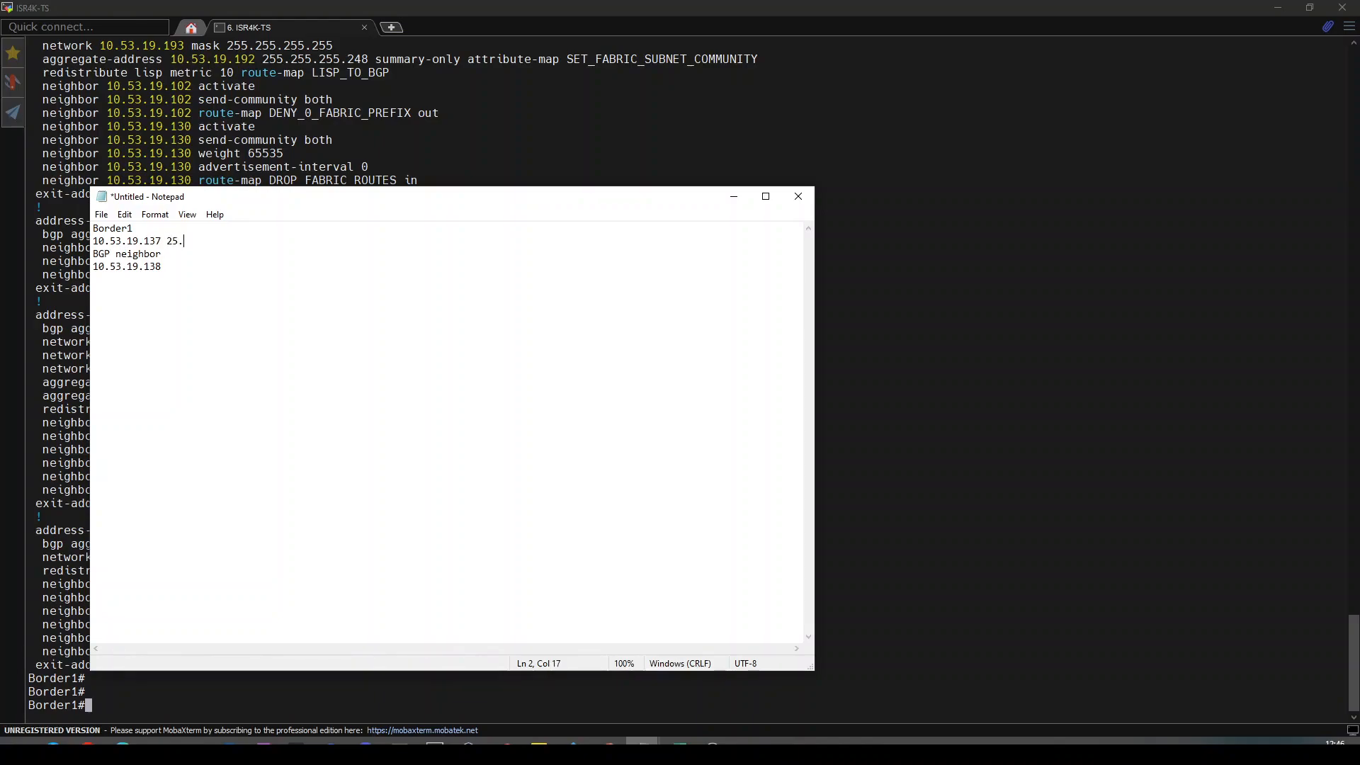
type("5.255.255.252")
key("ctrl+shift+Left")
- Copy the guest neighbor's remote AS 65001 from MobaXterm and append it to the "BGP neighbor" line in Notepad
key("alt+Tab")
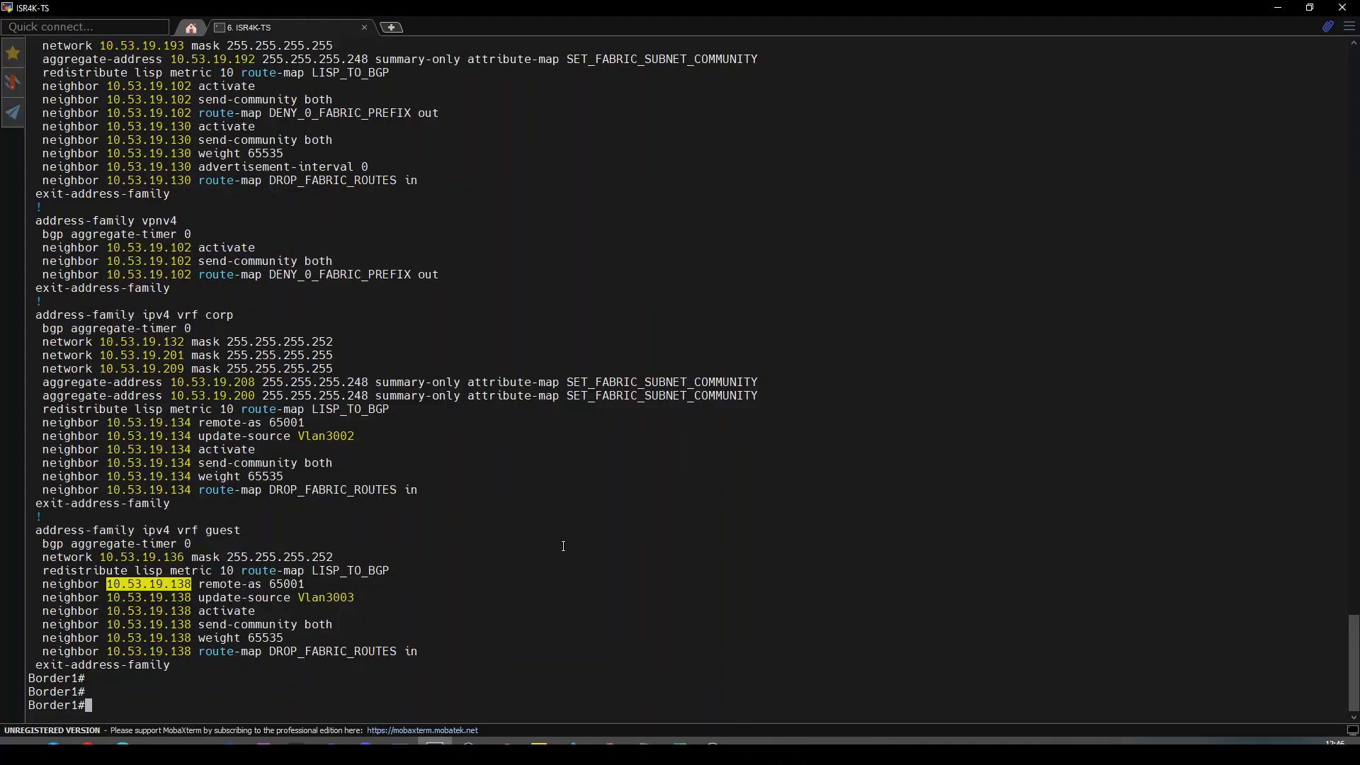
double_click(287, 584)
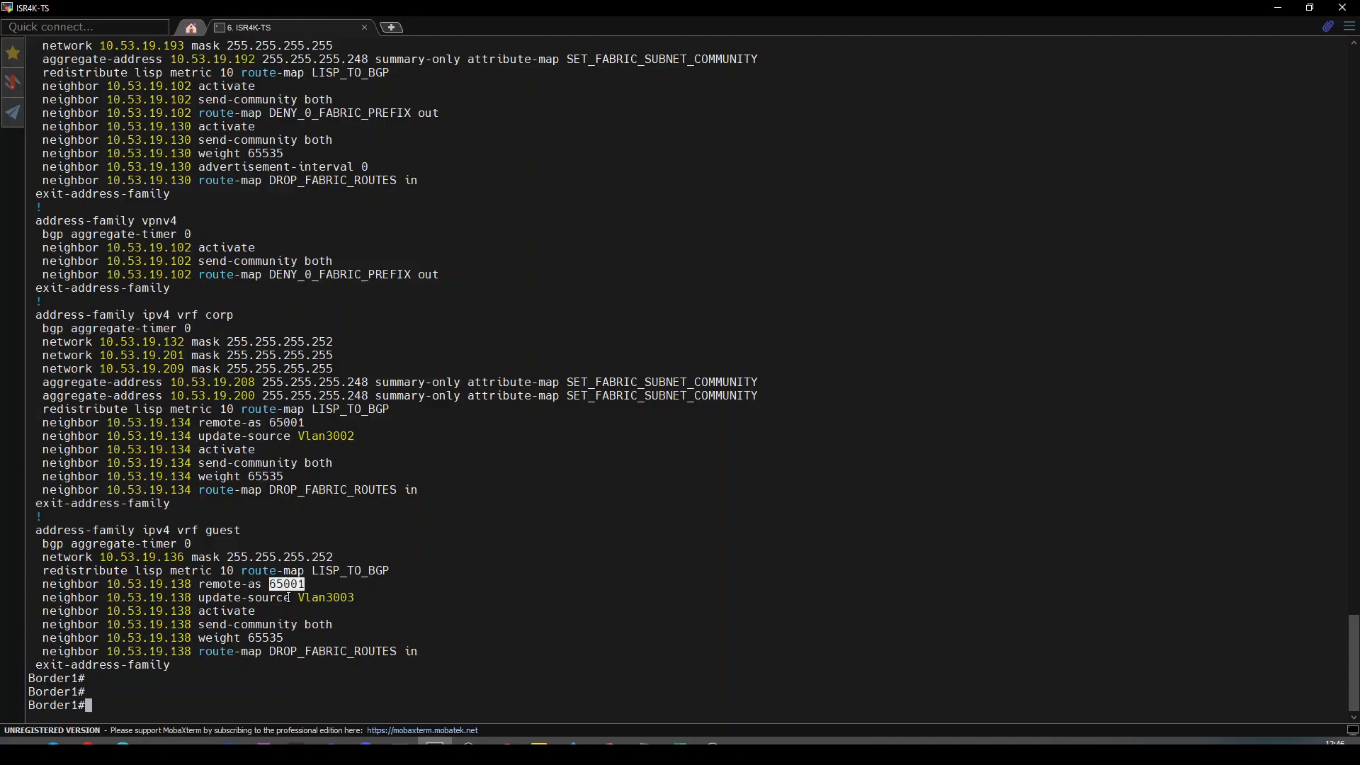
key("alt+Tab")
key("Down")
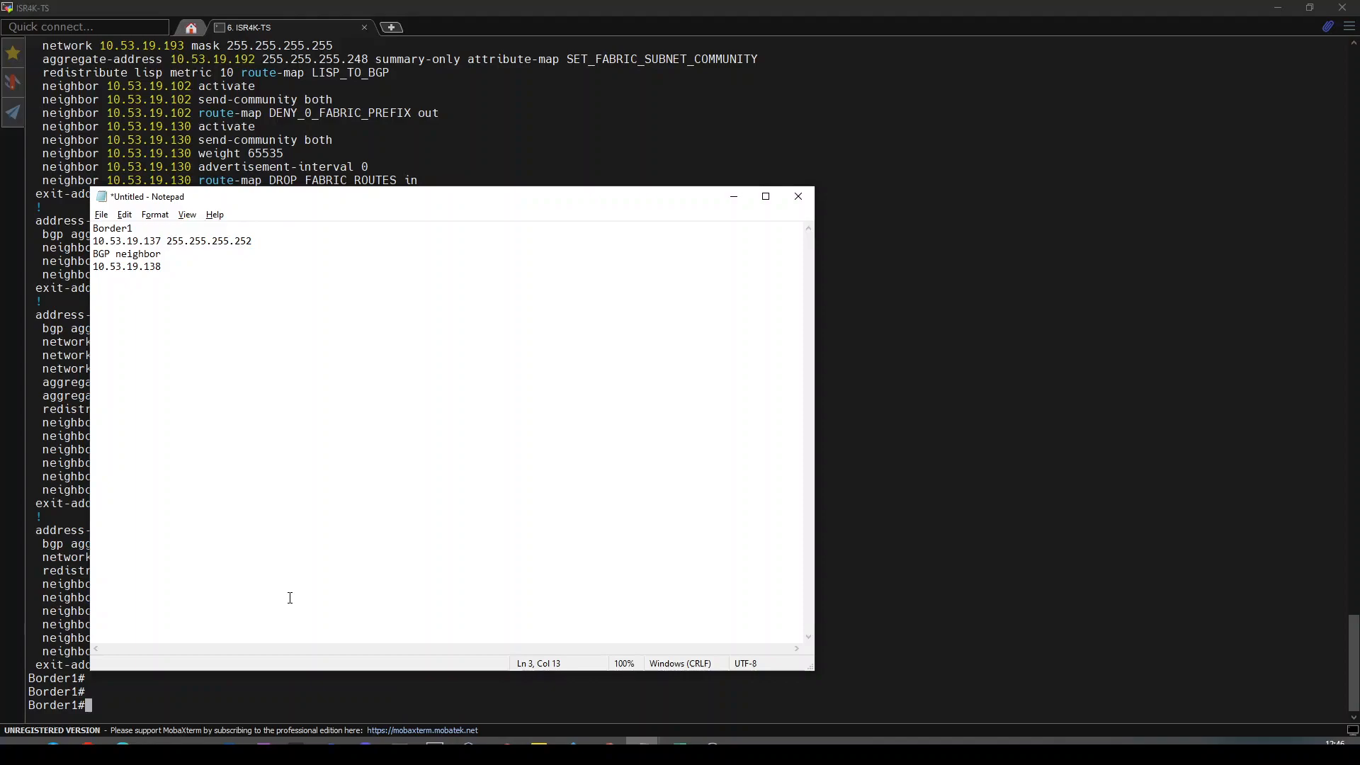
type("65001")
key("alt+Tab")
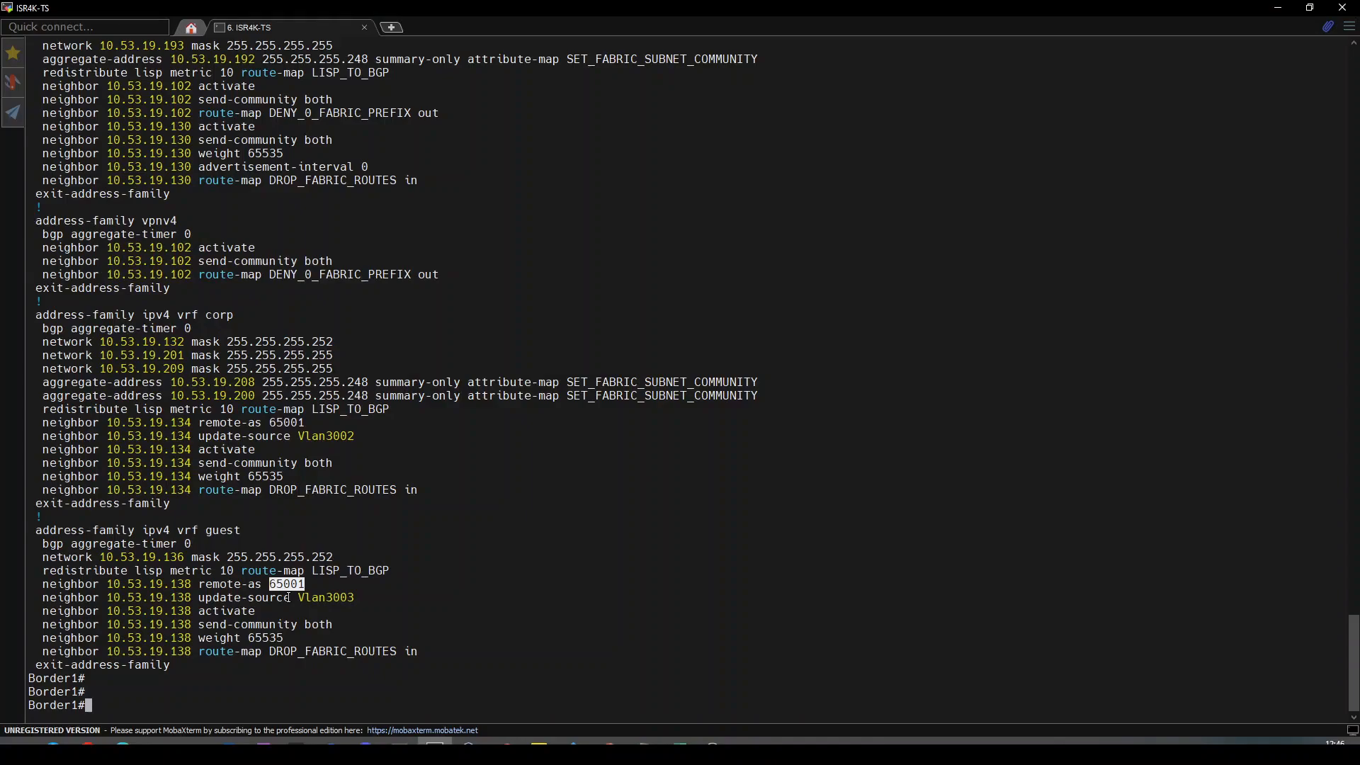
key("alt+Tab")
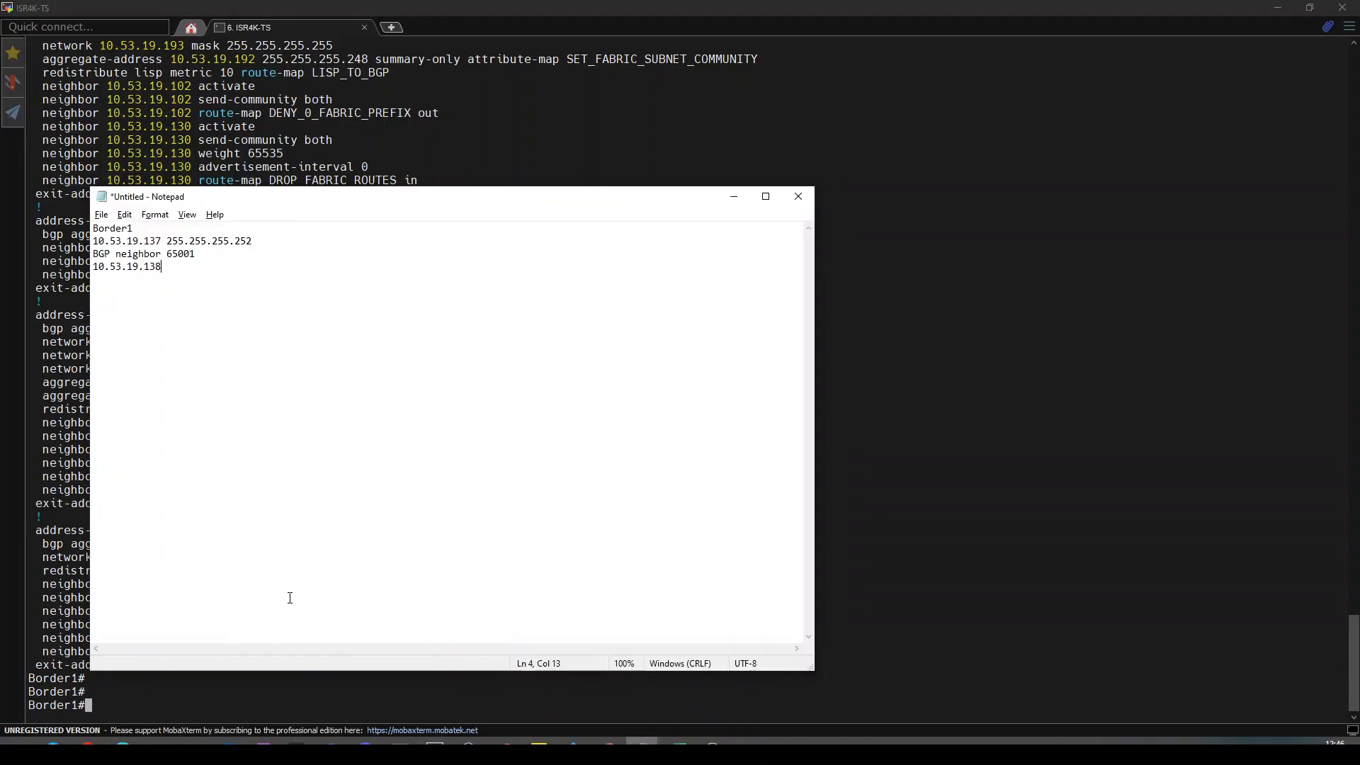
- Duplicate the Border1 notes block below itself and rename the copy's heading "Border2"
key("shift+Up")
key("shift+Up")
key("shift+Home")
key("Left")
key("Return")
type("Border1 10.53.19.137 255.255.255.252 BGP neighbor 65001 10.53.19.138")
key("Up")
key("Up")
key("Up")
key("BackSpace")
type("2")
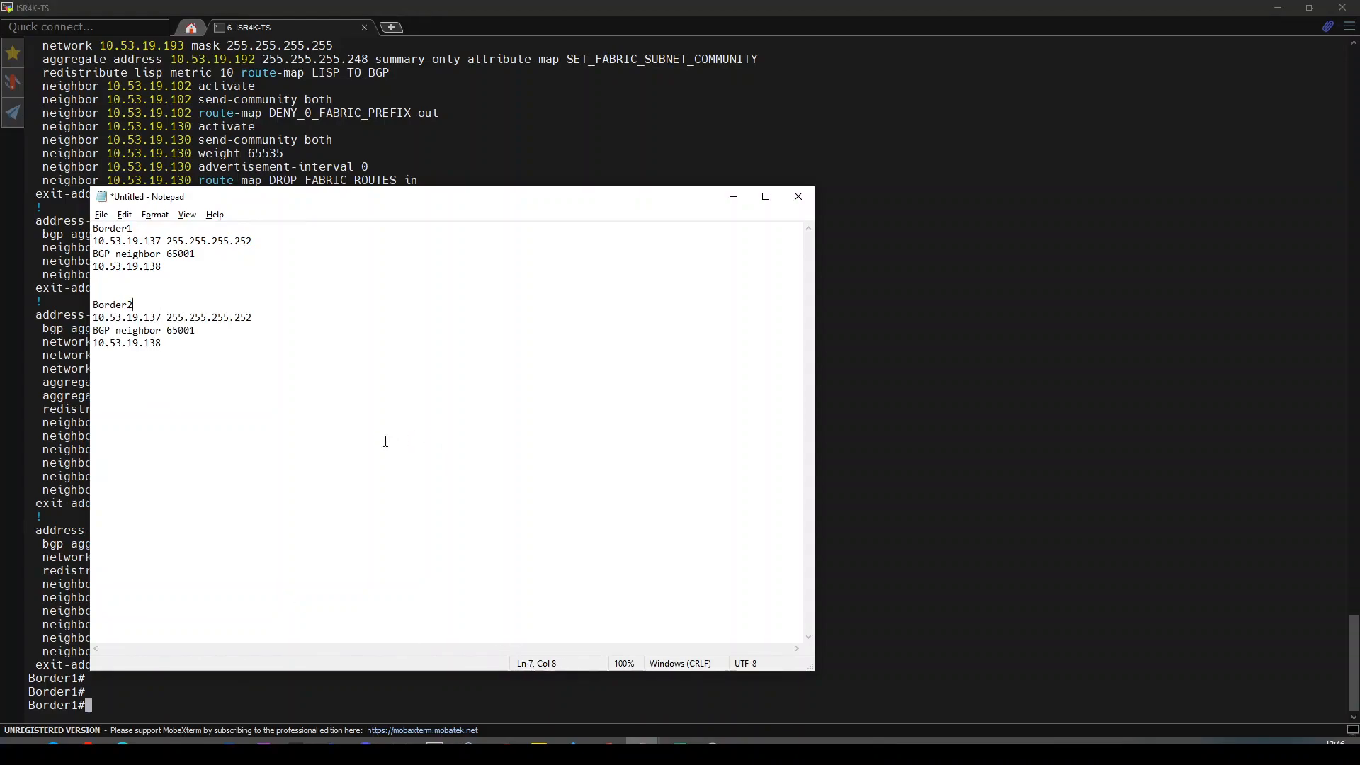
- Return to MobaXterm and resume terminal server connection 2 to Border2
key("alt+Tab")
key("Return")
type("2")
key("Return")
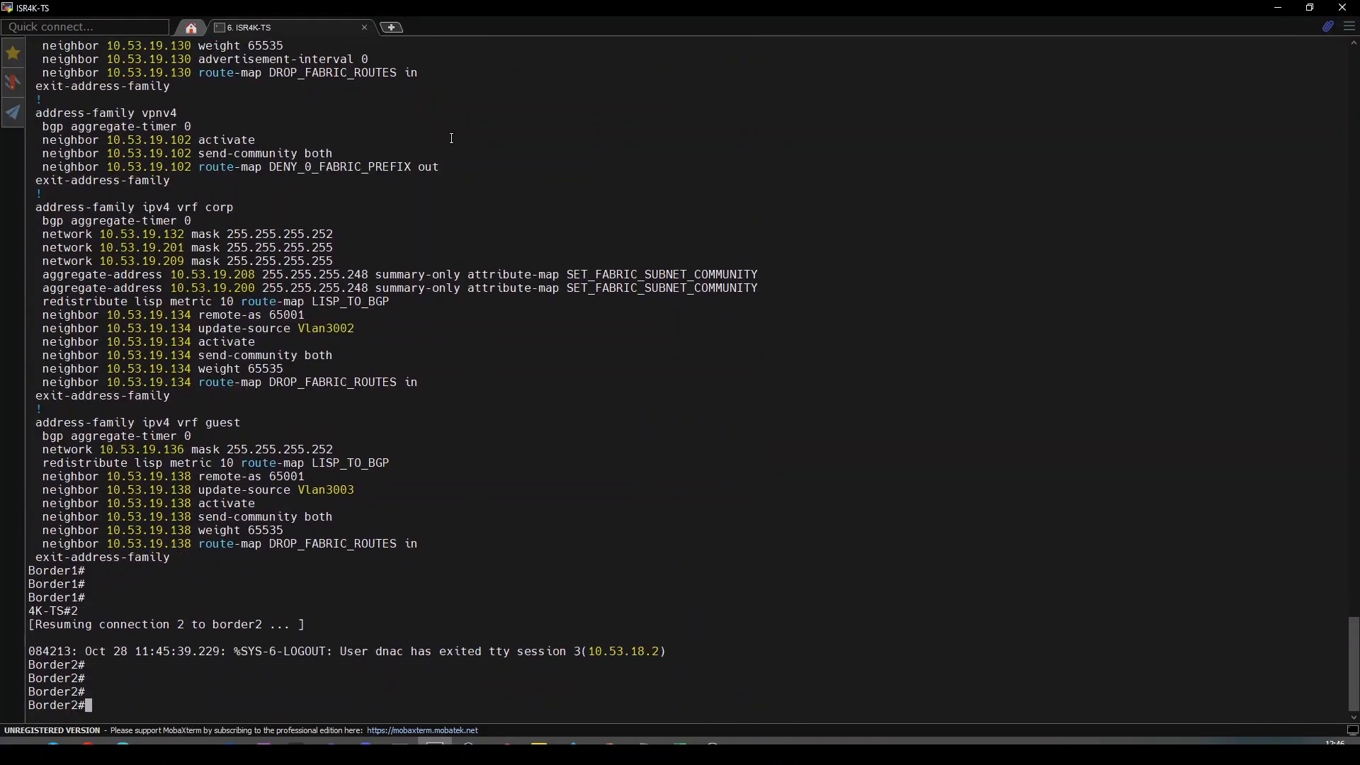
- Copy Border2's Vlan3012 address 10.53.19.153 from the earlier output and paste it over the interface address in Notepad's Border2 block
scroll(384, 336, "up", 20)
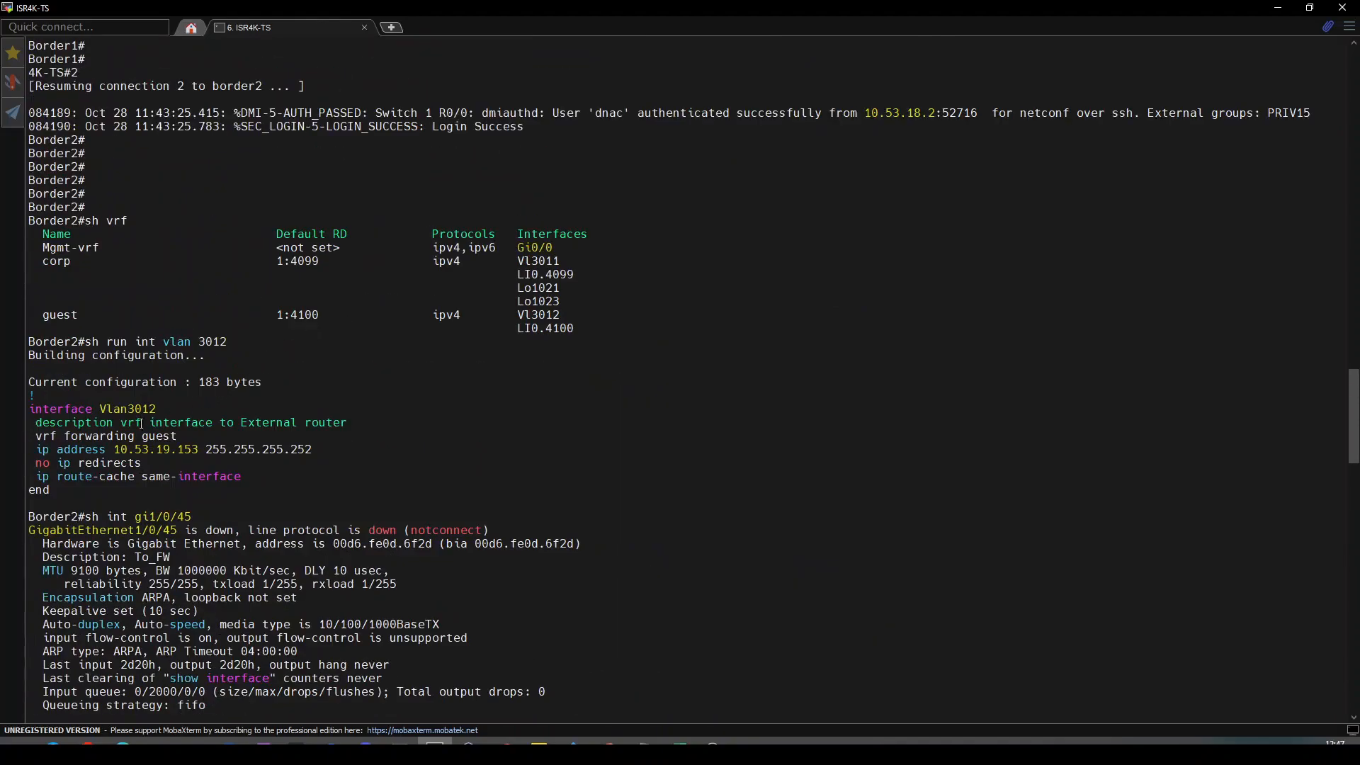
double_click(152, 449)
key("alt+Tab")
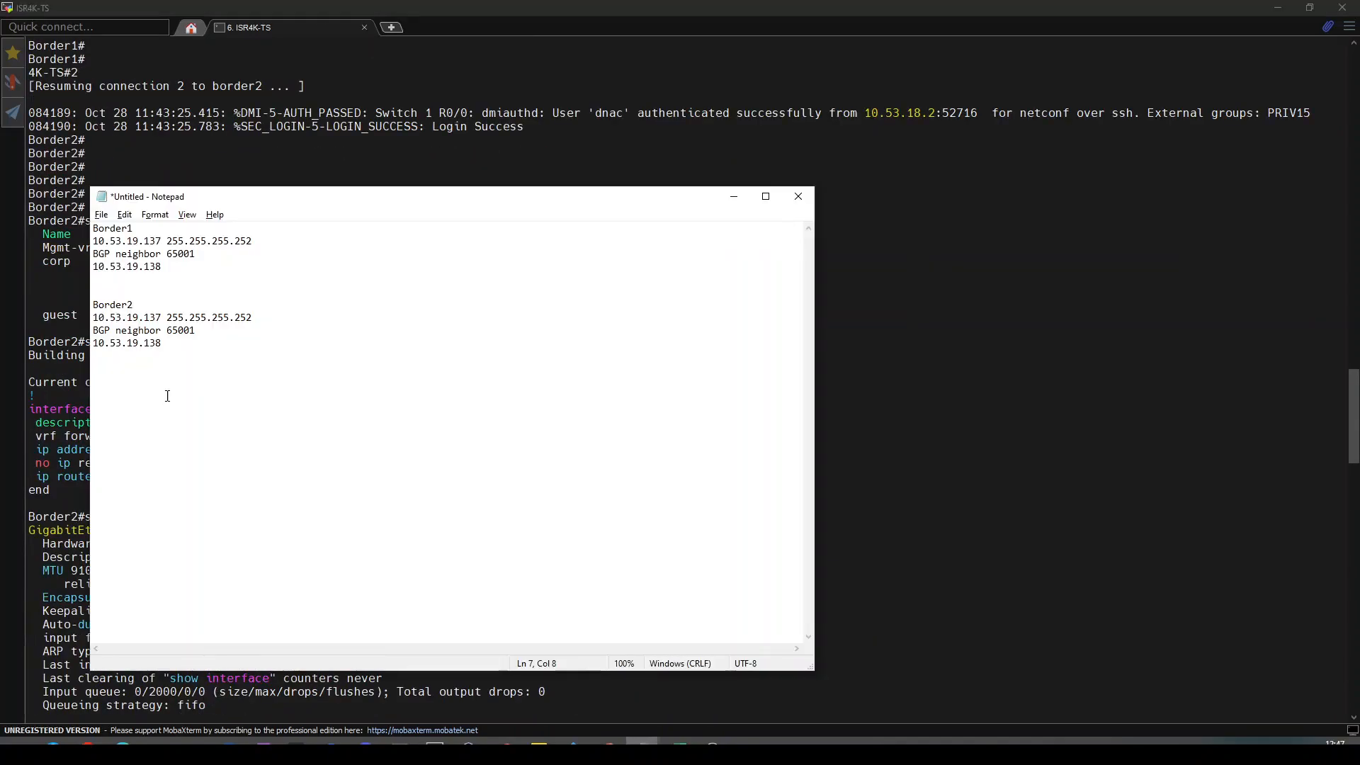
left_click(163, 318)
key("shift+Home")
type("10.53.19.153")
- Return to MobaXterm and display Border2's full BGP configuration with "sh run | se router bgp"
left_click(257, 690)
type("sh ru n")
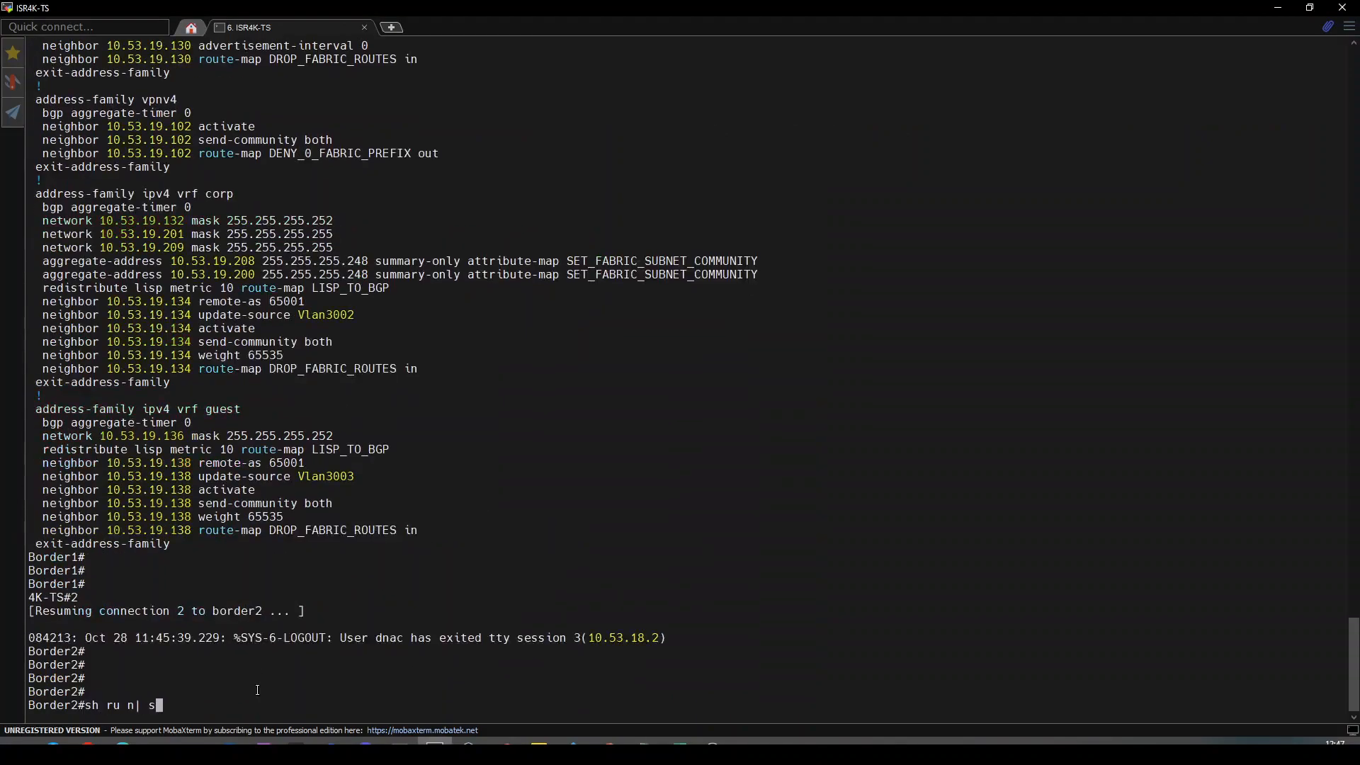
key("BackSpace")
key("BackSpace")
type("n | se router bgp")
key("Return")
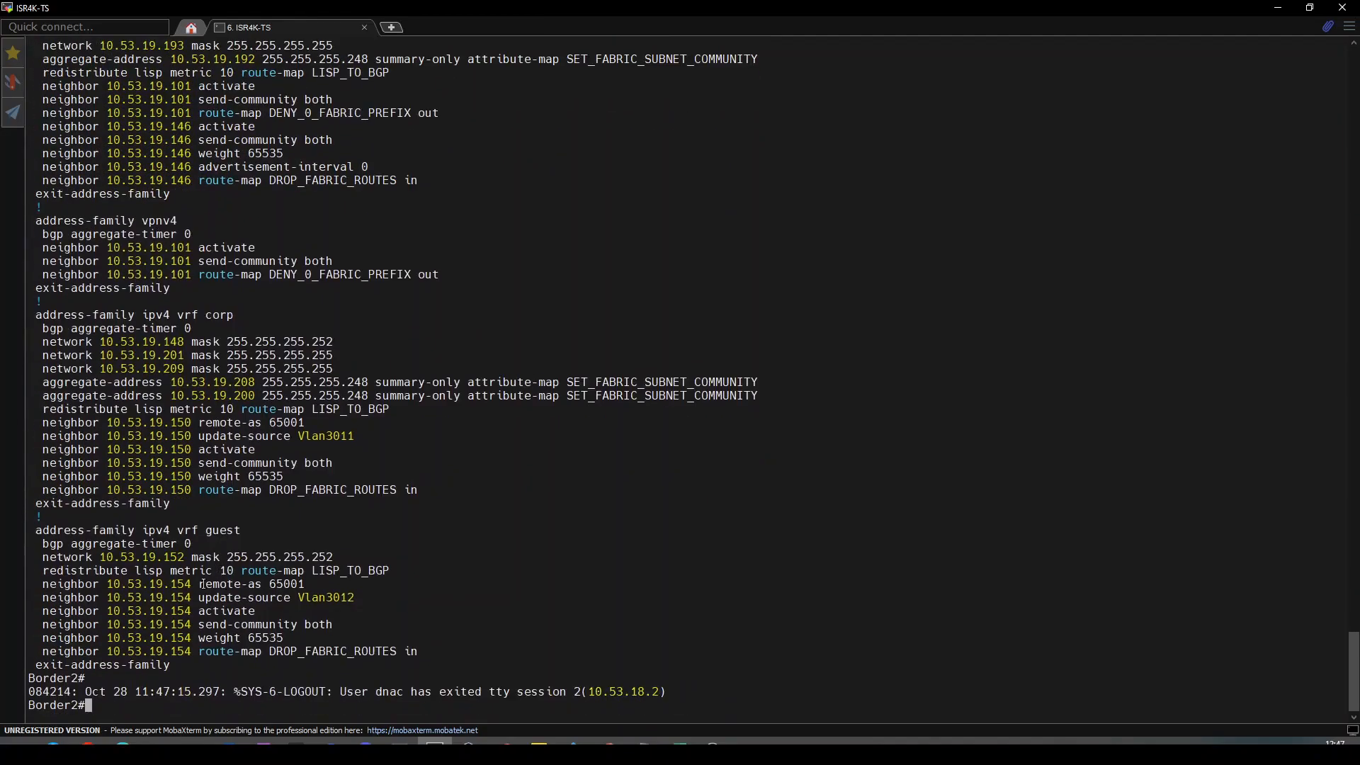
- Copy the guest VRF's neighbor address 10.53.19.154 and paste it over the BGP neighbor address in Notepad's Border2 block
double_click(168, 585)
key("alt+Tab")
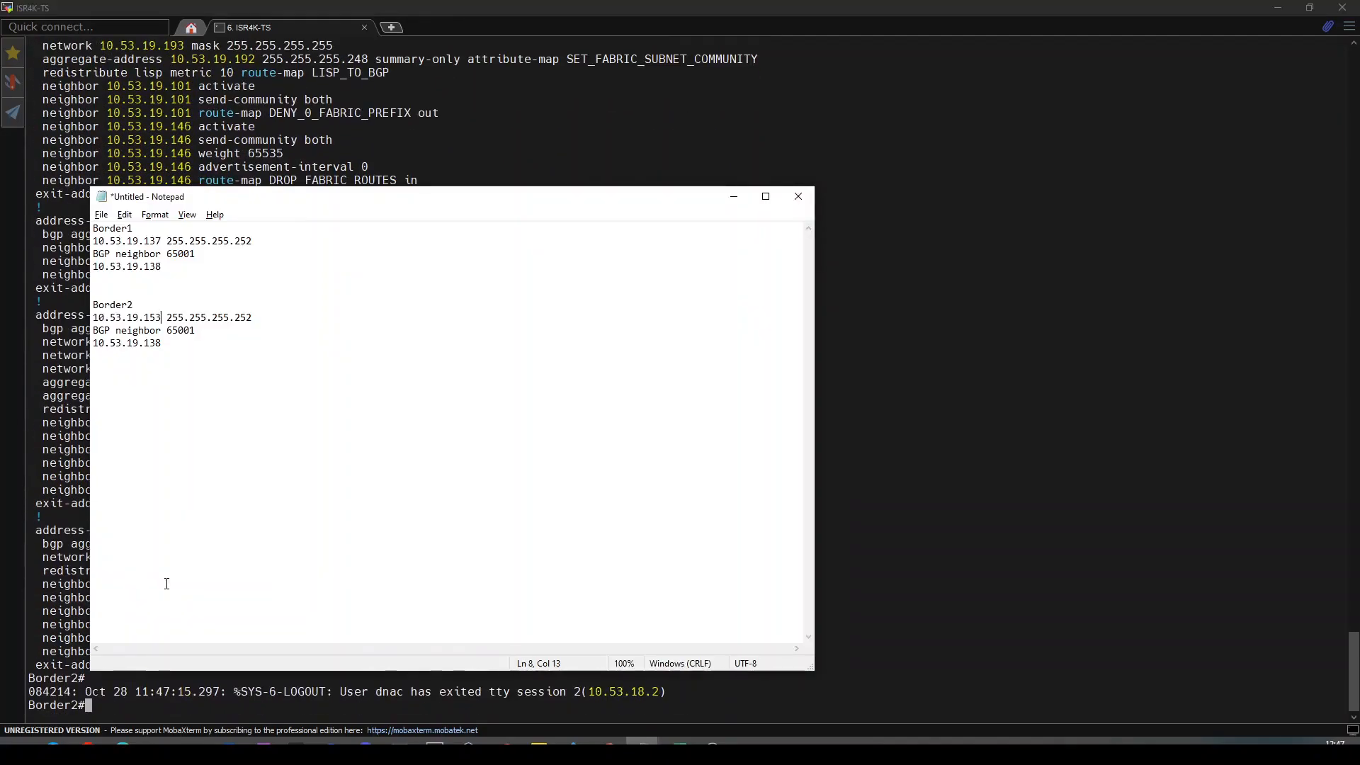
key("Down")
key("Down")
key("shift+Home")
type("10.53.19.154")
left_click_drag(369, 201, 0, 205)
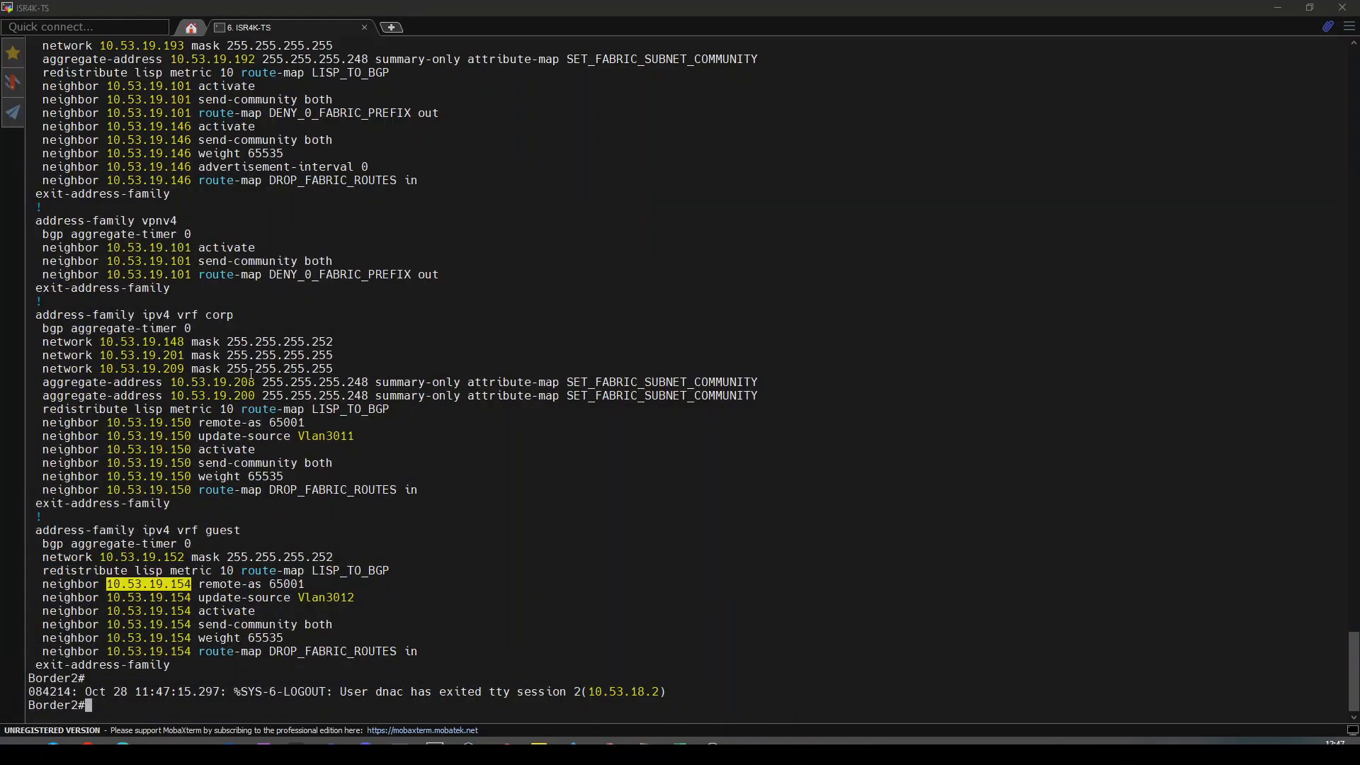
- Switch to Firewall Management Center and open the interface list of the managed device FTD1K-1
key("alt+Tab")
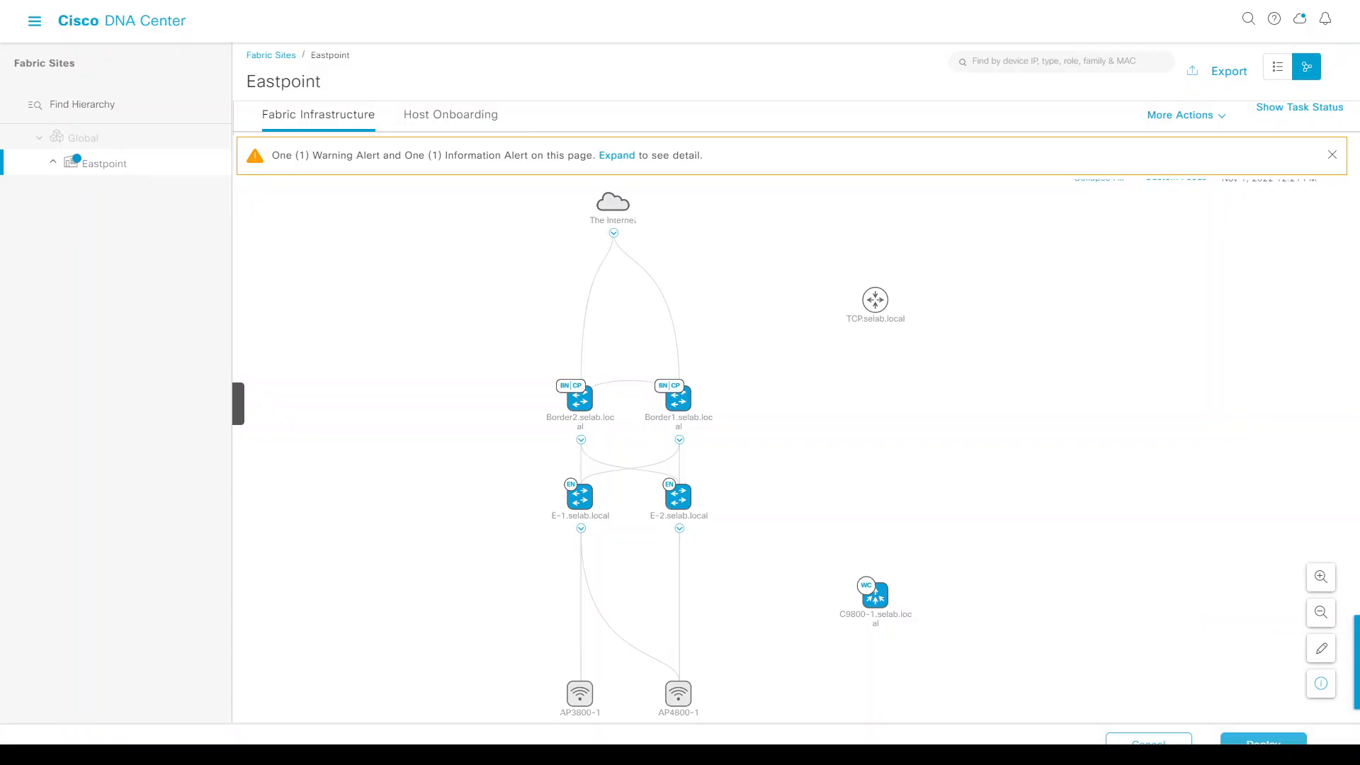
key("alt+Tab")
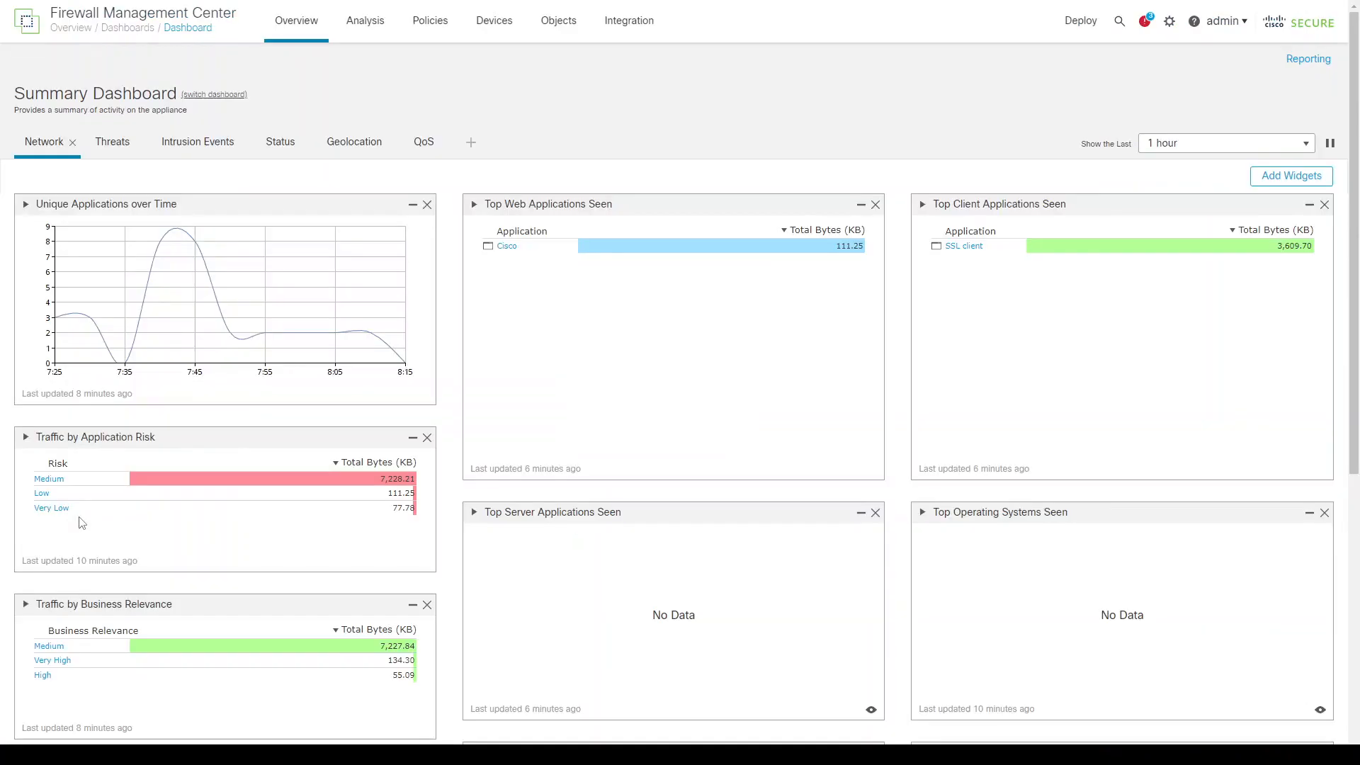
left_click(493, 21)
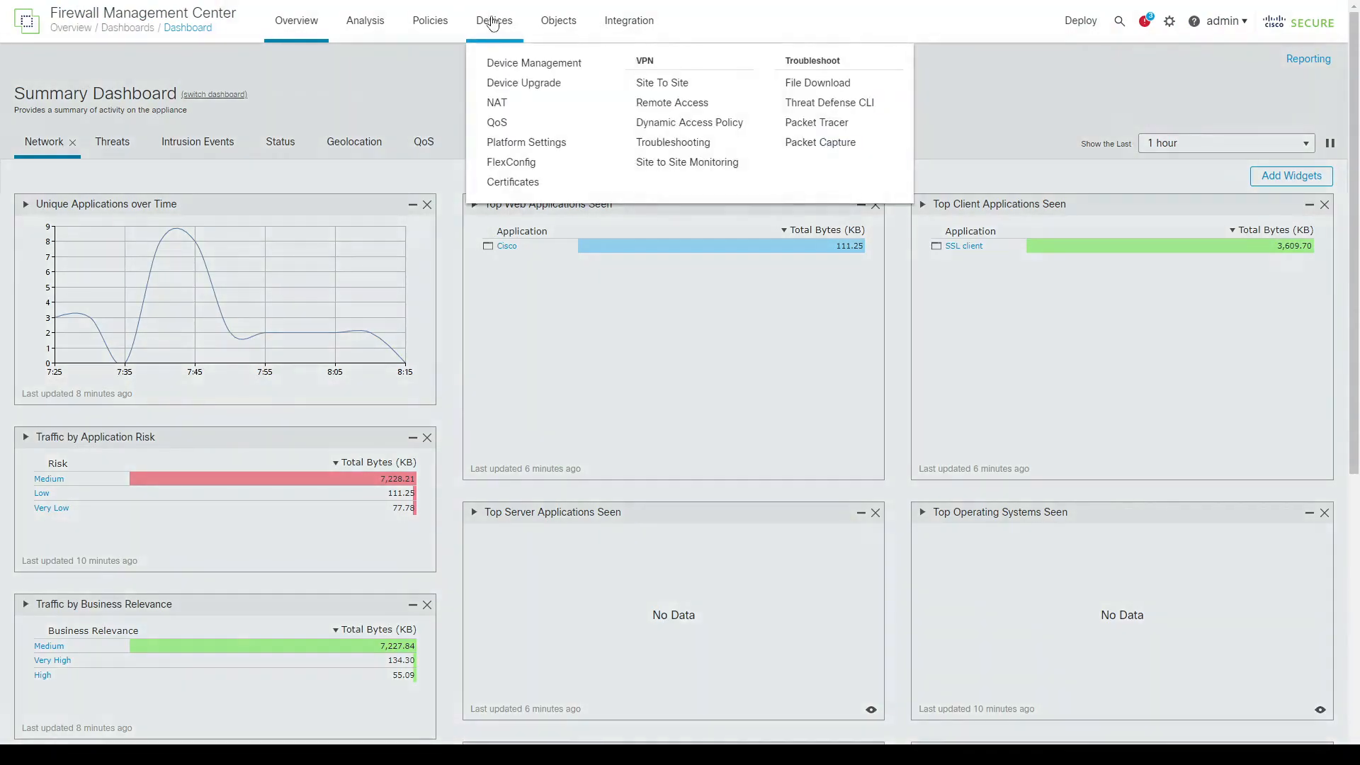
left_click(510, 64)
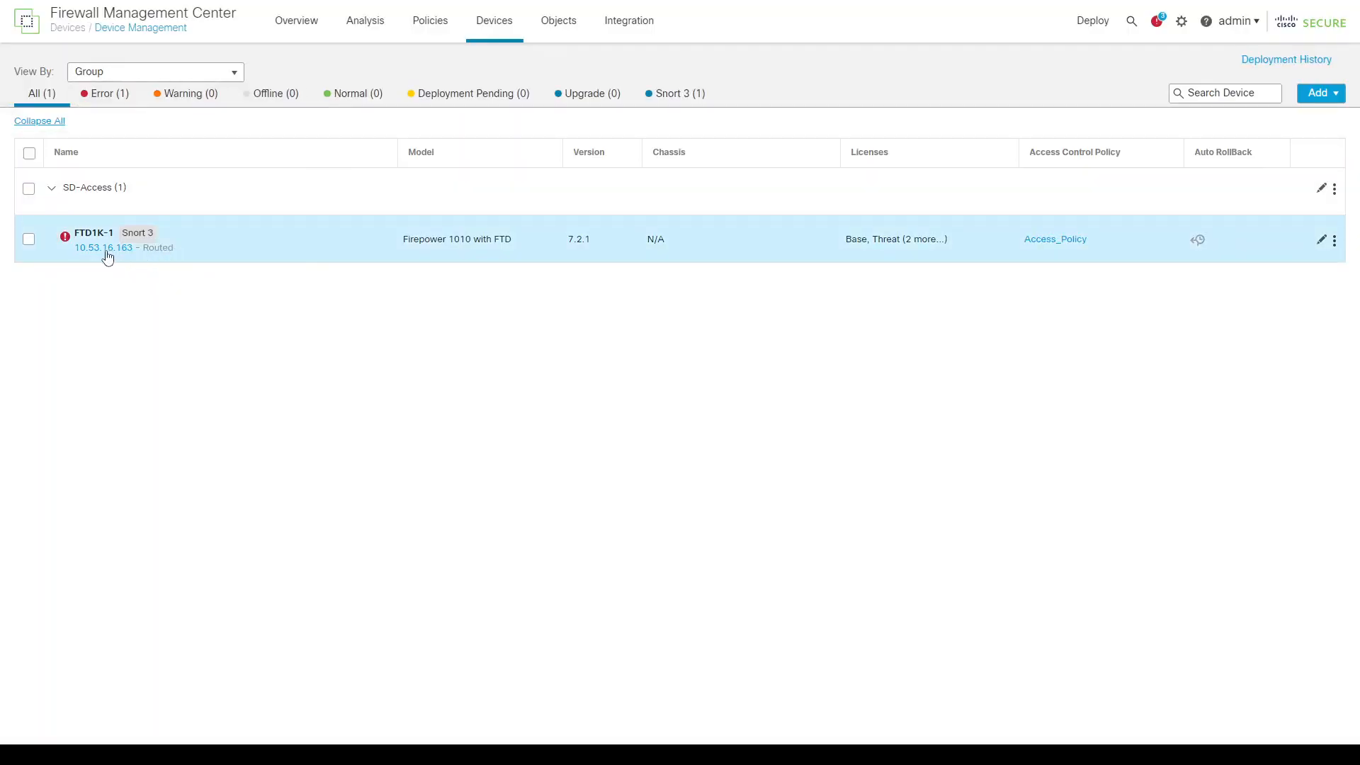
left_click(100, 249)
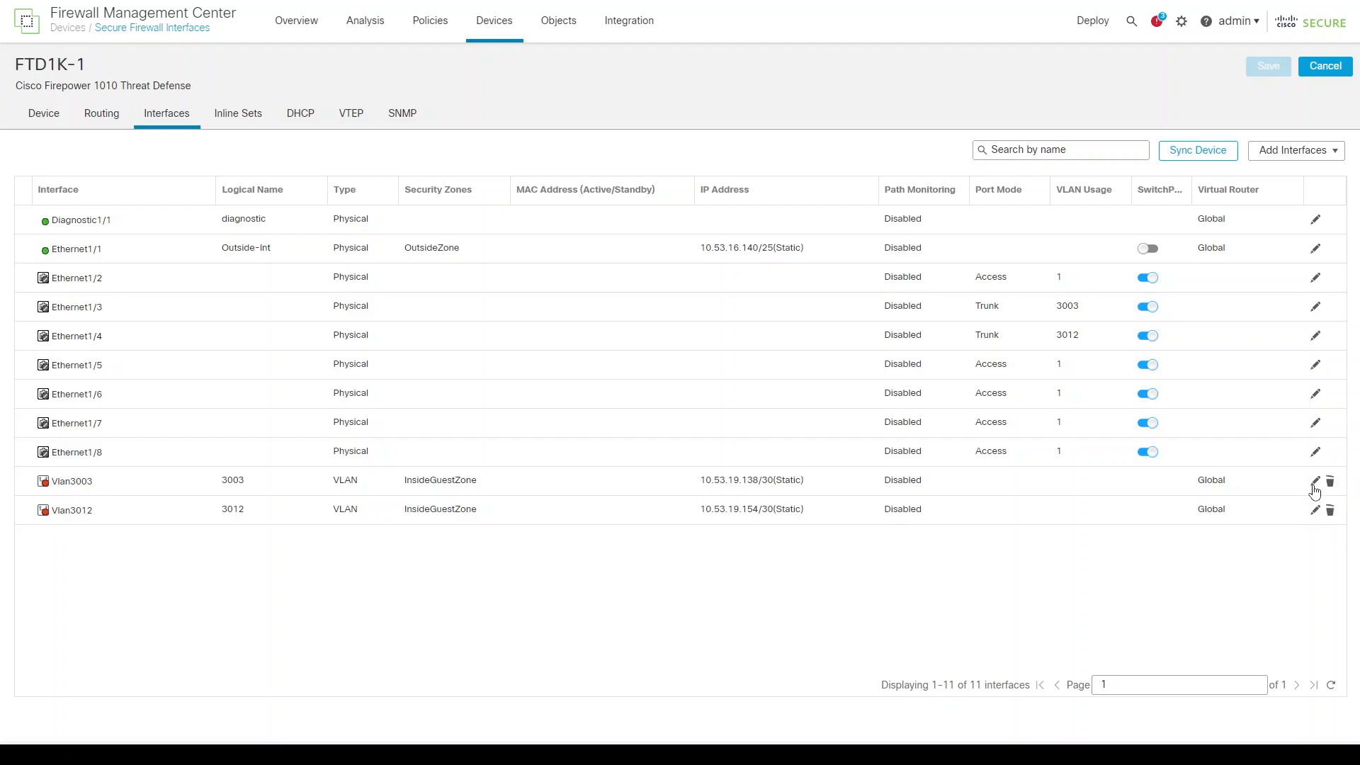
- Examine the interface types that can be added and the Vlan3003 interface's general settings, including name, security zone and MTU
left_click(1315, 483)
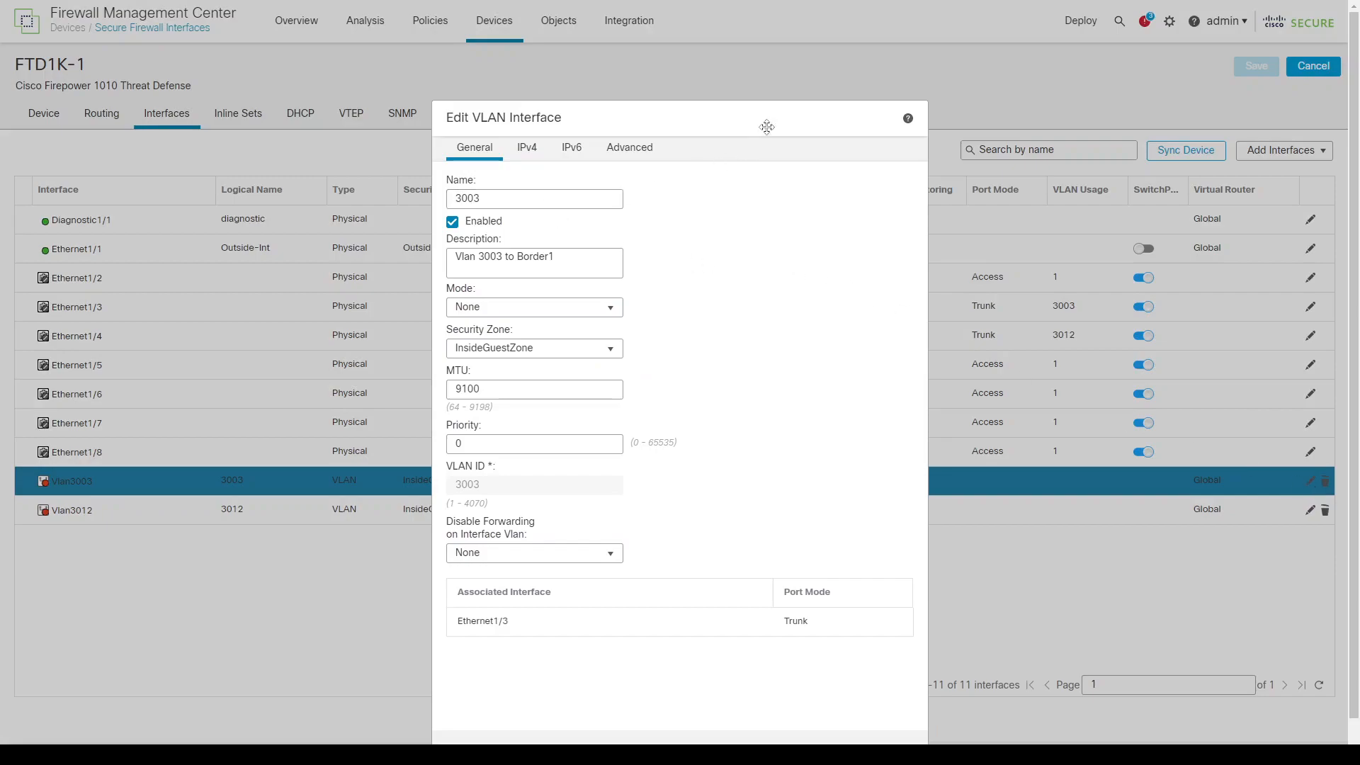
key("Escape")
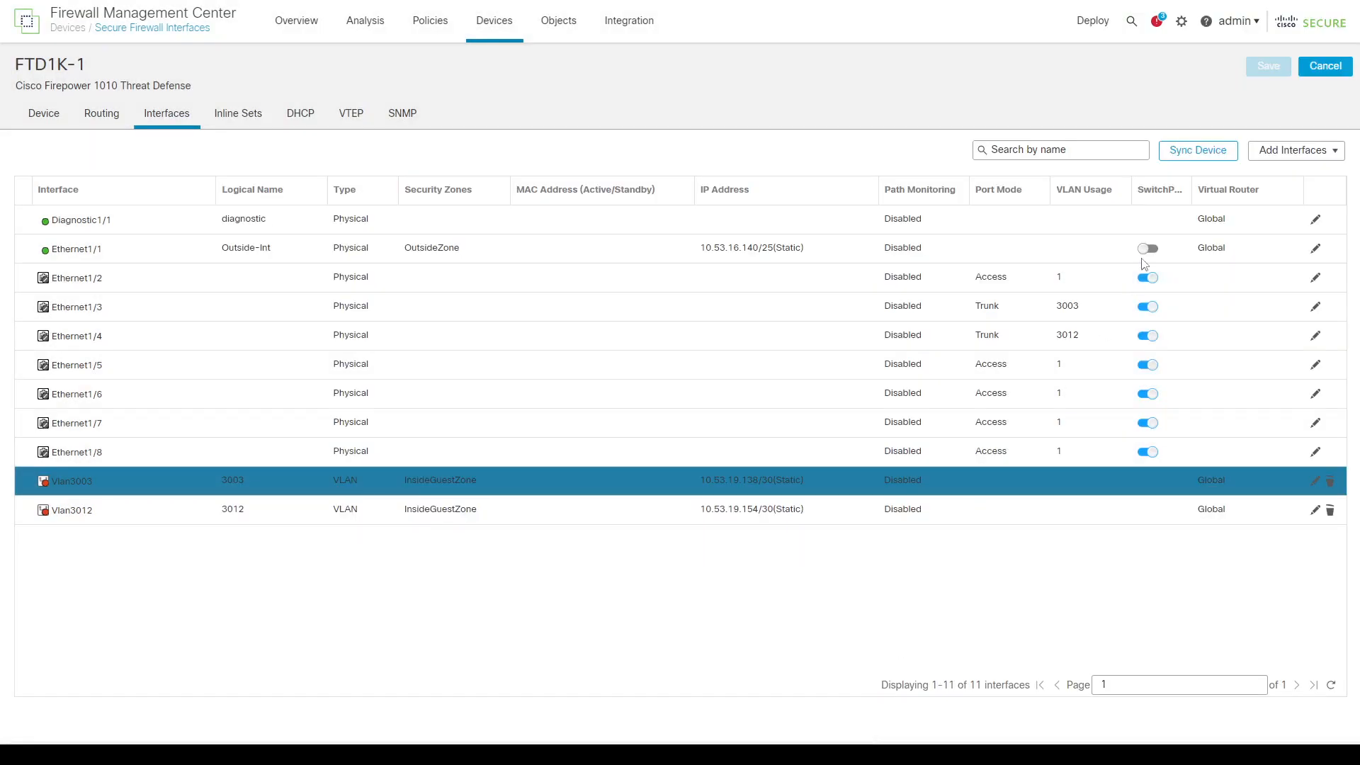
left_click(1273, 152)
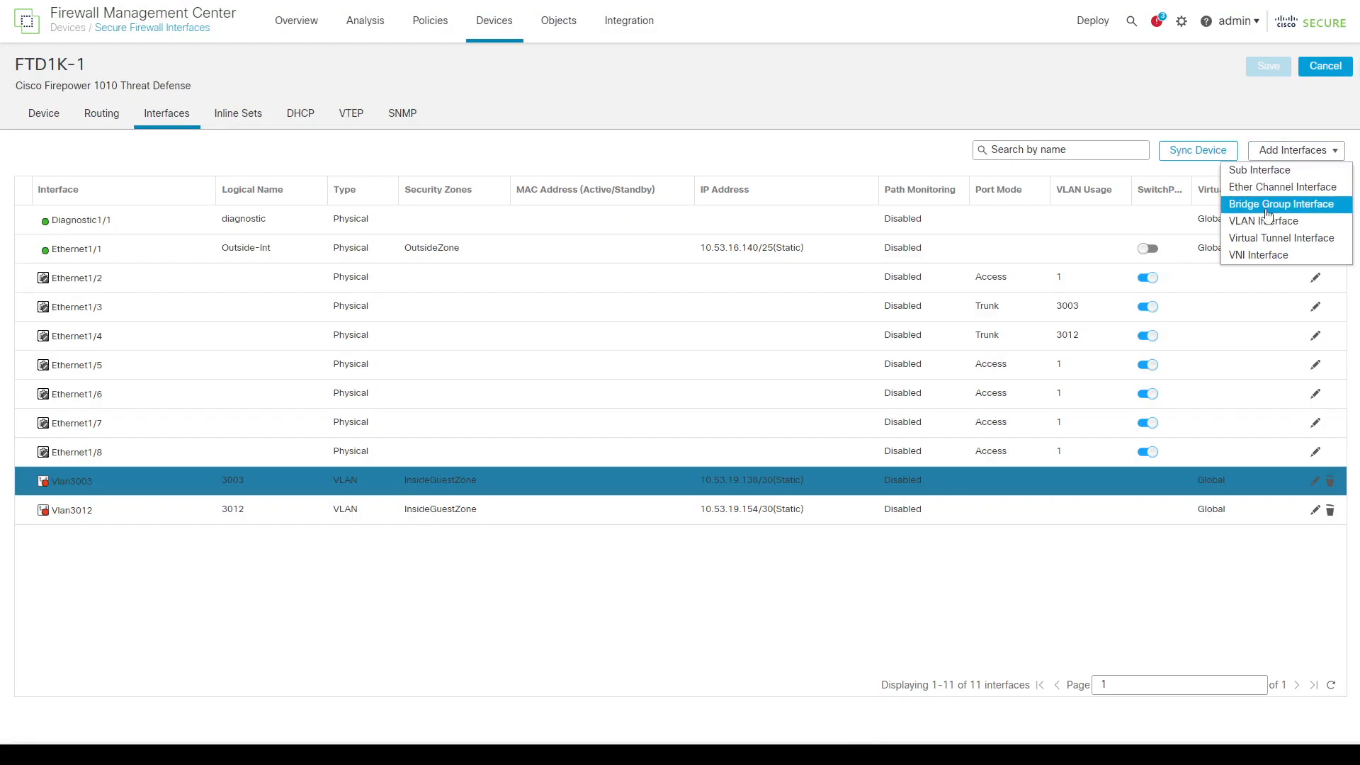
left_click(1315, 480)
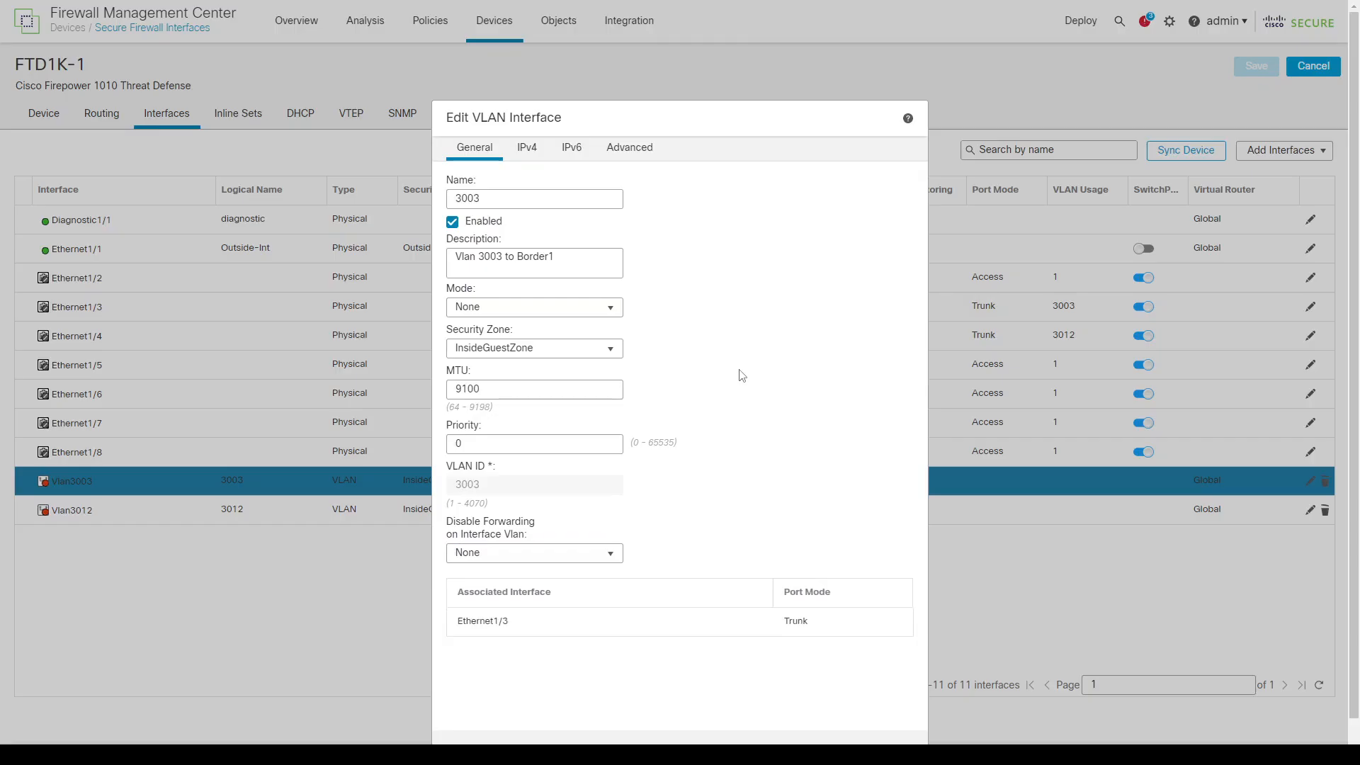
left_click_drag(481, 199, 453, 207)
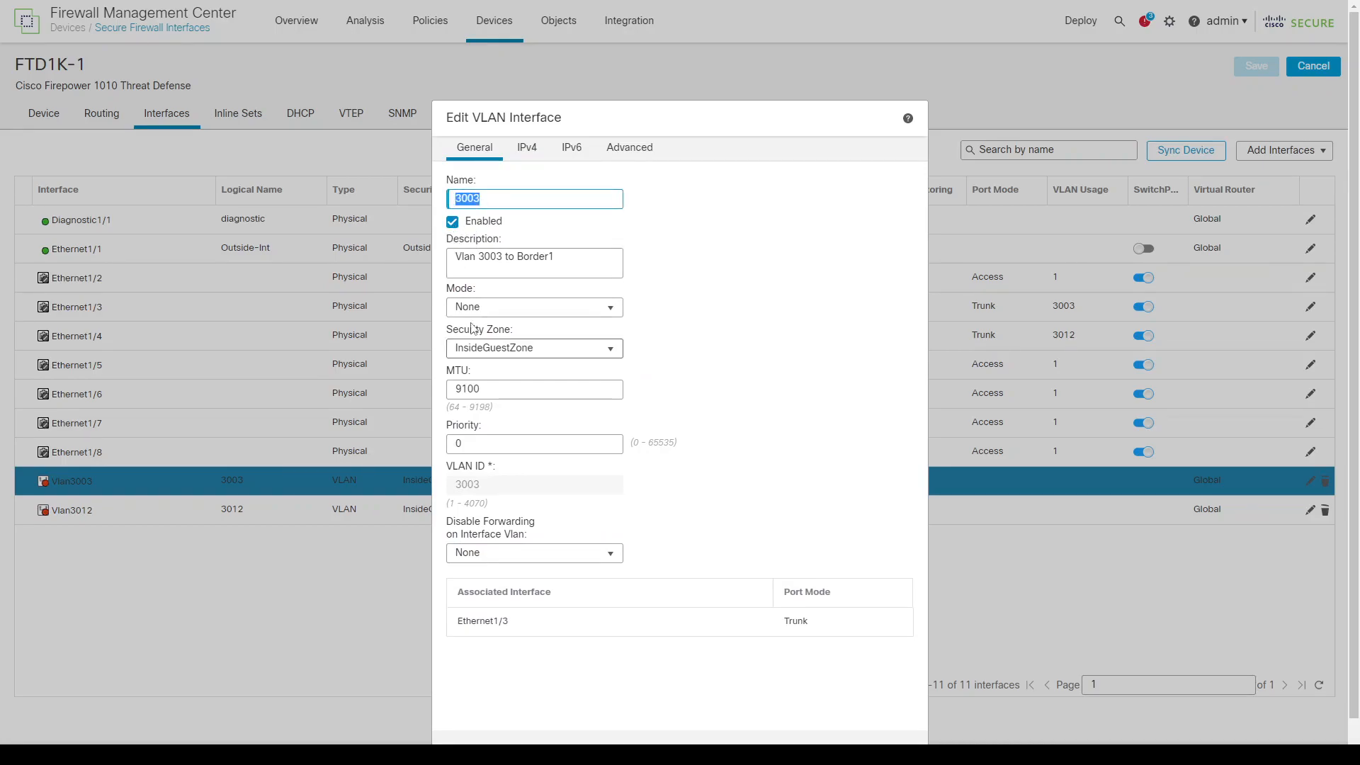
left_click(496, 389)
double_click(496, 389)
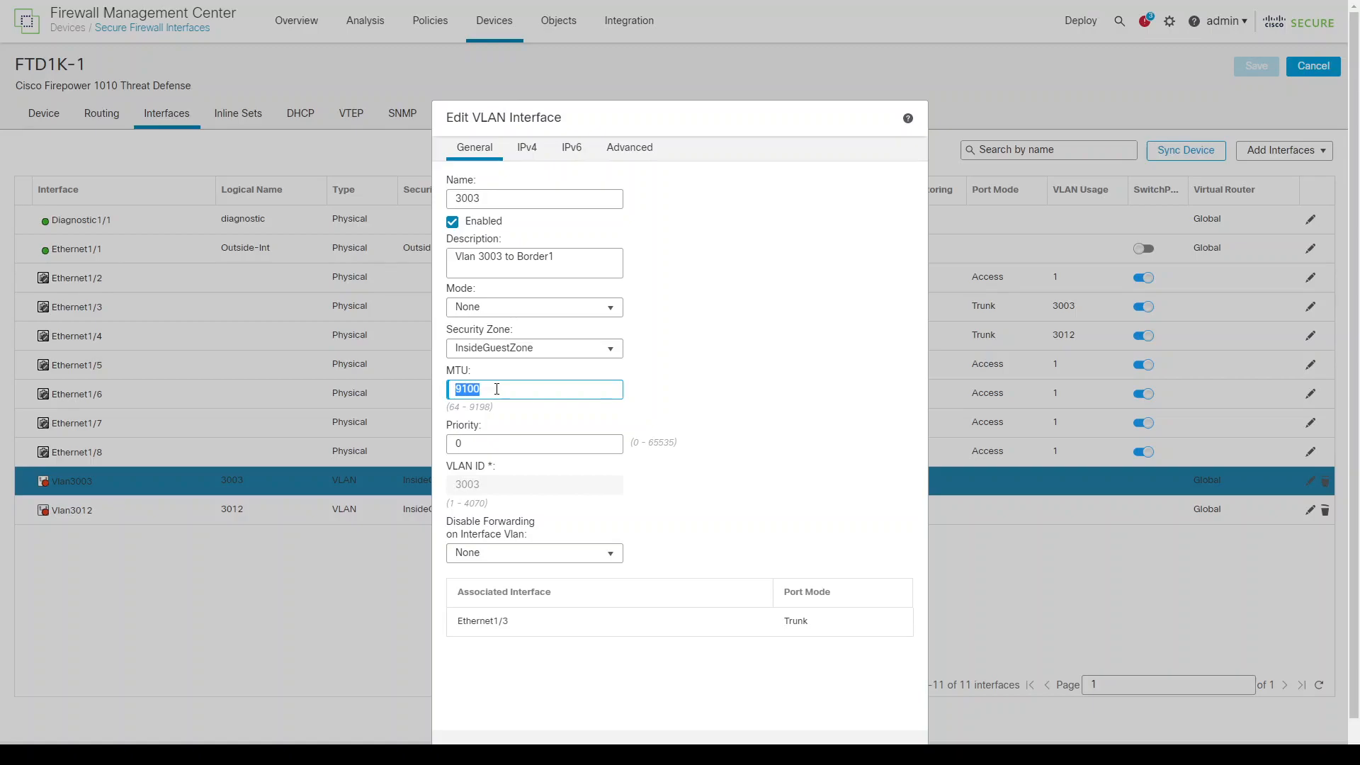
left_click(496, 389)
double_click(496, 389)
left_click(742, 409)
- Compare Vlan3003's static IPv4 address with the Border1 notes in Notepad's bgp.txt and close the interface settings without changes
left_click(528, 148)
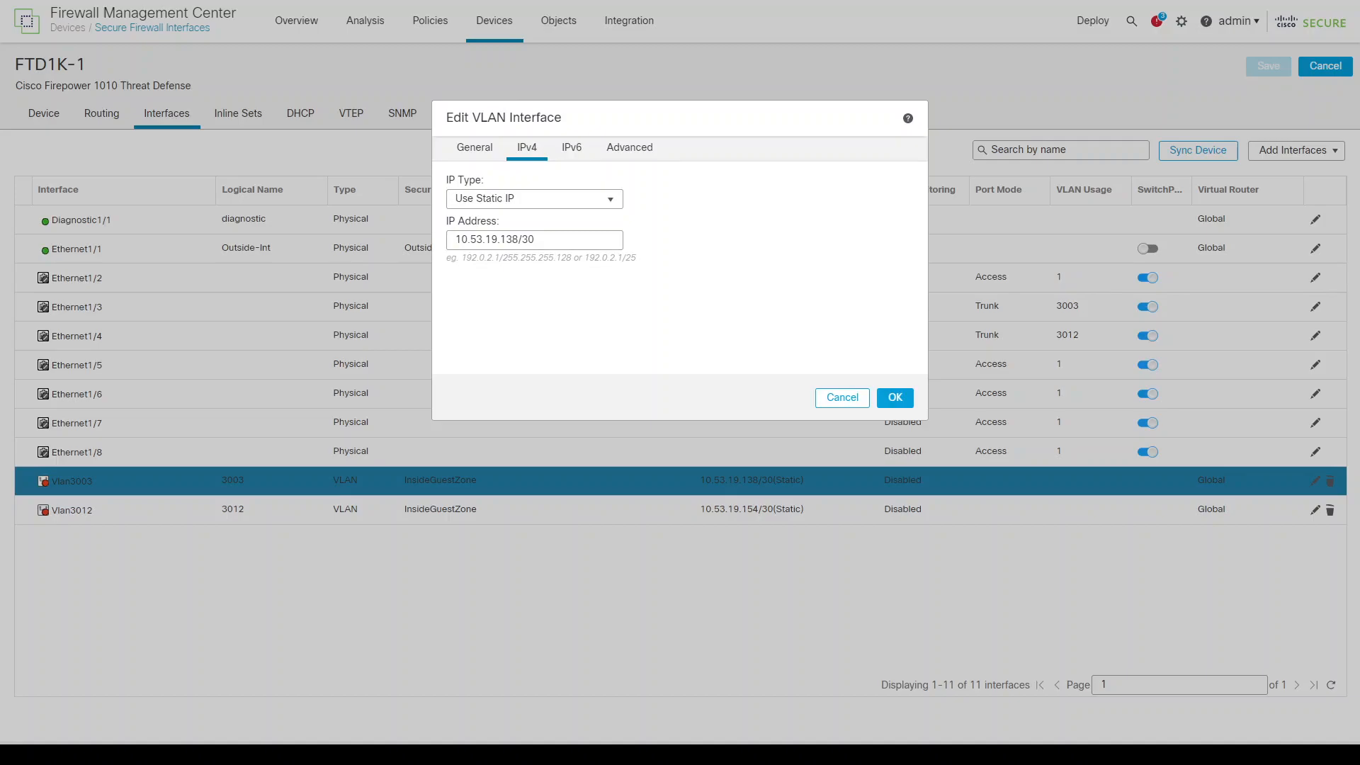
key("alt+Tab")
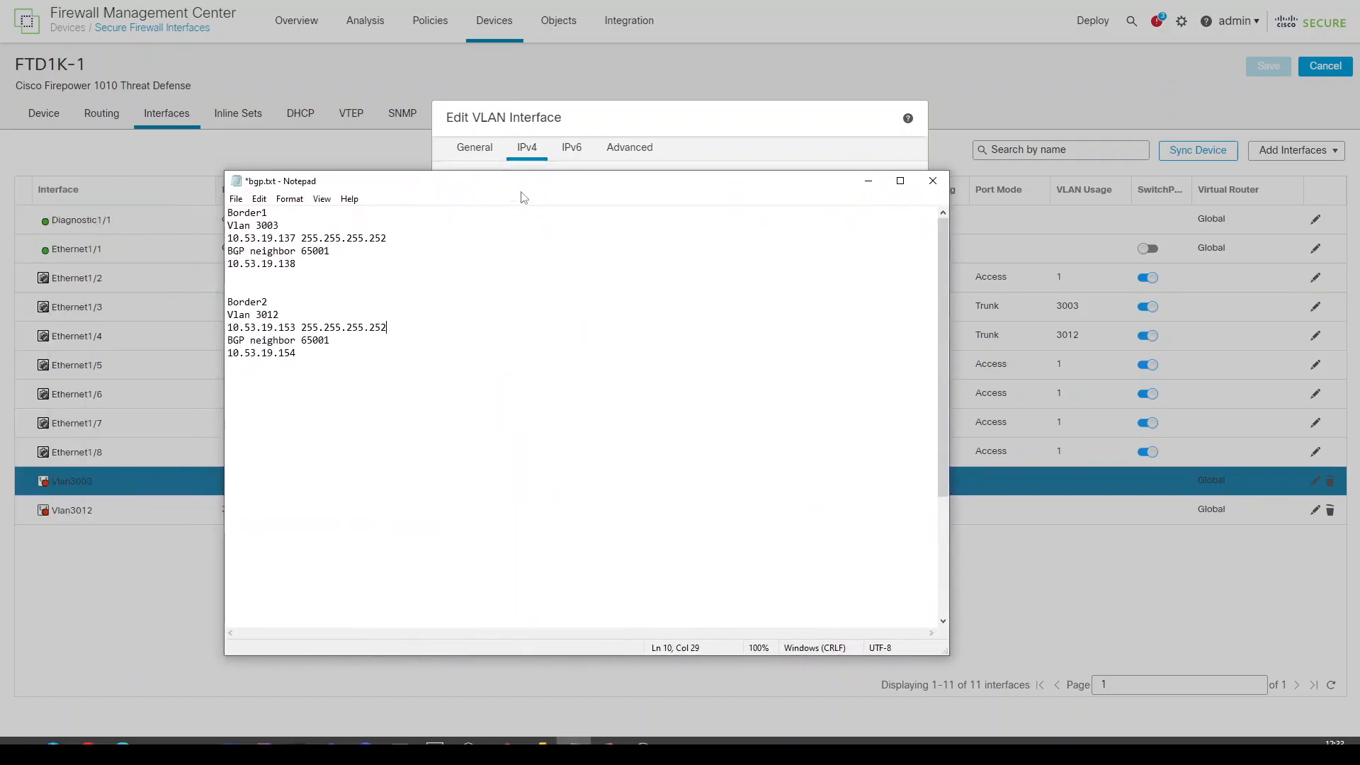
left_click_drag(557, 183, 437, 194)
key("alt+Tab")
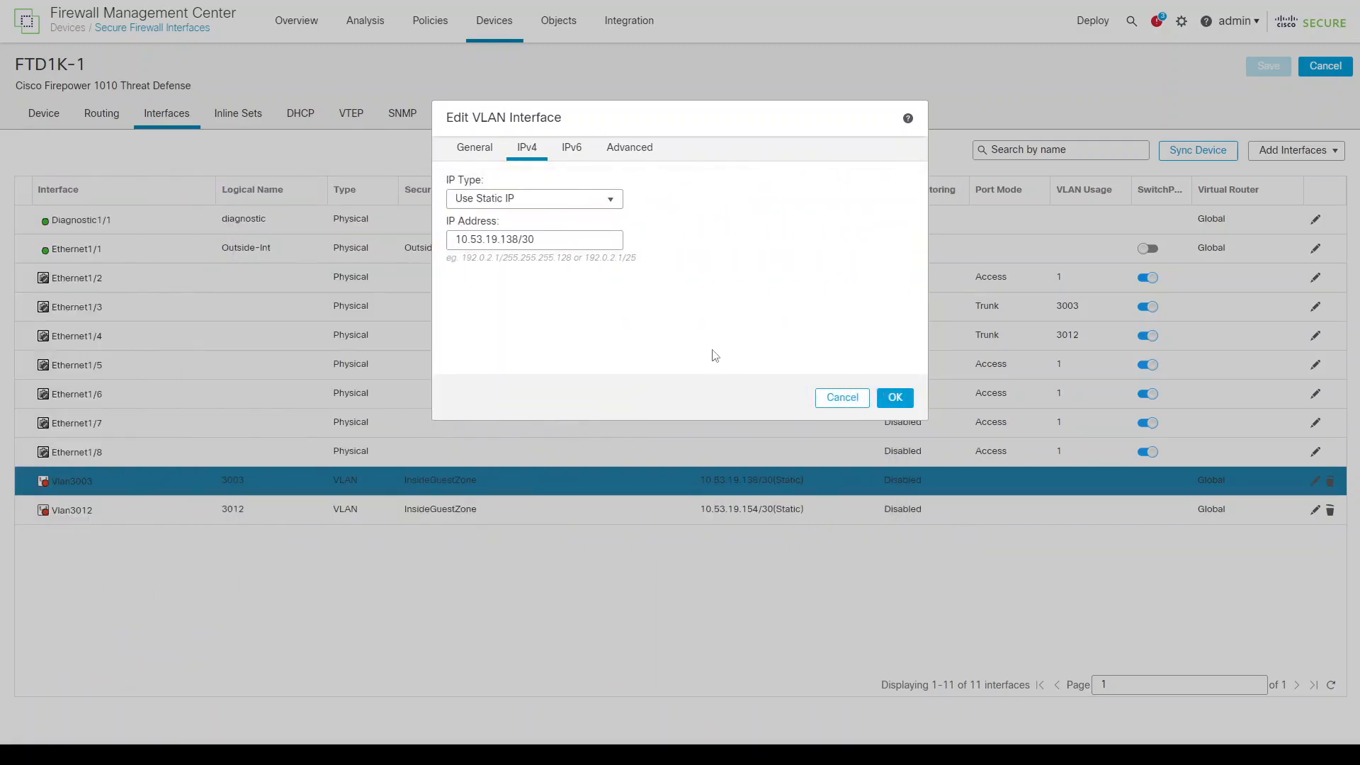
left_click(836, 399)
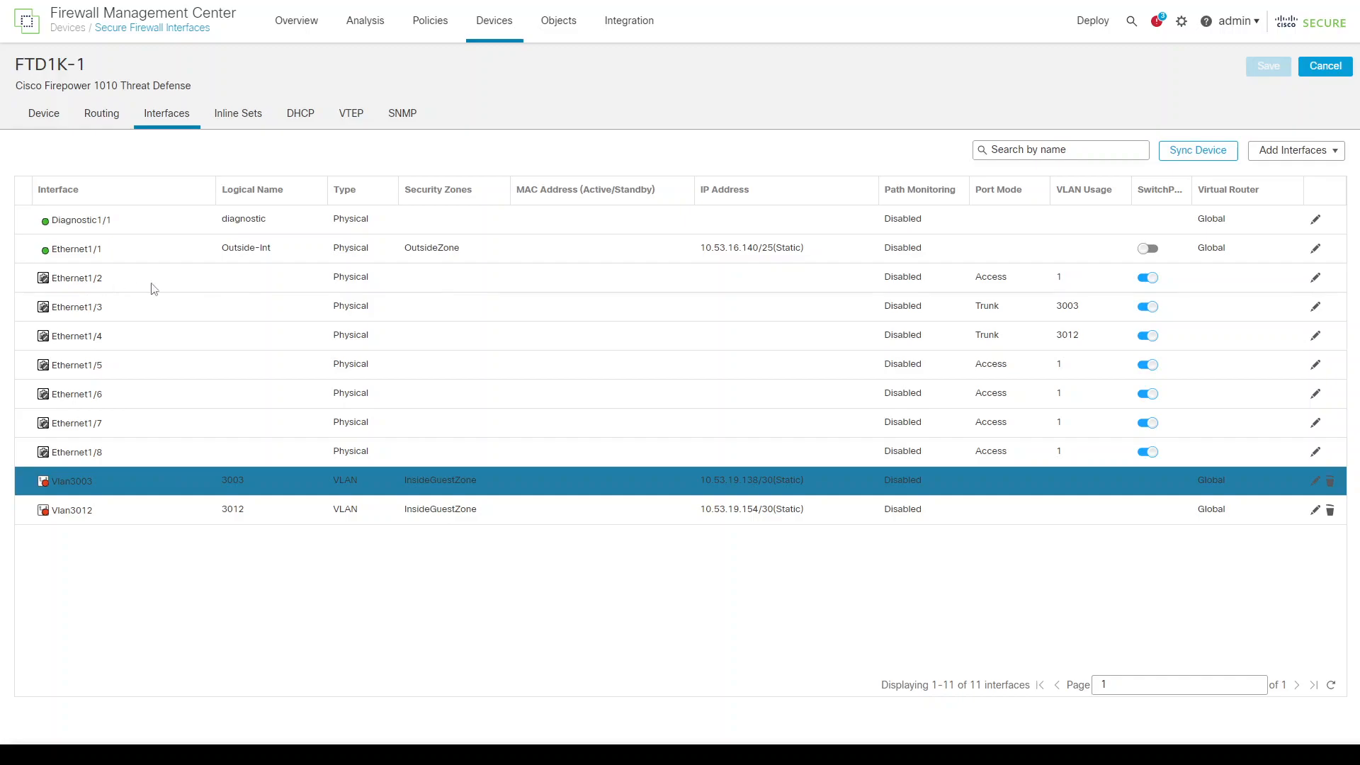
- Enable physical interface Ethernet1/3, the trunk to Border1, and check its allowed VLAN ID
left_click(77, 281)
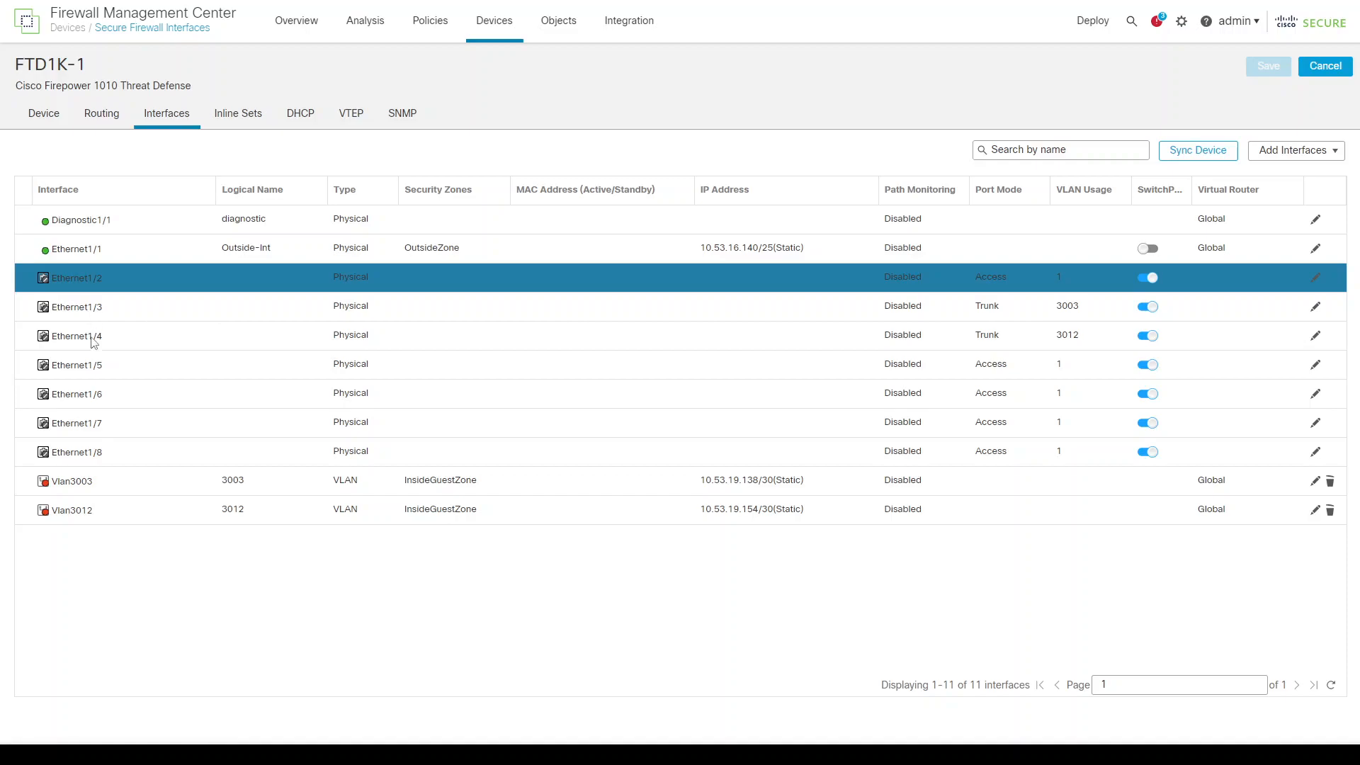
left_click(965, 336)
left_click(961, 319)
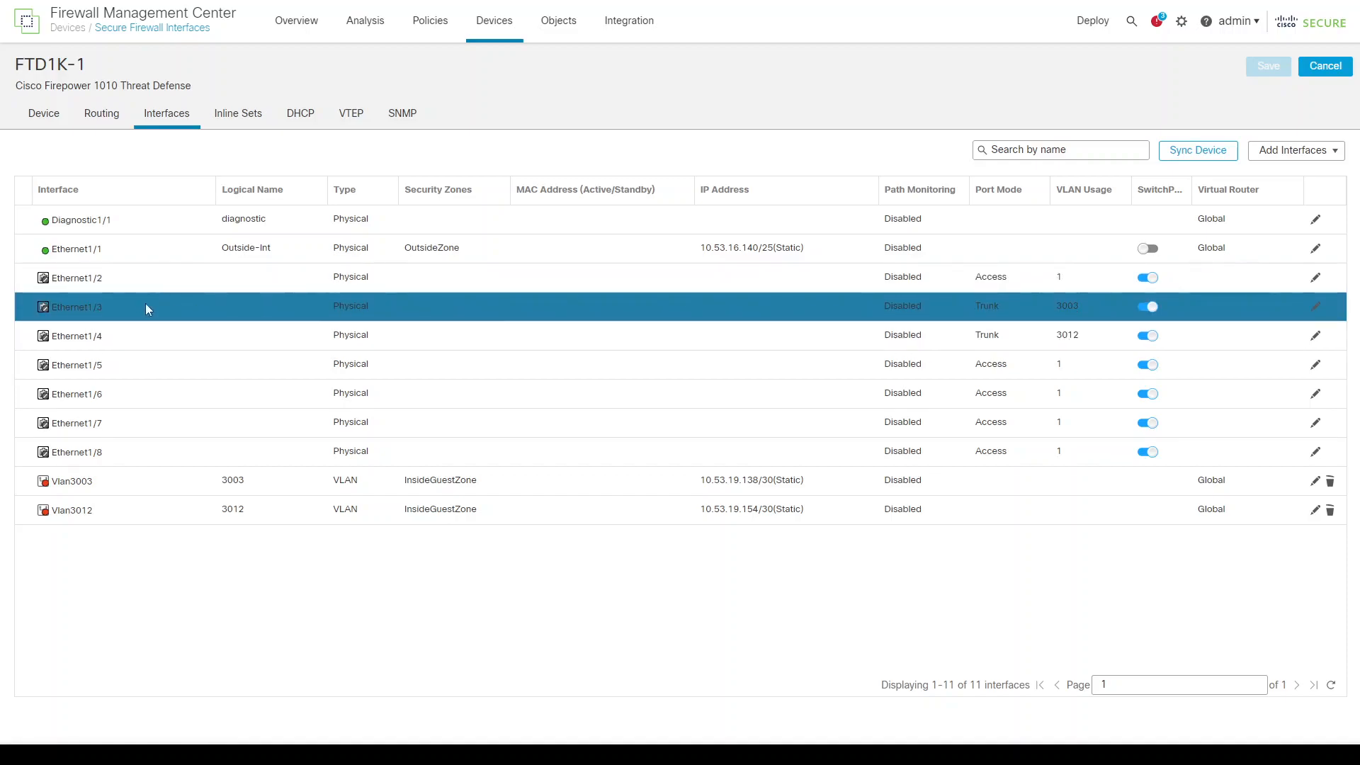
left_click(97, 339)
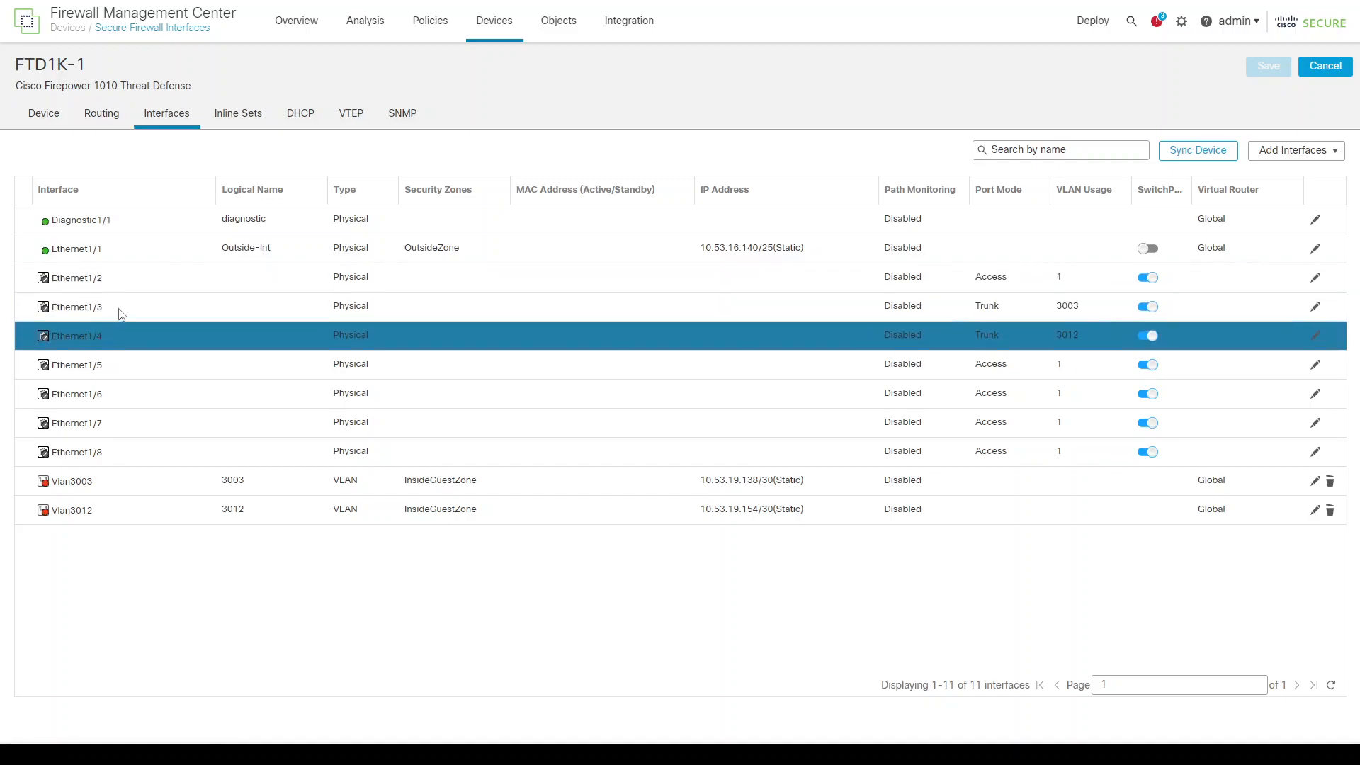
left_click(118, 311)
left_click(1313, 313)
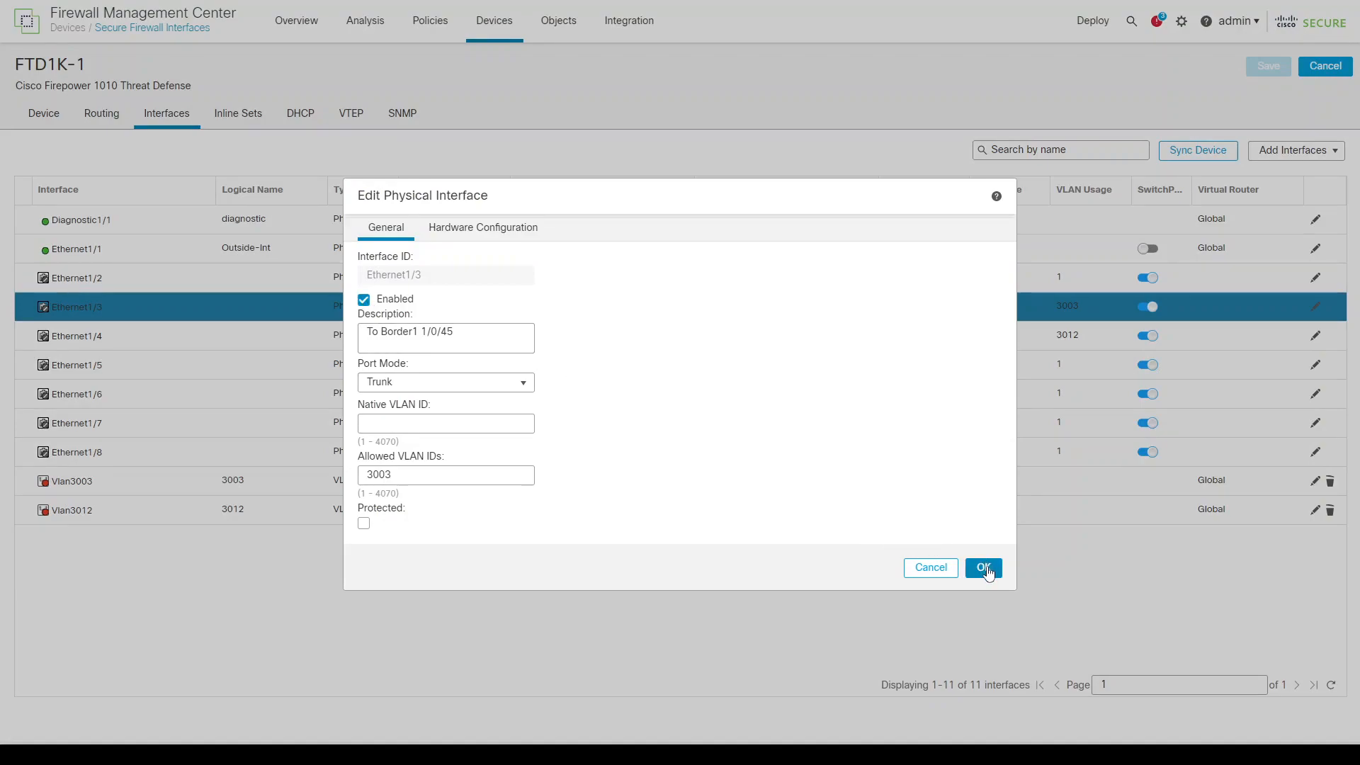
left_click_drag(418, 474, 362, 473)
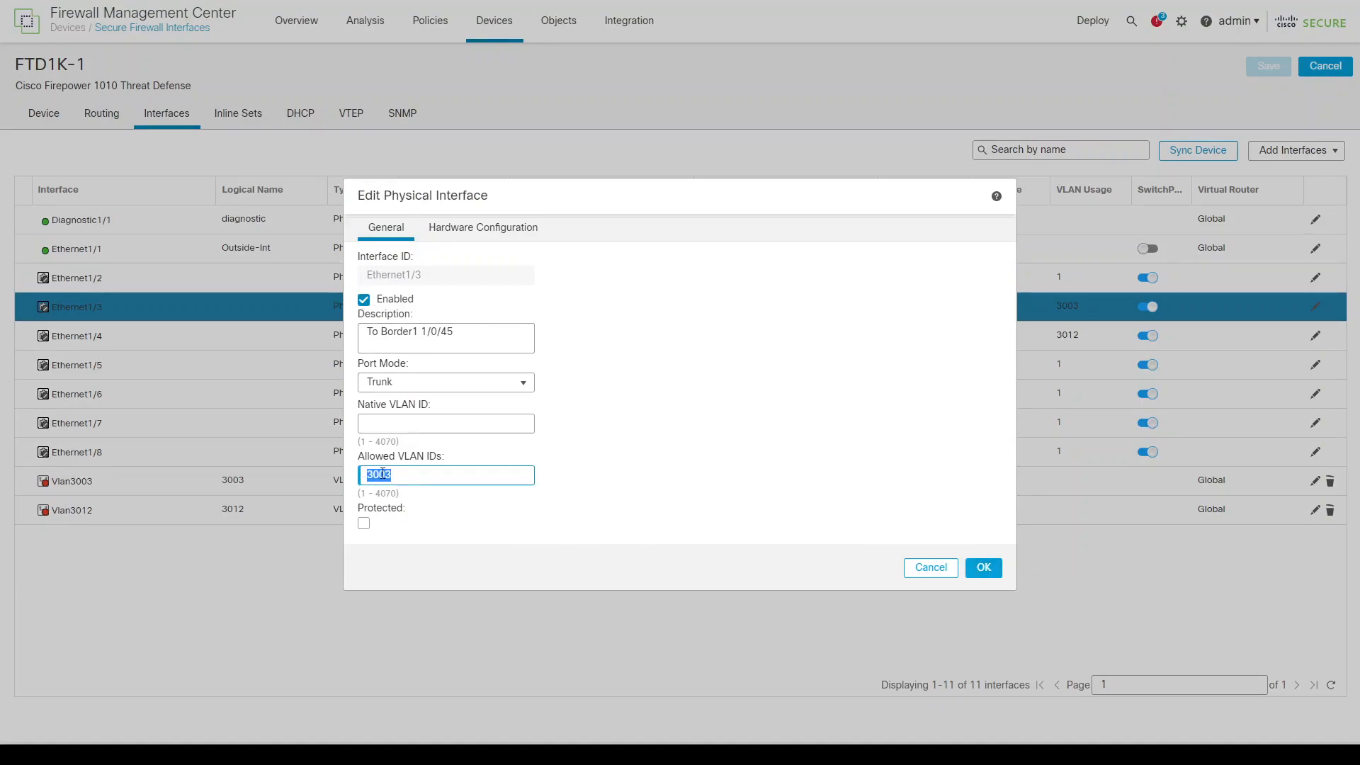
left_click(984, 567)
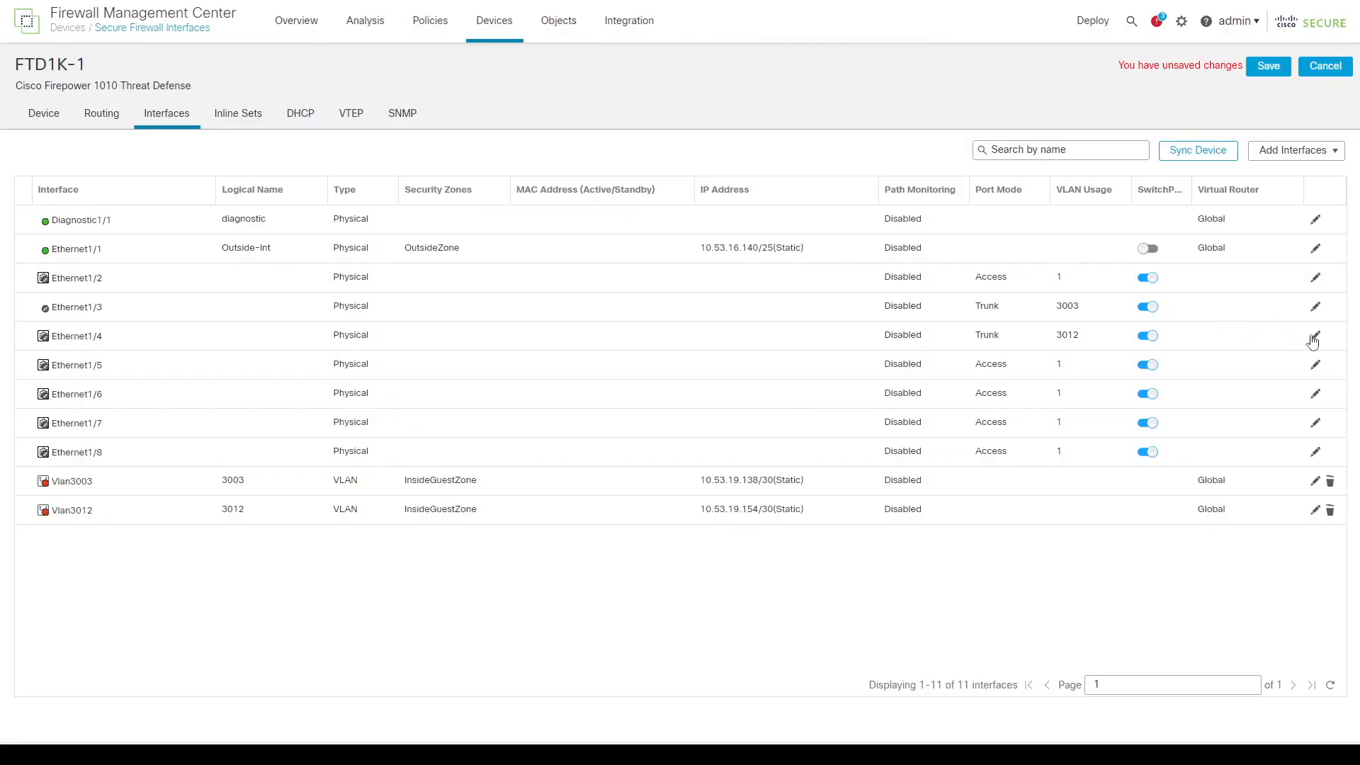
- Enable physical interface Ethernet1/4 and save the interface changes on FTD1K-1
left_click(1315, 338)
left_click(364, 300)
left_click(983, 567)
left_click(1265, 66)
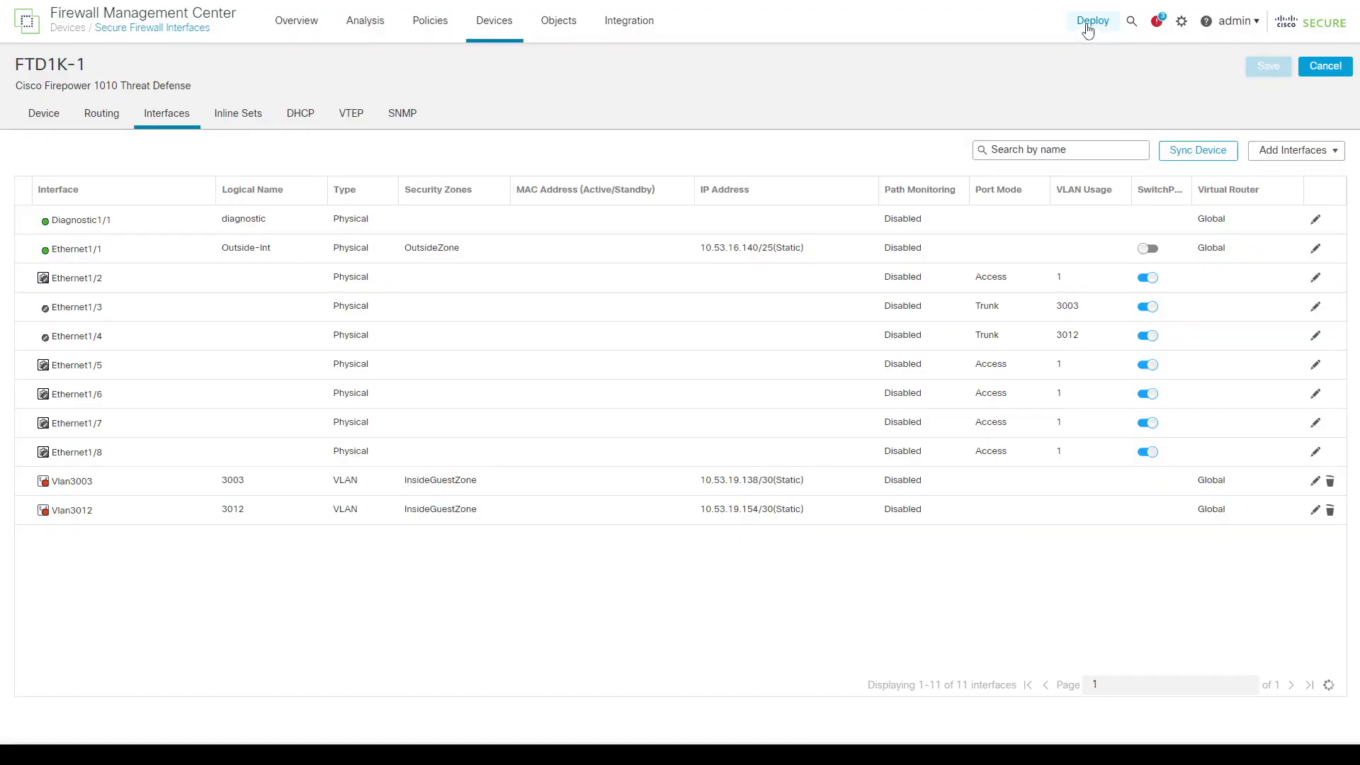
- Deploy all pending changes to FTD1K-1
left_click(1089, 21)
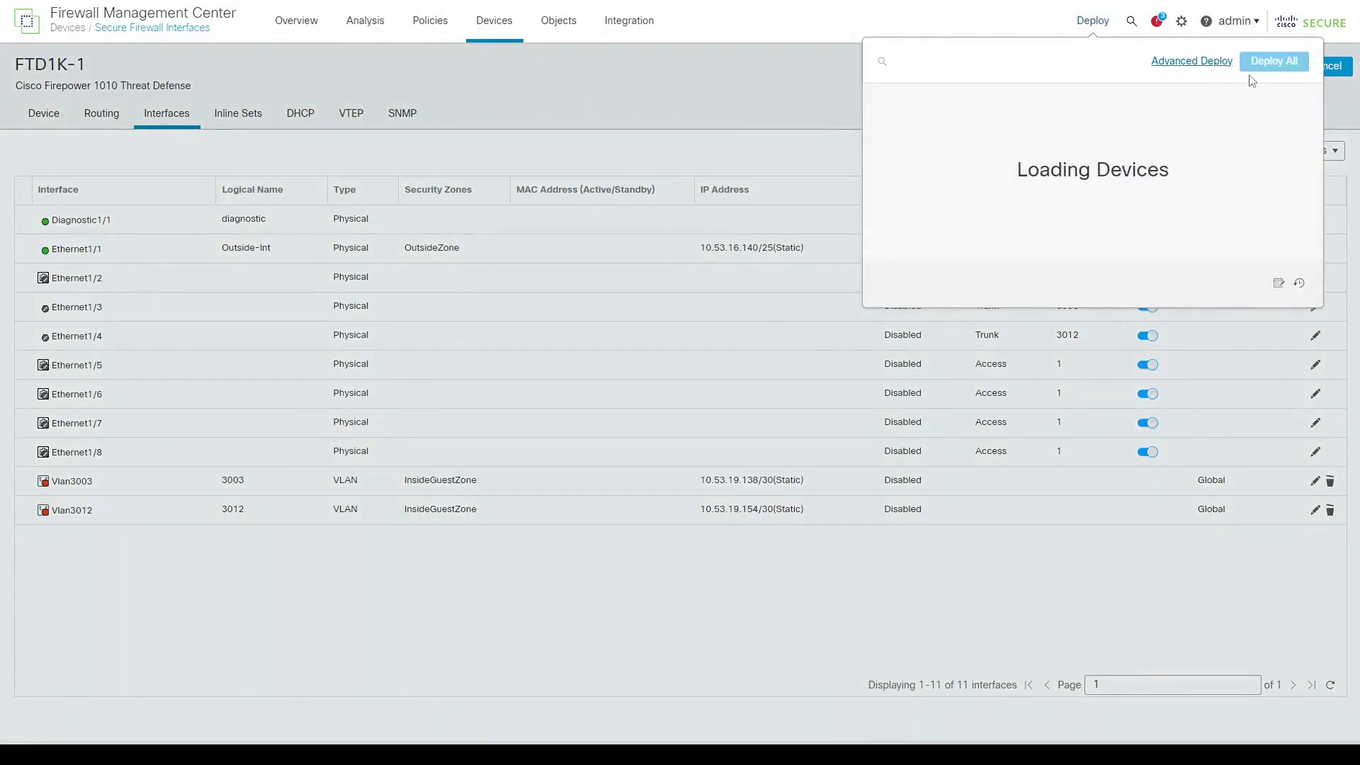
left_click(1267, 65)
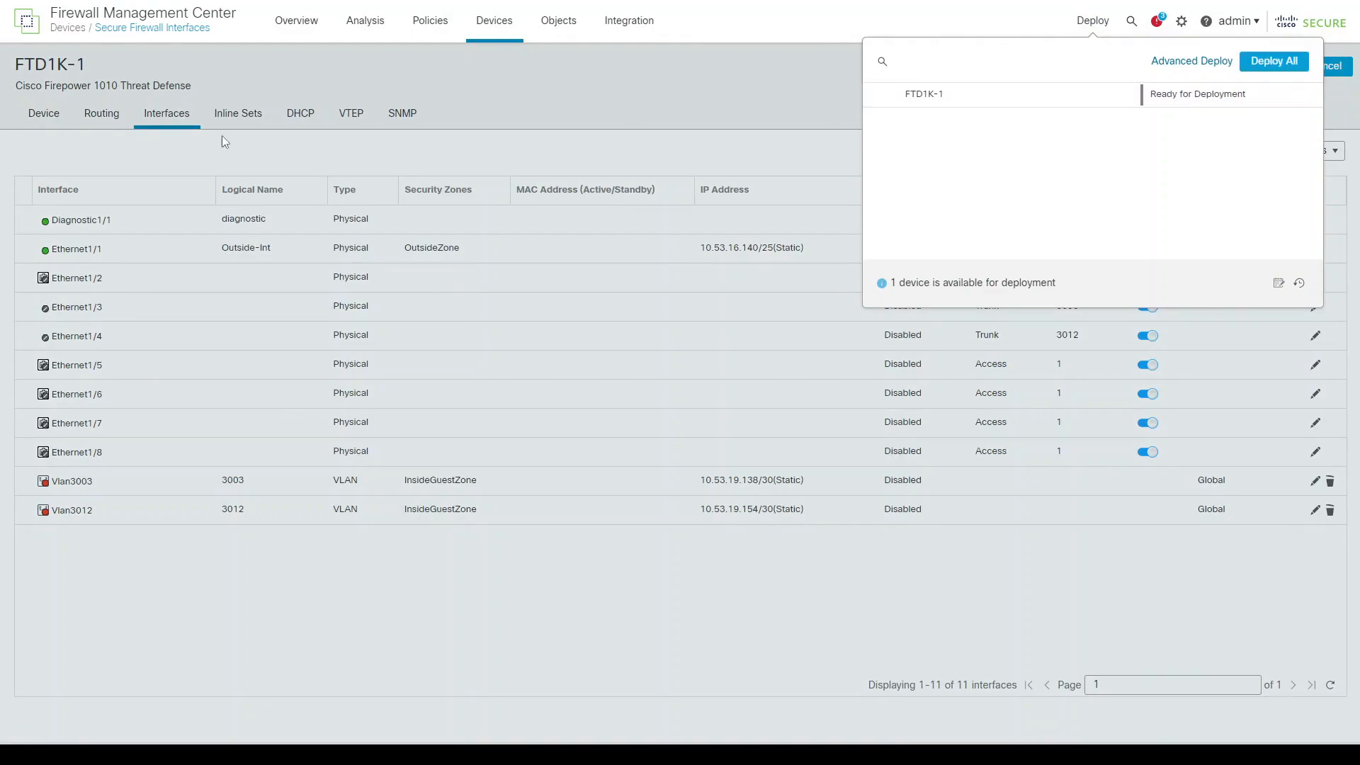
left_click(766, 107)
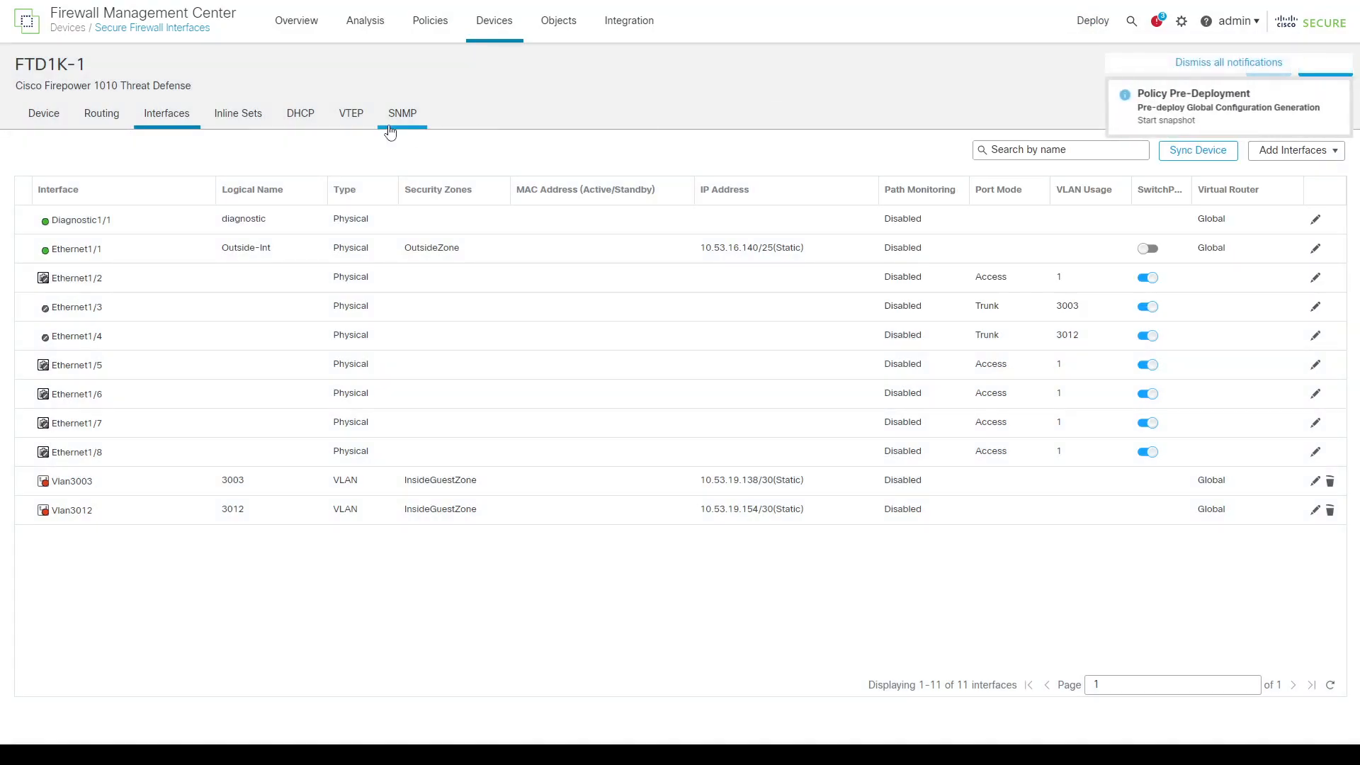
- Check the AS number in FTD1K-1's general BGP routing settings
left_click(106, 118)
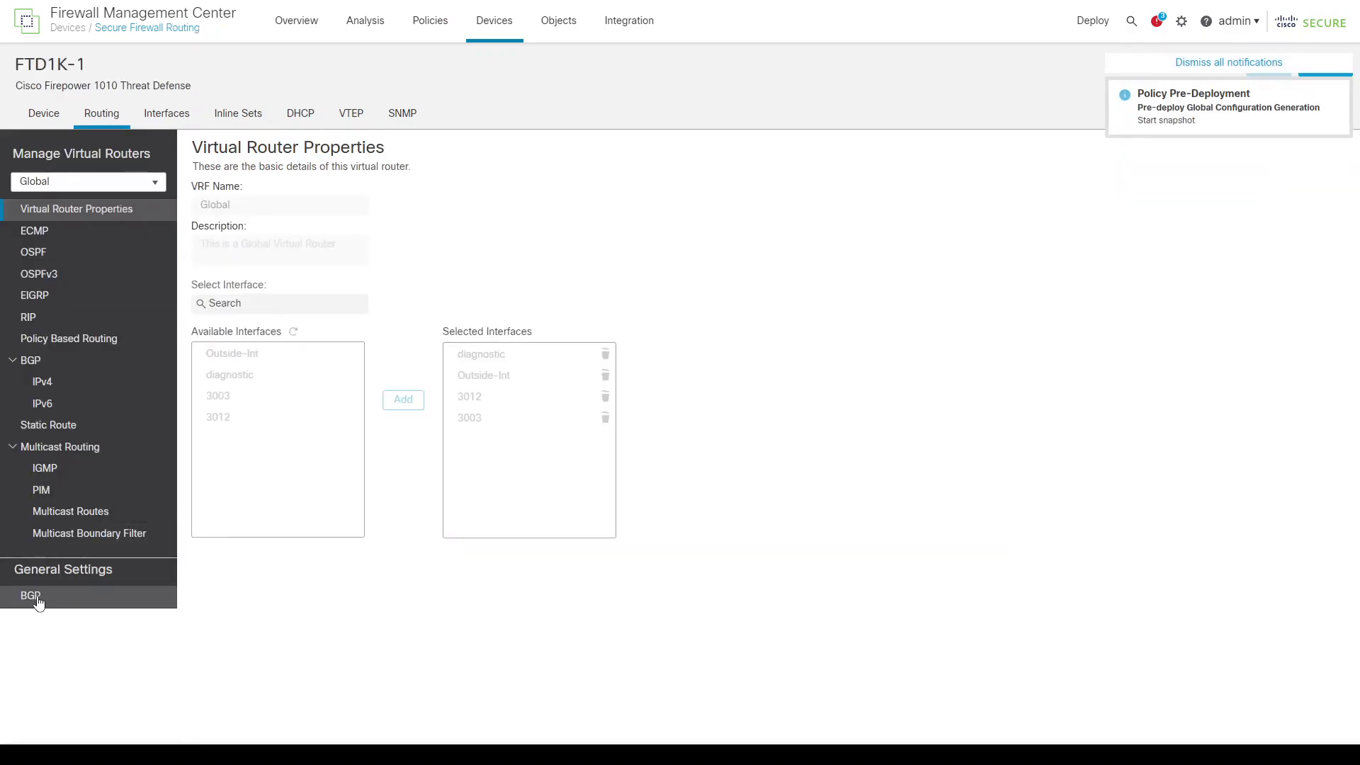
left_click(32, 595)
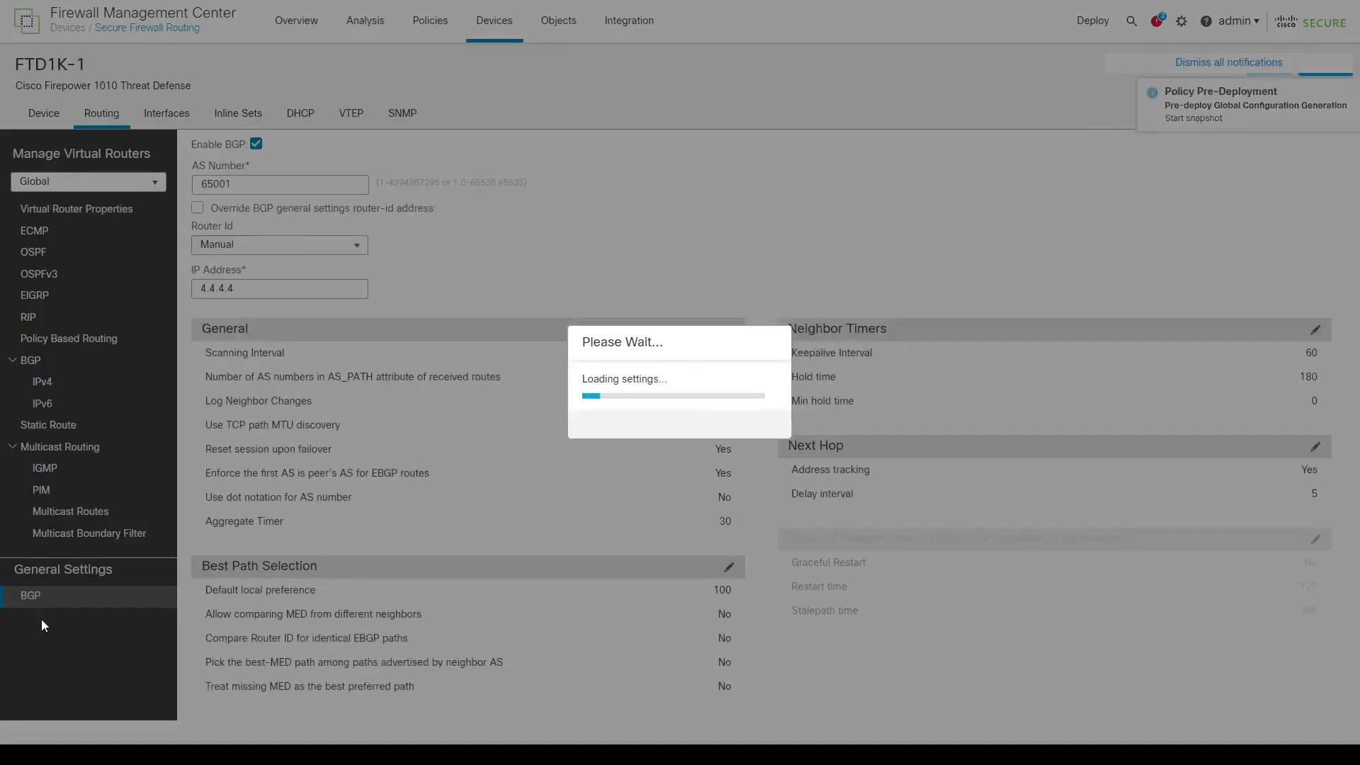
left_click(239, 183)
double_click(241, 184)
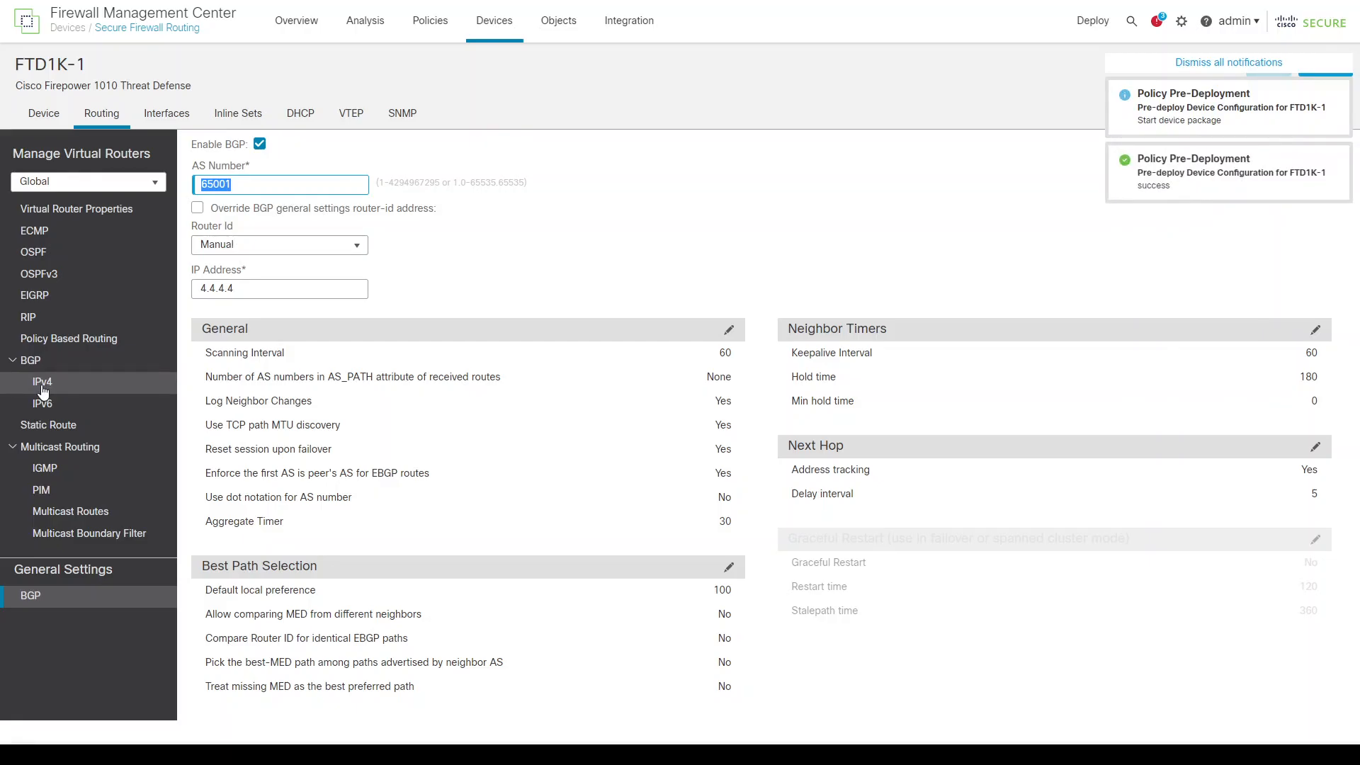
- Examine the BGP IPv4 general settings, especially default route generation under Routes and Synchronization, without changing them
left_click(42, 386)
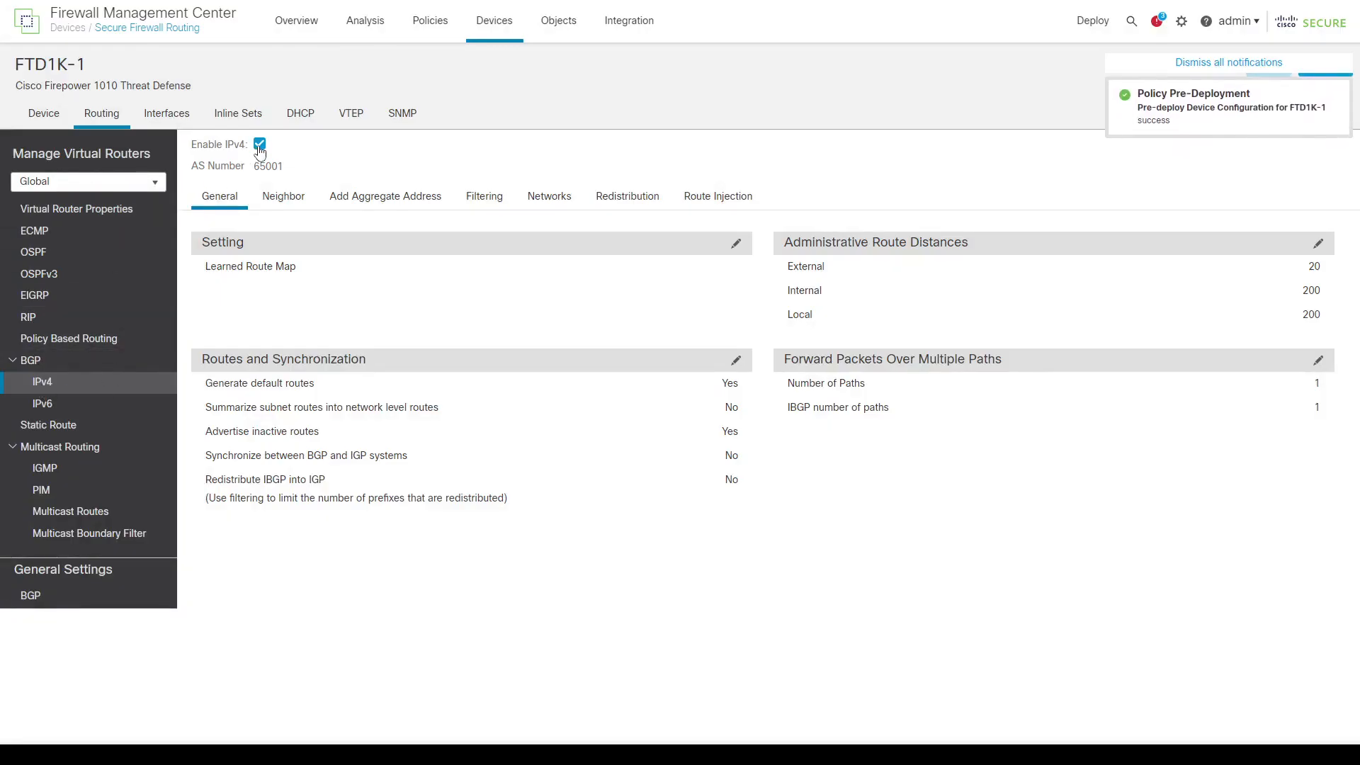
left_click_drag(248, 387, 338, 387)
left_click_drag(721, 383, 744, 390)
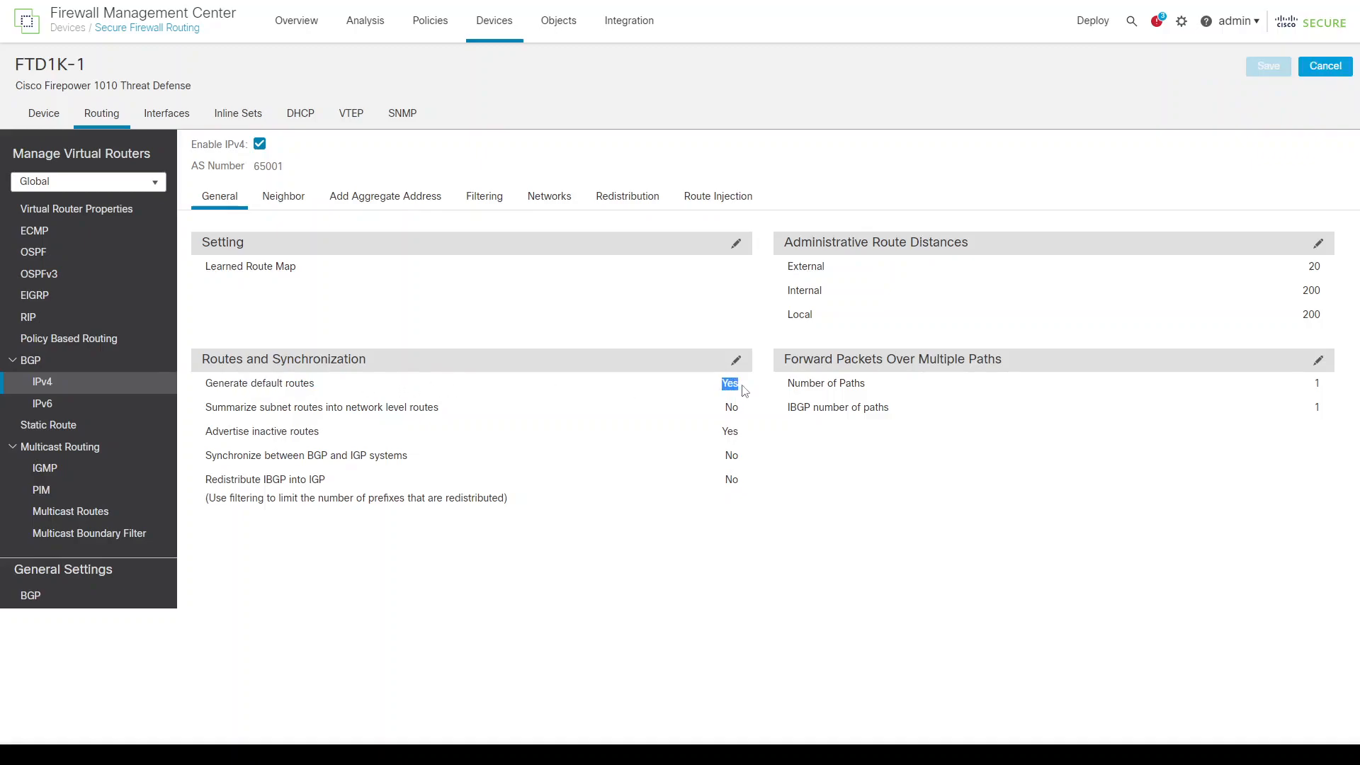
left_click(736, 360)
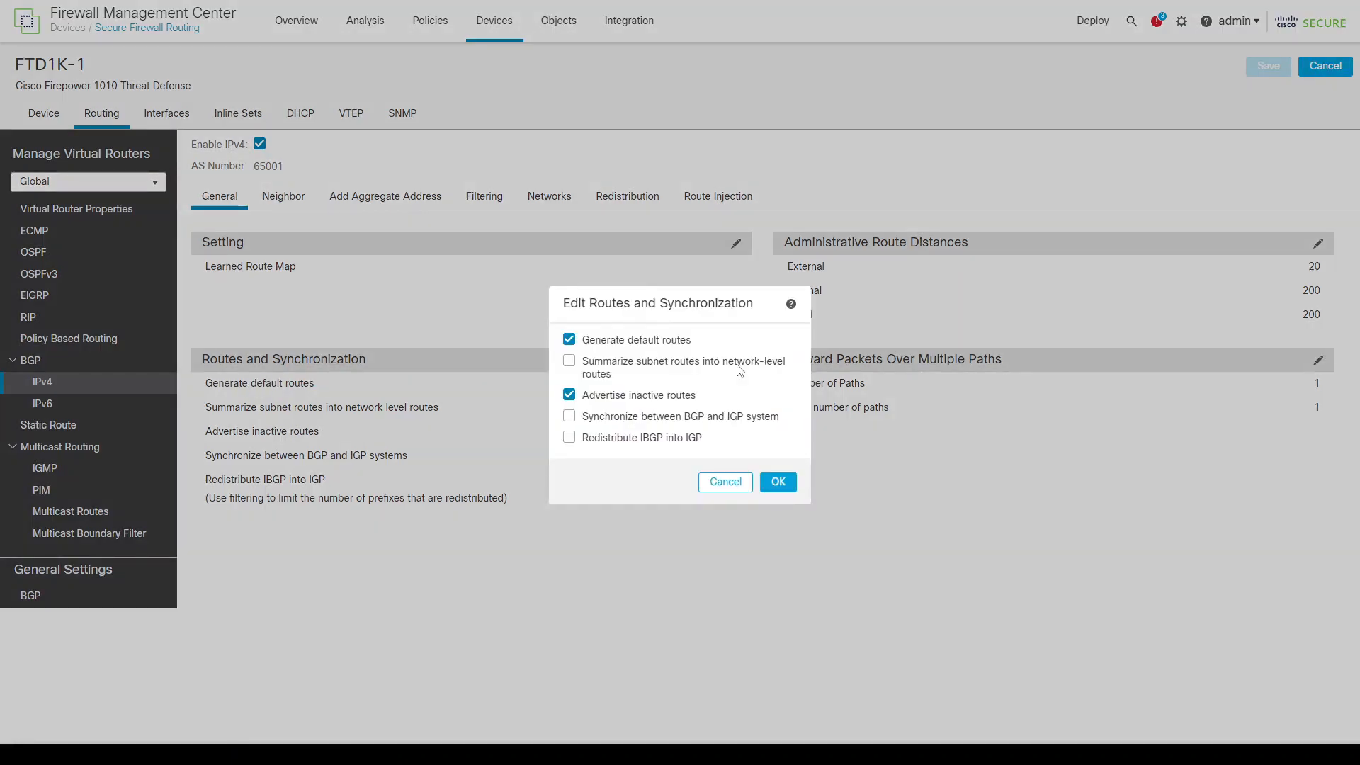
left_click(710, 484)
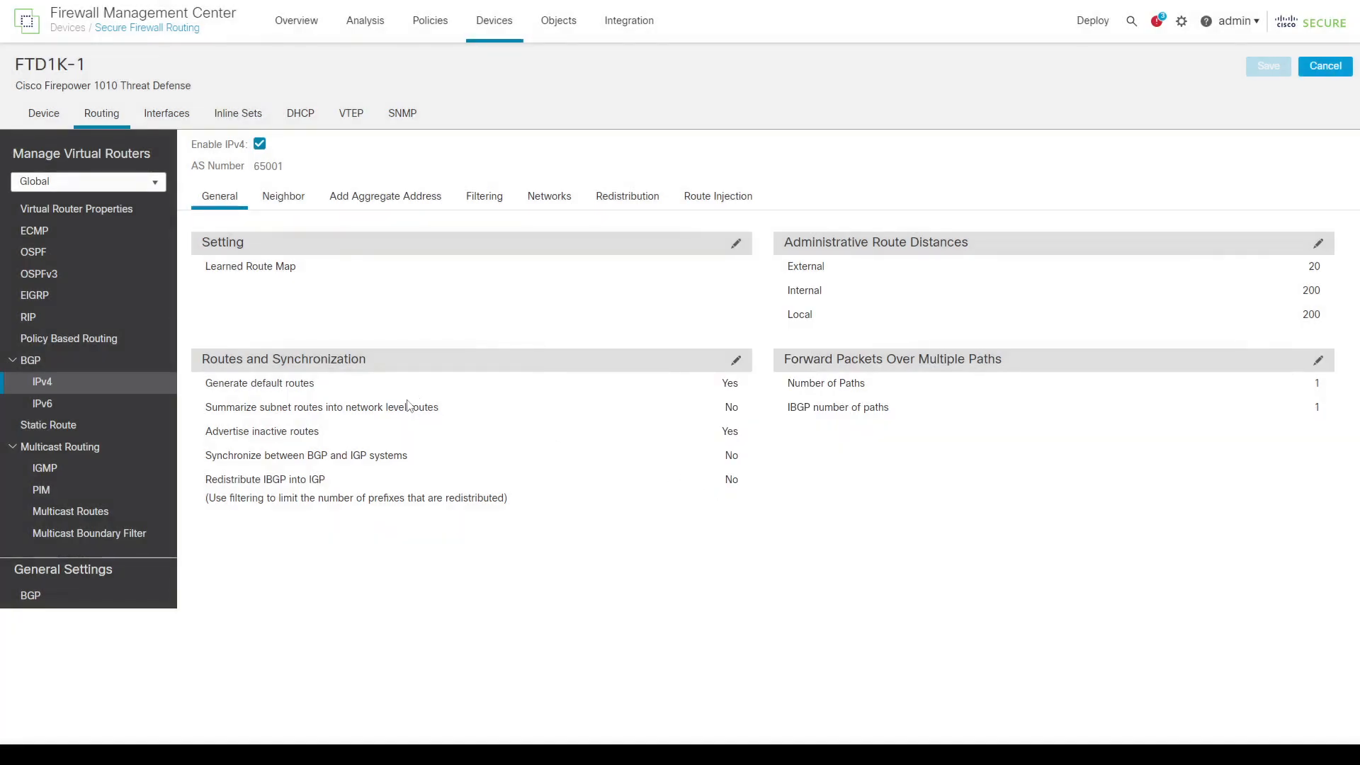
left_click_drag(230, 383, 277, 384)
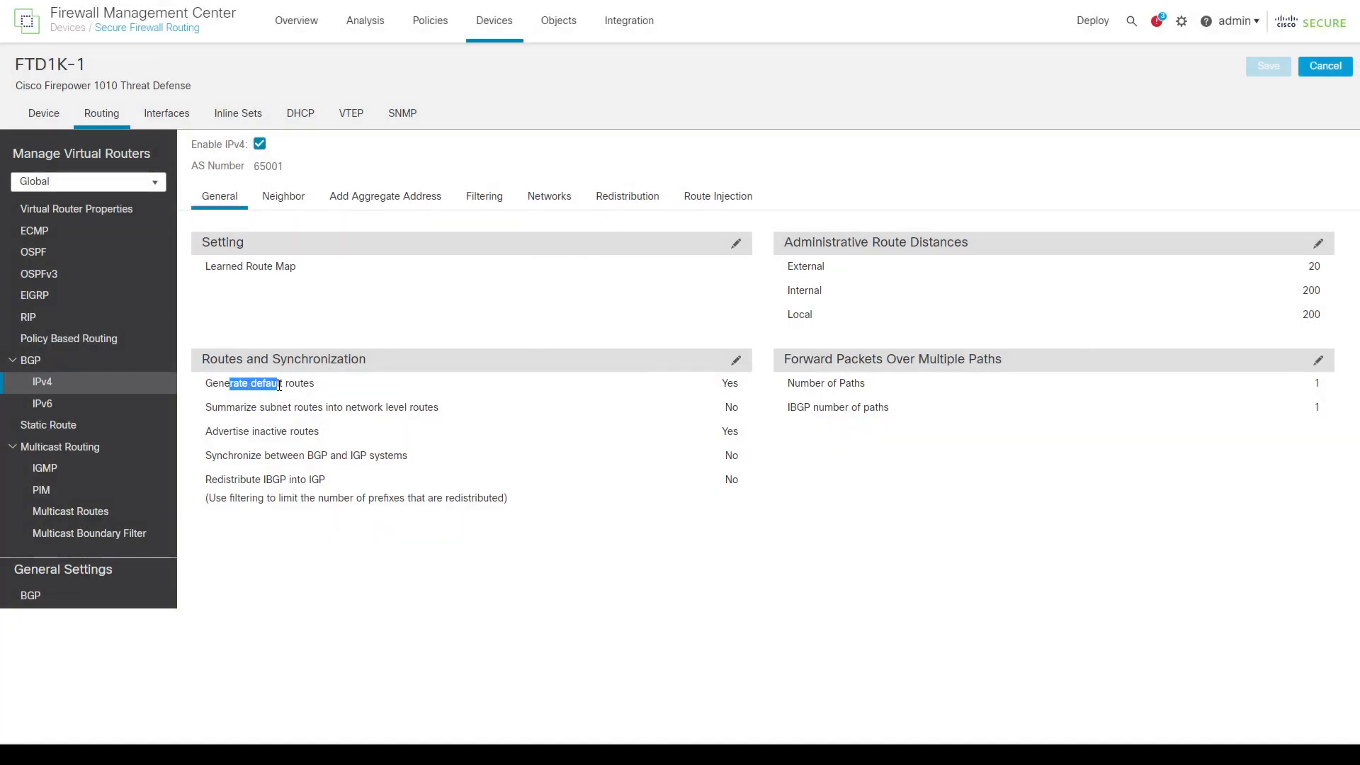
- View the BGP IPv4 neighbor list and look through the form for adding a neighbor, closing it without adding one
left_click(281, 202)
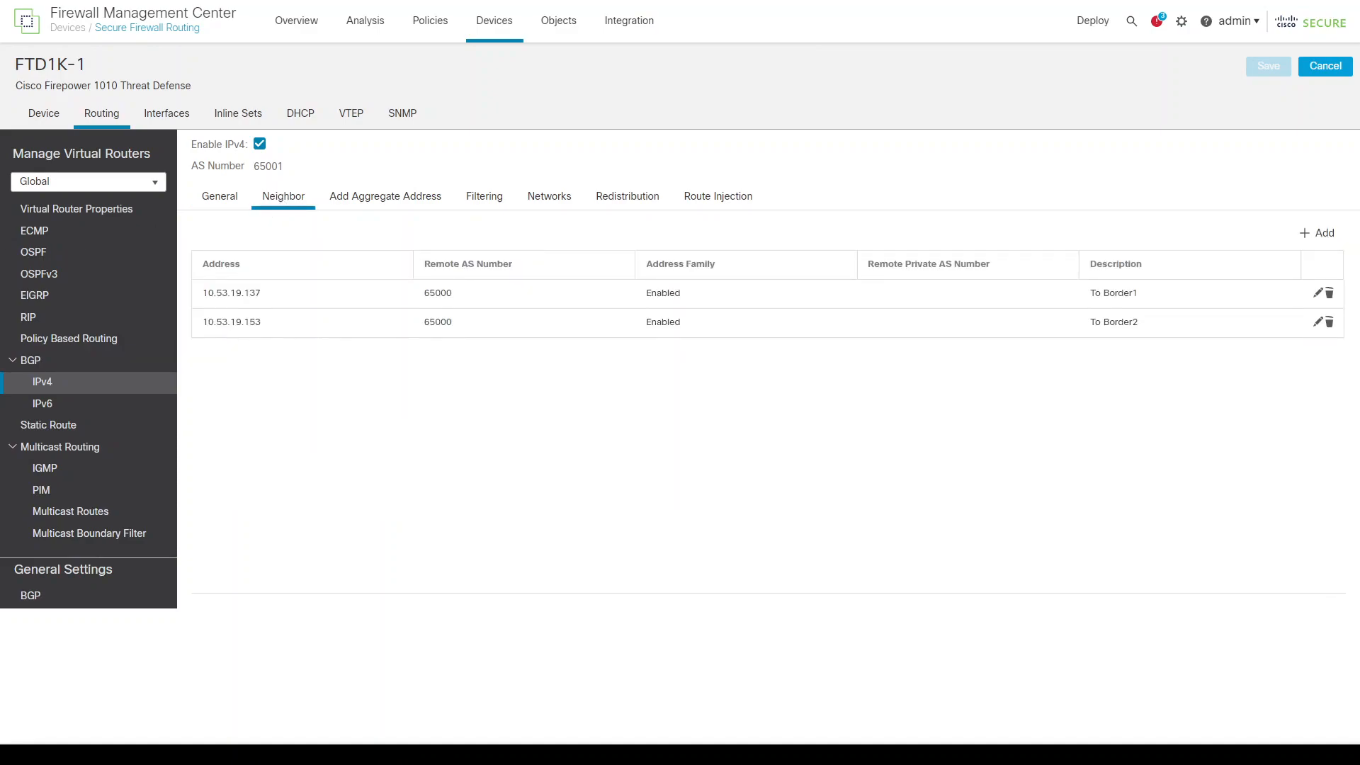
left_click(1323, 235)
scroll(872, 650, "down", 5)
left_click(953, 731)
- Open the Border1 BGP neighbor for editing and compare its IP address with the Border1 notes in Notepad's bgp.txt
left_click(1316, 295)
key("alt+Tab")
left_click_drag(517, 204, 1060, 183)
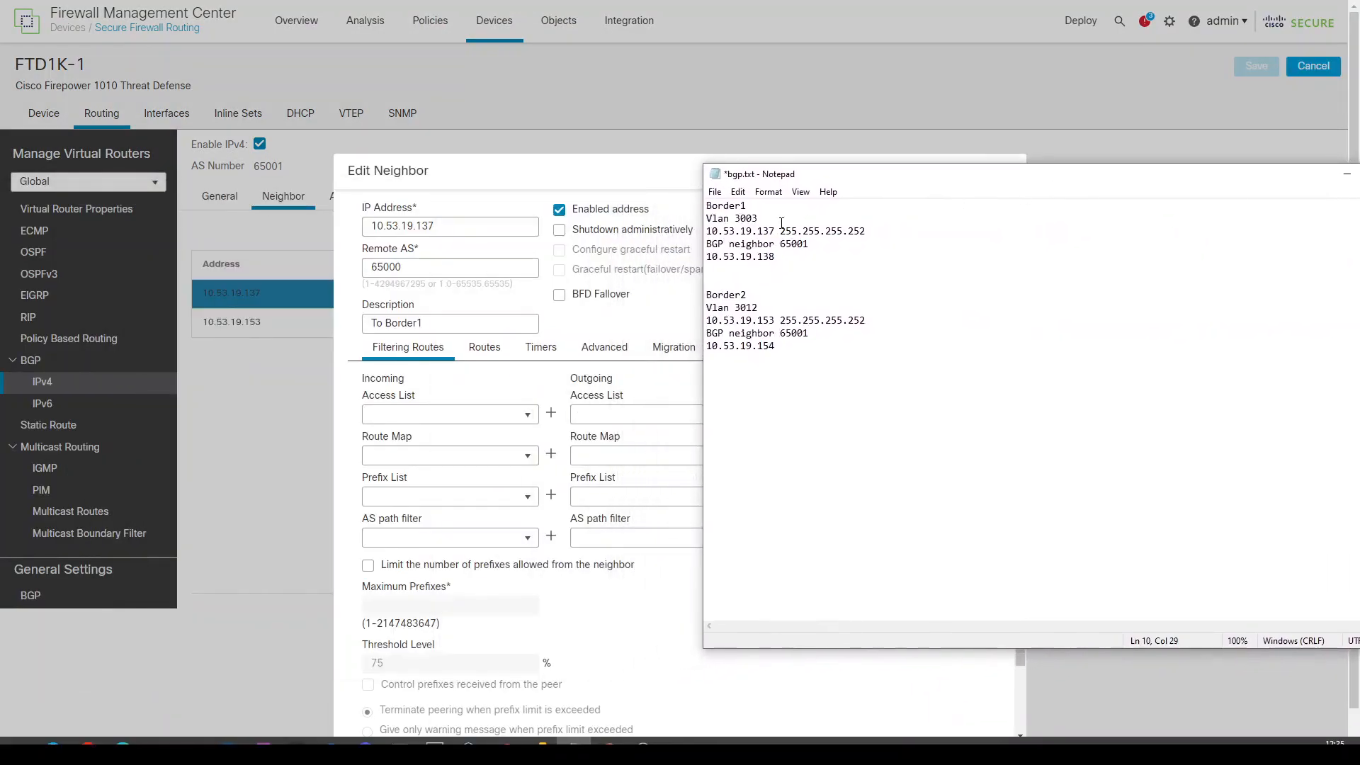
double_click(744, 231)
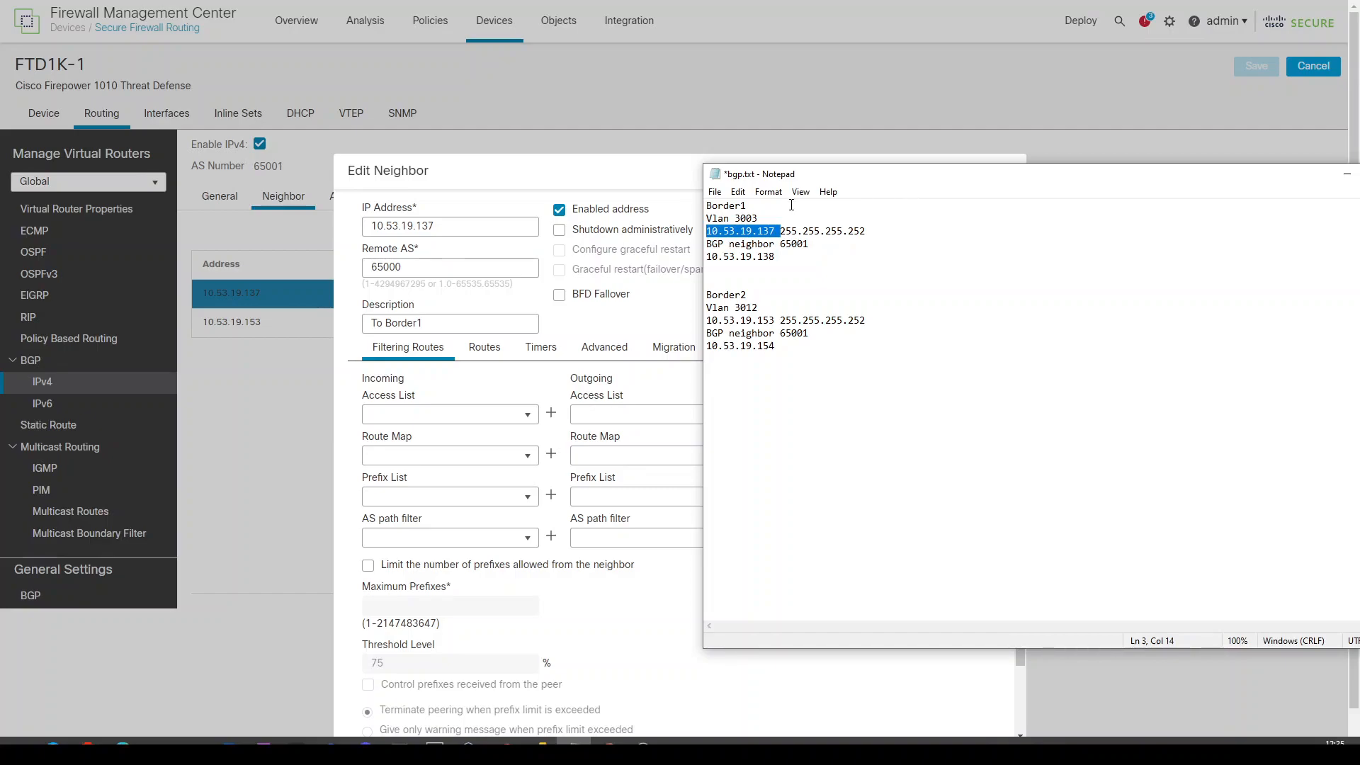
left_click_drag(920, 179, 0, 177)
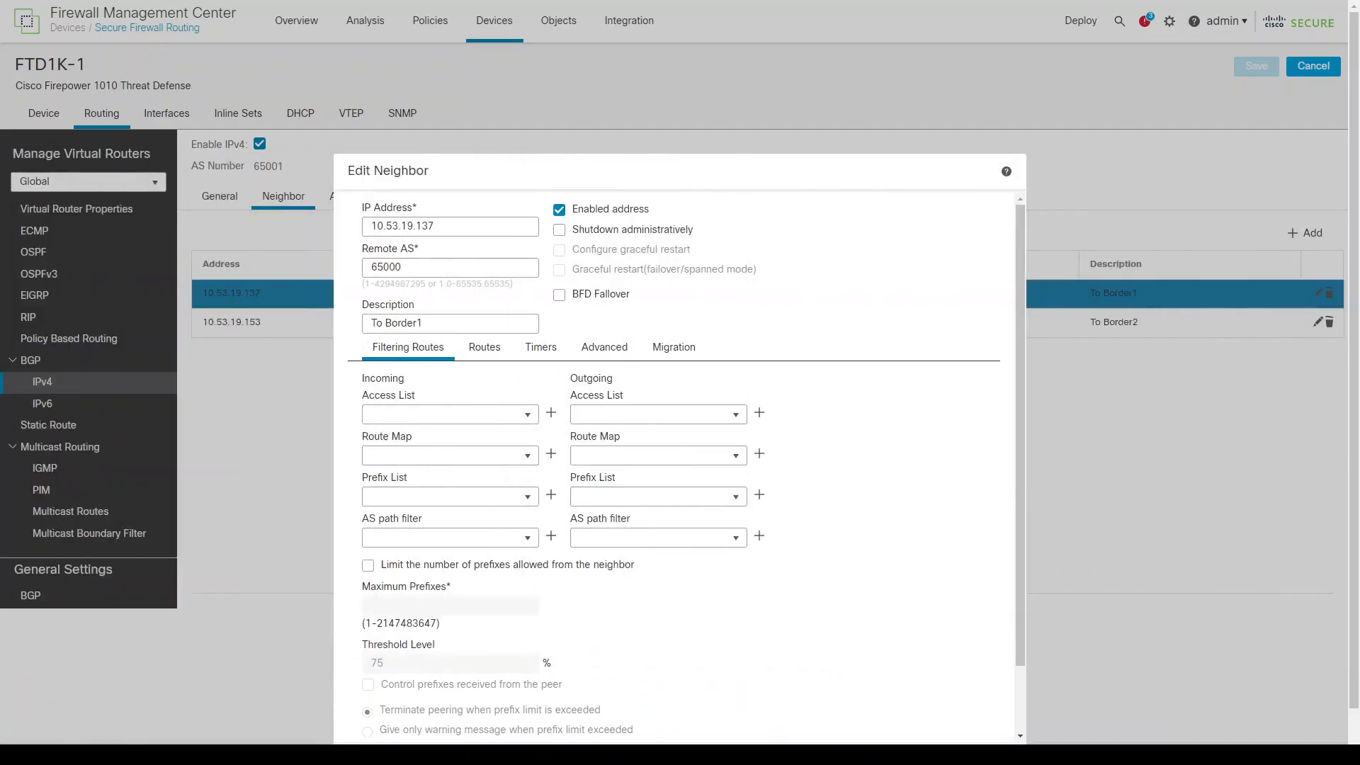
left_click(449, 324)
left_click_drag(450, 324, 360, 319)
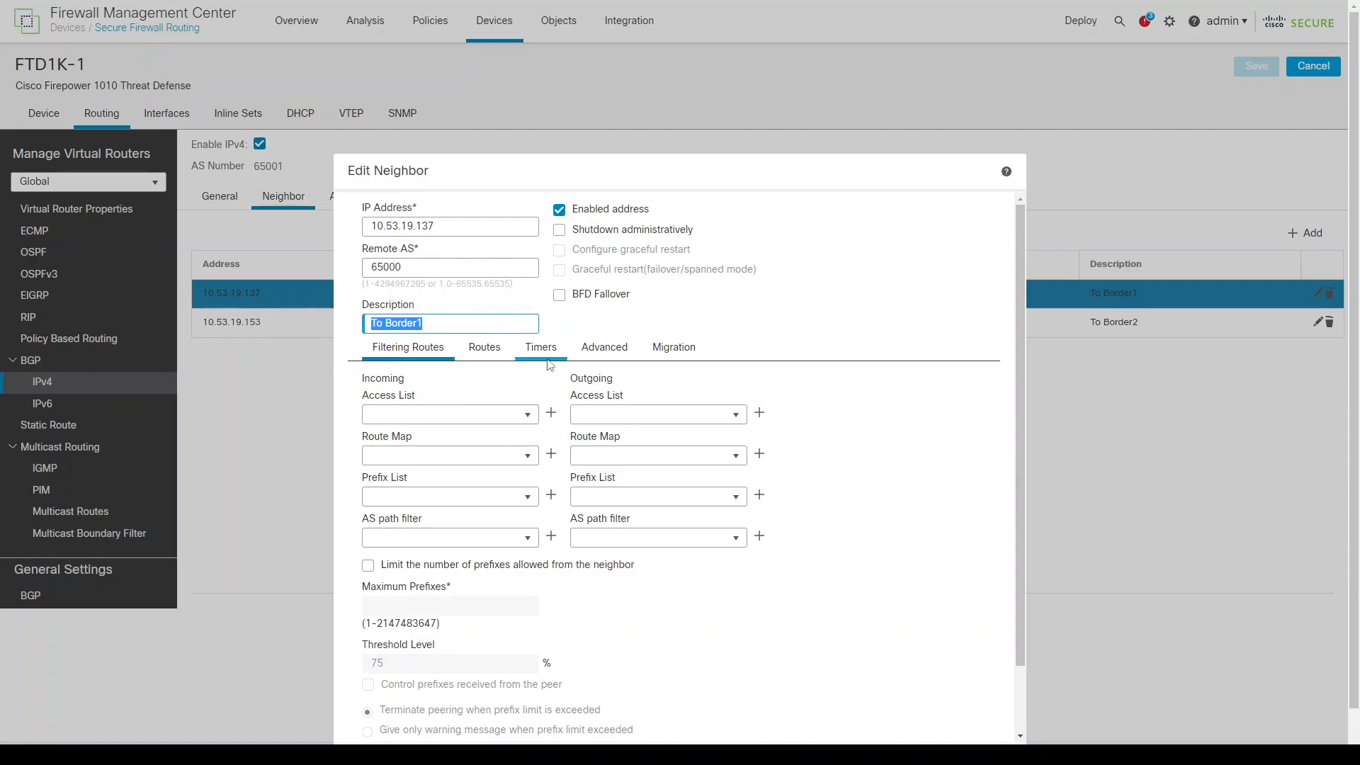
- Examine the Border1 neighbor's filtering, routes, timers, advanced and migration settings and close it without changes
scroll(737, 453, "down", 4)
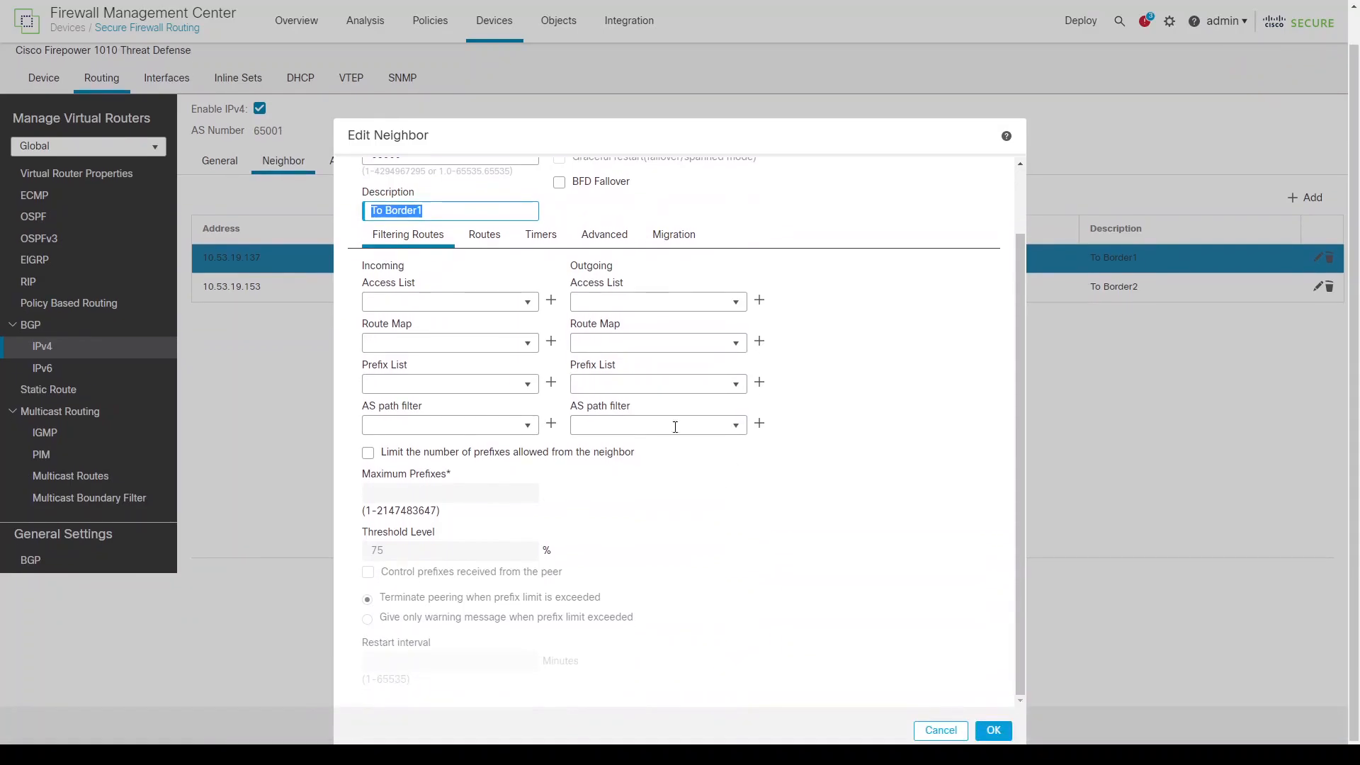
left_click(485, 236)
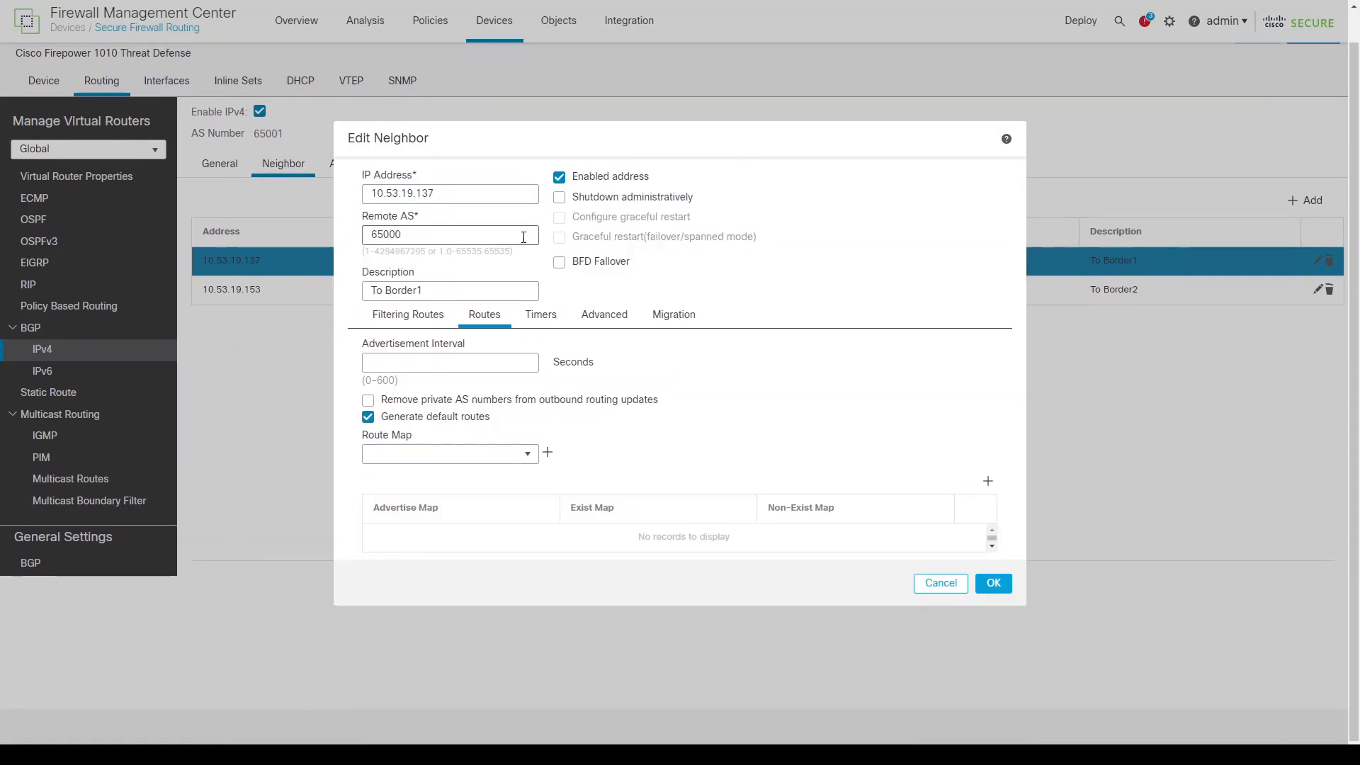
left_click(535, 318)
left_click(601, 317)
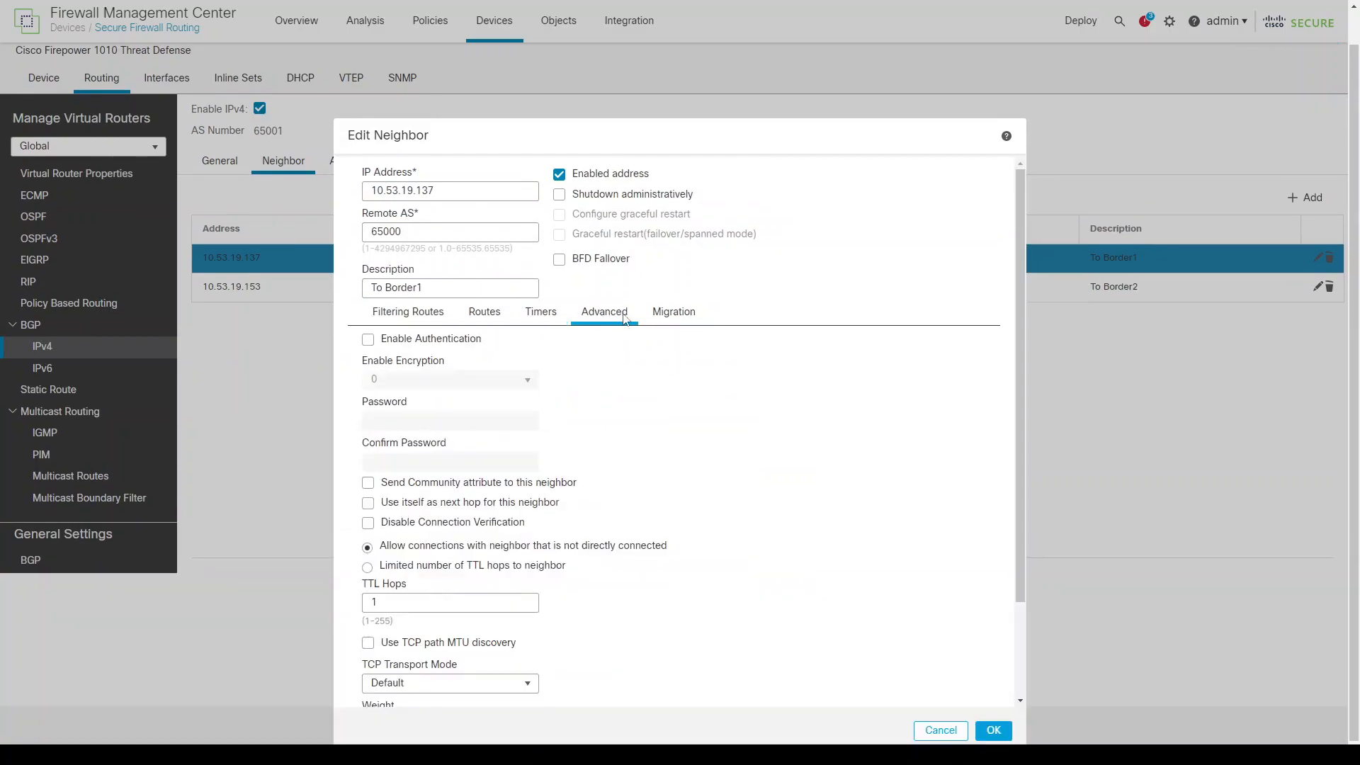
left_click(663, 316)
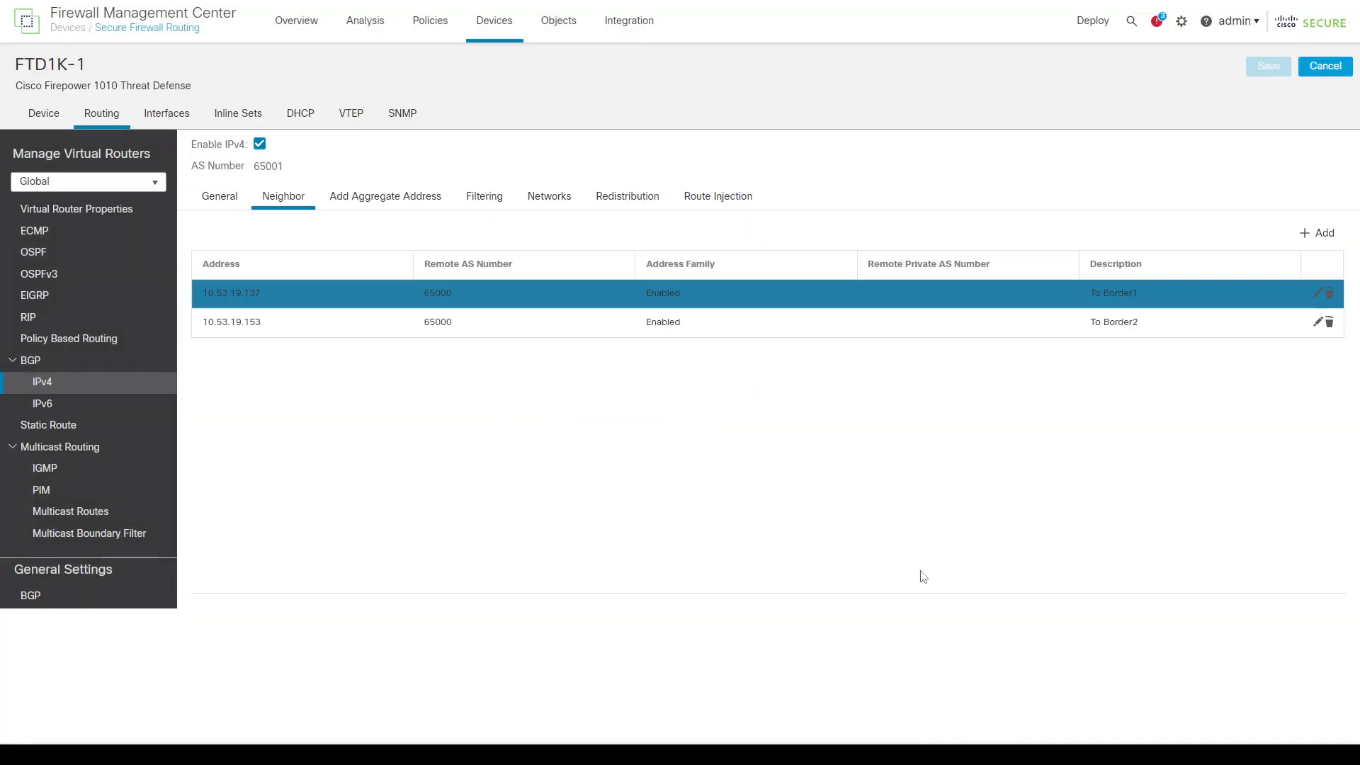
left_click(921, 575)
- Review the BGP IPv4 aggregate address, filtering, networks, redistribution and route injection settings, and check FTD1K-1's deployment progress
left_click(372, 200)
left_click(479, 198)
left_click(553, 199)
left_click(629, 201)
left_click(714, 200)
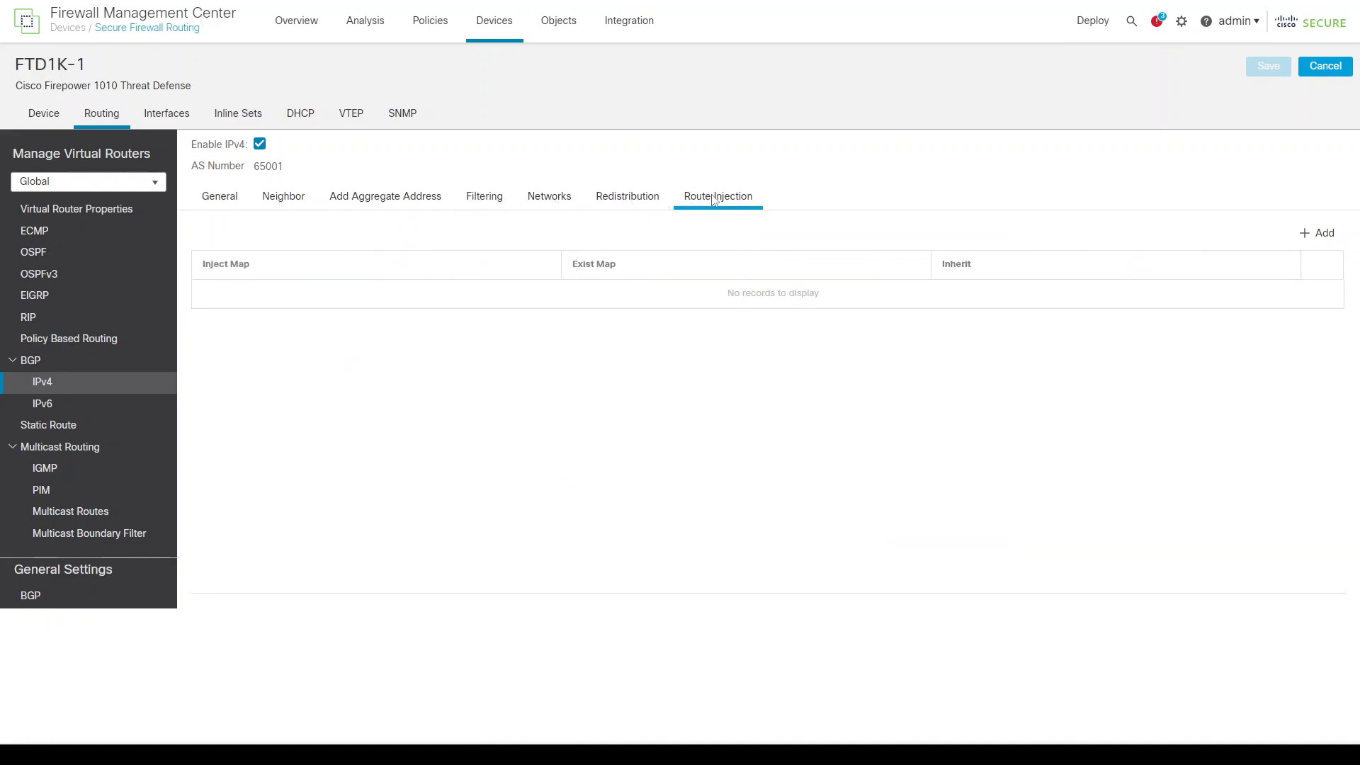
left_click(224, 203)
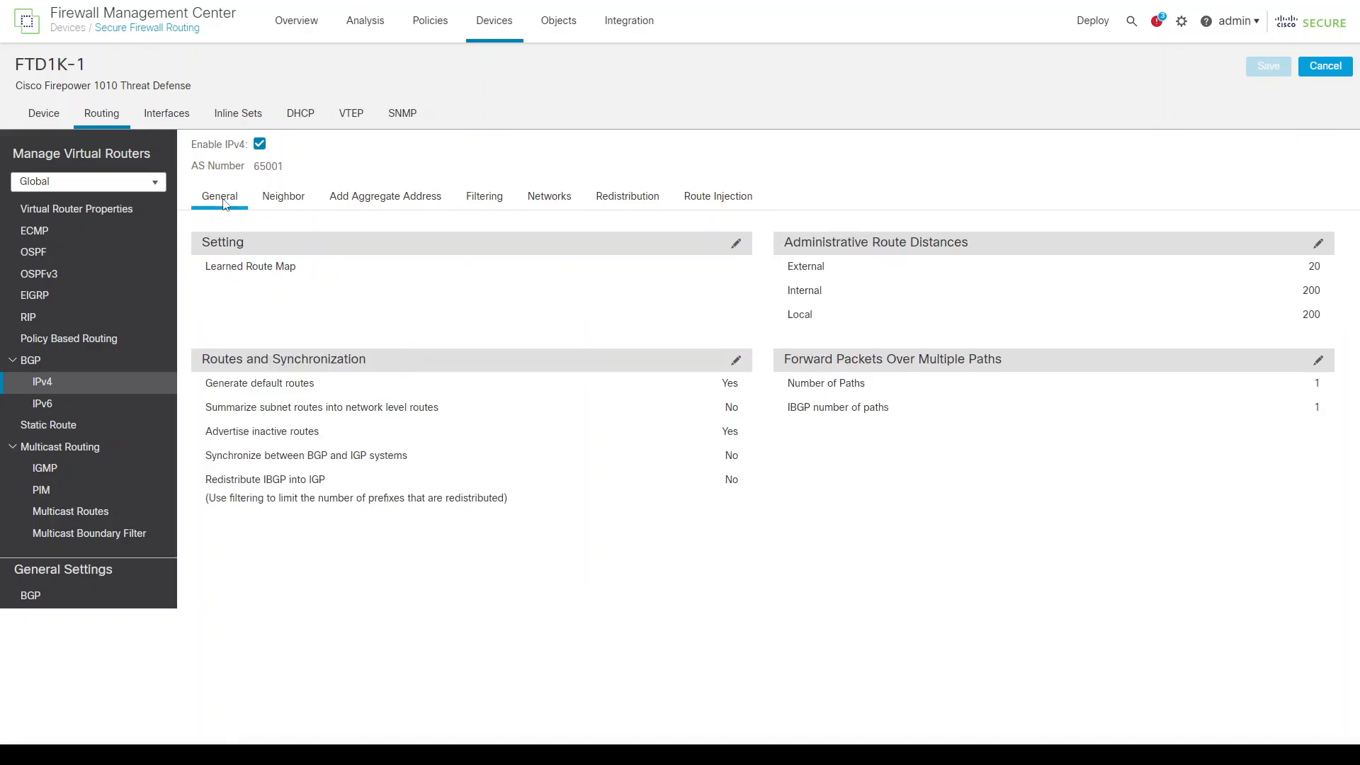
left_click(1084, 25)
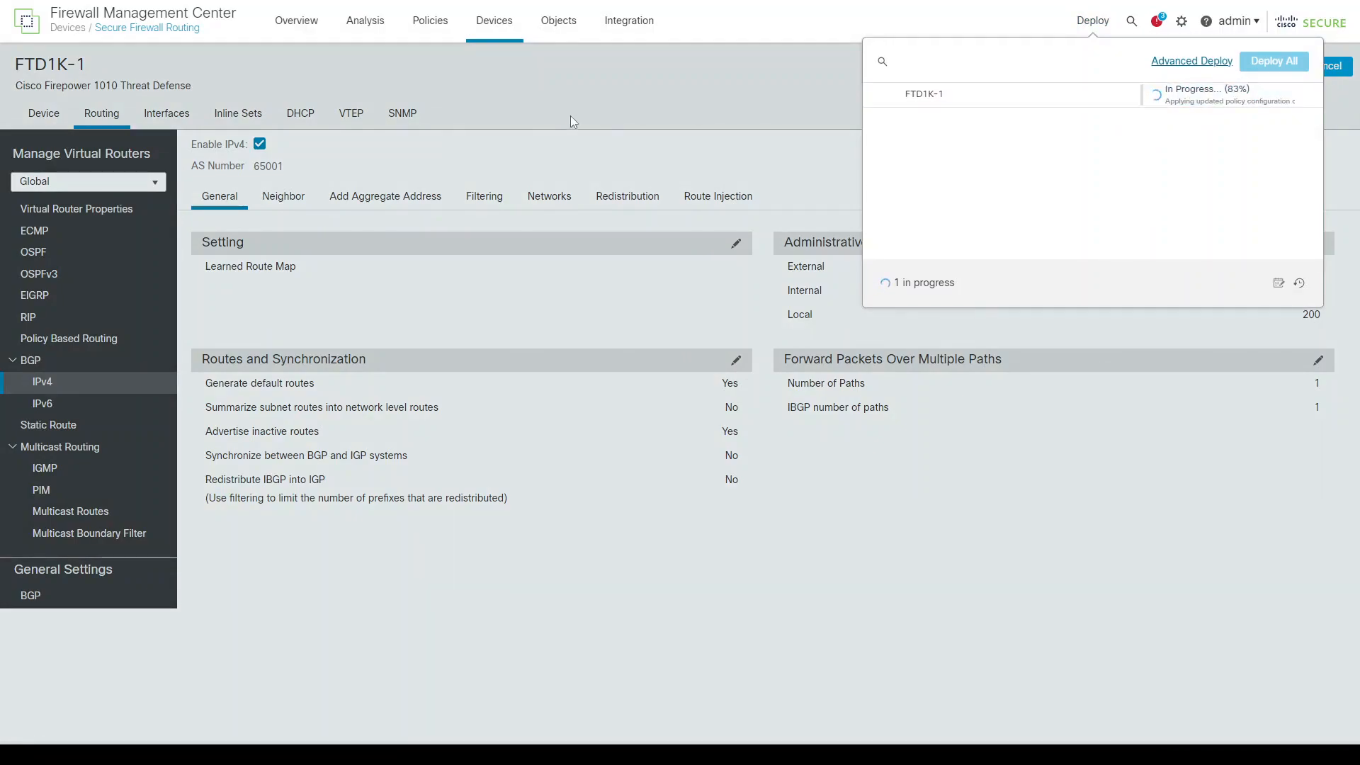
left_click(547, 106)
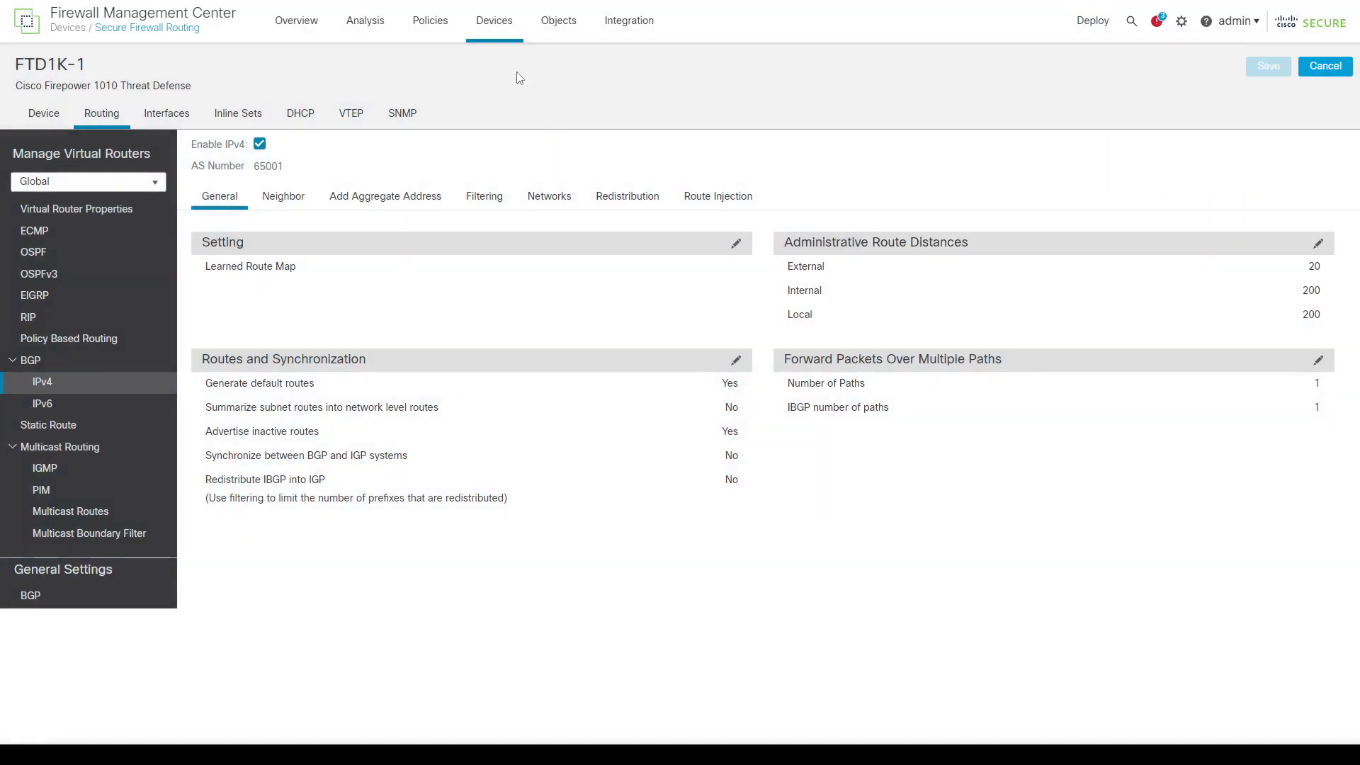
- Review the guest traffic rules in the access control policy Access_Policy and check the device deployment status
left_click(428, 28)
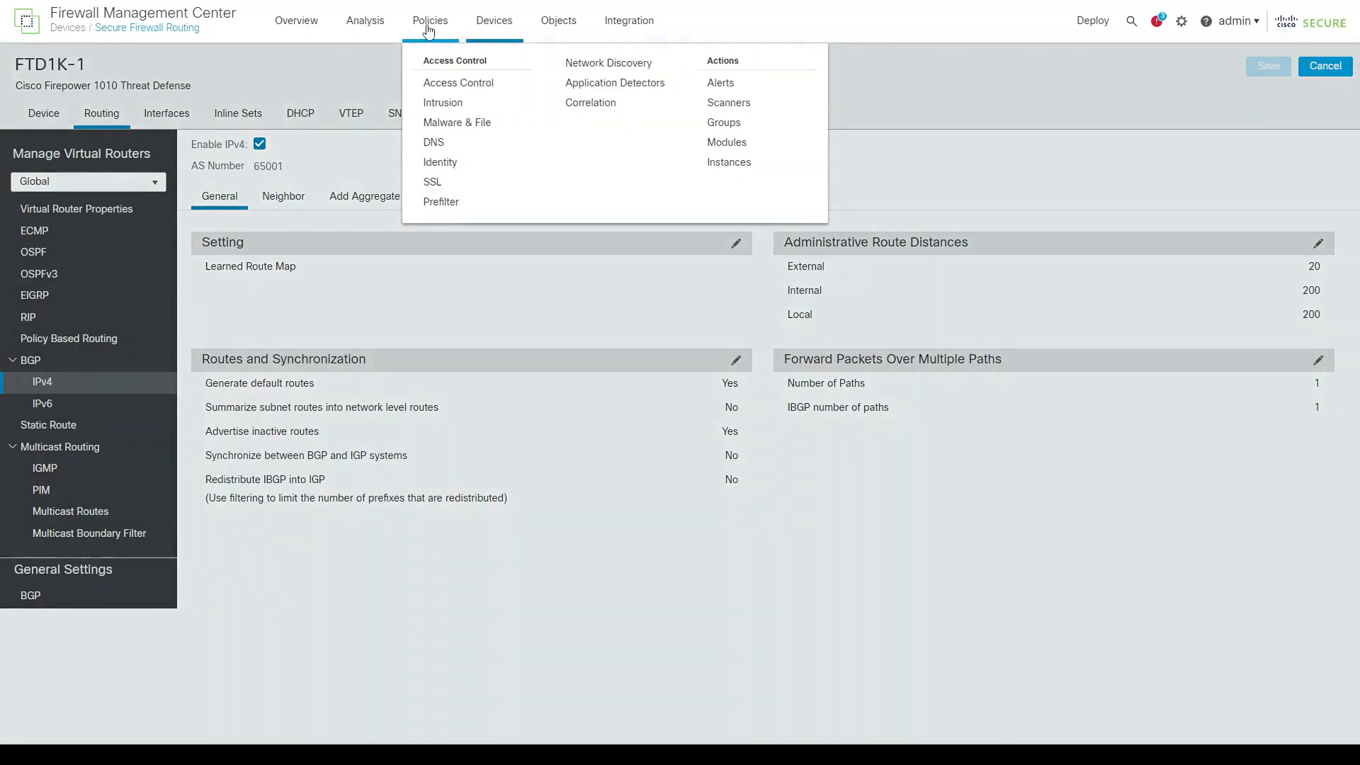
left_click(453, 83)
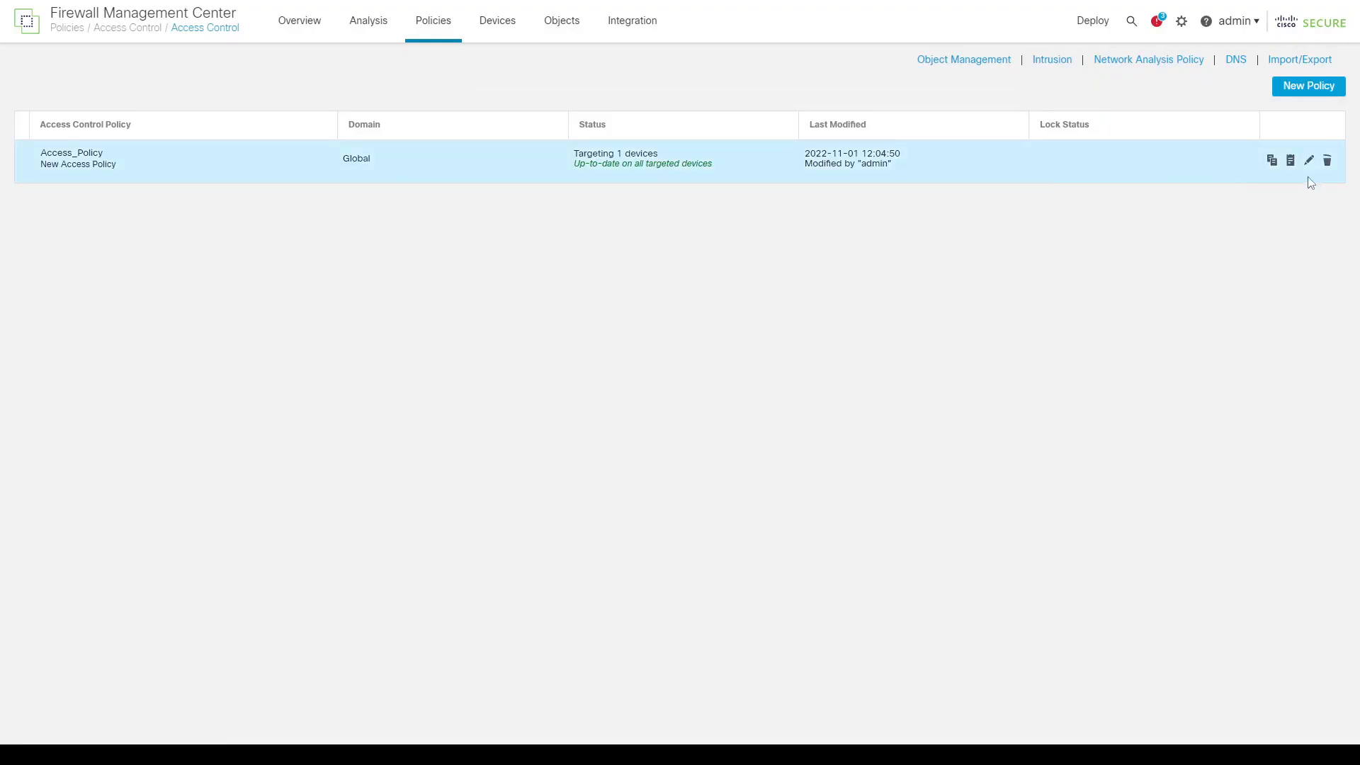
left_click(1308, 162)
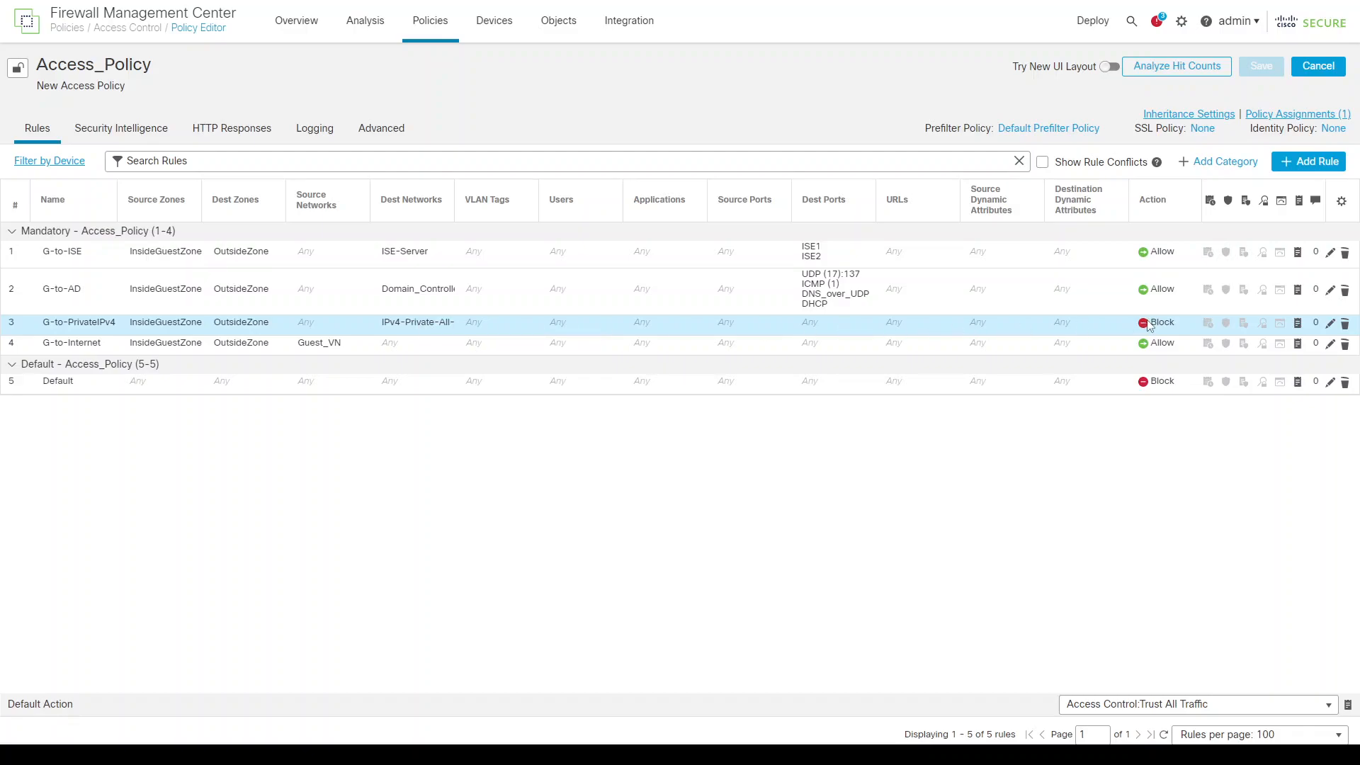
left_click(98, 345)
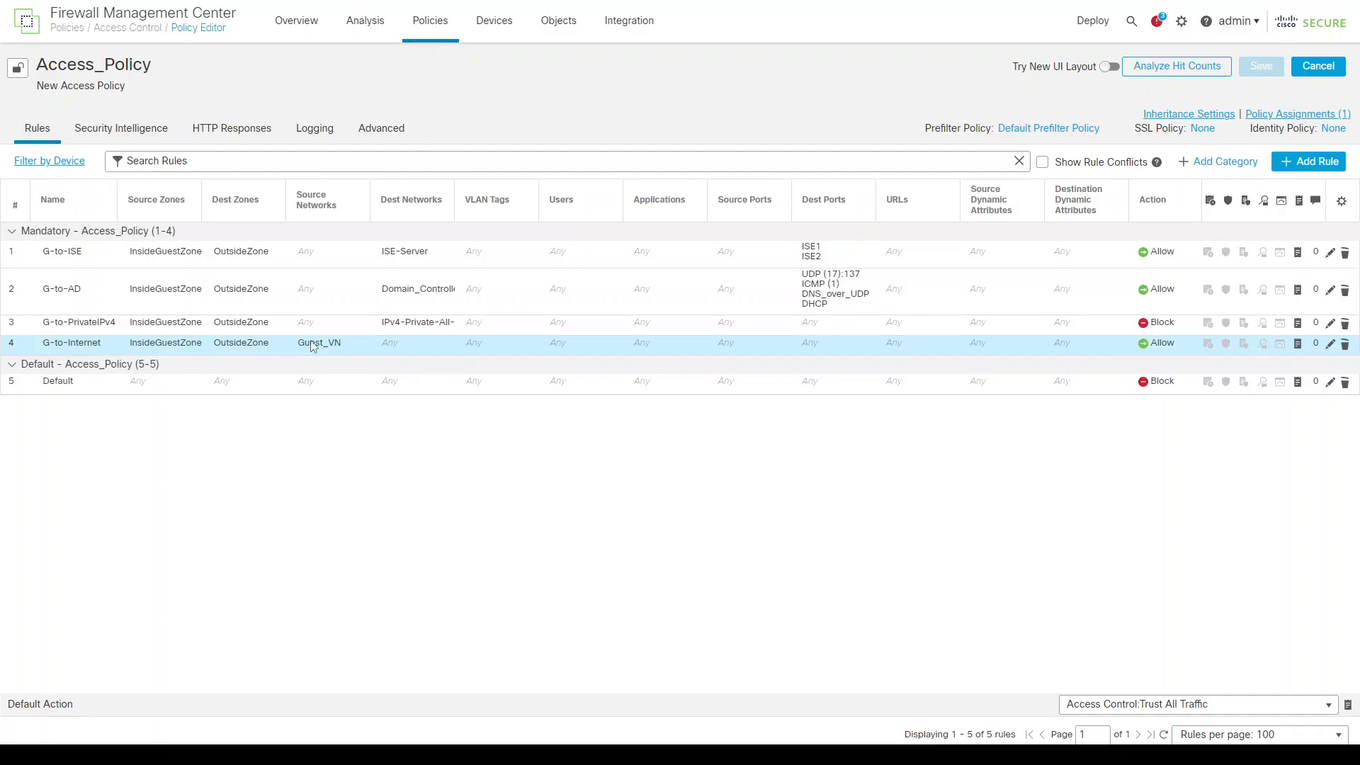
mouse_move(314, 346)
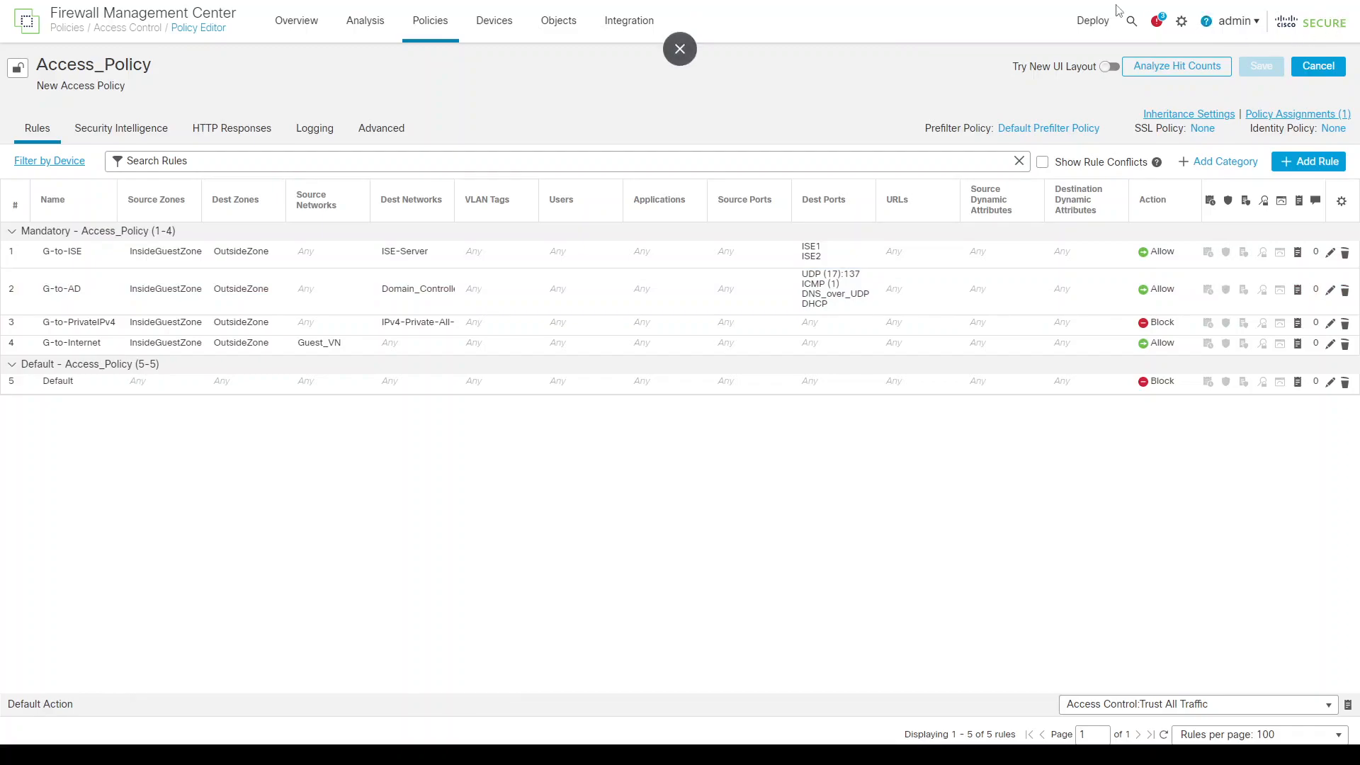
left_click(1094, 23)
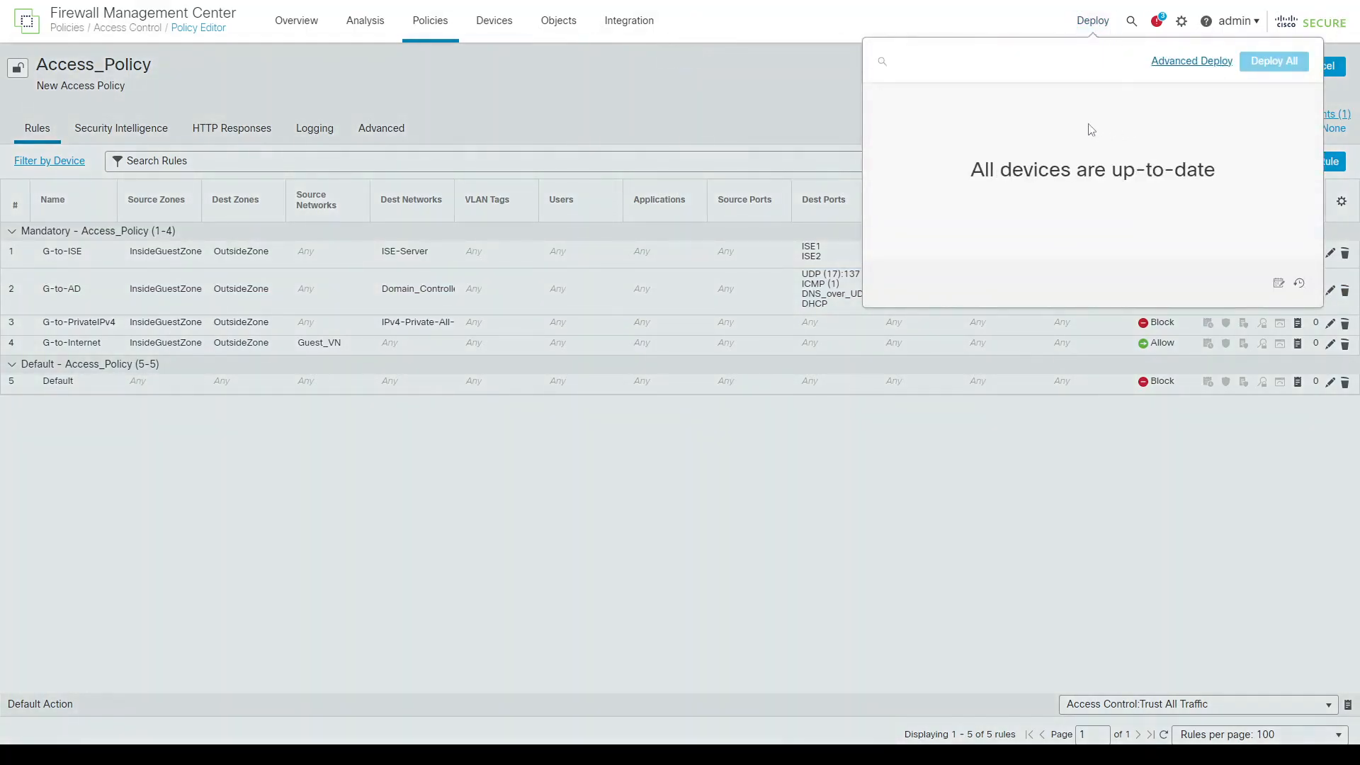
left_click(701, 110)
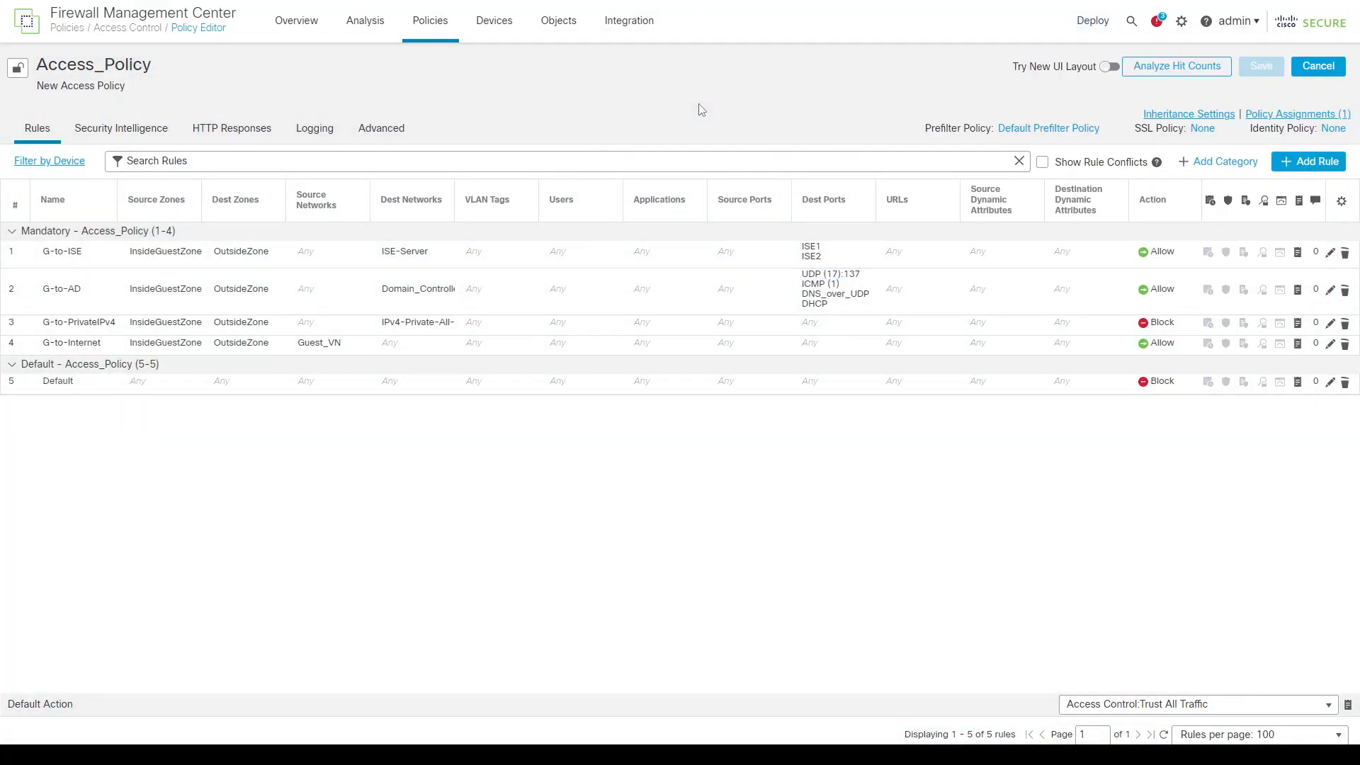
- Switch to MobaXterm and check Border1's console log for the GigabitEthernet1/0/45 link and guest VRF BGP neighbor status
key("alt+Tab")
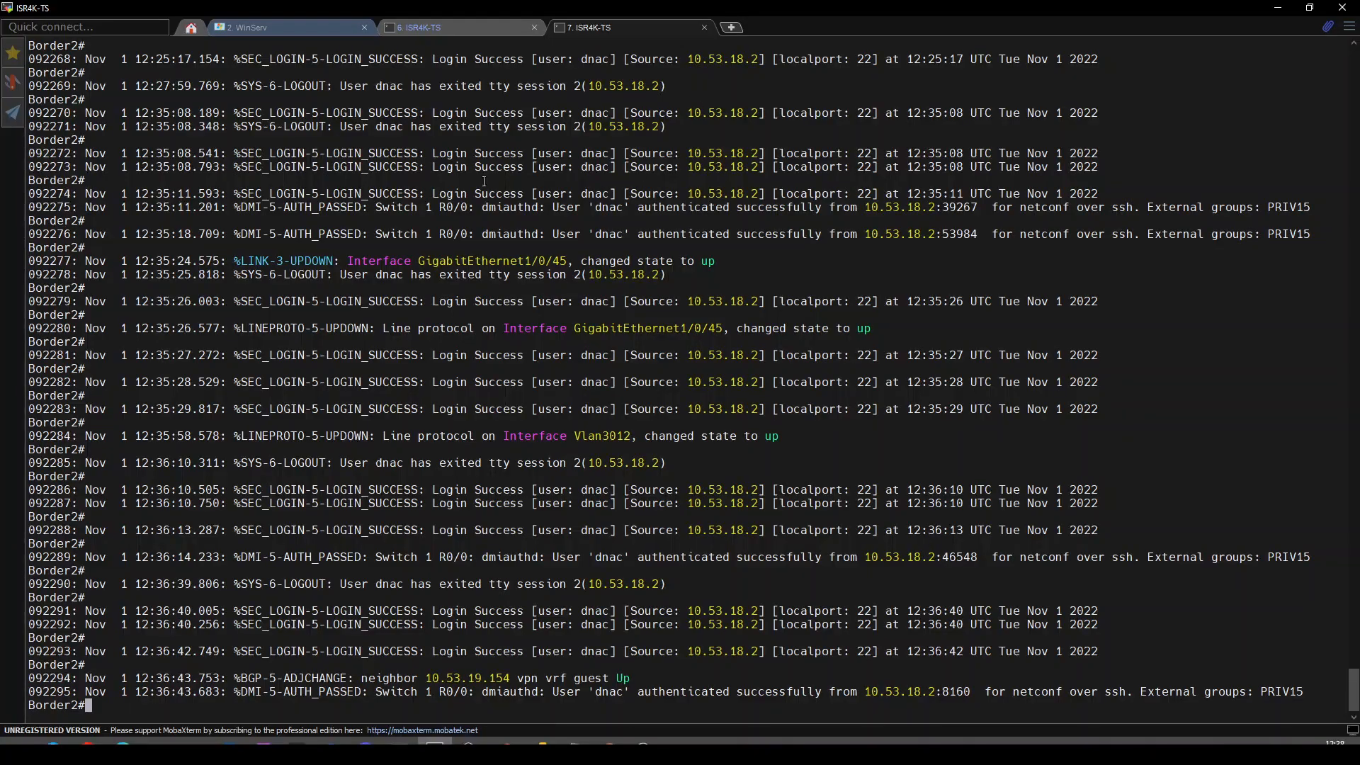
left_click(449, 28)
key("Return")
key("Return")
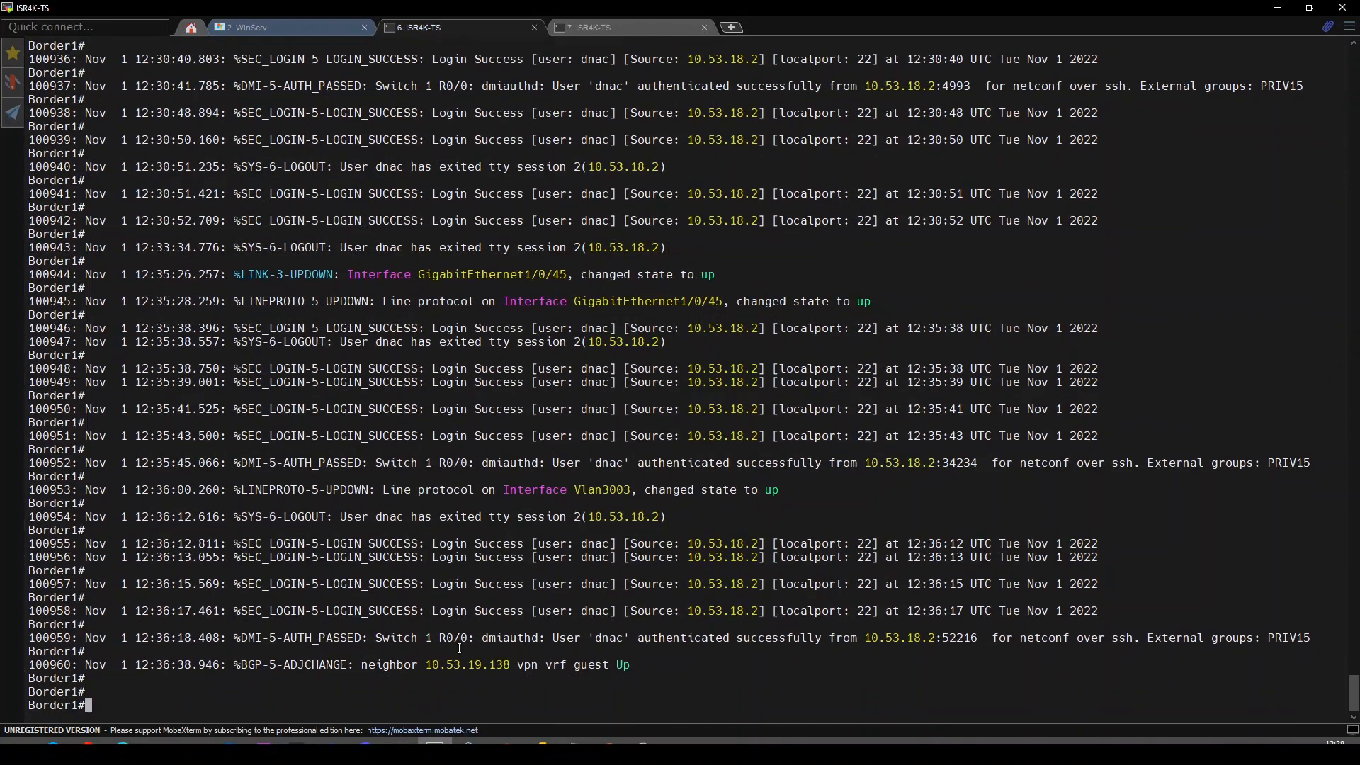
left_click_drag(498, 280, 560, 317)
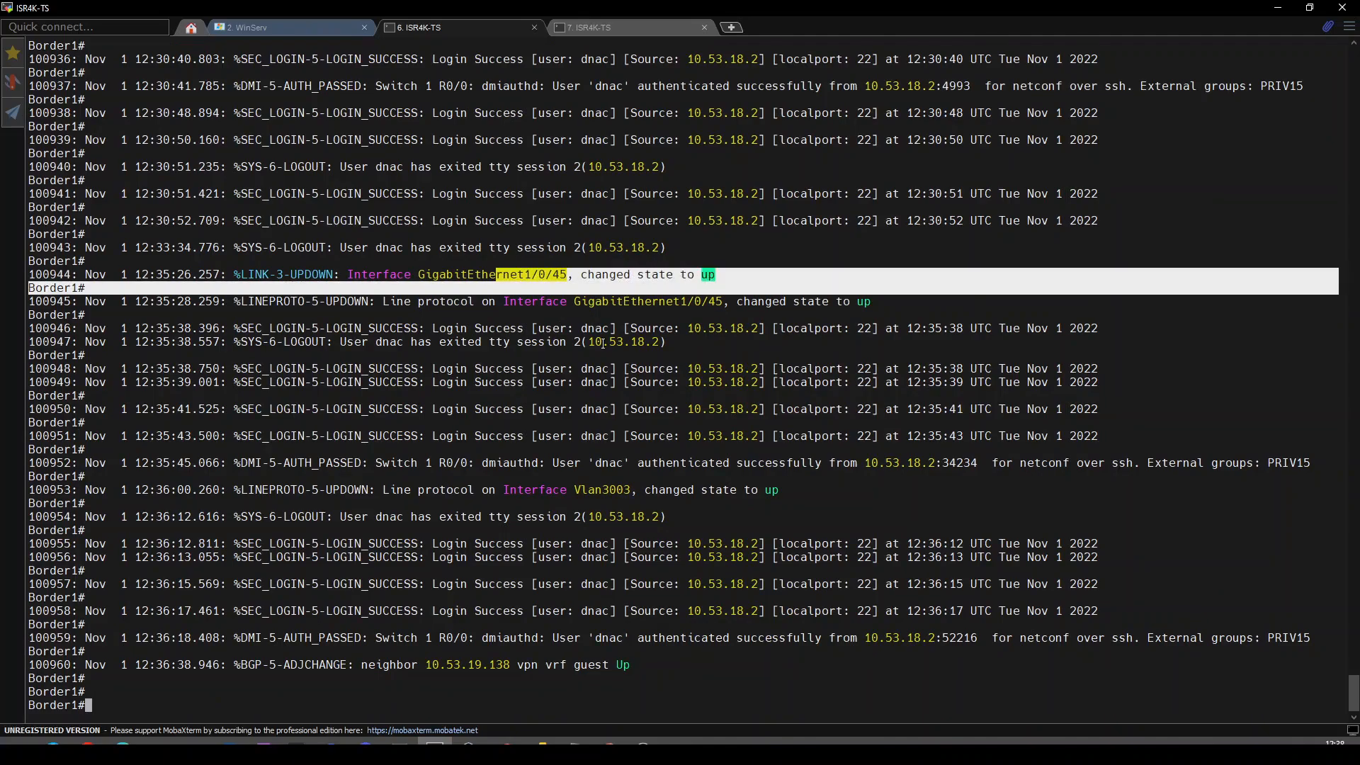
left_click_drag(326, 666, 576, 668)
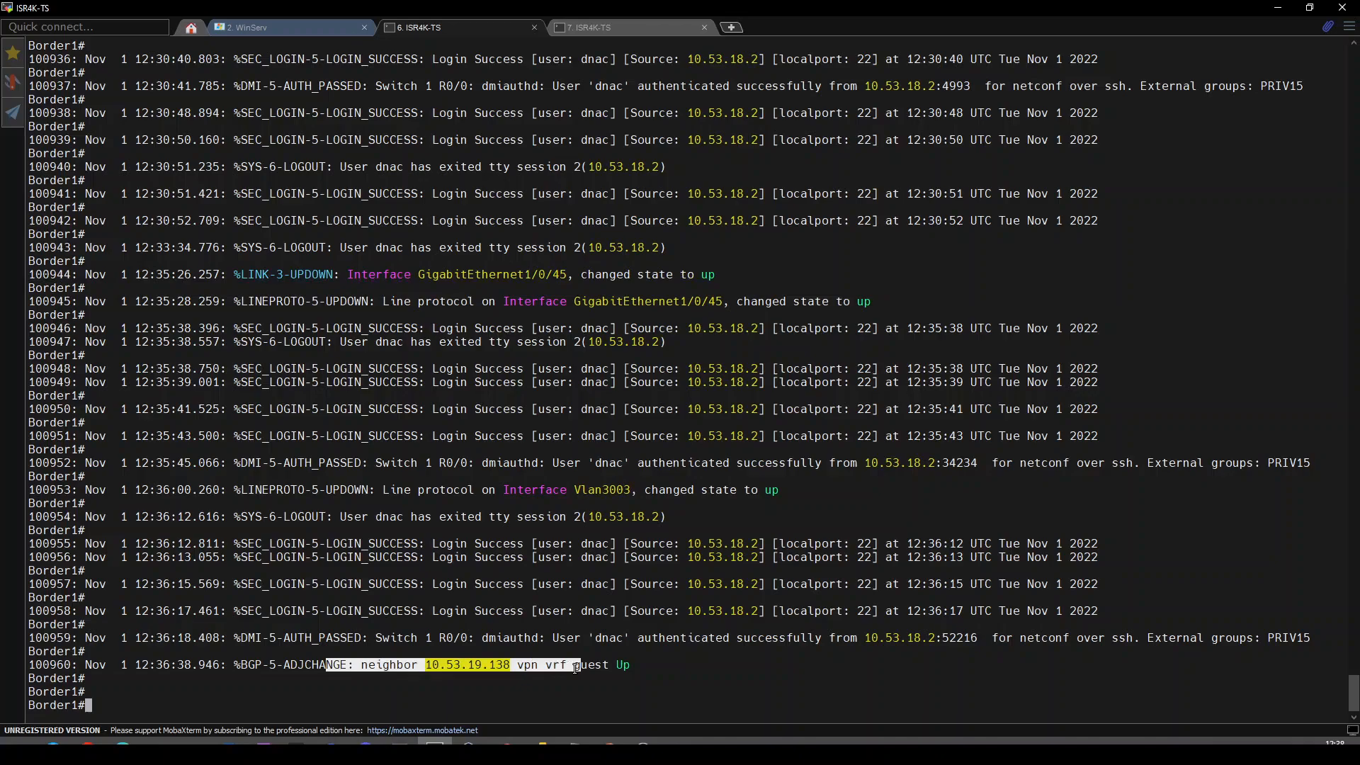
- Show the BGP VPNv4 summary for VRF guest on Border1 and check neighbor 10.53.19.138's received prefixes
left_click(540, 667)
type("sh ip bgp vpn")
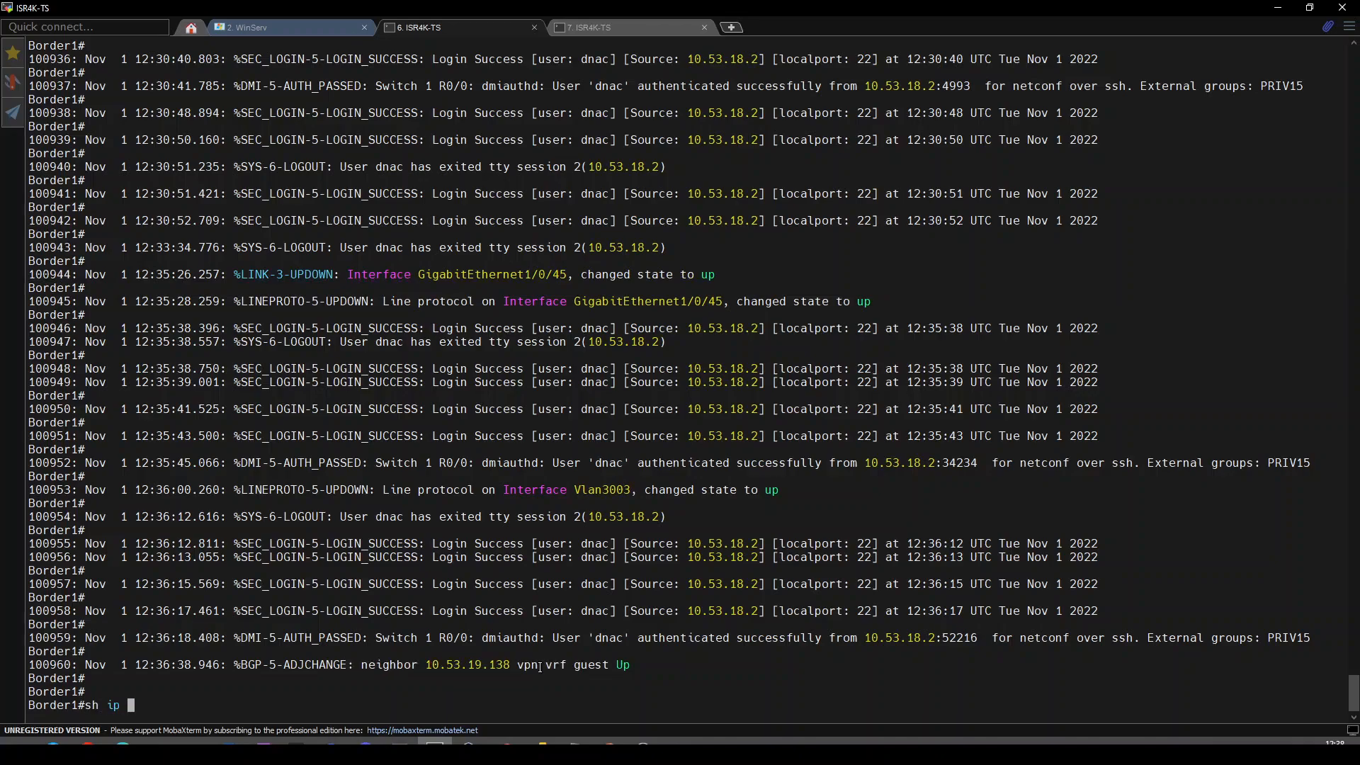
key("Tab")
type("v4 vrf guest summ")
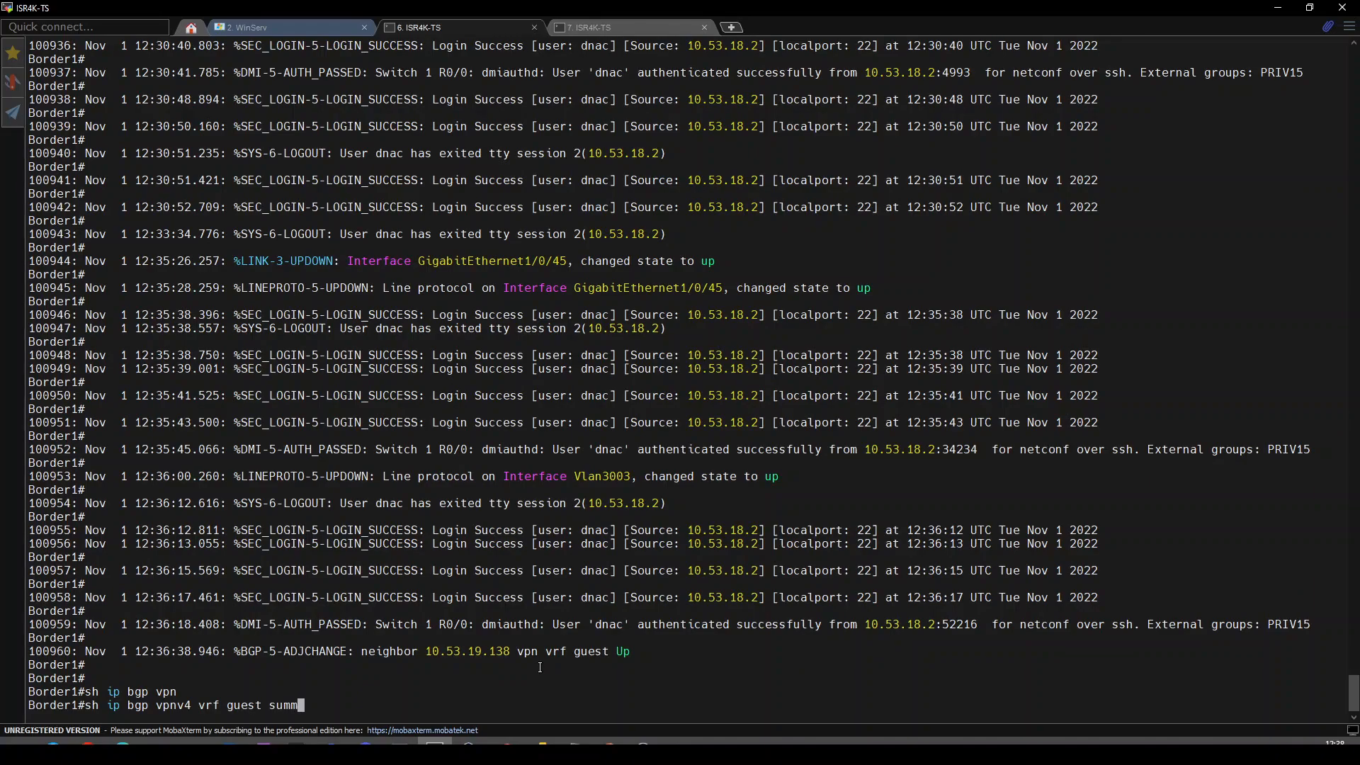
key("Return")
key("Return")
key("Return")
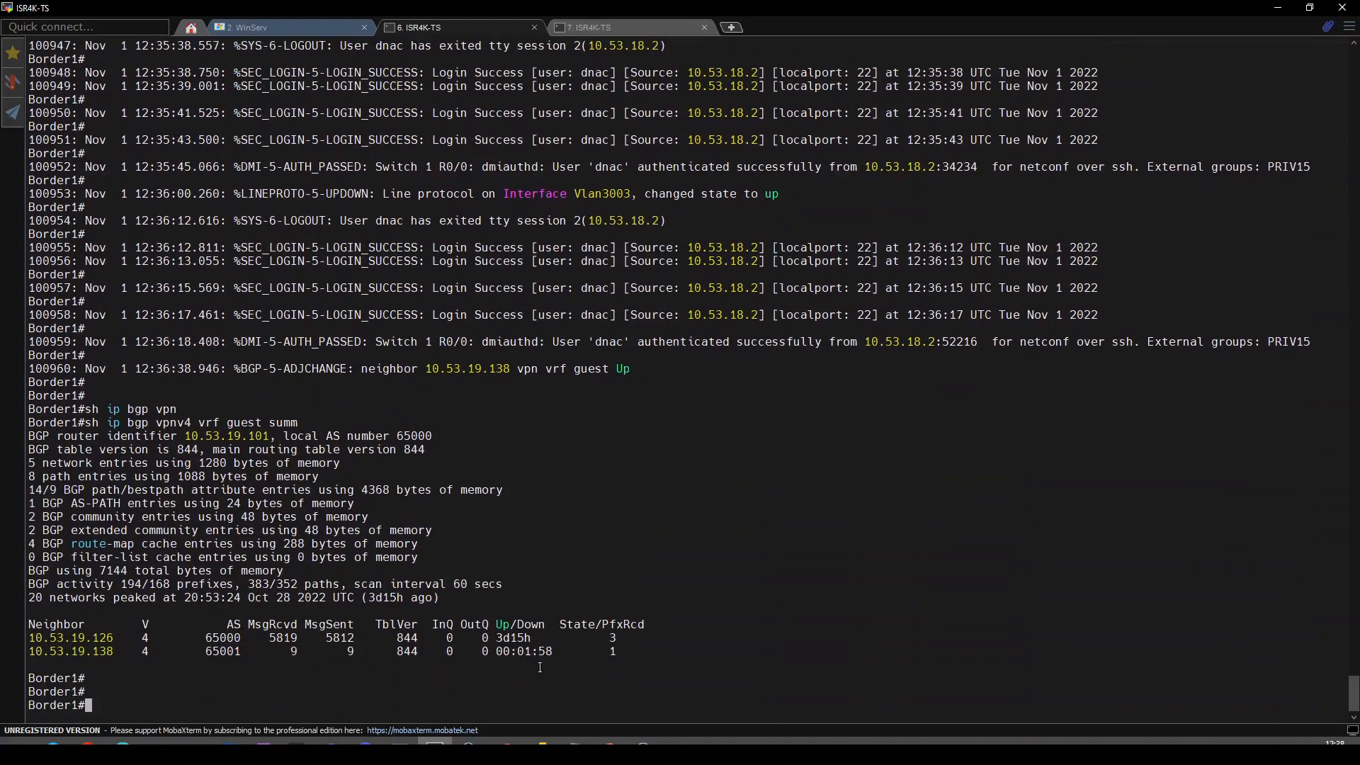
key("Return")
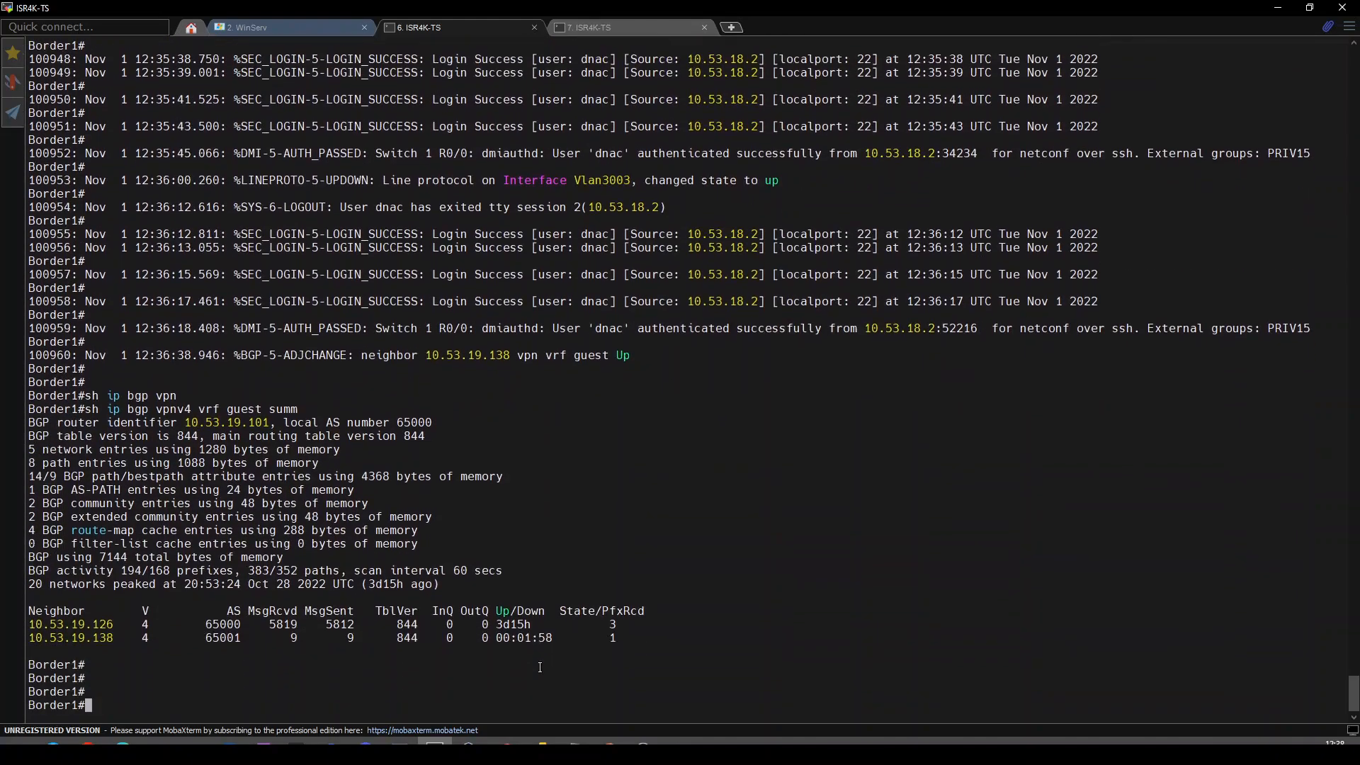
double_click(66, 640)
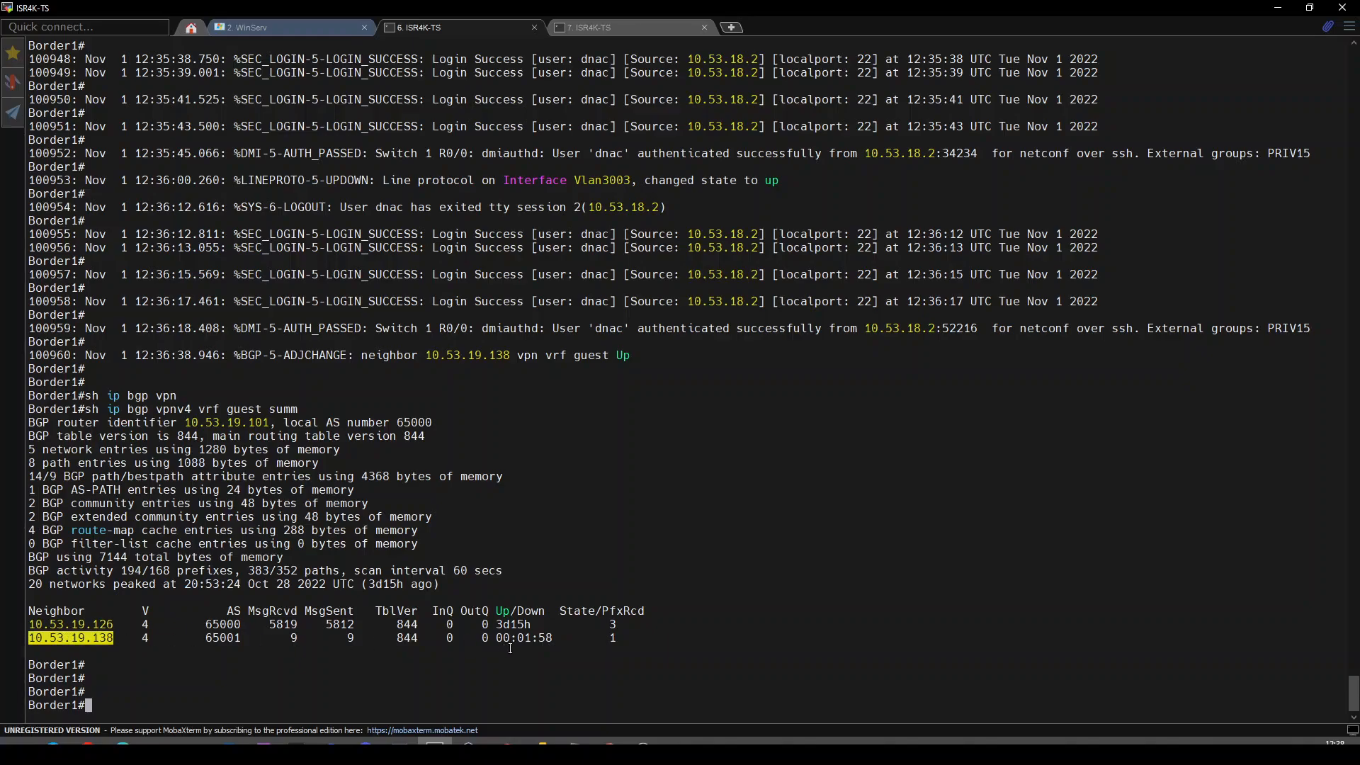
left_click_drag(608, 640, 618, 640)
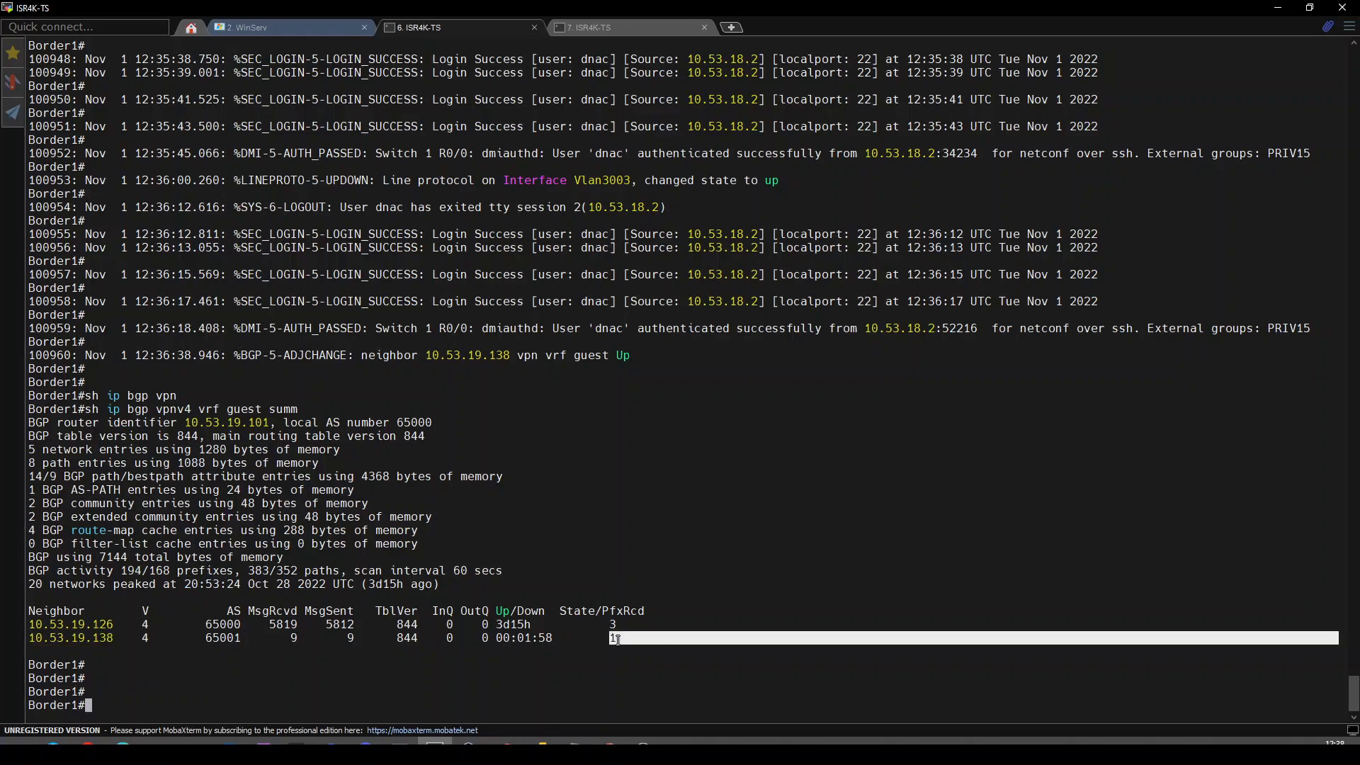
- Show Border1's IP routing table for VRF guest and check the BGP default route
type("sh ip ")
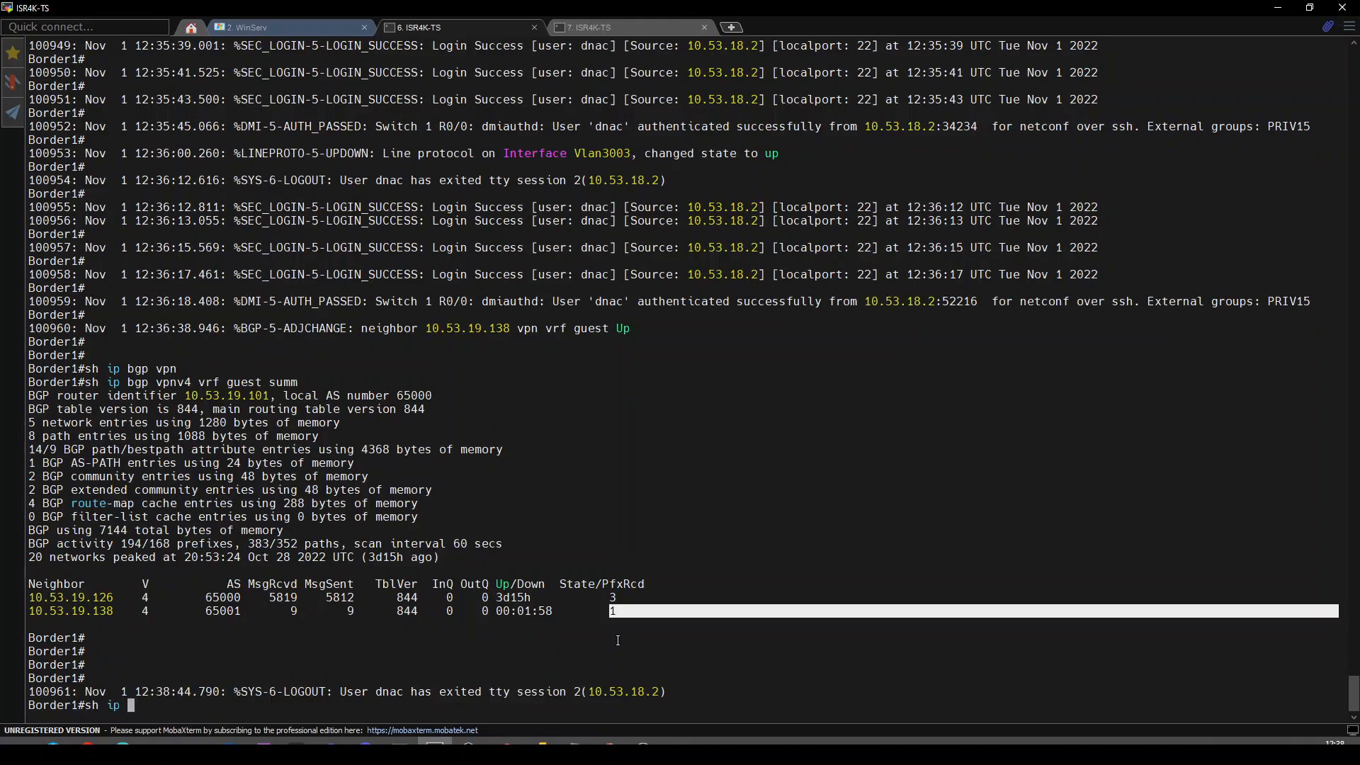
type("route vrf guest")
key("Return")
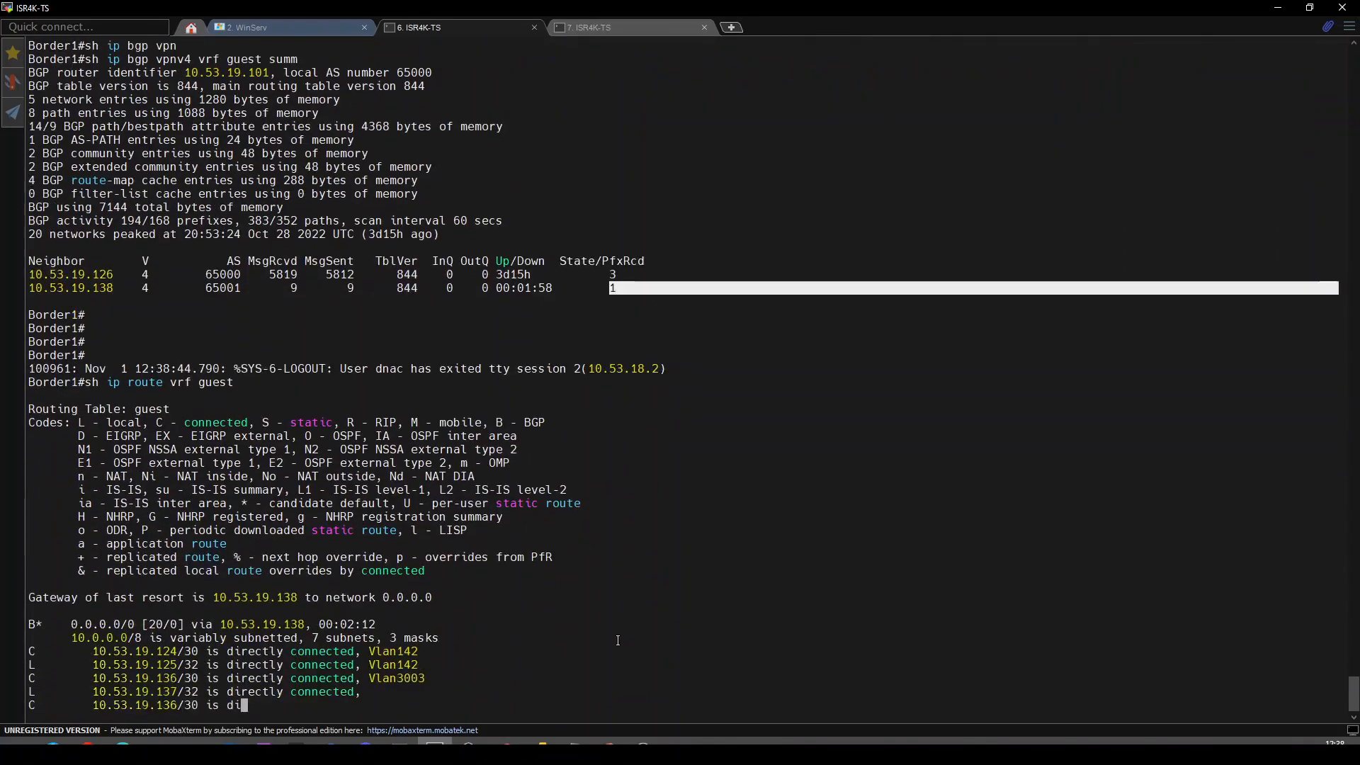
key("space")
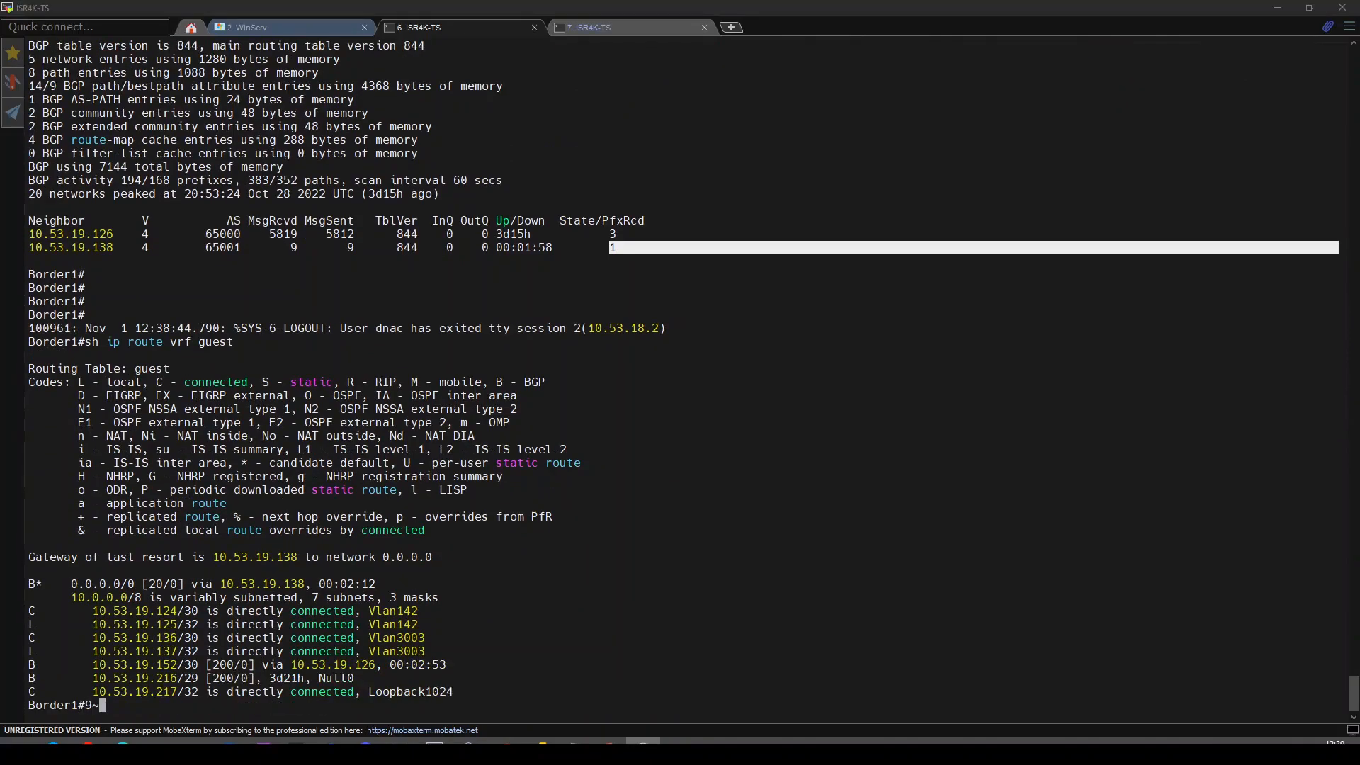
left_click_drag(110, 342, 142, 343)
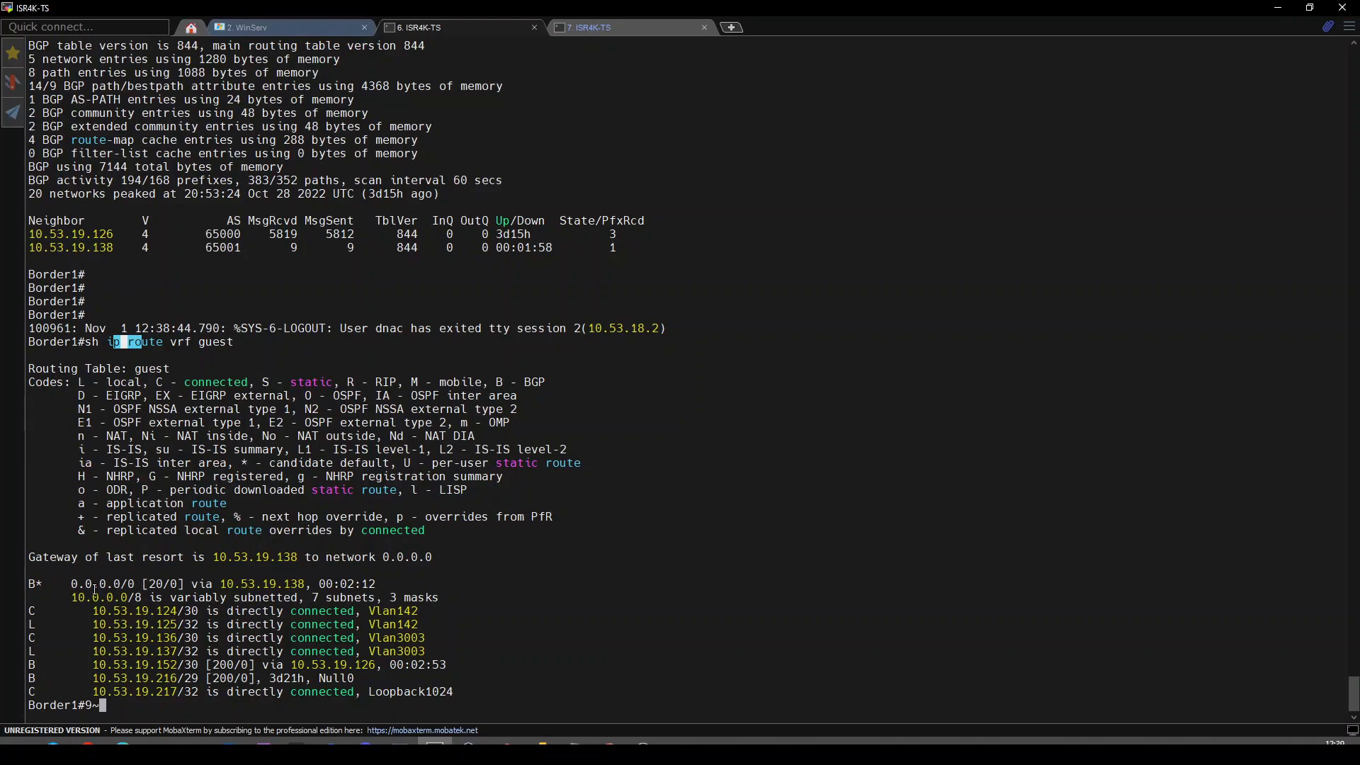
left_click_drag(72, 584, 132, 582)
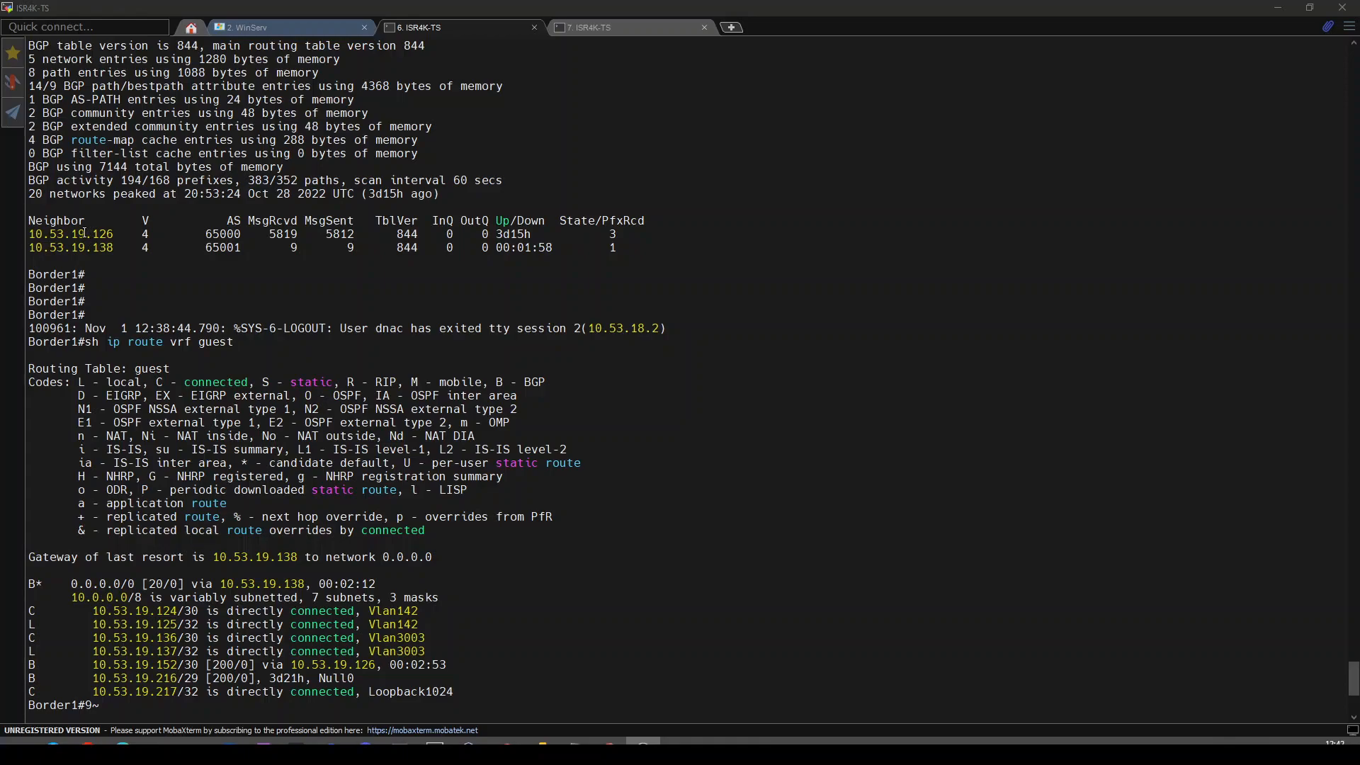
- Try to show the running configuration of interface VLAN 141 on Border1 for the iBGP neighbor 10.53.19.126
double_click(84, 234)
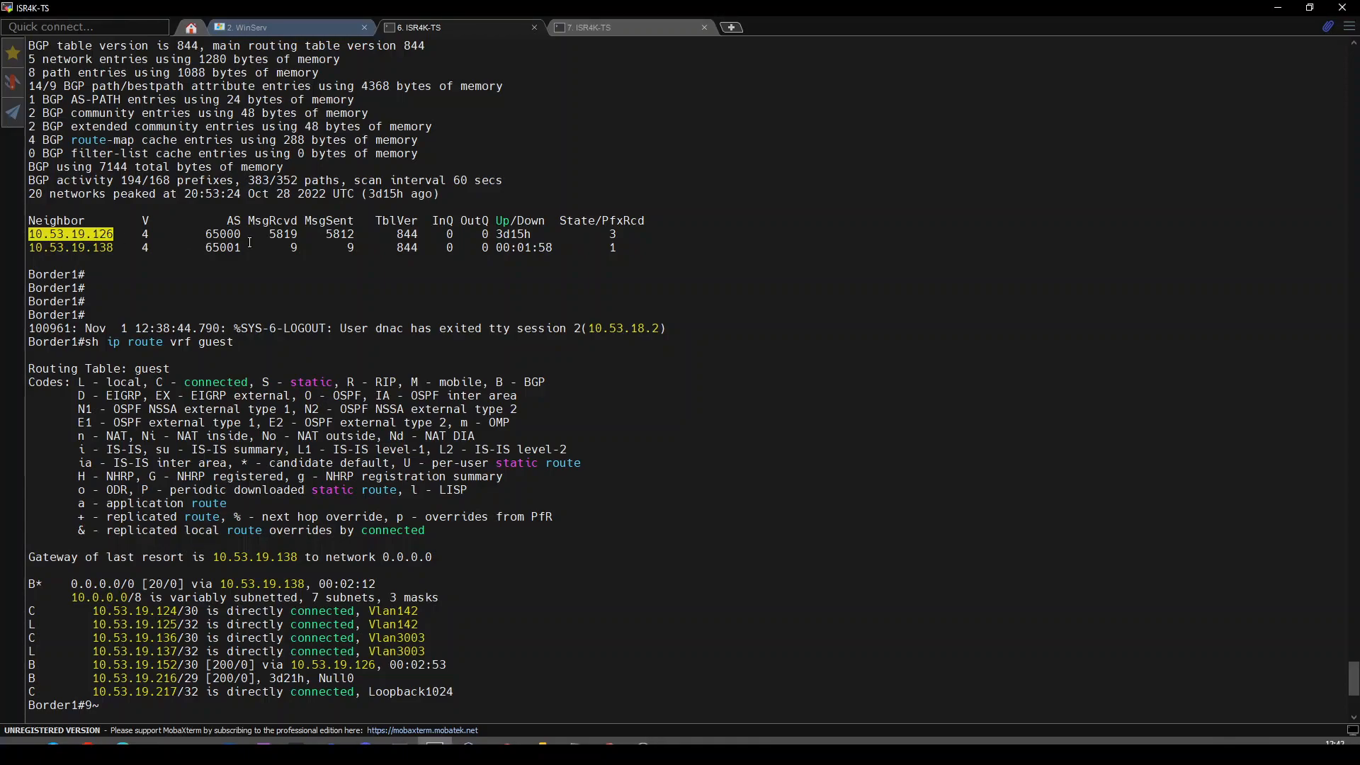
key("BackSpace")
key("BackSpace")
type("sh ")
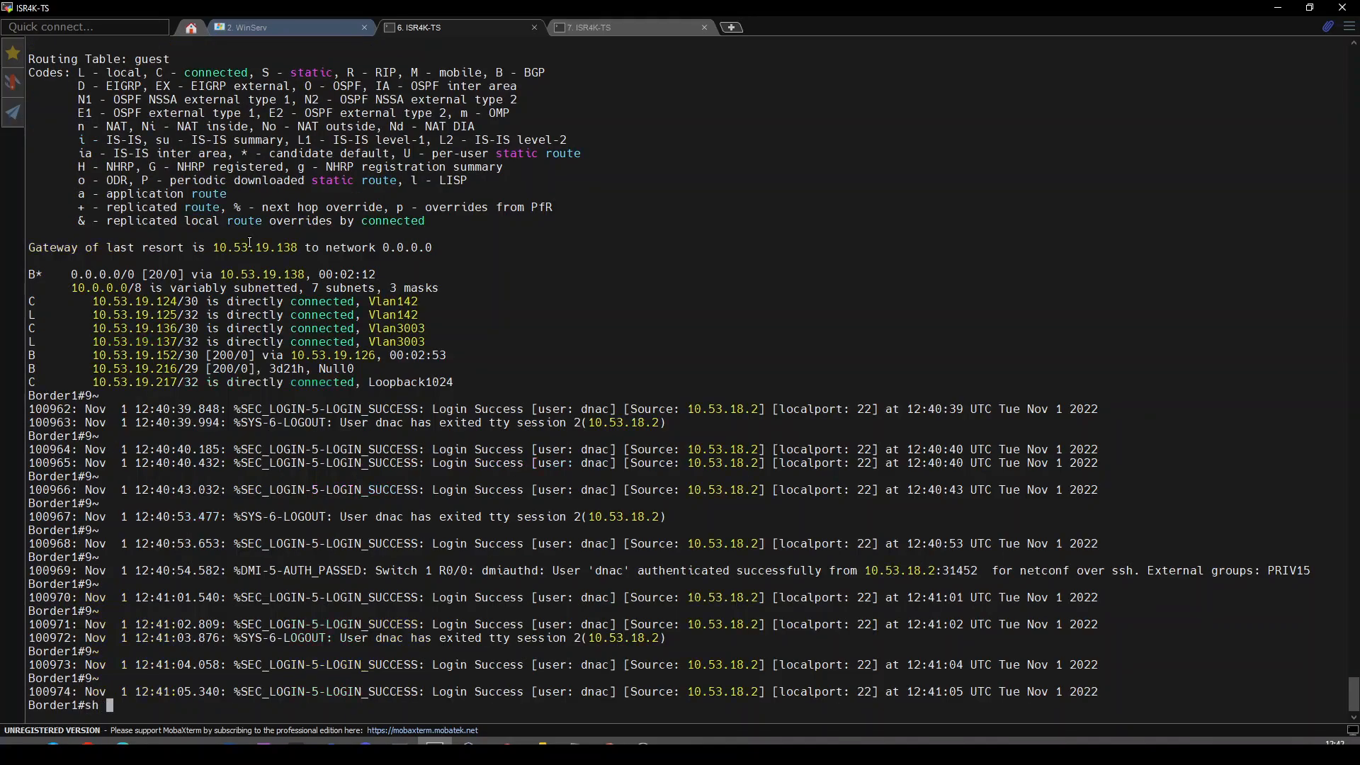
type("run int vlan 141")
key("Return")
- Show the running configuration of interface VLAN 142 on Border1 and check its VRF forwarding and IP address
key("Up")
key("BackSpace")
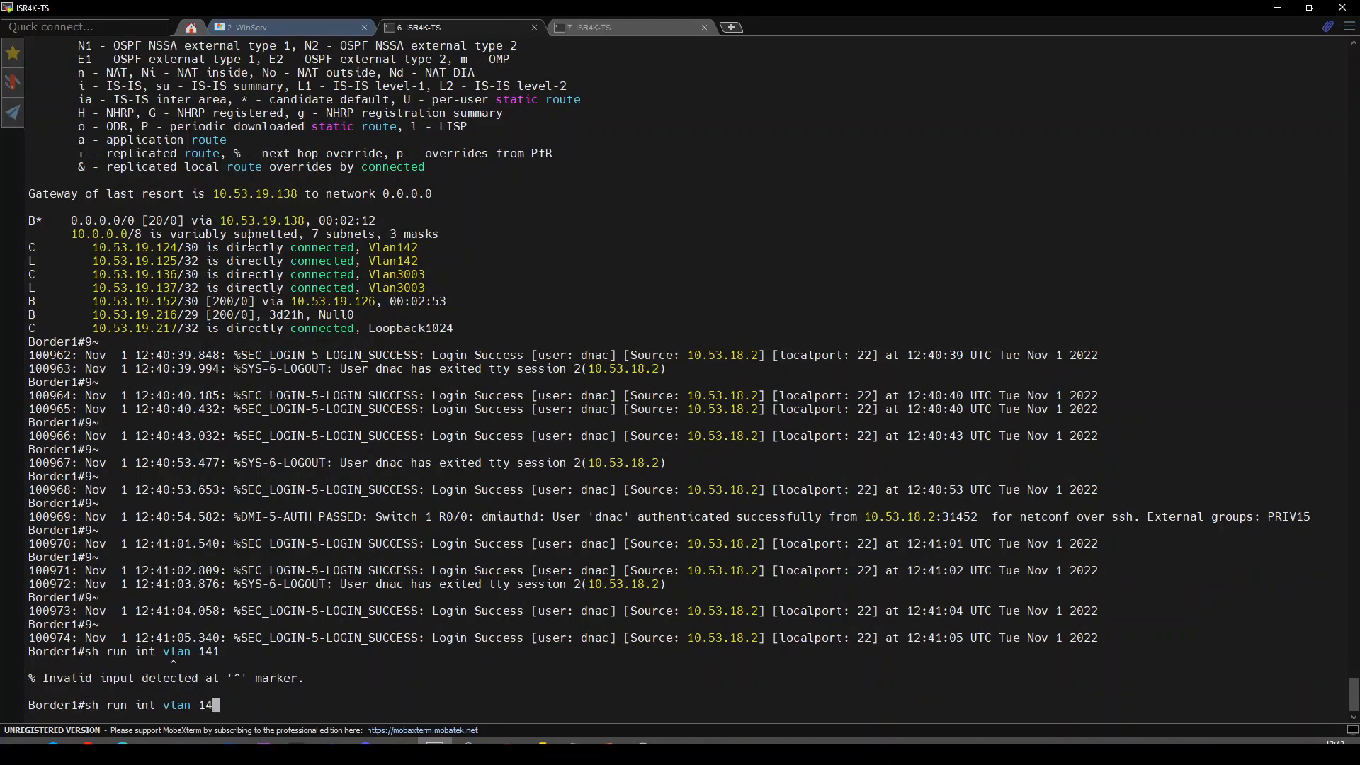
type("2")
key("Return")
key("Return")
key("Return")
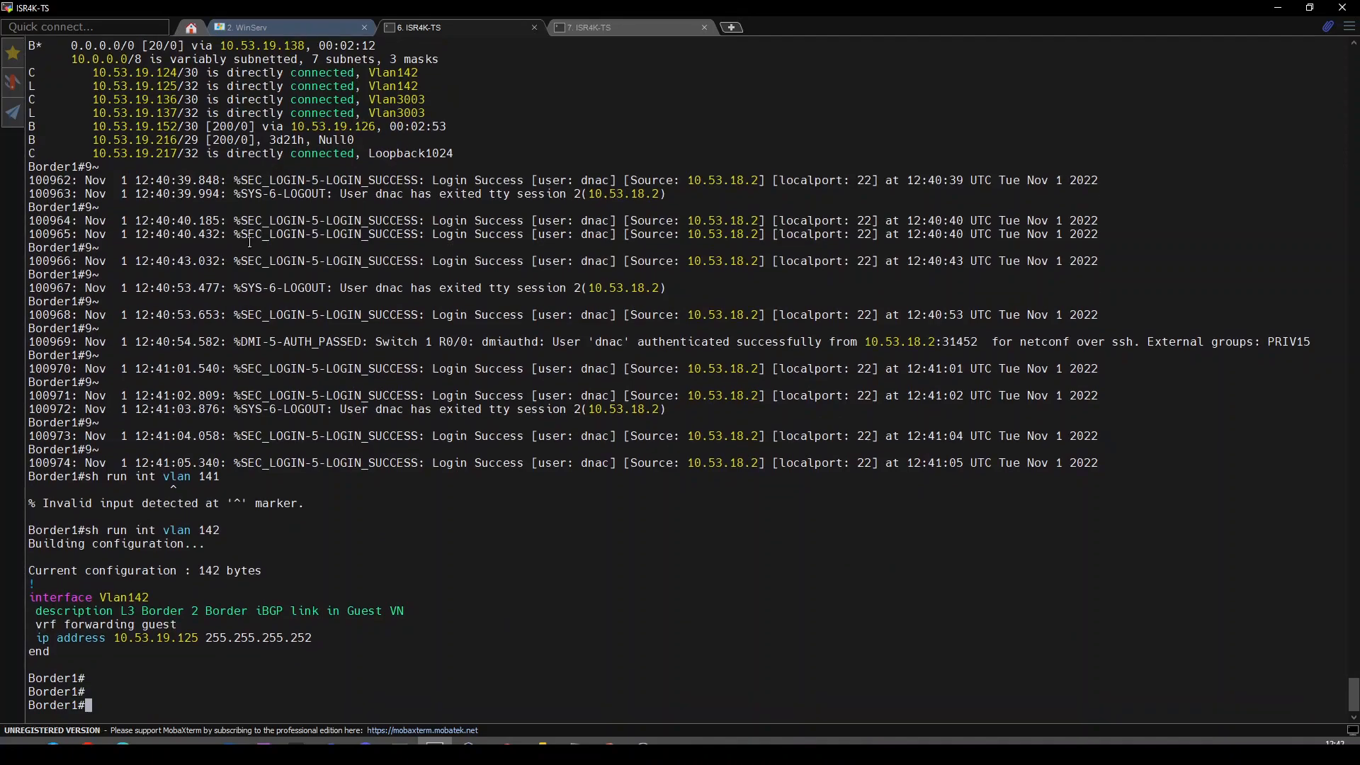
double_click(159, 637)
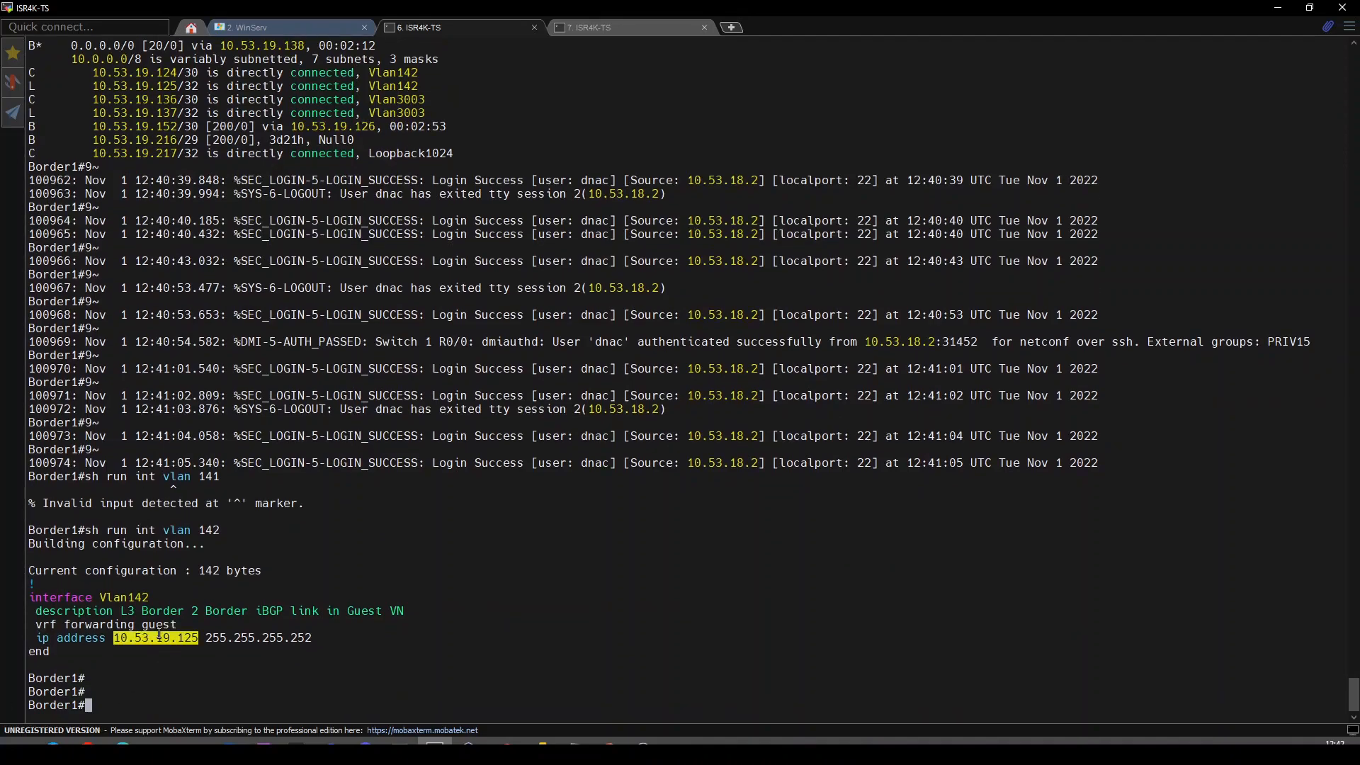
double_click(90, 624)
left_click(168, 623)
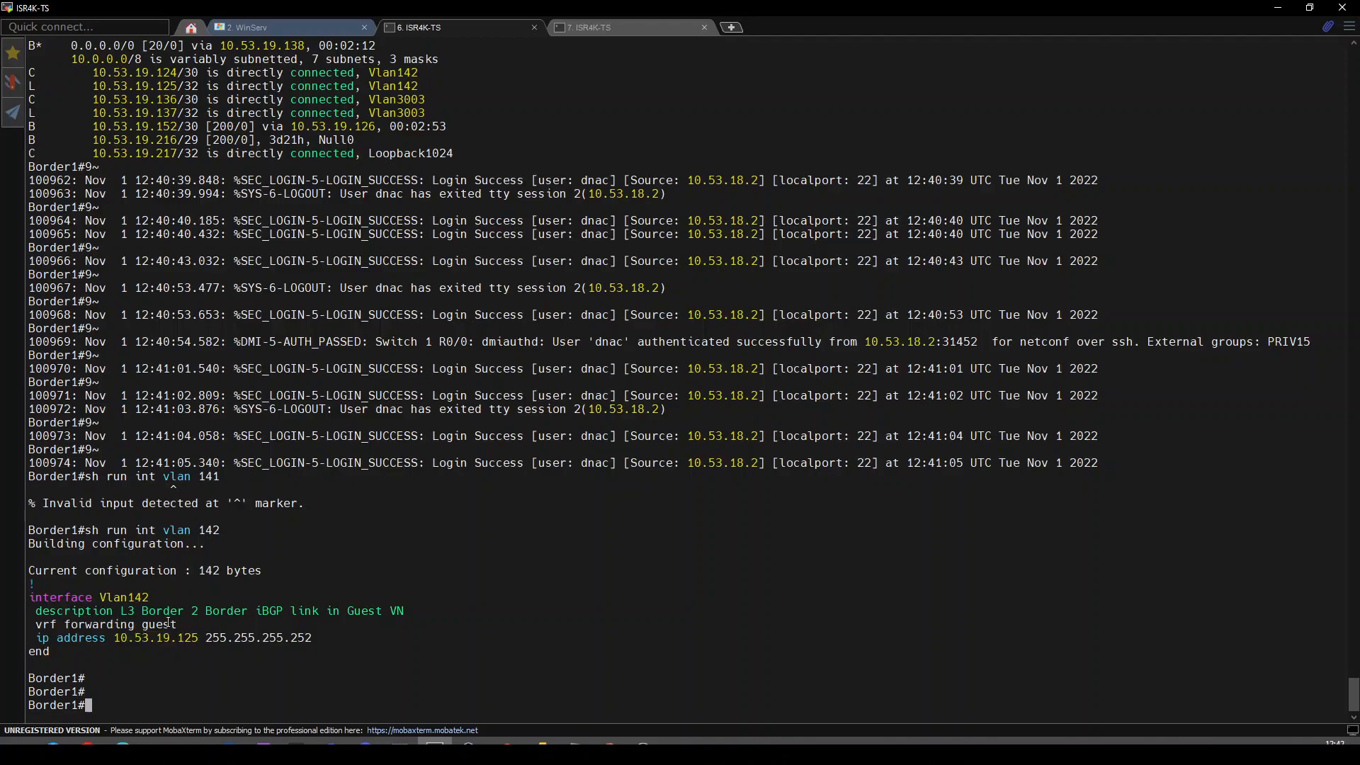
- Show the router BGP section of Border1's running configuration and examine neighbor 10.53.19.126 under VRF guest
type("sh run | se router bgp")
key("Return")
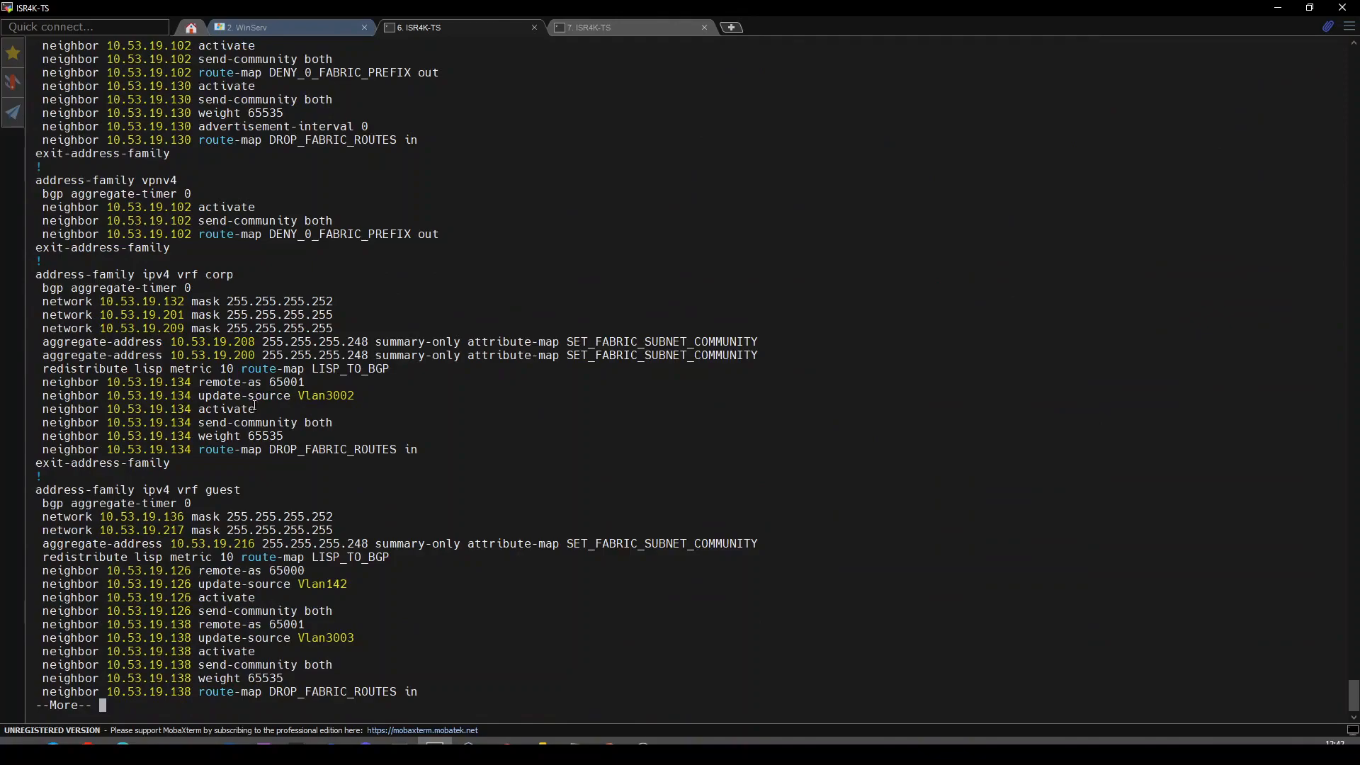
key("Return")
key("Return")
key("Return")
key("Return")
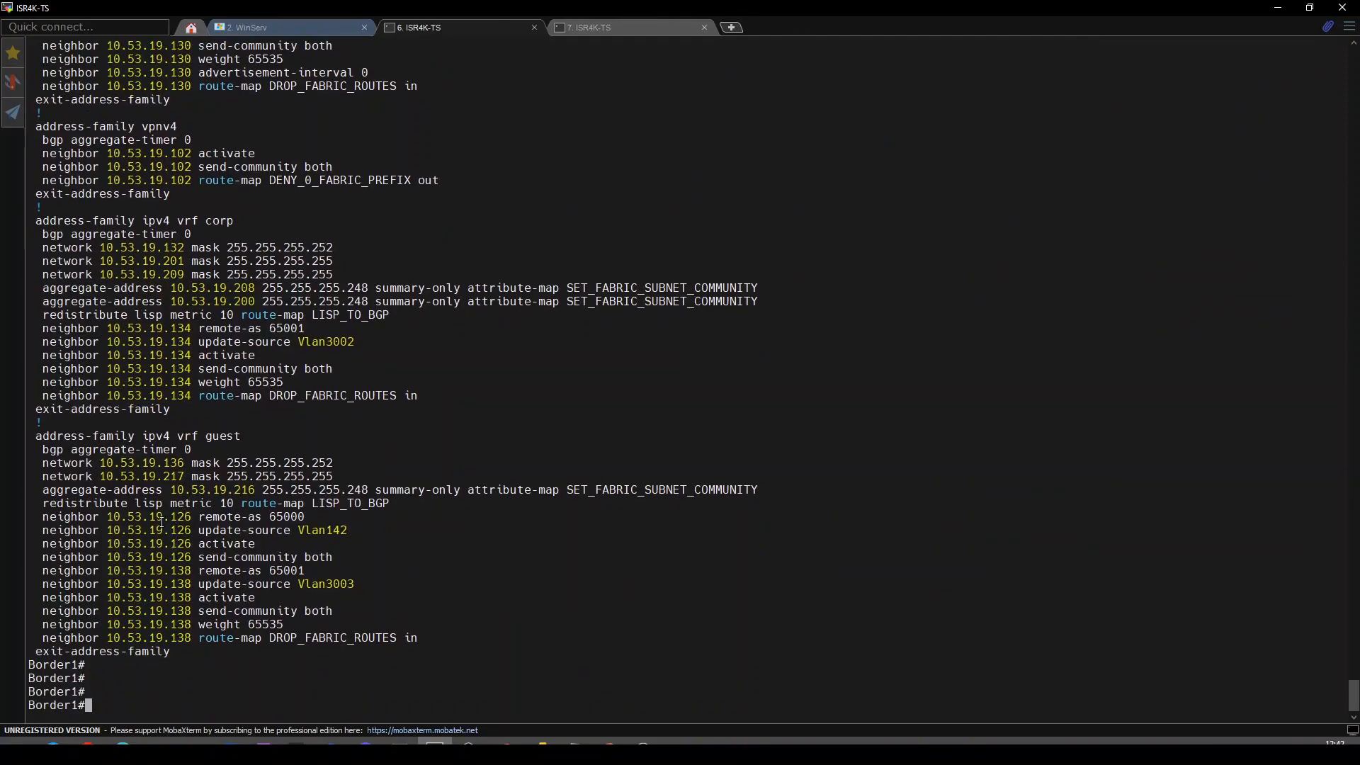
left_click_drag(44, 518, 361, 554)
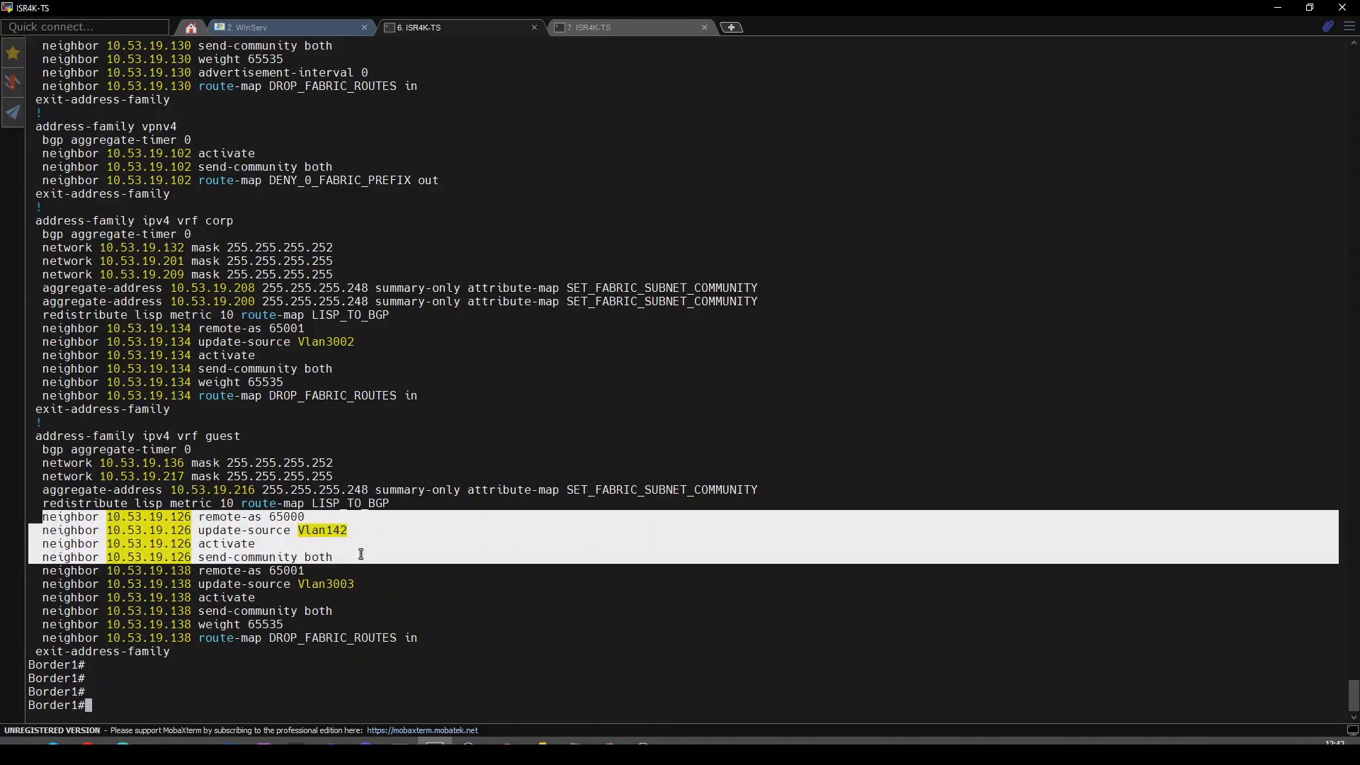
- Show Border1's BGP VPNv4 table for VRF guest and compare the two next hops of the default route
type("sh ip bgp vpn")
key("Tab")
type("v4 vr")
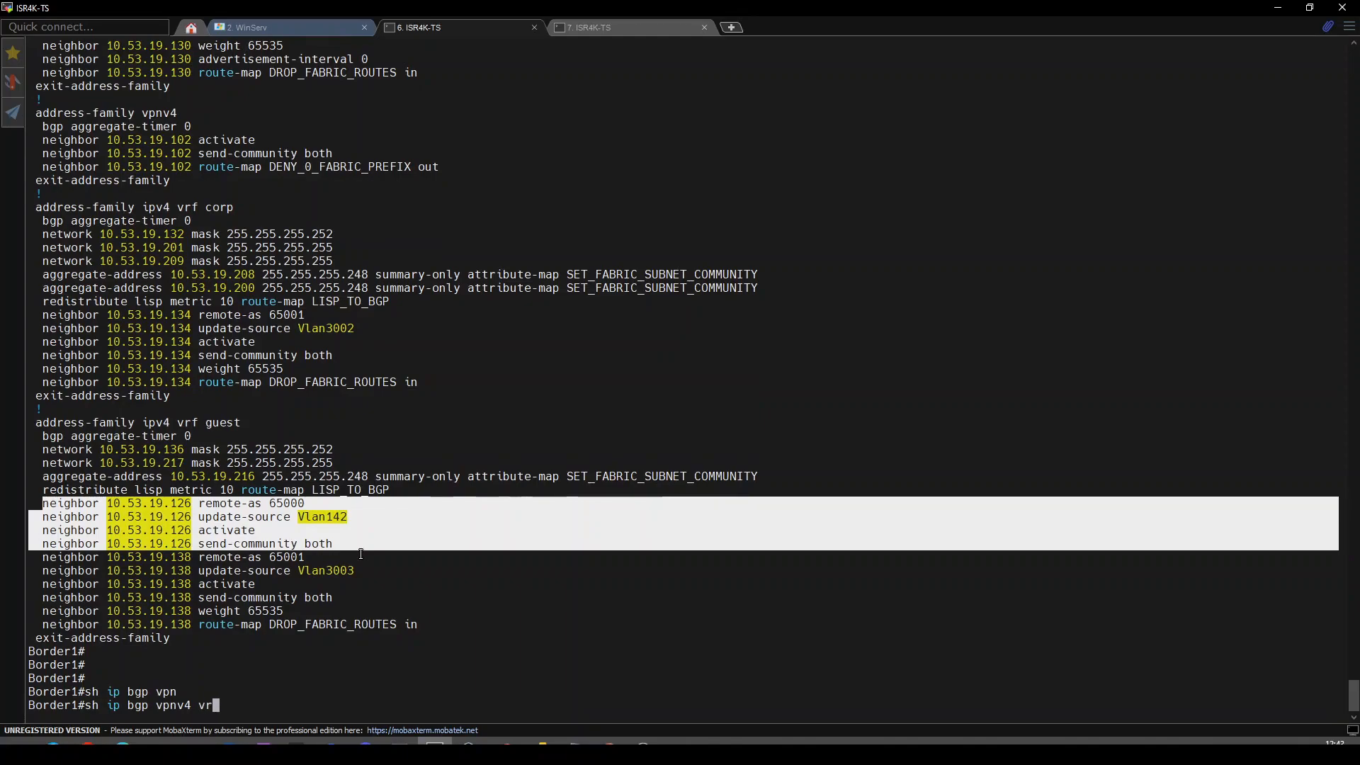
type("f guest")
key("Return")
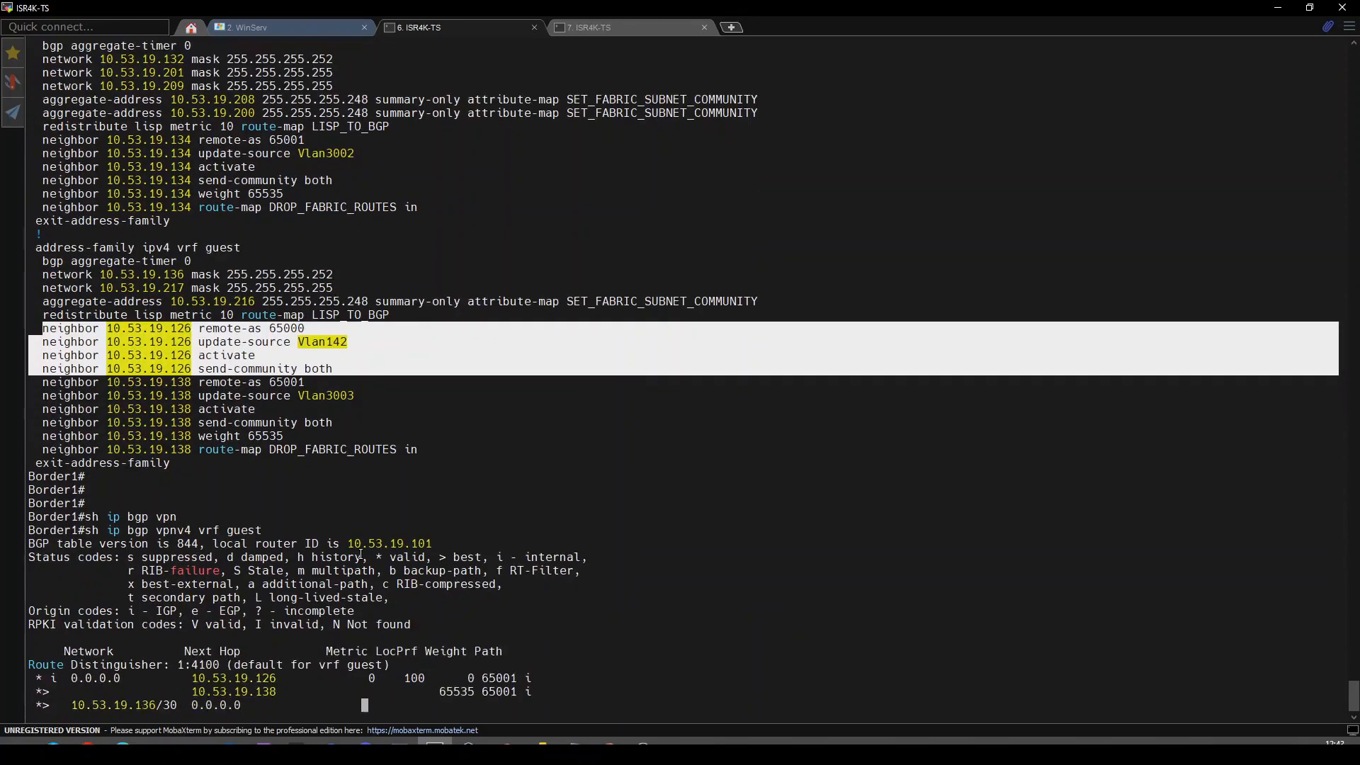
key("Return")
key("Return")
key("Return")
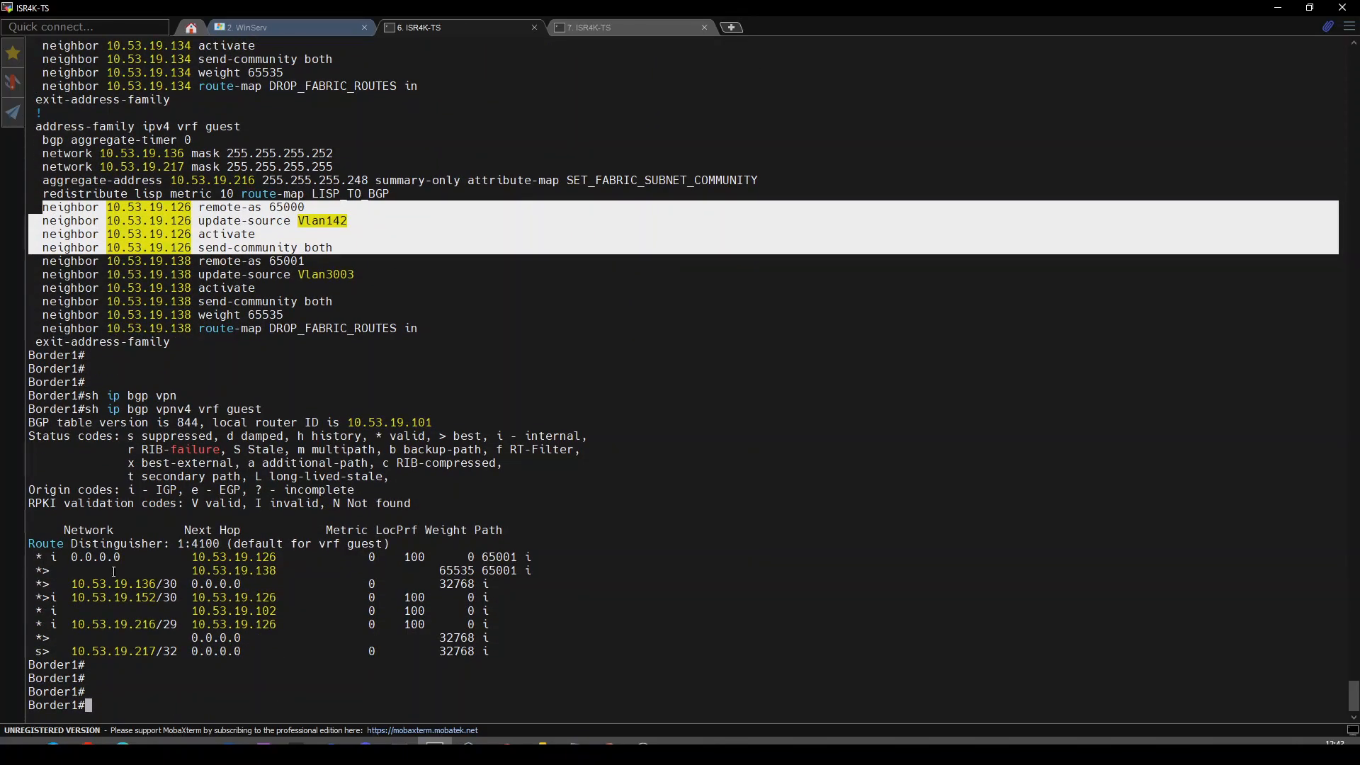
left_click(87, 557)
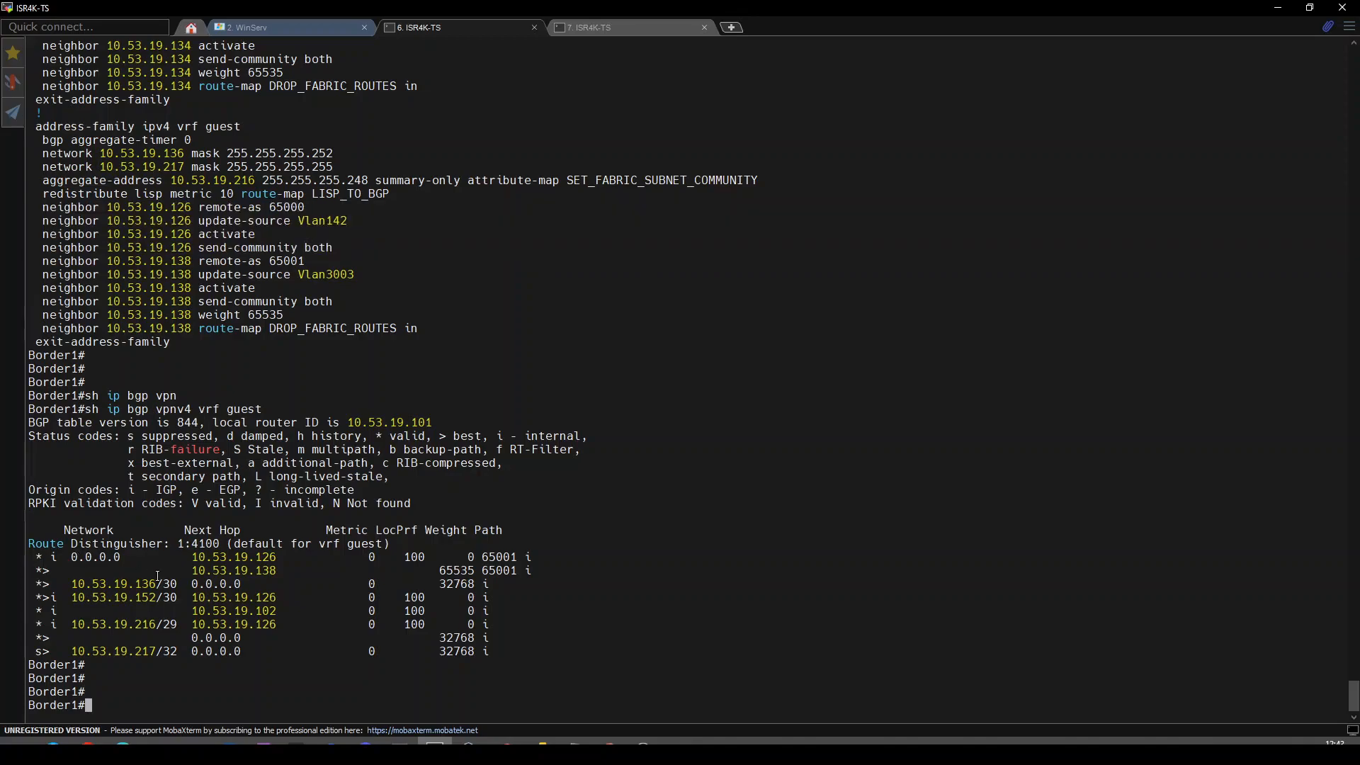
left_click_drag(191, 570, 271, 571)
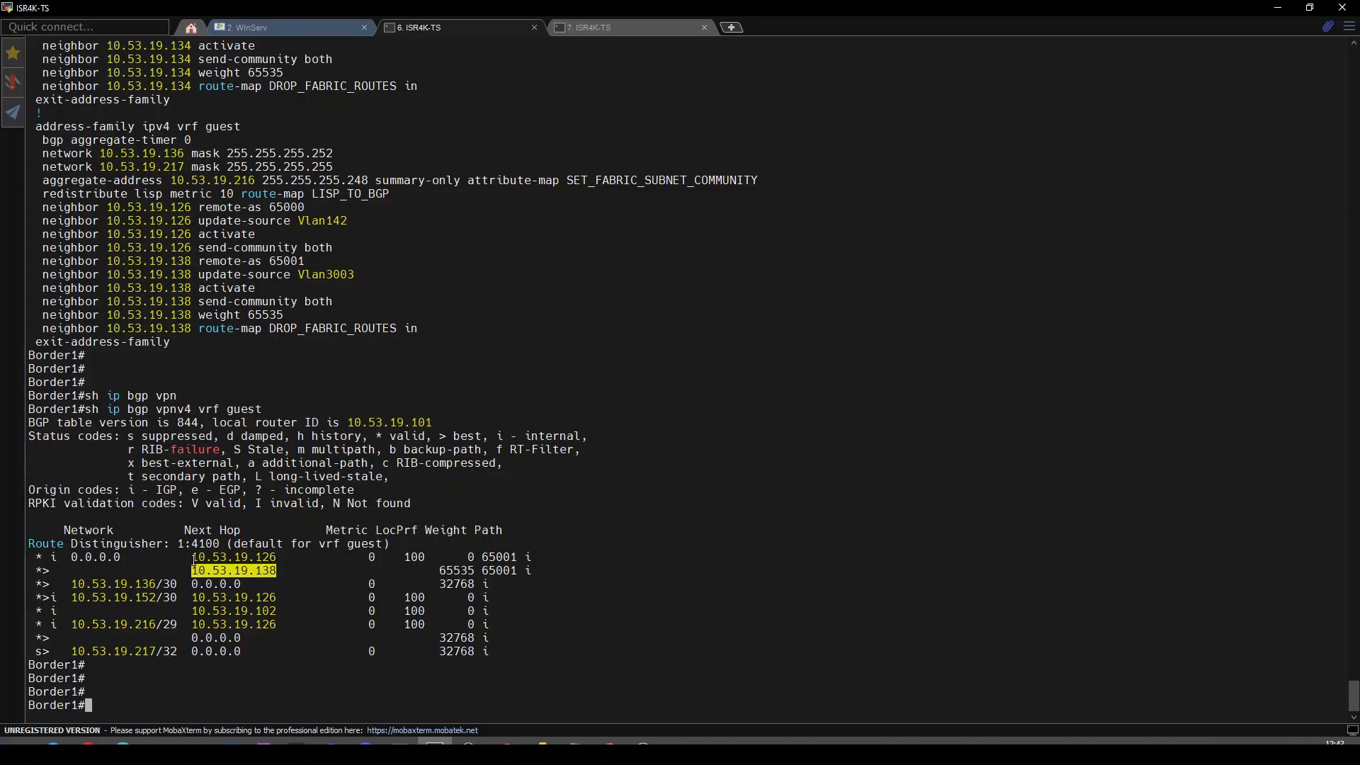
left_click_drag(192, 557, 275, 559)
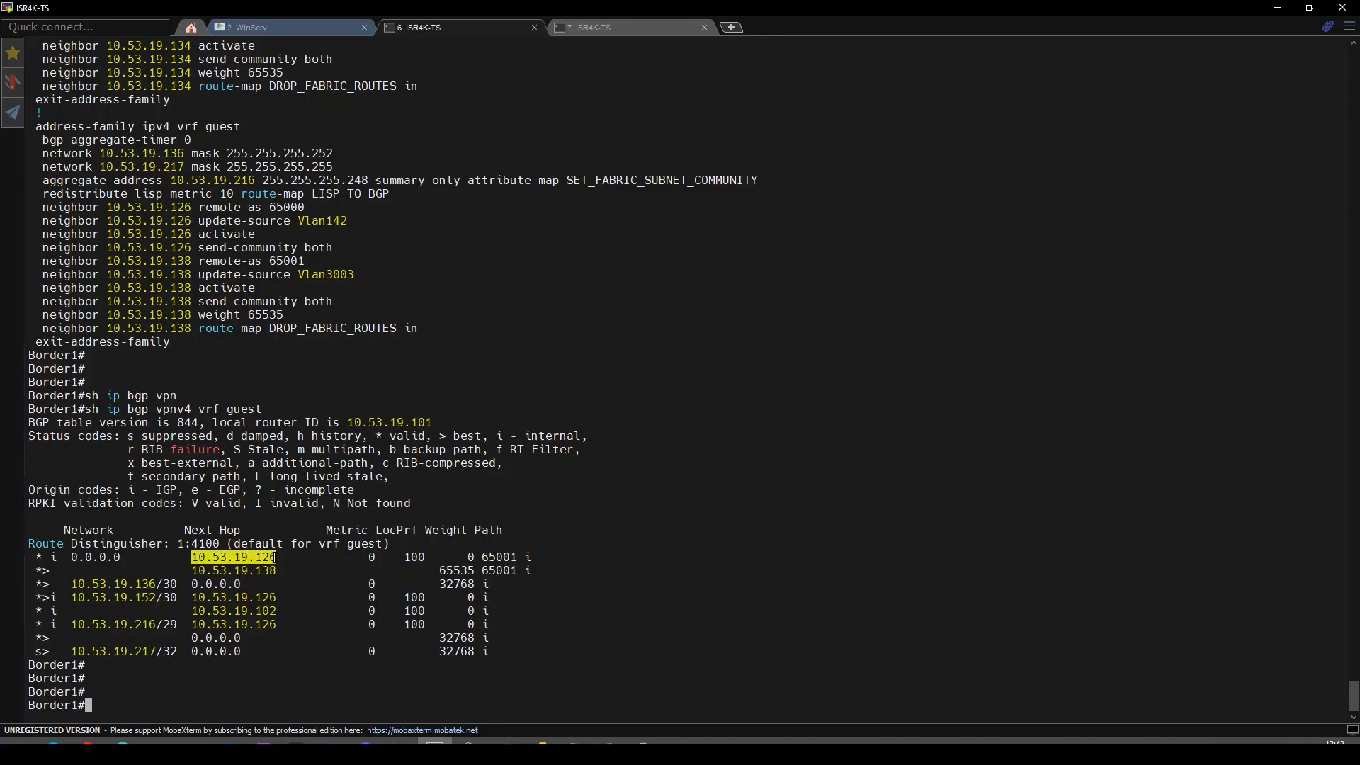
- Reuse Border1's BGP command on Border2 to show the VRF guest summary and check both neighbors
left_click(625, 27)
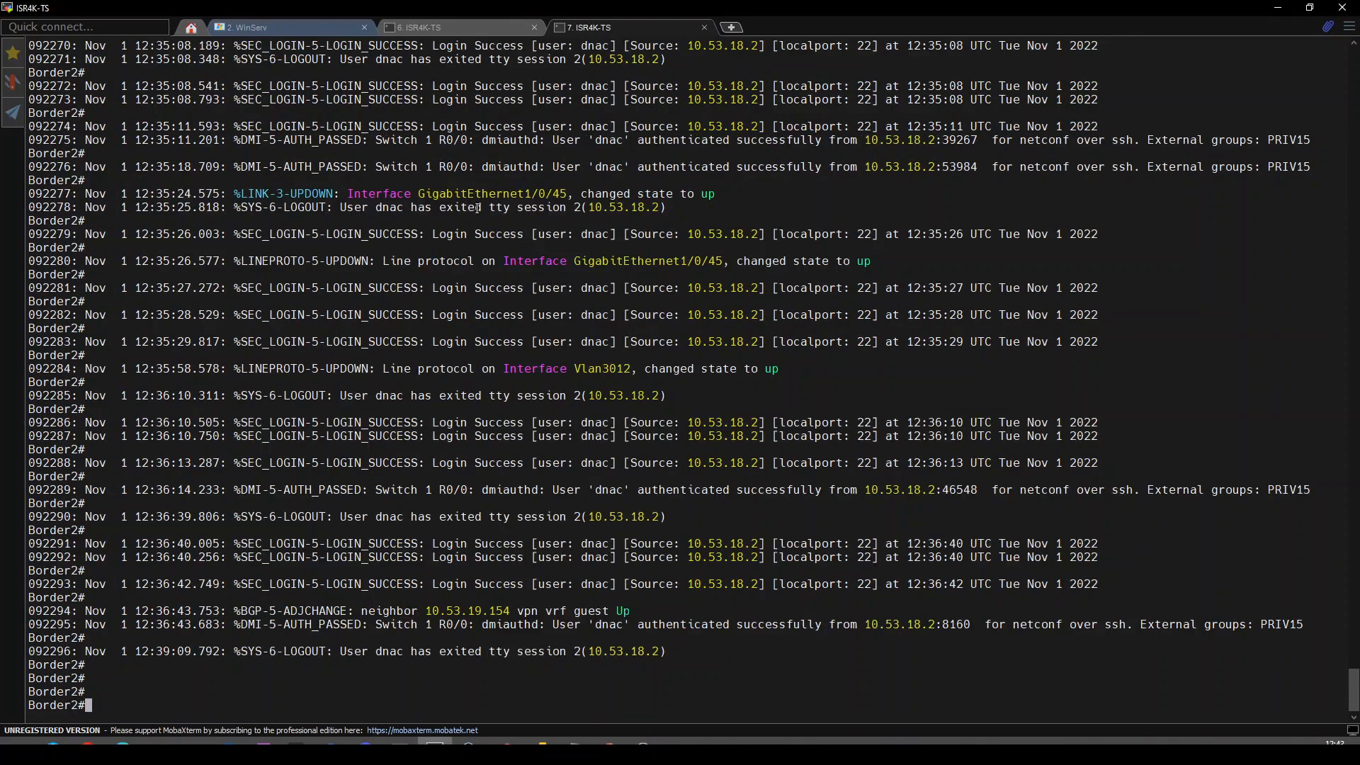
left_click(474, 26)
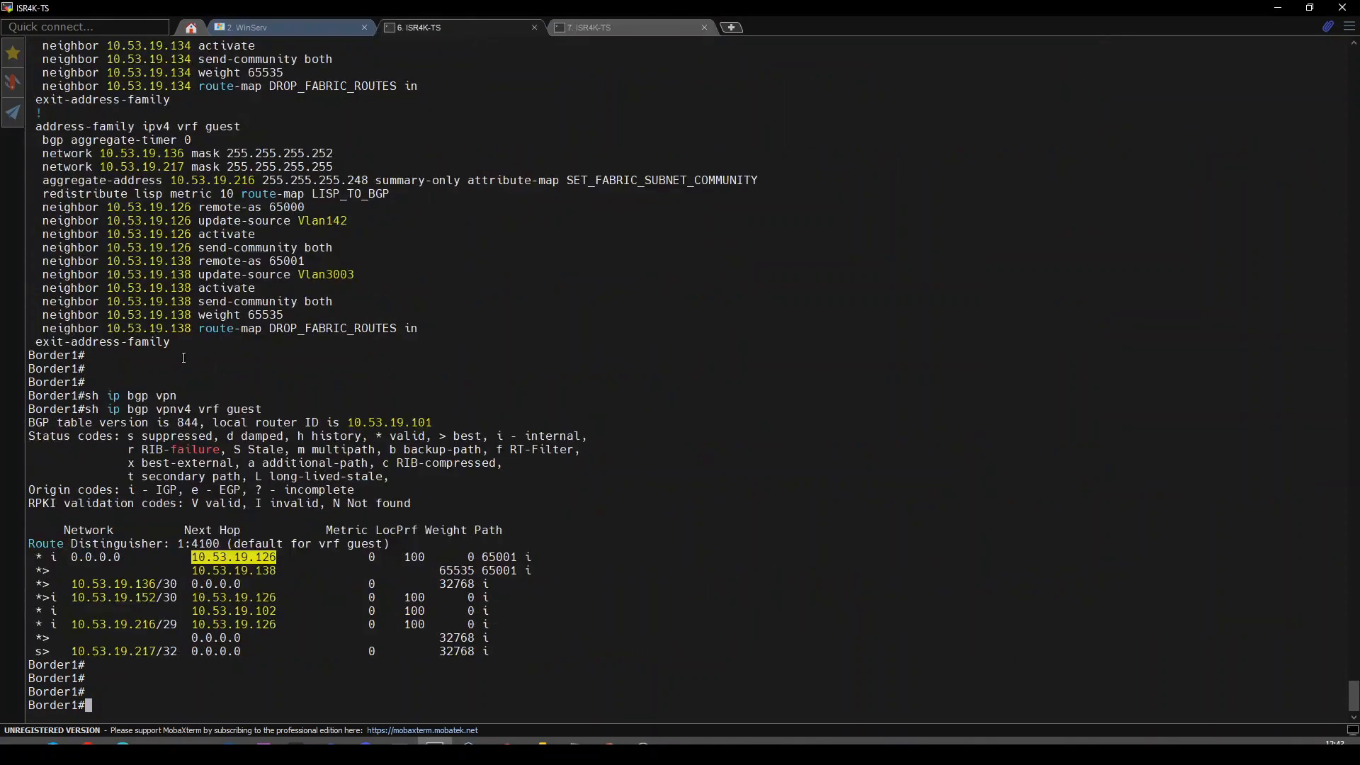
left_click_drag(84, 409, 262, 409)
key("ctrl+c")
left_click(603, 28)
right_click(482, 286)
type("summ")
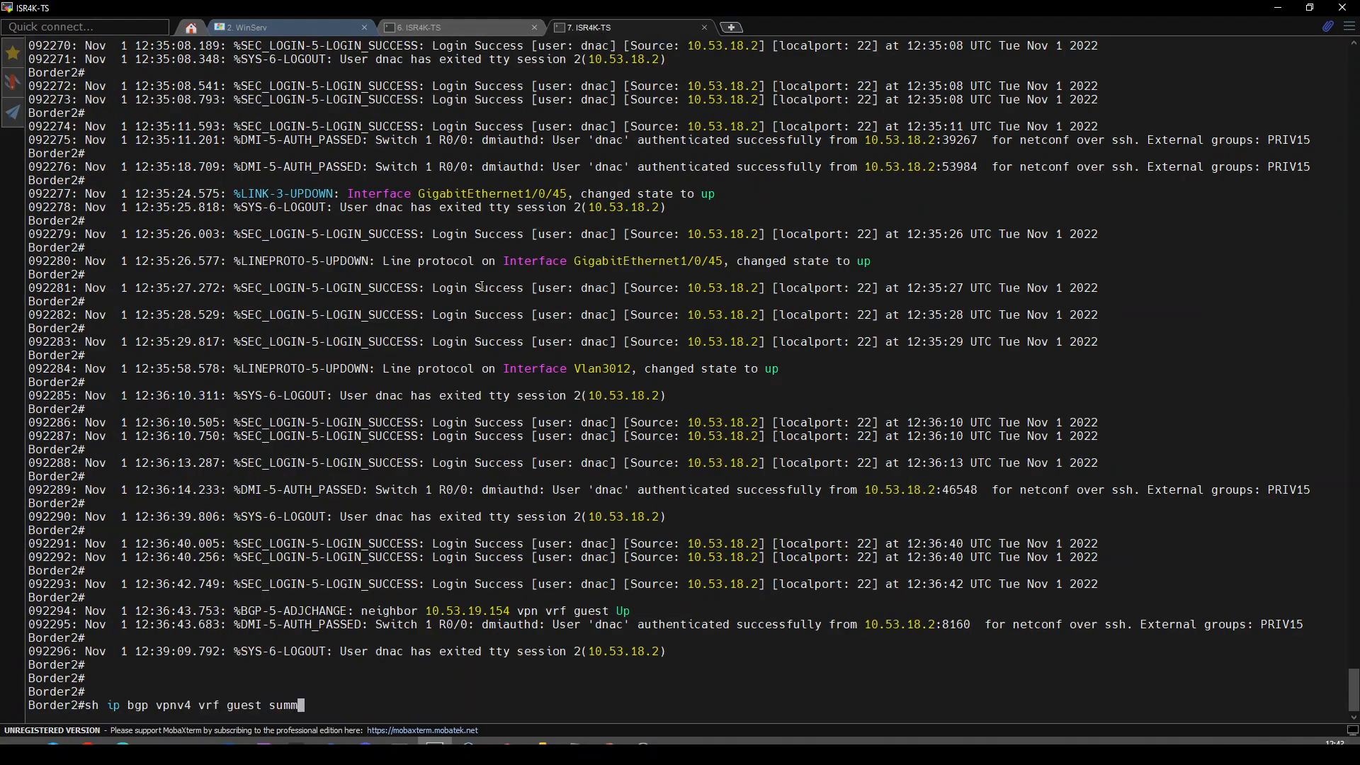
key("Return")
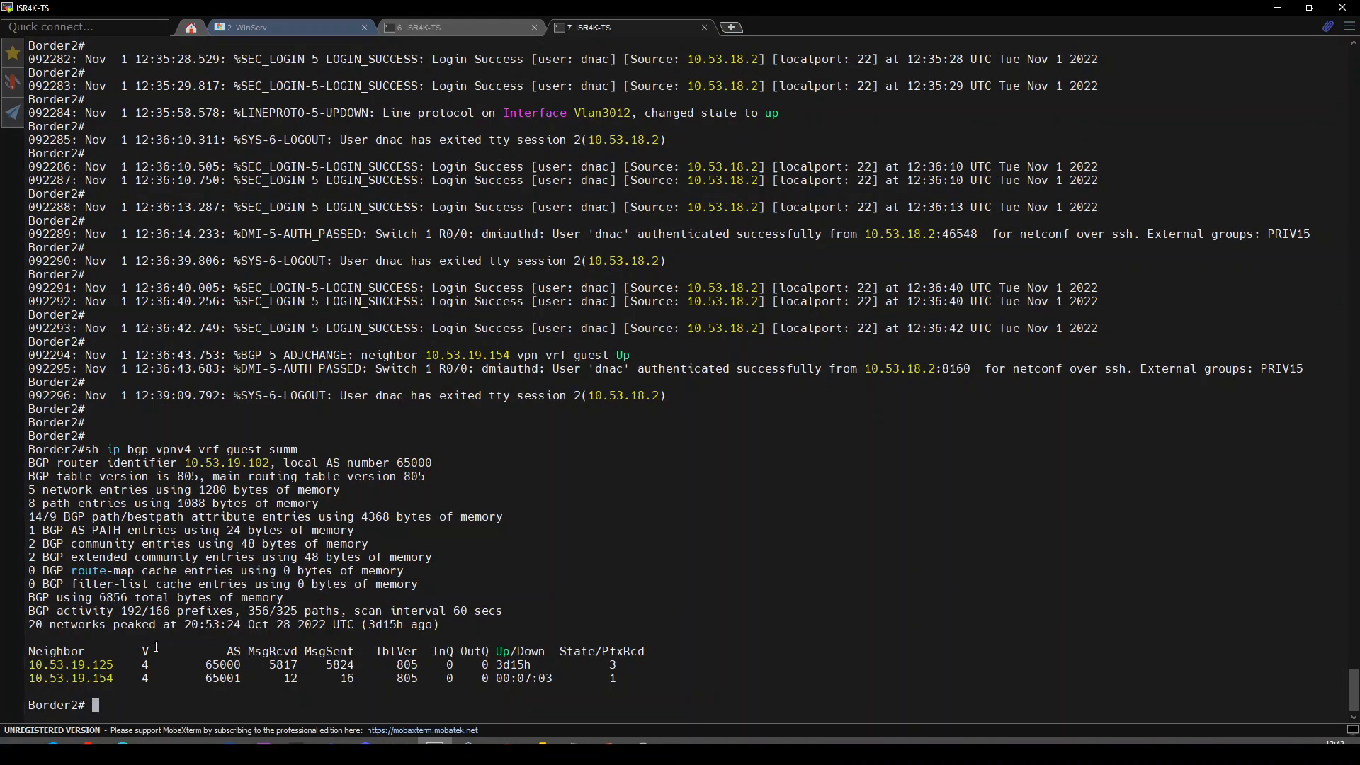
key("BackSpace")
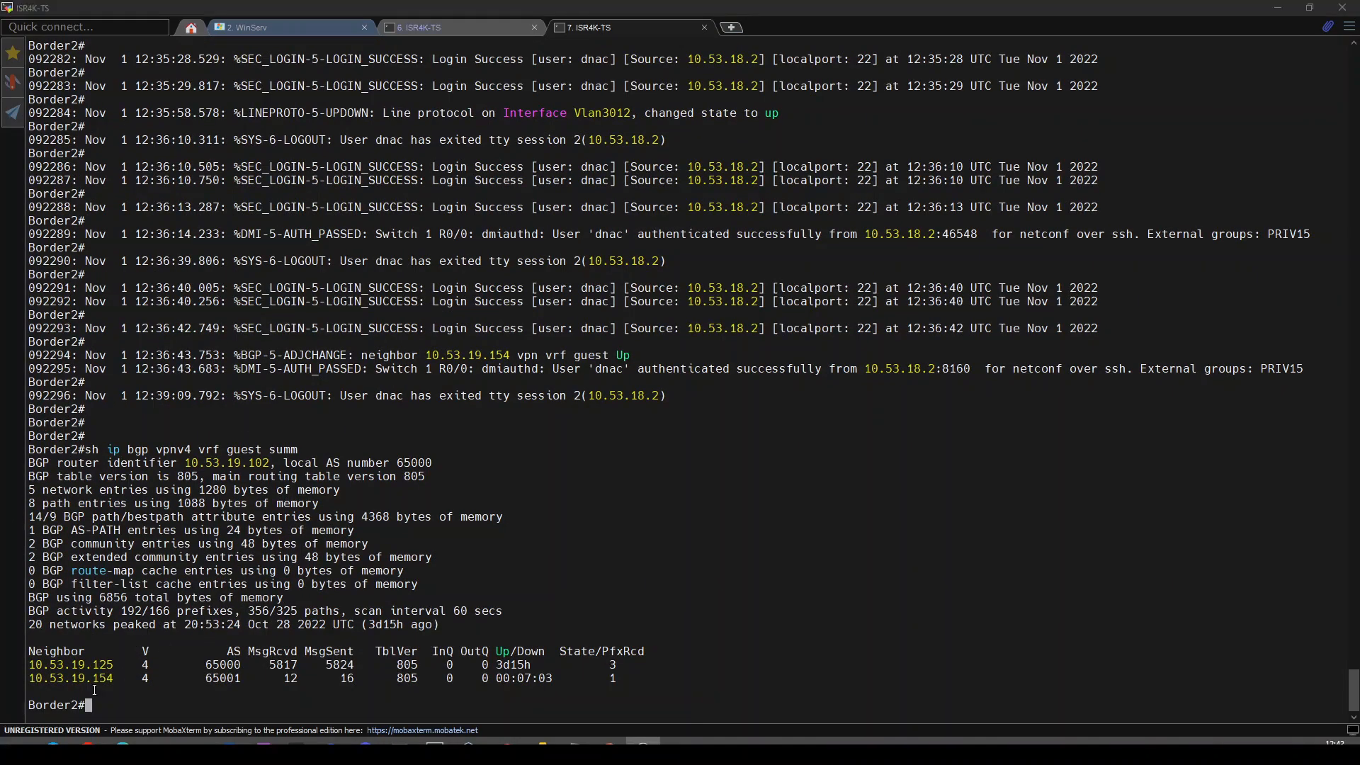
double_click(80, 678)
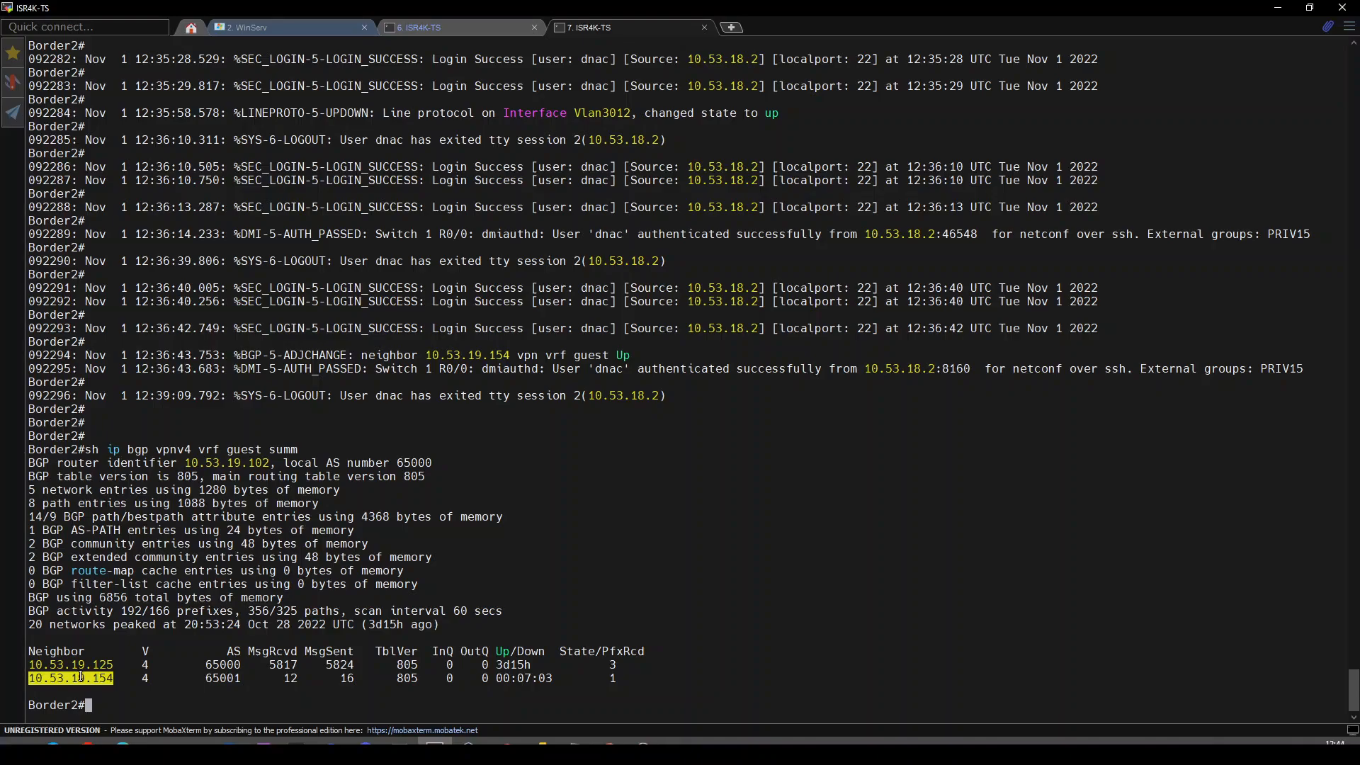
double_click(94, 664)
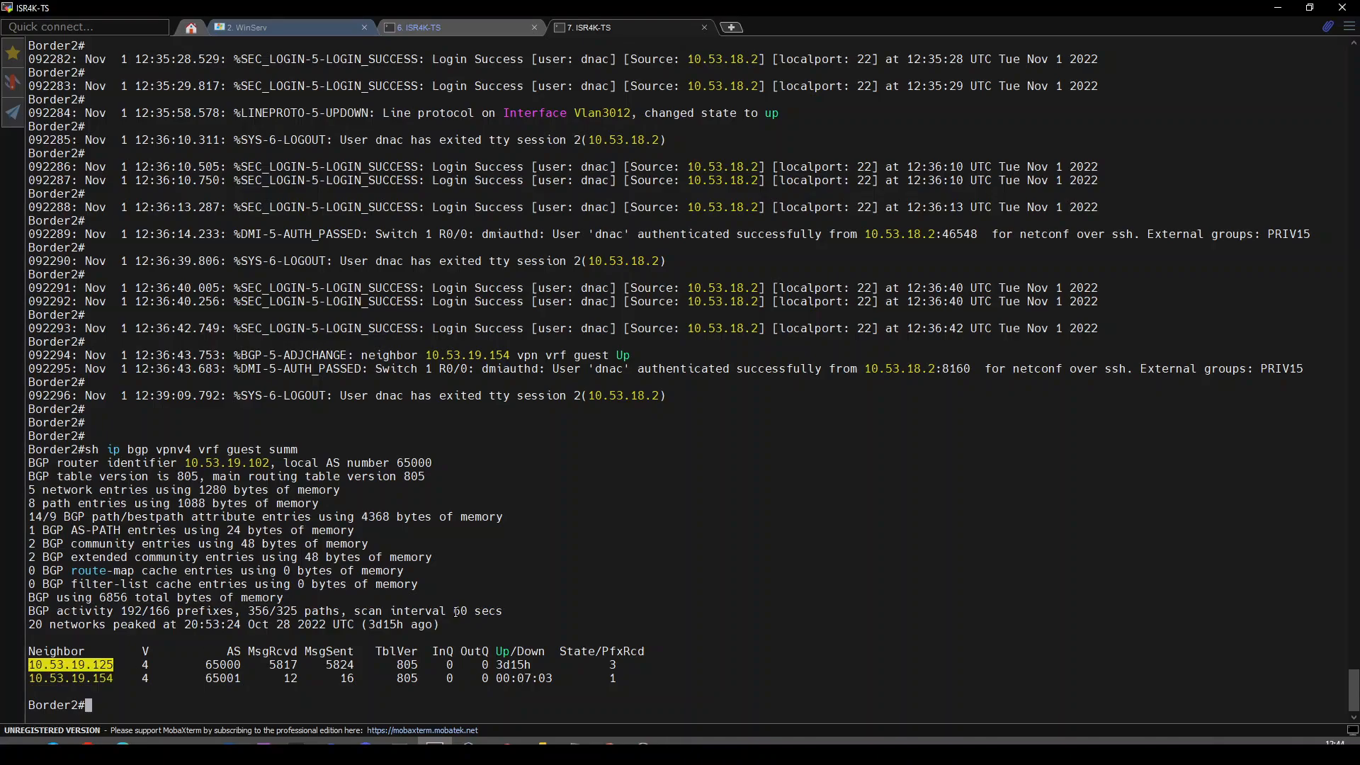
- Show Border2's running configuration for interface VLAN 142 and its router BGP section, examining neighbor 10.53.19.125 under VRF guest
type("sh run int vlan 142")
key("Return")
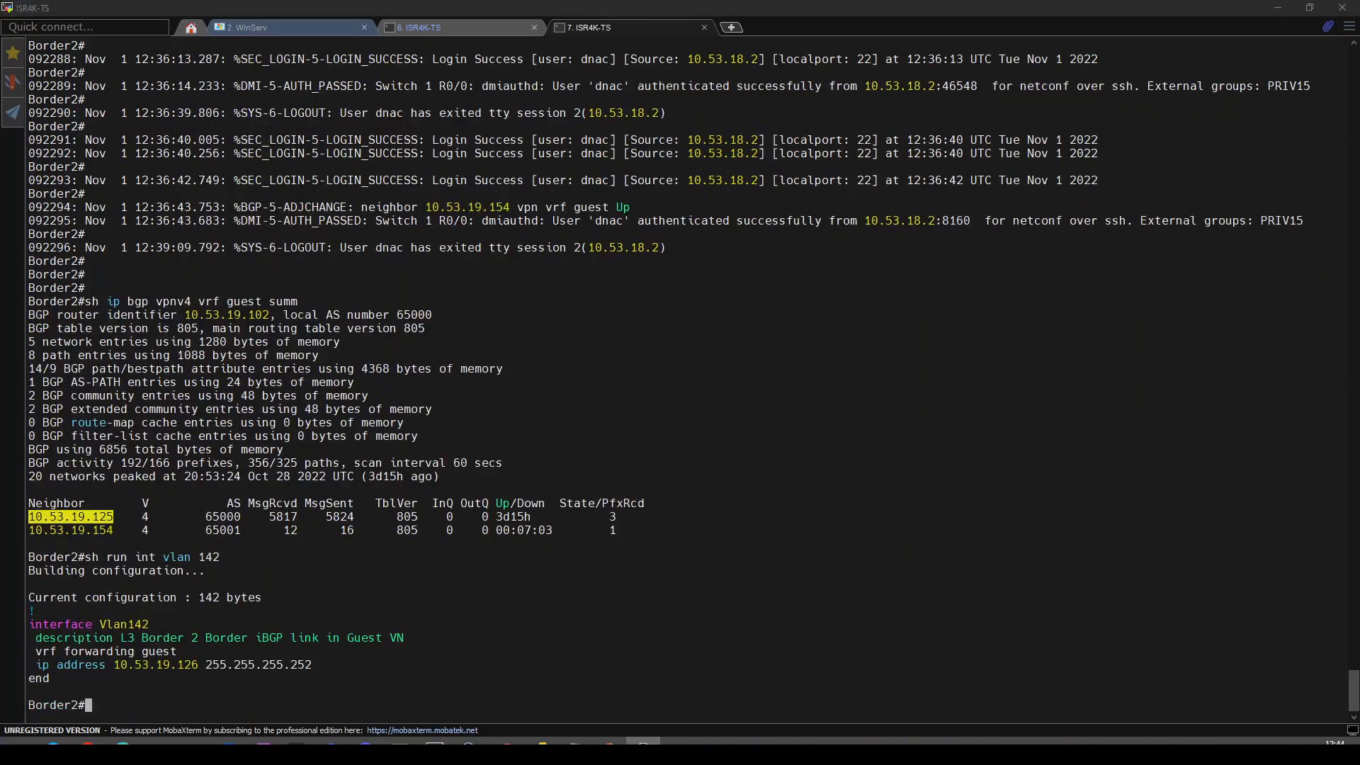
type("sh")
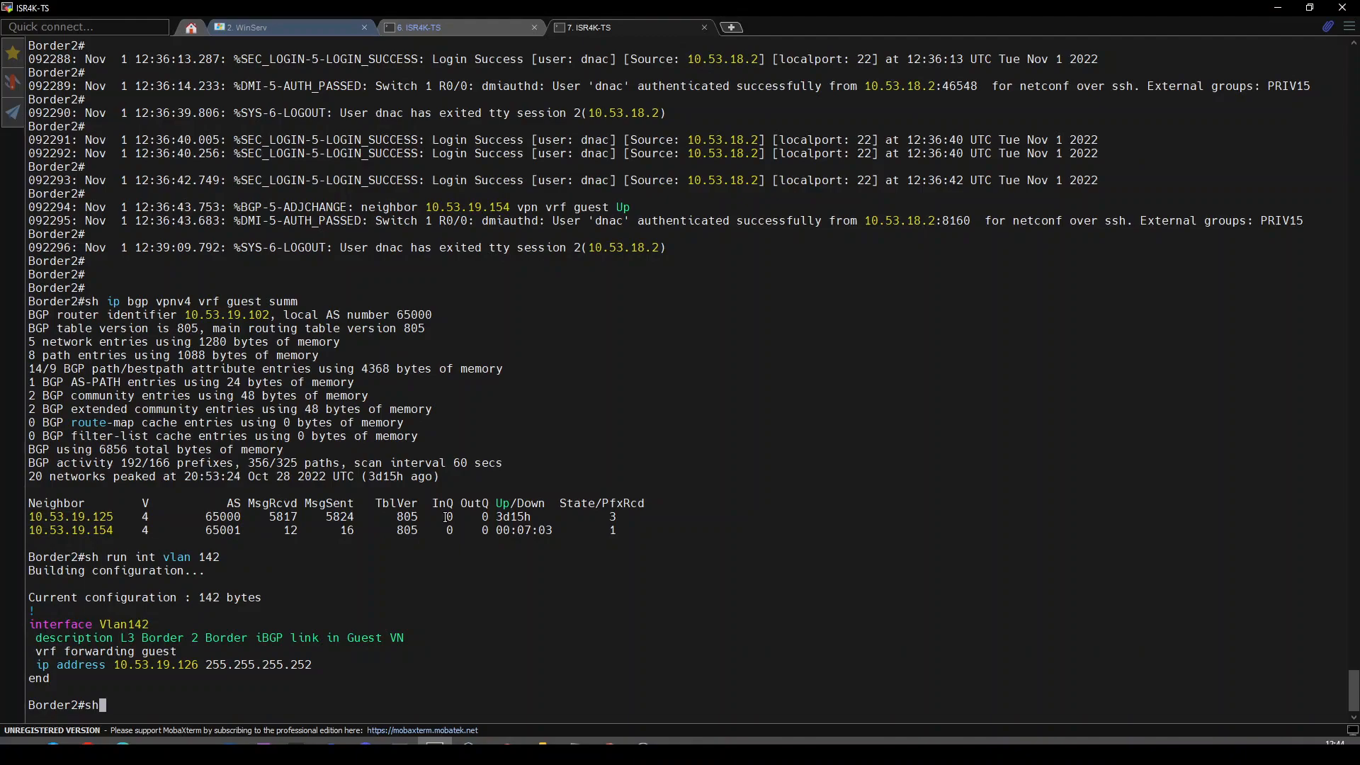
type(" run | se router bgp")
key("Return")
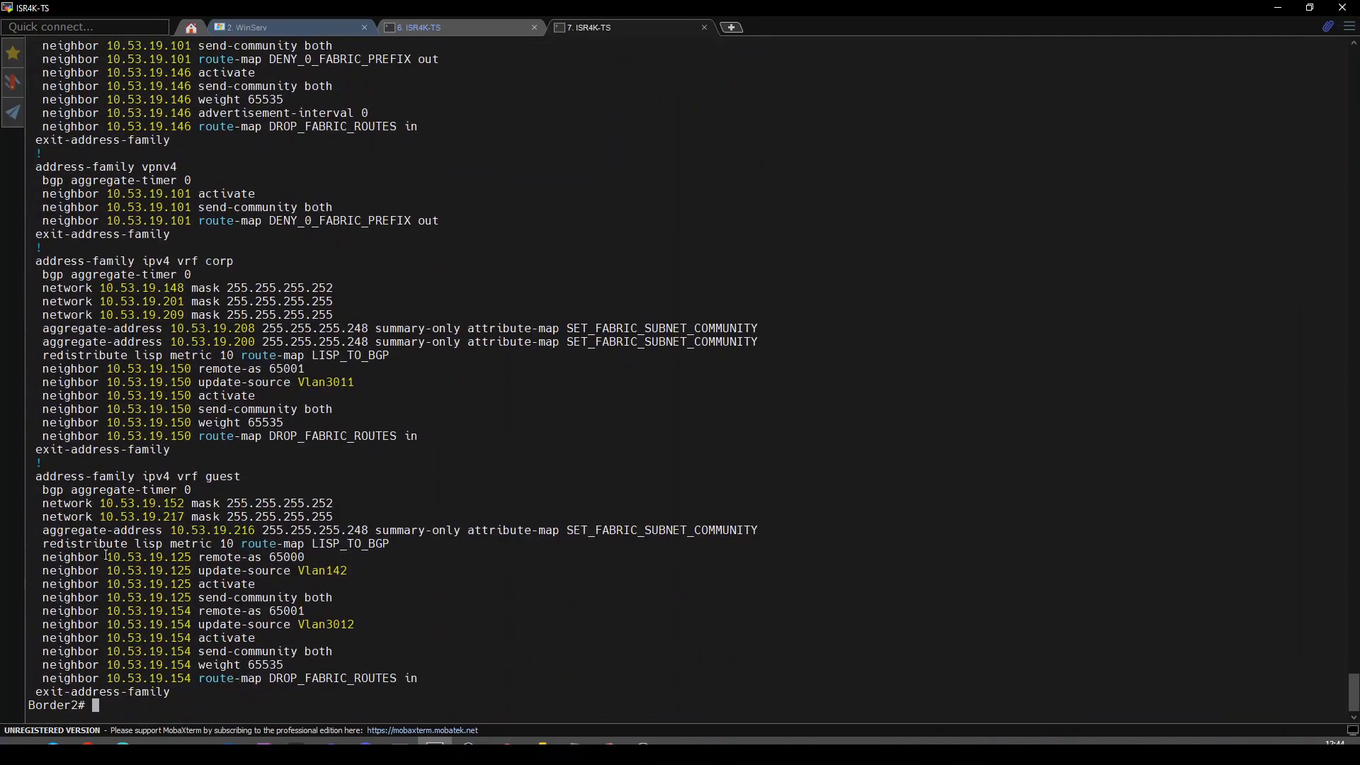
left_click_drag(44, 559, 340, 597)
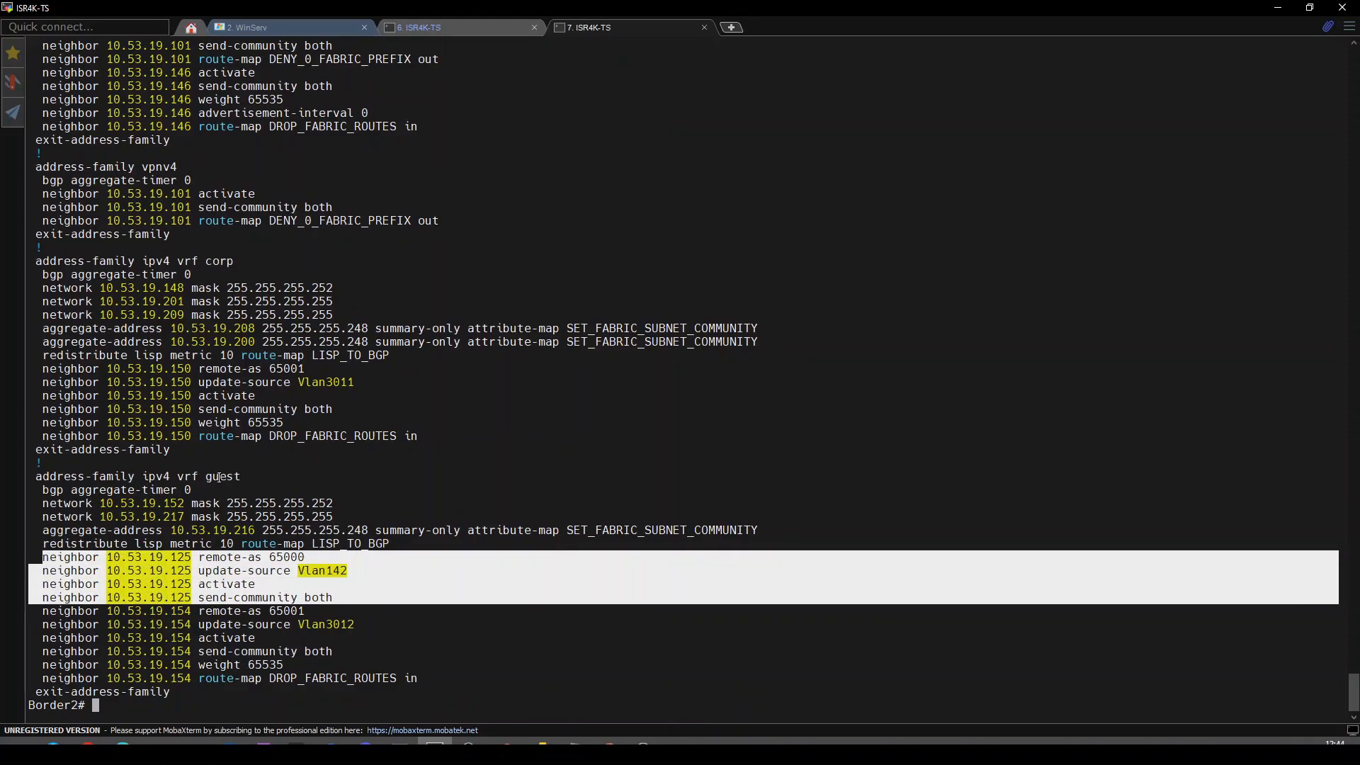
left_click(107, 560)
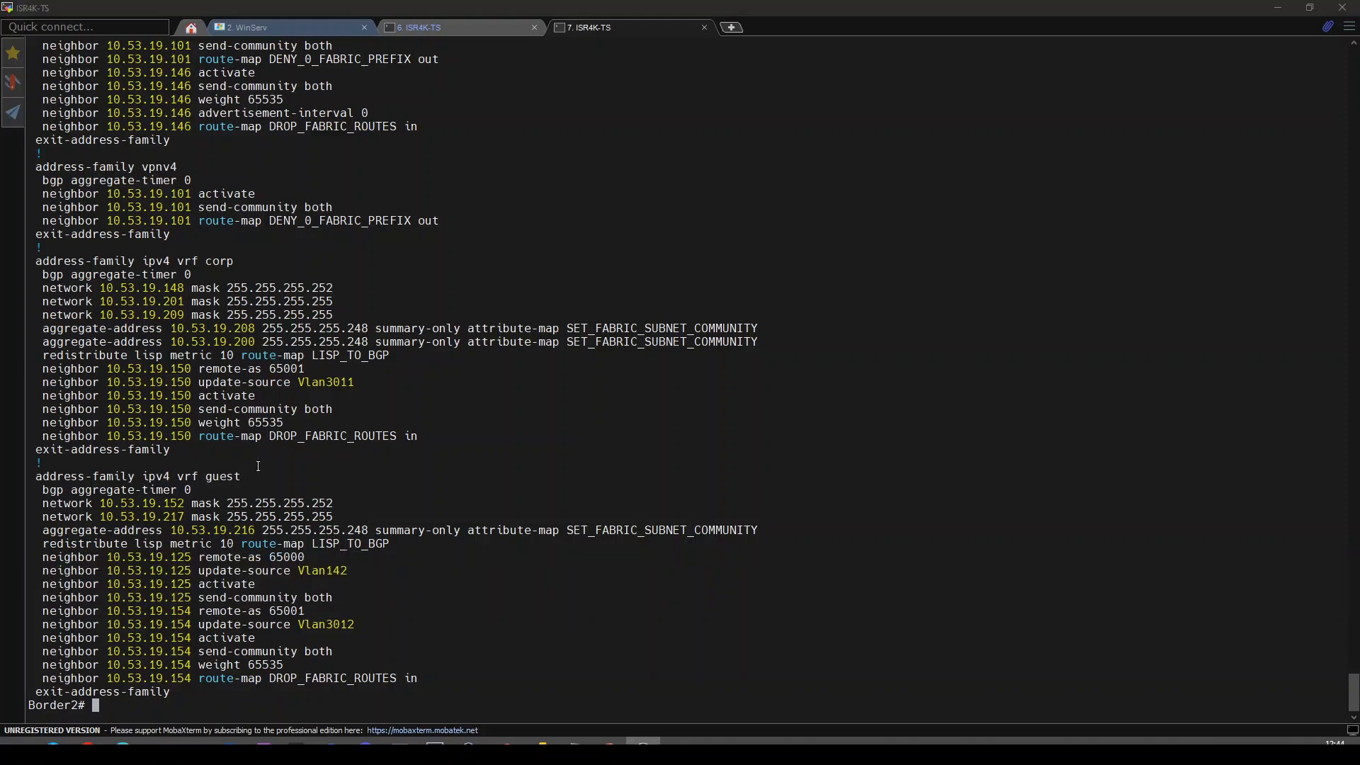
- Show Border2's IP routing table for VRF guest and check the next hop of the default route
type("sh ip ")
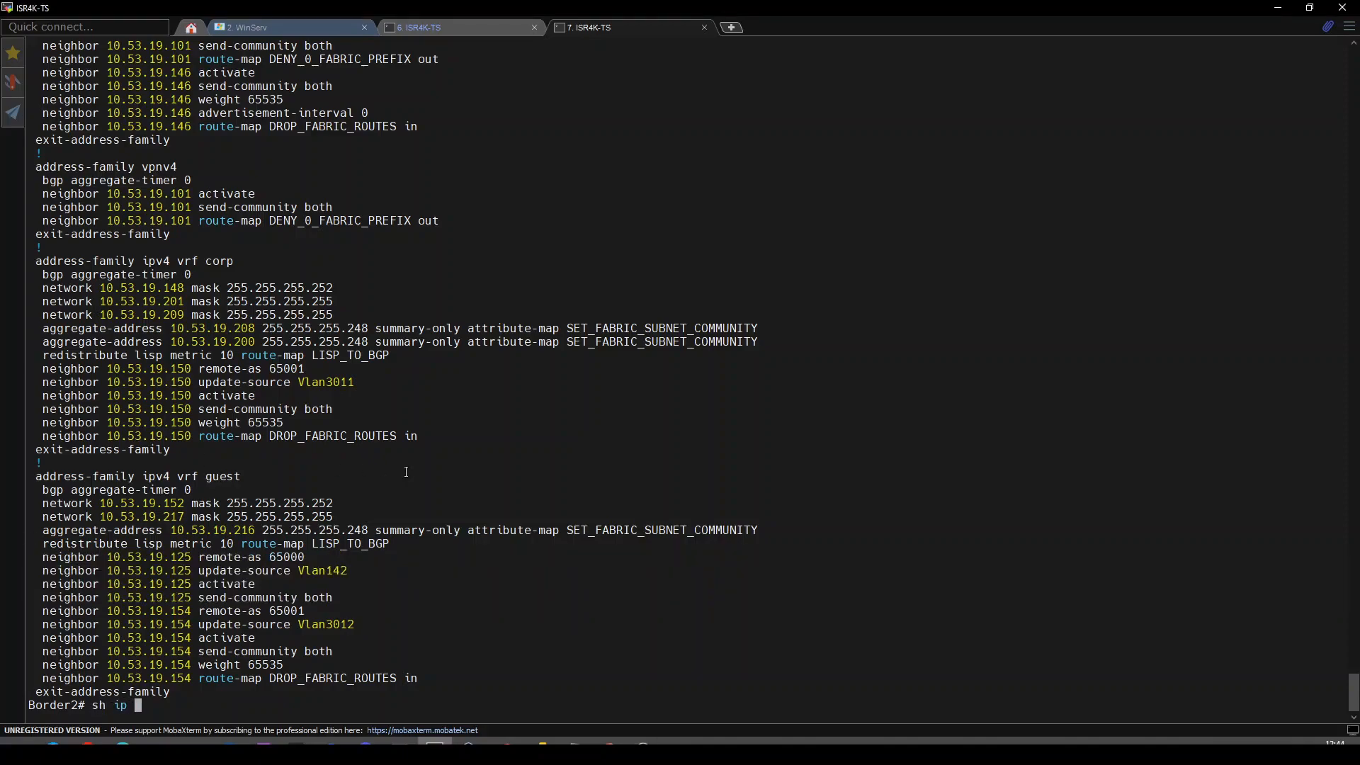
type("route vrf guest")
key("Return")
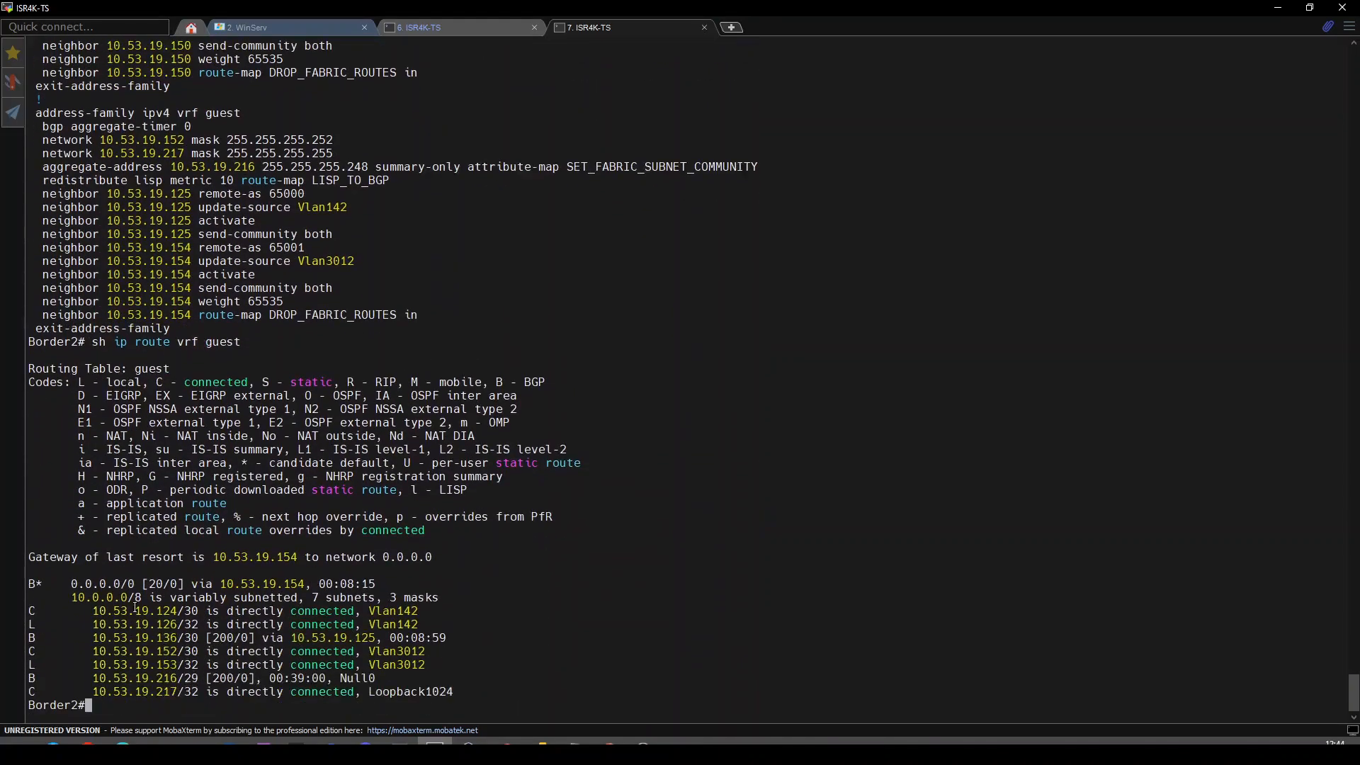
double_click(103, 582)
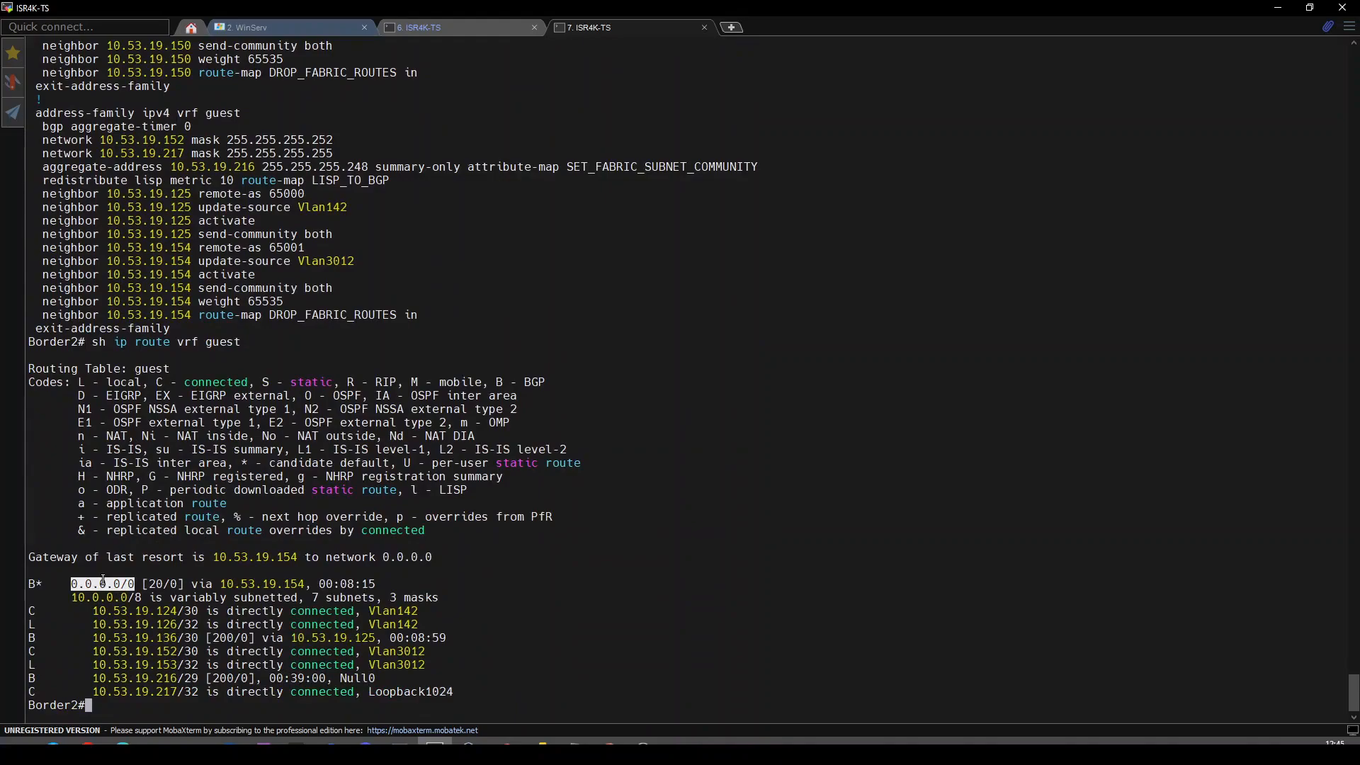
double_click(255, 582)
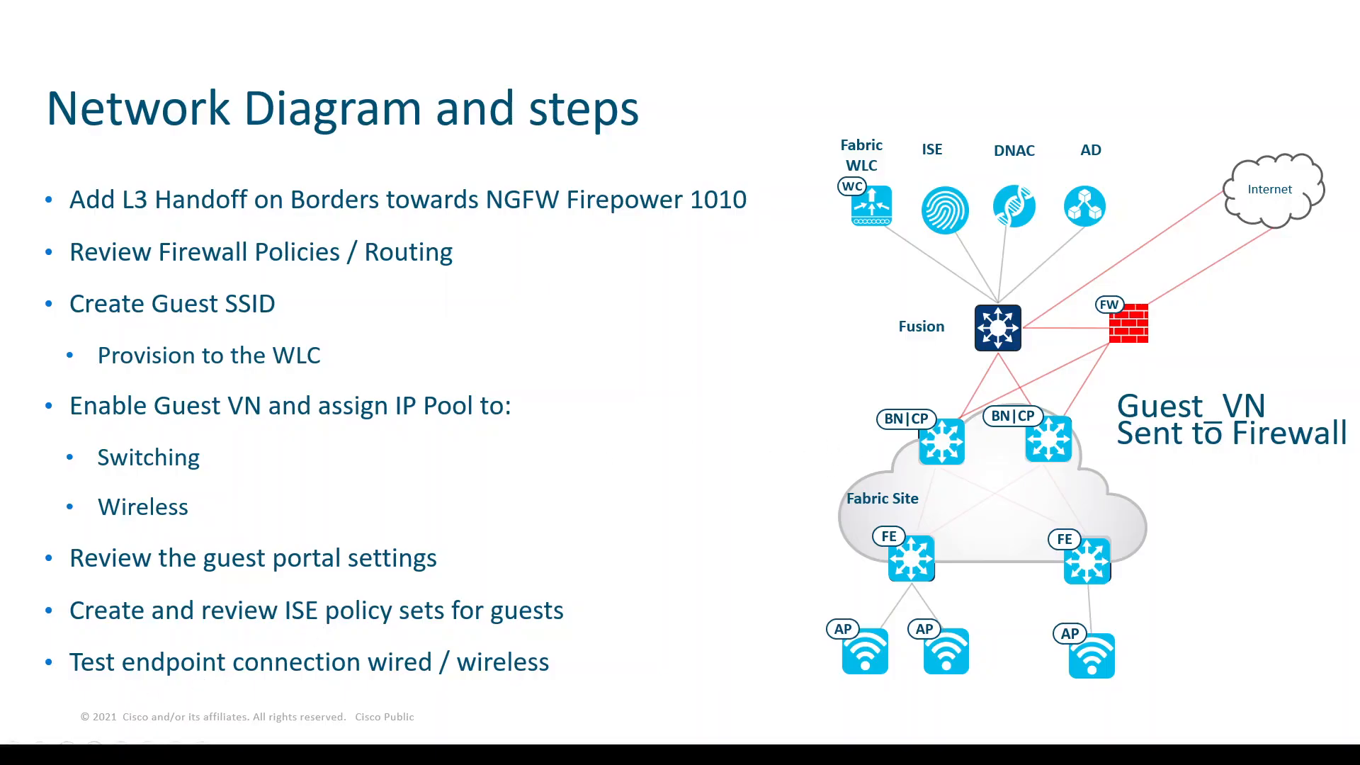
- Switch to Cisco DNA Center and open the wireless network settings to review the existing SSID
left_click(67, 747)
left_click(60, 618)
key("alt+Tab")
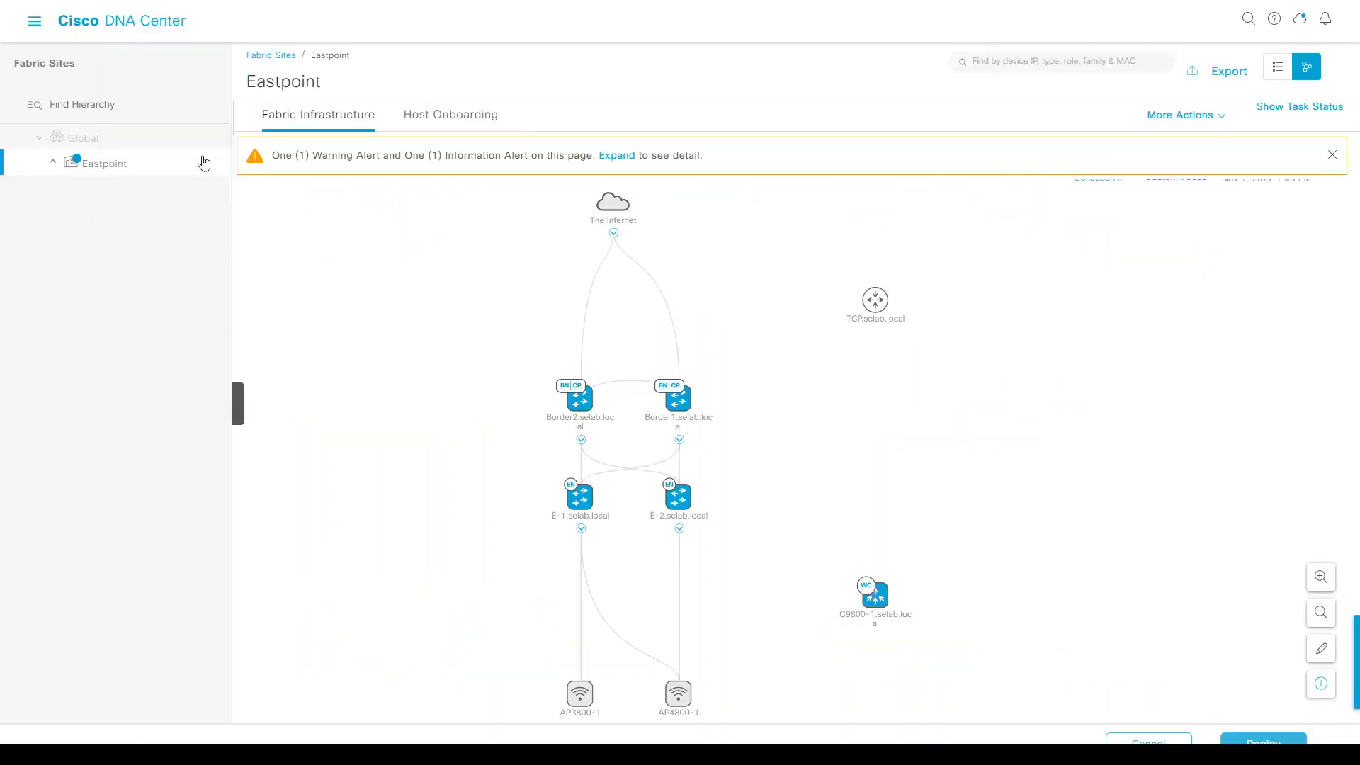
left_click(34, 23)
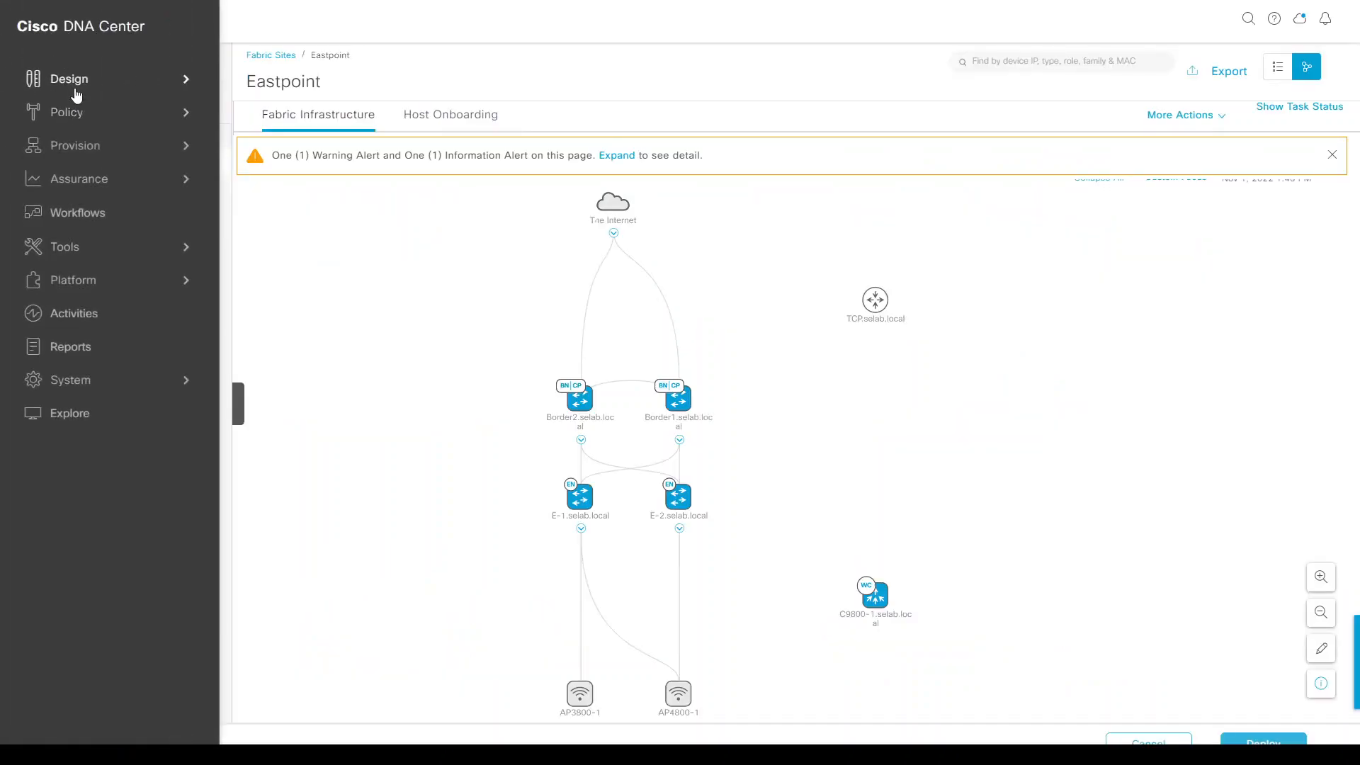
mouse_move(73, 84)
left_click(273, 109)
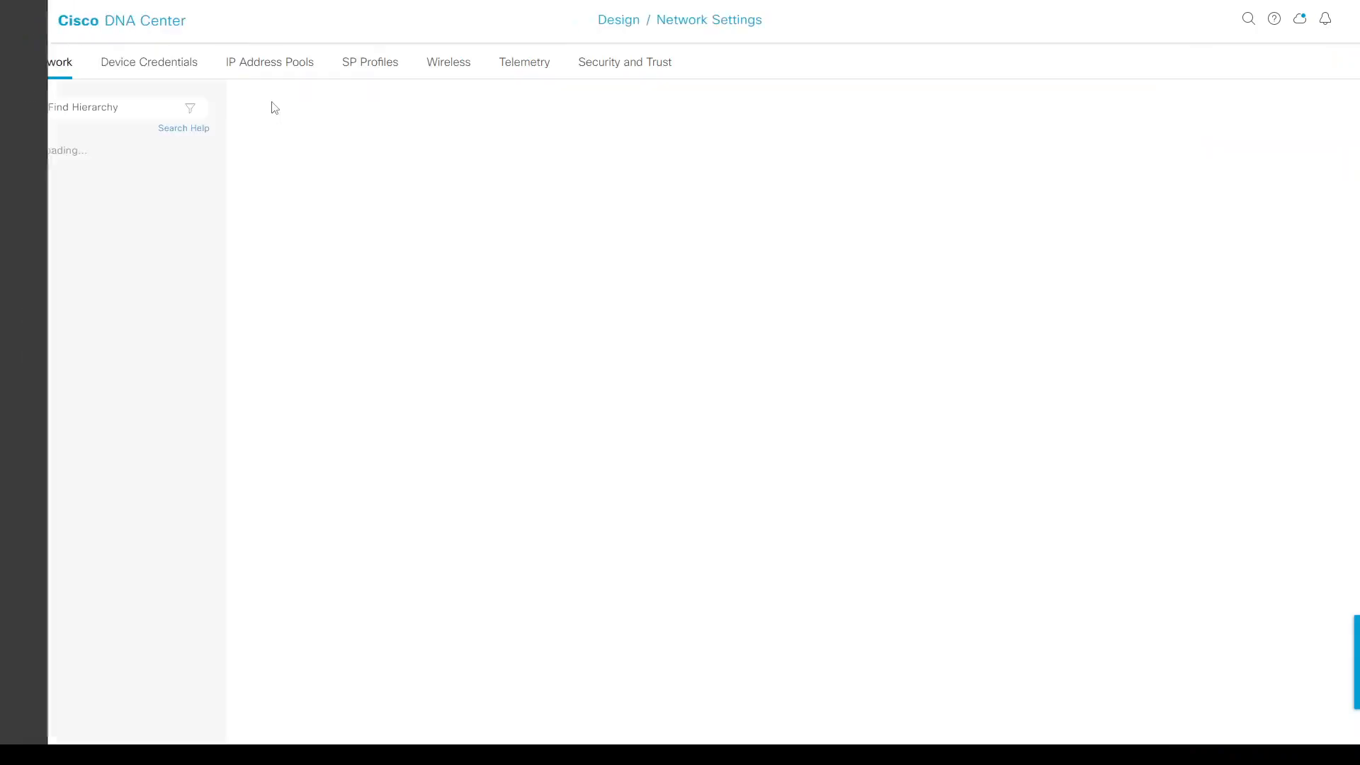
left_click(449, 65)
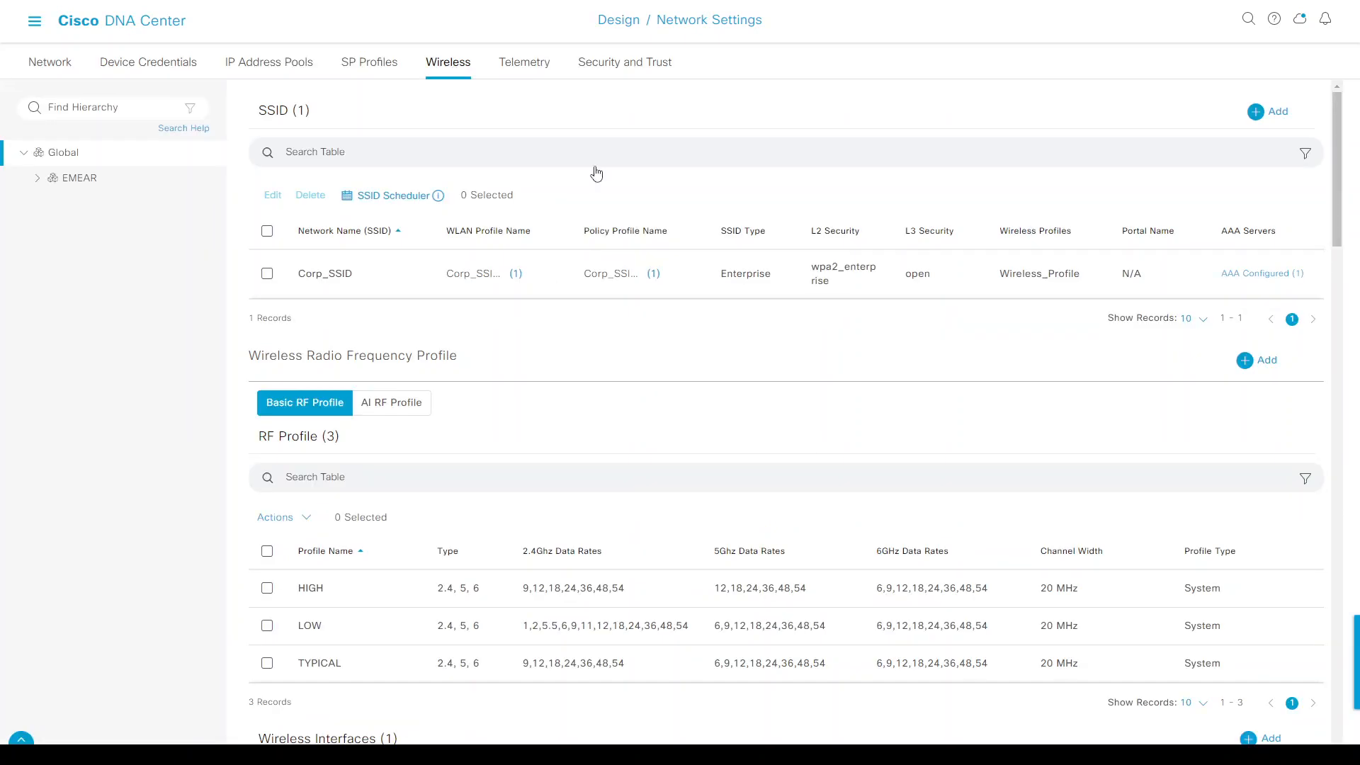
double_click(316, 278)
- Add a guest wireless network named Guest_SSID limited to 2.4GHz only and proceed to its security settings
left_click(1264, 113)
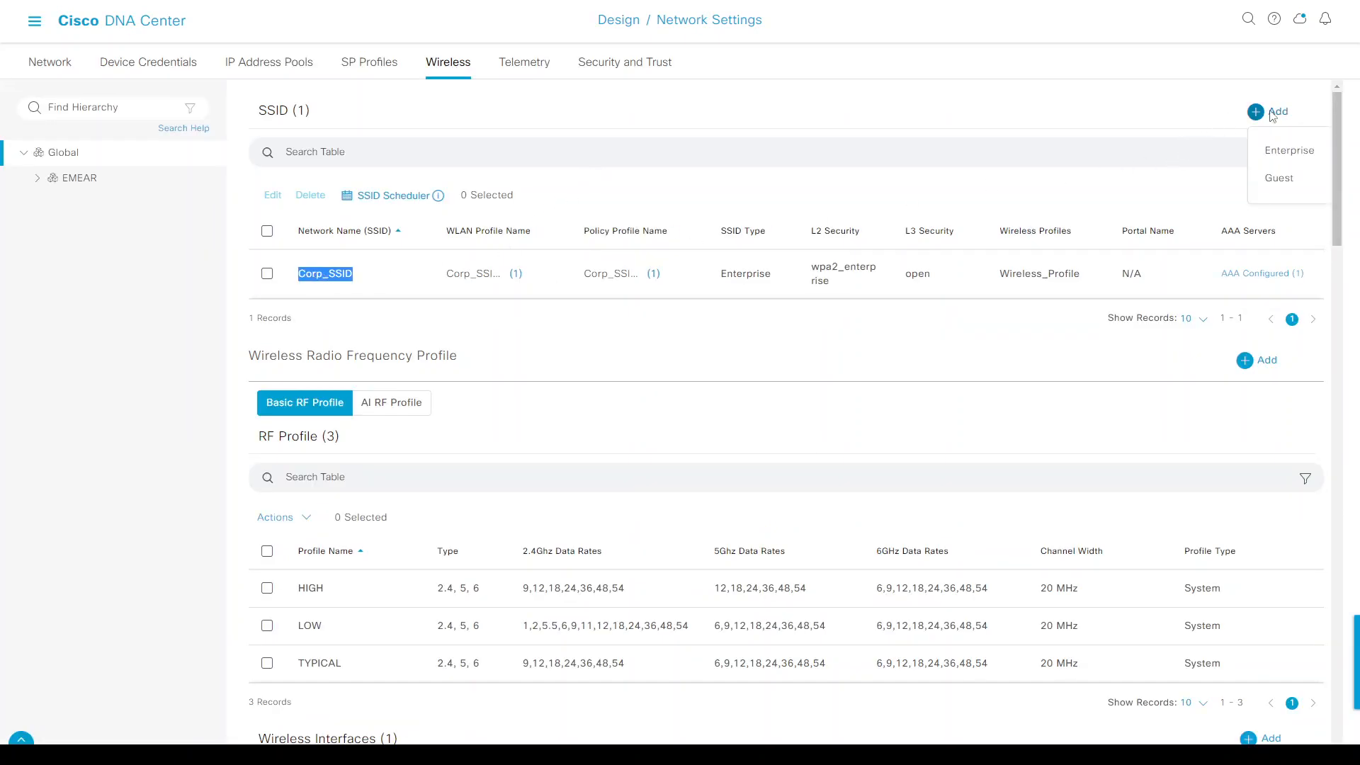
left_click(1273, 183)
left_click(192, 203)
type("Gue")
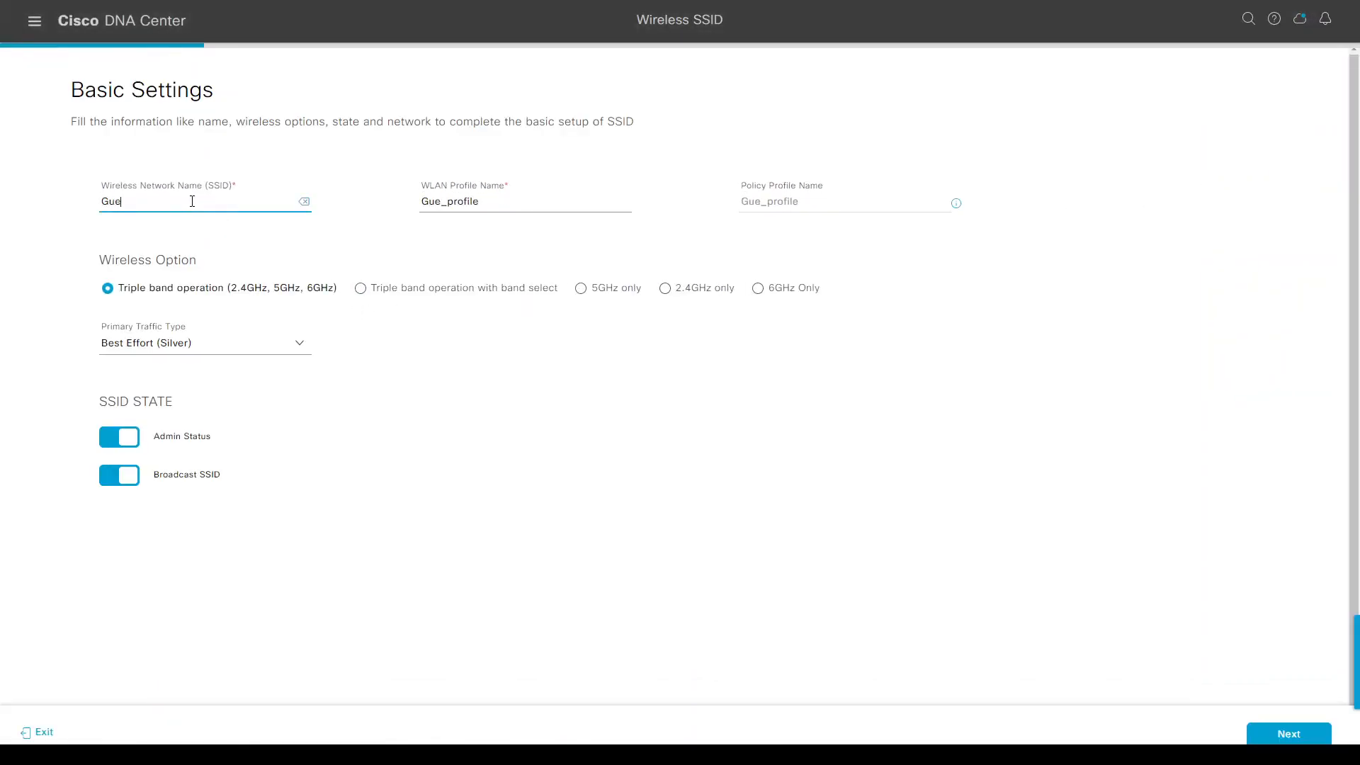
type("st_SS")
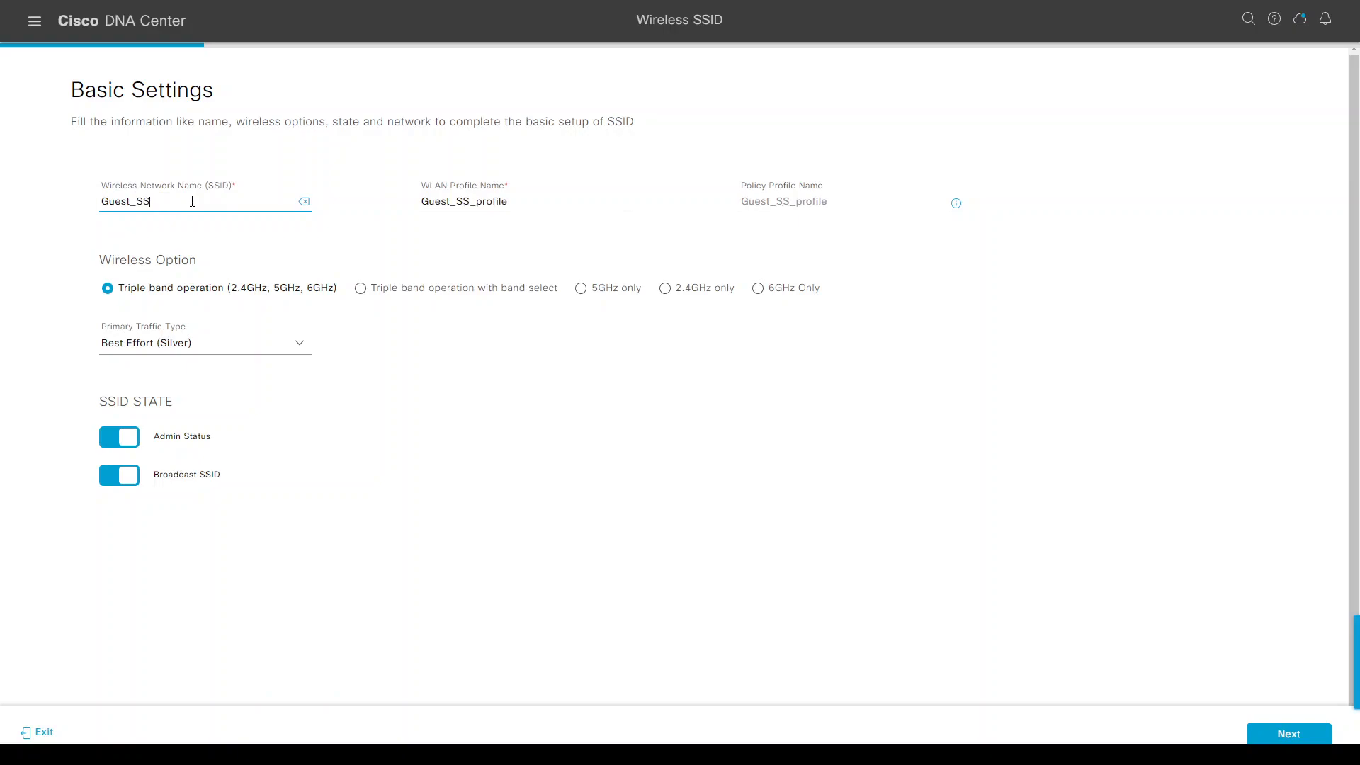
type("ID")
left_click(663, 289)
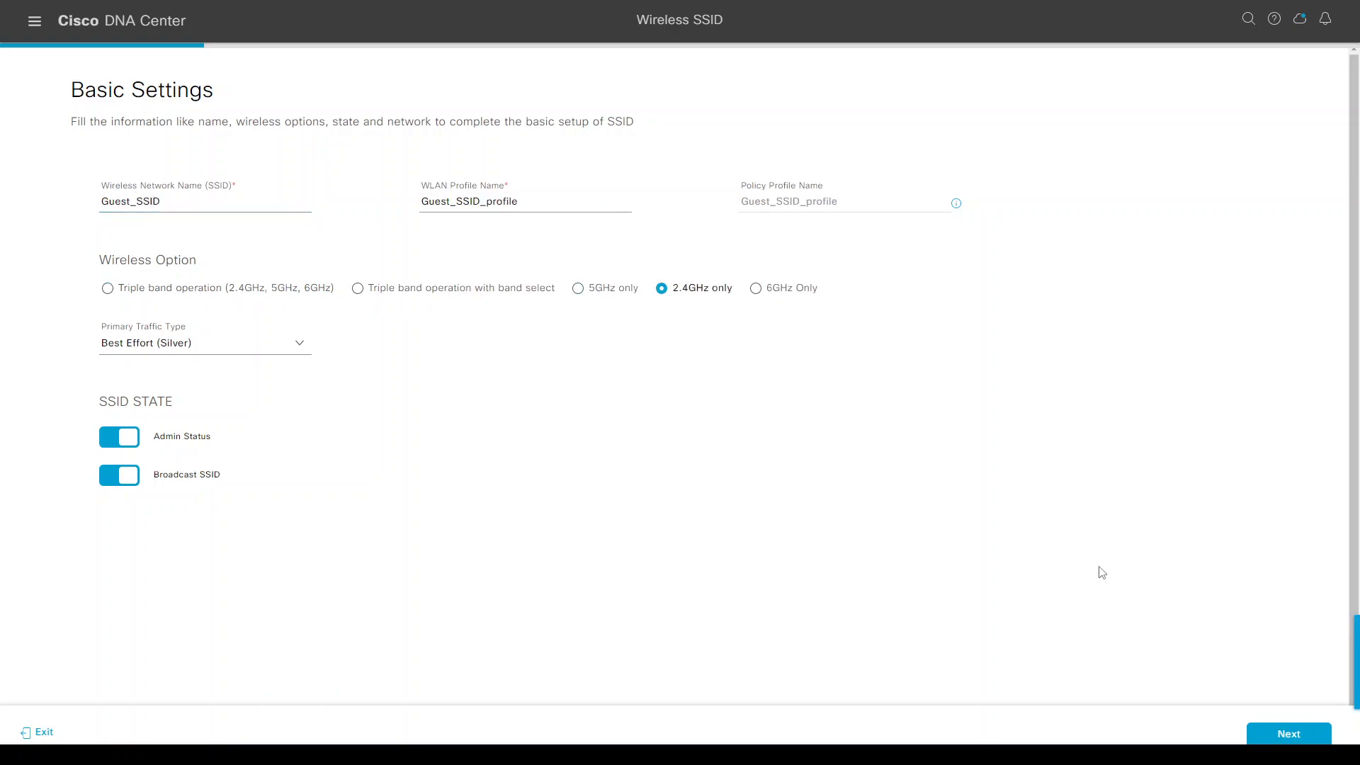
left_click(1271, 737)
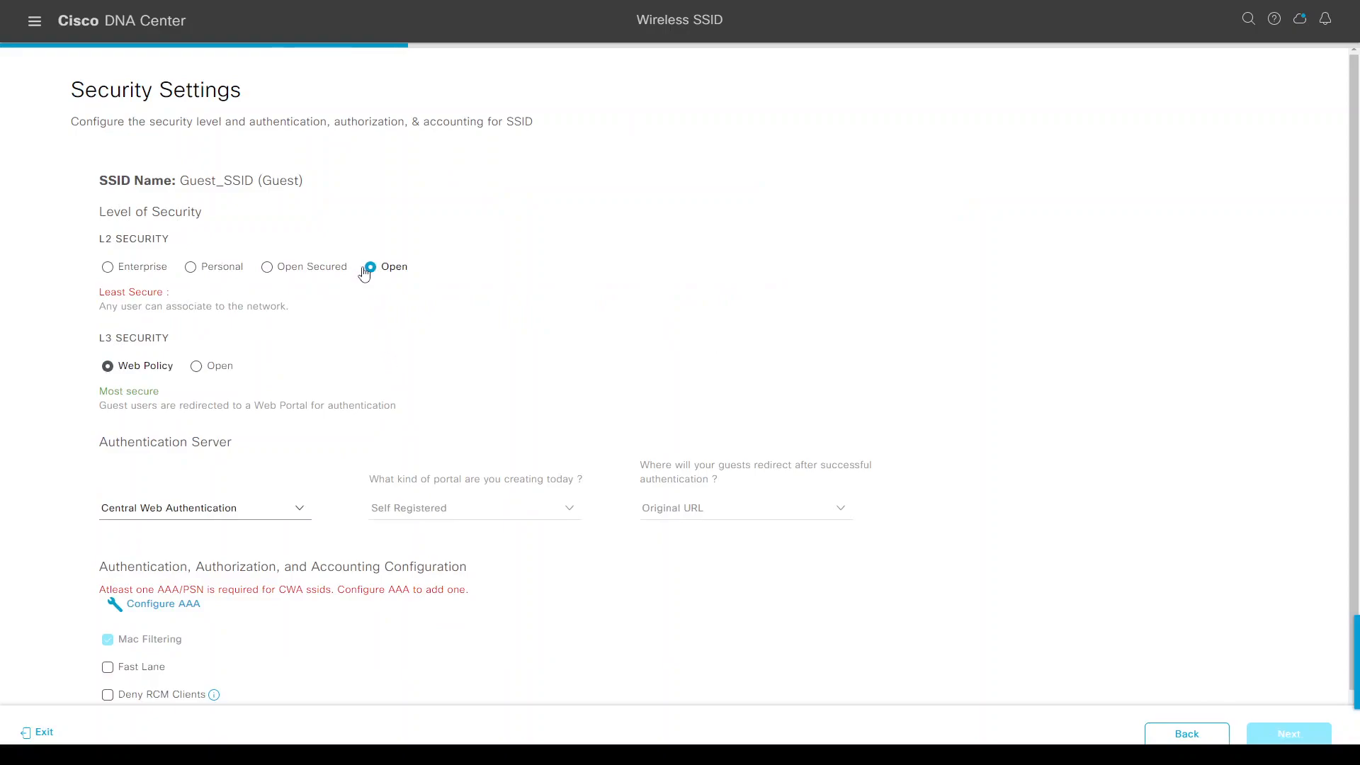
- Configure 10.53.18.6 as the AAA server for Guest_SSID and copy the same server for accounting
left_click(154, 604)
left_click(294, 362)
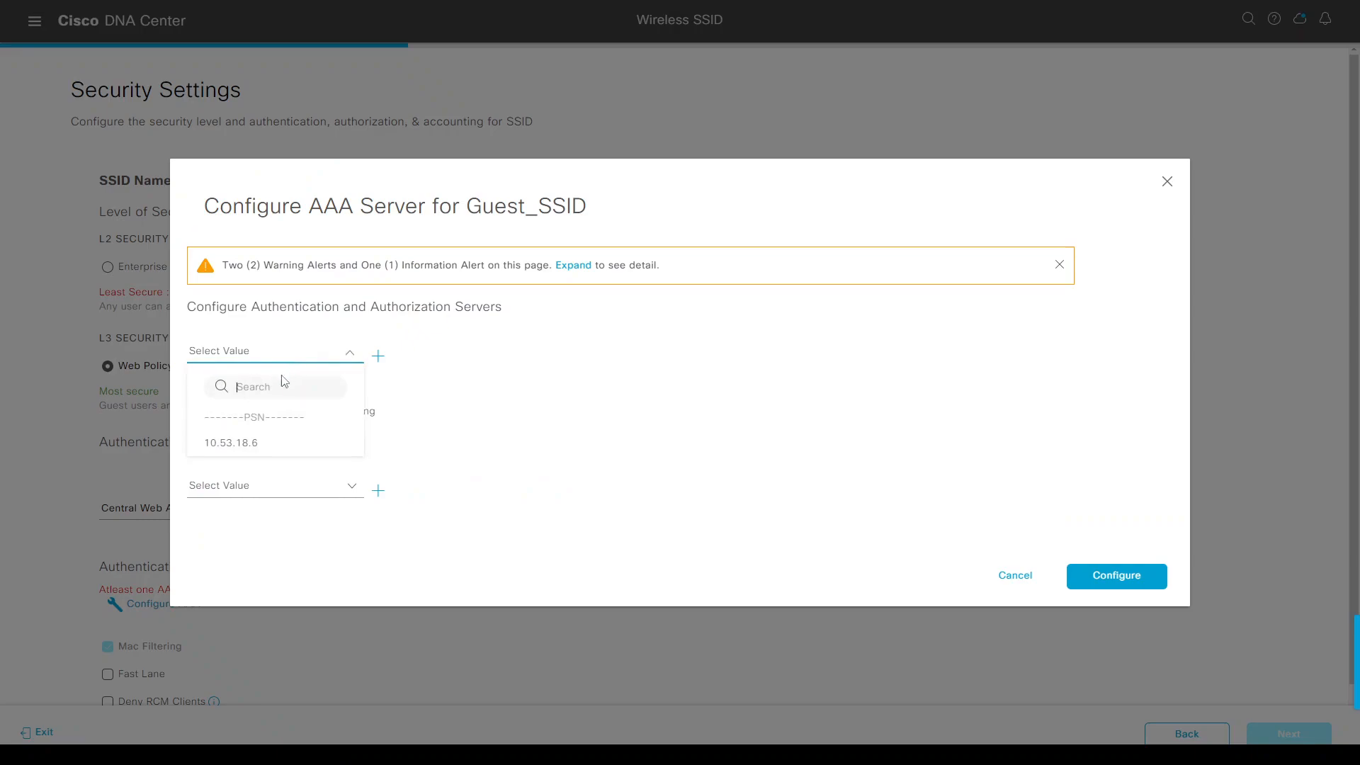
left_click(255, 441)
left_click(289, 415)
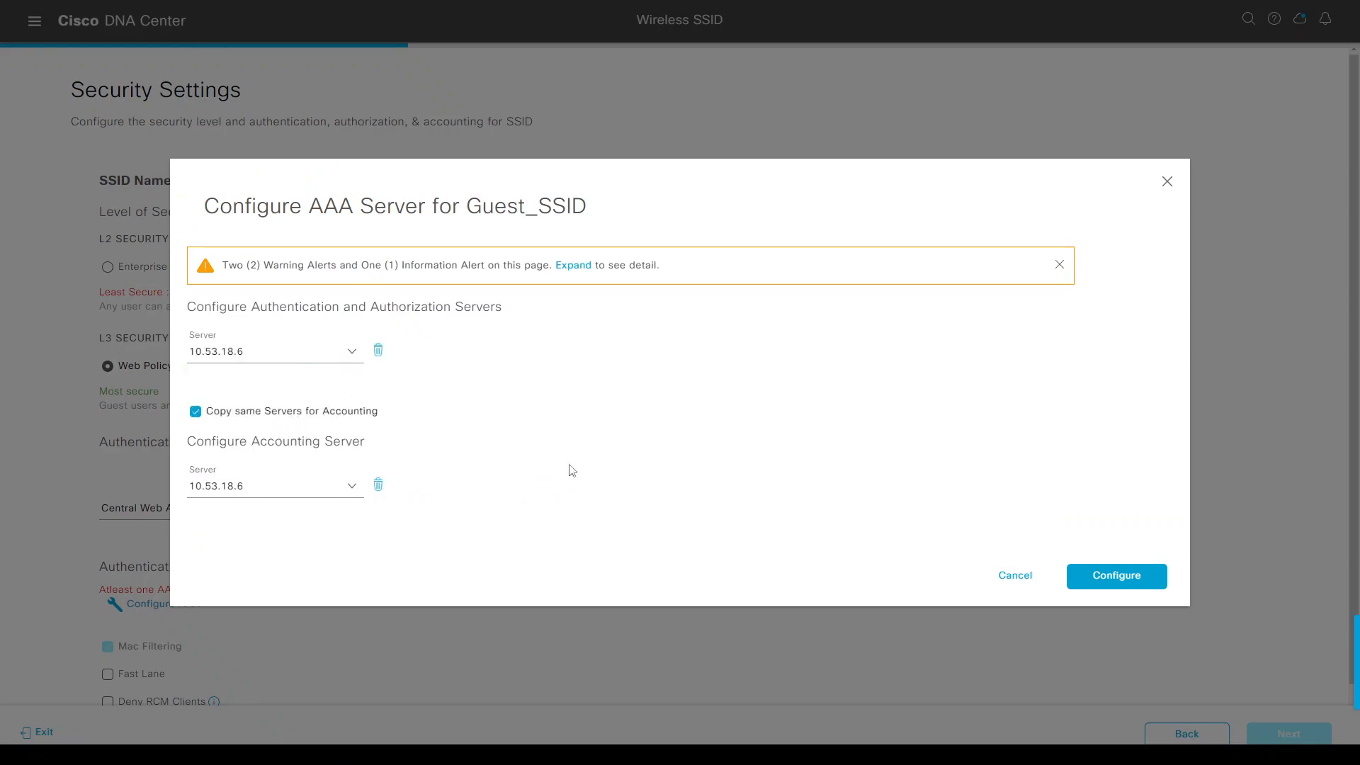
left_click(1115, 577)
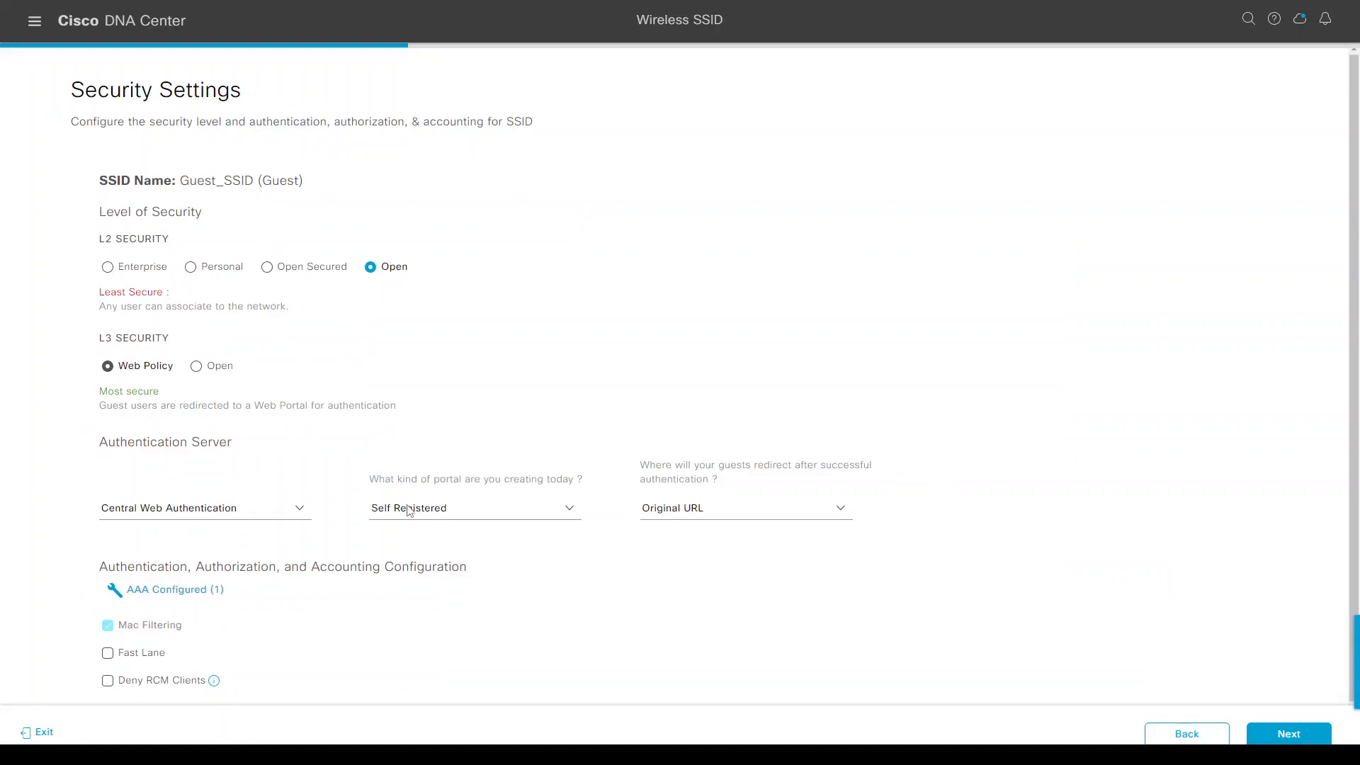
left_click(427, 512)
left_click(432, 514)
left_click(668, 513)
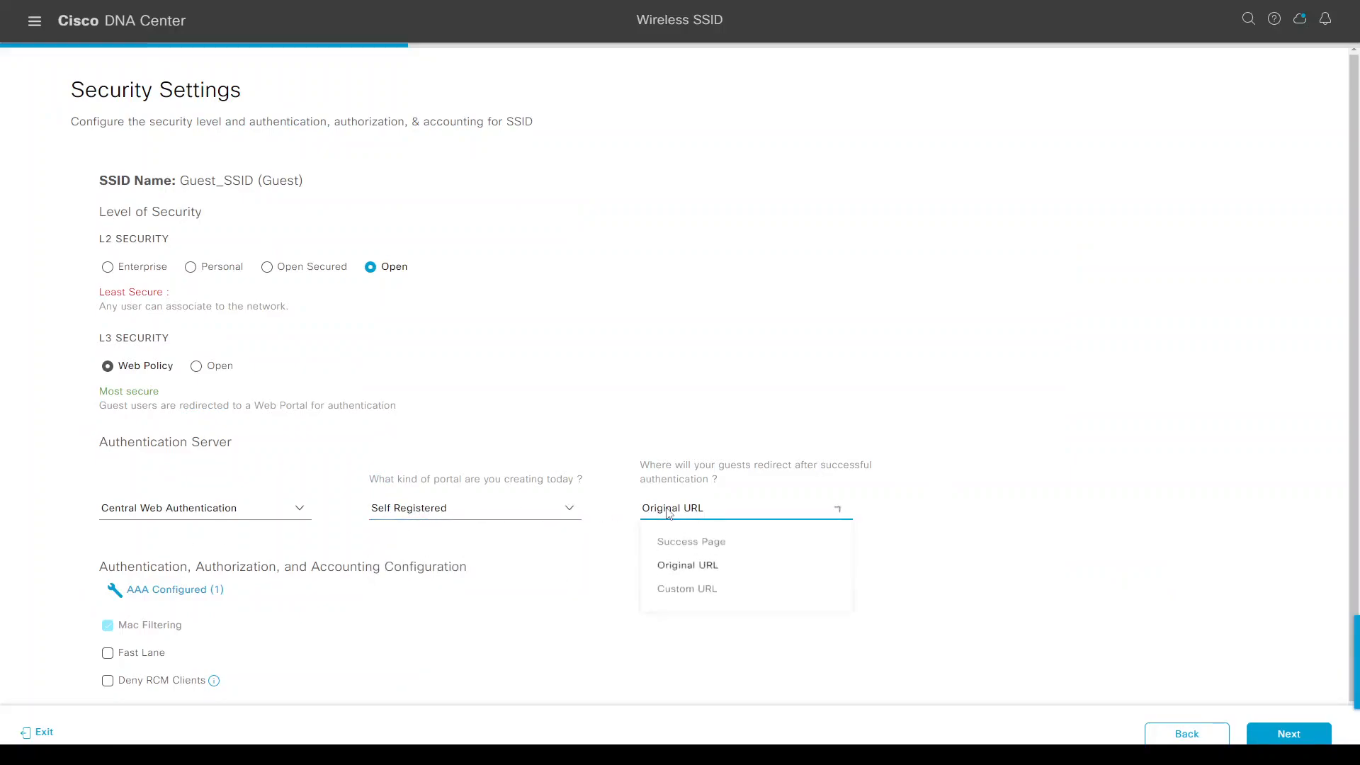
left_click(674, 599)
left_click(964, 511)
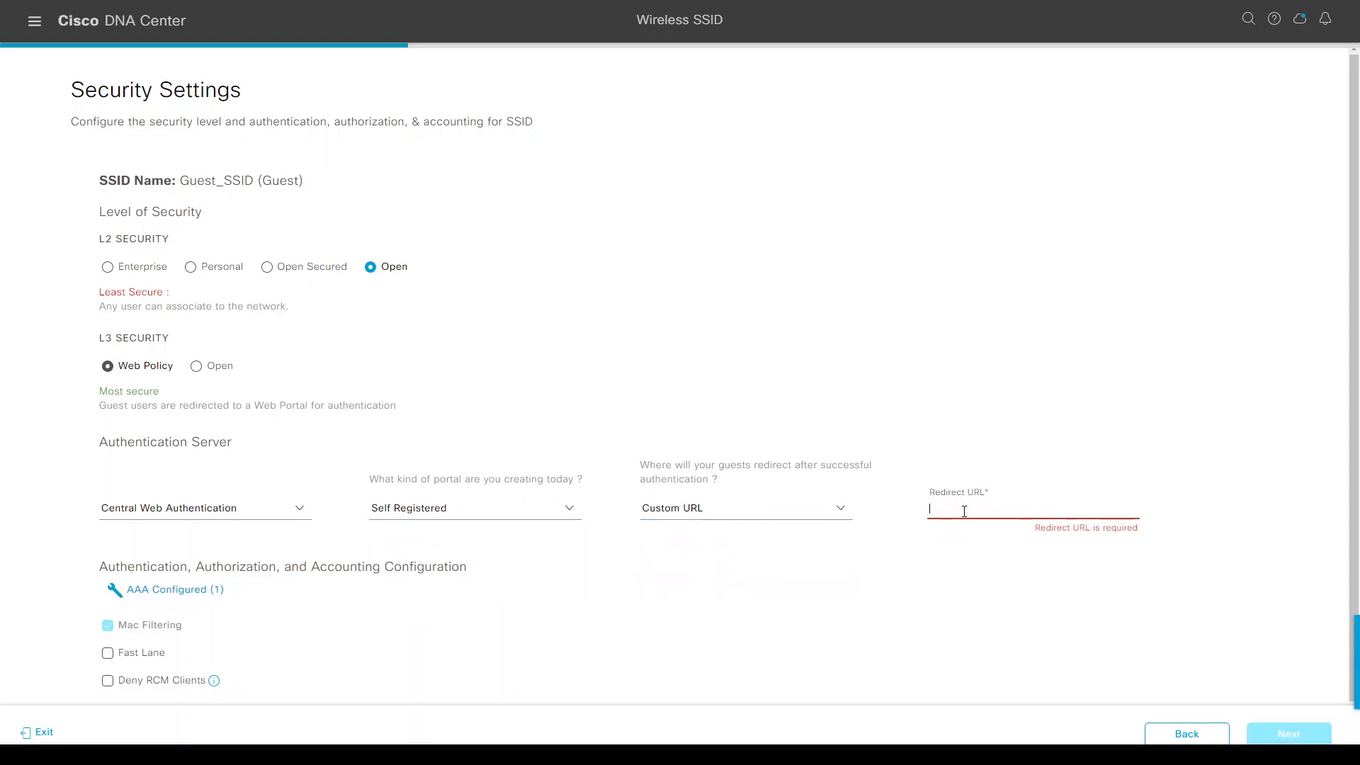
type("https://www.cisco.com")
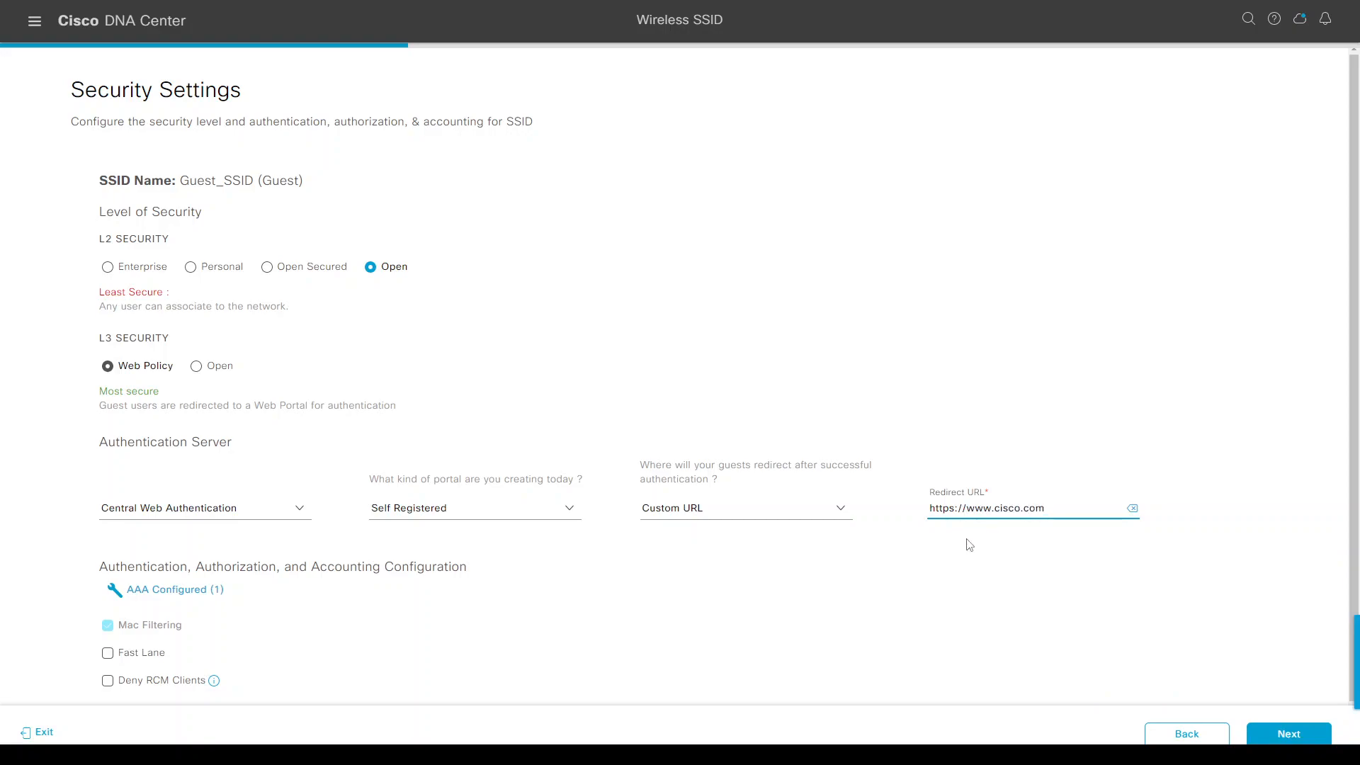
scroll(941, 577, "down", 1)
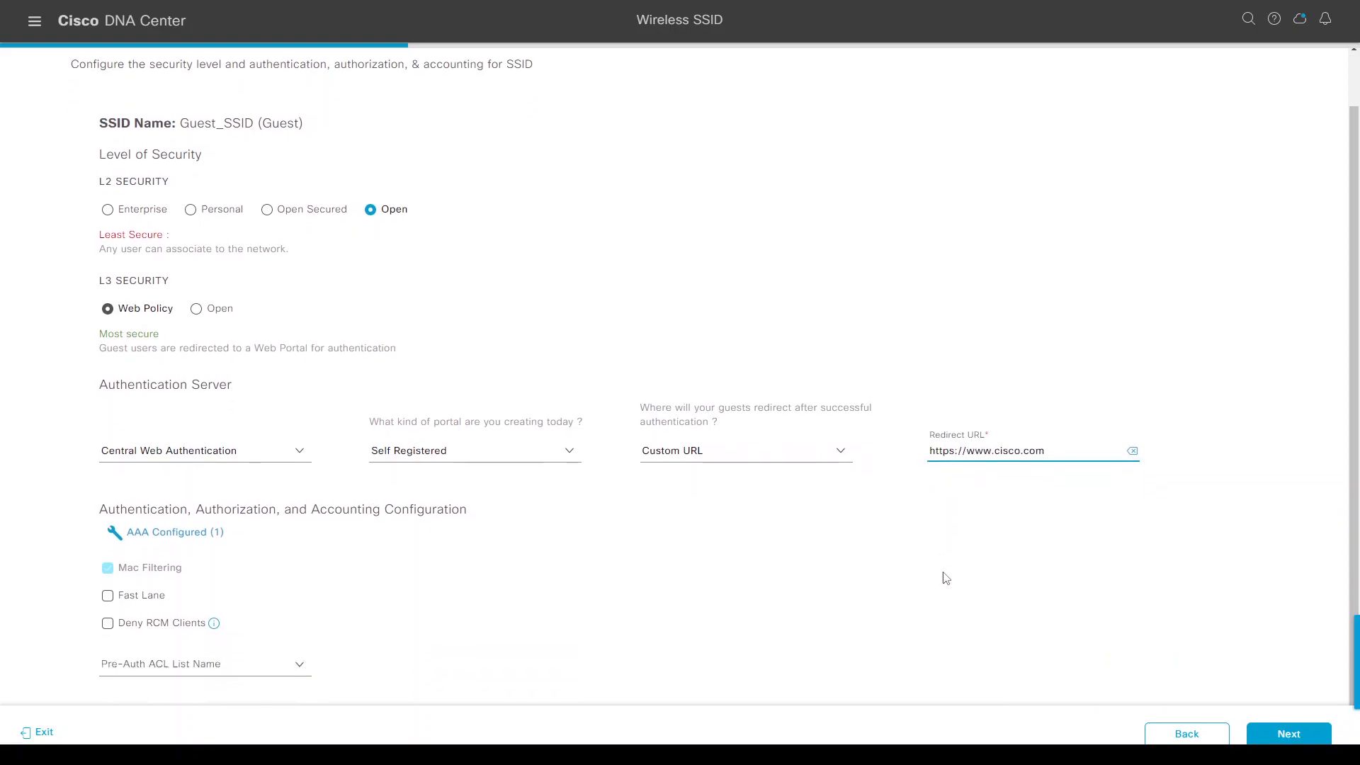
left_click(1301, 739)
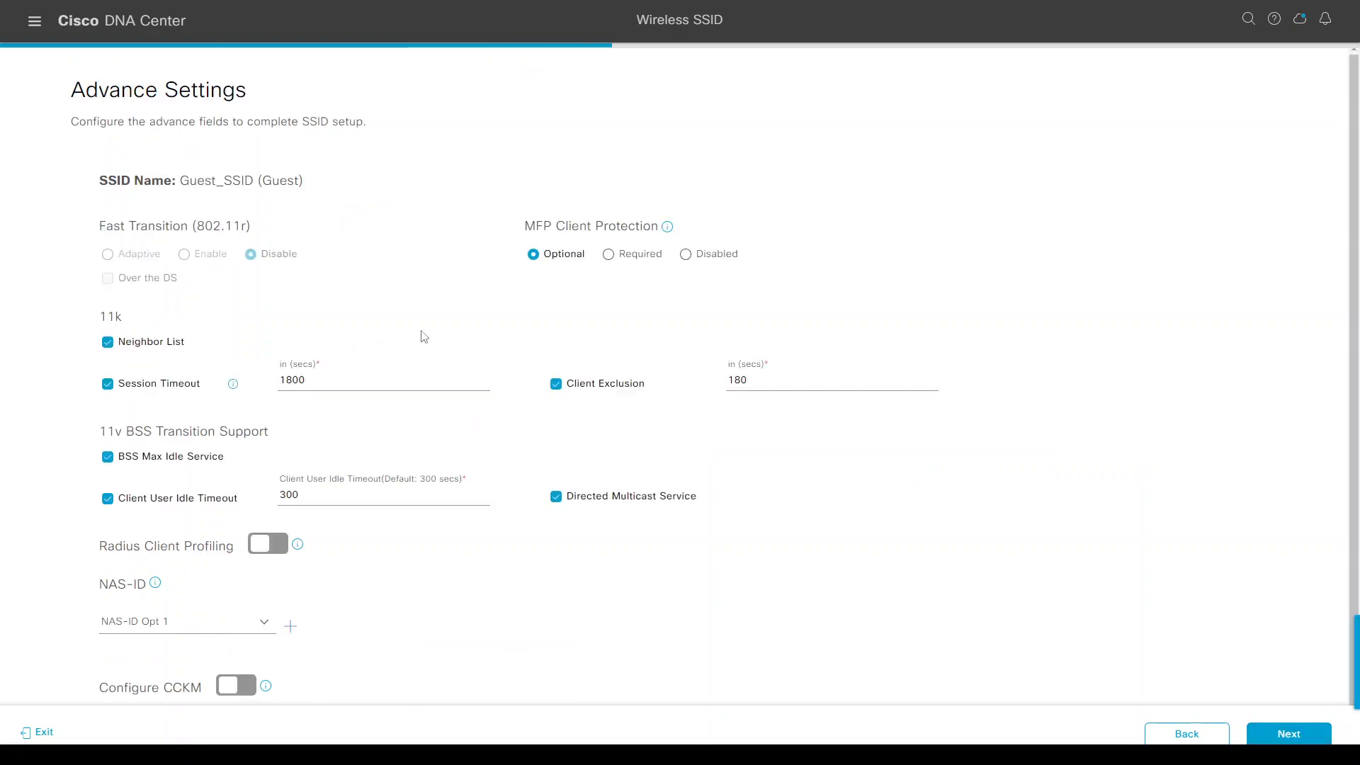
- Accept the default advanced settings and associate Guest_SSID with Wireless_Profile as a fabric SSID
left_click(1280, 737)
left_click(172, 314)
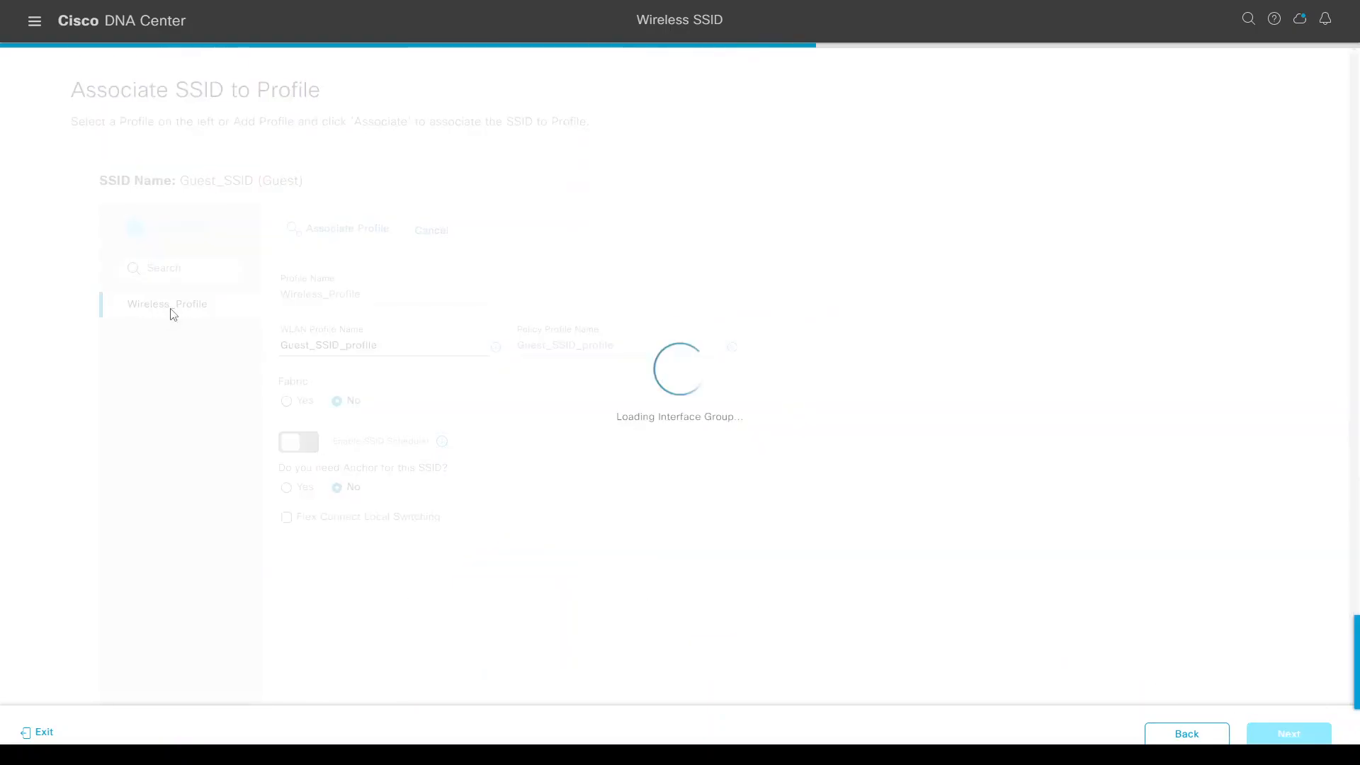
left_click(287, 401)
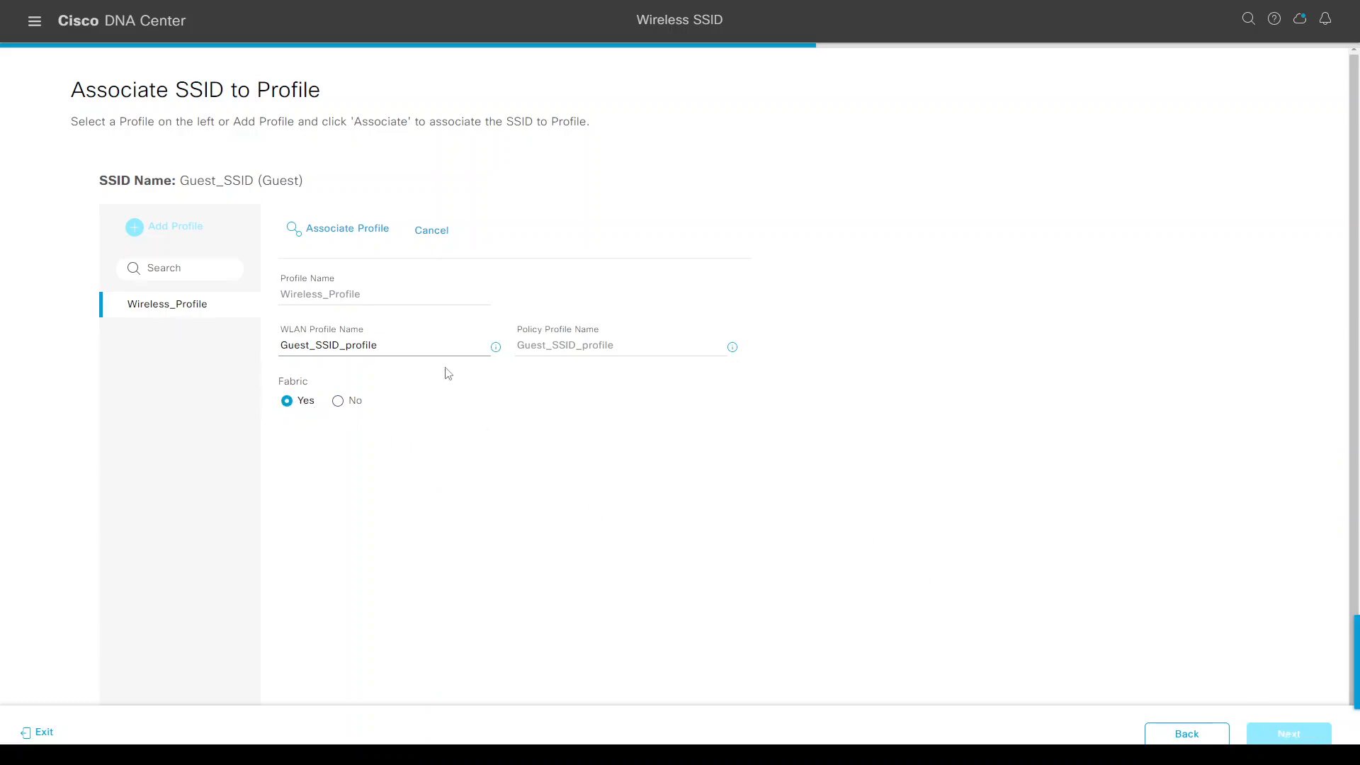
left_click(330, 235)
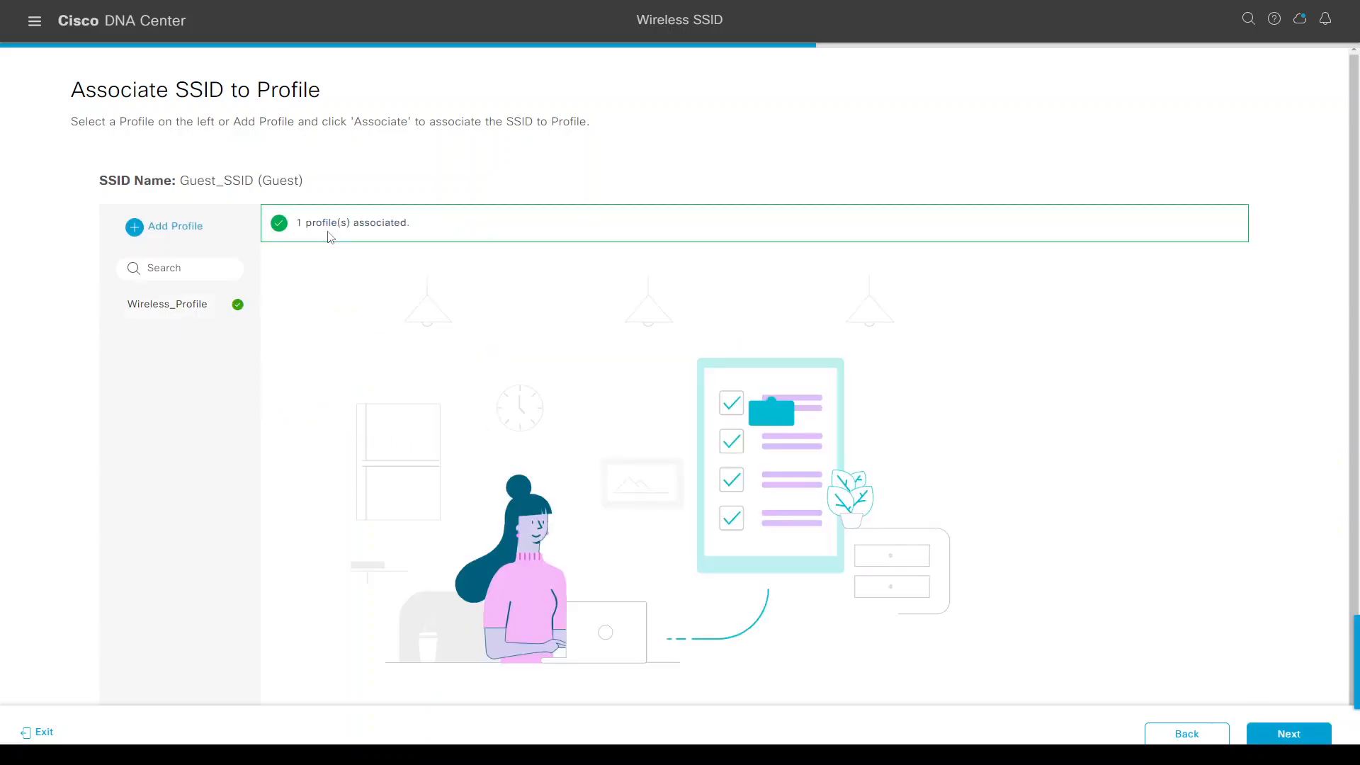
left_click(1290, 736)
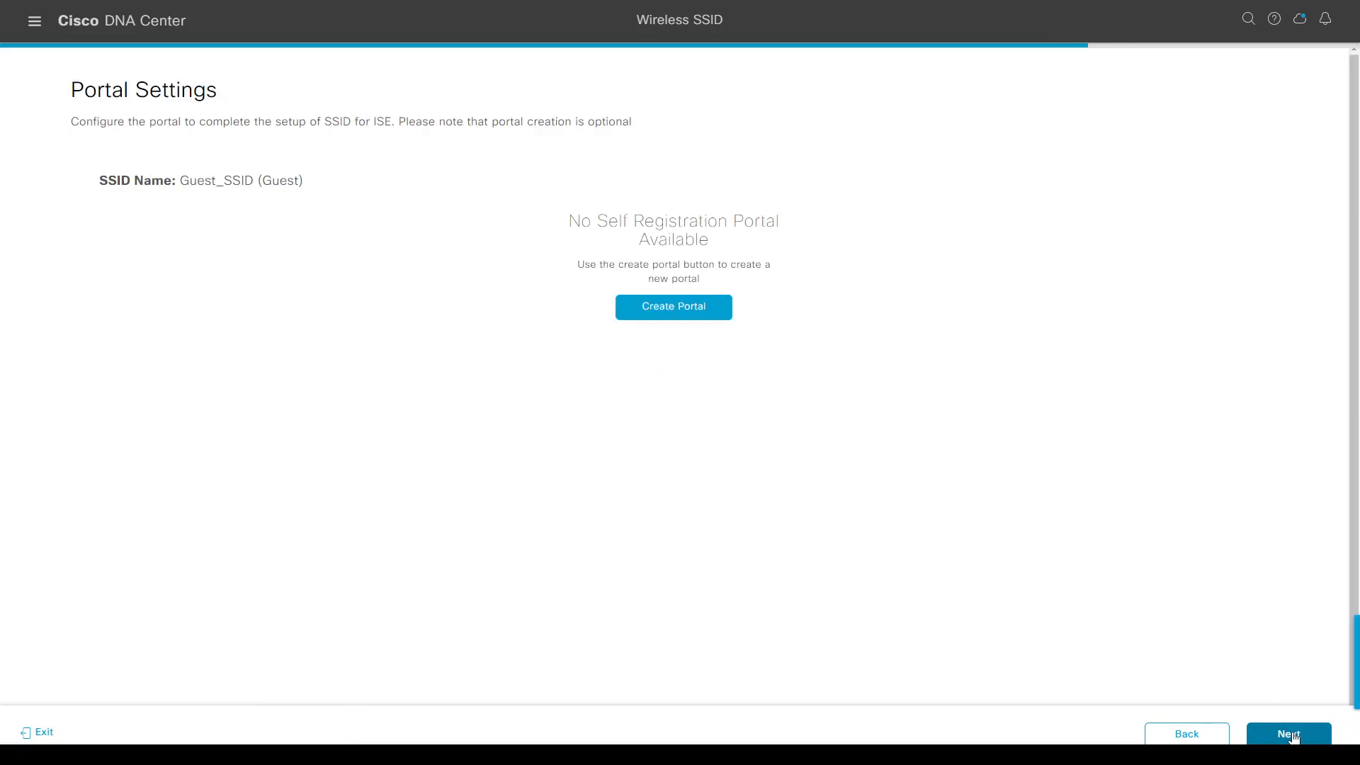
- Create a self-registration portal for Guest_SSID and name it SR_Guest_VN
left_click_drag(575, 223, 734, 249)
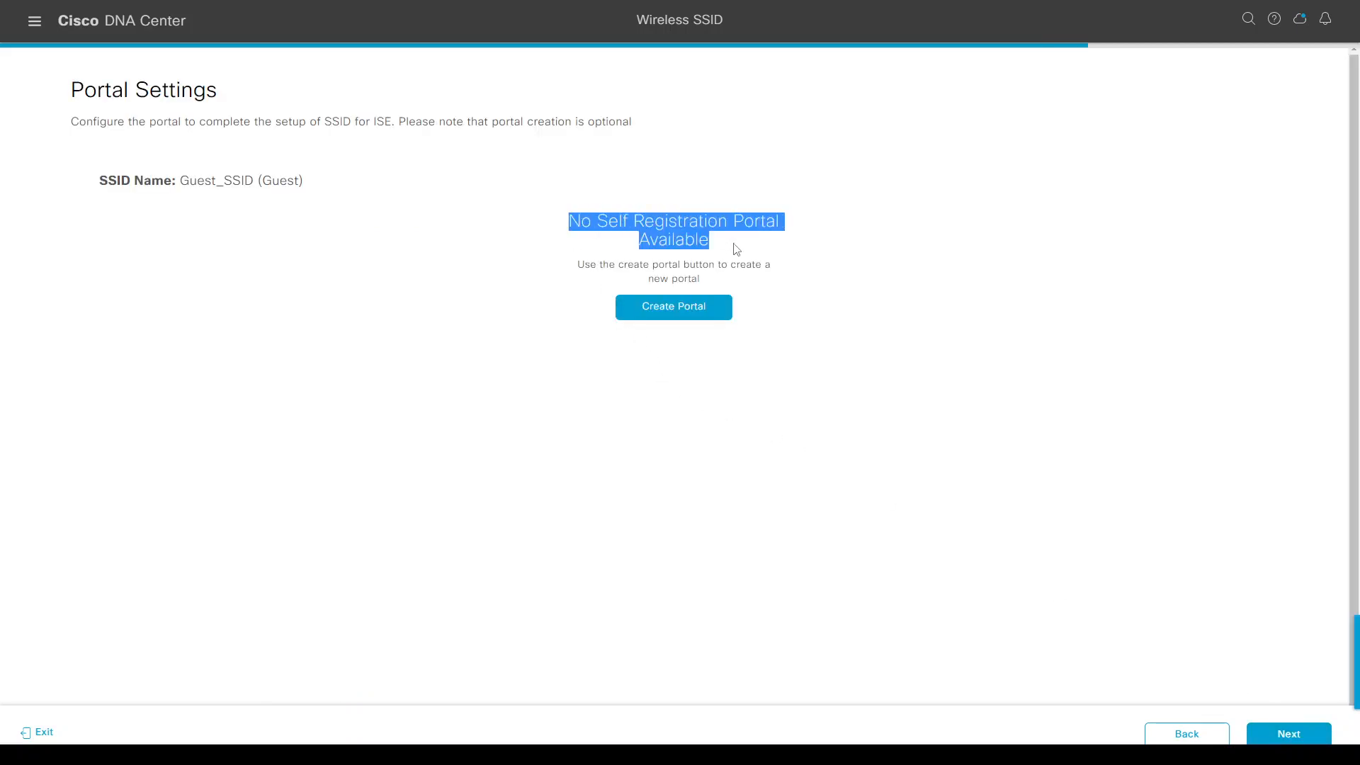
left_click(680, 312)
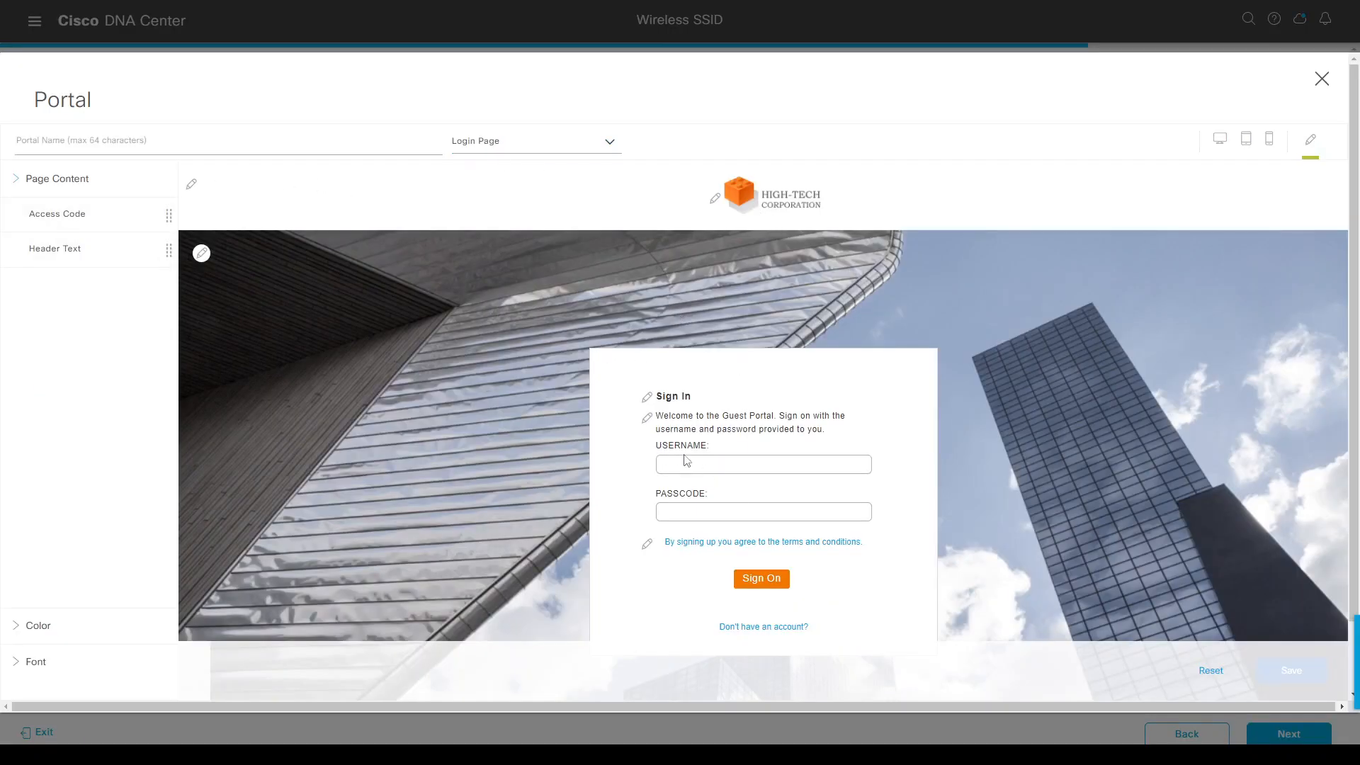
scroll(331, 456, "down", 1)
scroll(284, 355, "up", 1)
left_click(159, 143)
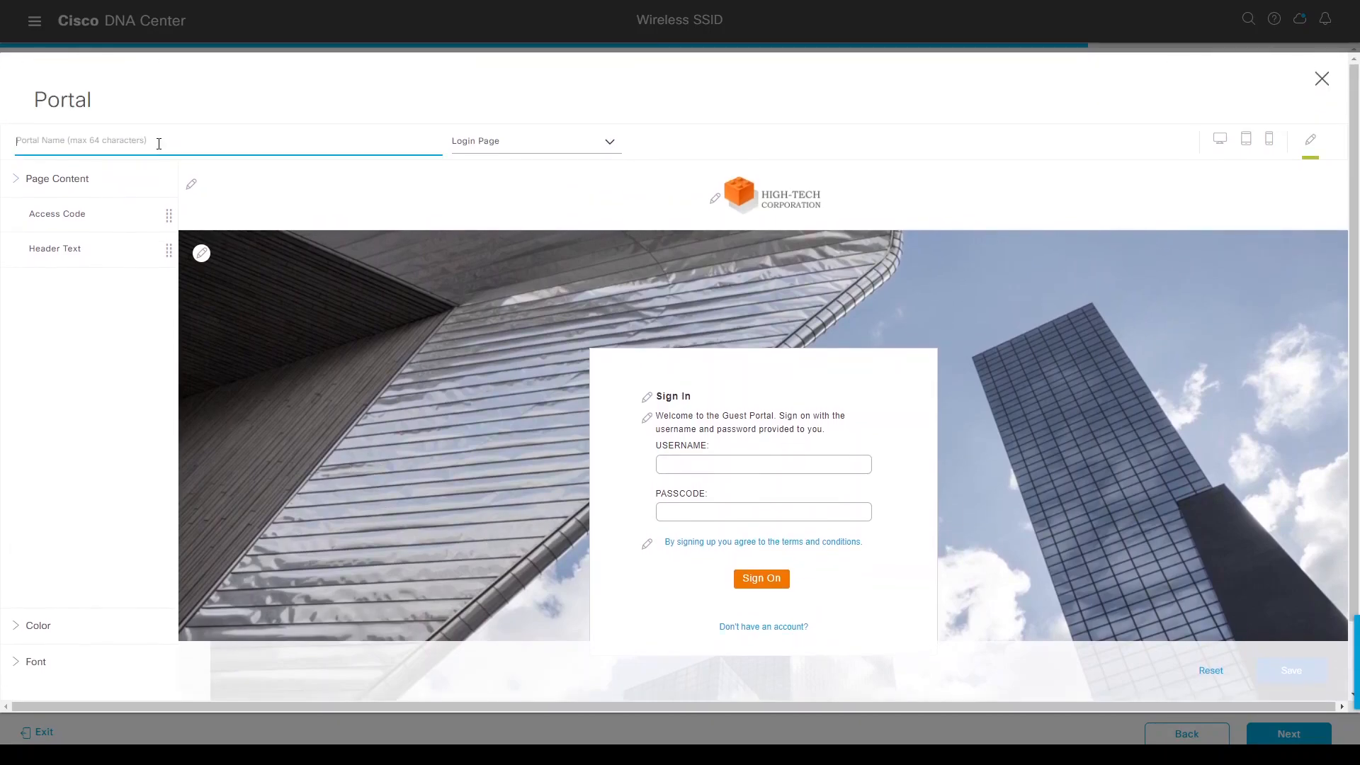
type("SR_Guest_VN")
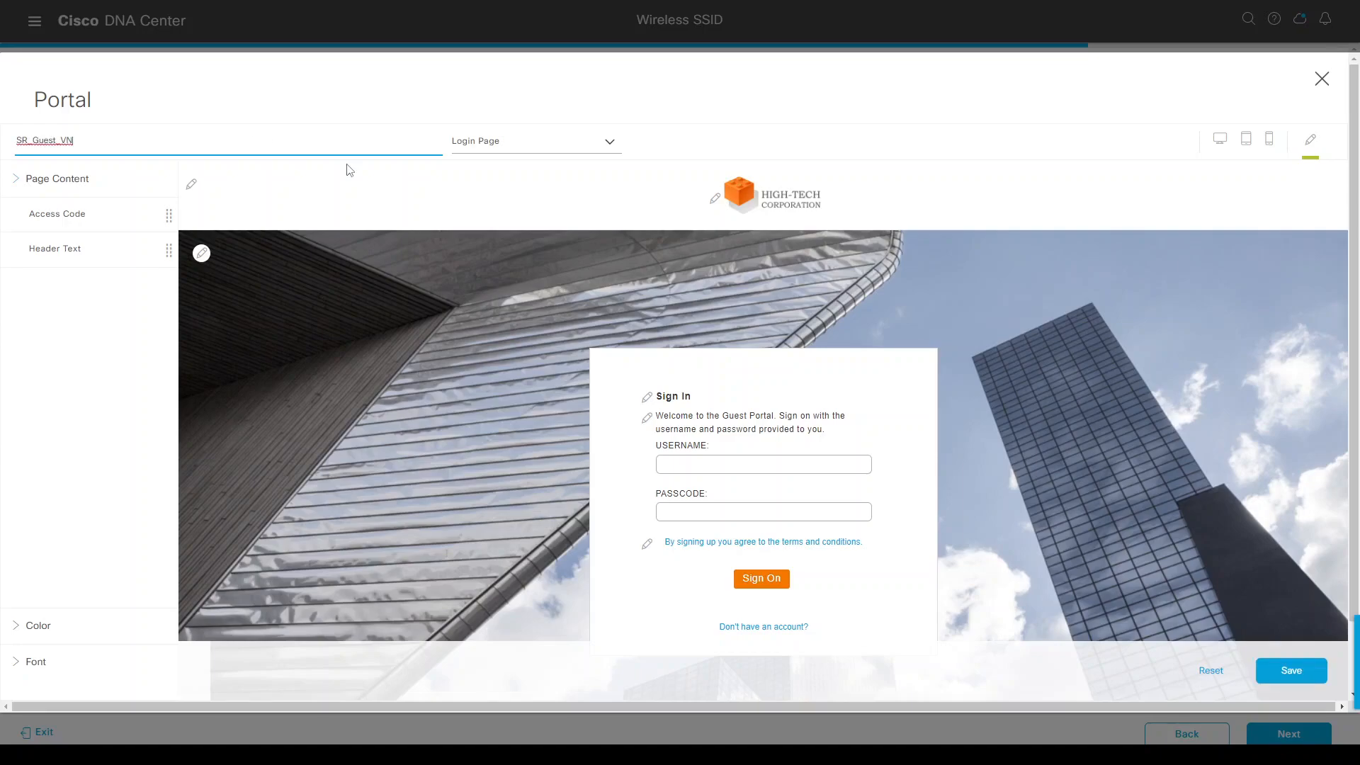
- Preview the portal's Registration Page and Registration Success layouts, and return to the Login Page
left_click(525, 146)
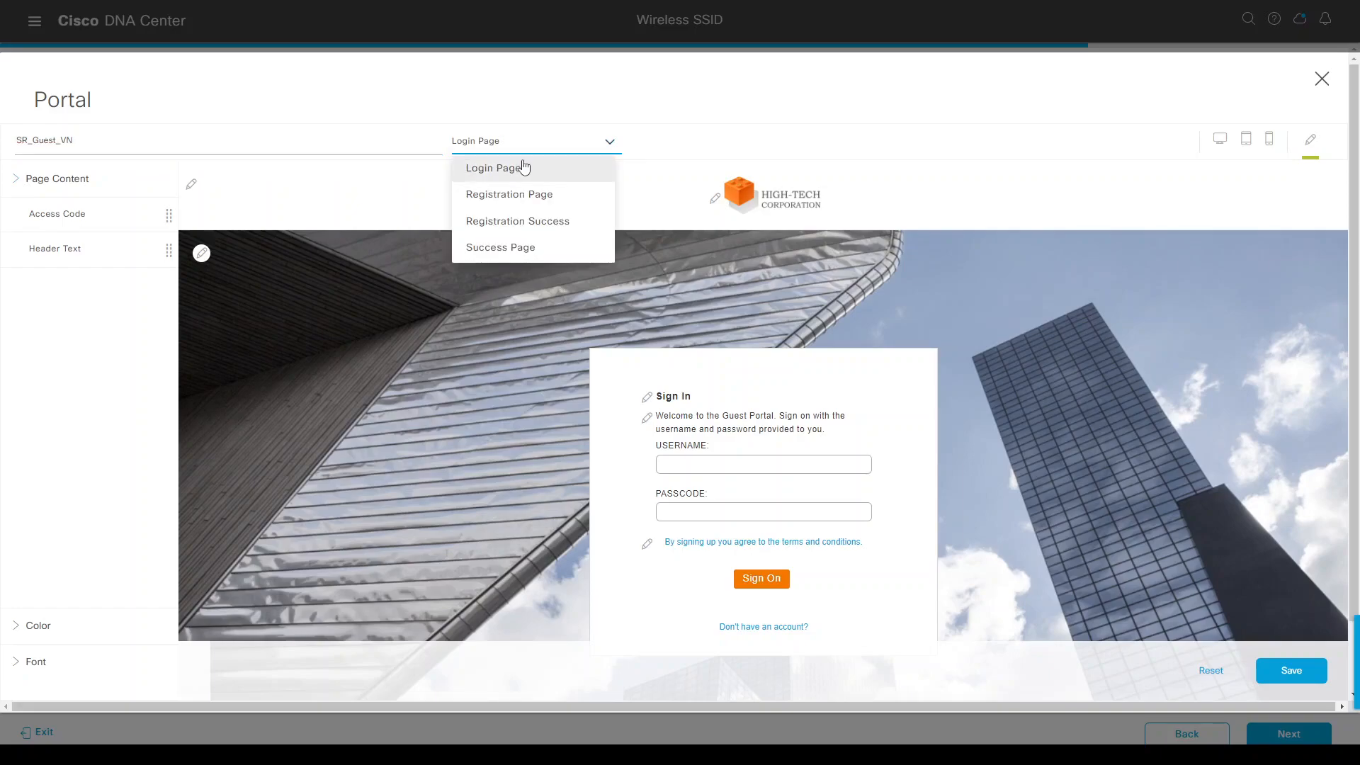
left_click(833, 202)
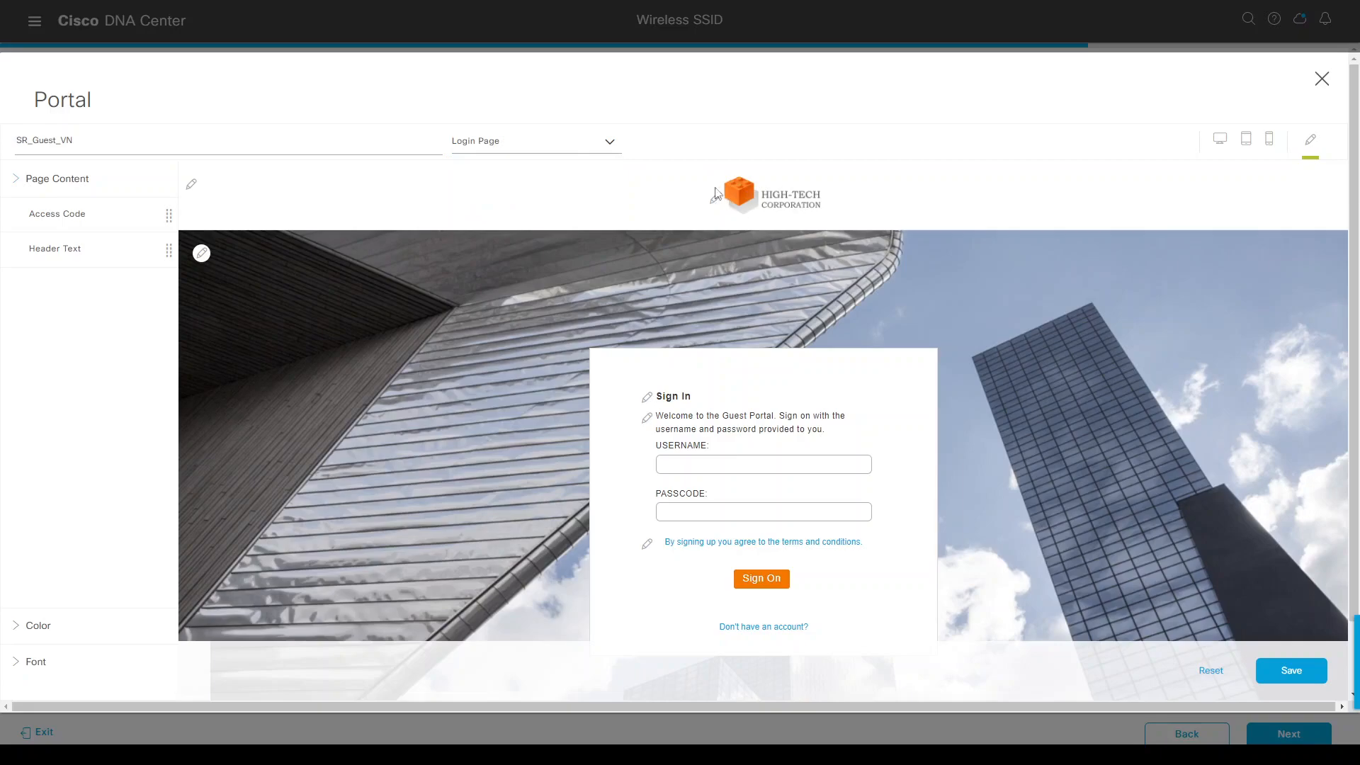
left_click(469, 144)
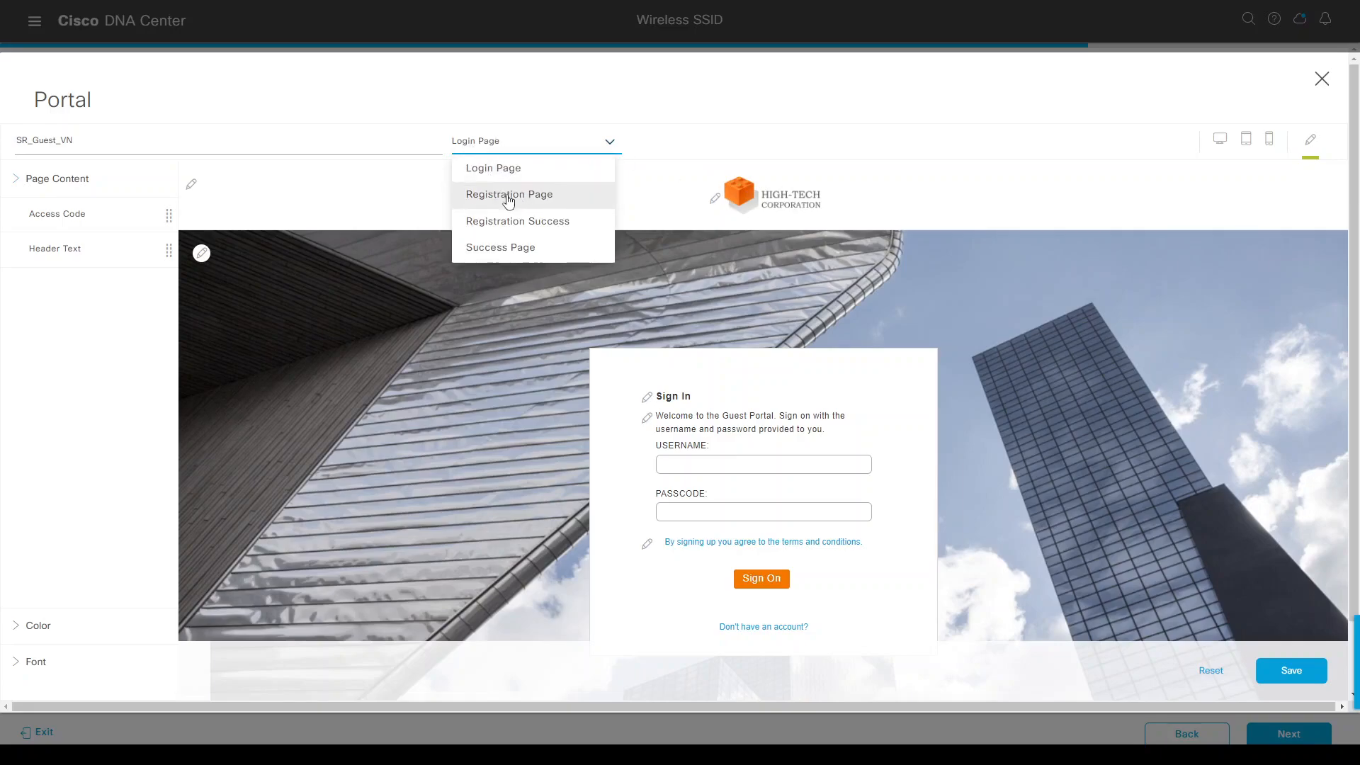
left_click(508, 196)
left_click(490, 144)
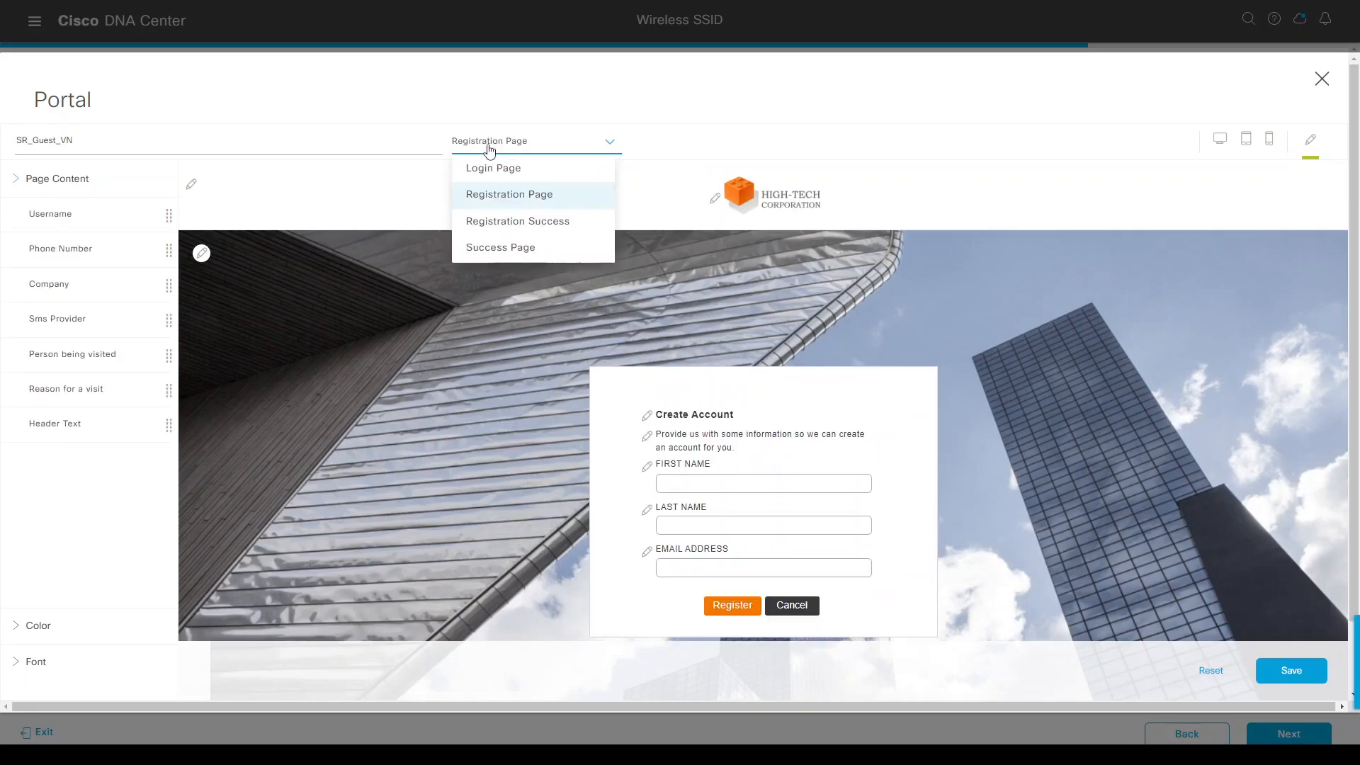
left_click(496, 221)
left_click(495, 144)
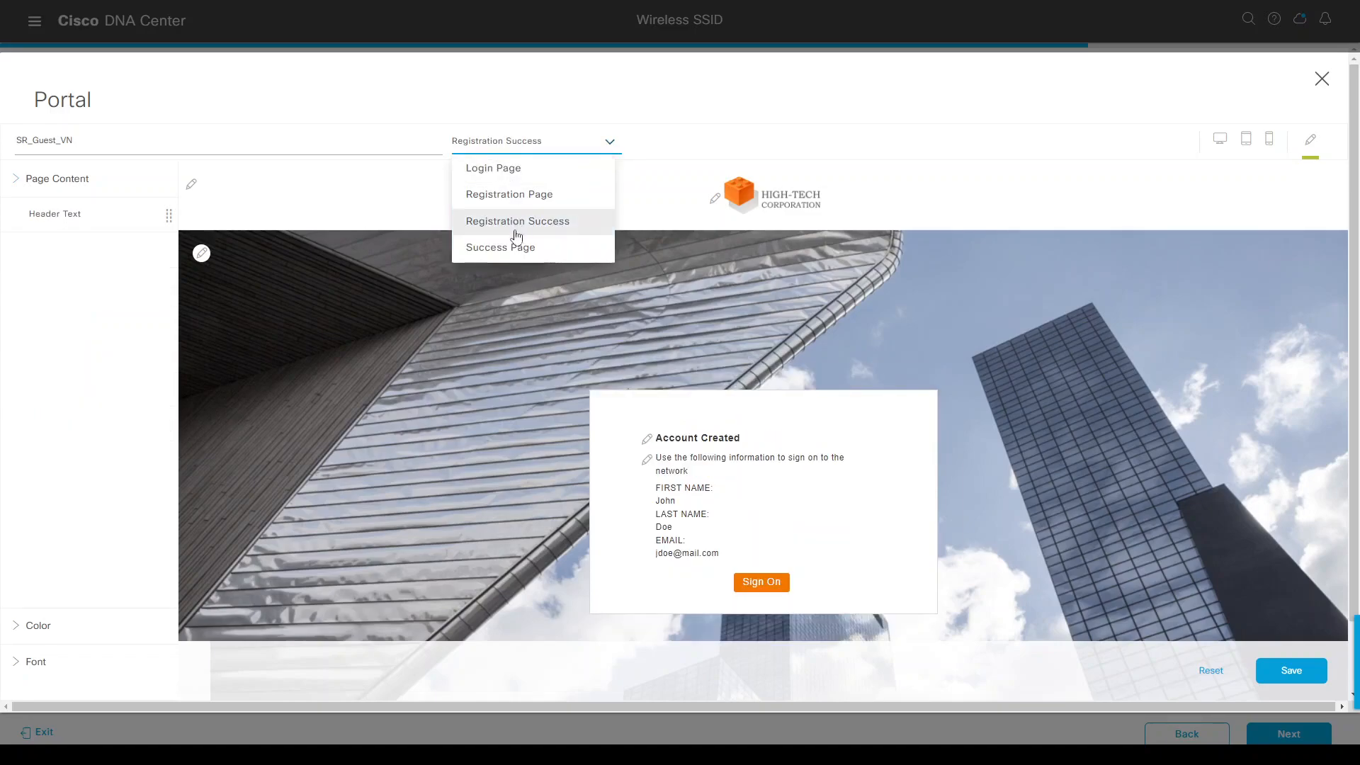
left_click(509, 170)
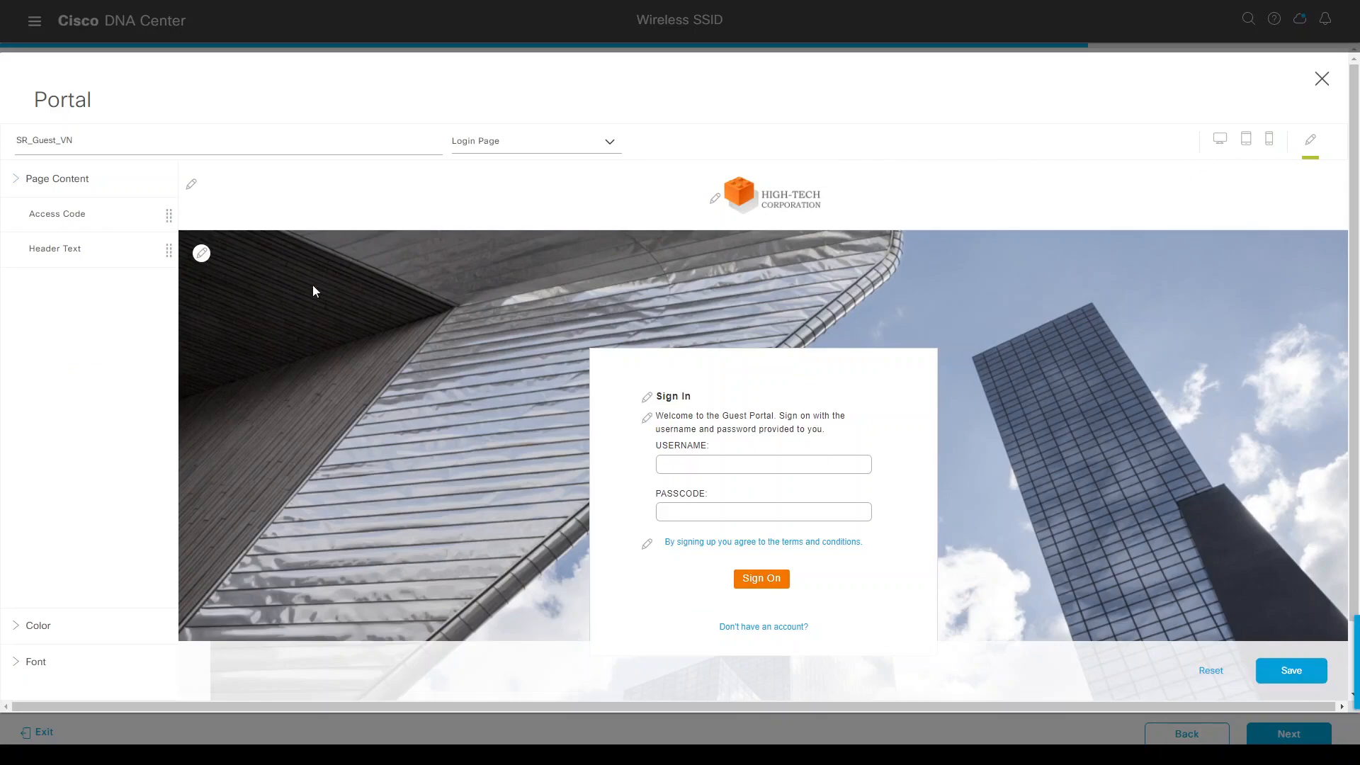
- Save the SR_Guest_VN portal, continue to the SSID summary, and save the Guest_SSID wireless settings
double_click(91, 140)
left_click(1294, 673)
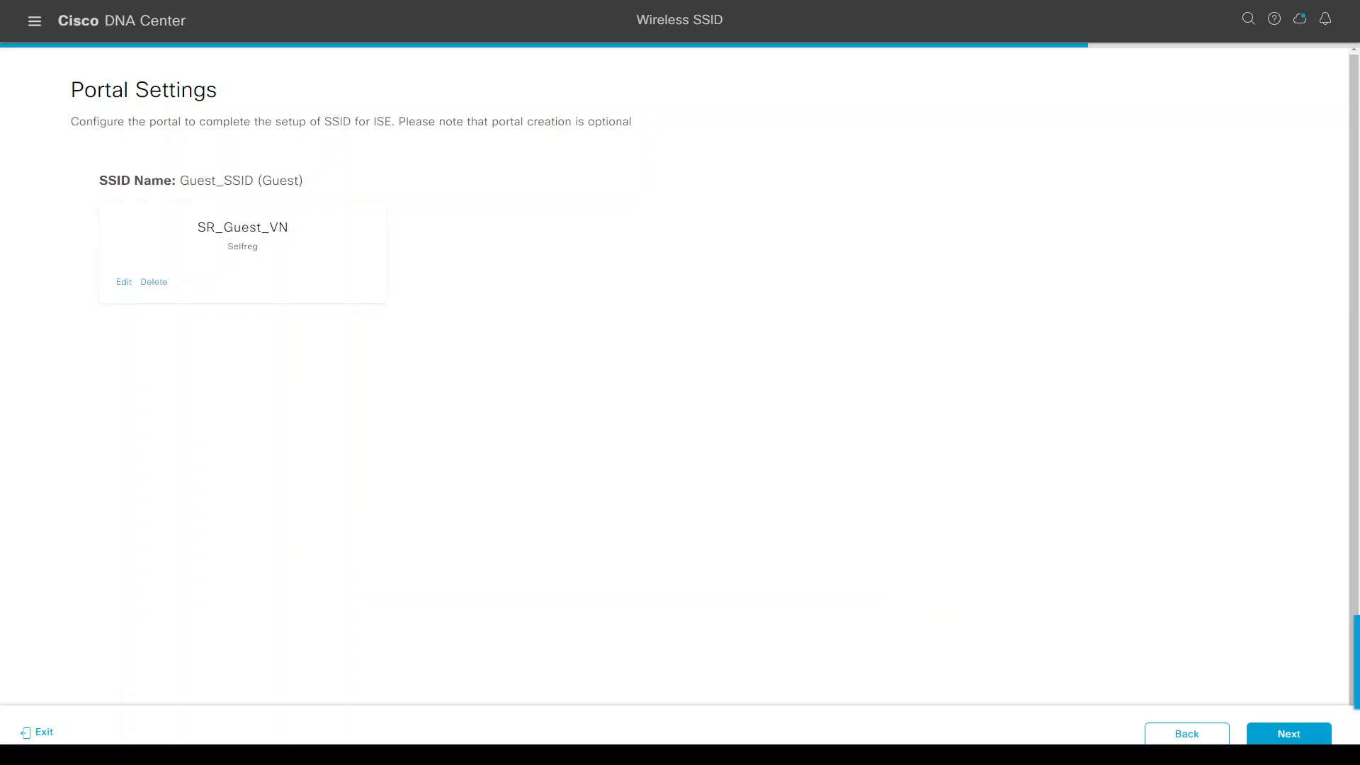
left_click(1290, 738)
scroll(1123, 537, "down", 6)
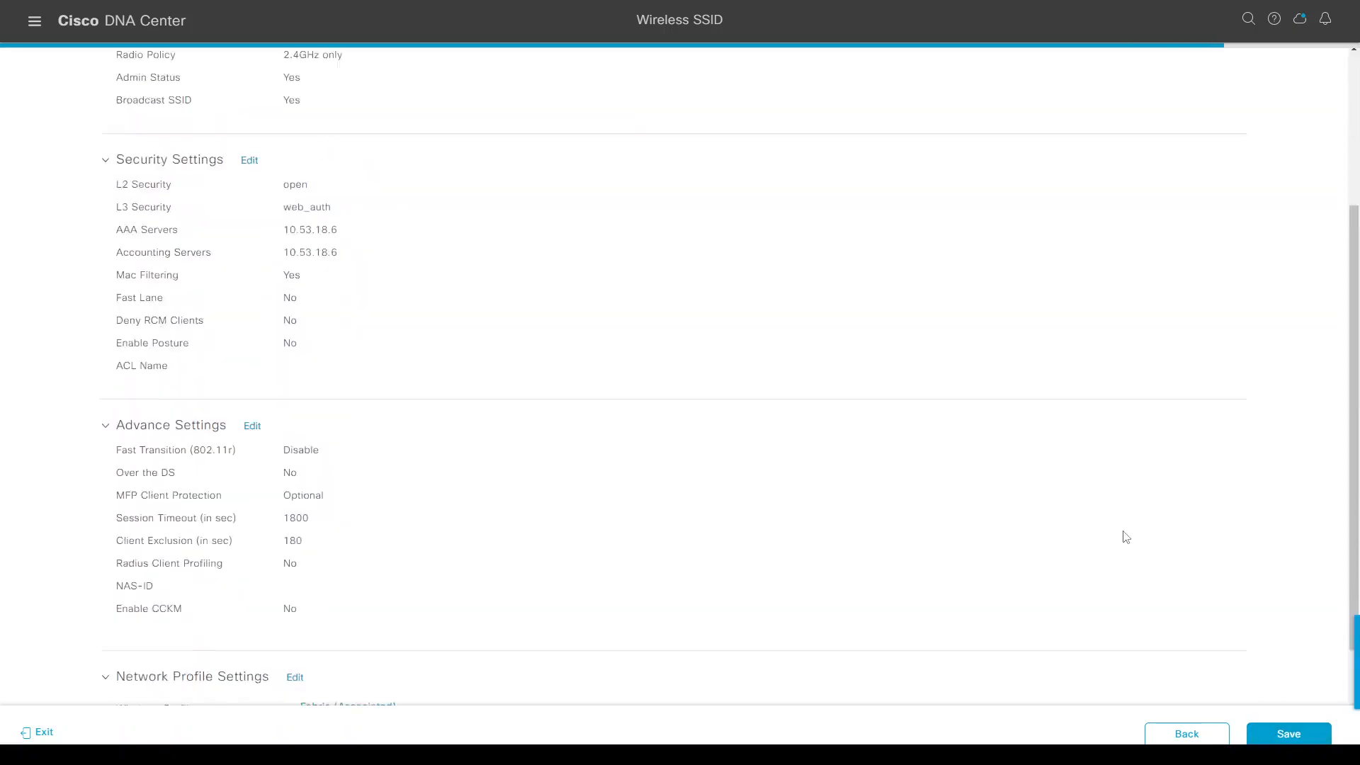
left_click(1308, 733)
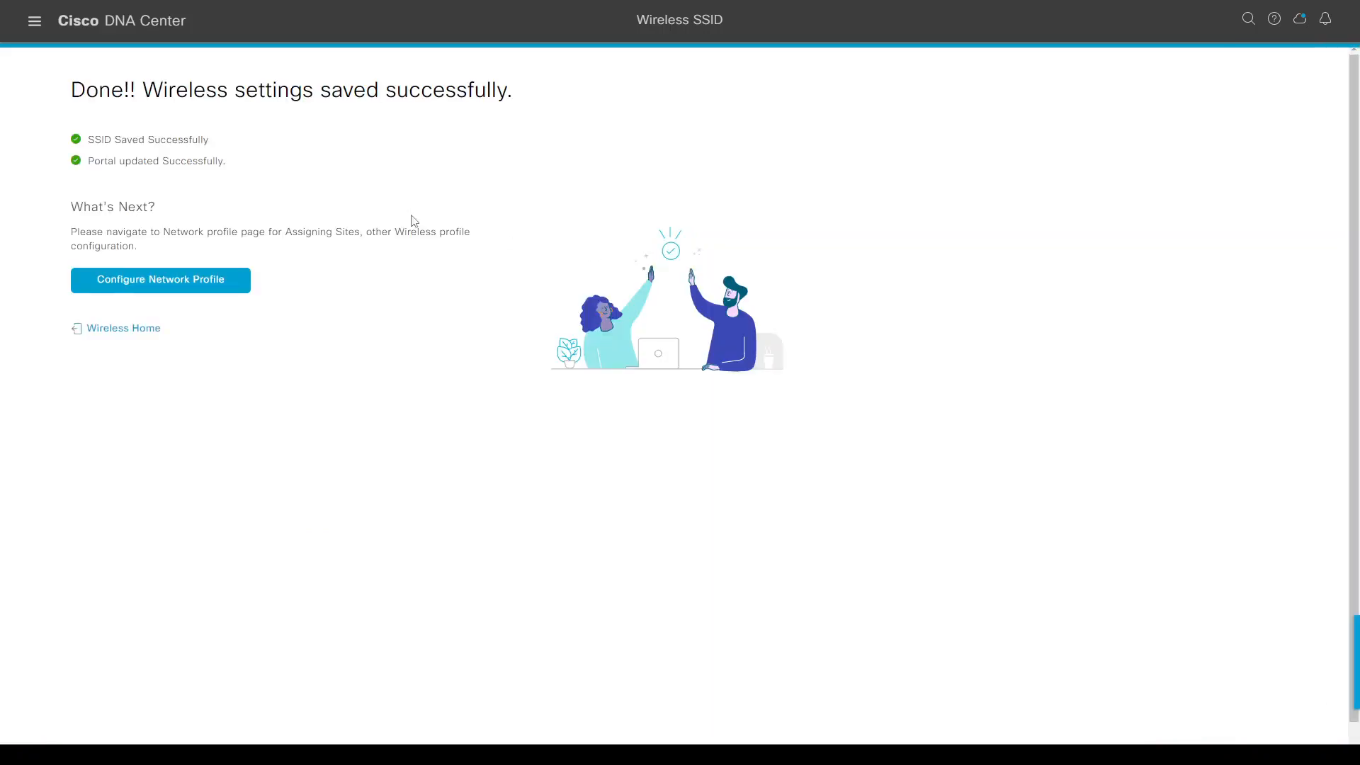
- Check in the network profiles which sites are assigned to Wireless_Profile, and leave the assignment as is
left_click(170, 287)
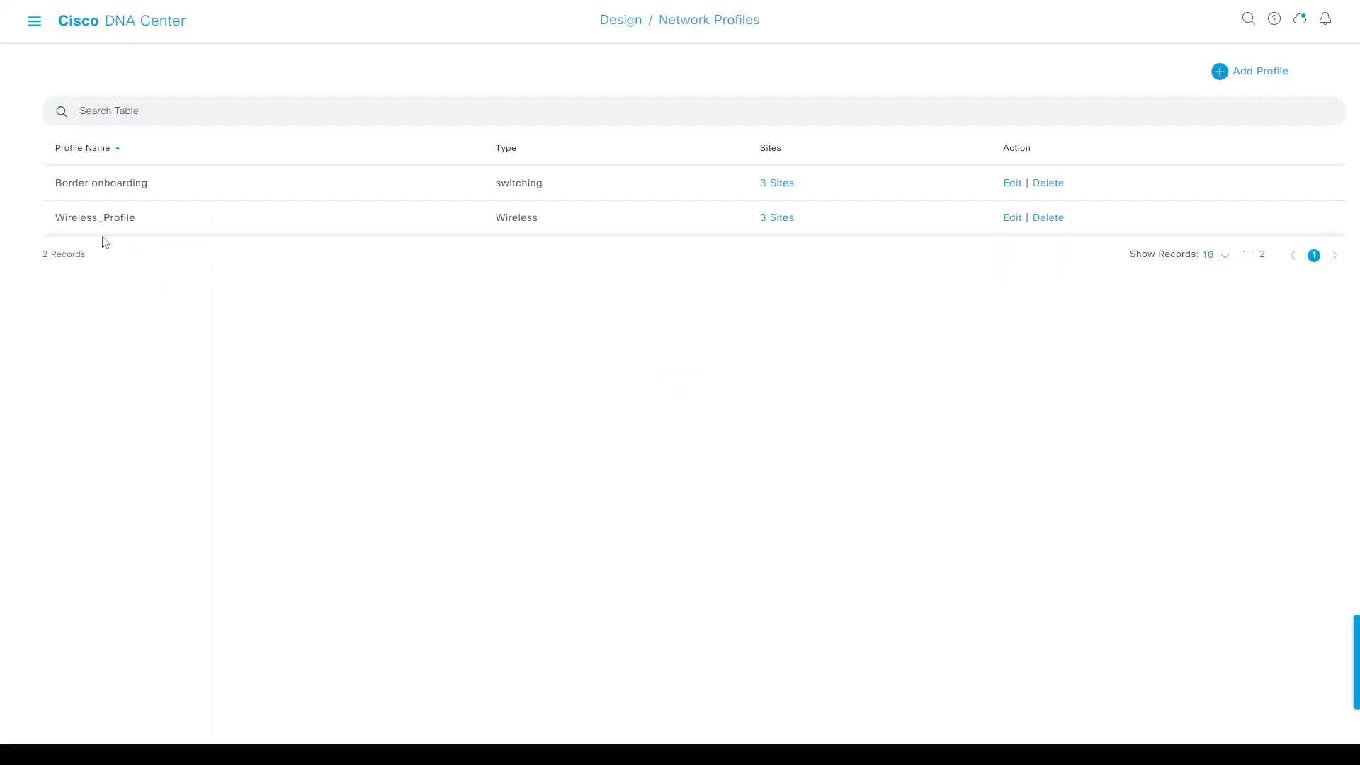
left_click_drag(79, 222, 142, 222)
left_click(768, 219)
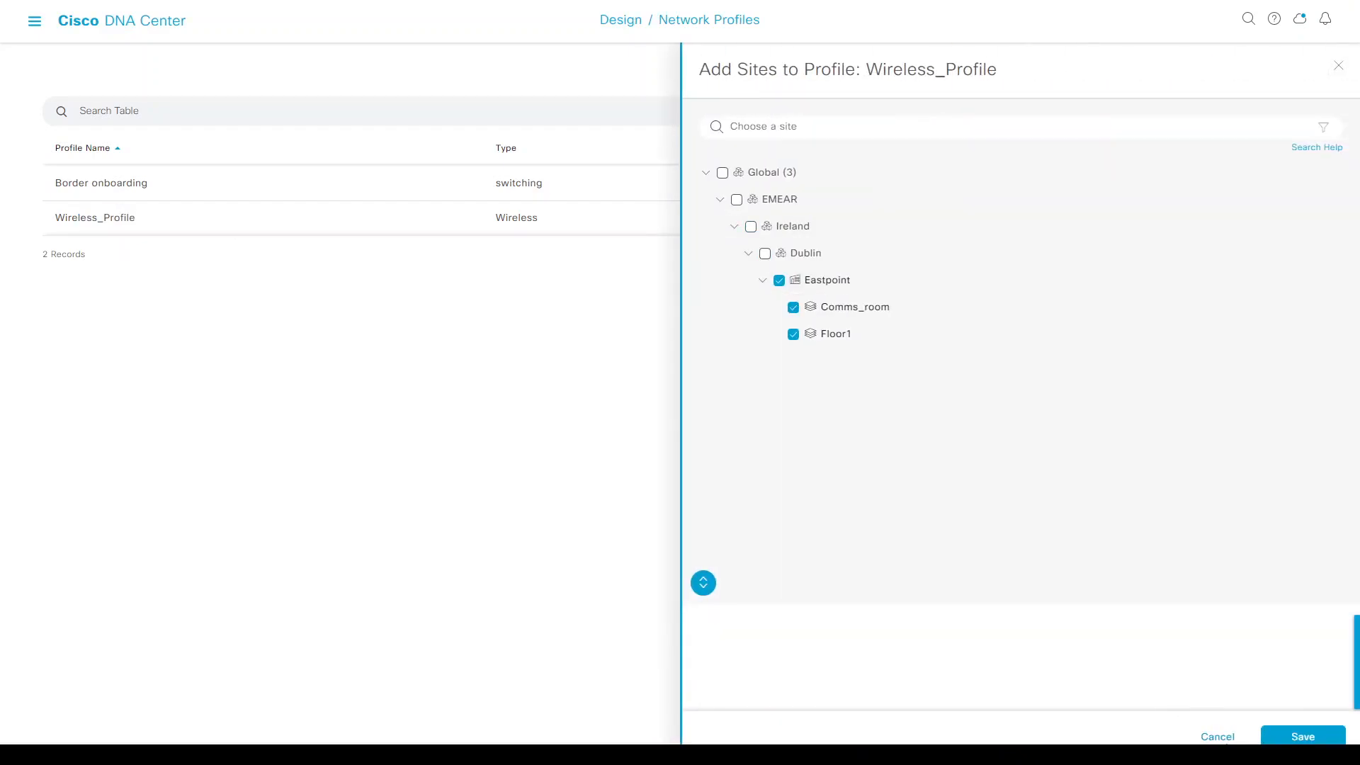
left_click(336, 330)
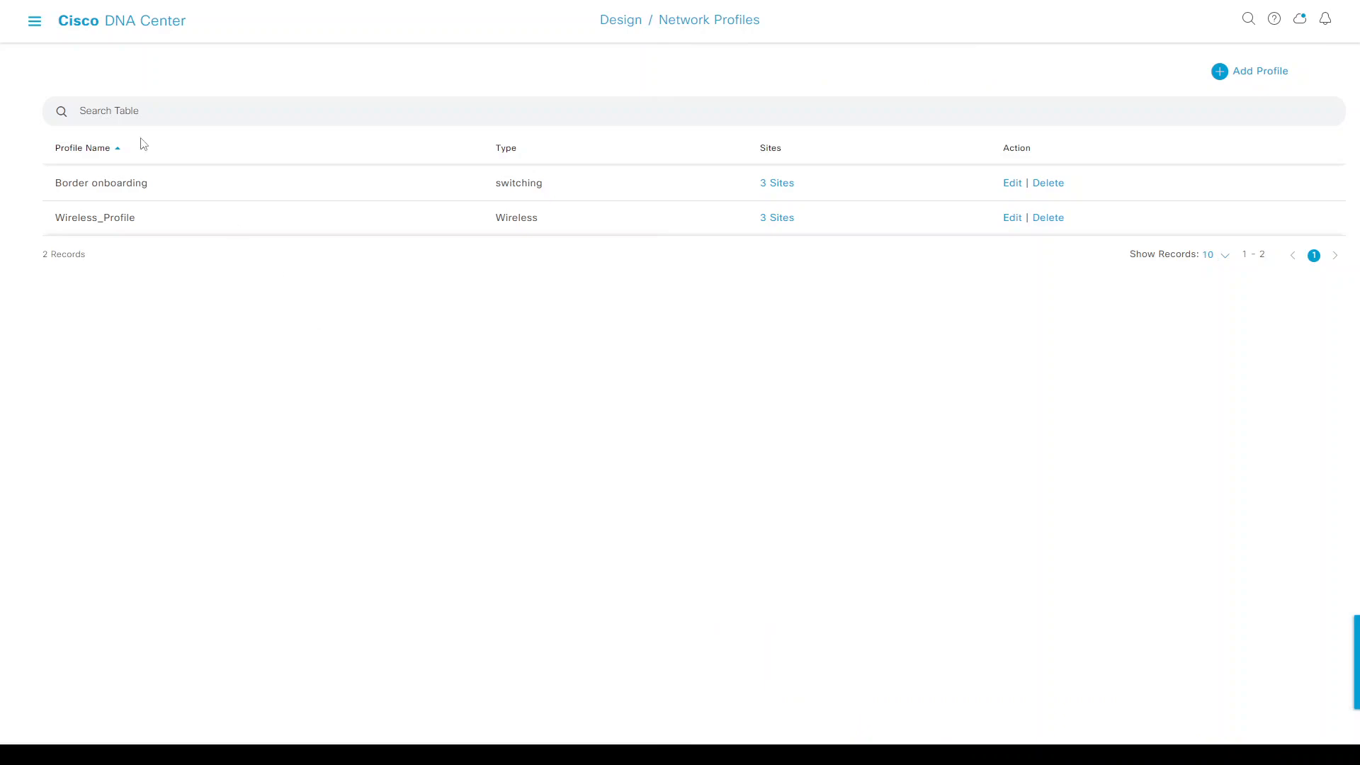
- Start provisioning the wireless controller C9800-1.selab.local from the device inventory and accept the existing settings through to the summary
left_click(34, 21)
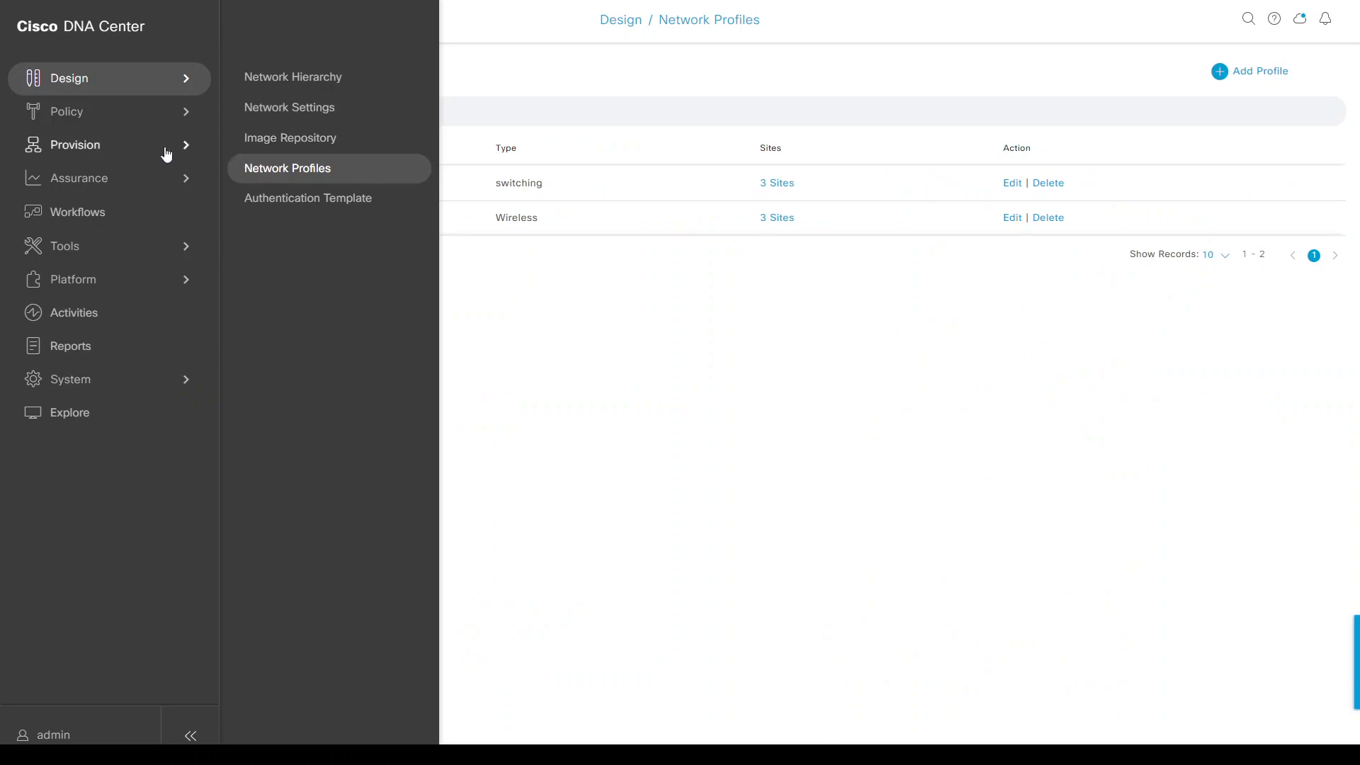
mouse_move(151, 161)
left_click(281, 99)
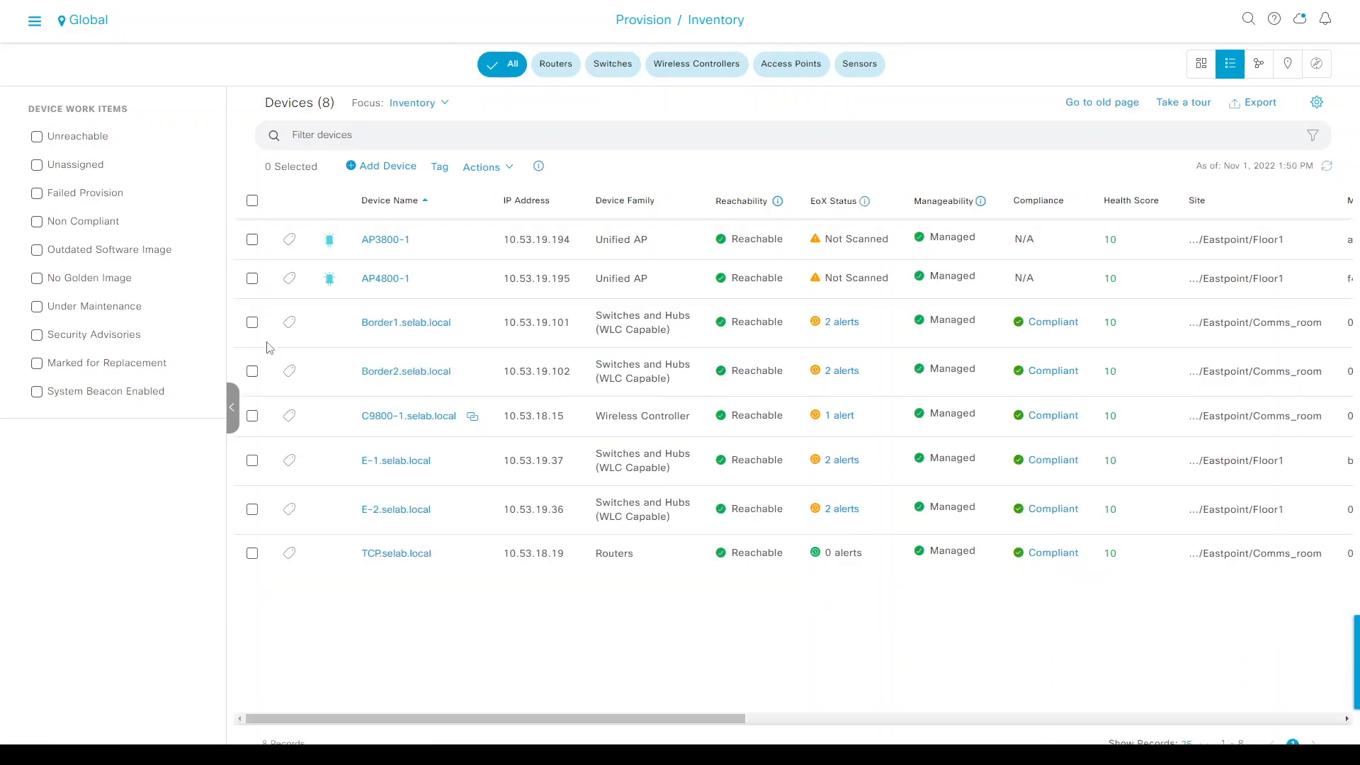
left_click(253, 454)
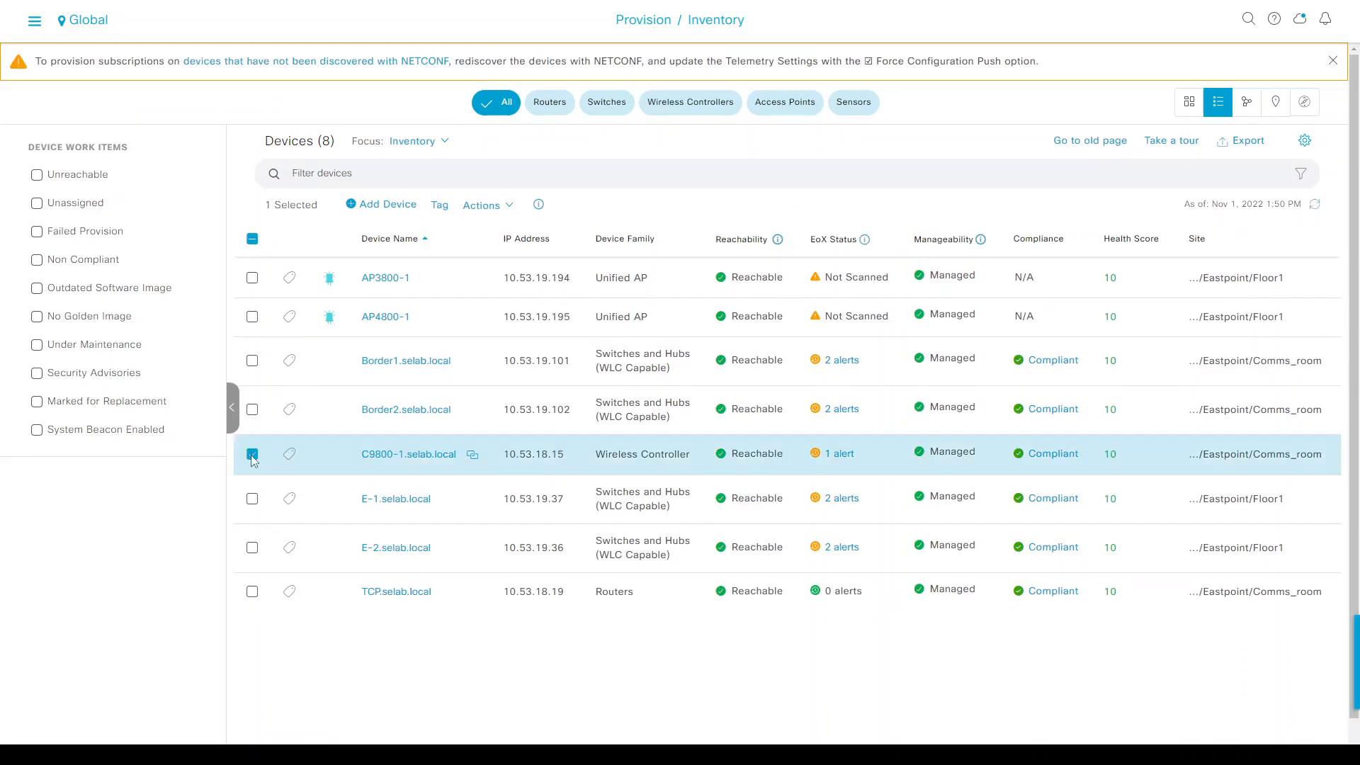
left_click(485, 206)
mouse_move(512, 299)
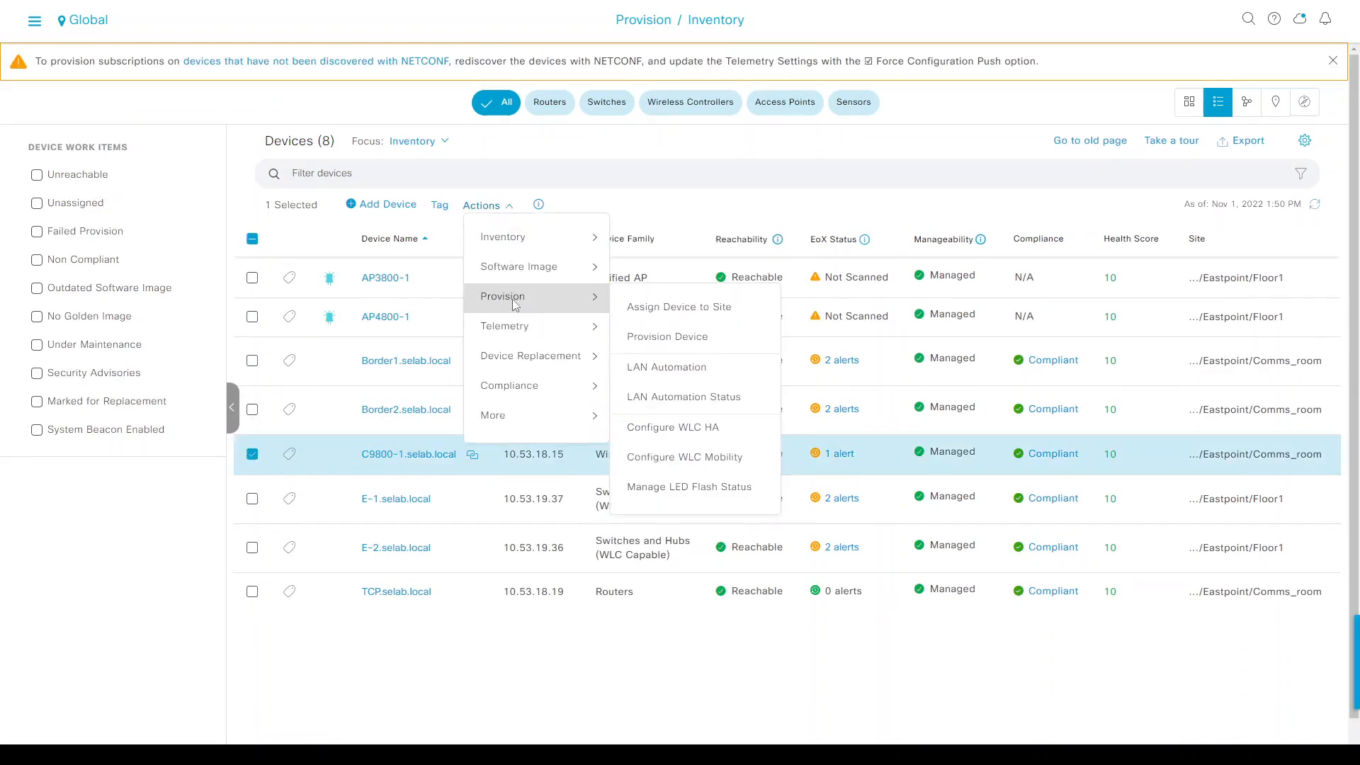
left_click(666, 336)
left_click(1260, 742)
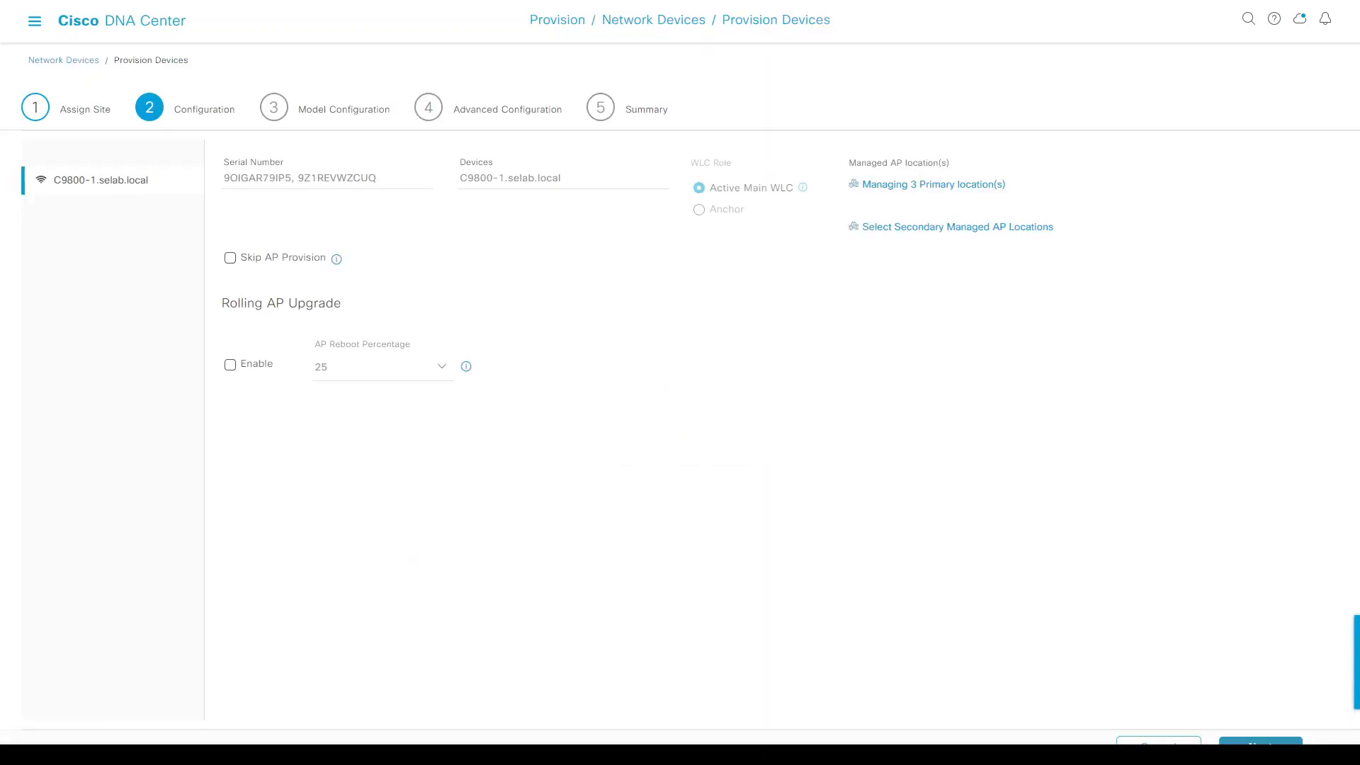
left_click(1259, 742)
left_click(1260, 742)
left_click(1260, 742)
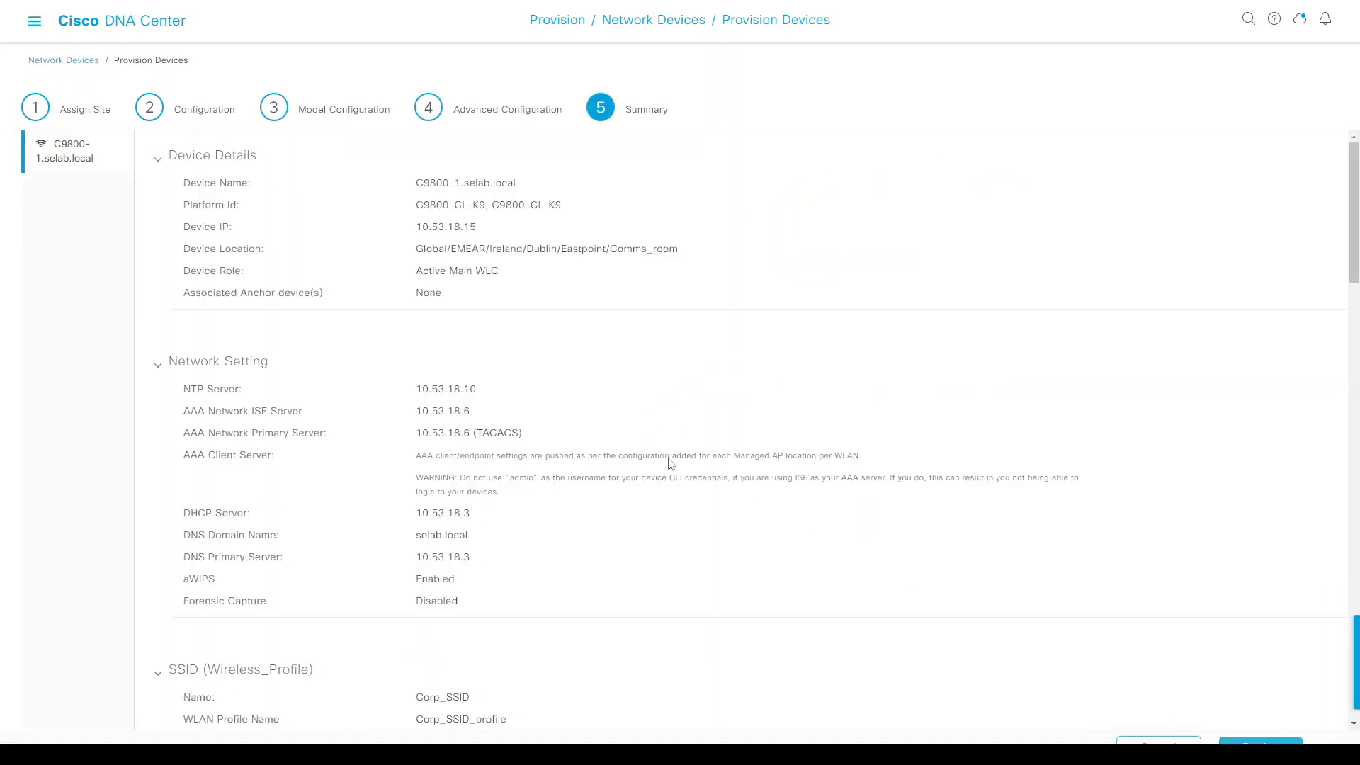
- Review the Corp_SSID and Guest_SSID settings in the provisioning summary and deploy the configuration to the controller immediately
scroll(604, 456, "down", 8)
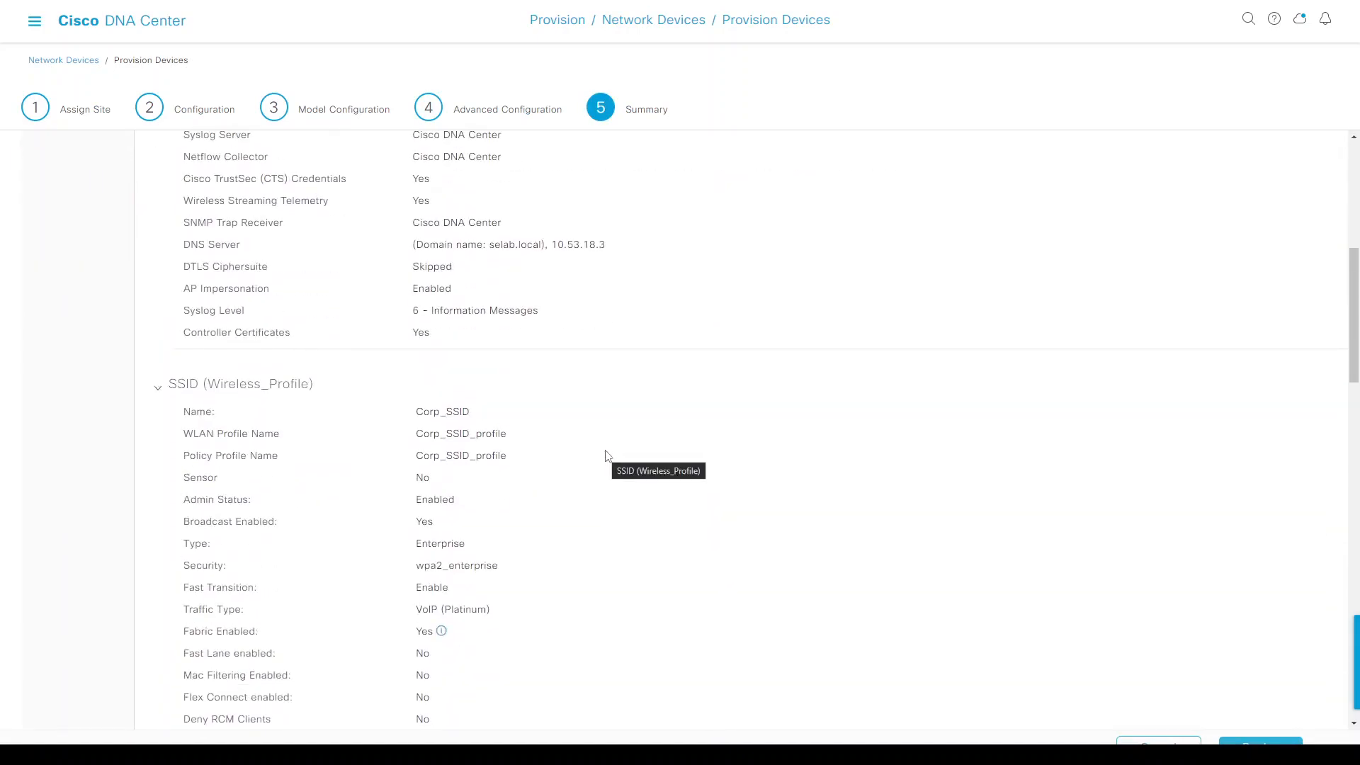
scroll(606, 456, "down", 3)
left_click_drag(418, 175, 471, 175)
scroll(477, 291, "down", 3)
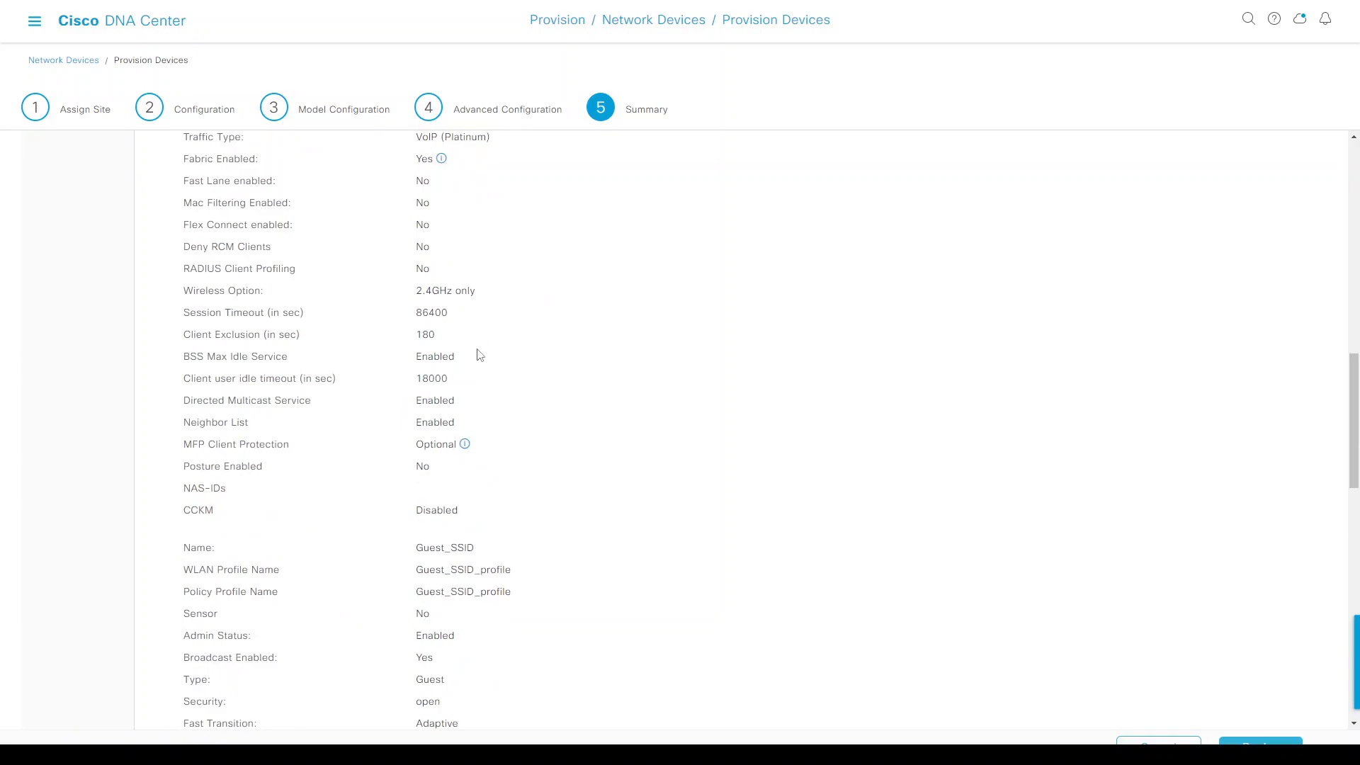
scroll(480, 352, "down", 3)
left_click_drag(430, 315, 476, 312)
scroll(657, 392, "down", 3)
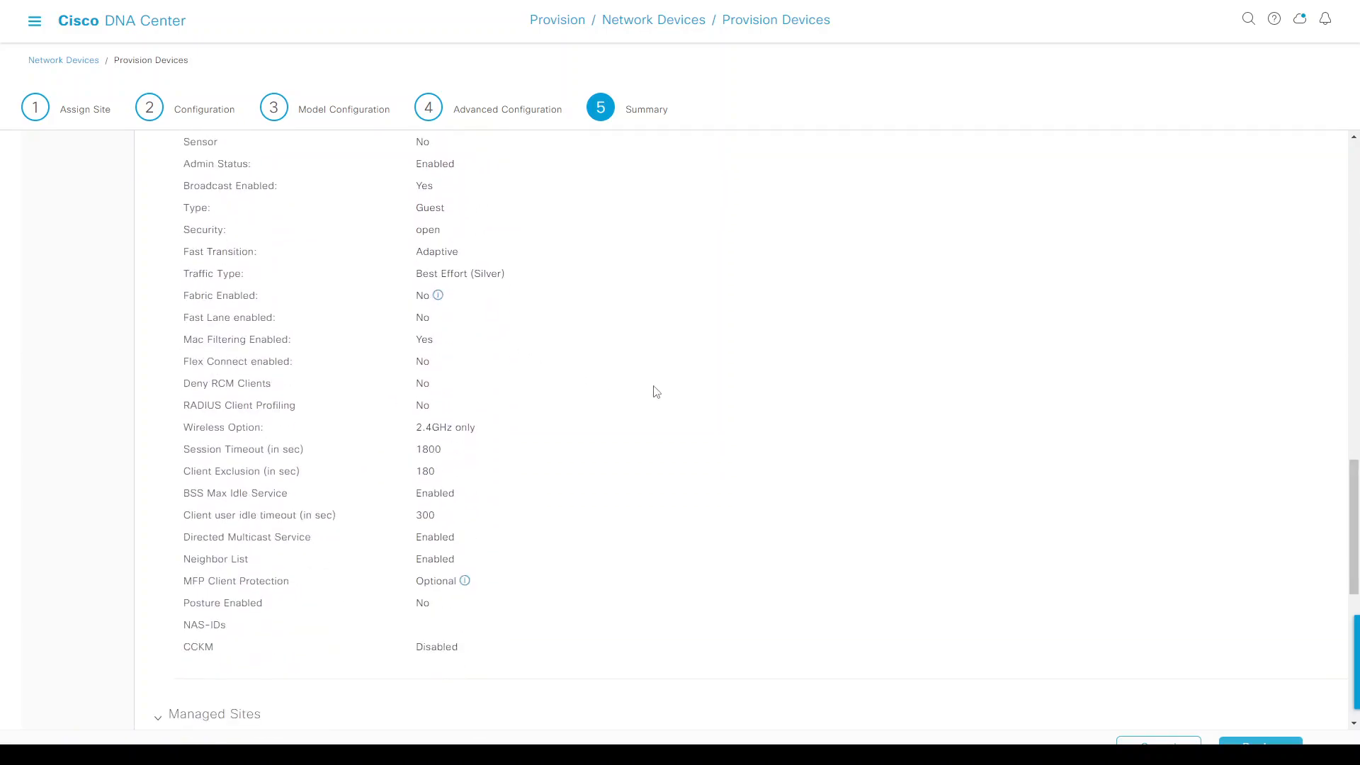
left_click(1230, 740)
left_click(1217, 309)
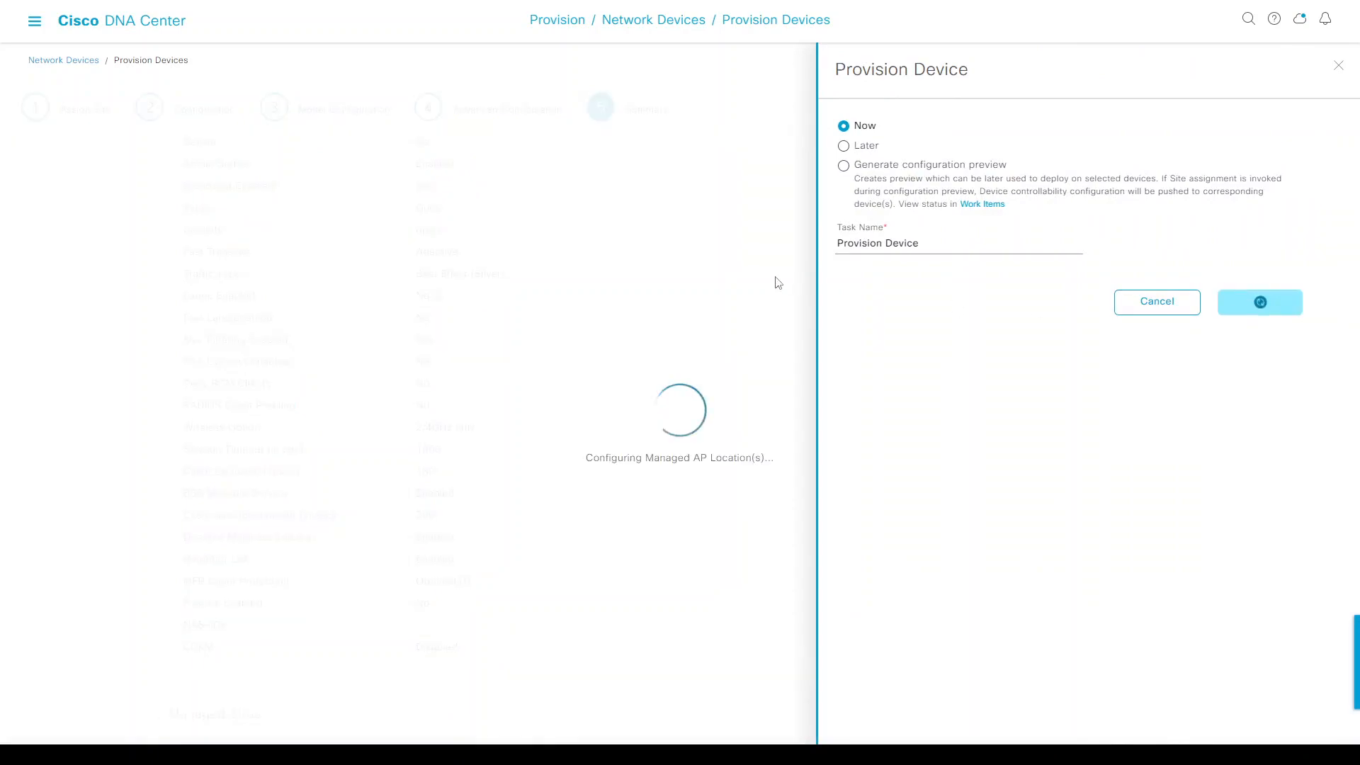
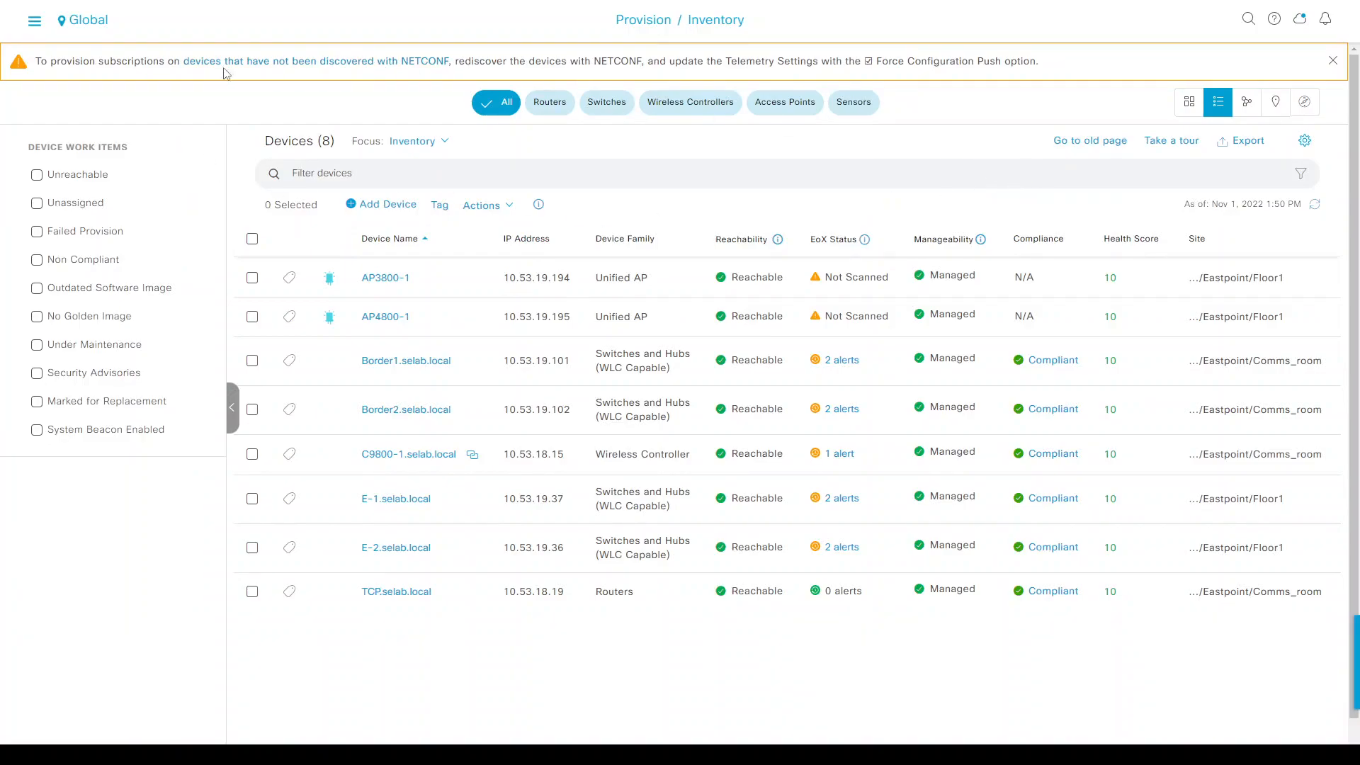
- Open the list of SD-Access fabric sites
left_click(34, 20)
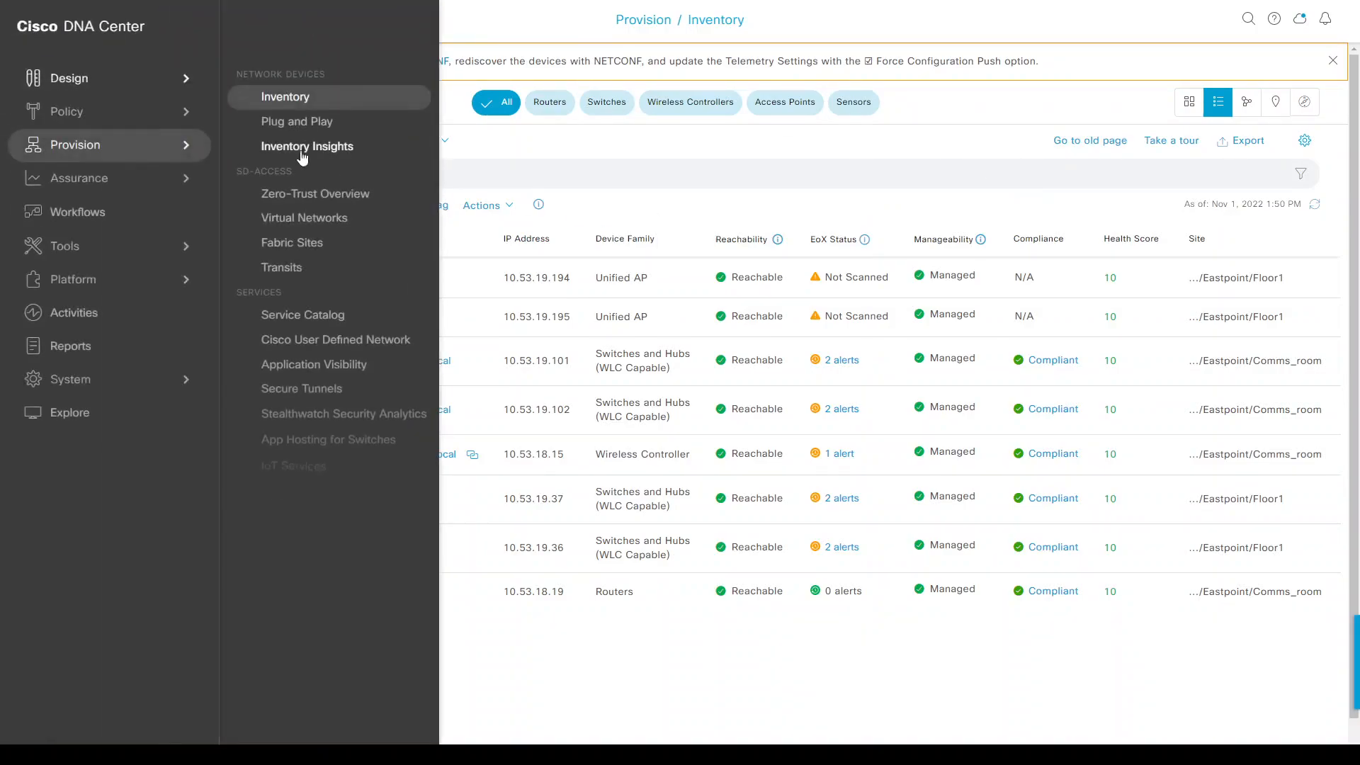
left_click(298, 247)
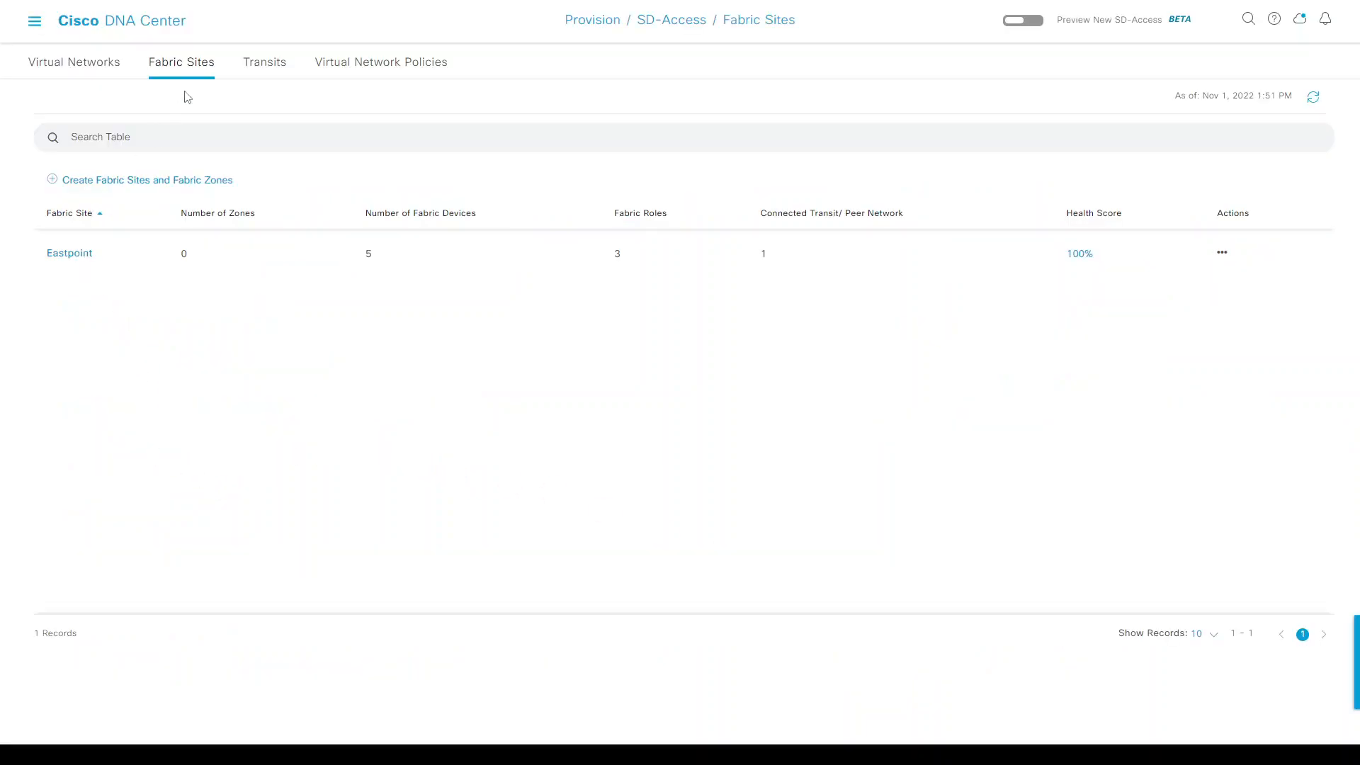
- Open the guest virtual network in the Eastpoint fabric site's host onboarding settings and start adding an IP pool entry
left_click(78, 255)
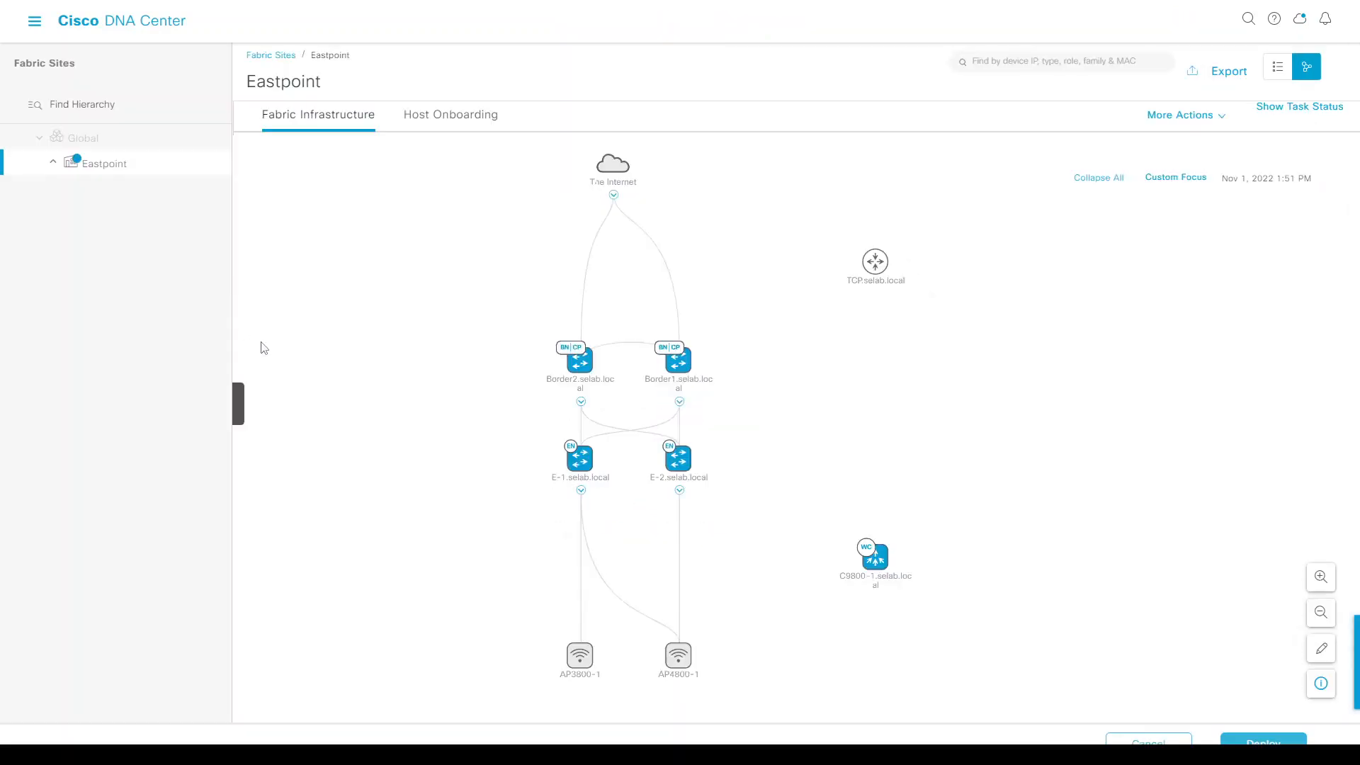
left_click(426, 124)
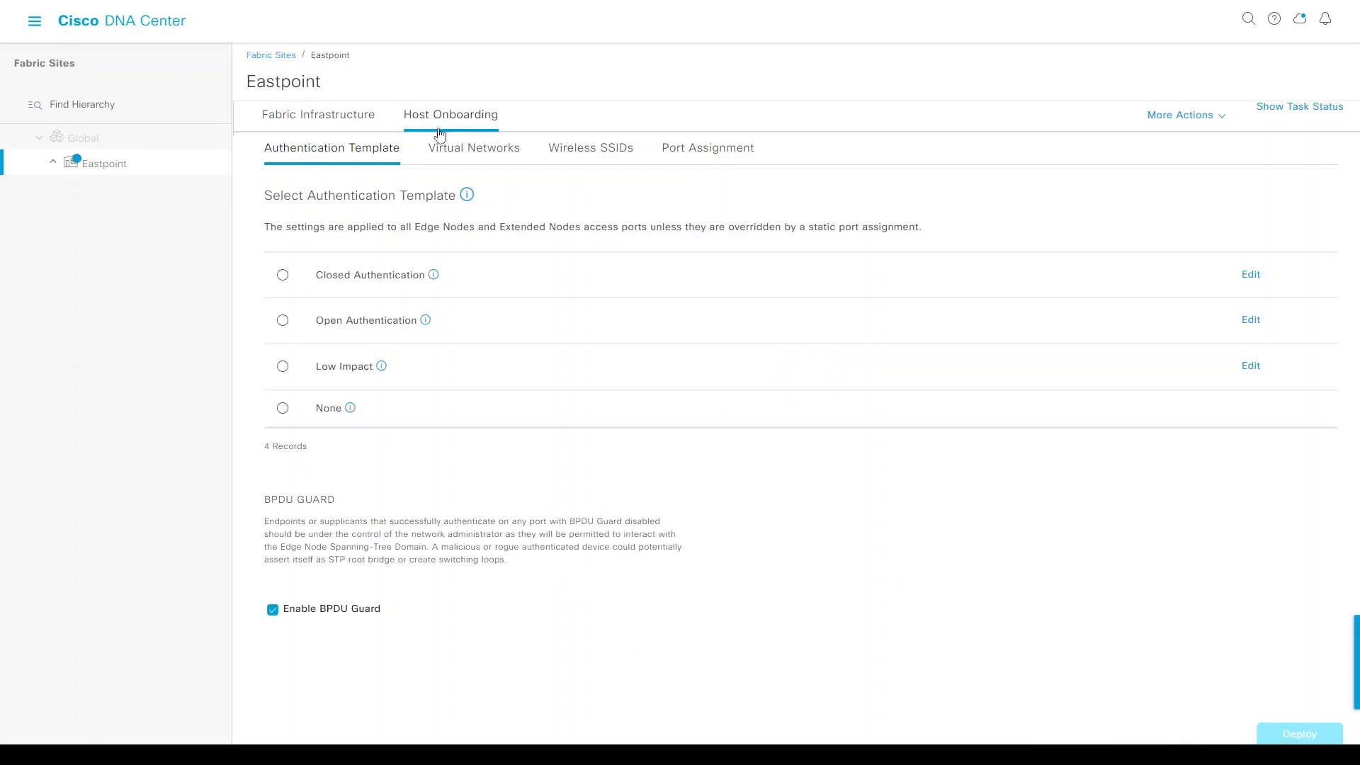
left_click(465, 157)
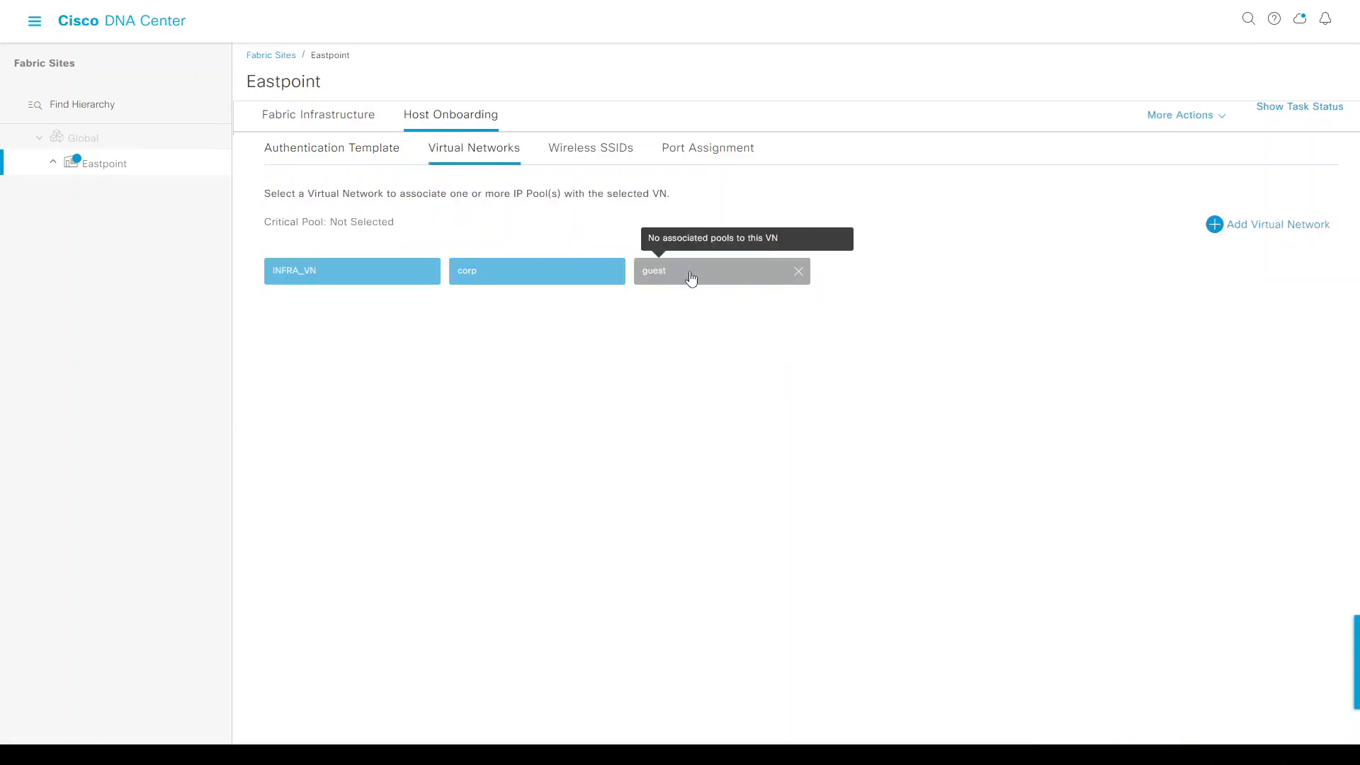
left_click(686, 276)
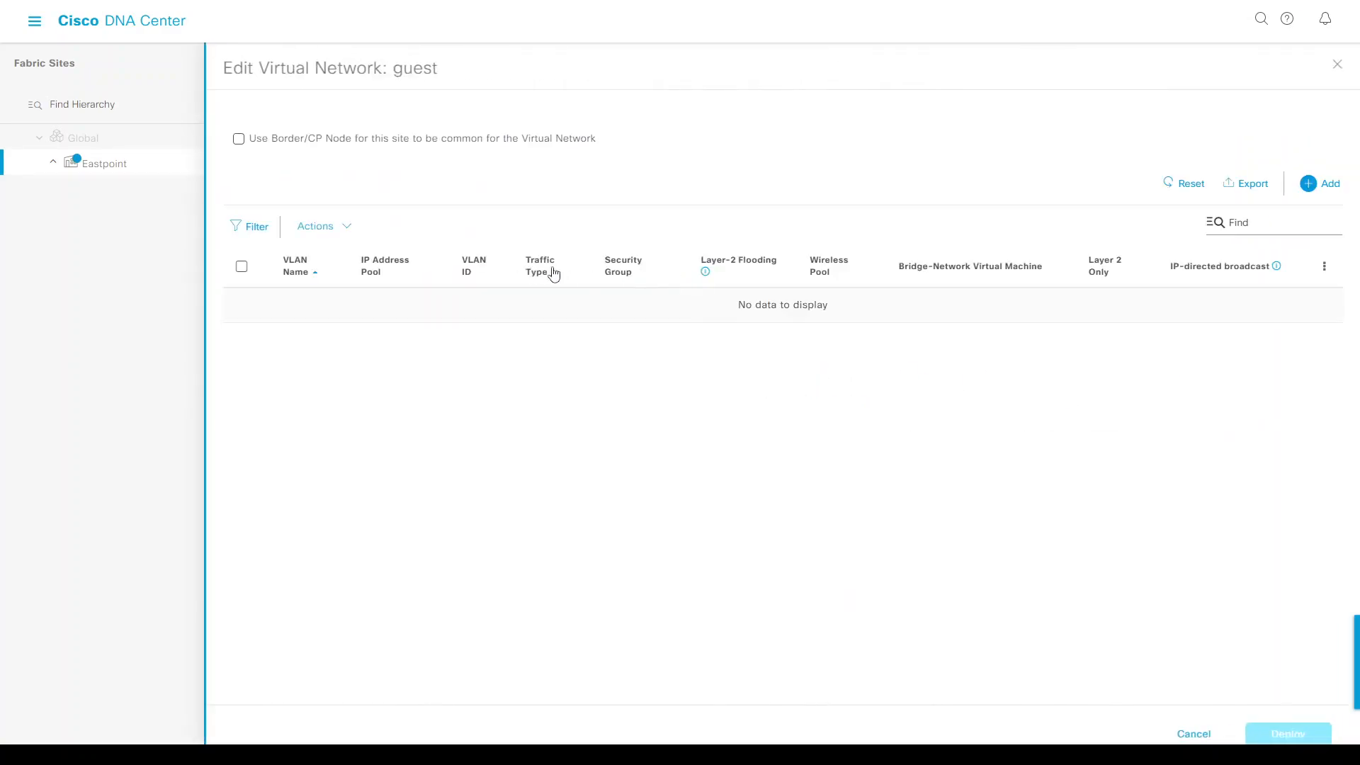
left_click(1309, 185)
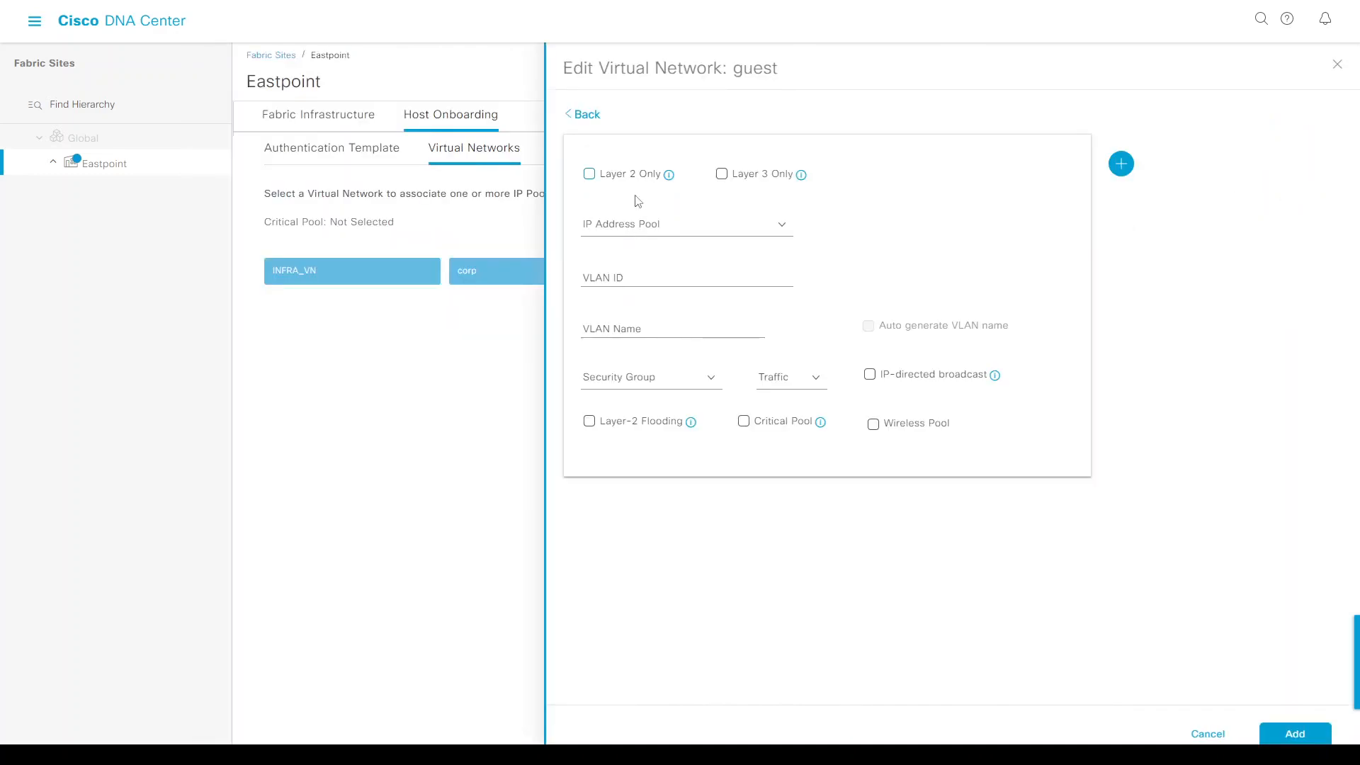
- Add the Guests (10.53.19.216/29) pool with VLAN name guest, Data traffic and Wireless Pool enabled, and deploy it immediately
left_click(680, 224)
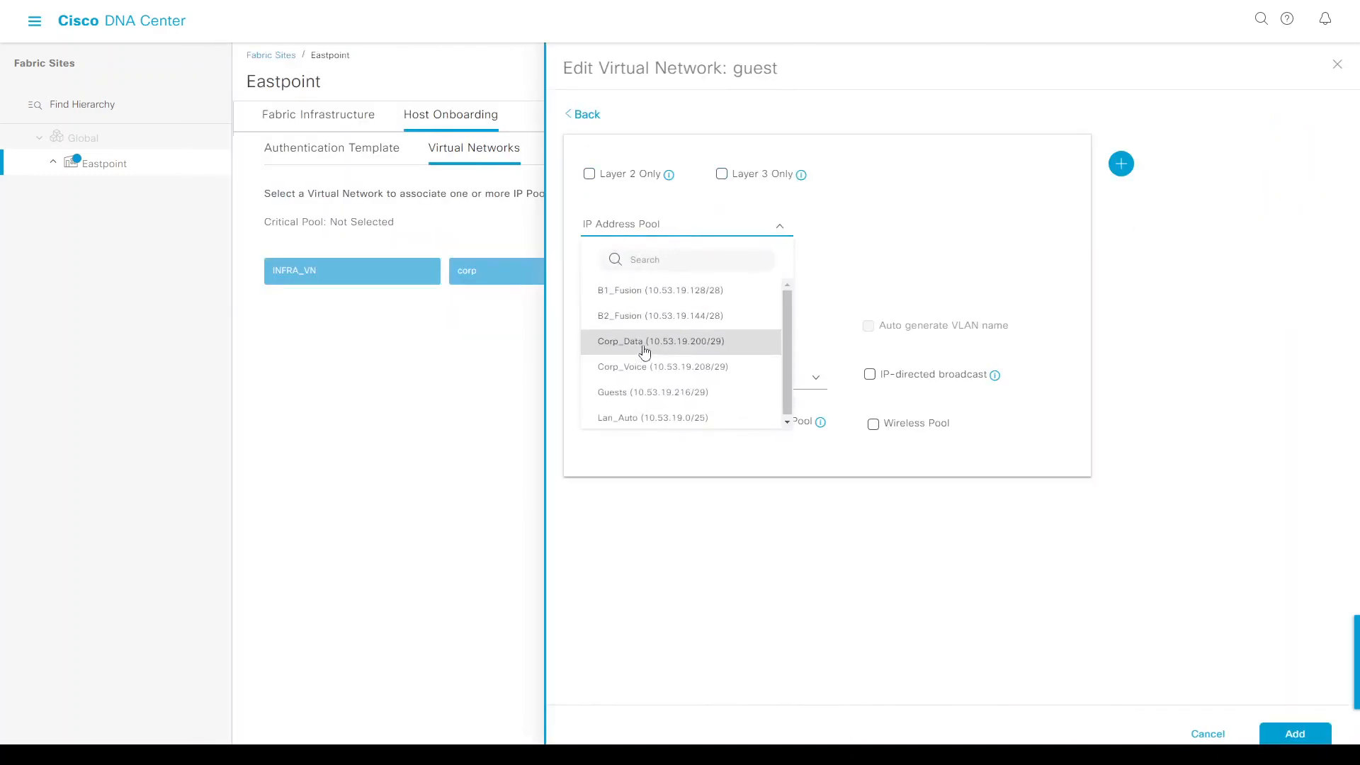
left_click(661, 395)
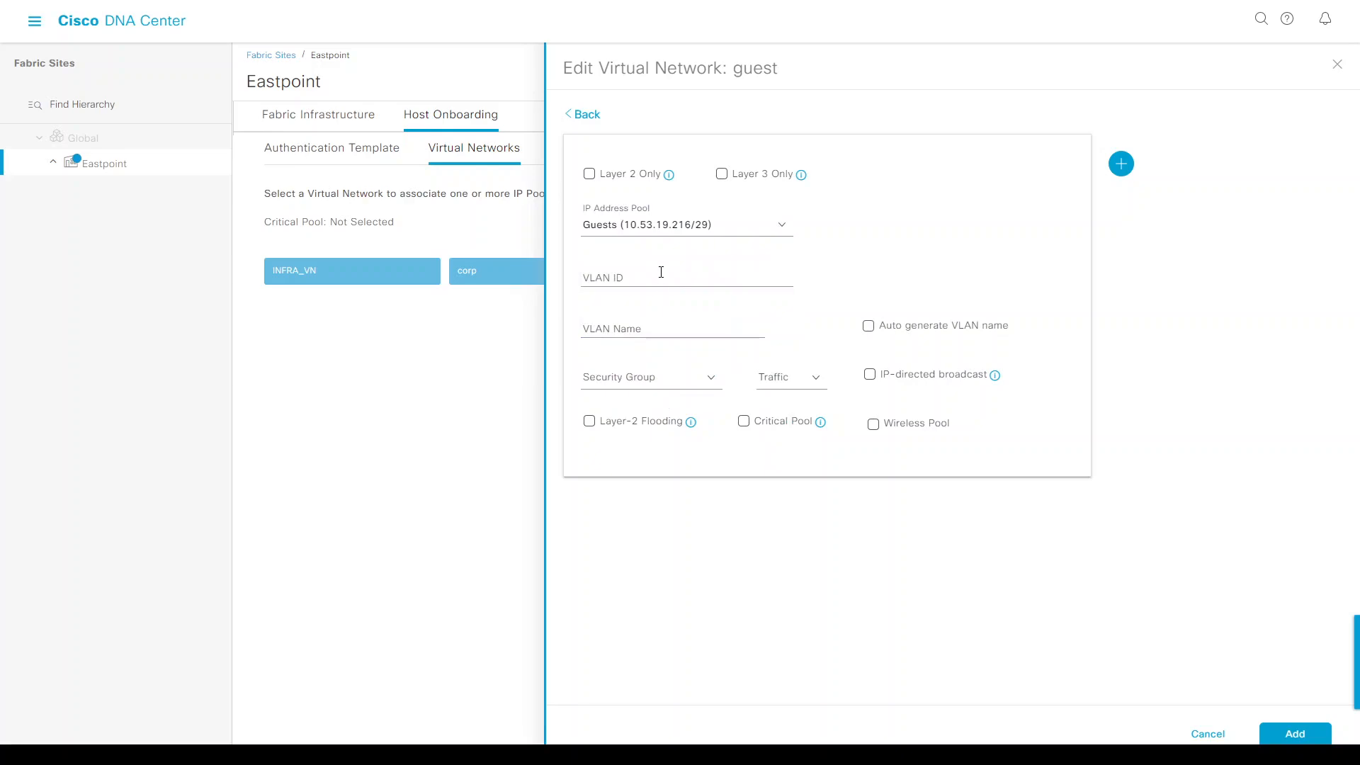
left_click(637, 332)
left_click(786, 379)
left_click(781, 413)
left_click(873, 423)
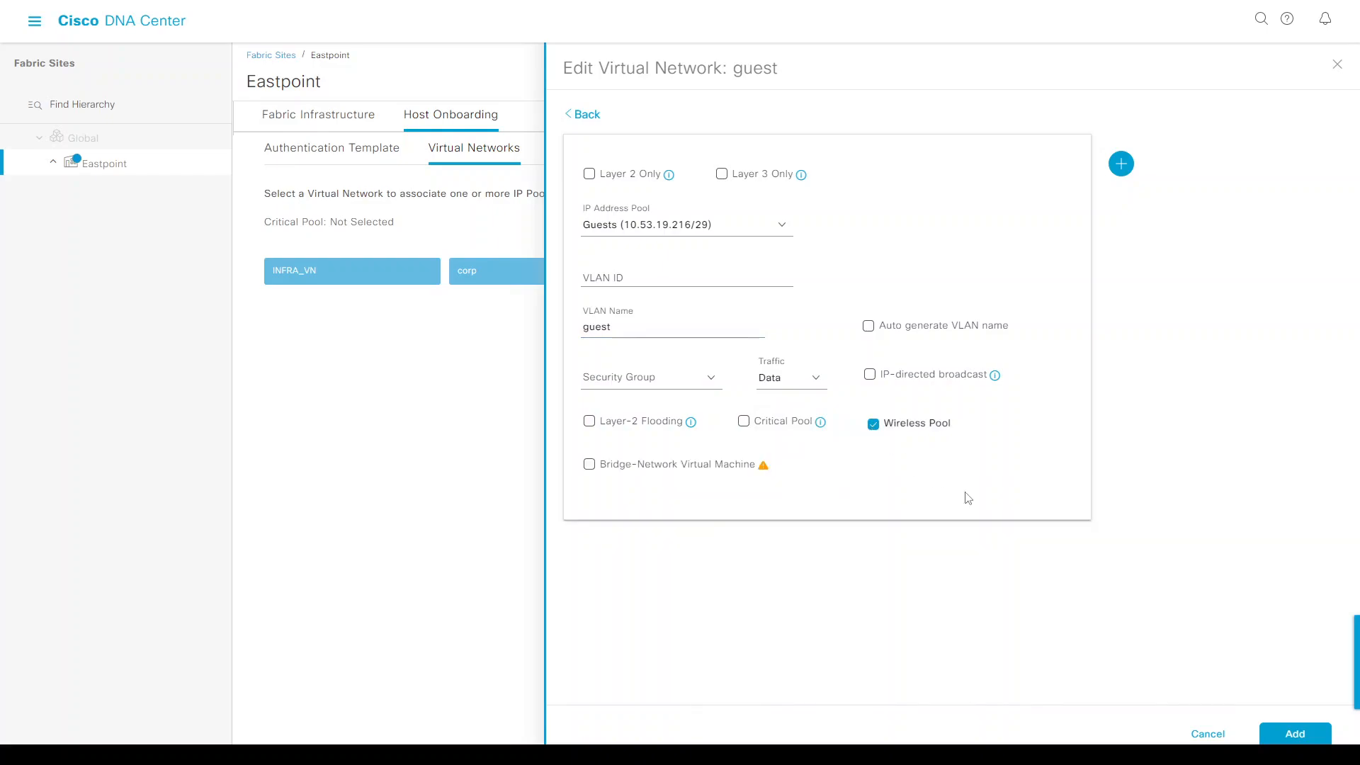
left_click(1299, 737)
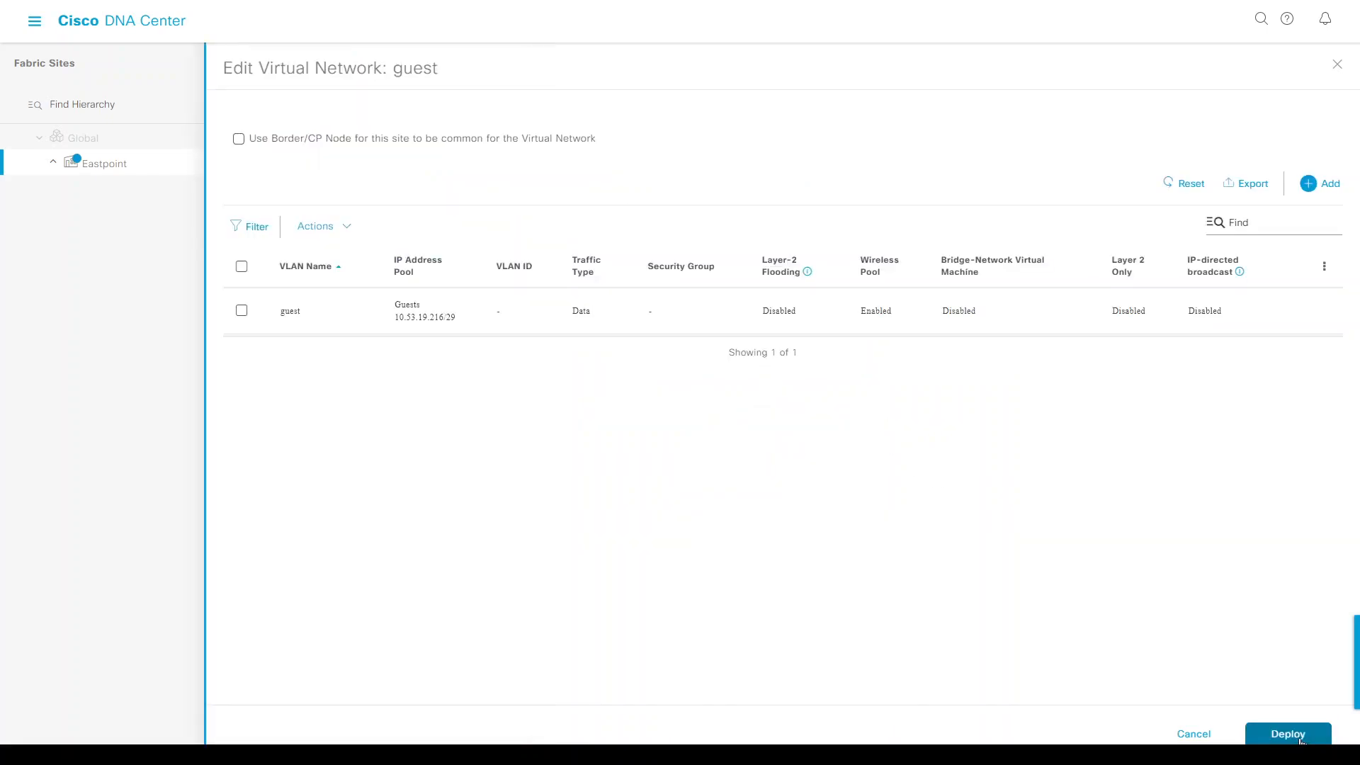
left_click(1295, 735)
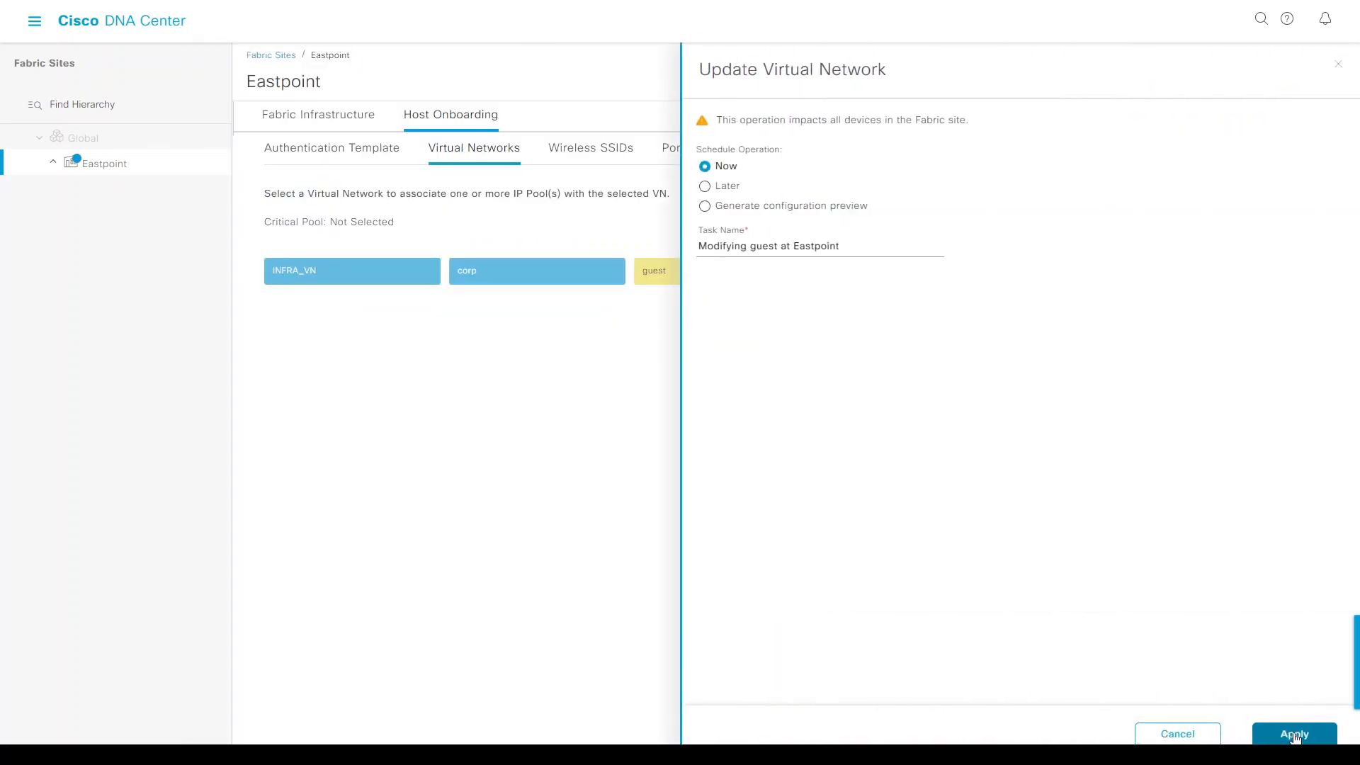
left_click(1295, 735)
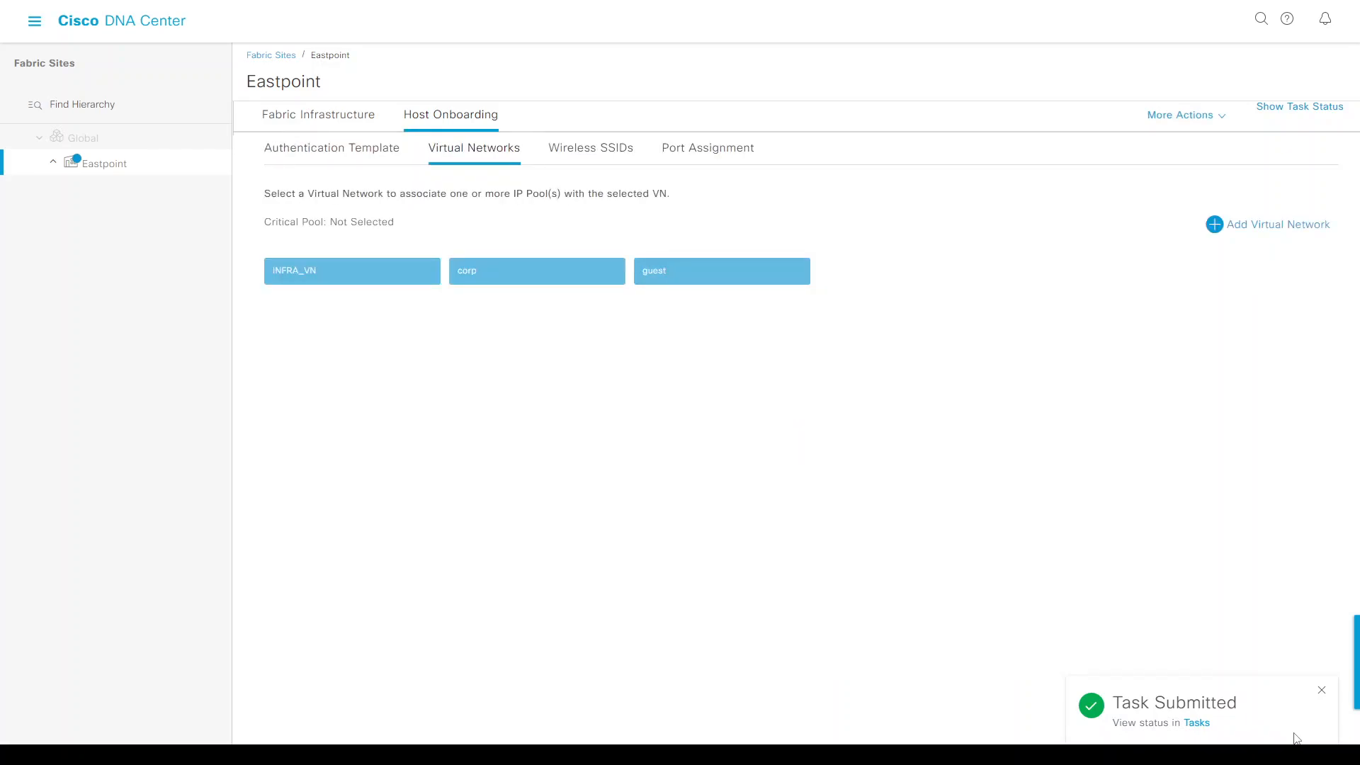
- Switch to MobaXterm, open a new ISR4K-TS session and connect to the edge node with fe1
key("alt+Tab")
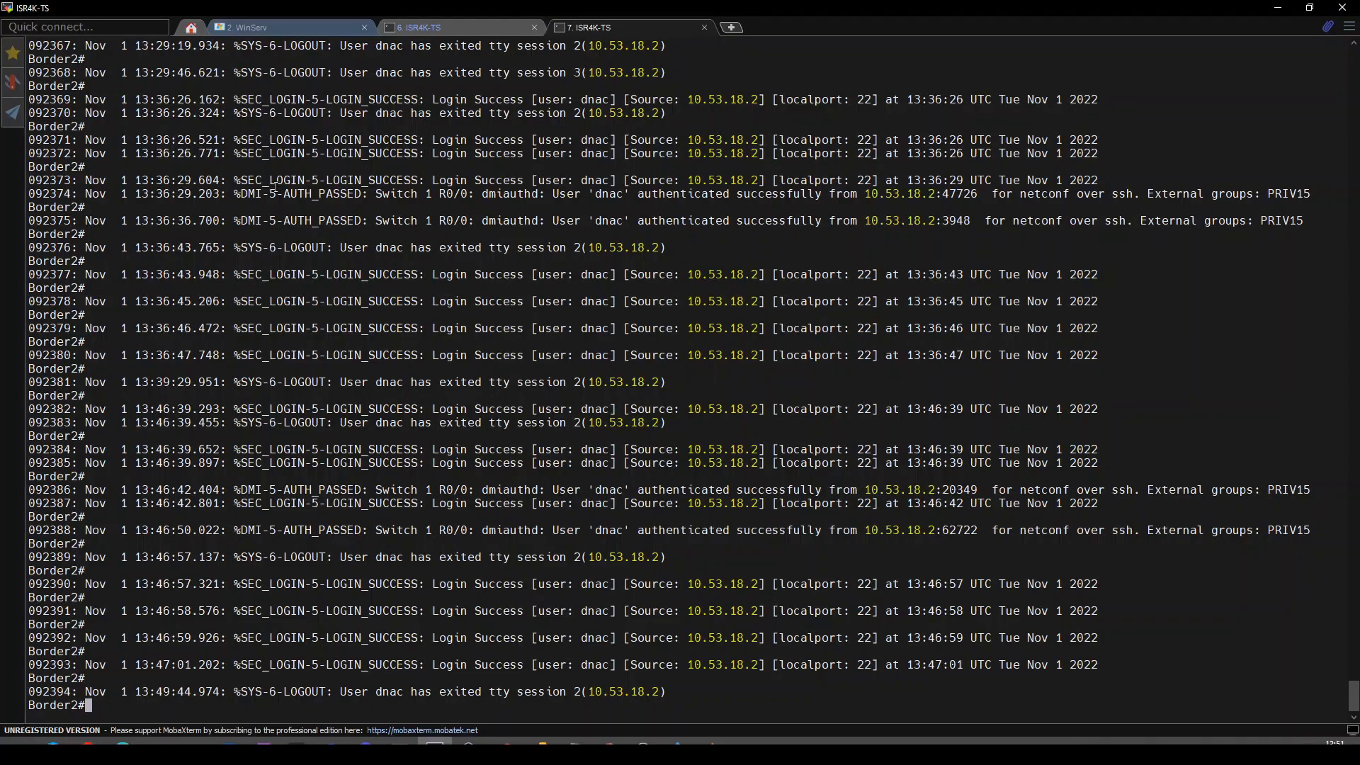
left_click(13, 53)
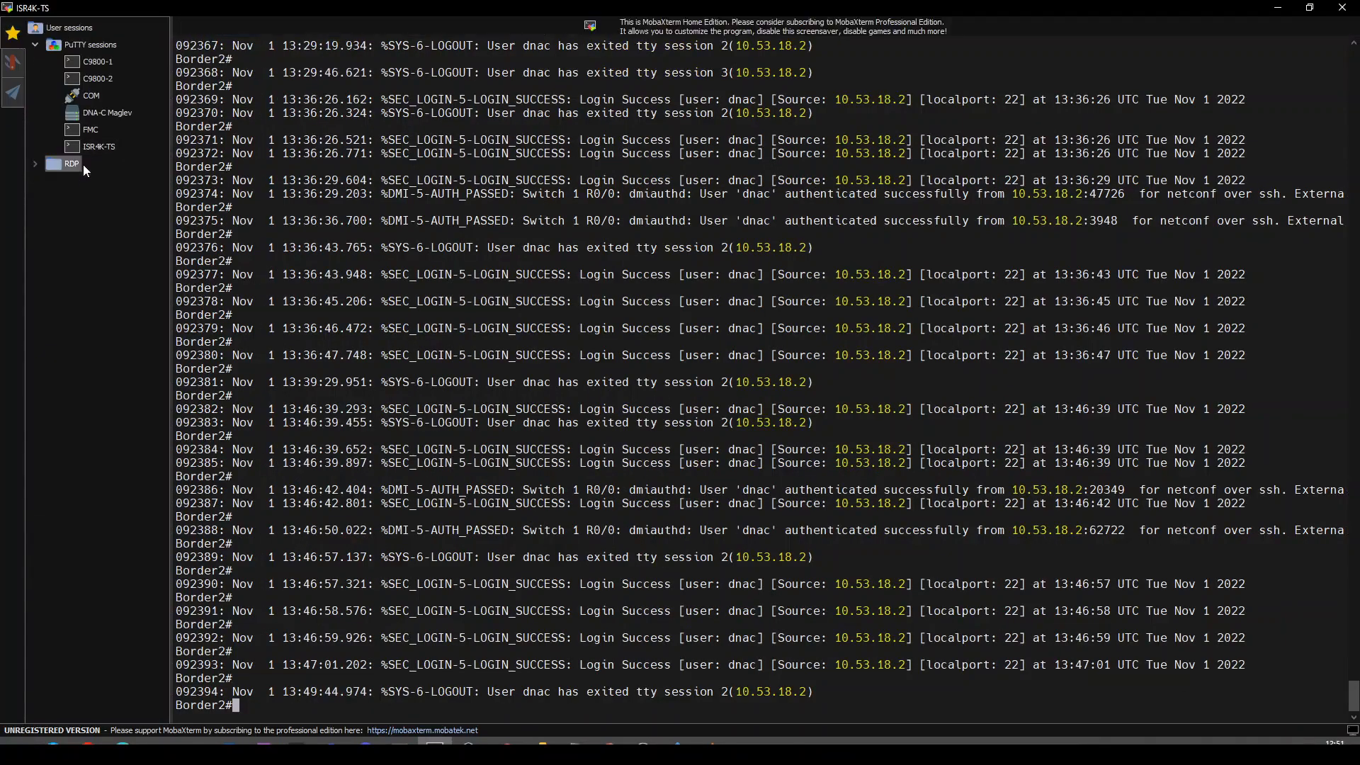
left_click(95, 146)
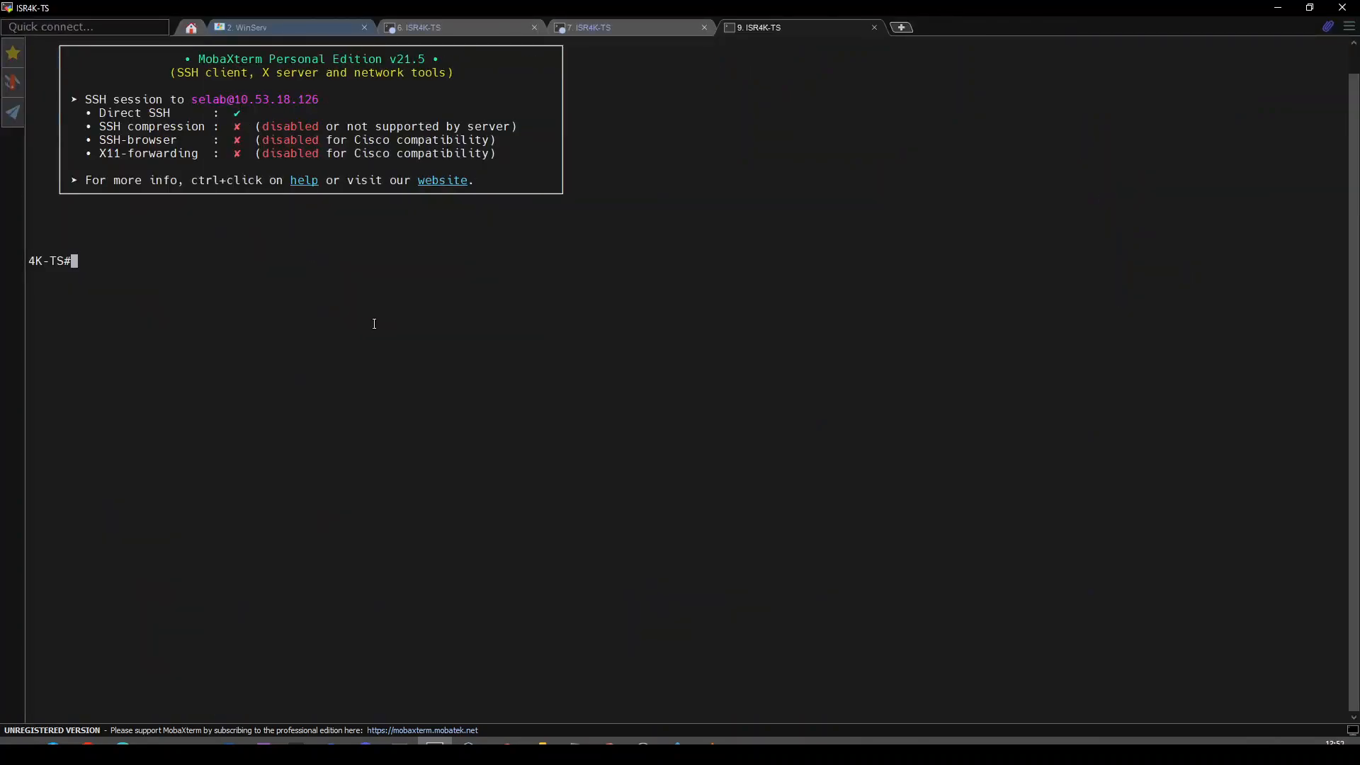
type("fe1")
key("Return")
key("Return")
key("Return")
key("Return")
key("Return")
key("Return")
key("Return")
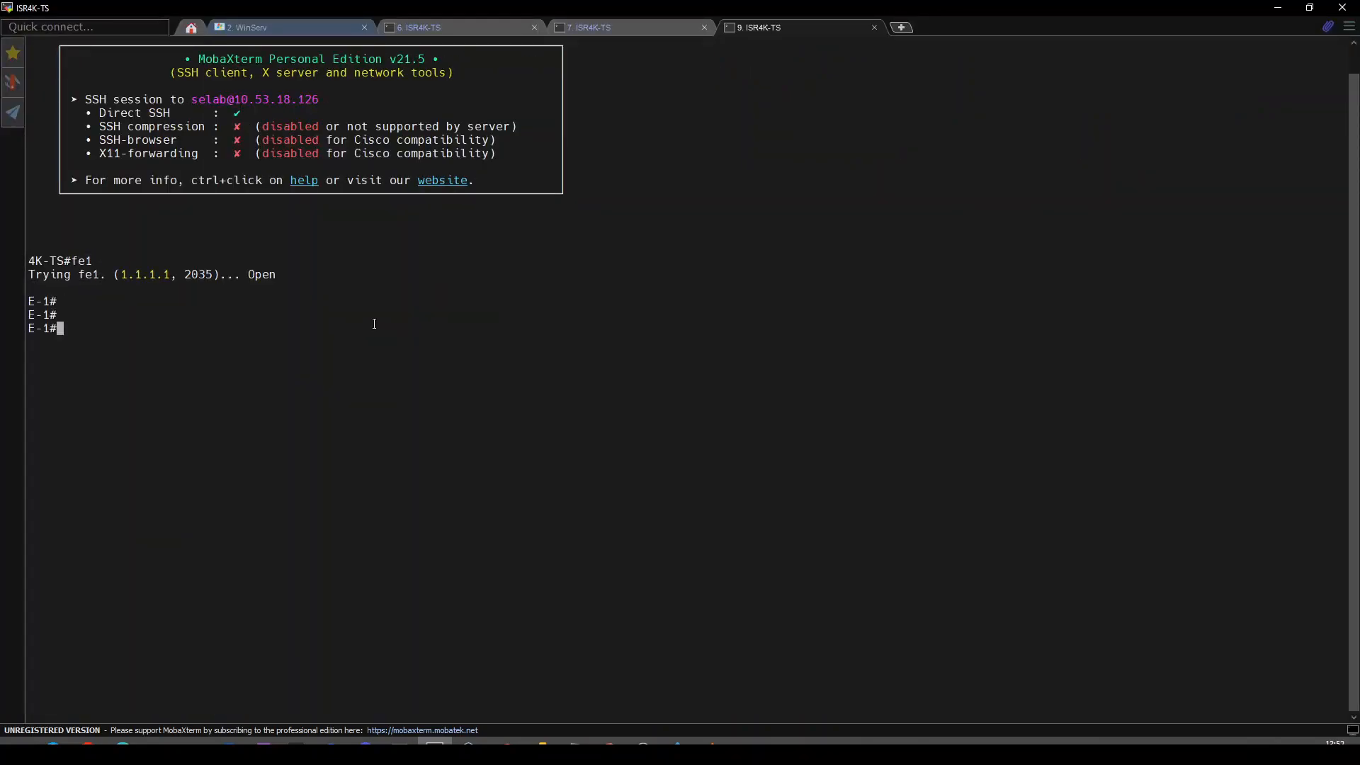
- List the VRFs and their interfaces on edge node E-1 with sh vrf
type("sh vrf")
key("Return")
key("Return")
key("Return")
key("Return")
key("Return")
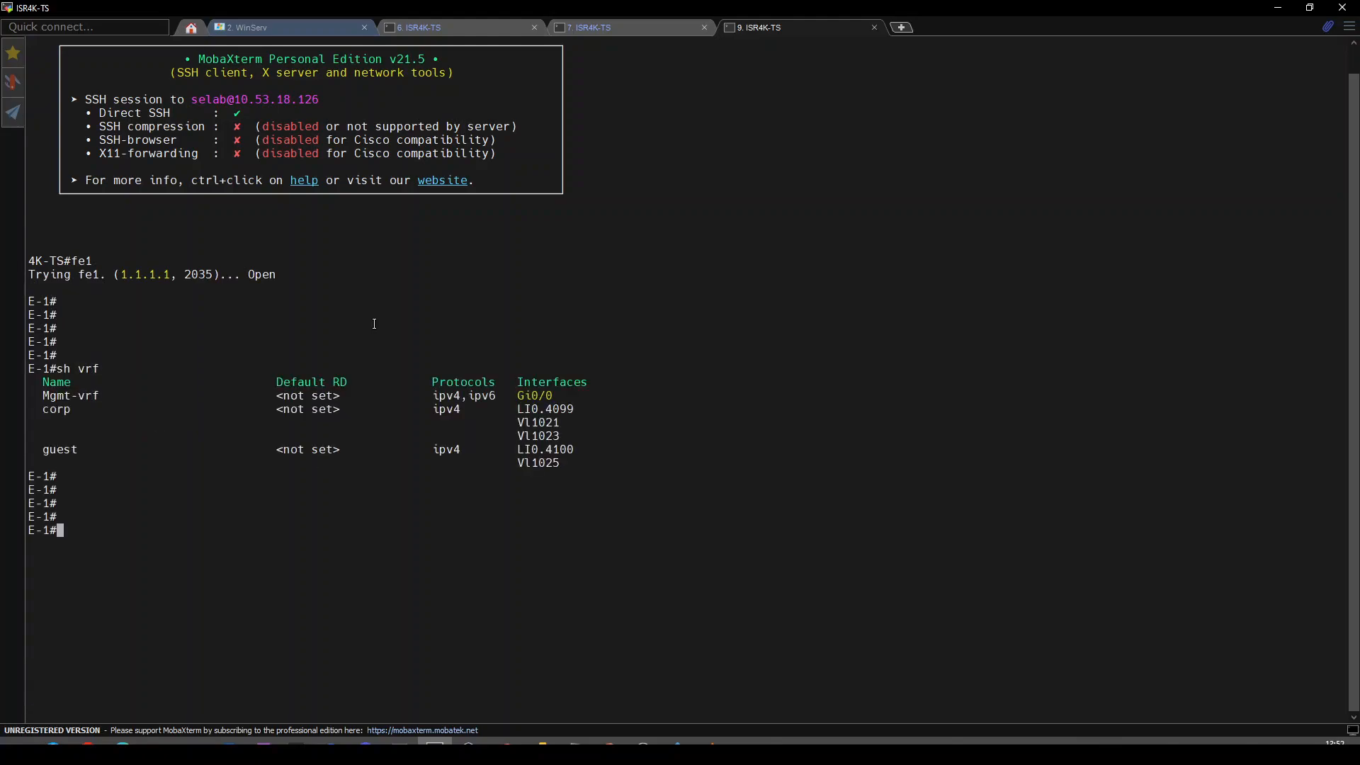
- Display the running configuration of the guest VRF's interface with sh run int Vl1025
double_click(55, 449)
double_click(543, 464)
key("ctrl+c")
key("Return")
key("Return")
key("Return")
type("sh run int")
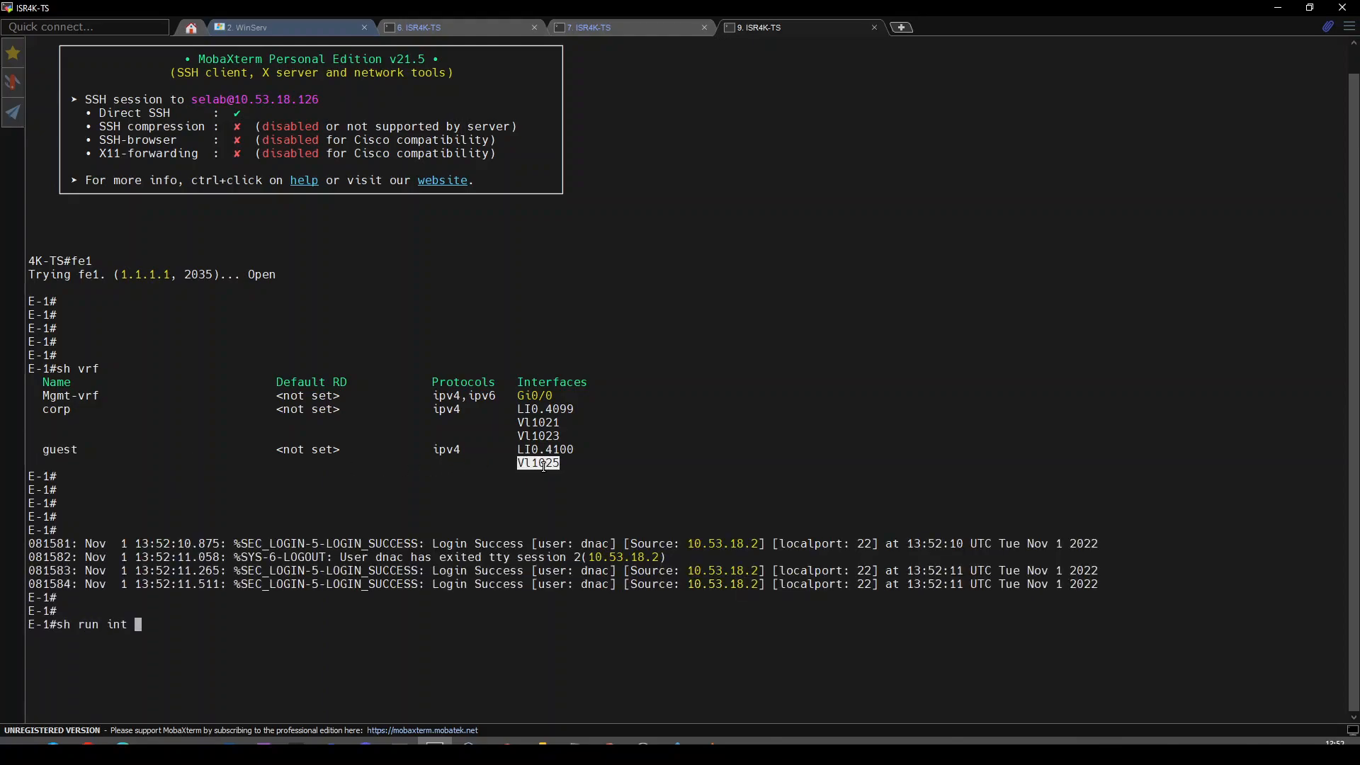
right_click(543, 465)
key("Return")
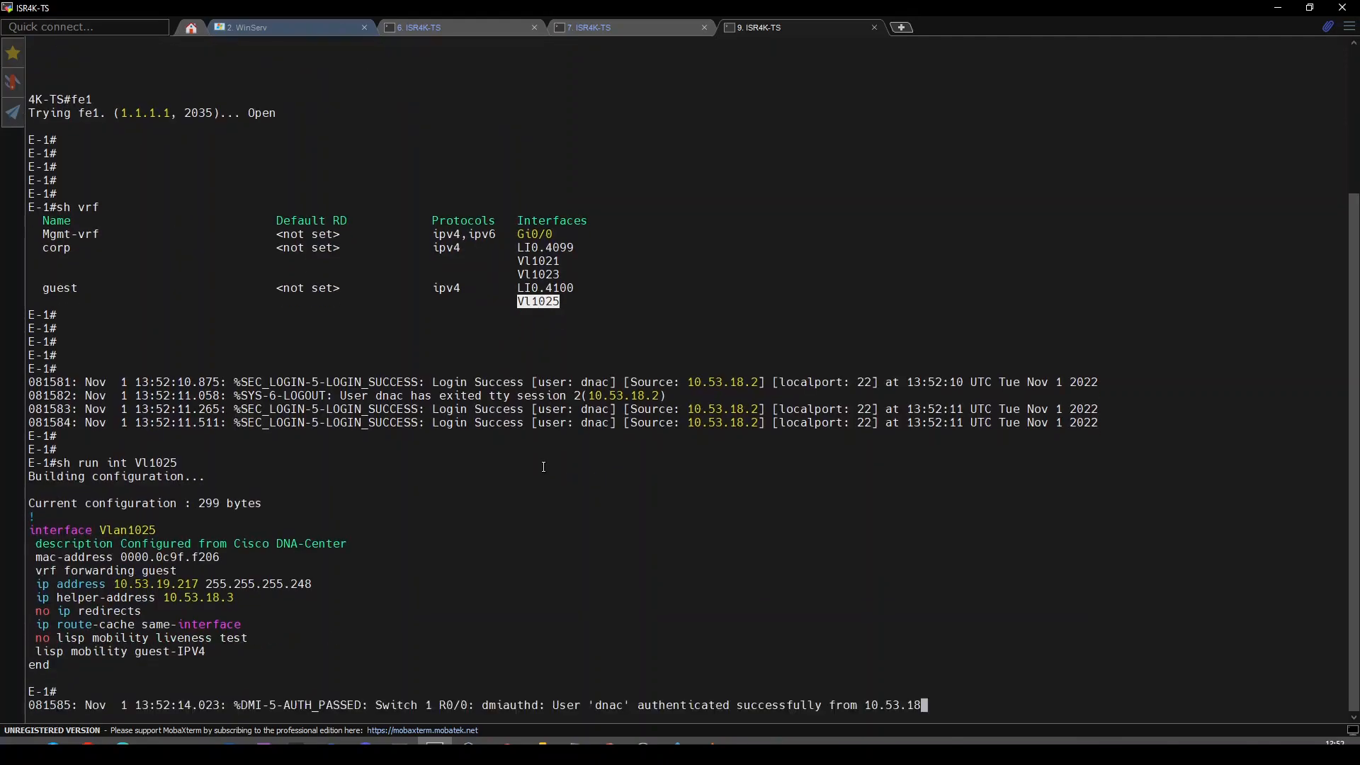
- Examine the VRF forwarding and IP address lines in the Vlan1025 configuration
double_click(157, 531)
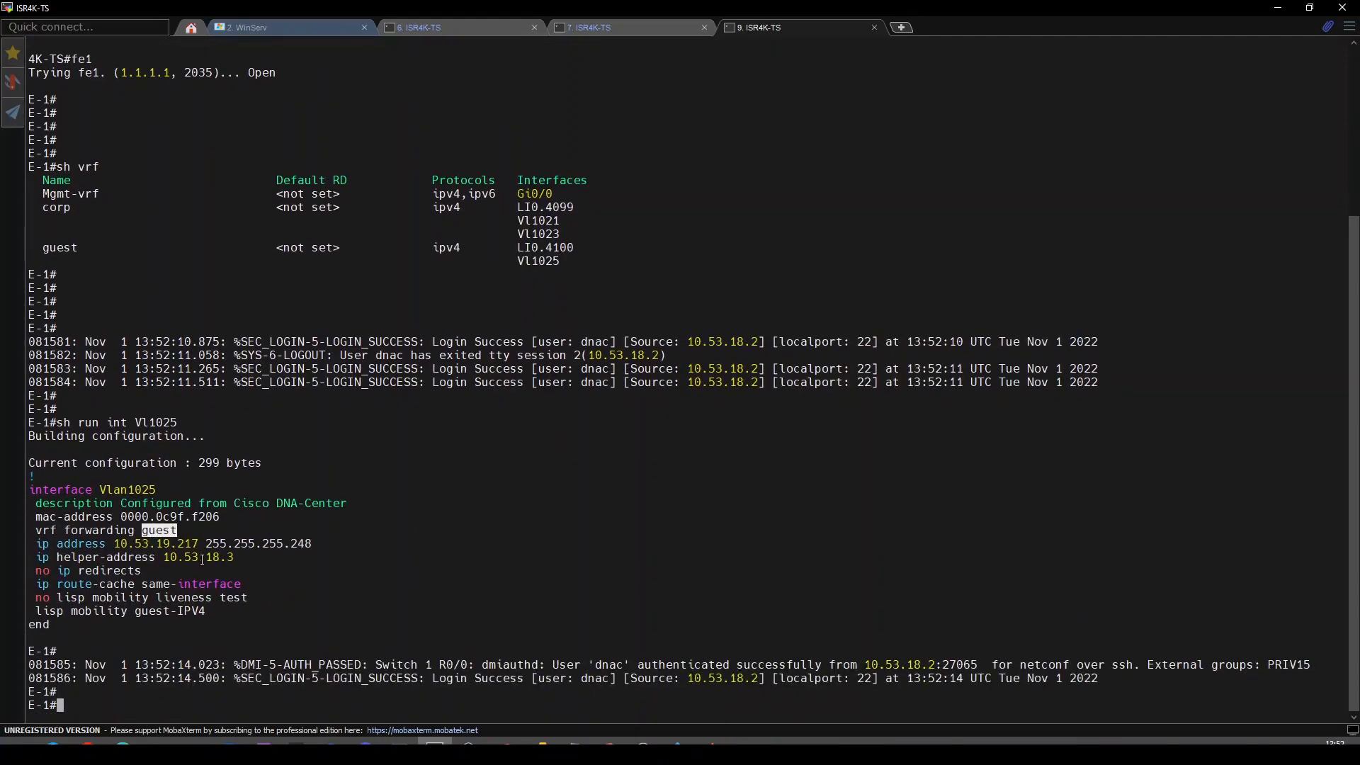
double_click(140, 544)
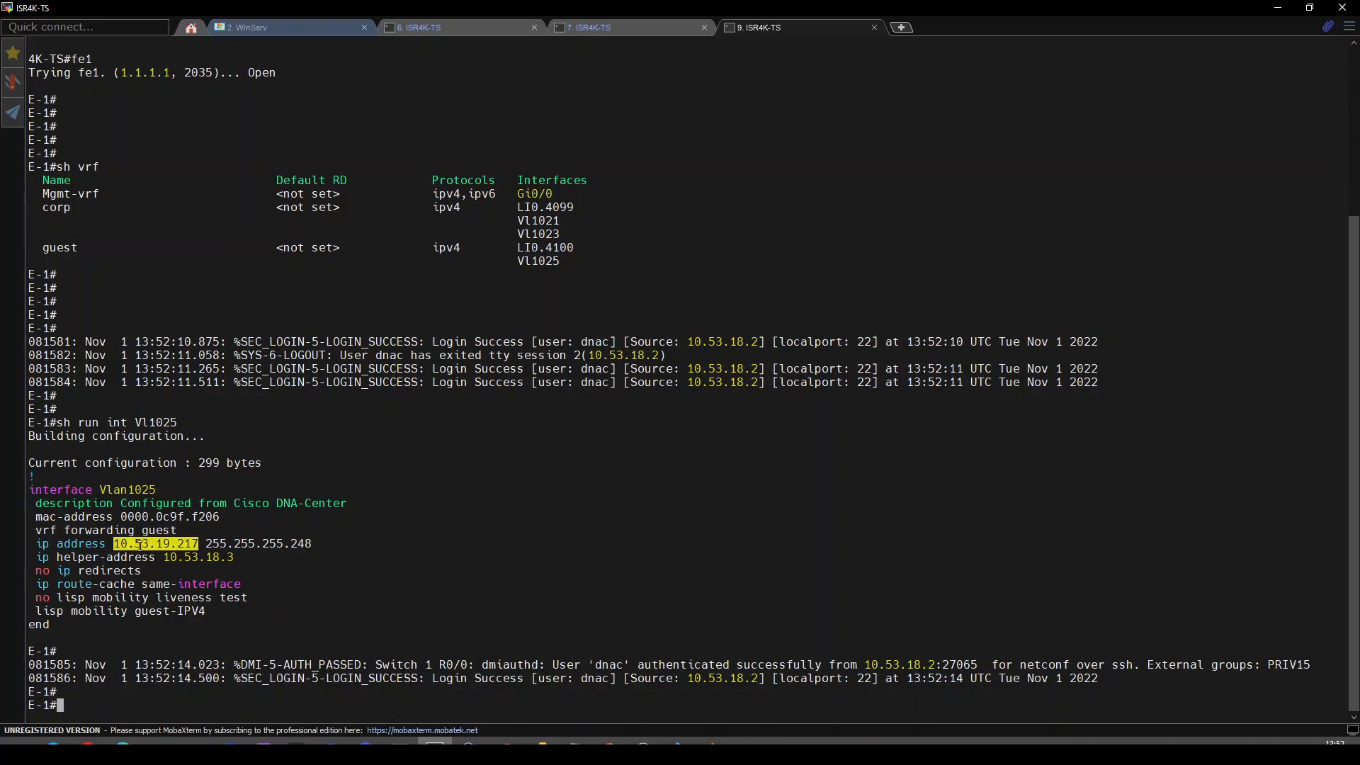
left_click_drag(85, 490, 167, 494)
double_click(158, 477)
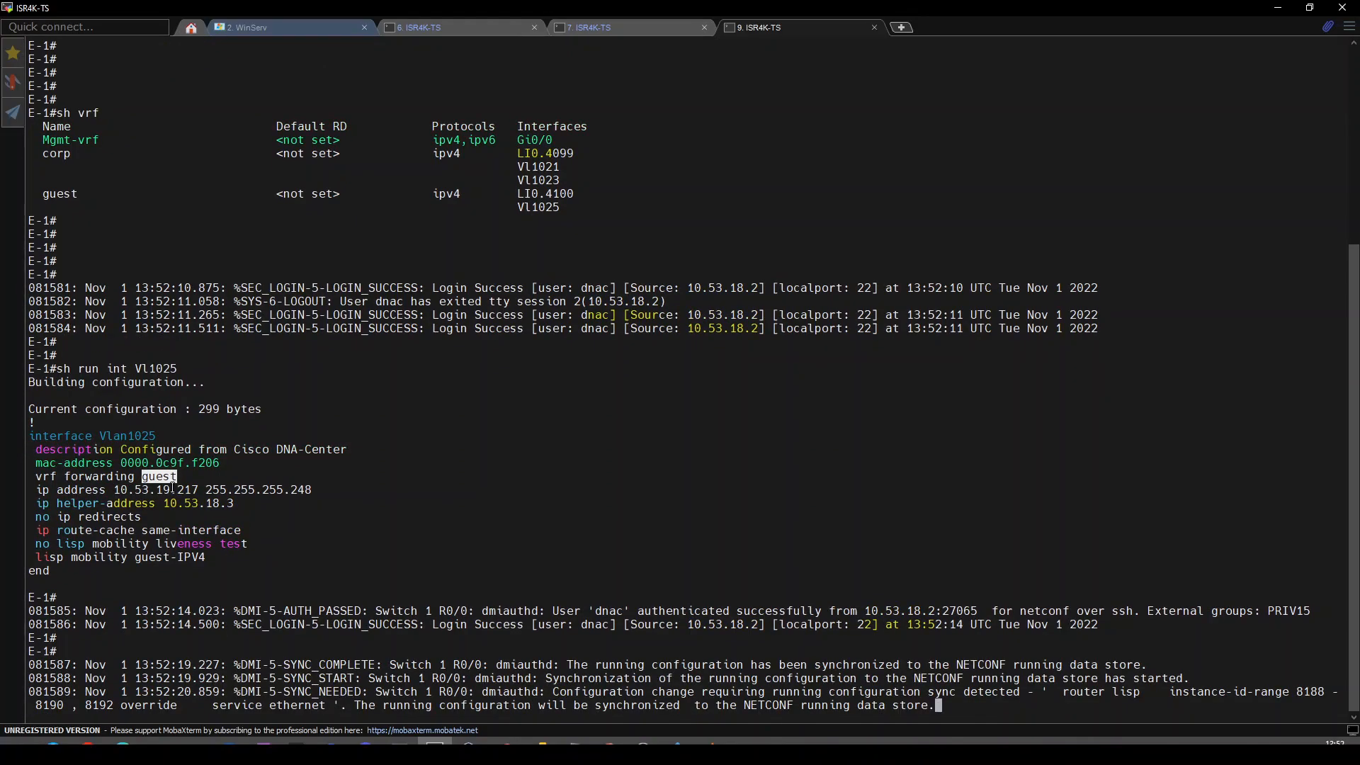
key("Return")
key("Return")
key("Return")
key("Return")
key("Return")
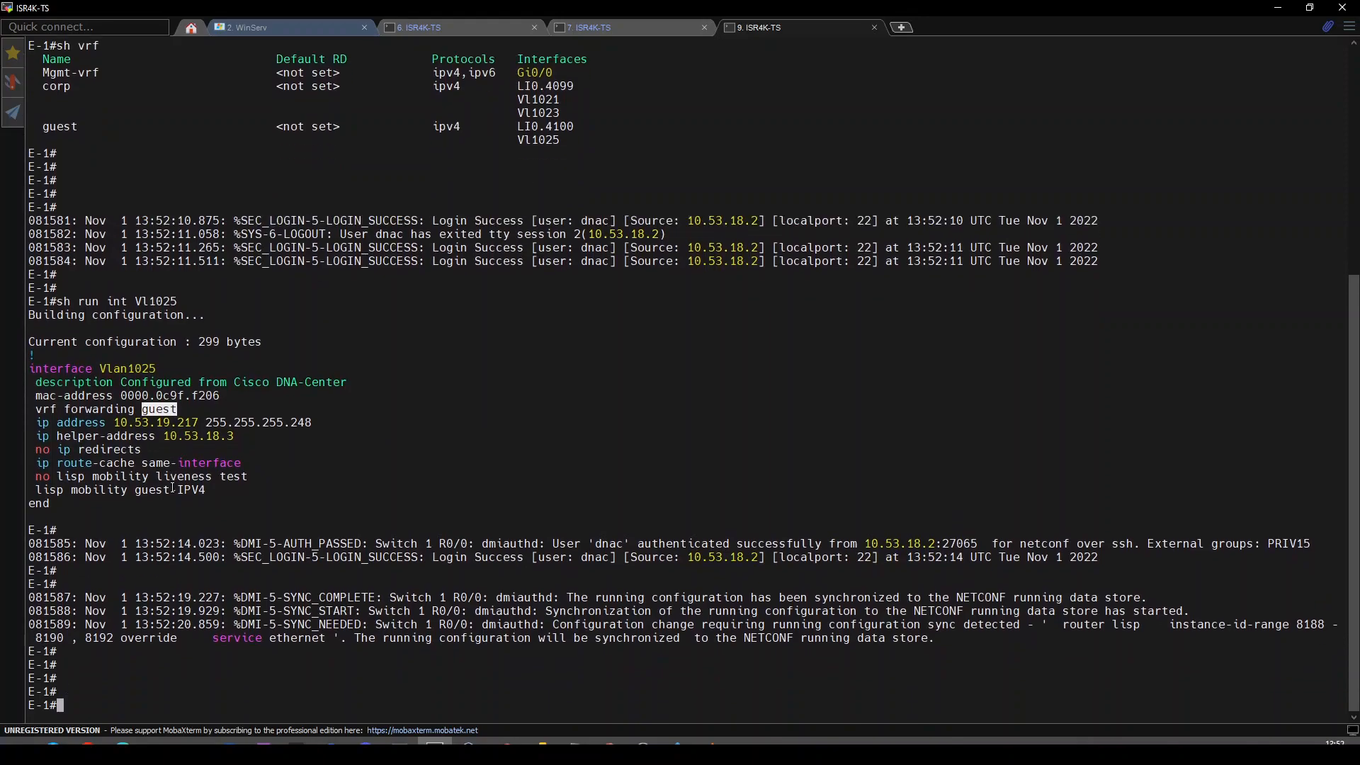
- Switch back to Cisco DNA Center, assign the guest address pool to Guest_SSID, and deploy the SSID change immediately
key("alt+Tab")
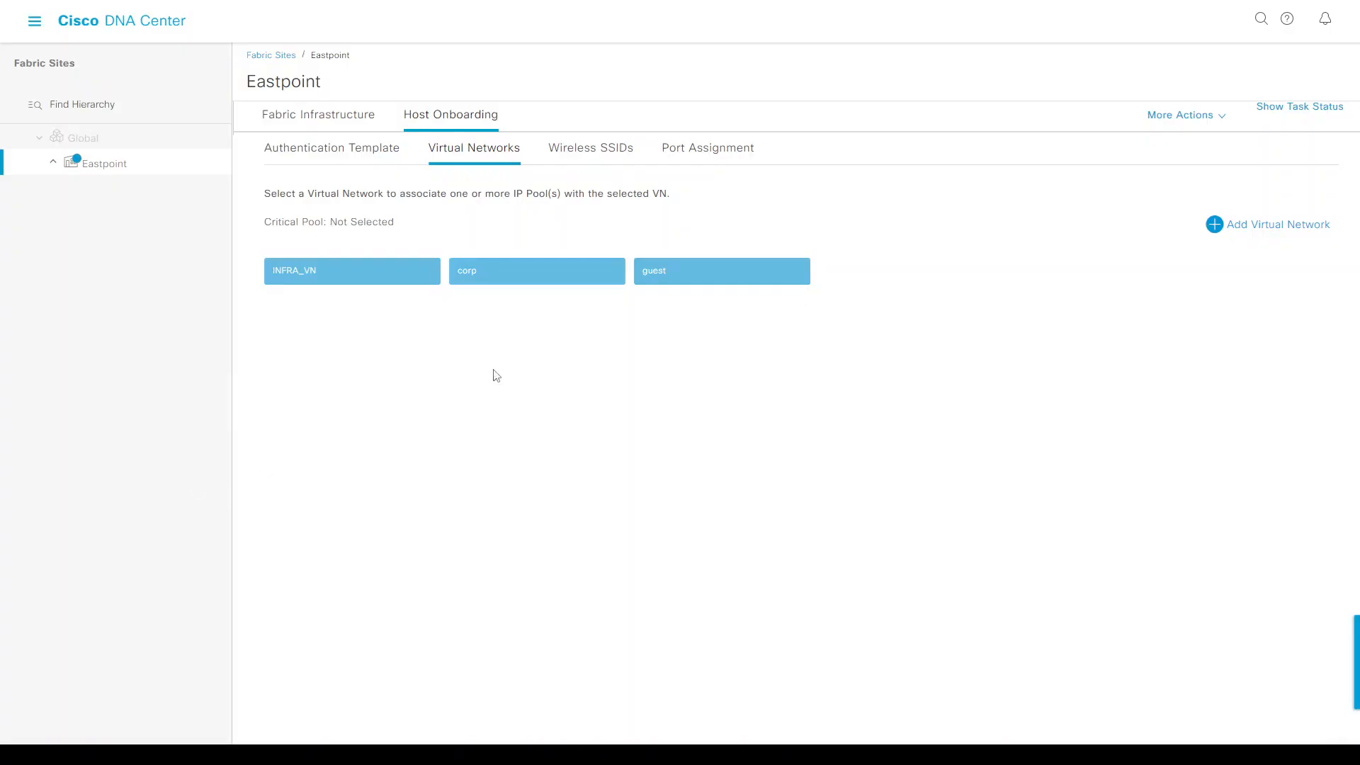
left_click(593, 158)
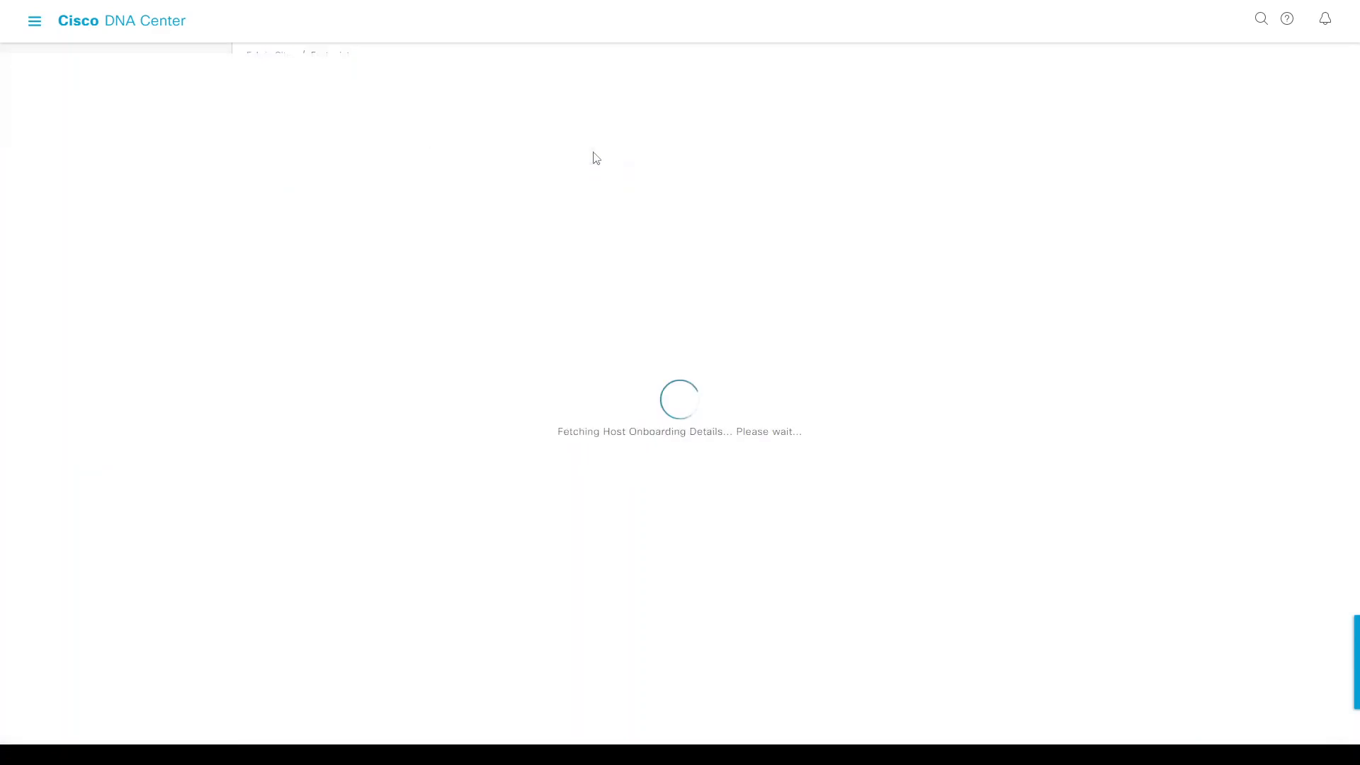
double_click(326, 402)
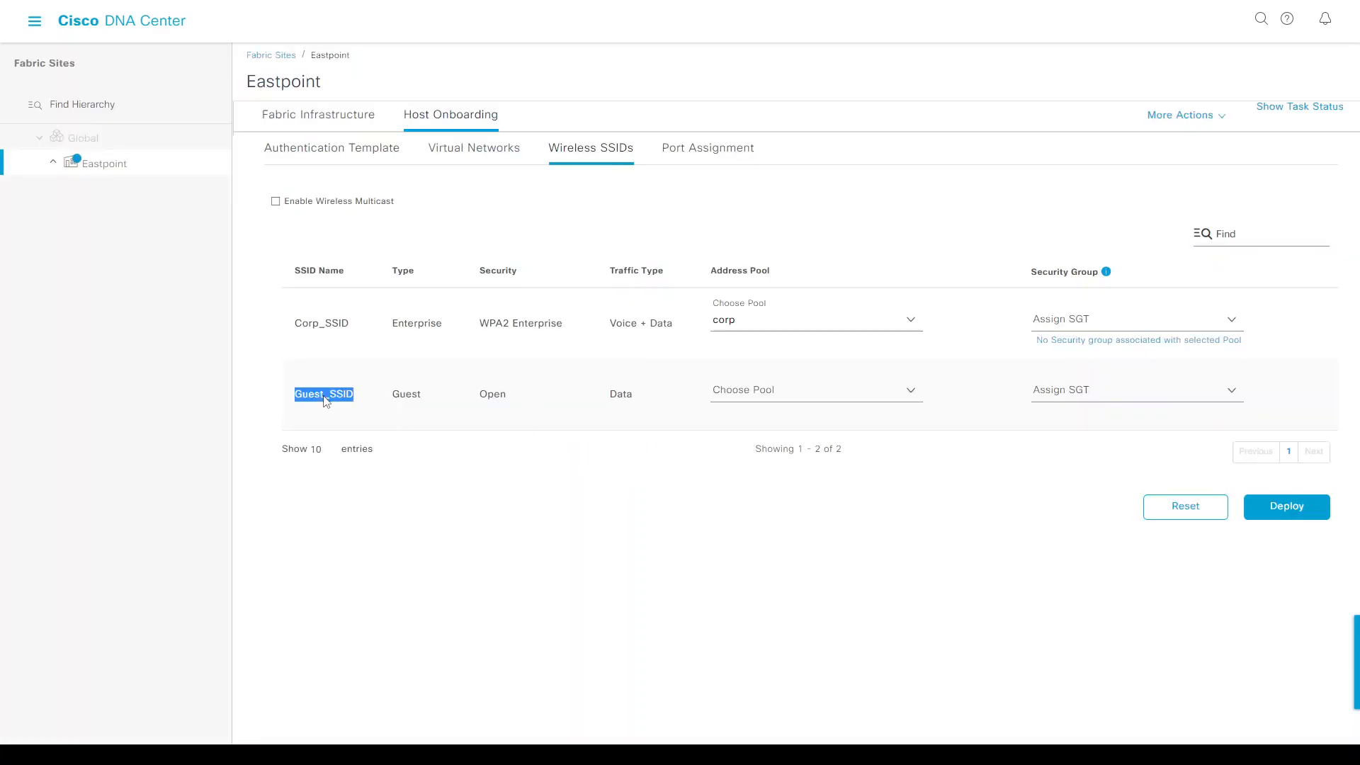
left_click(781, 396)
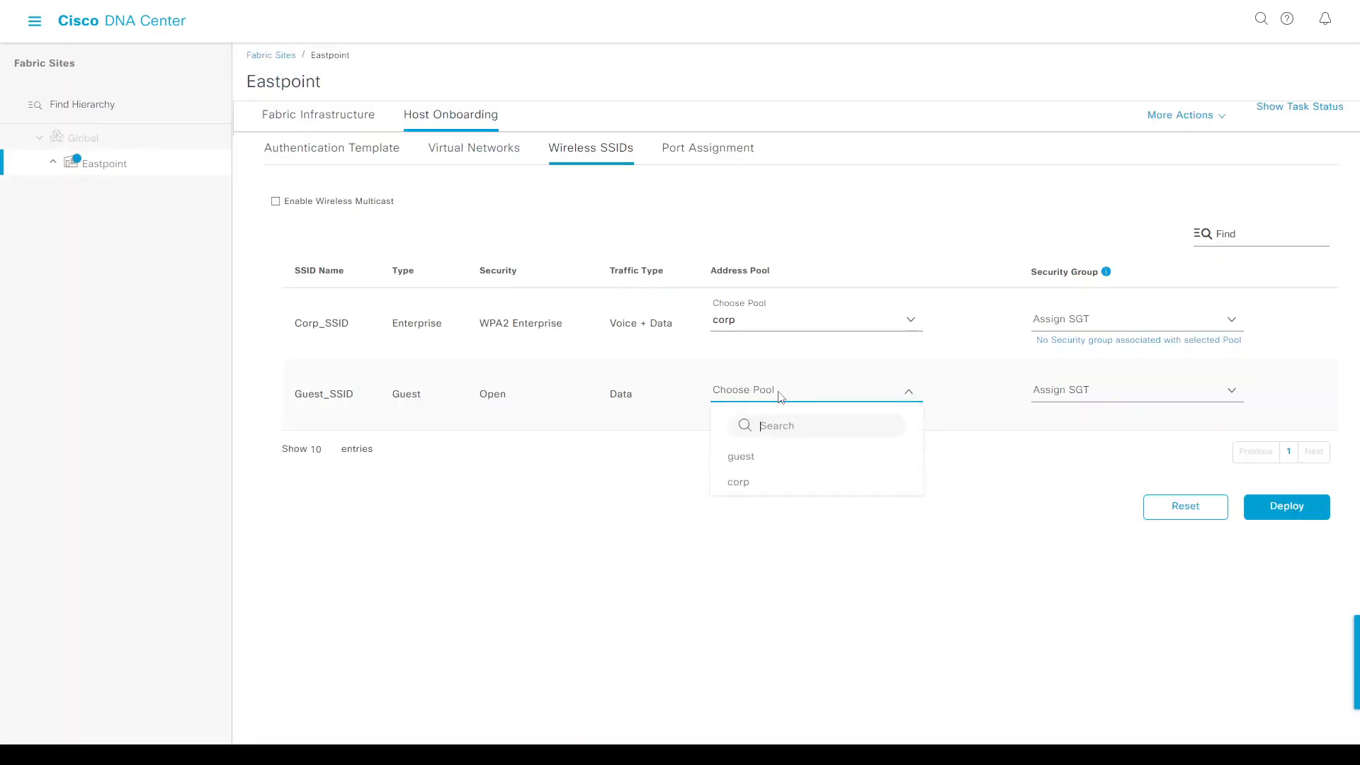
left_click(765, 461)
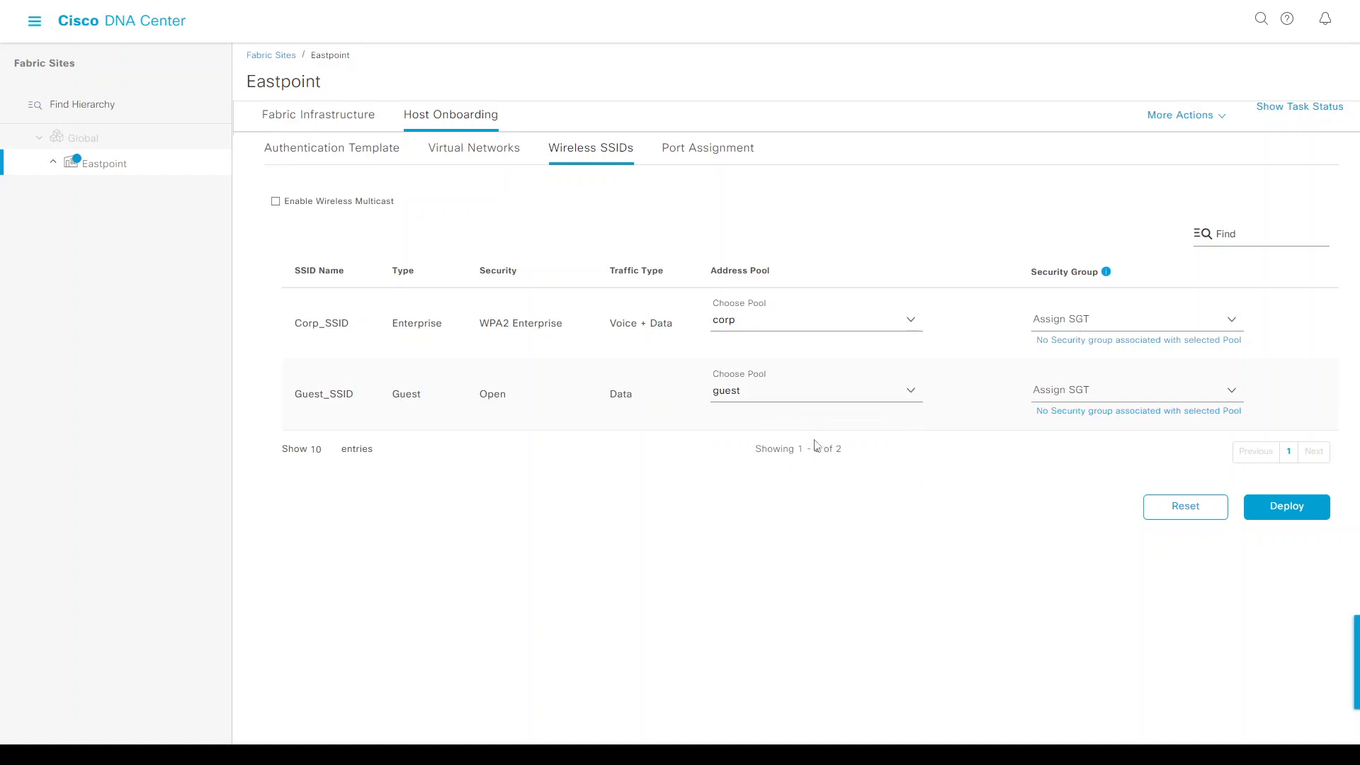
left_click(1294, 515)
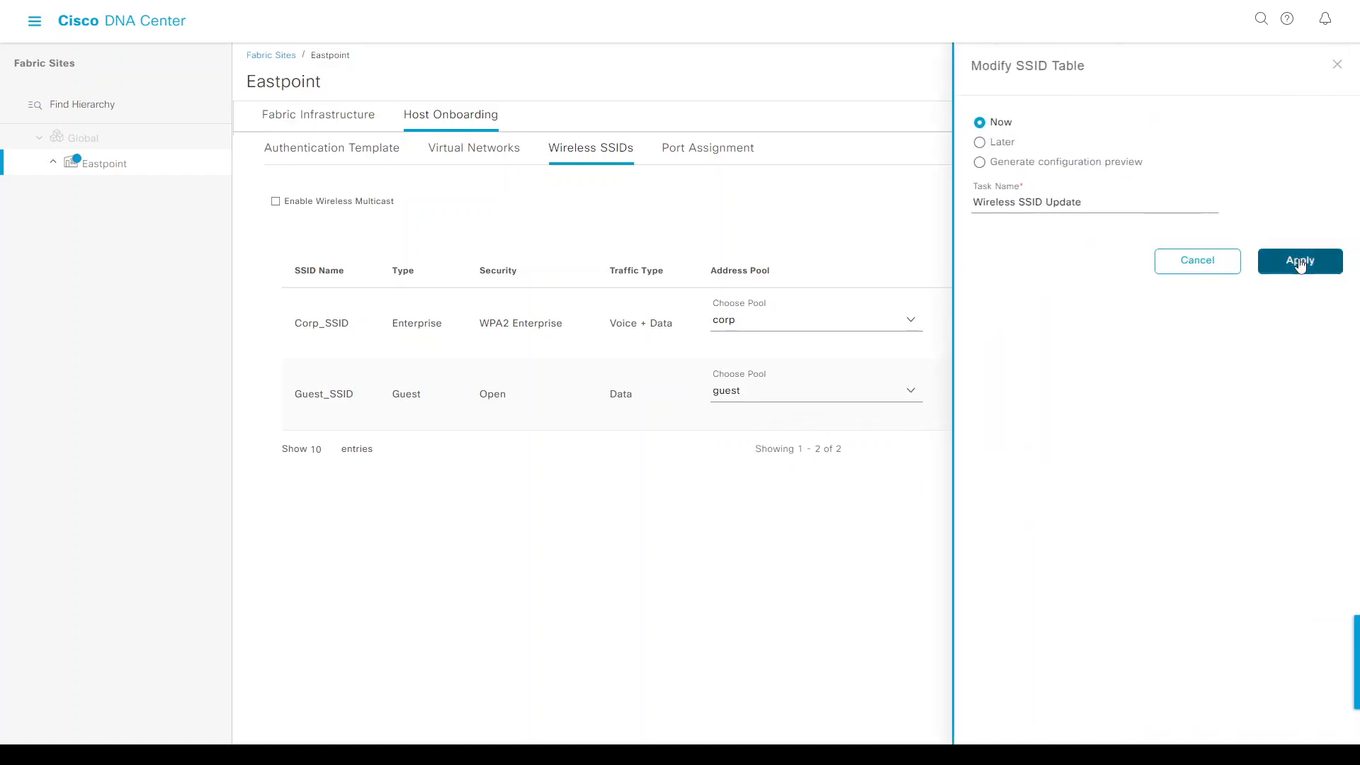
left_click(1301, 263)
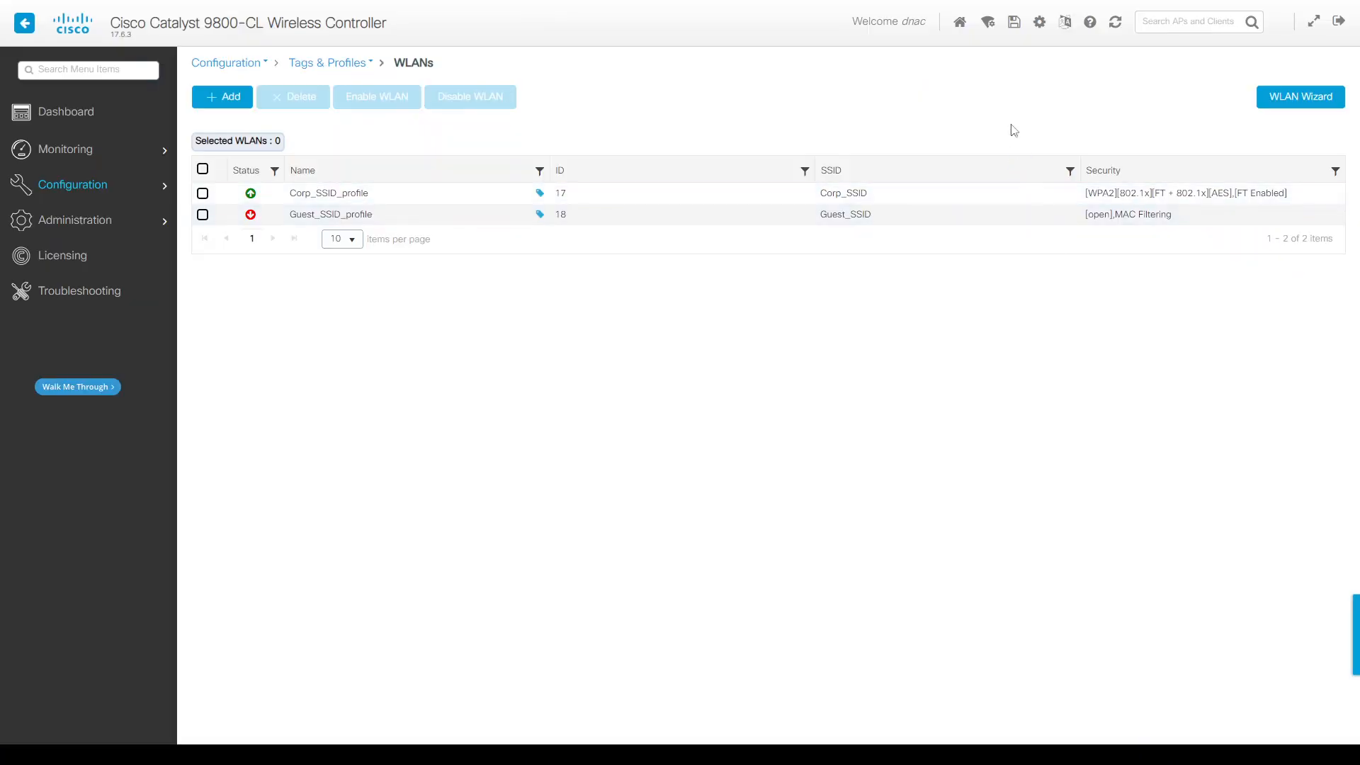
- Refresh the wireless controller's WLAN list to check the status of Guest_SSID_profile
left_click(1114, 25)
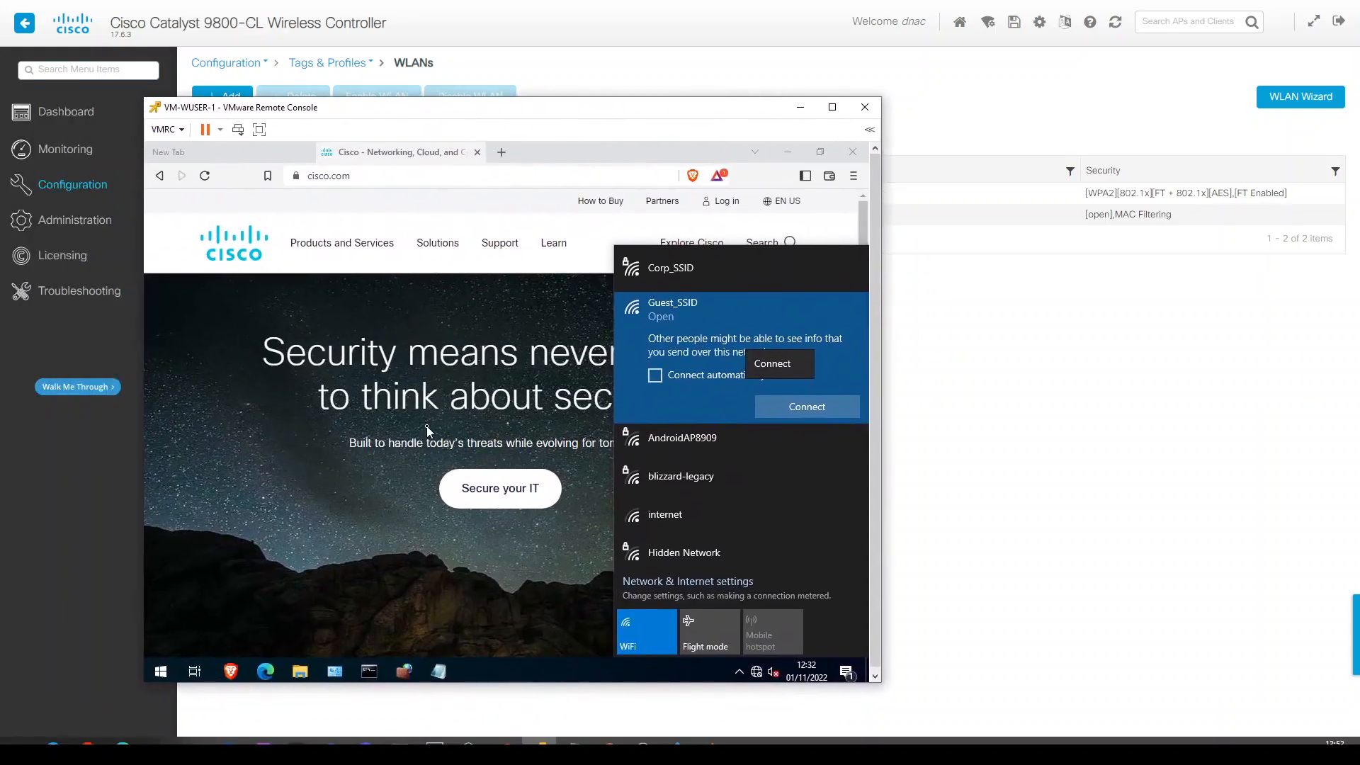
- Switch to the VM-WUSER-1 console, close its cisco.com page and try to connect the VM to the Guest_SSID Wi-Fi network
left_click(476, 152)
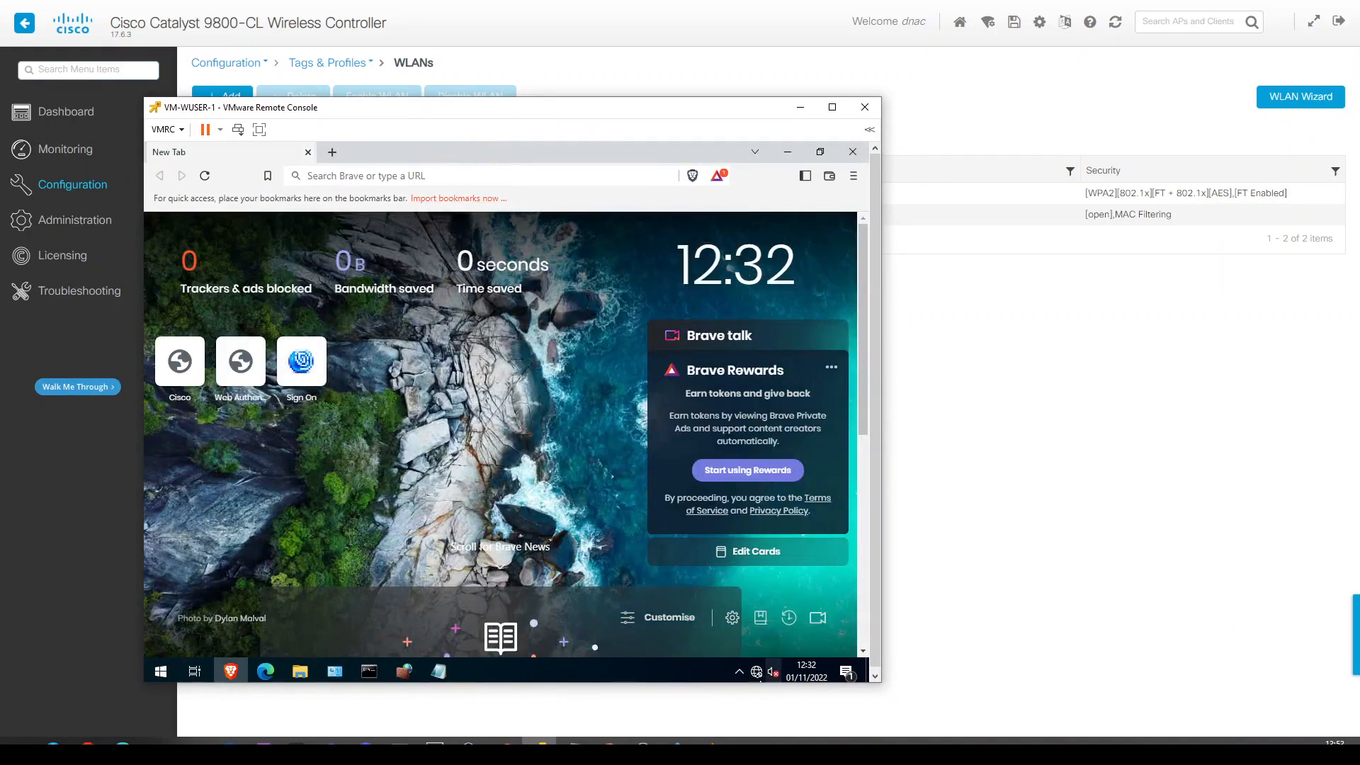
left_click(757, 672)
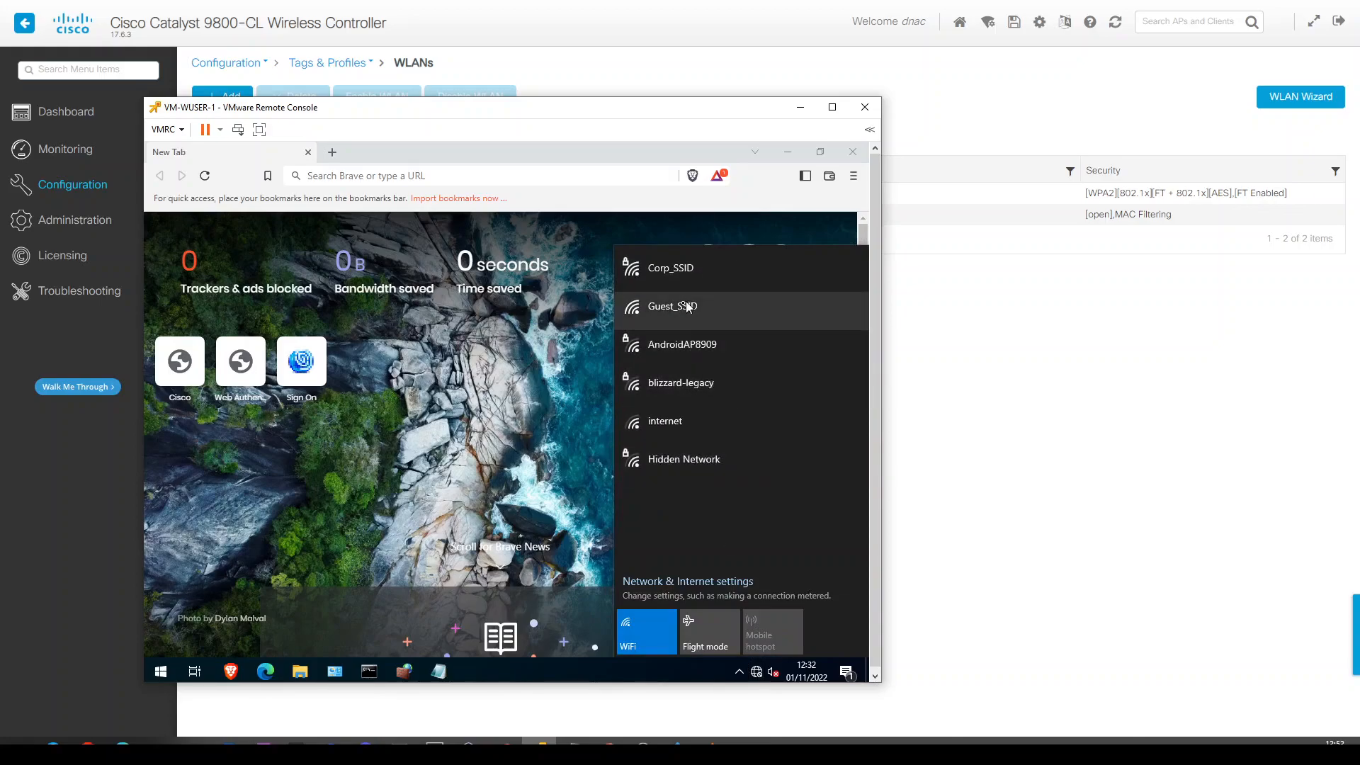
left_click(678, 307)
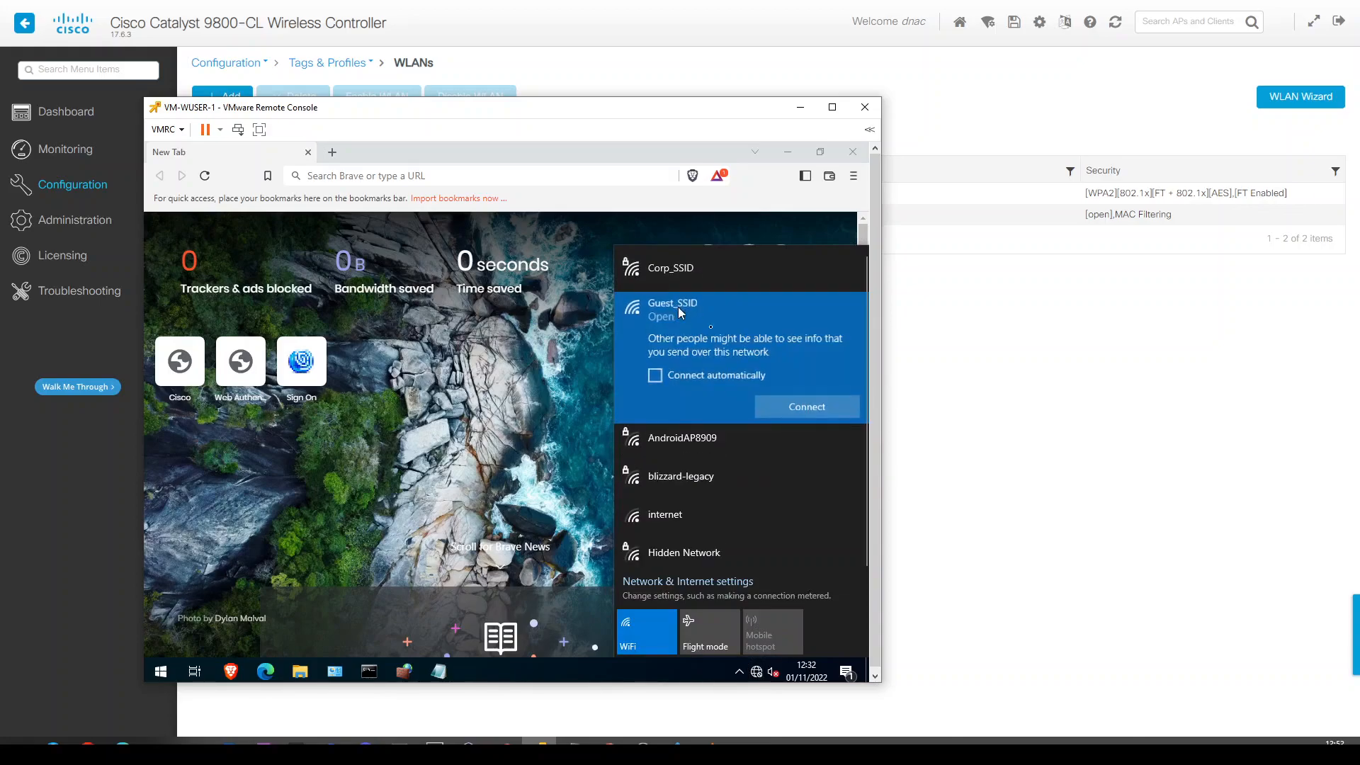
left_click(797, 408)
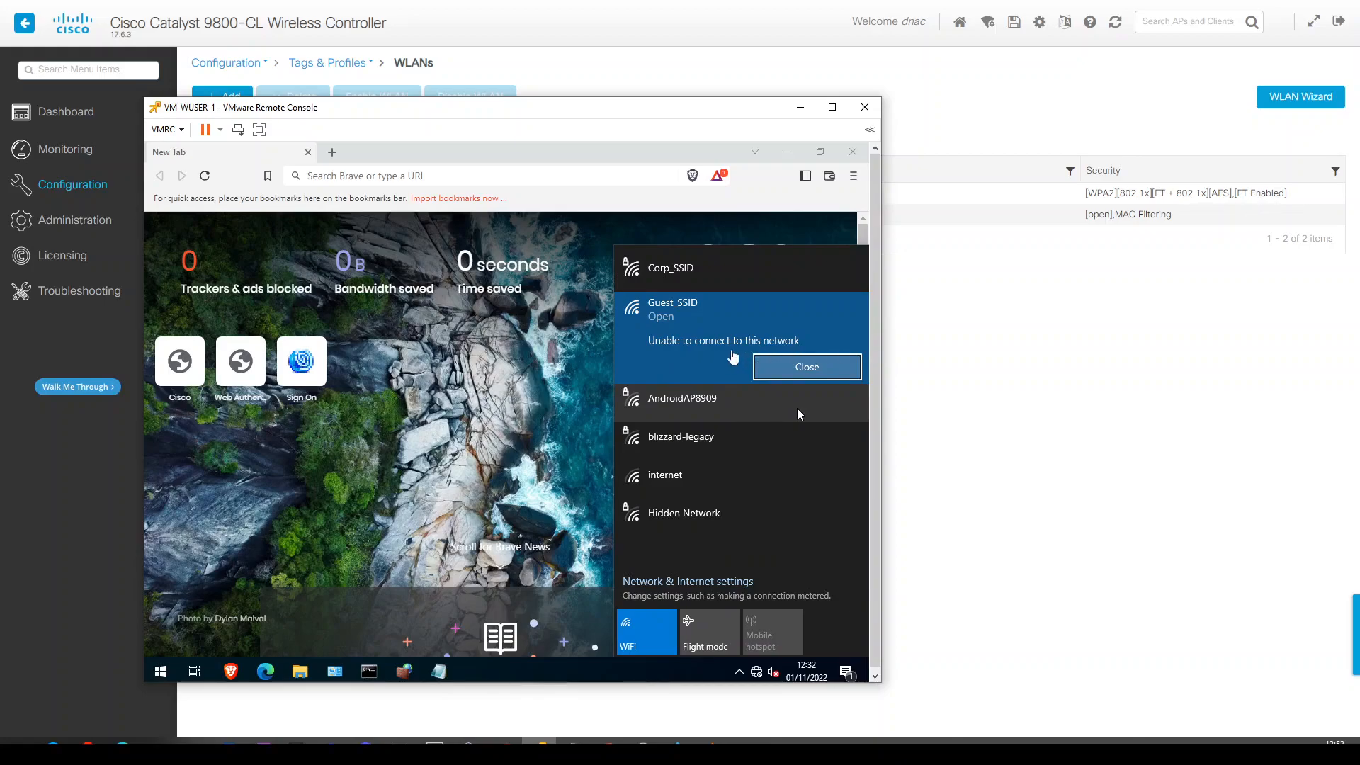
left_click(793, 367)
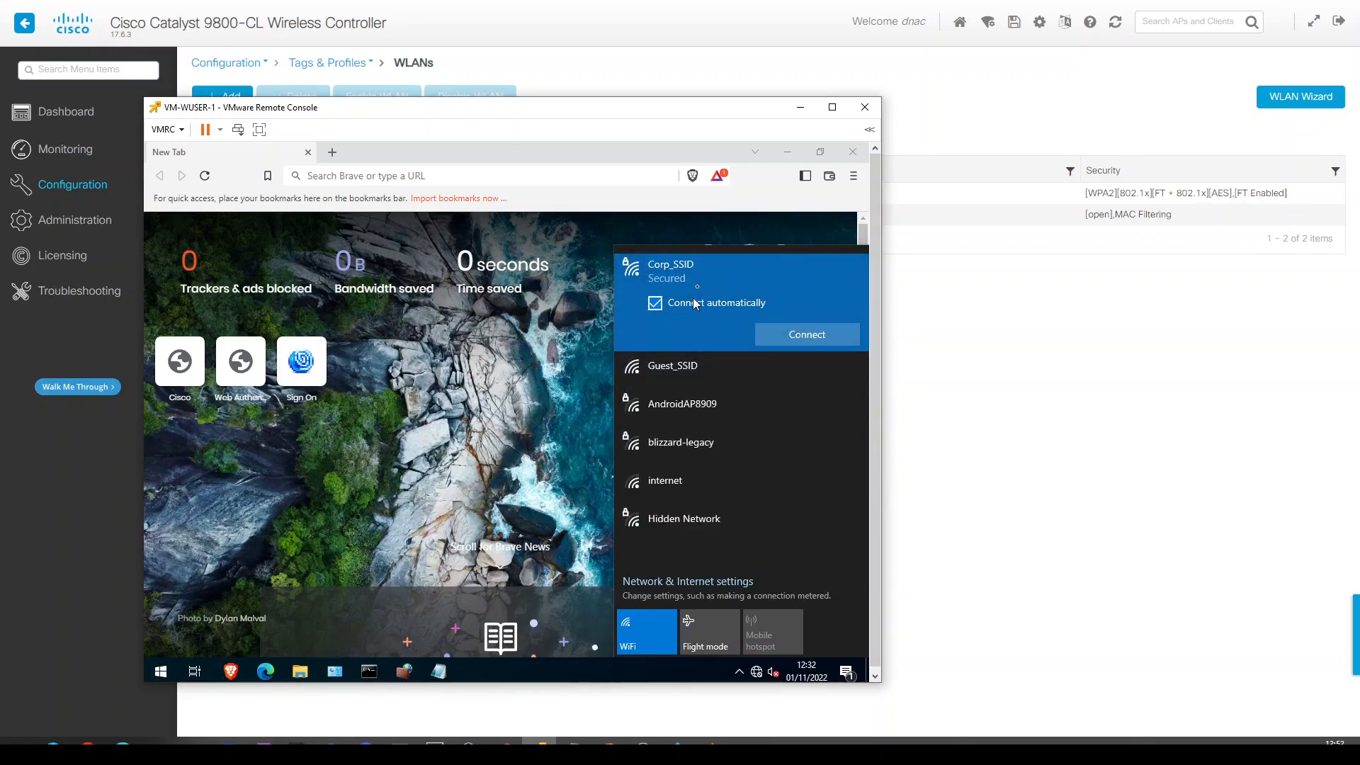
- Select Guest_SSID in the VM's Wi-Fi network list and move the console window aside
left_click(694, 368)
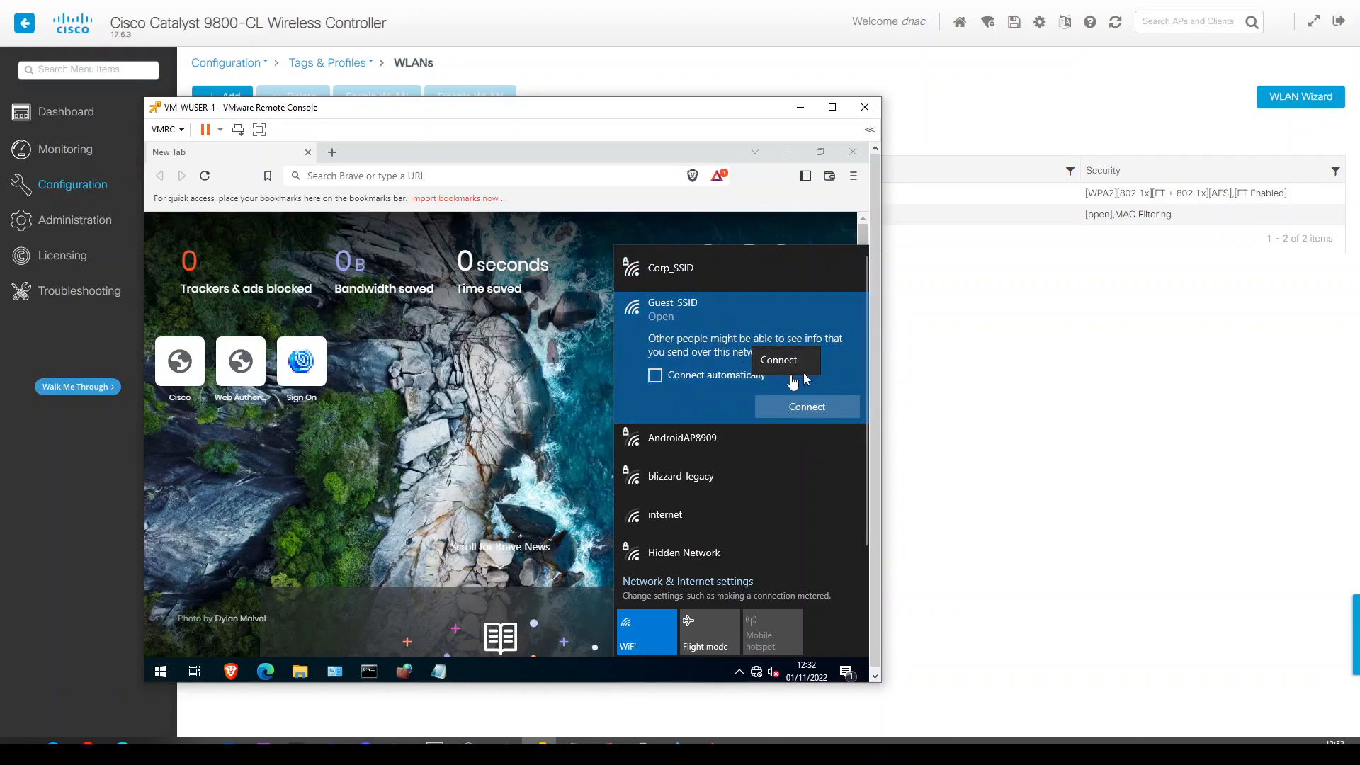
left_click_drag(682, 116, 142, 120)
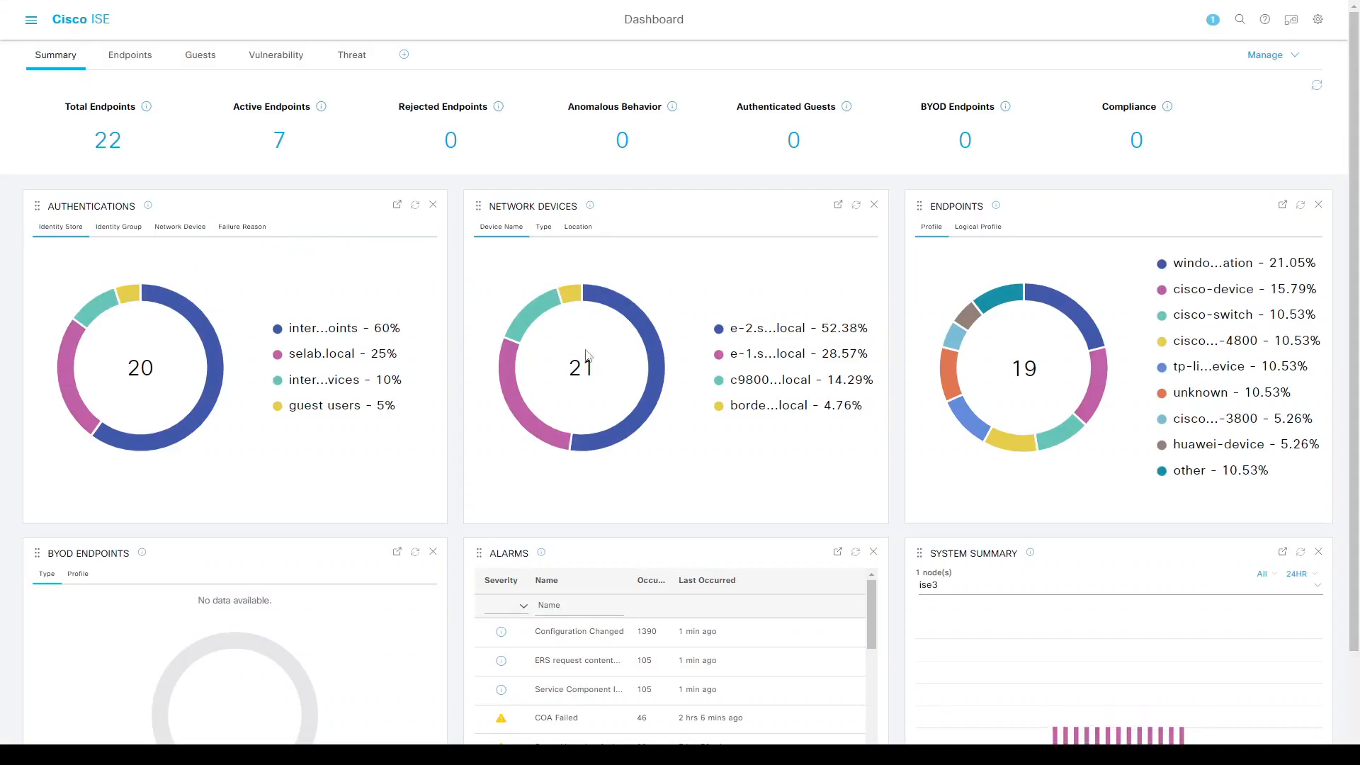
- Switch to Cisco ISE and create a new authorization profile named Guest_VN with the description "For guest clients - wired"
left_click(31, 20)
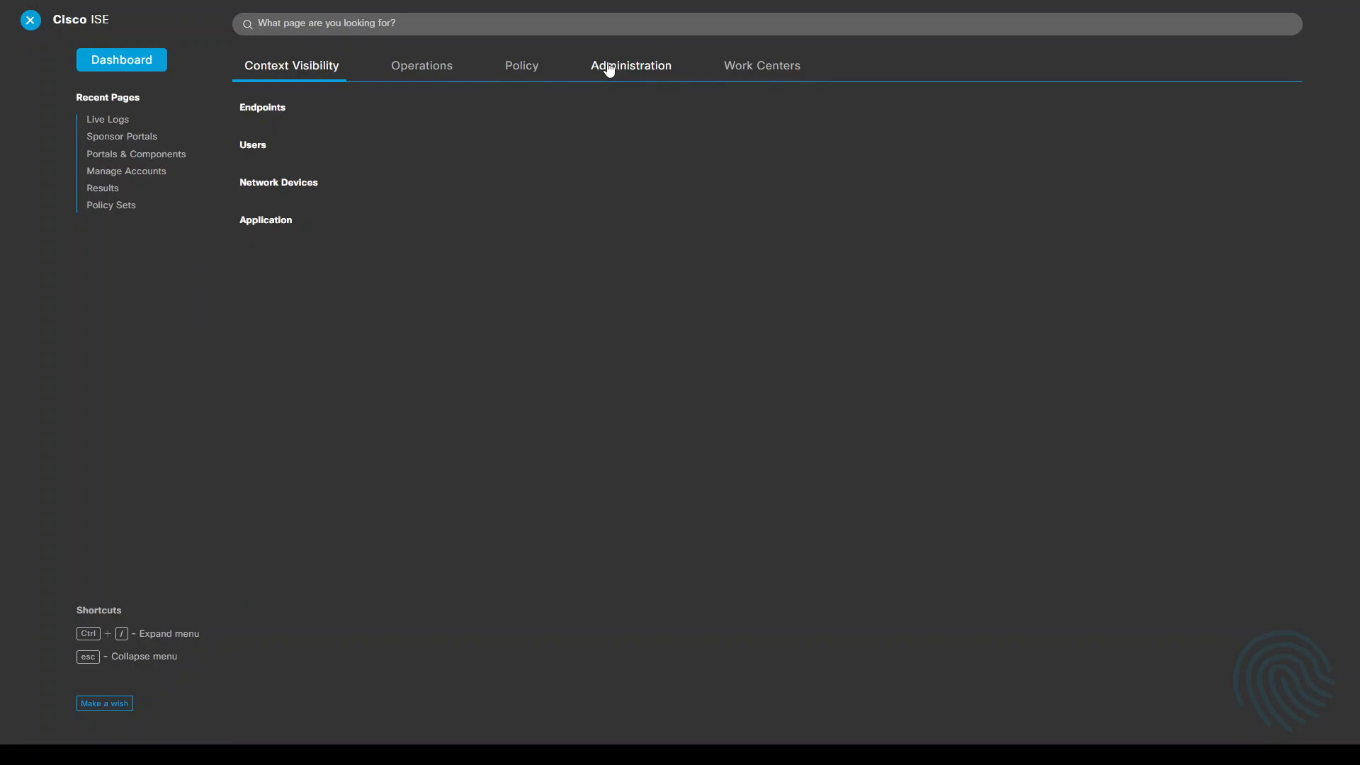
left_click(522, 71)
left_click(265, 240)
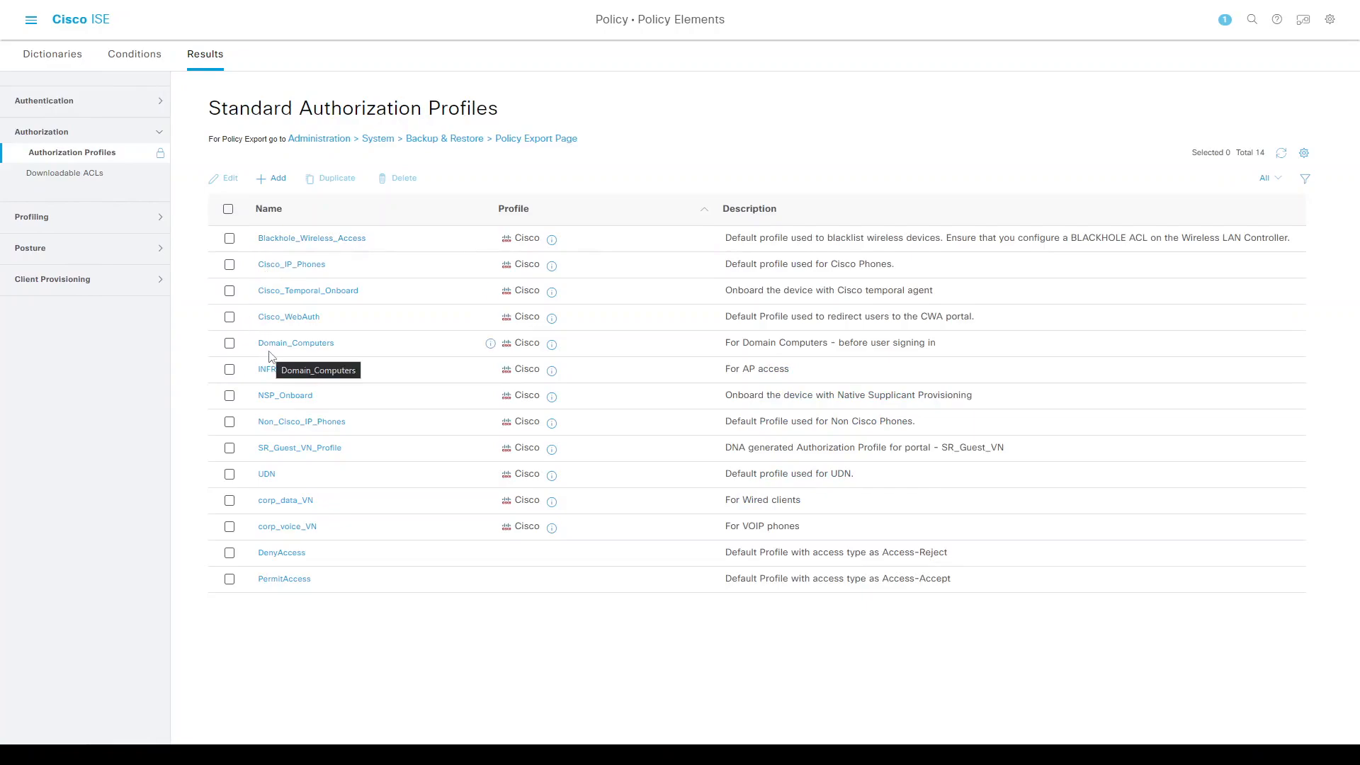
left_click(278, 180)
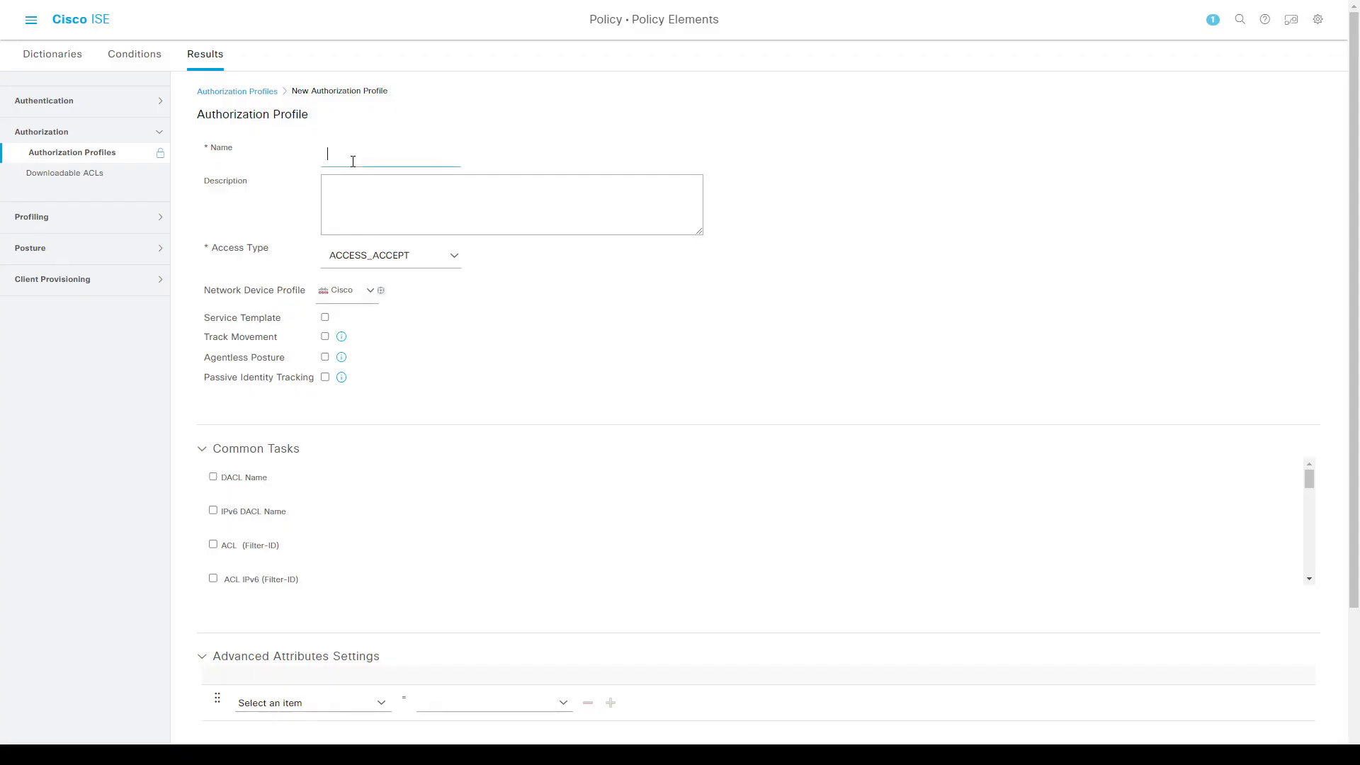
left_click(353, 161)
key("Tab")
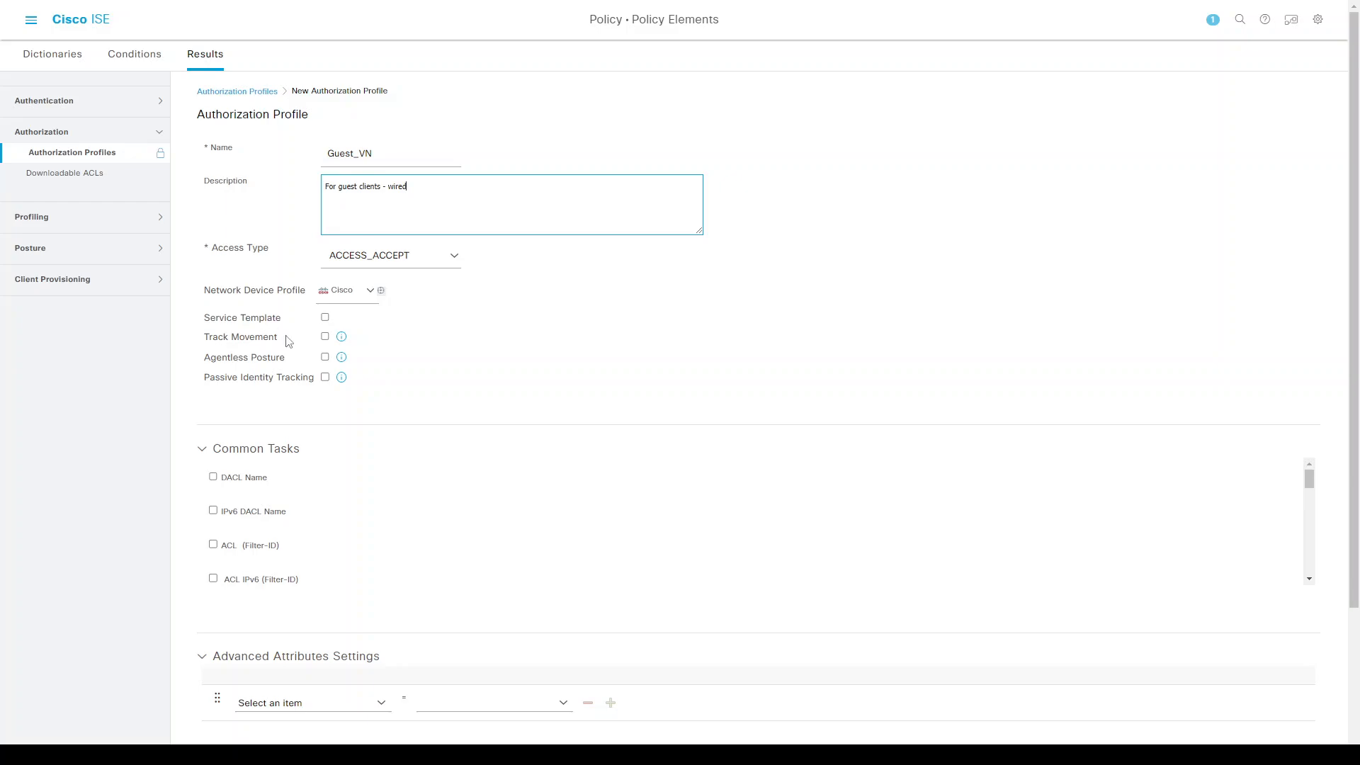
- Enable the VLAN common task in the Guest_VN profile and set its ID/Name to guest
left_click_drag(1308, 482, 1310, 508)
left_click(227, 507)
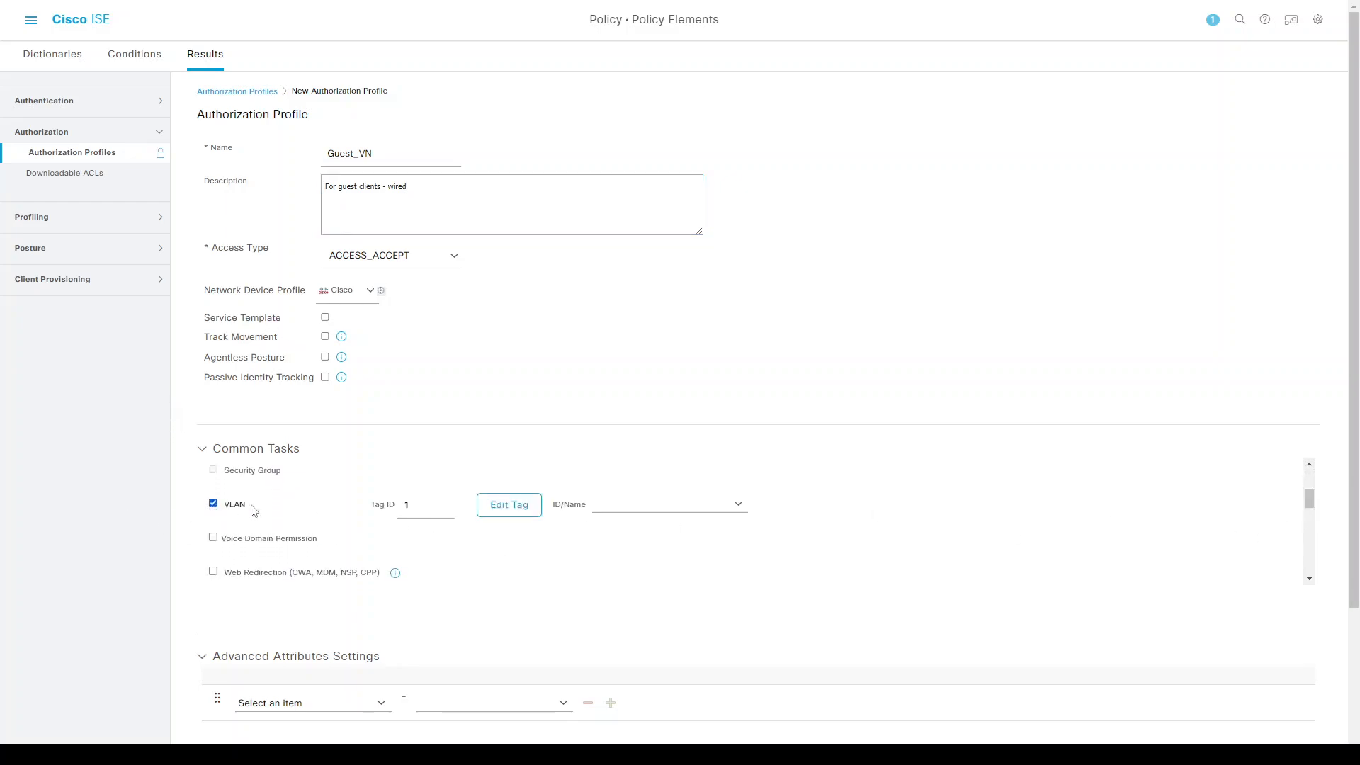
left_click(638, 503)
type("guest")
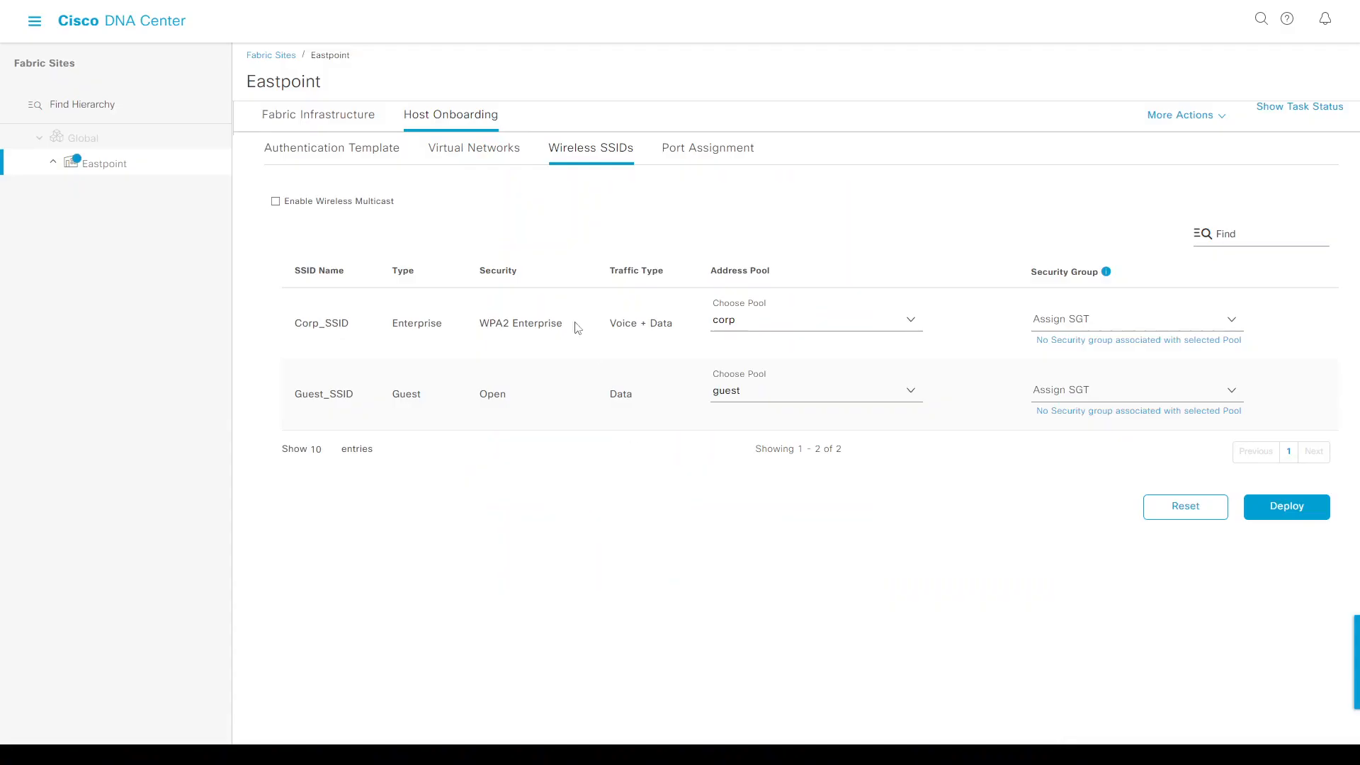
- Switch to Cisco DNA Center and check the VLAN name of the guest virtual network in the Eastpoint fabric site
left_click(462, 155)
left_click(716, 277)
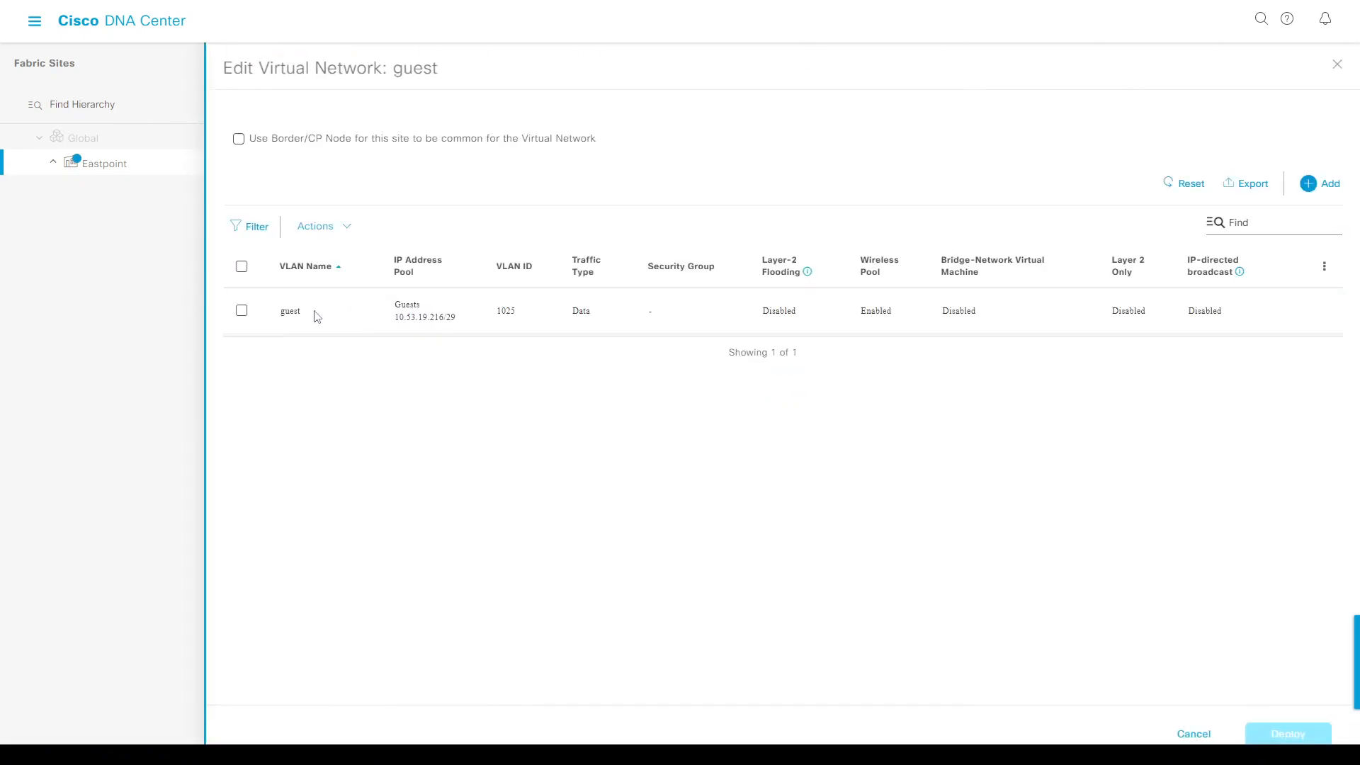
double_click(290, 316)
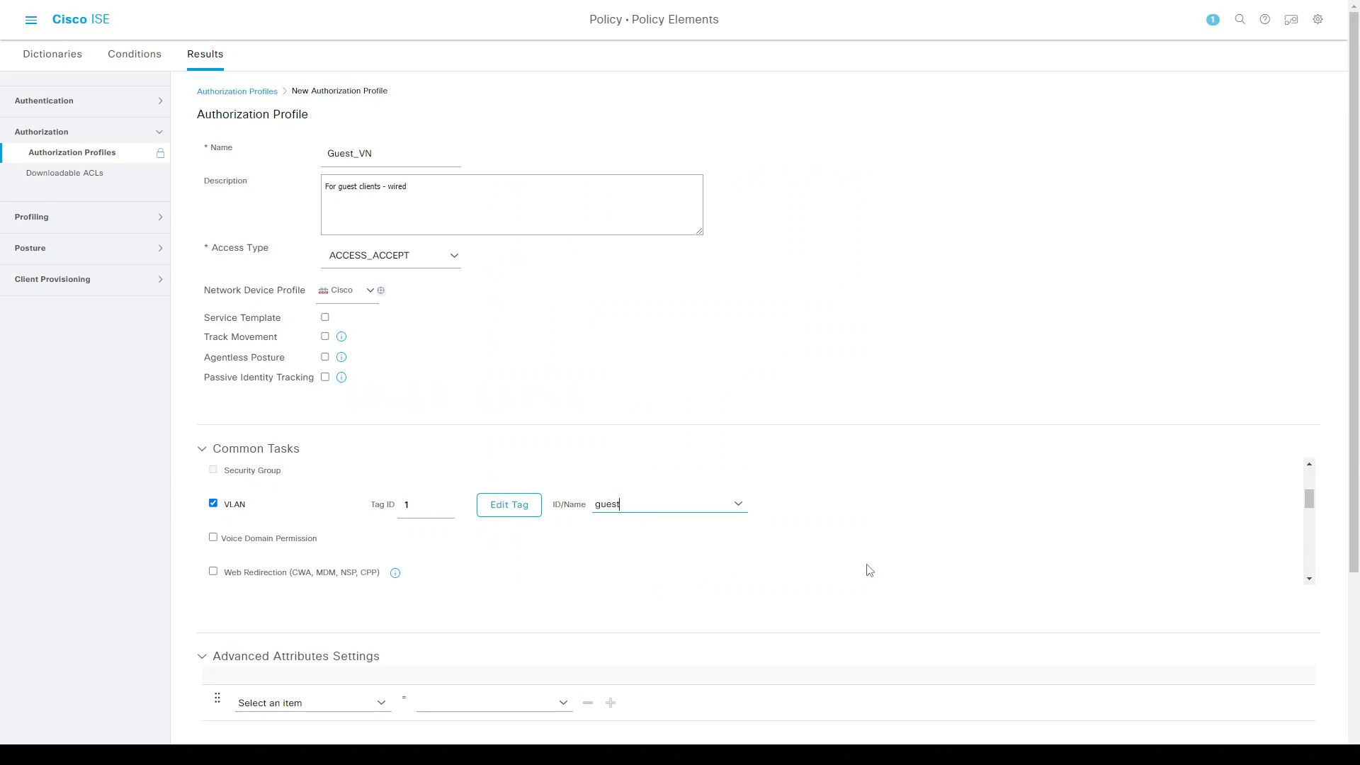
- Return to Cisco ISE and submit the Guest_VN authorization profile
scroll(870, 570, "down", 5)
scroll(1133, 720, "down", 3)
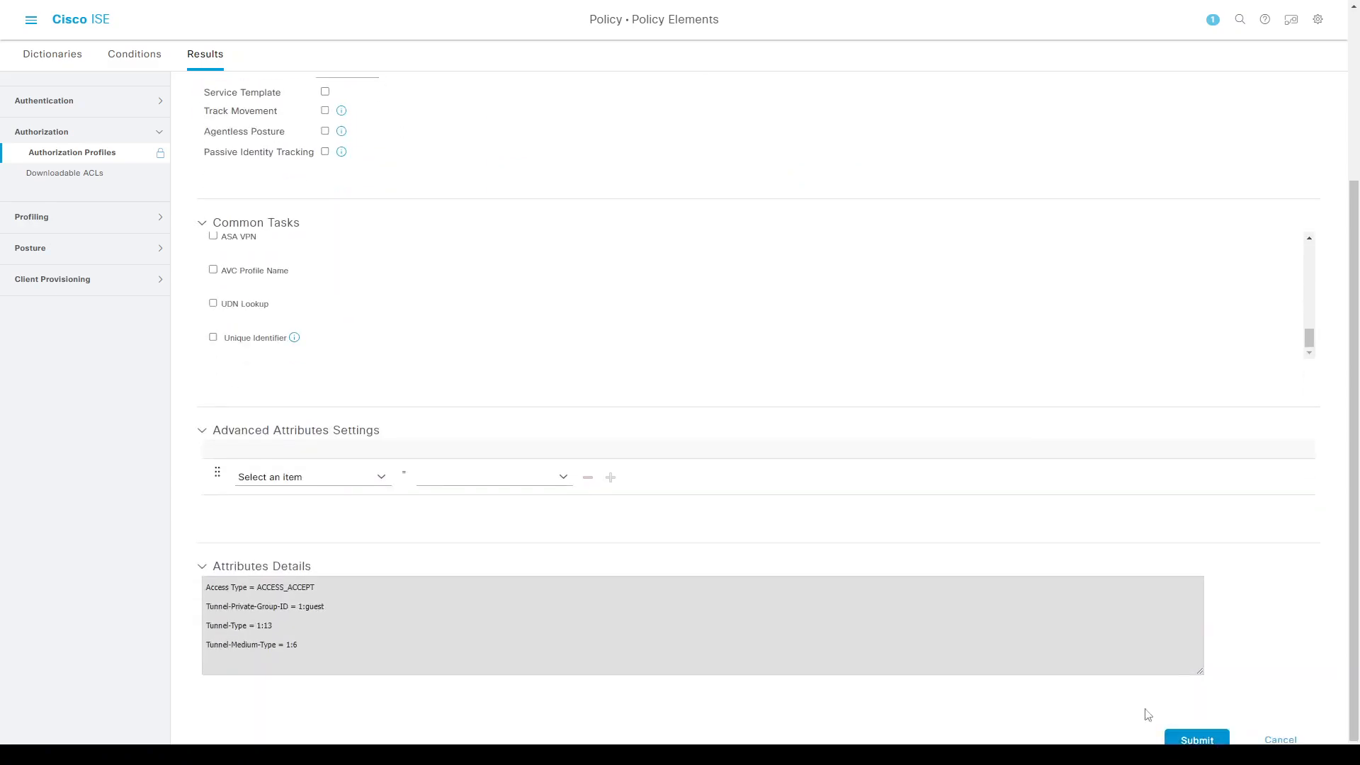
left_click(1170, 732)
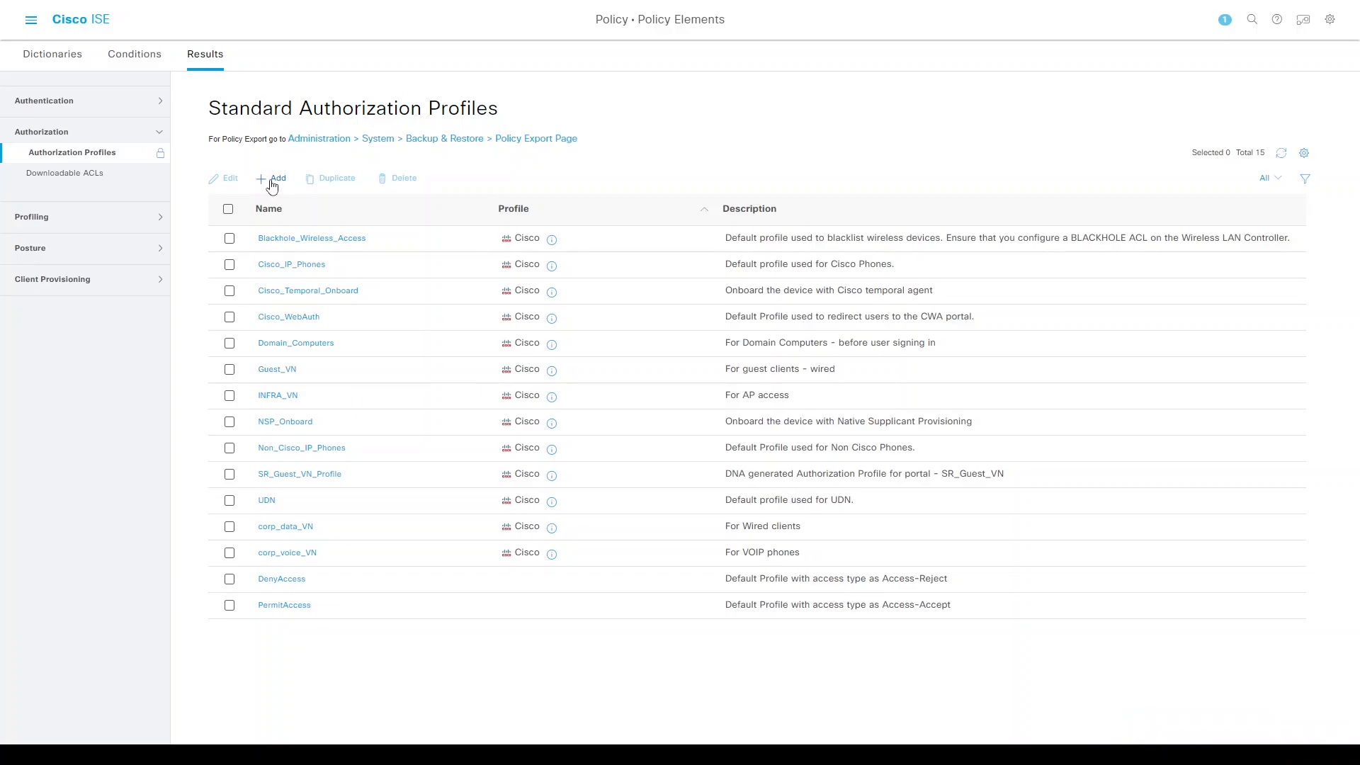
- Copy Guest_VN's description and reuse it for a new authorization profile named Guest_W_VN, described as "For guest clients - wireless"
triple_click(750, 374)
key("ctrl+c")
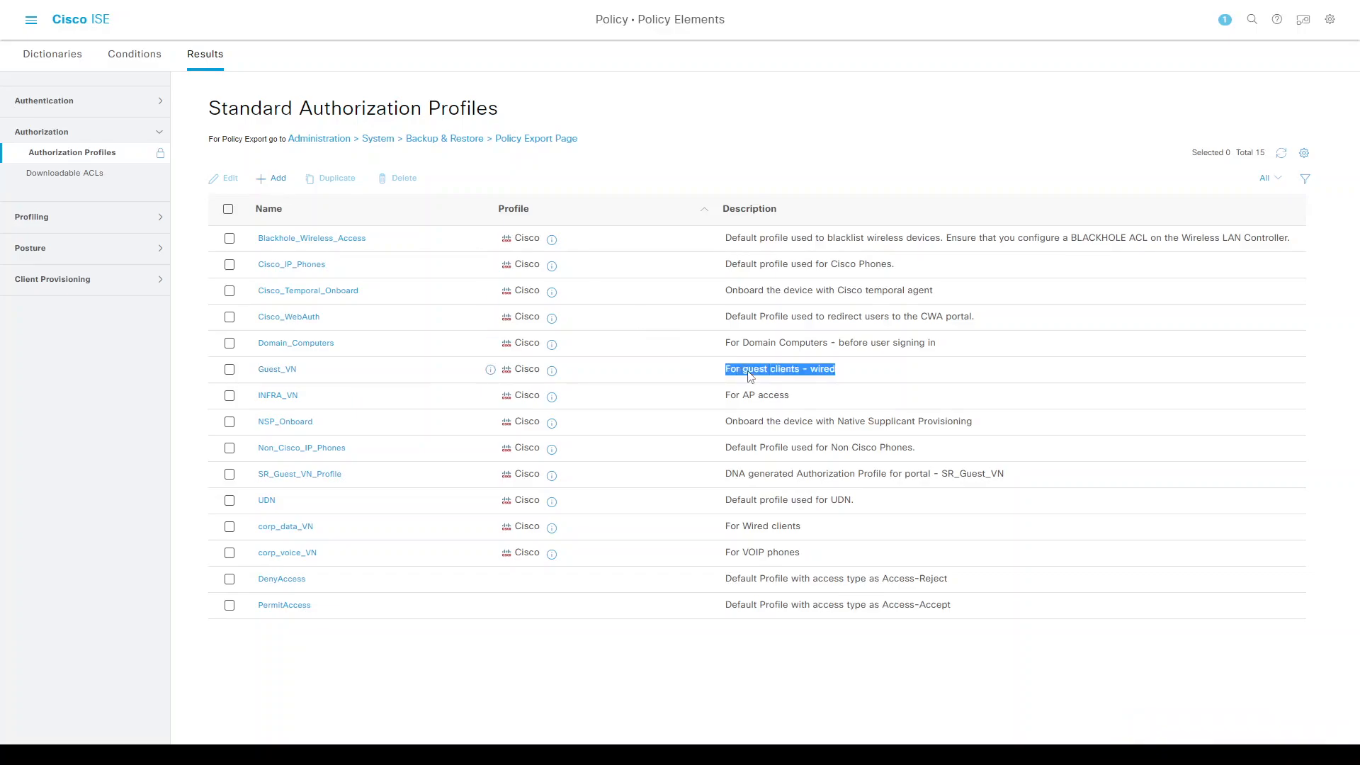
left_click(269, 182)
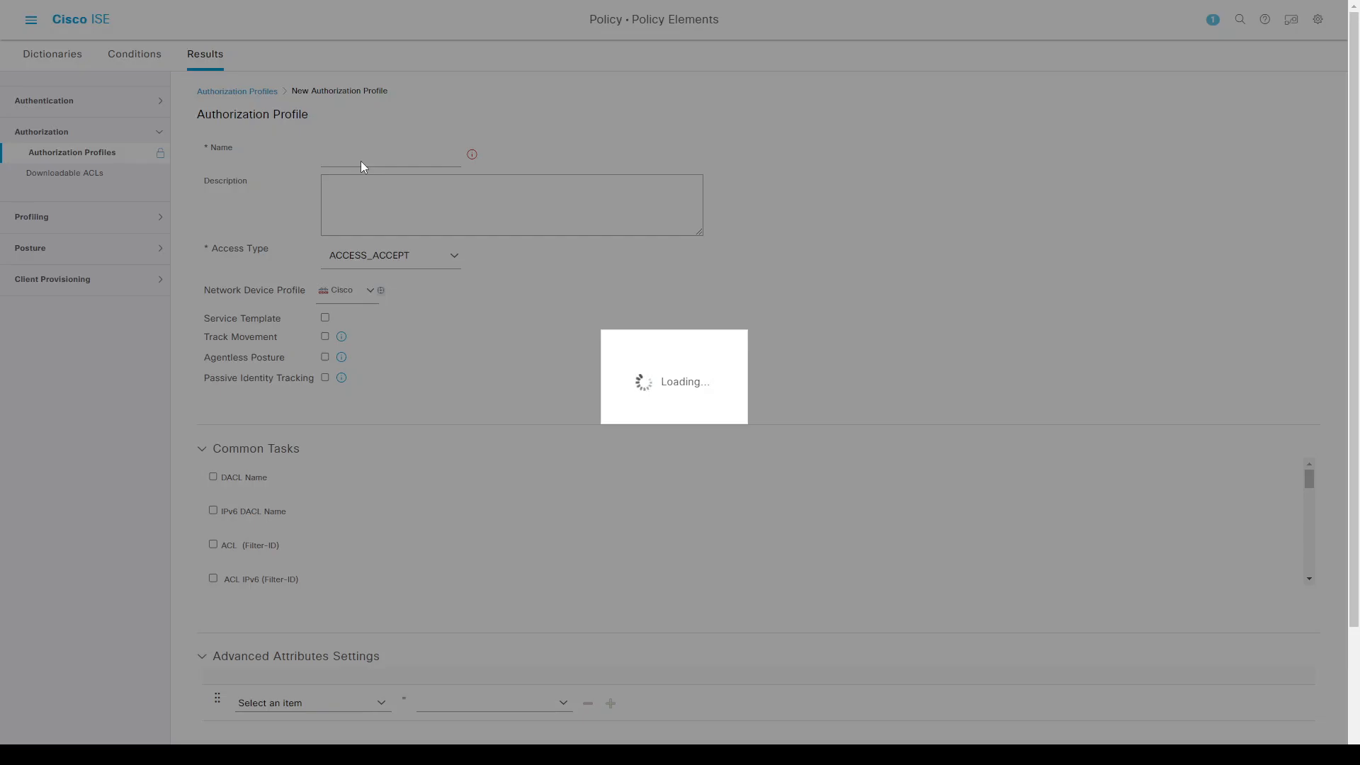
left_click(362, 161)
type("Guest")
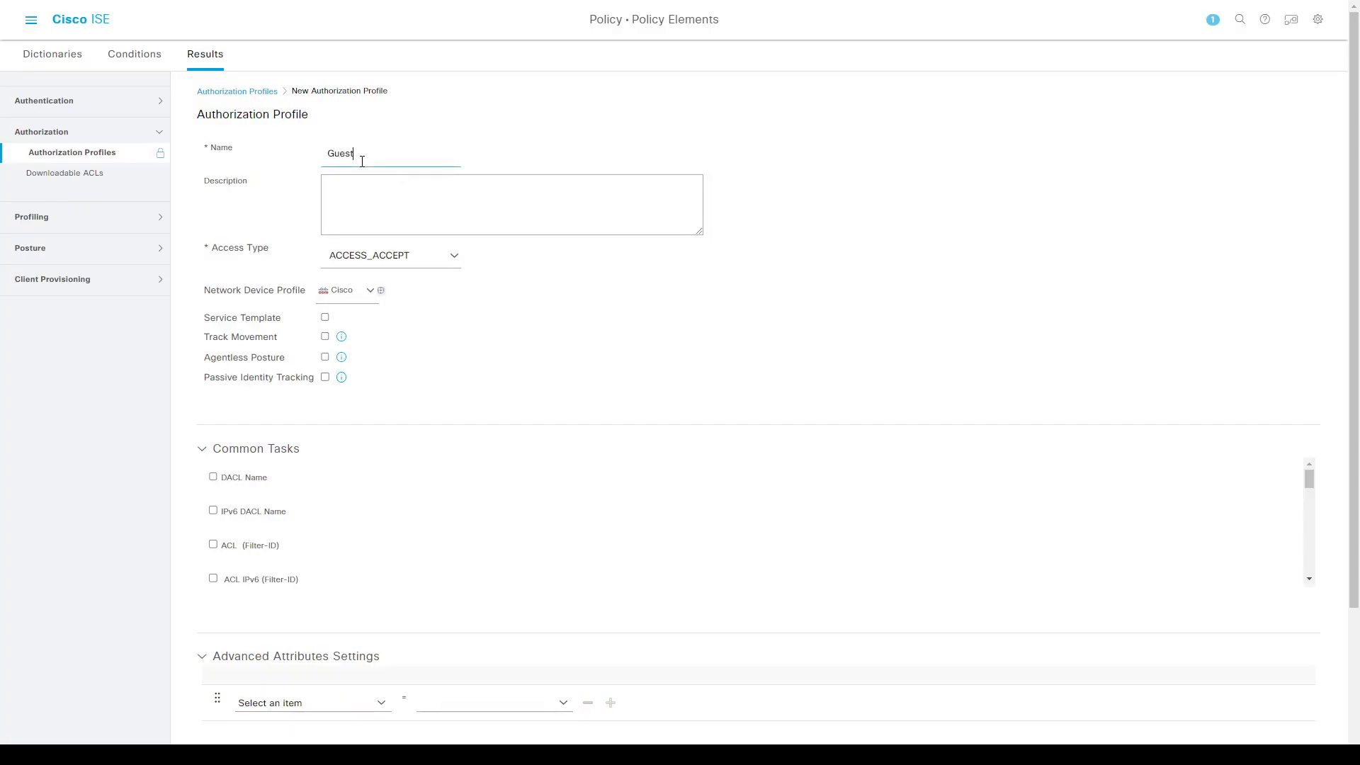
type("_W_VN")
left_click(377, 182)
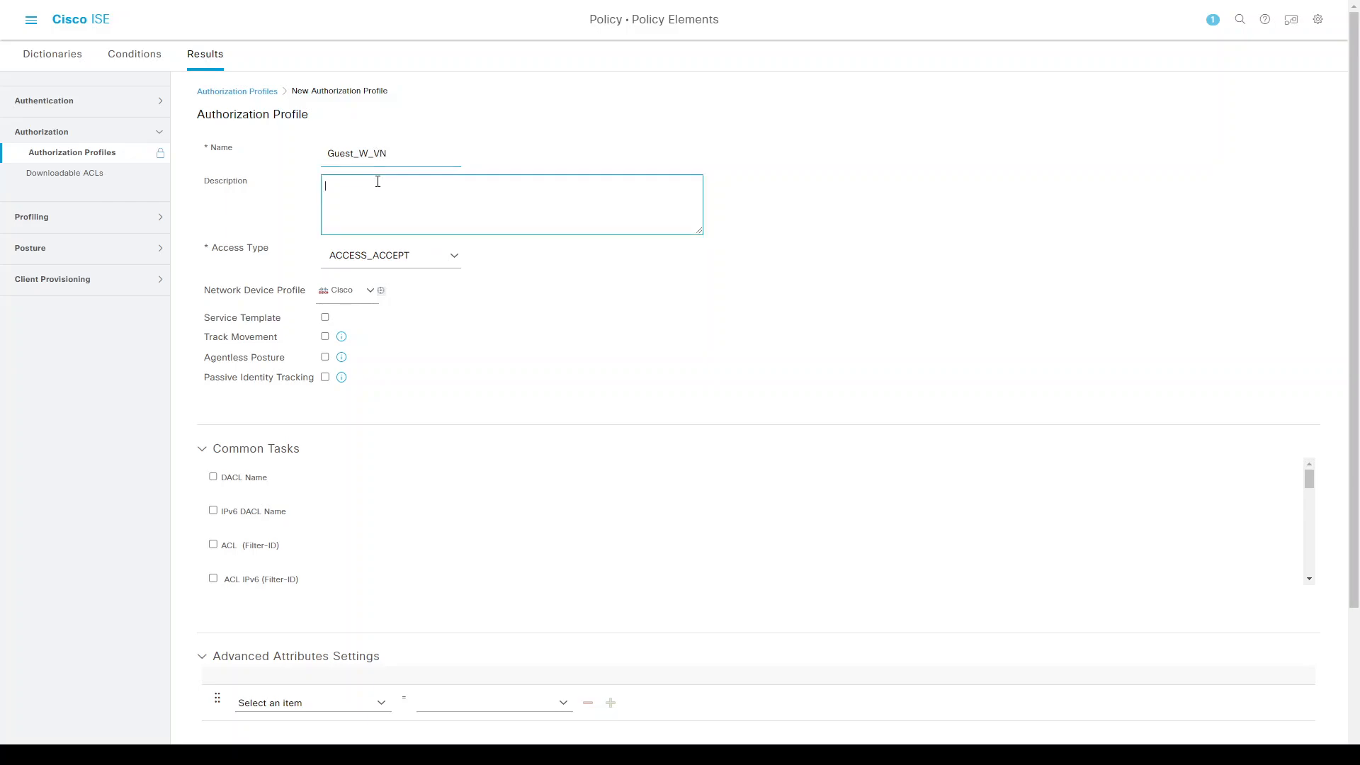
key("ctrl+v")
- Add the advanced attribute Airespace-Interface-Name with the value guest to the Guest_W_VN profile and submit it
scroll(200, 496, "down", 3)
left_click(381, 537)
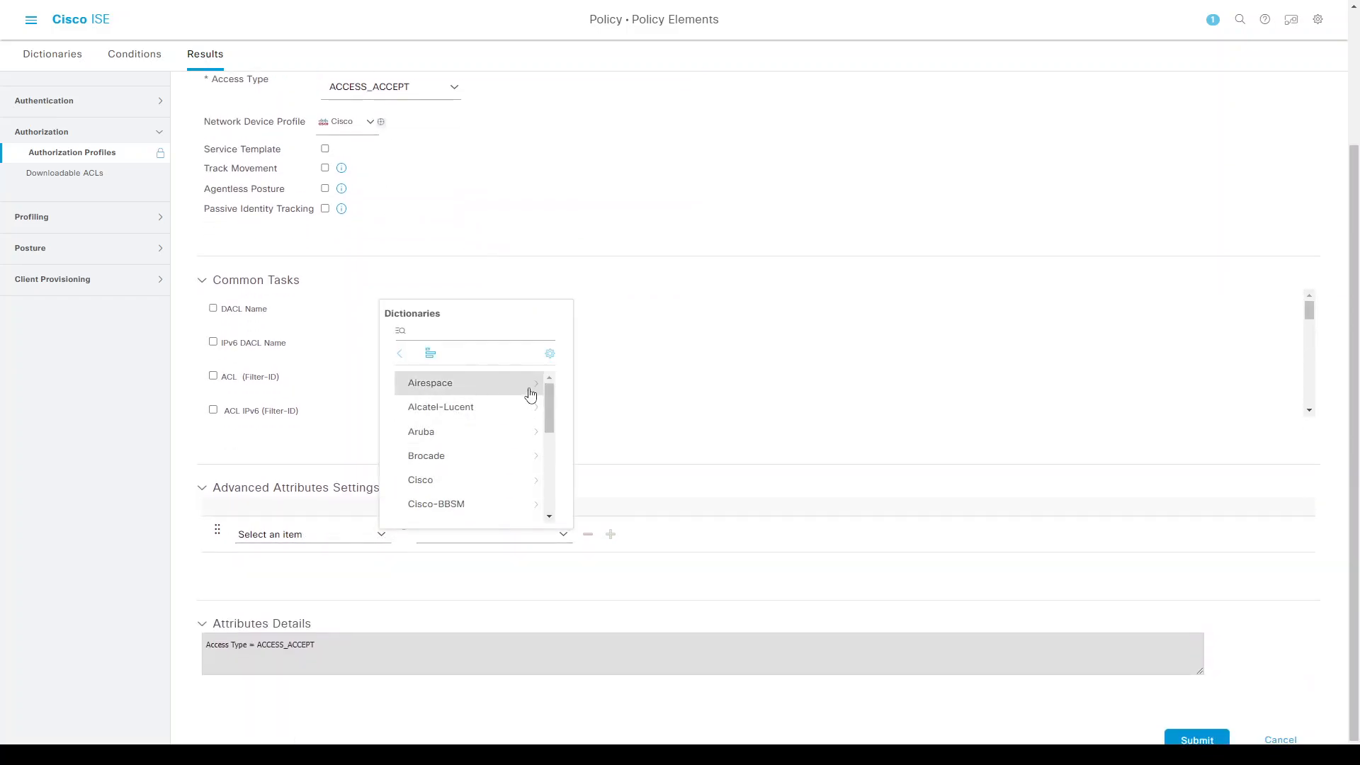
left_click(538, 389)
scroll(523, 440, "down", 2)
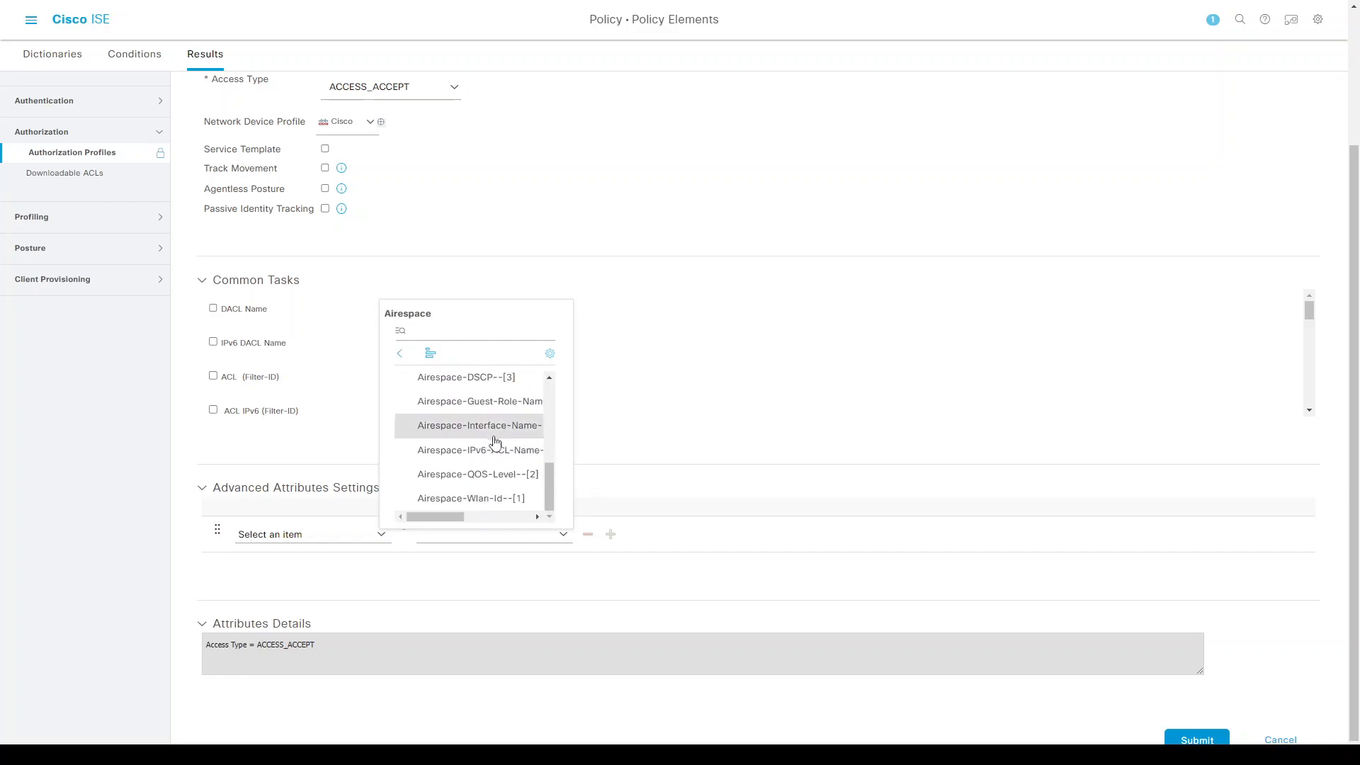
left_click(492, 428)
left_click(476, 536)
type("guest")
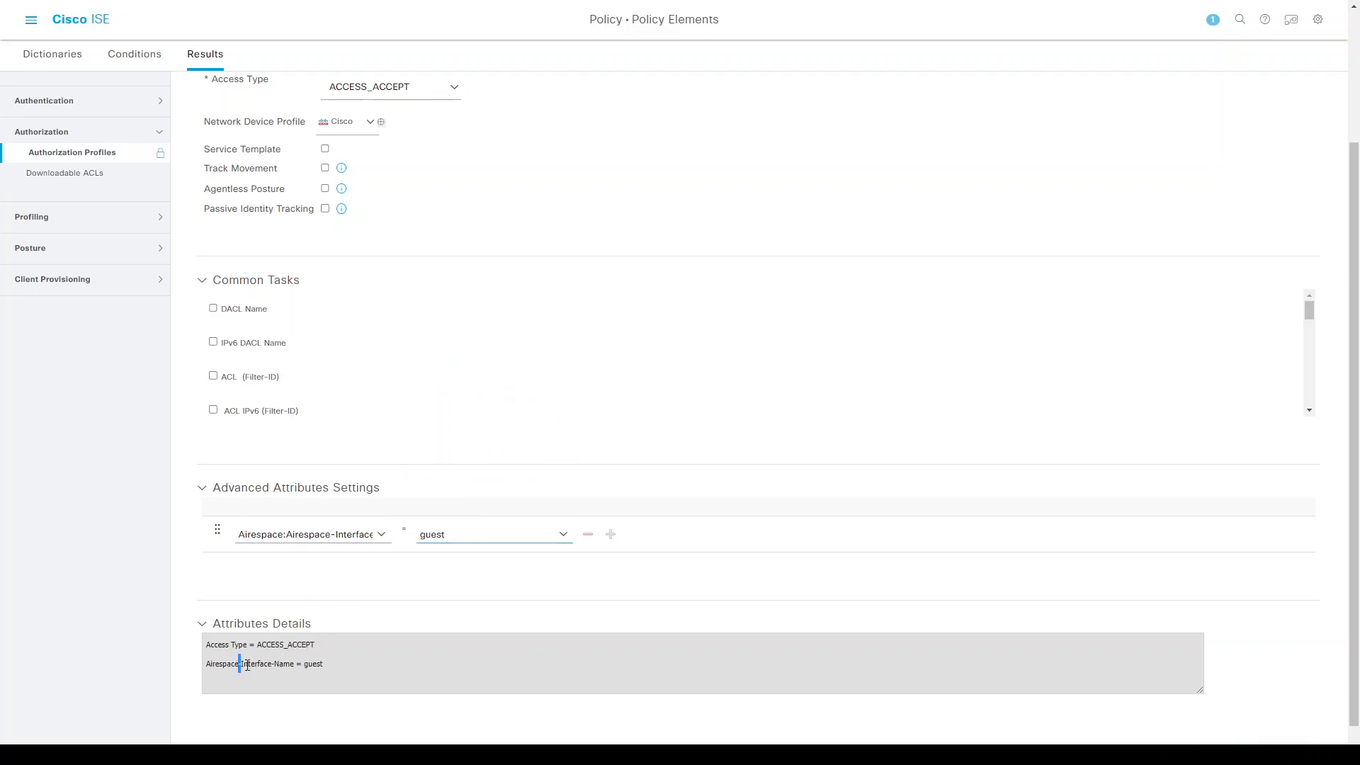
left_click_drag(243, 664, 295, 666)
scroll(1277, 680, "down", 1)
left_click(1216, 741)
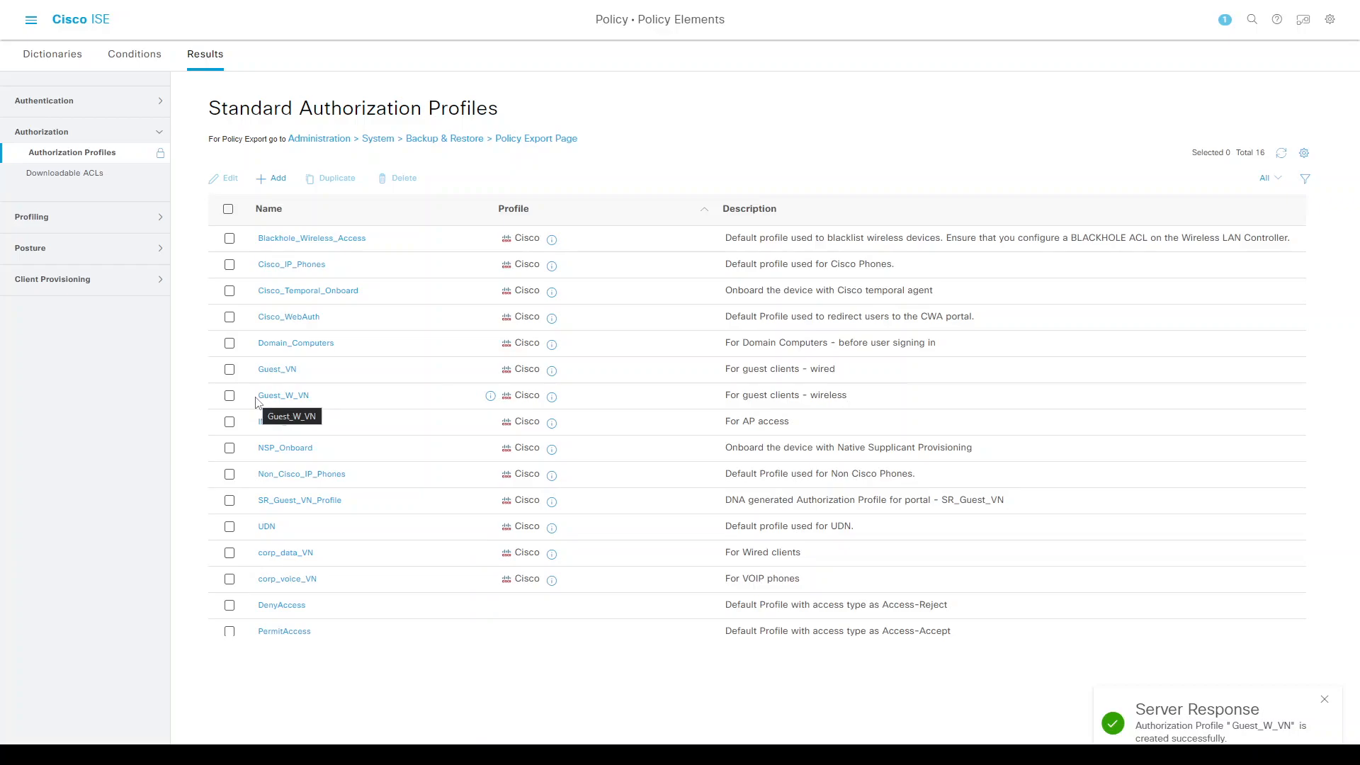
- Open SR_Guest_VN_Profile and examine its web redirection type, redirect ACL and portal value
left_click(298, 501)
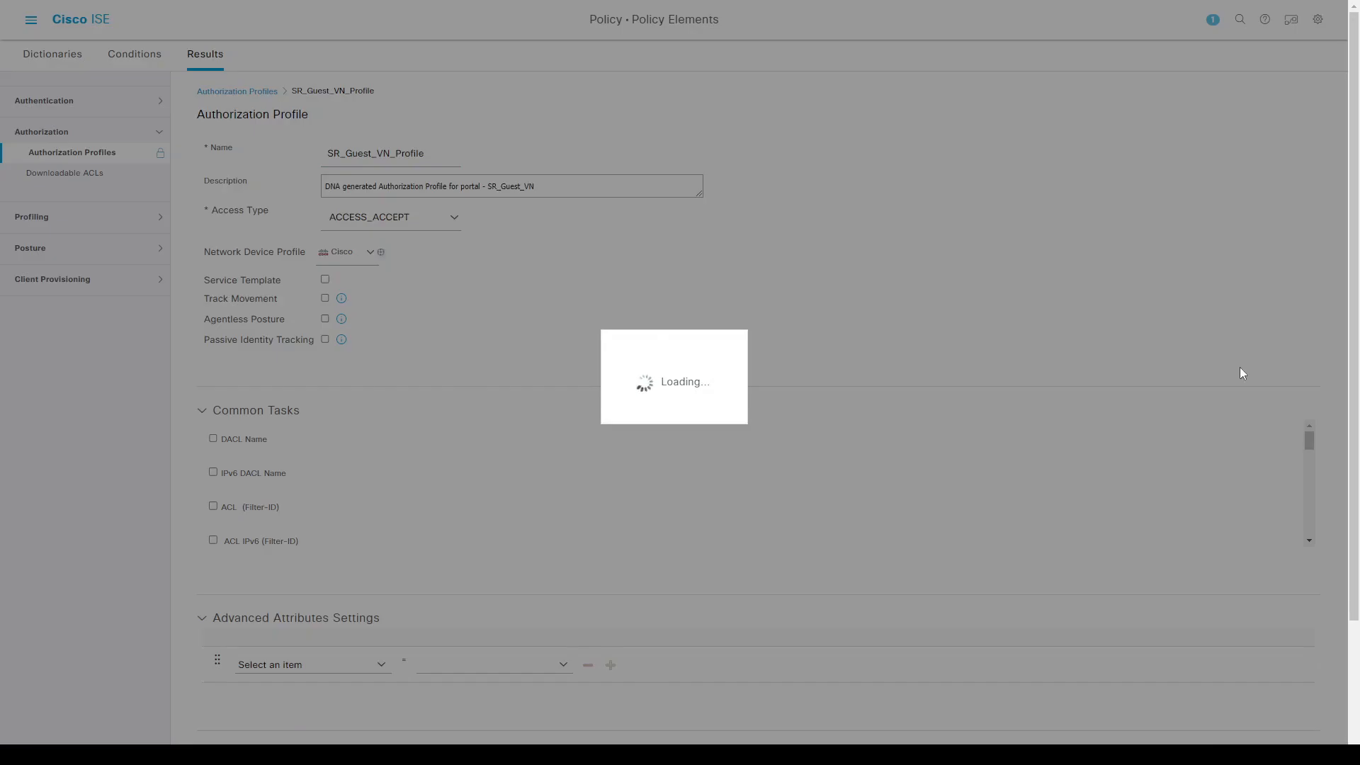
scroll(1312, 335, "down", 2)
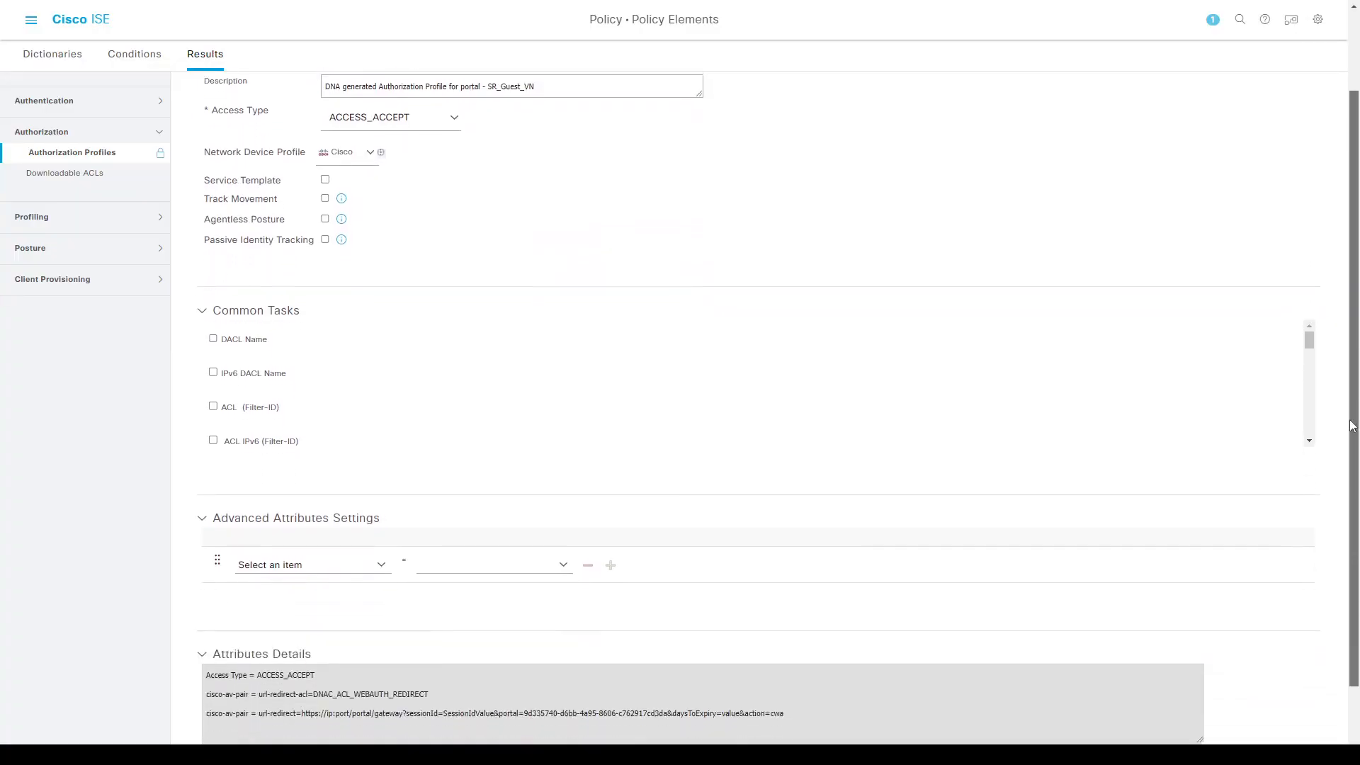
left_click_drag(1310, 319, 1309, 346)
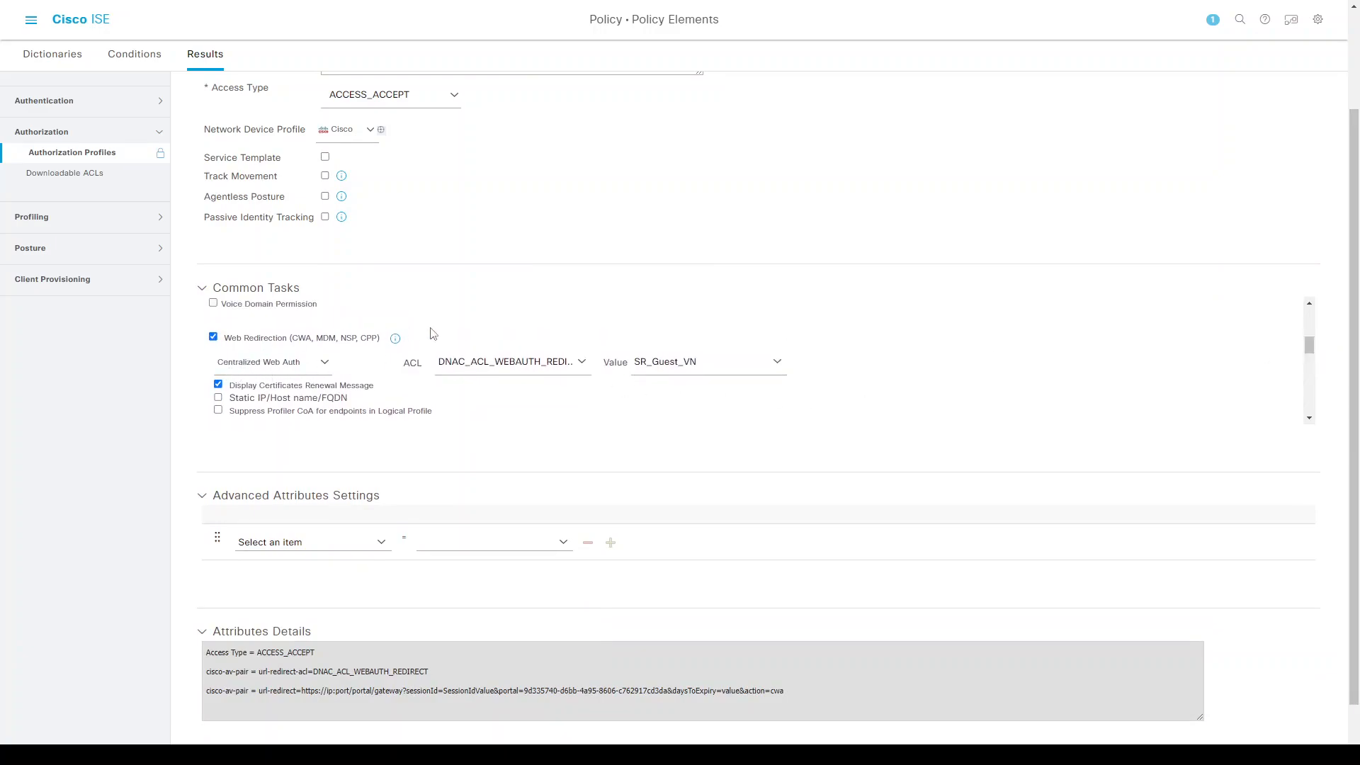
mouse_move(1354, 331)
left_mouse_down()
mouse_move(1347, 254)
mouse_move(1349, 320)
left_mouse_up()
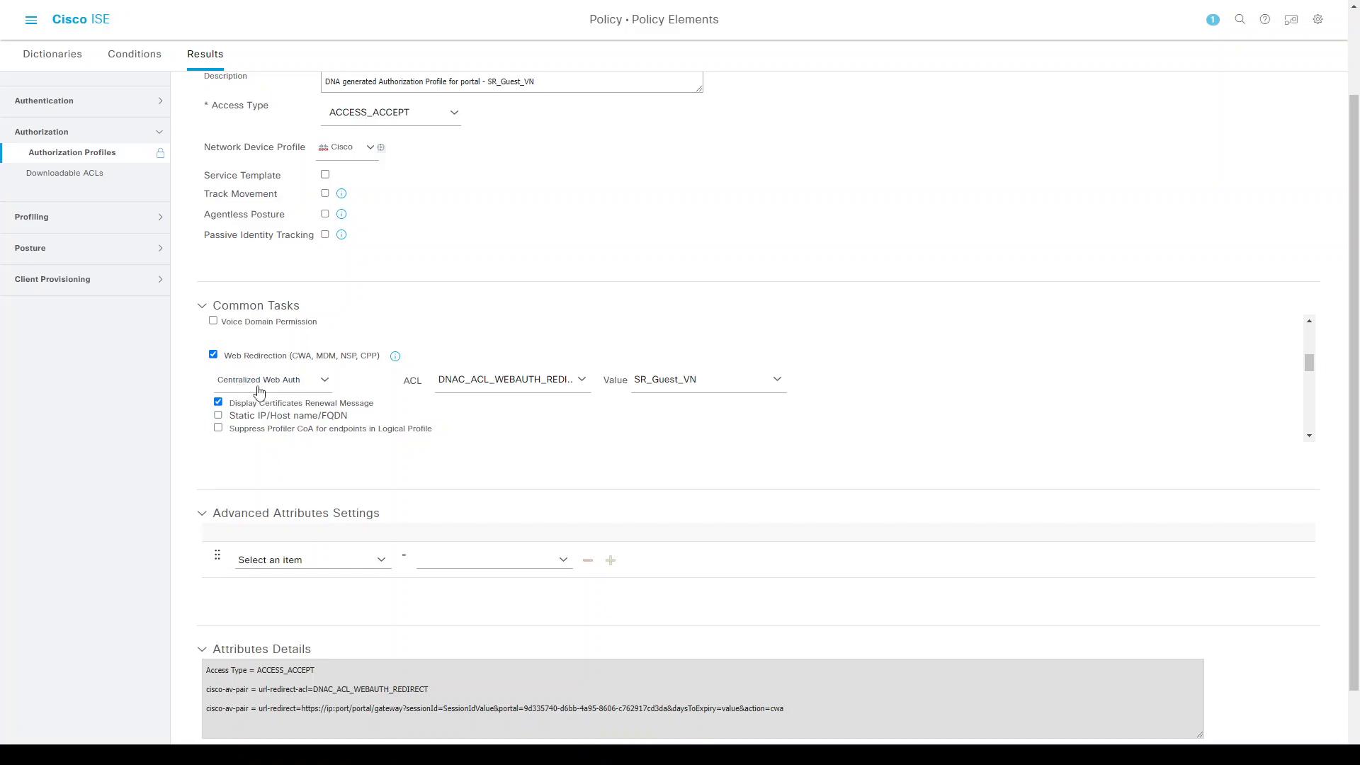
left_click(480, 385)
key("End")
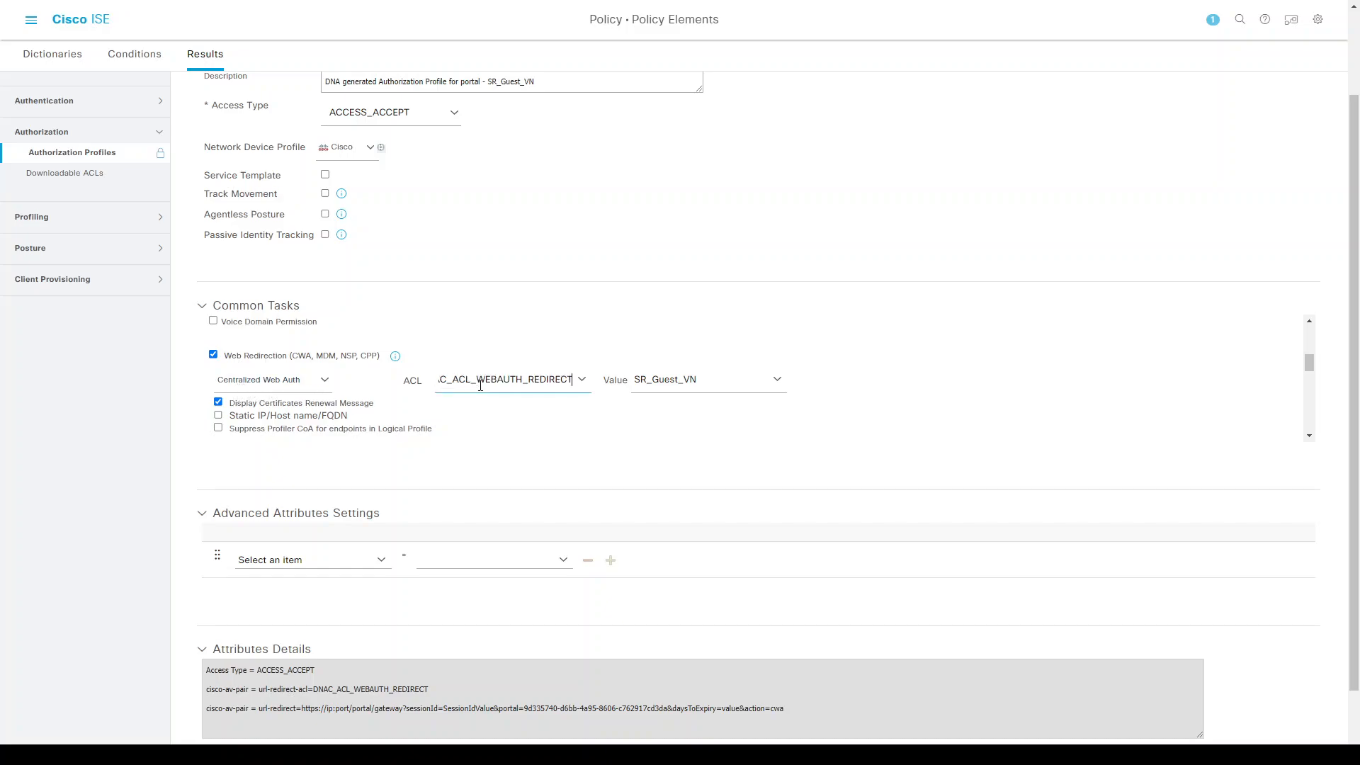
key("ctrl+a")
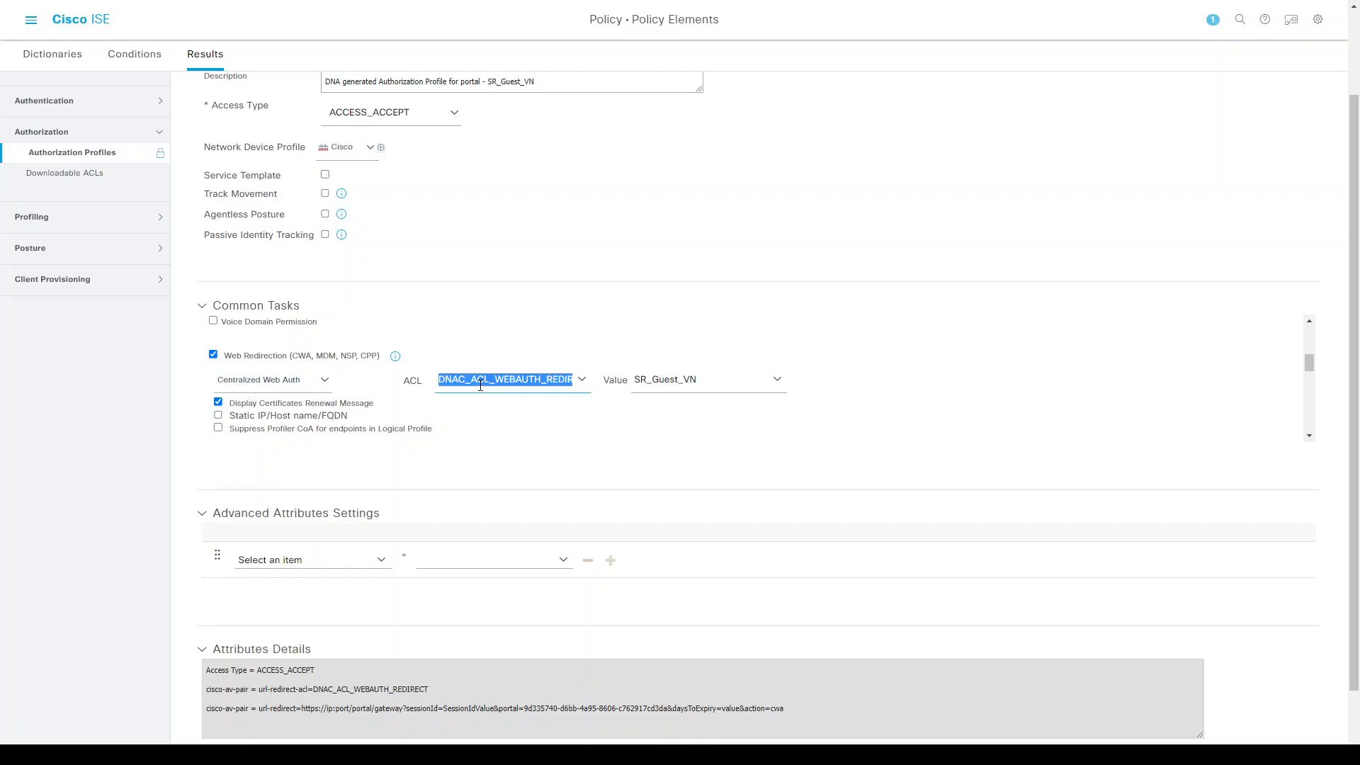
left_click(656, 383)
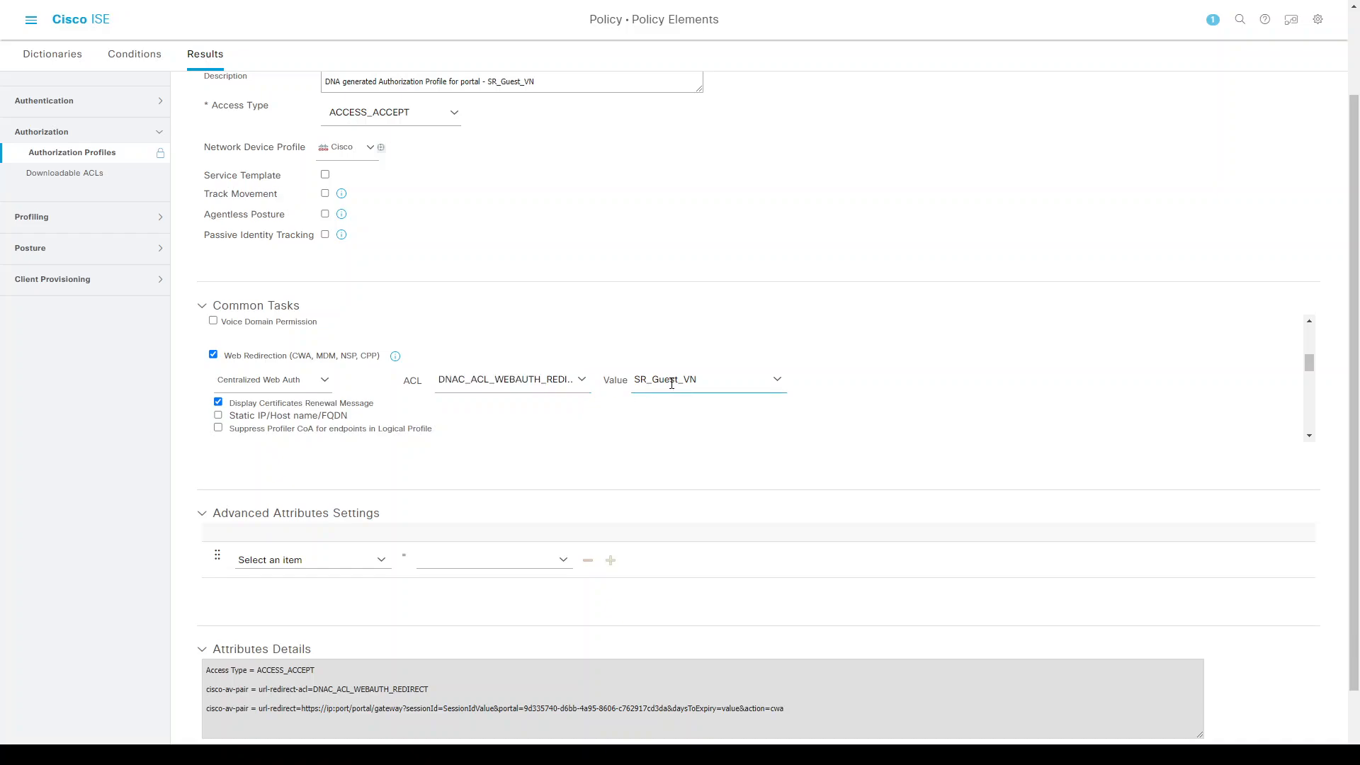
- Enable the static IP/host name option for SR_Guest_VN_Profile's web redirection and set it to 10.53.18.6
left_click(219, 417)
left_click(411, 429)
type("10")
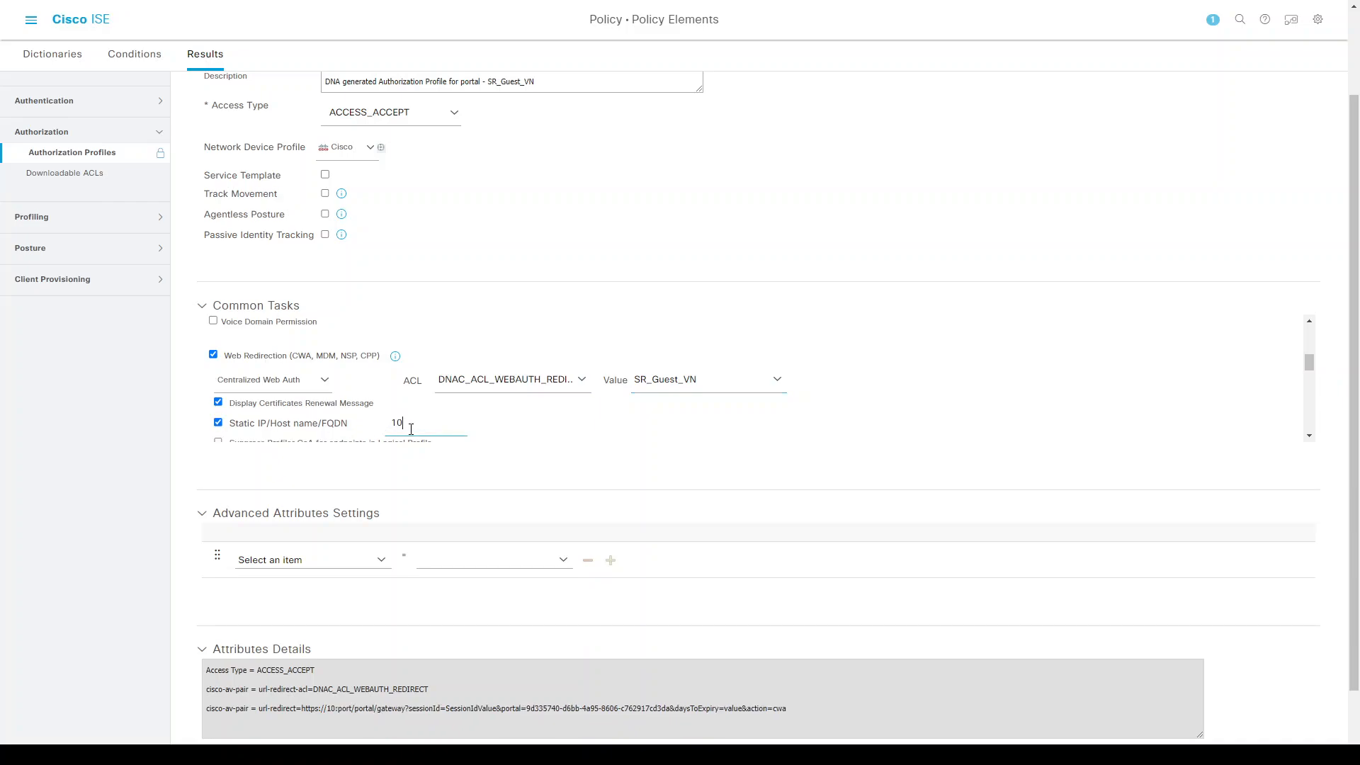
type(".53.18.3")
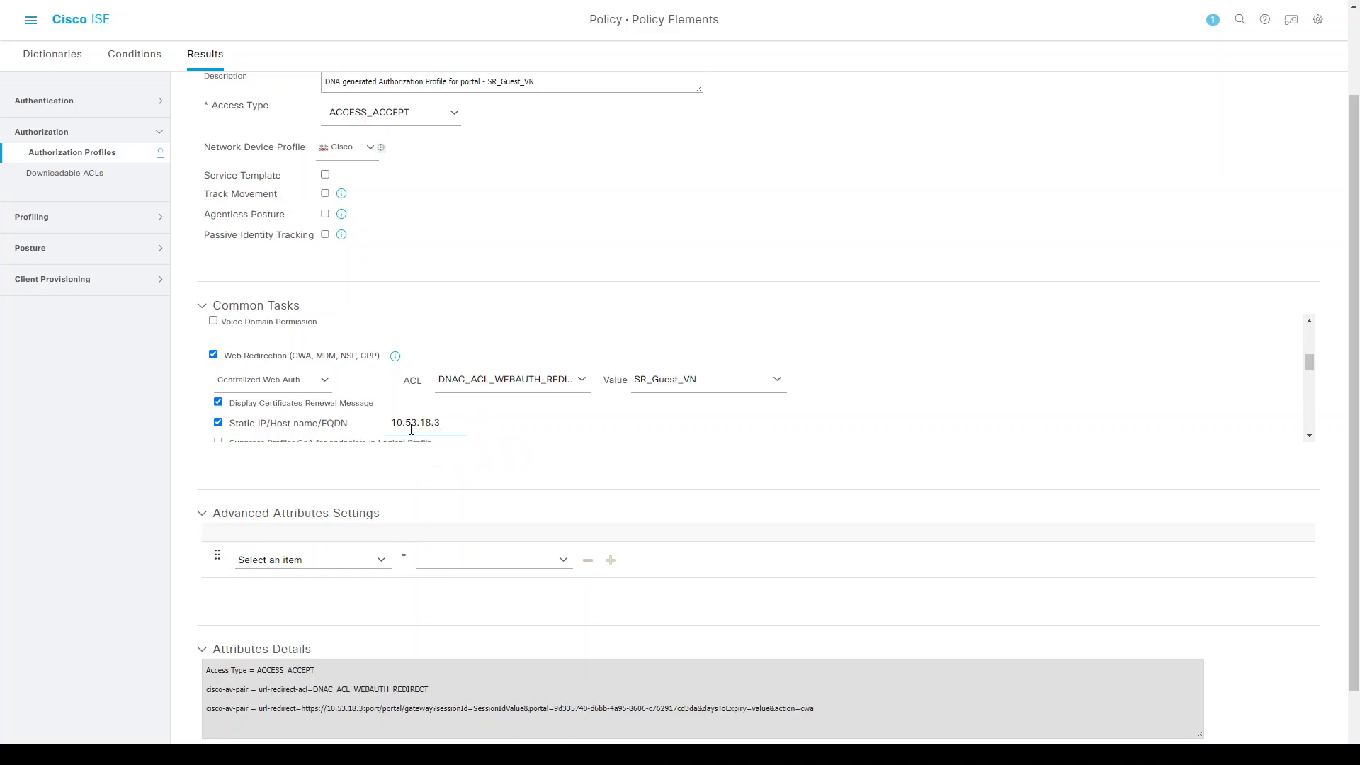
key("BackSpace")
type("6")
- Add the advanced attribute Airespace-Interface-Name with the value guest to SR_Guest_VN_Profile and save the profile
scroll(730, 411, "down", 3)
scroll(730, 411, "down", 3)
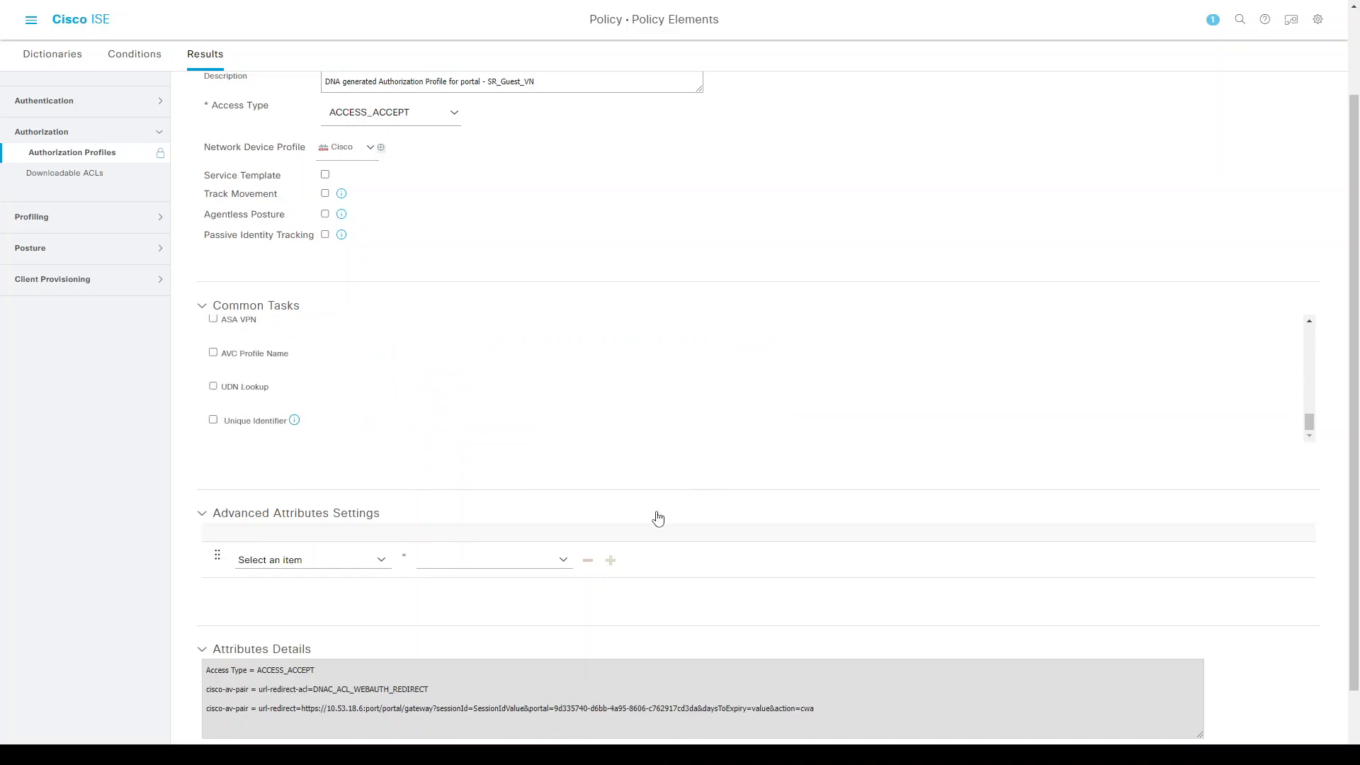
left_click(383, 566)
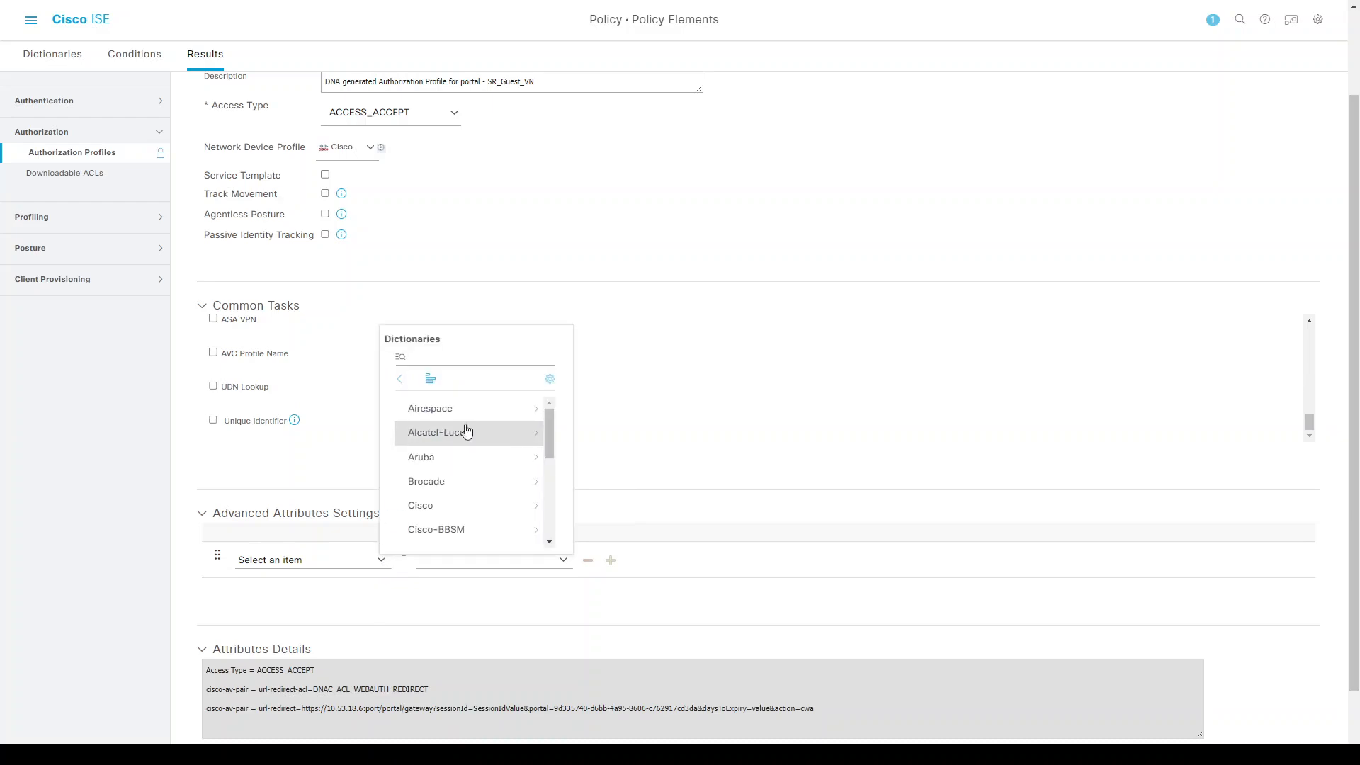
left_click(540, 415)
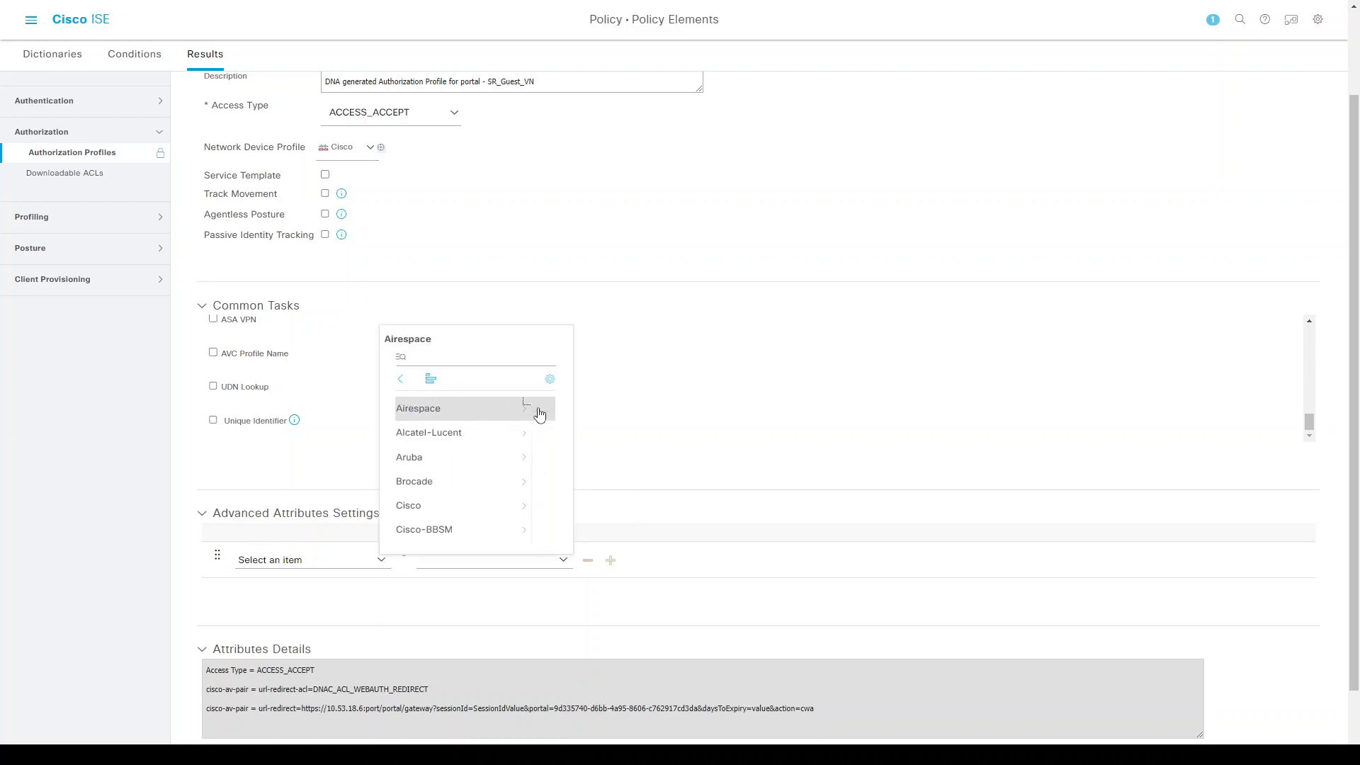
scroll(496, 492, "down", 3)
left_click(481, 452)
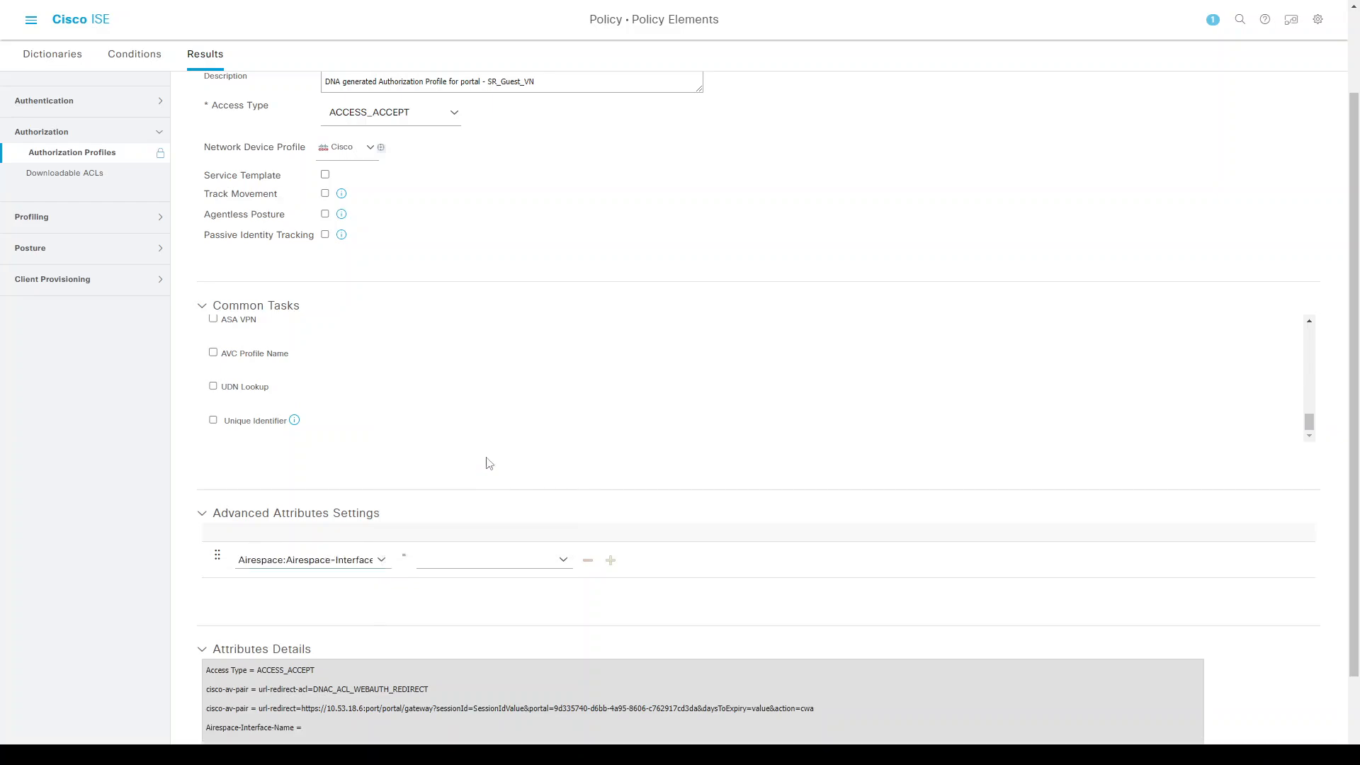
left_click(498, 560)
type("guest")
left_click_drag(241, 730, 301, 731)
scroll(1077, 649, "down", 2)
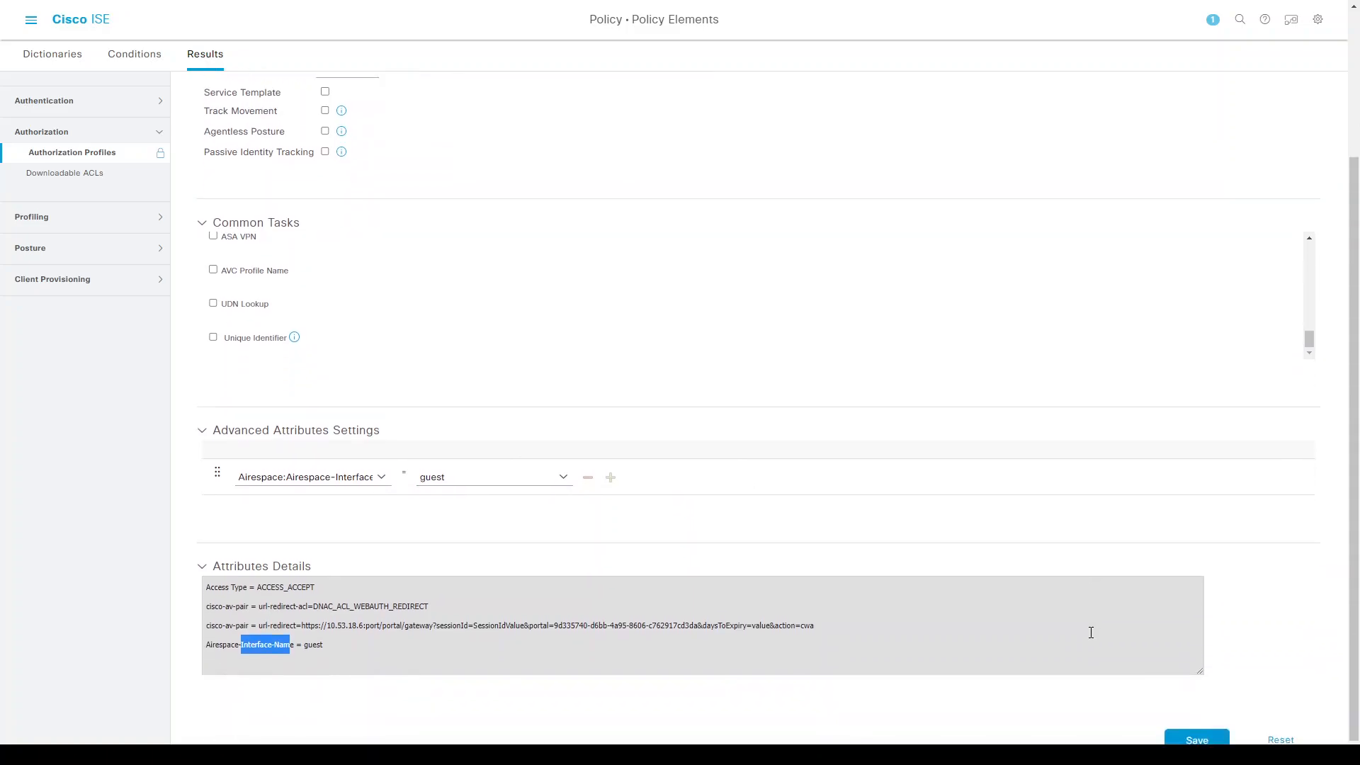
left_click(1193, 739)
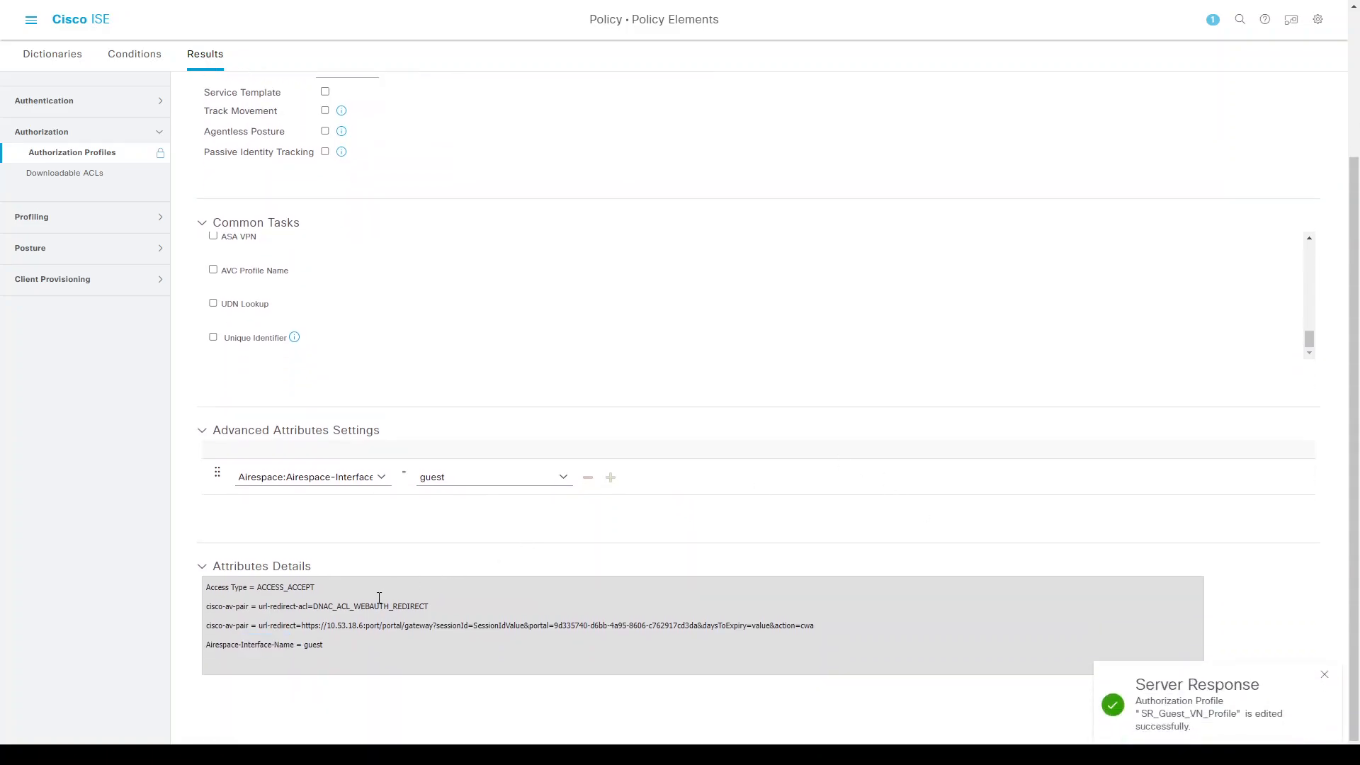
- Switch to the Catalyst 9800 wireless controller and open the DNAC_ACL_WEBAUTH_REDIRECT ACL from its security configuration
left_click_drag(314, 606, 428, 611)
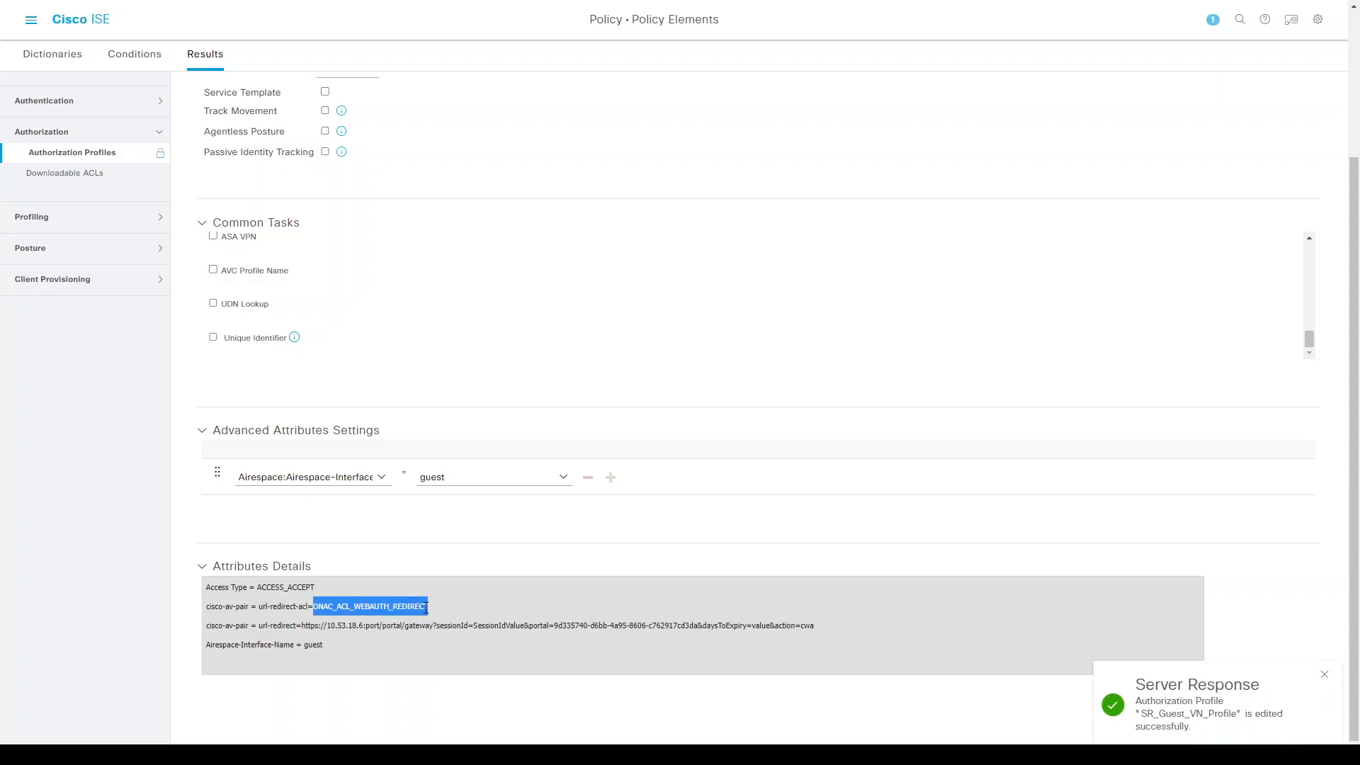
key("alt+Tab")
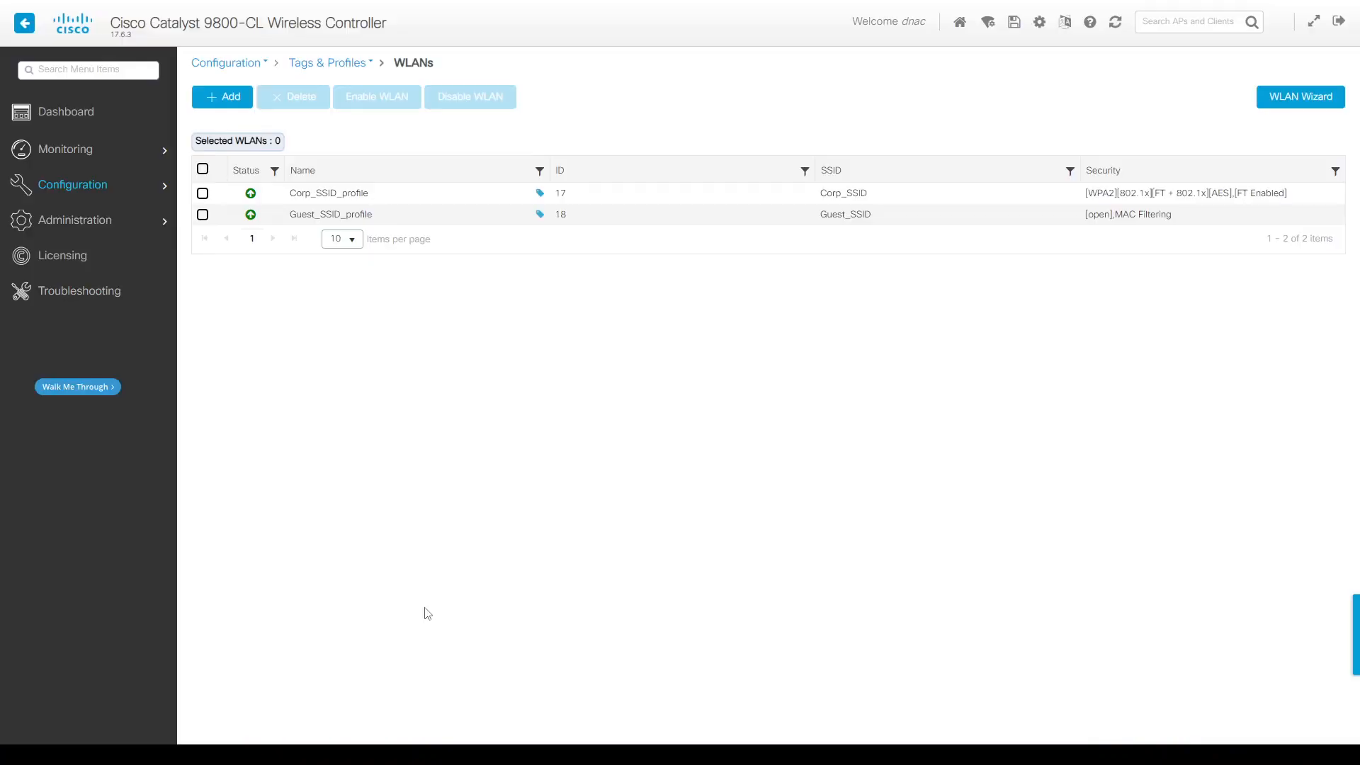
left_click(110, 199)
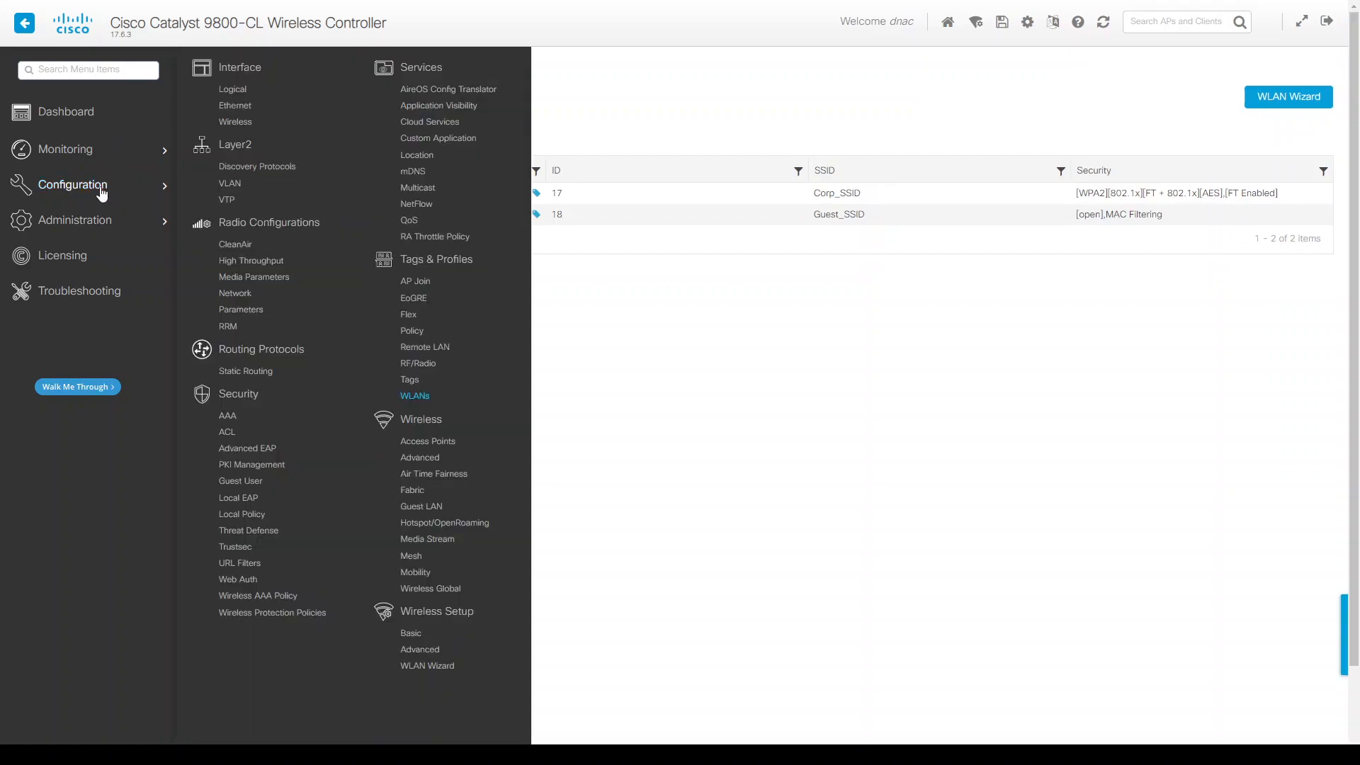
left_click(228, 419)
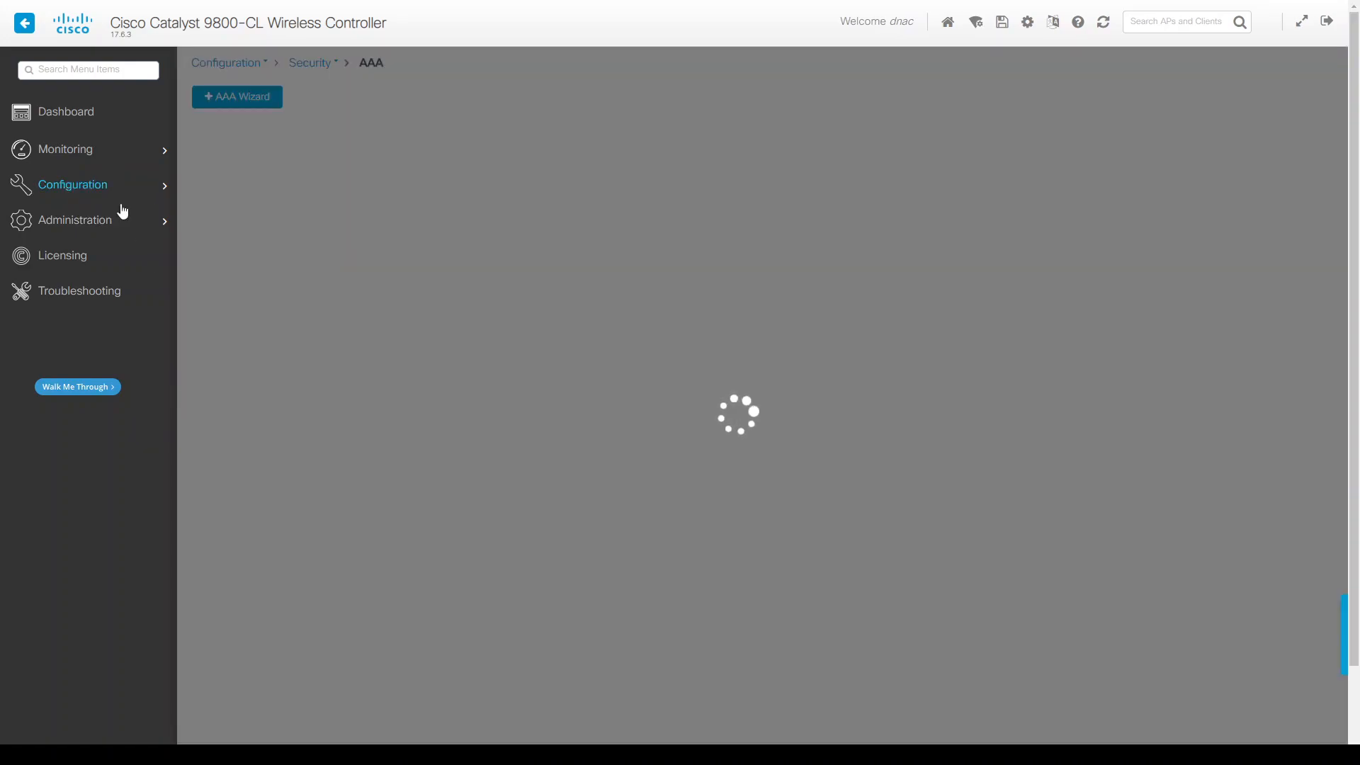
left_click(67, 183)
left_click(228, 433)
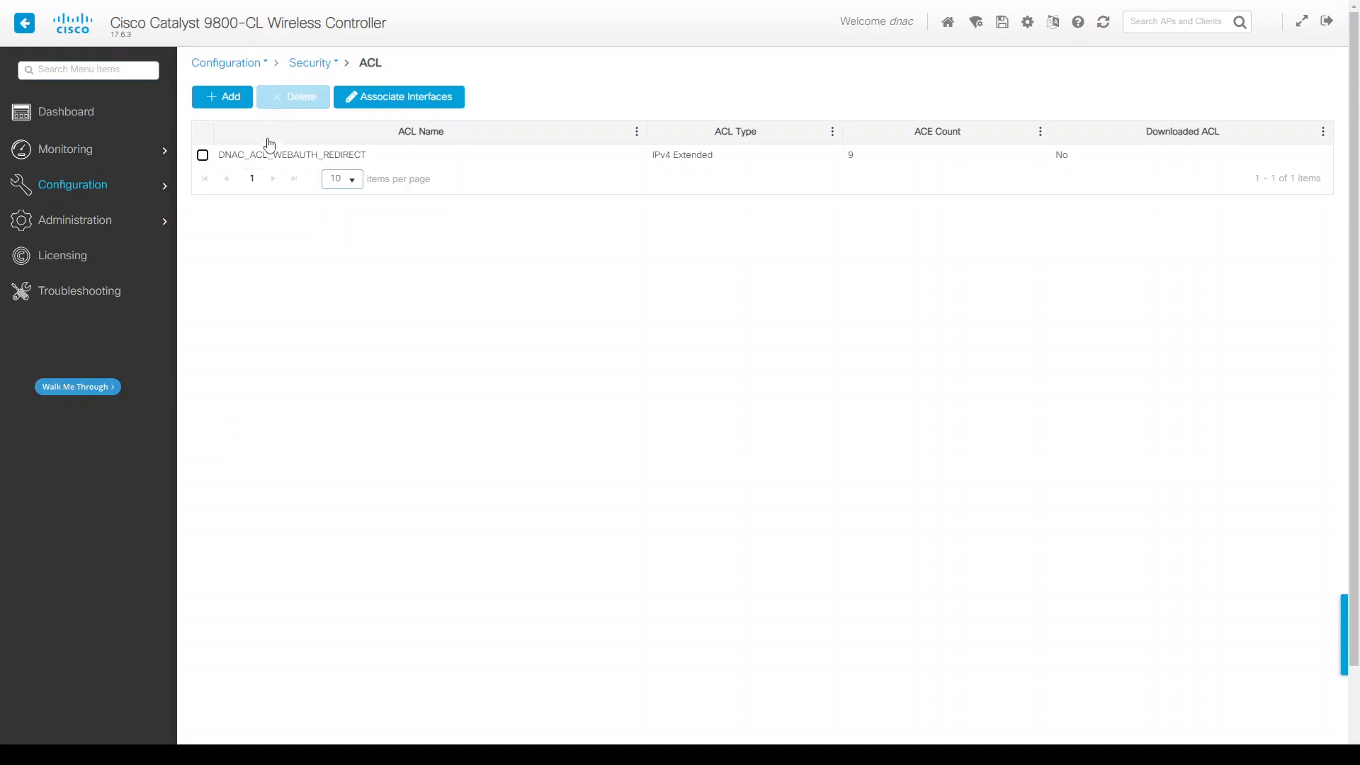
left_click(259, 155)
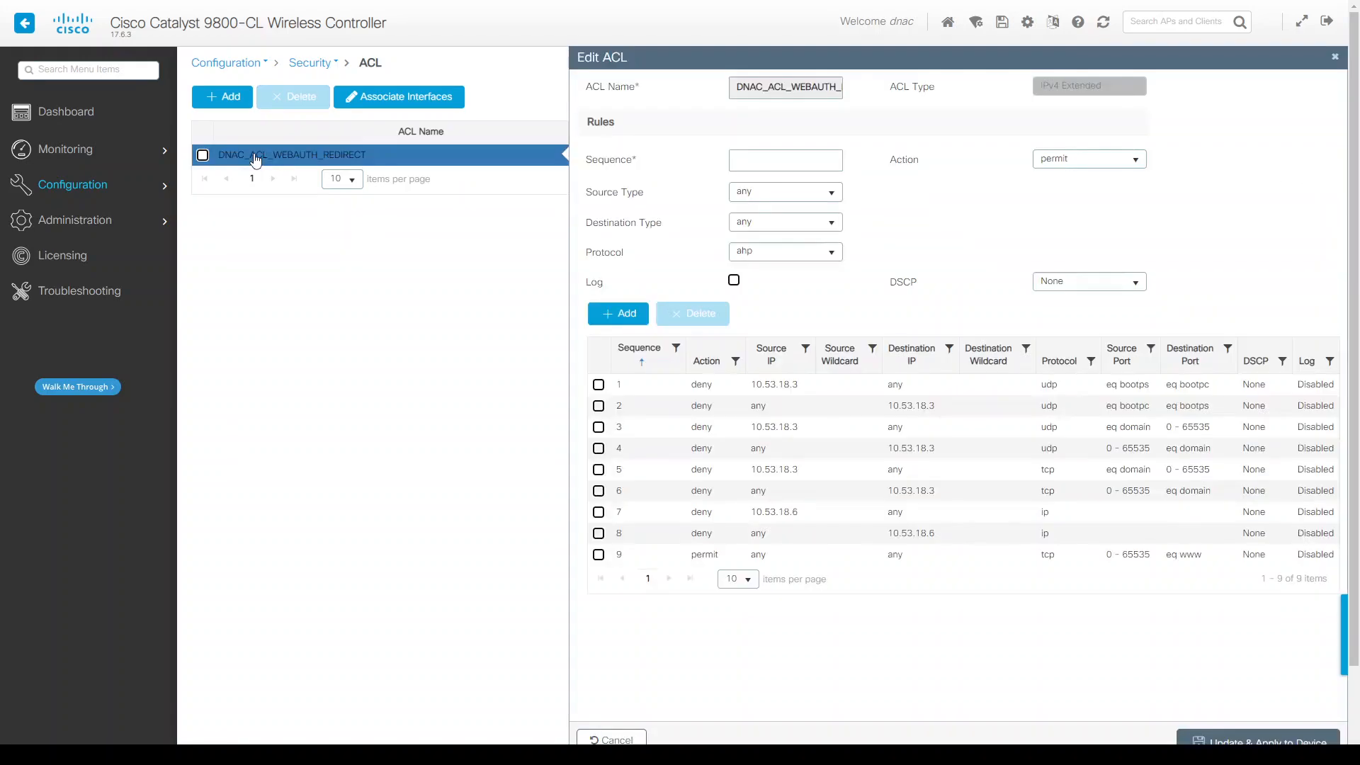
- Examine the redirect ACL's deny and permit rules, including those for hosts 10.53.18.3 and 10.53.18.6, and close it without changes
left_click_drag(756, 389, 792, 388)
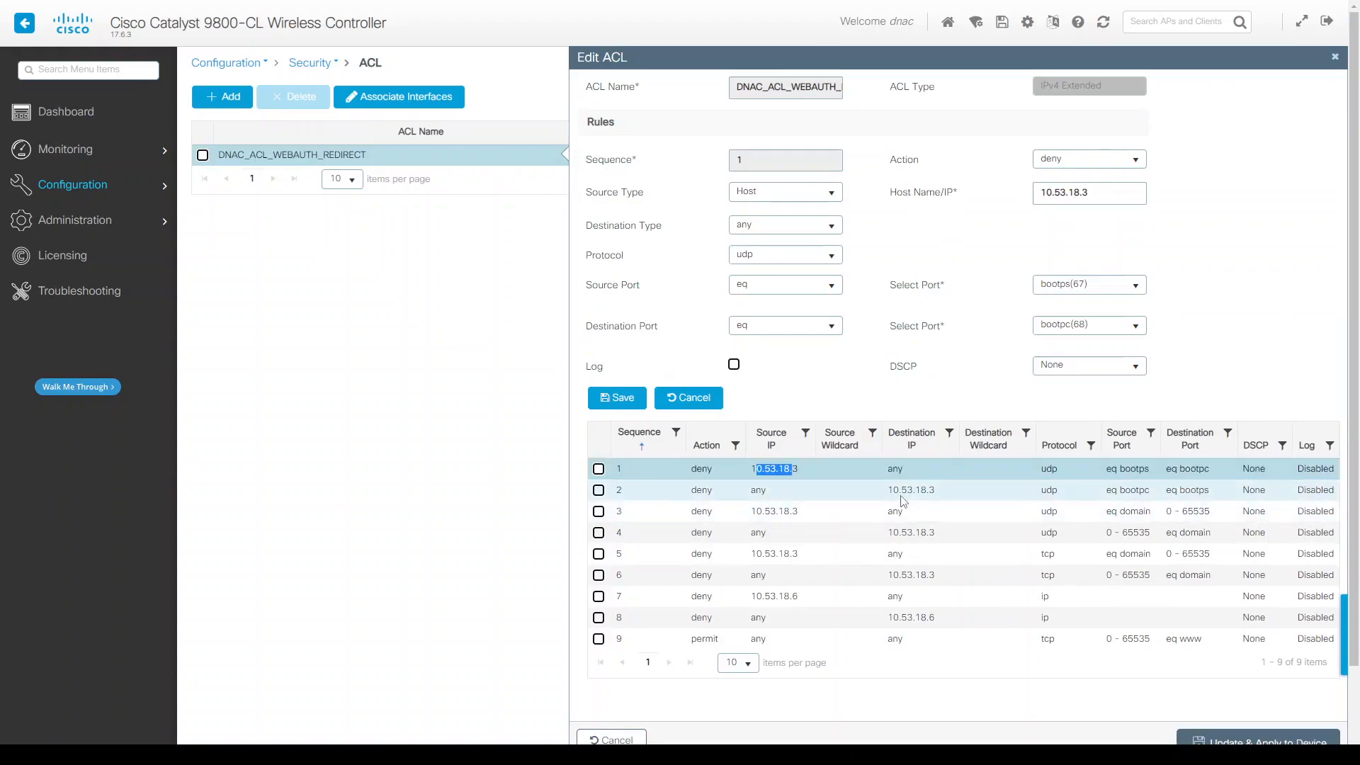
left_click_drag(755, 597, 799, 597)
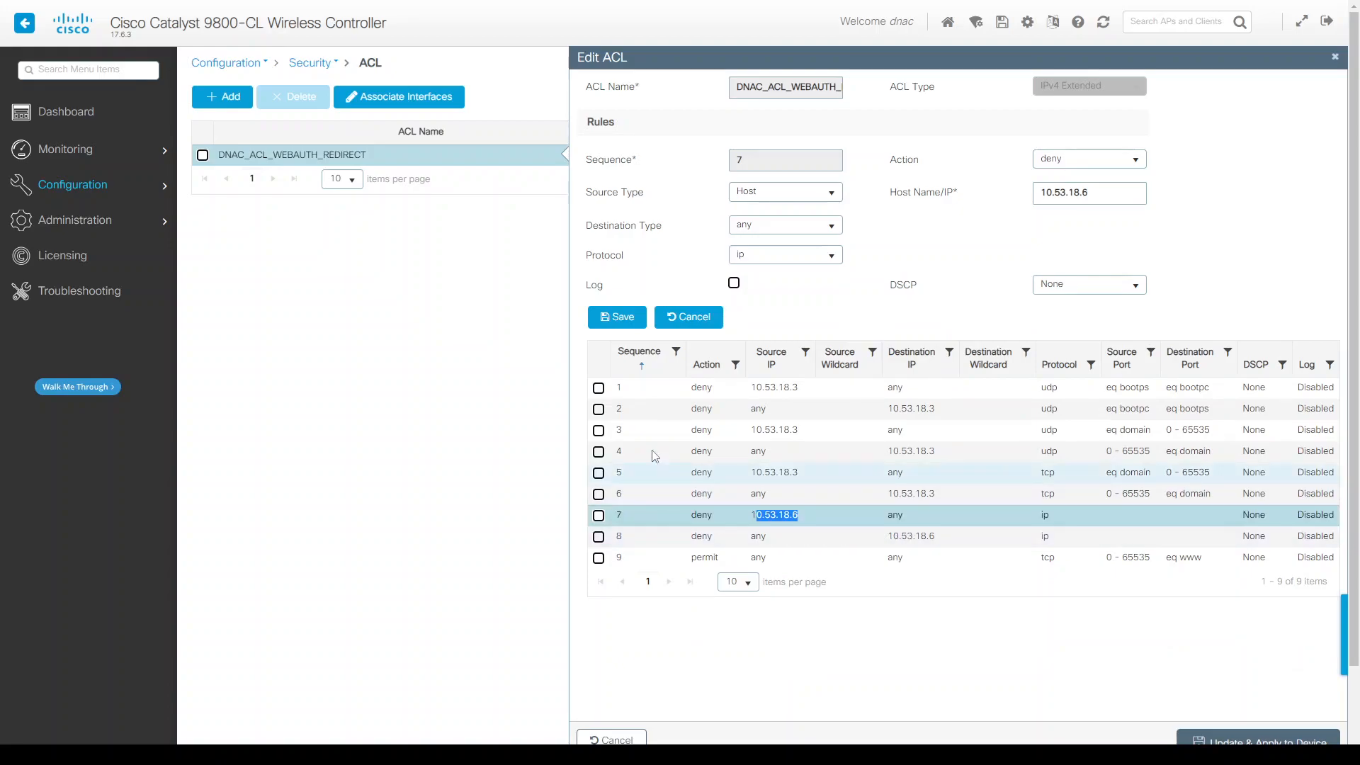
left_click(702, 390)
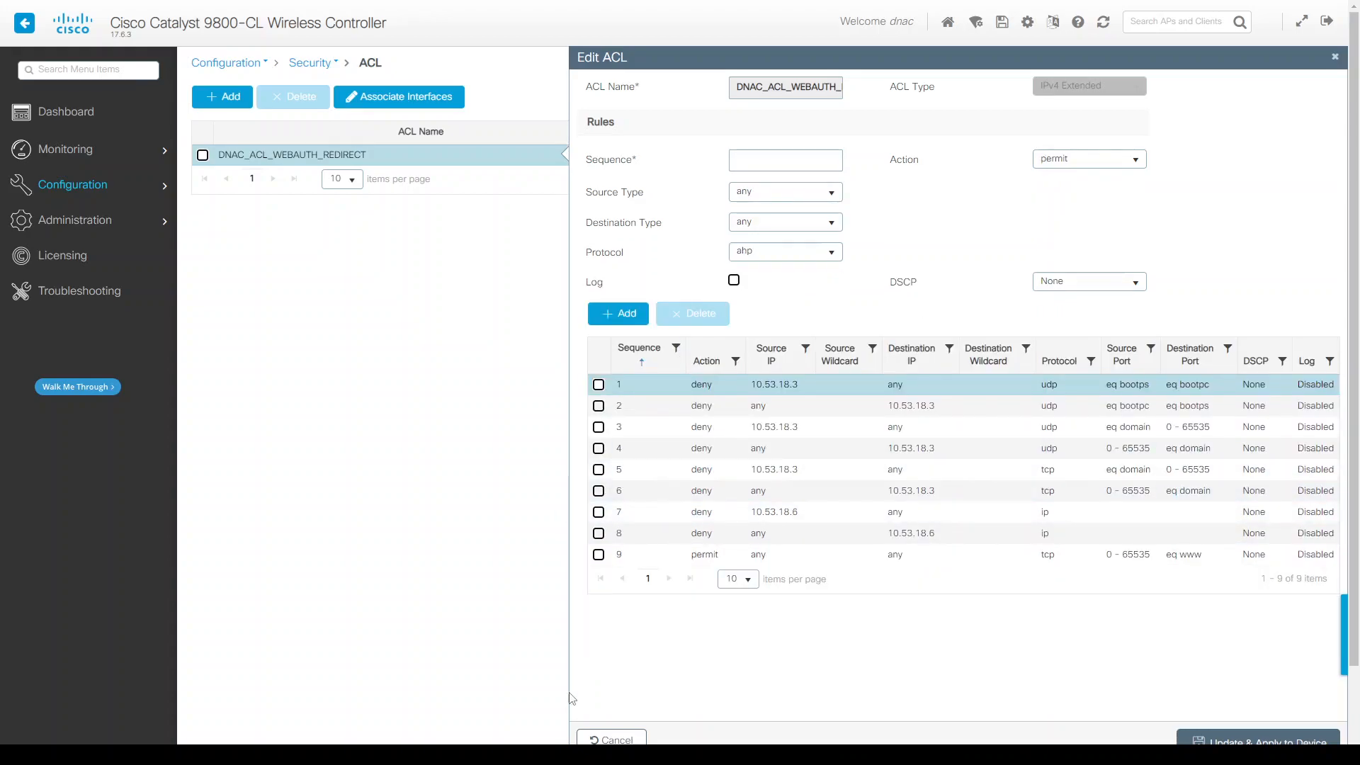
left_click(612, 739)
left_click(385, 157)
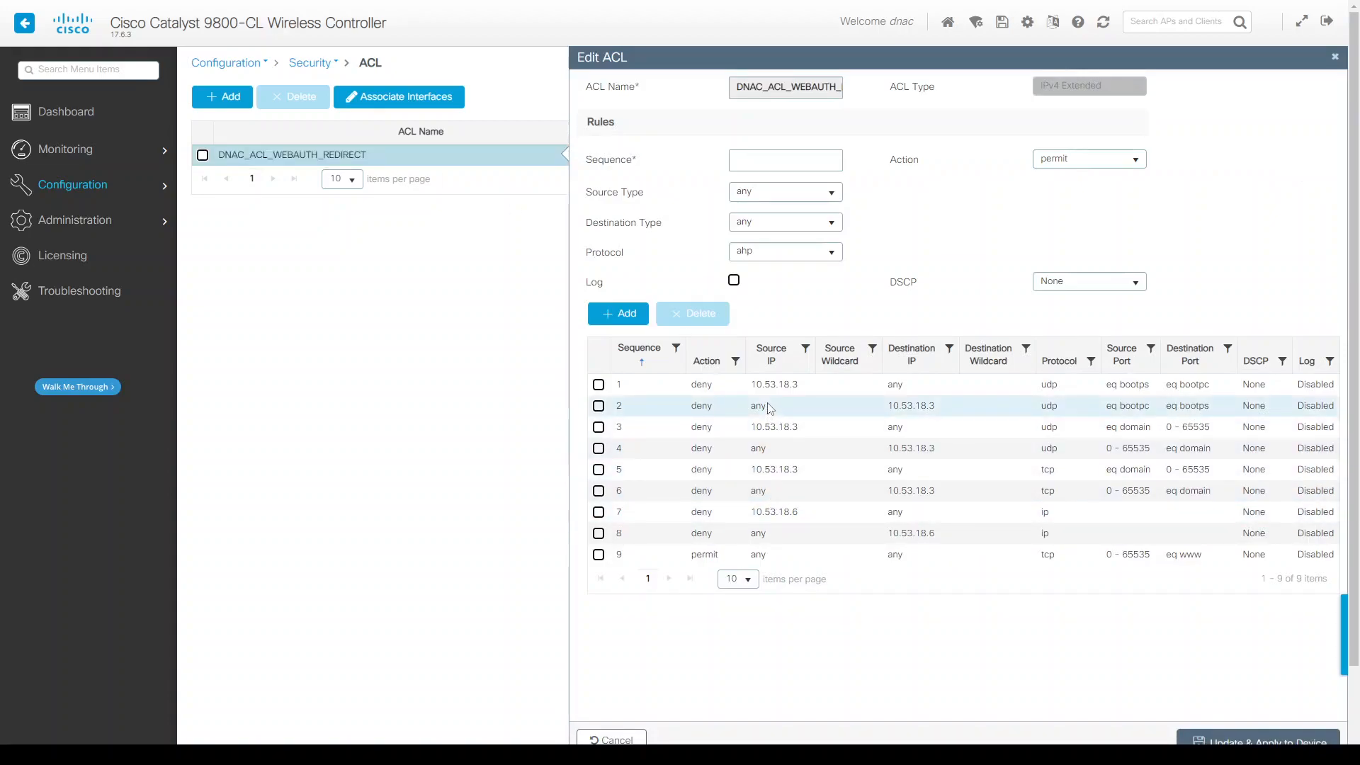
scroll(783, 534, "down", 1)
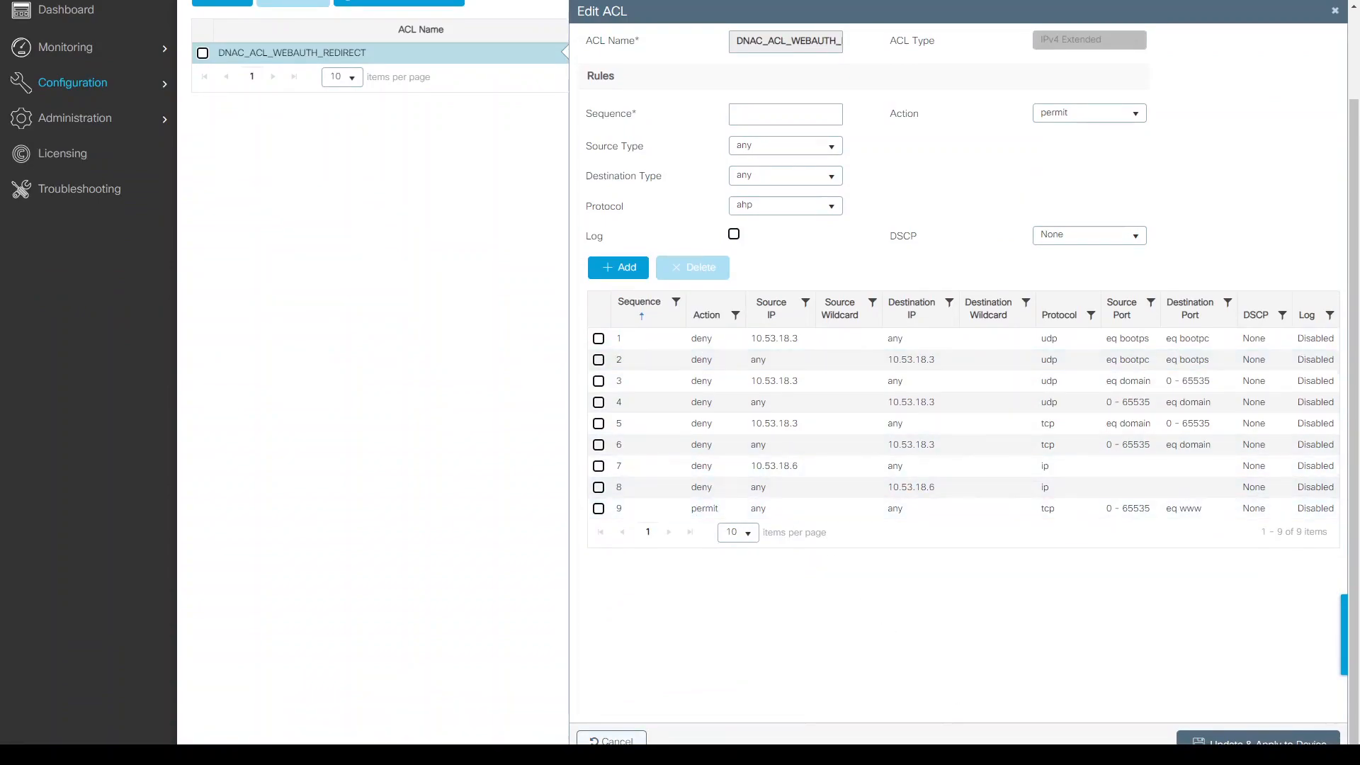
left_click(606, 739)
scroll(470, 519, "up", 2)
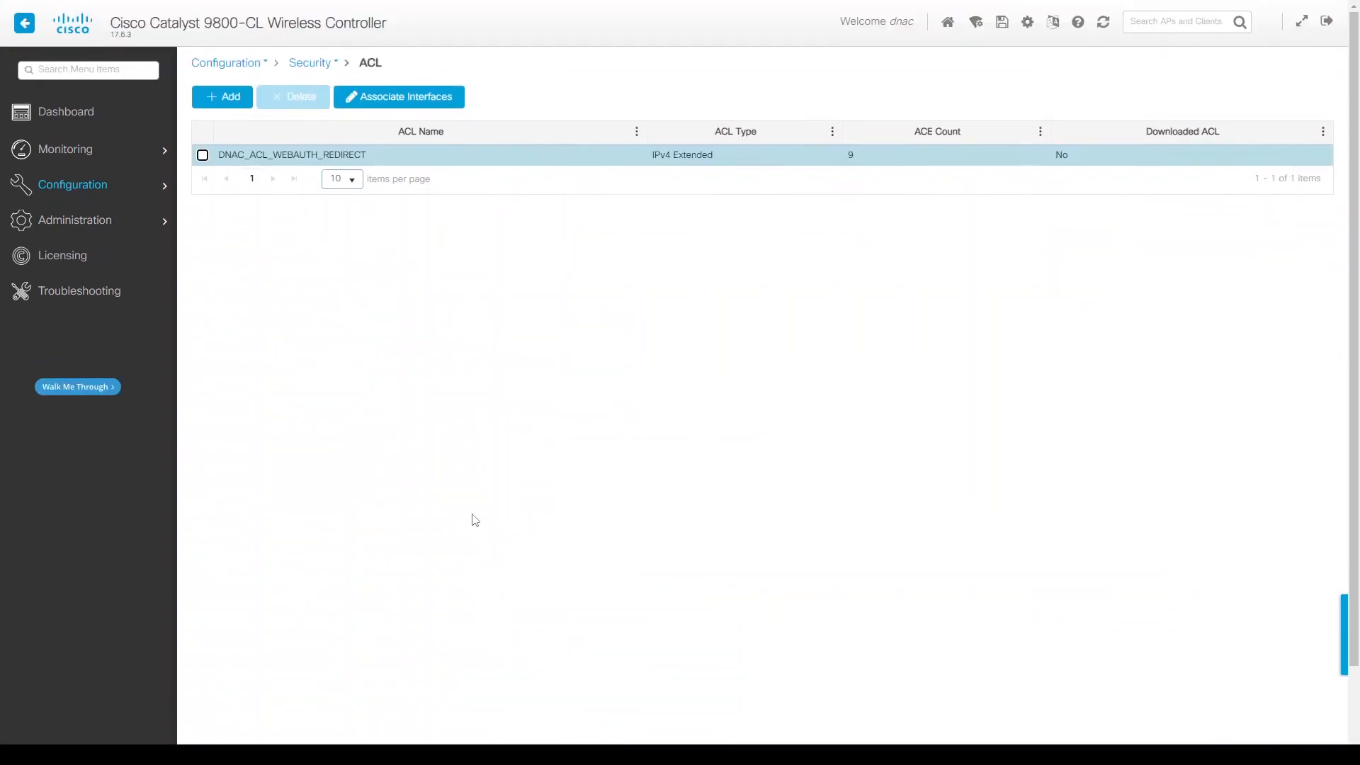
- Return to Cisco ISE and open the authorization policy rules of the MAB policy set
key("ctrl+shift+Tab")
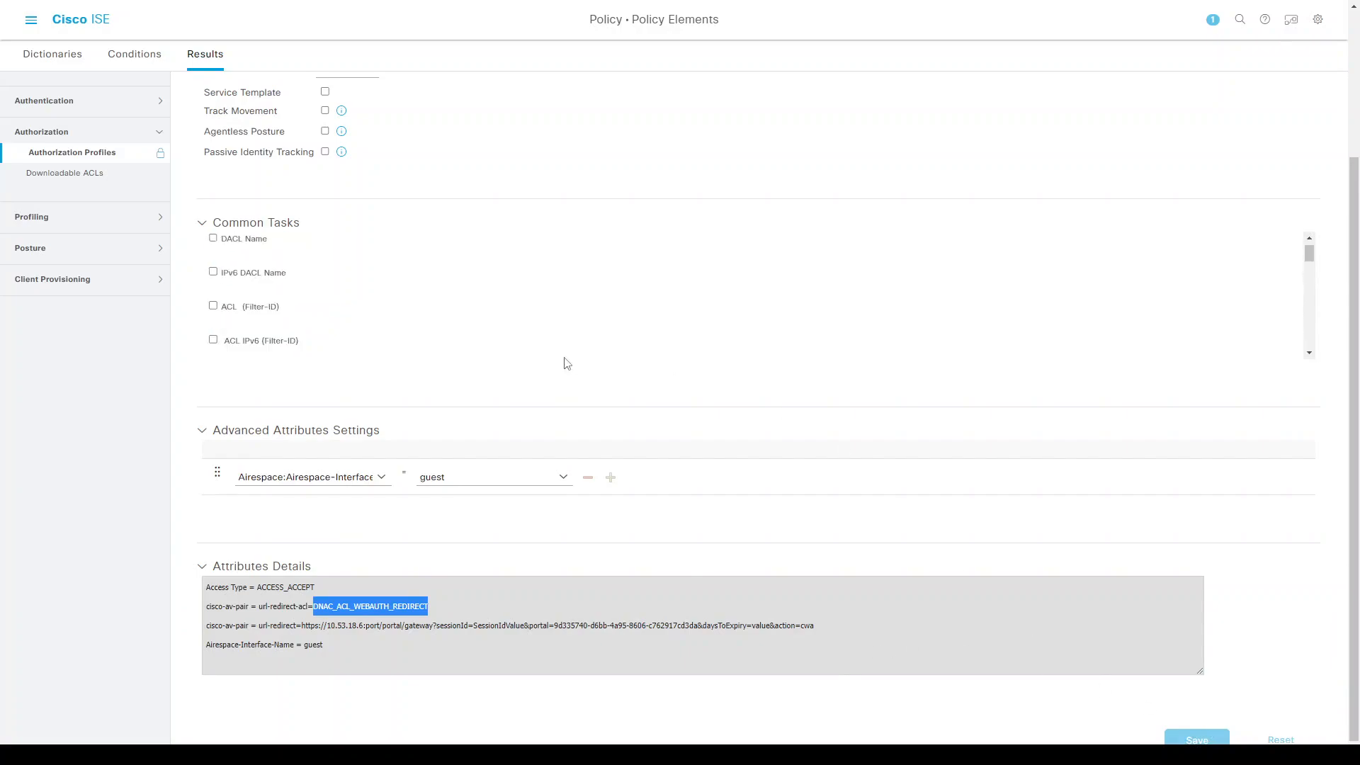
scroll(423, 282, "up", 3)
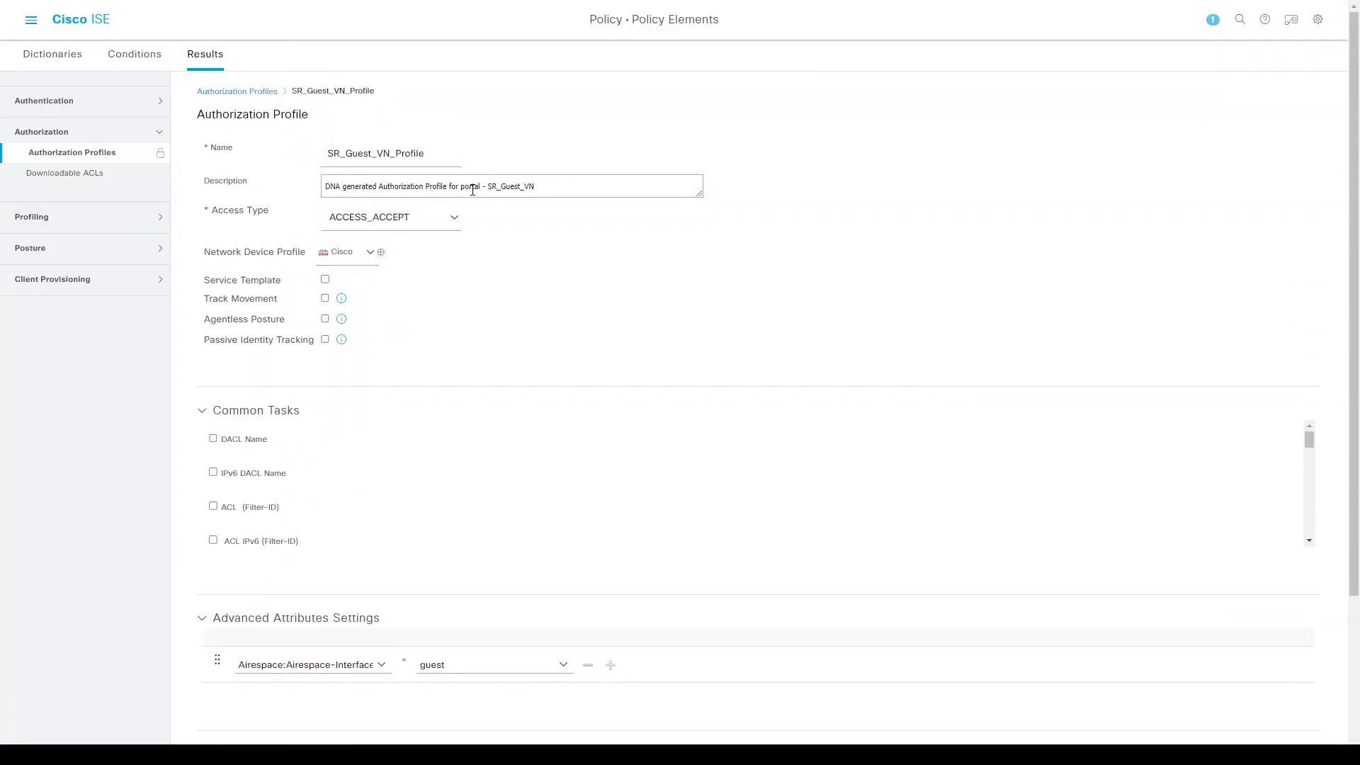
left_click(249, 96)
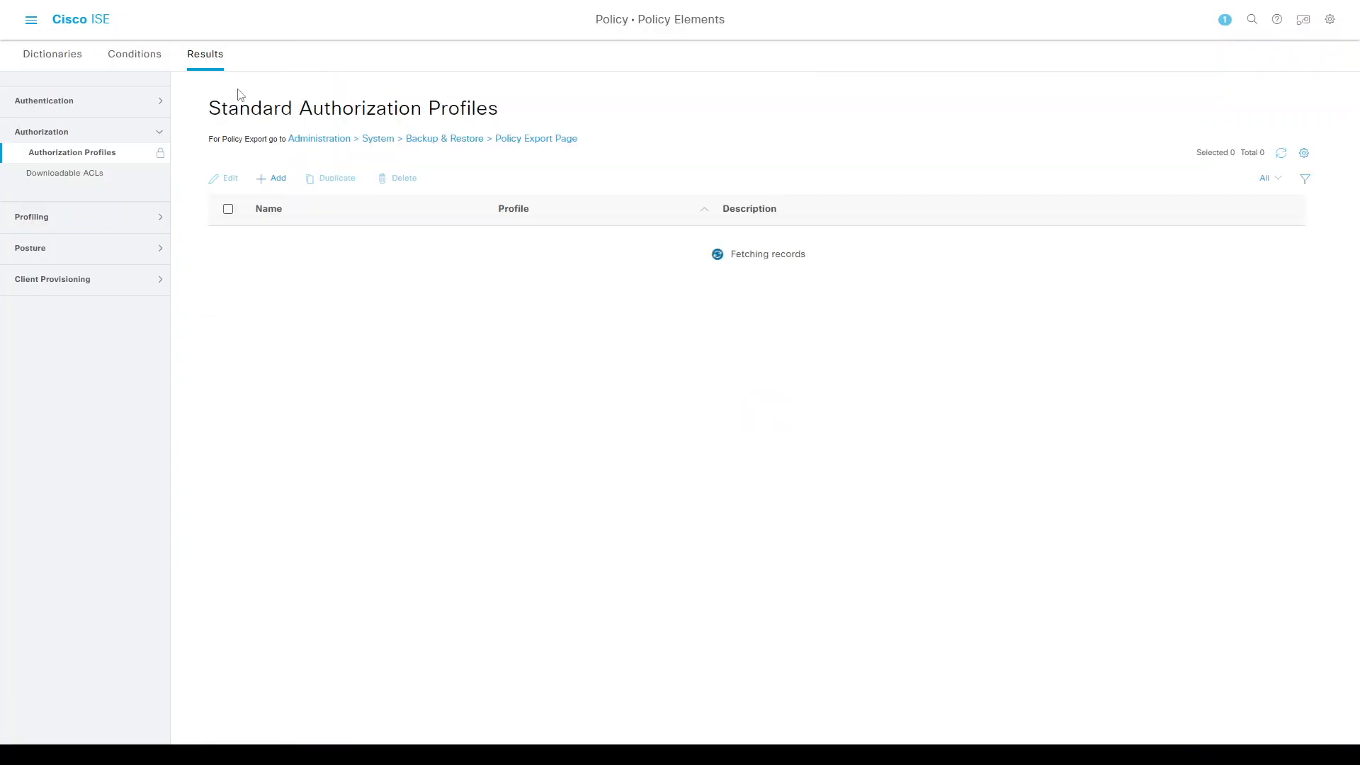
key("ctrl+slash")
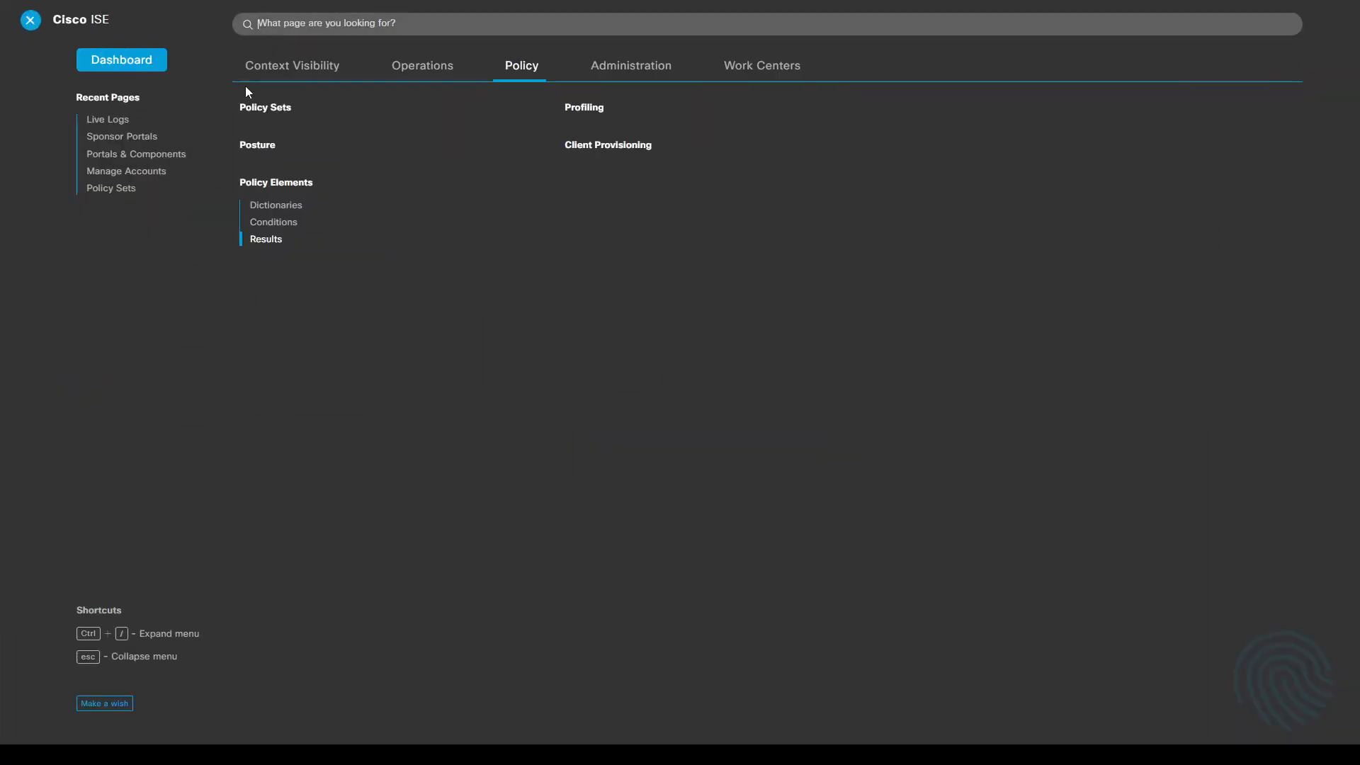
left_click(406, 75)
left_click(517, 65)
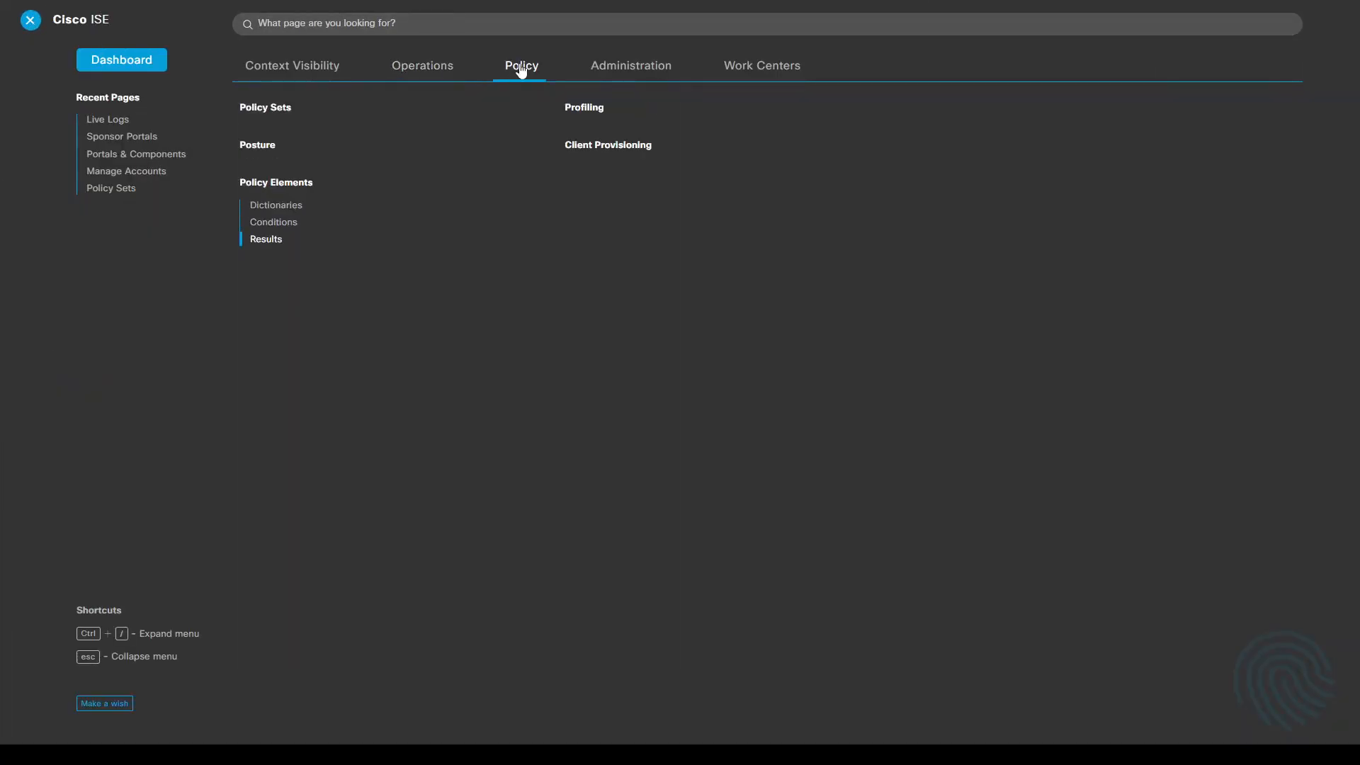
left_click(282, 108)
double_click(115, 243)
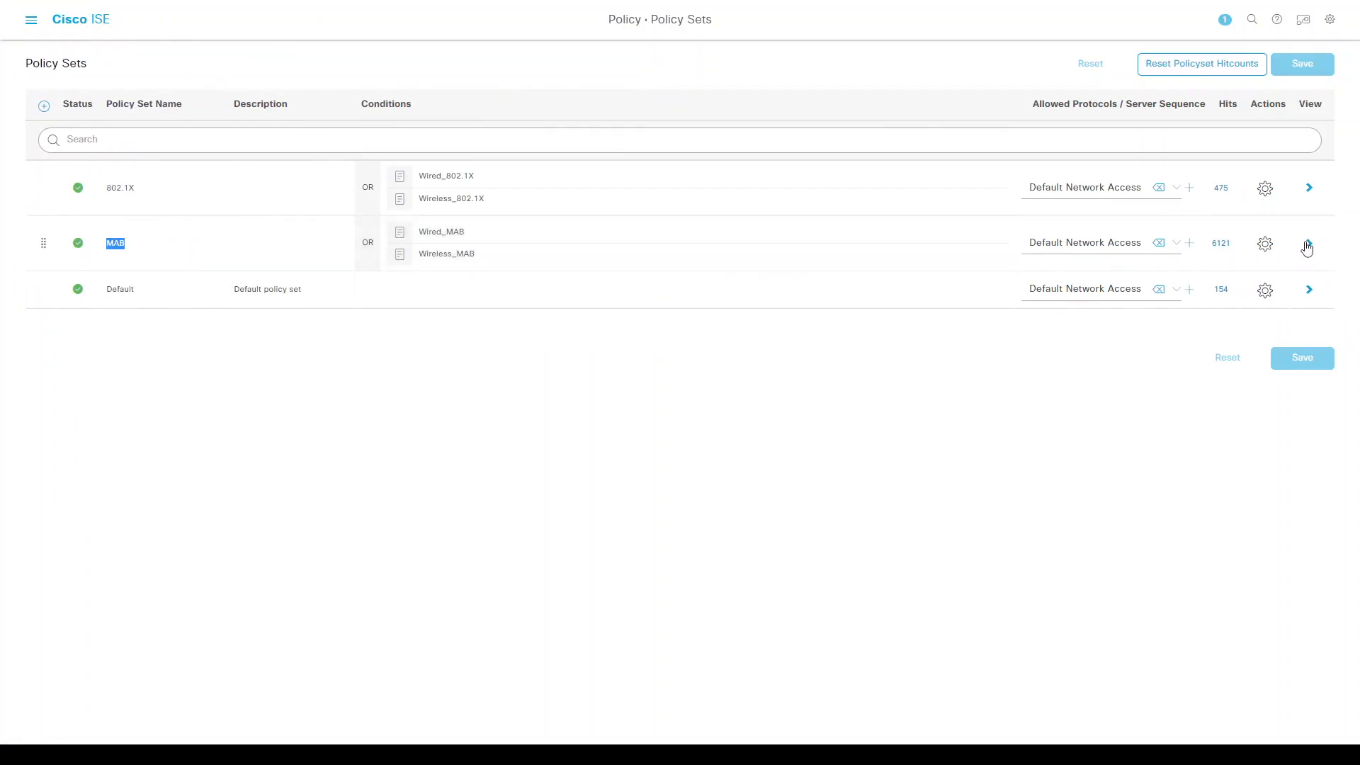
left_click(1309, 243)
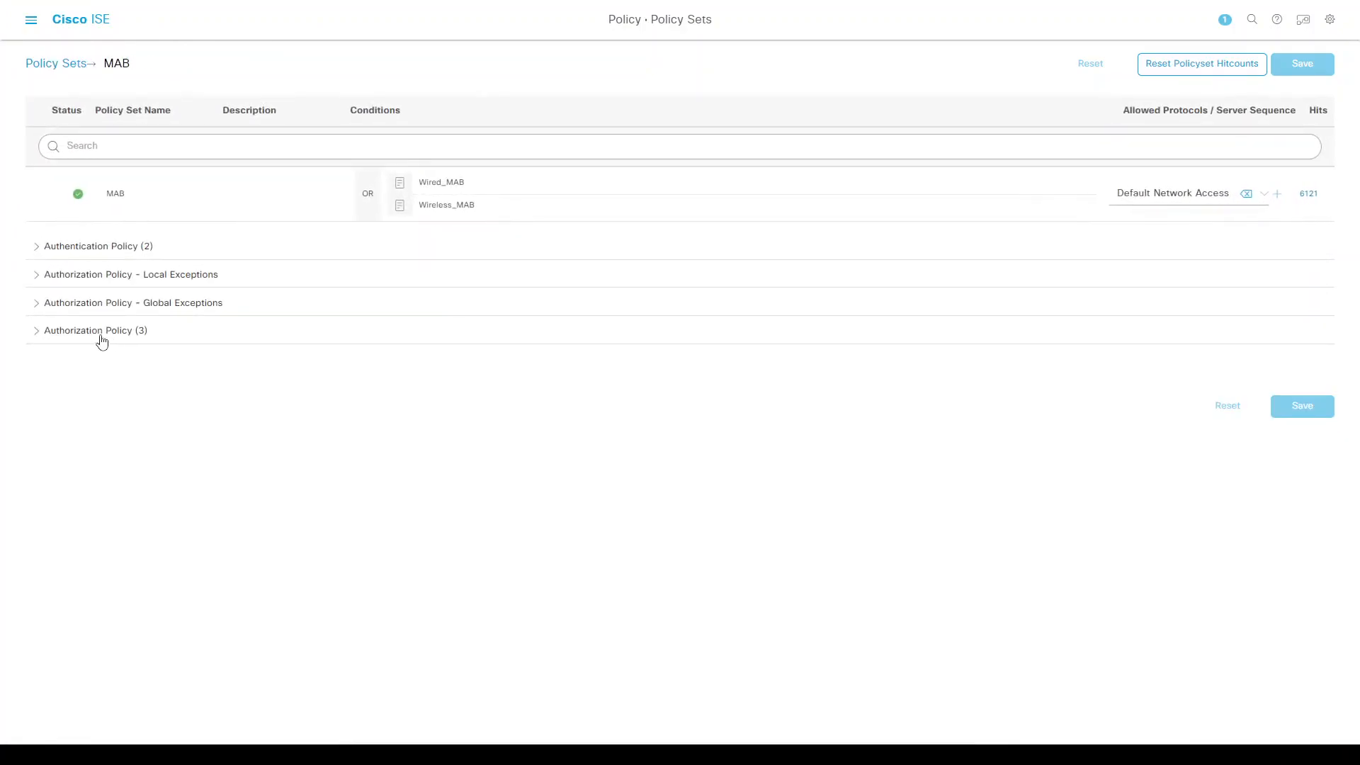
left_click(37, 332)
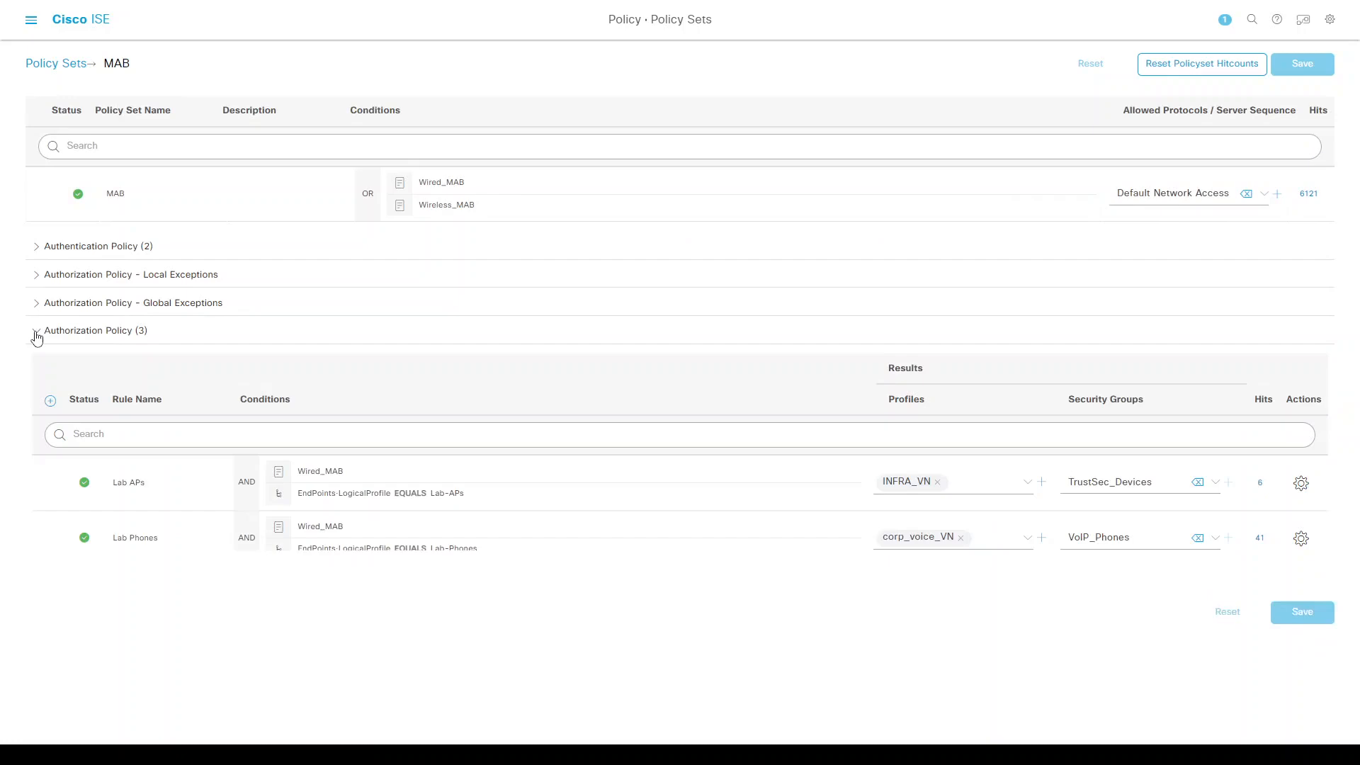
- Insert a new authorization rule below Lab Phones and name it Guest Wired
left_click(1300, 539)
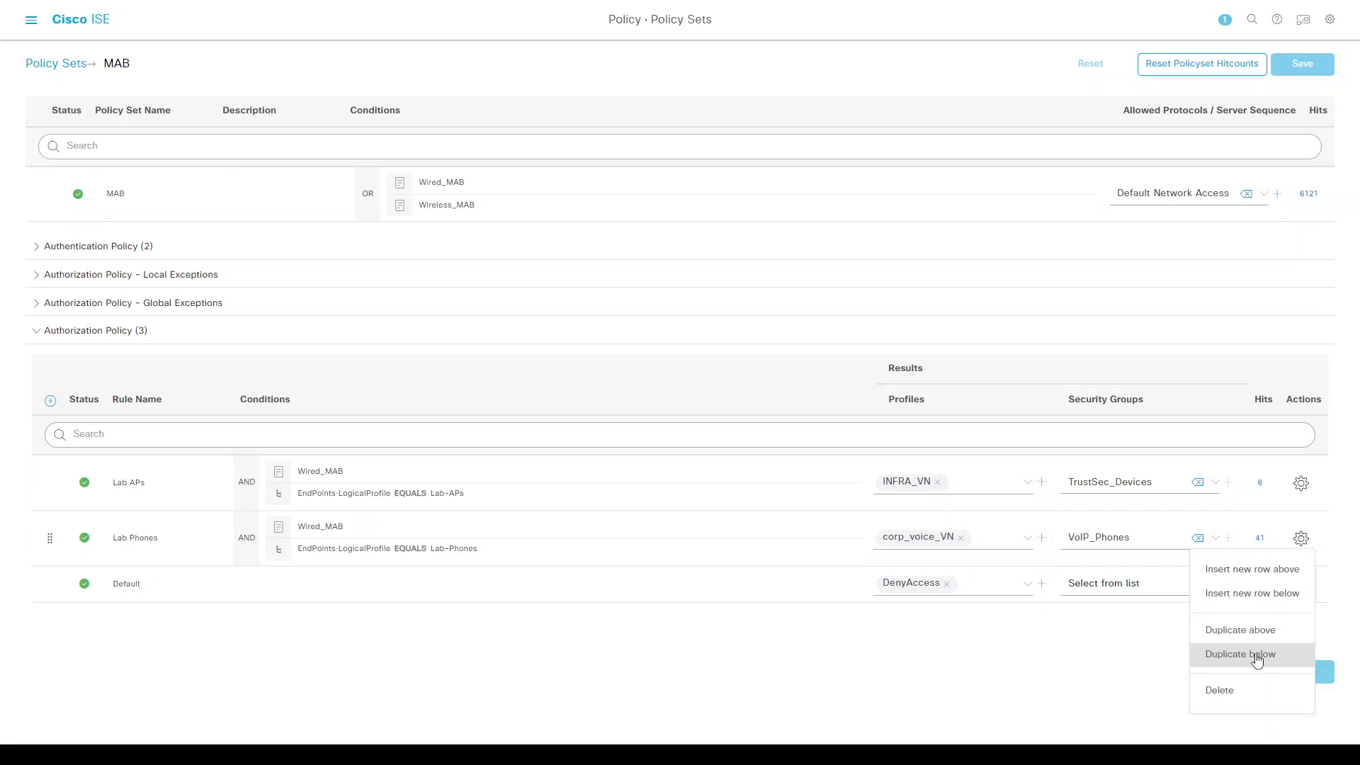
left_click(1253, 593)
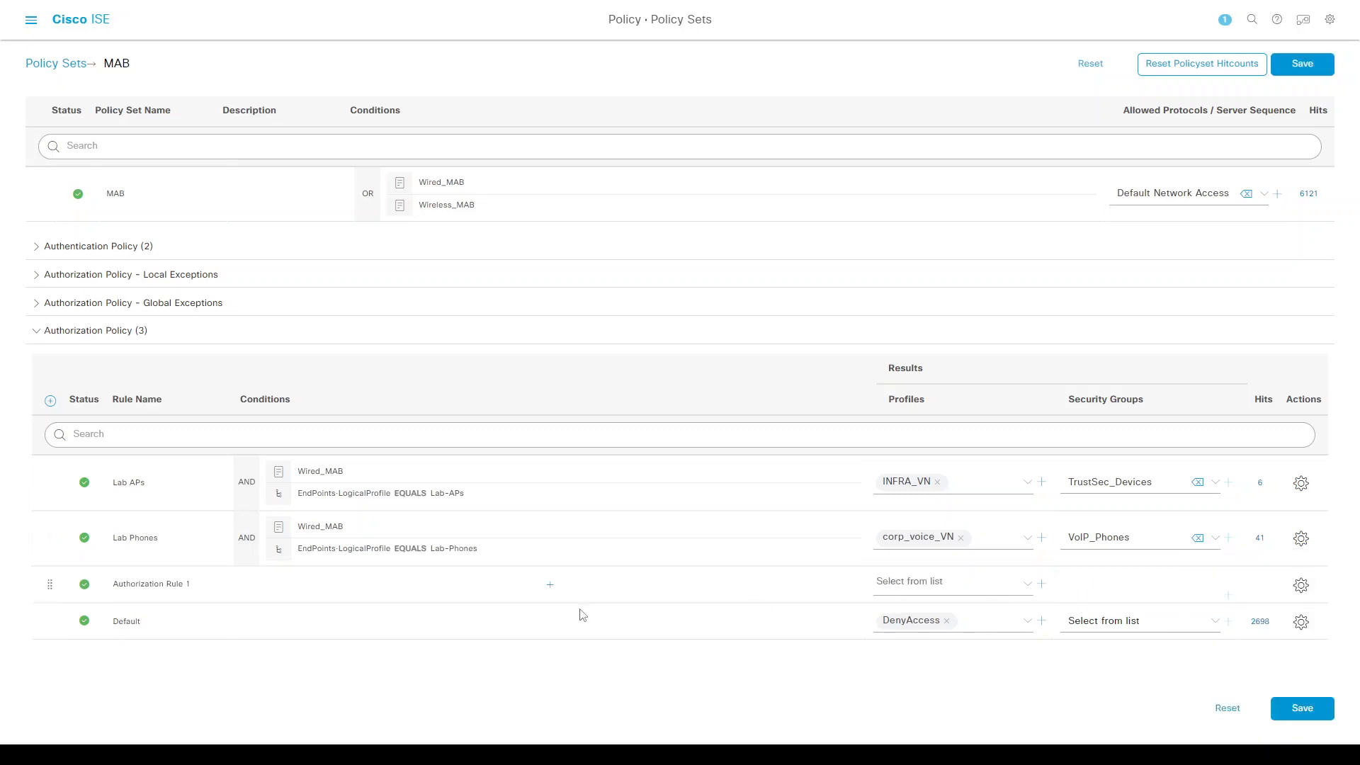
triple_click(141, 588)
type("G")
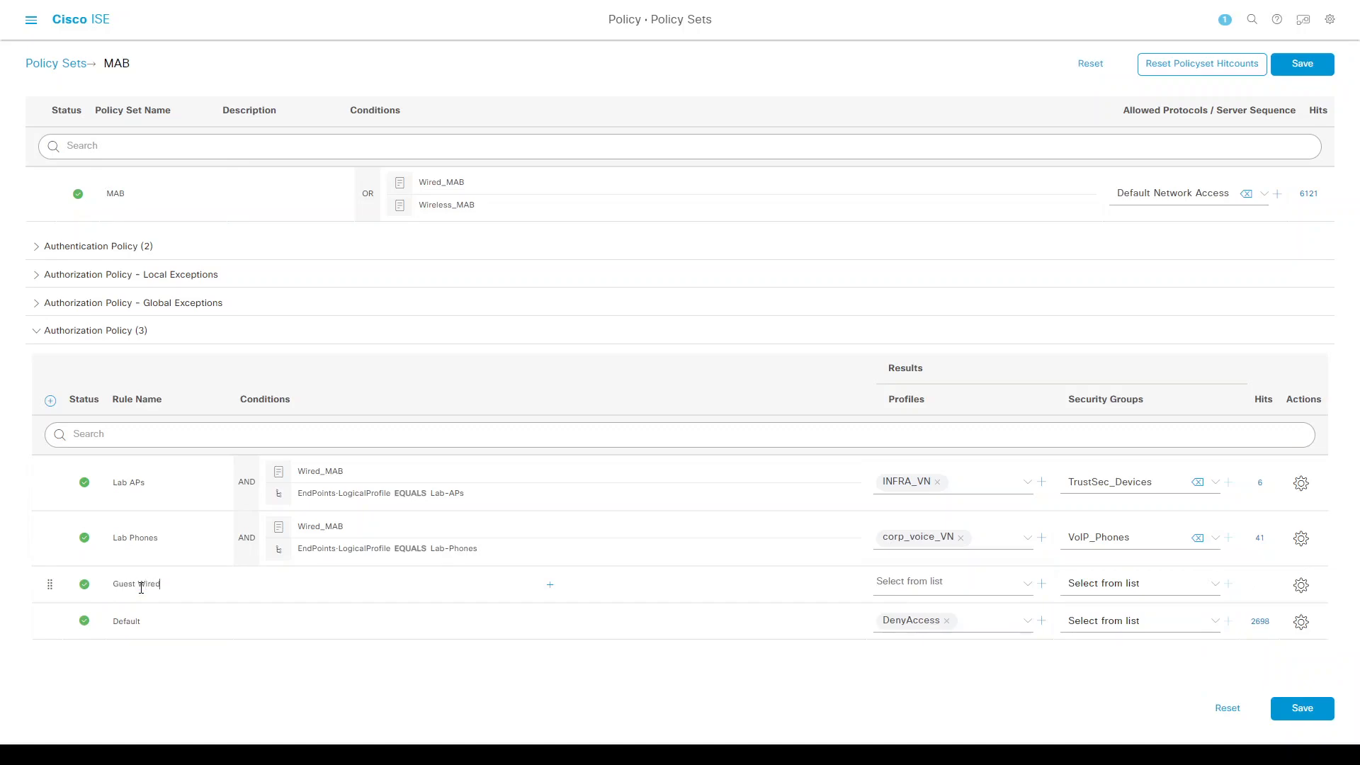
- Apply the library condition Wired_MAB to the Guest Wired rule
left_click(483, 583)
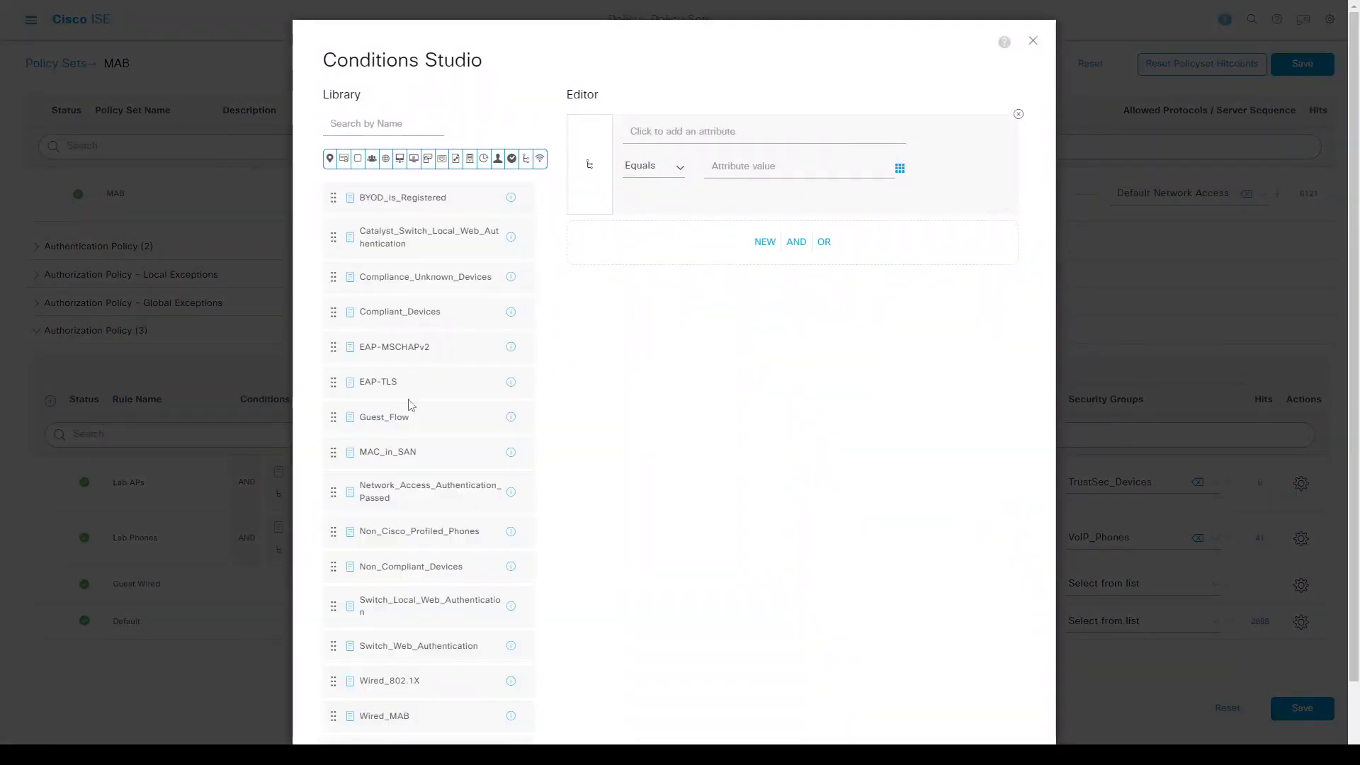
scroll(411, 534, "down", 3)
left_click_drag(404, 597, 637, 225)
scroll(923, 656, "down", 2)
left_click(974, 710)
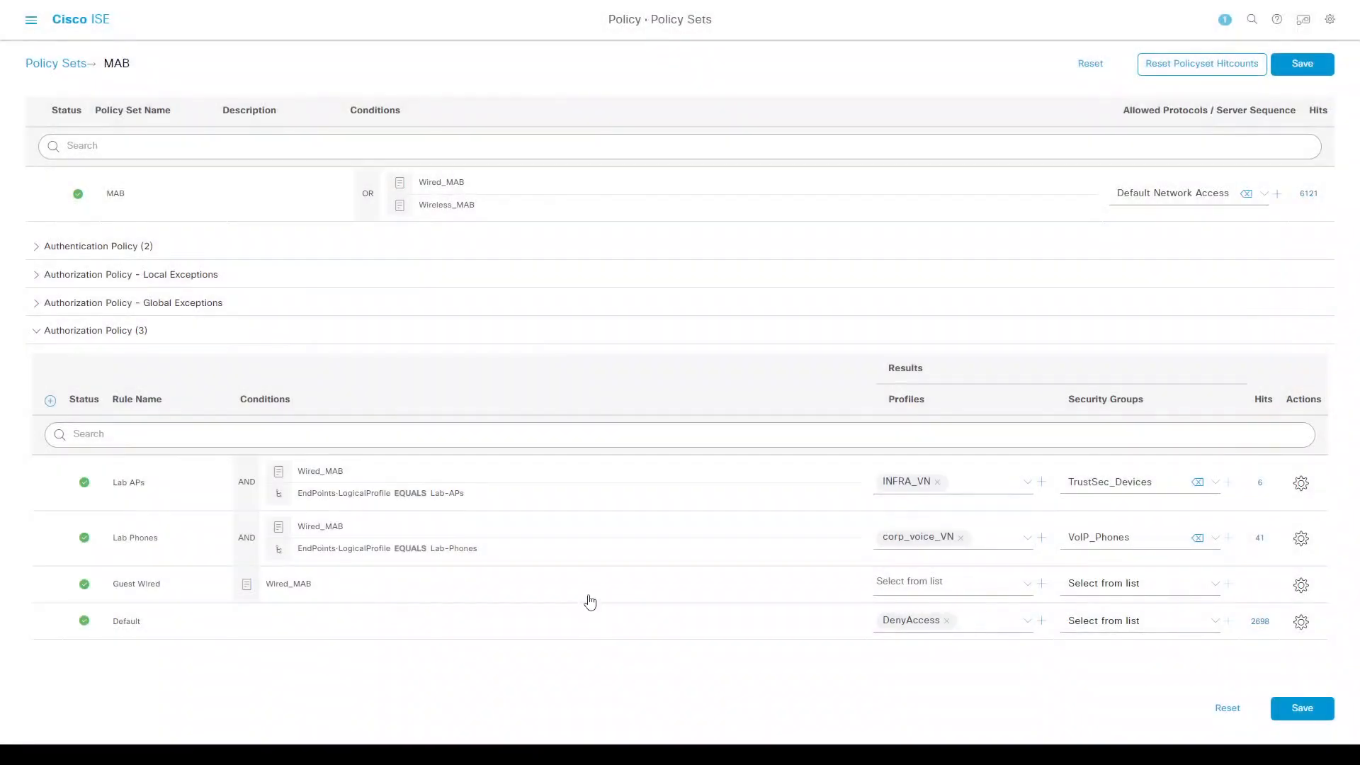
- Assign the Guest_VN profile and the Guests security group to the Guest Wired rule
left_click(921, 582)
type("gue")
left_click(926, 630)
left_click(1099, 590)
type("gu")
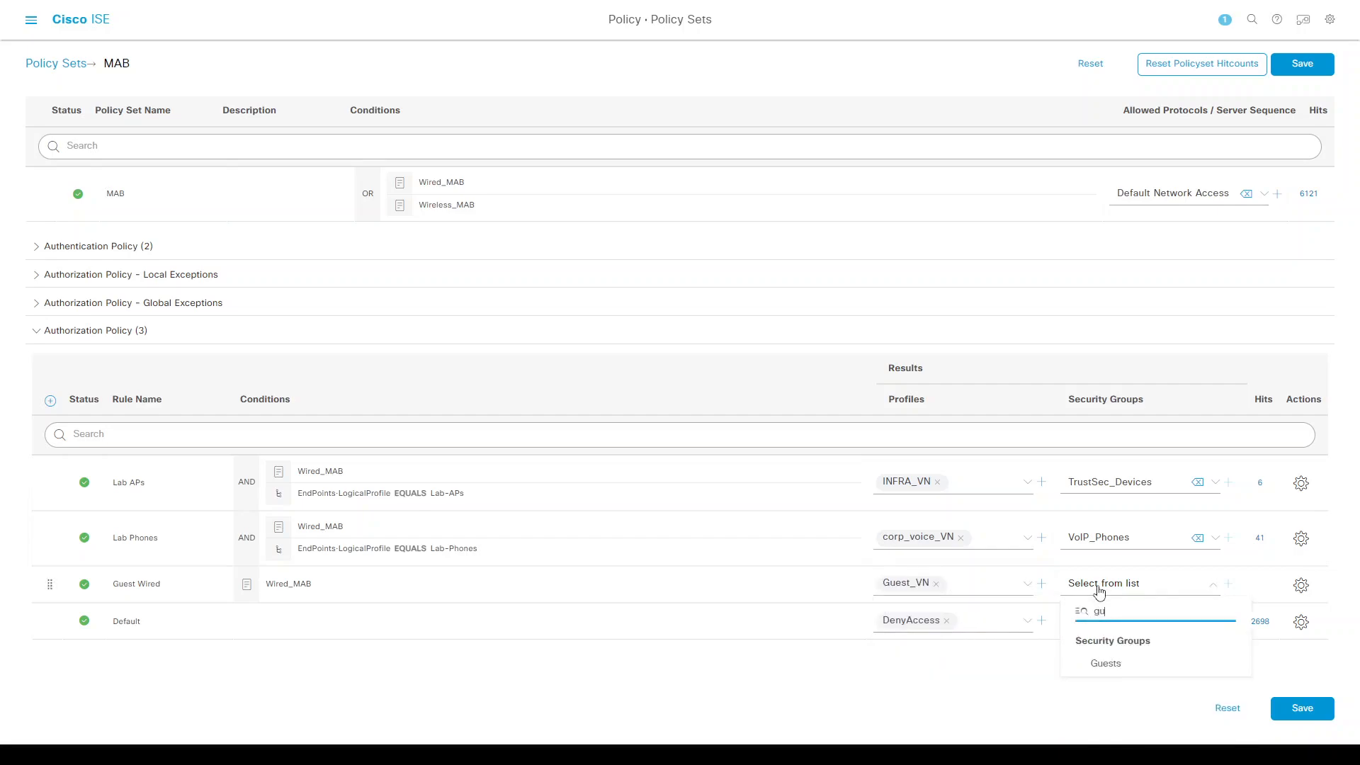
left_click(1108, 666)
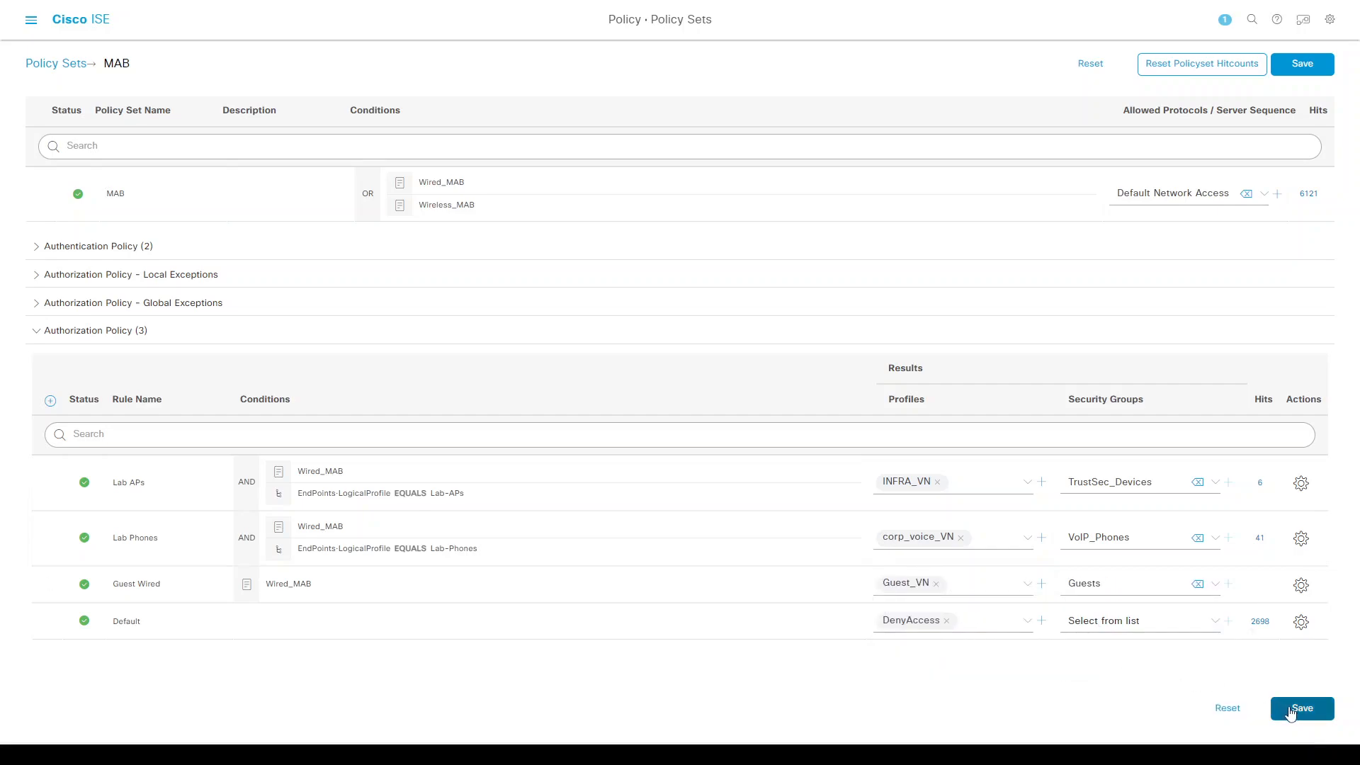
- Duplicate the Guest Wired rule below itself and name the copy Guest Wireless Redirect
left_click(1303, 586)
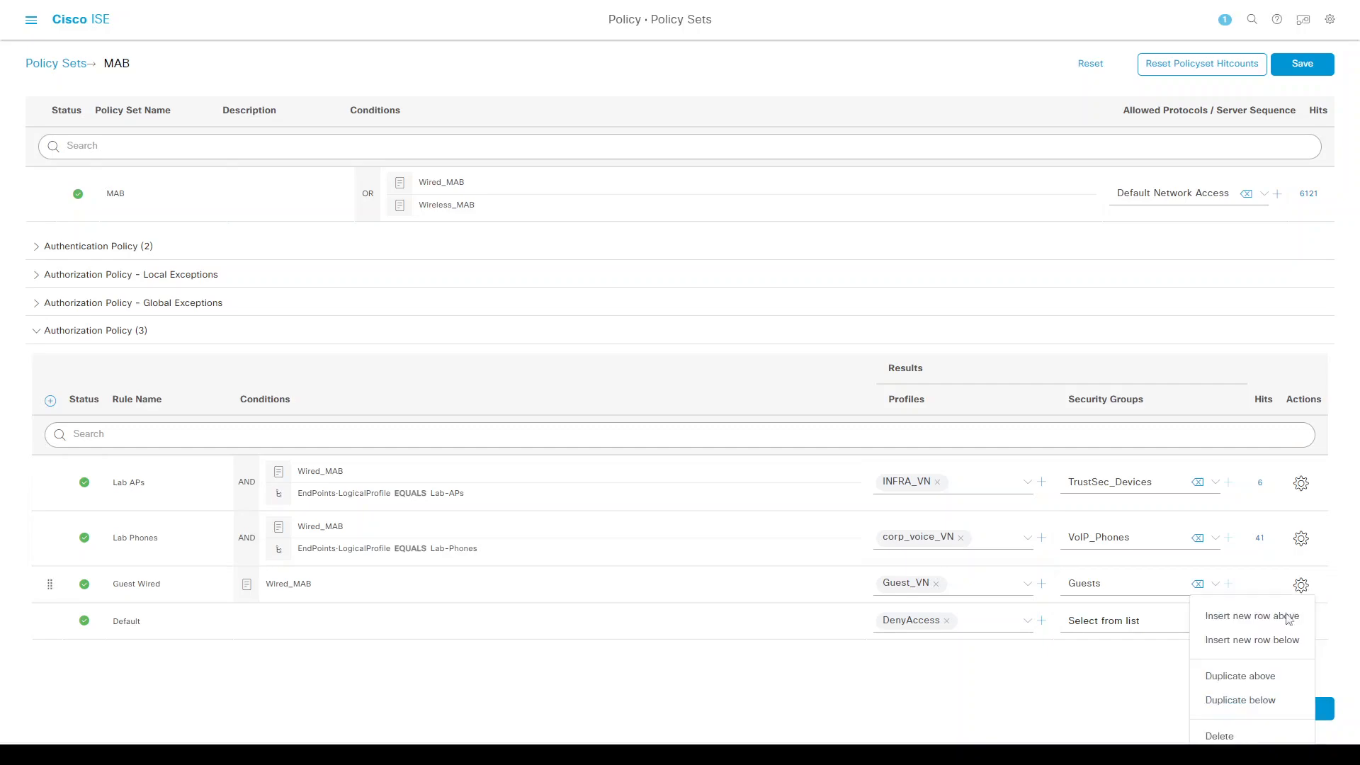
left_click(1255, 698)
double_click(143, 621)
type("Wireless Redirect")
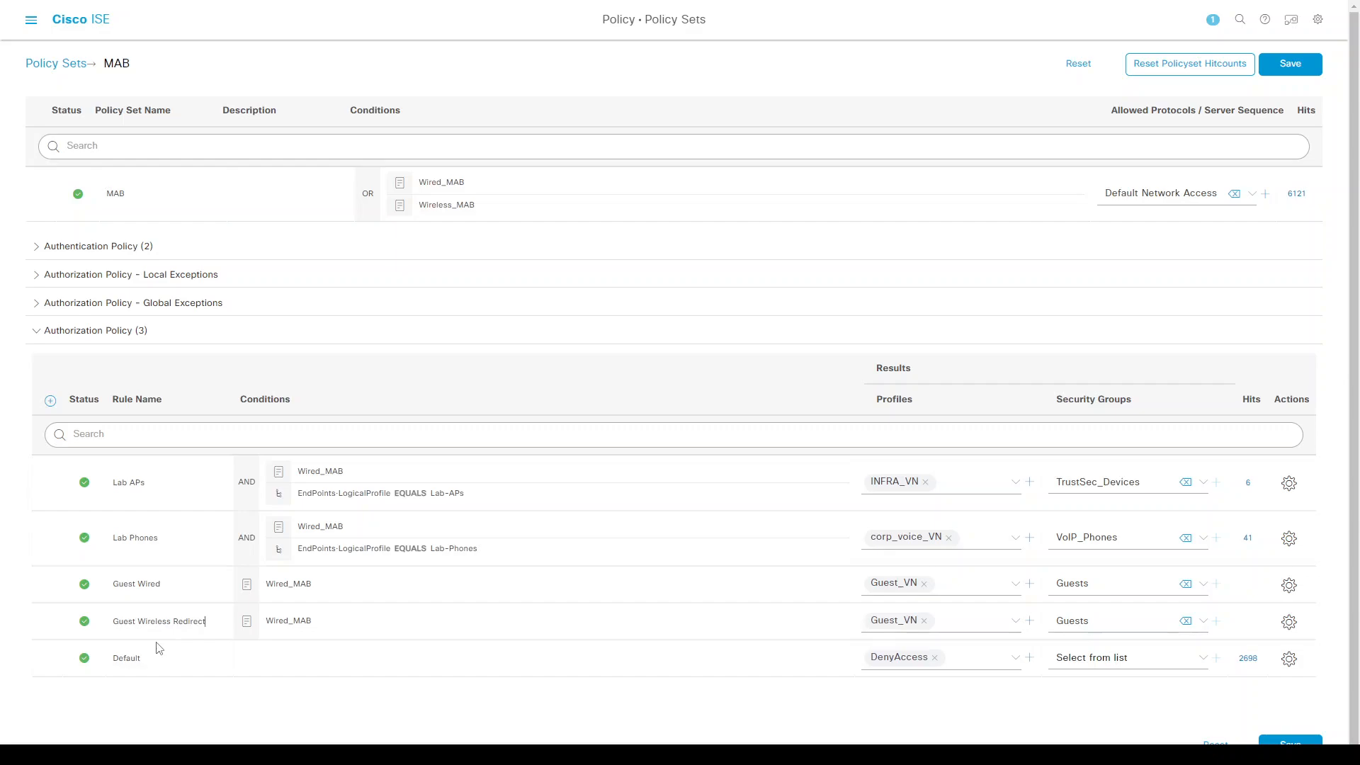
triple_click(158, 586)
left_click_drag(135, 624, 161, 627)
left_click(173, 627)
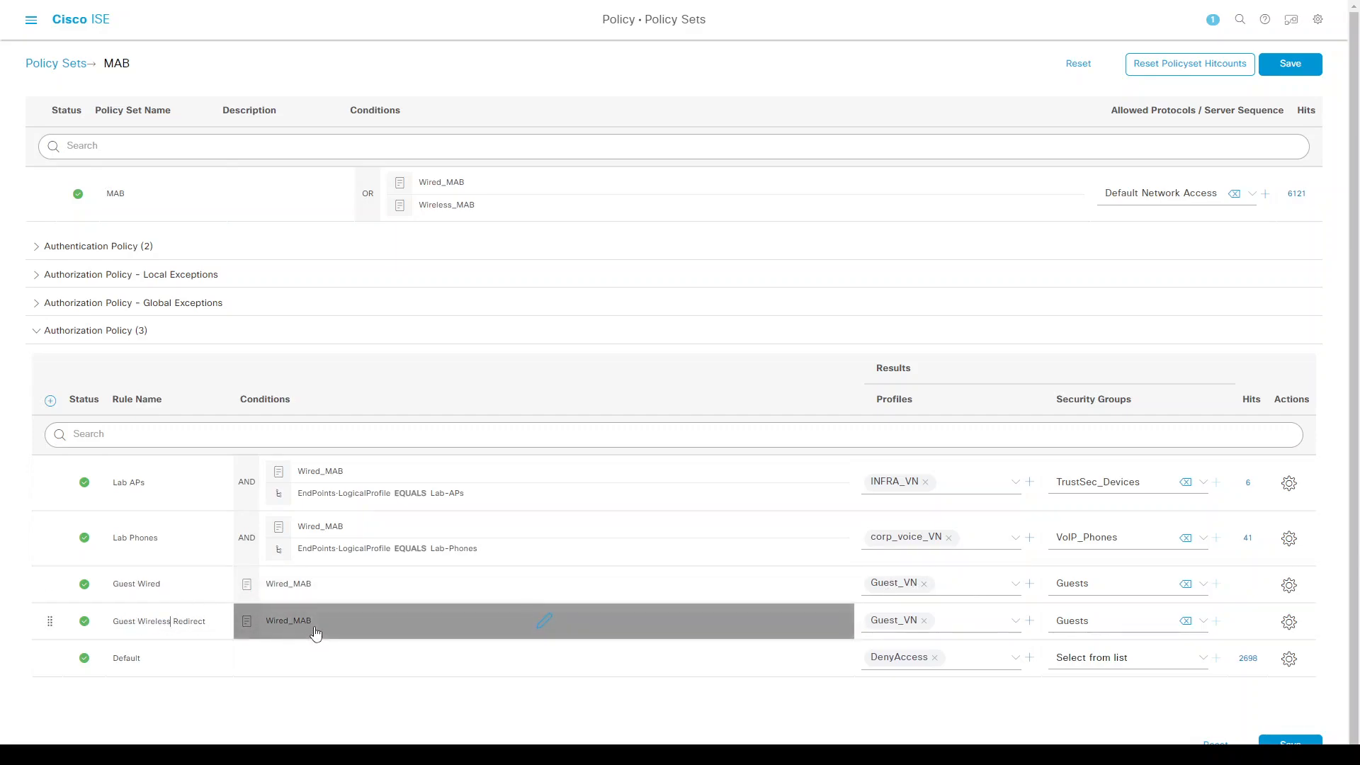
- Replace the Wired_MAB condition of the Guest Wireless Redirect rule with the library condition Wireless_MAB
left_click(543, 624)
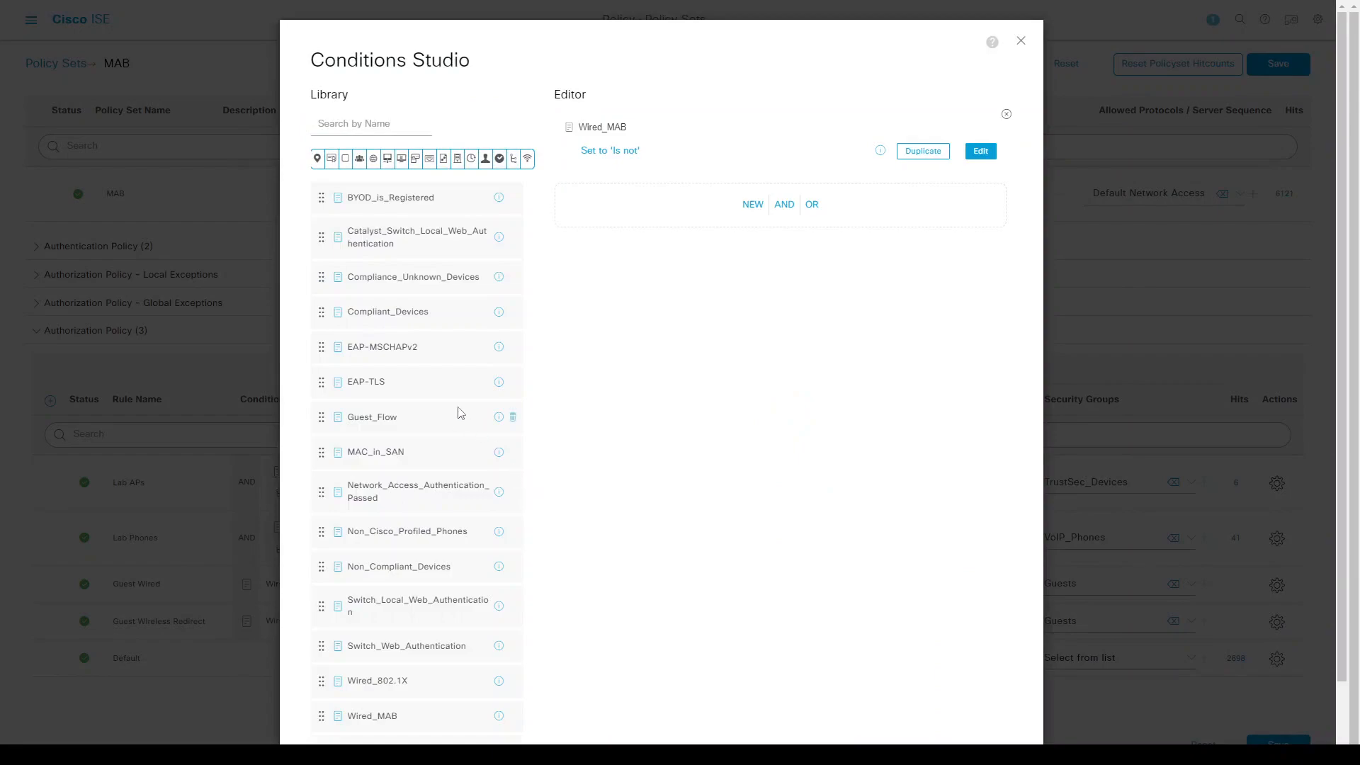
scroll(428, 559, "down", 5)
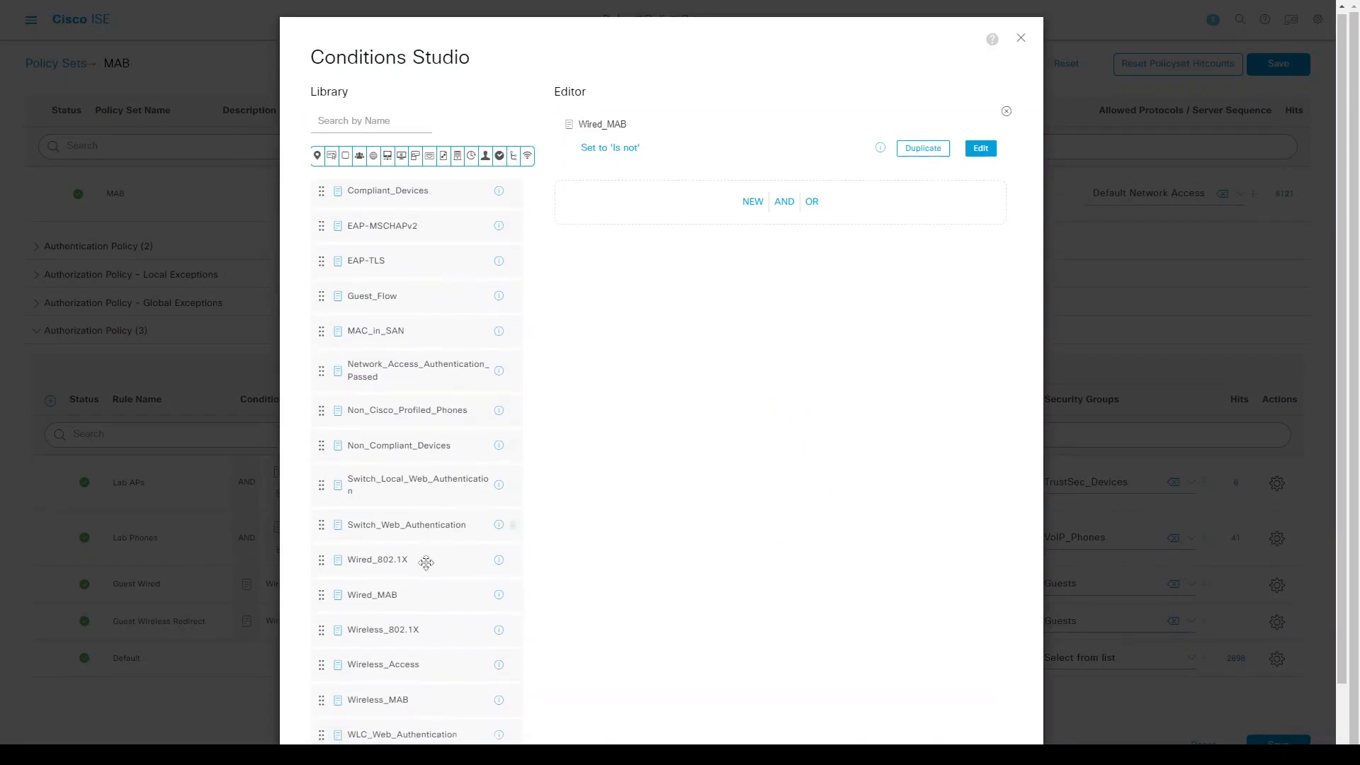
left_click_drag(389, 622, 692, 117)
scroll(676, 253, "up", 2)
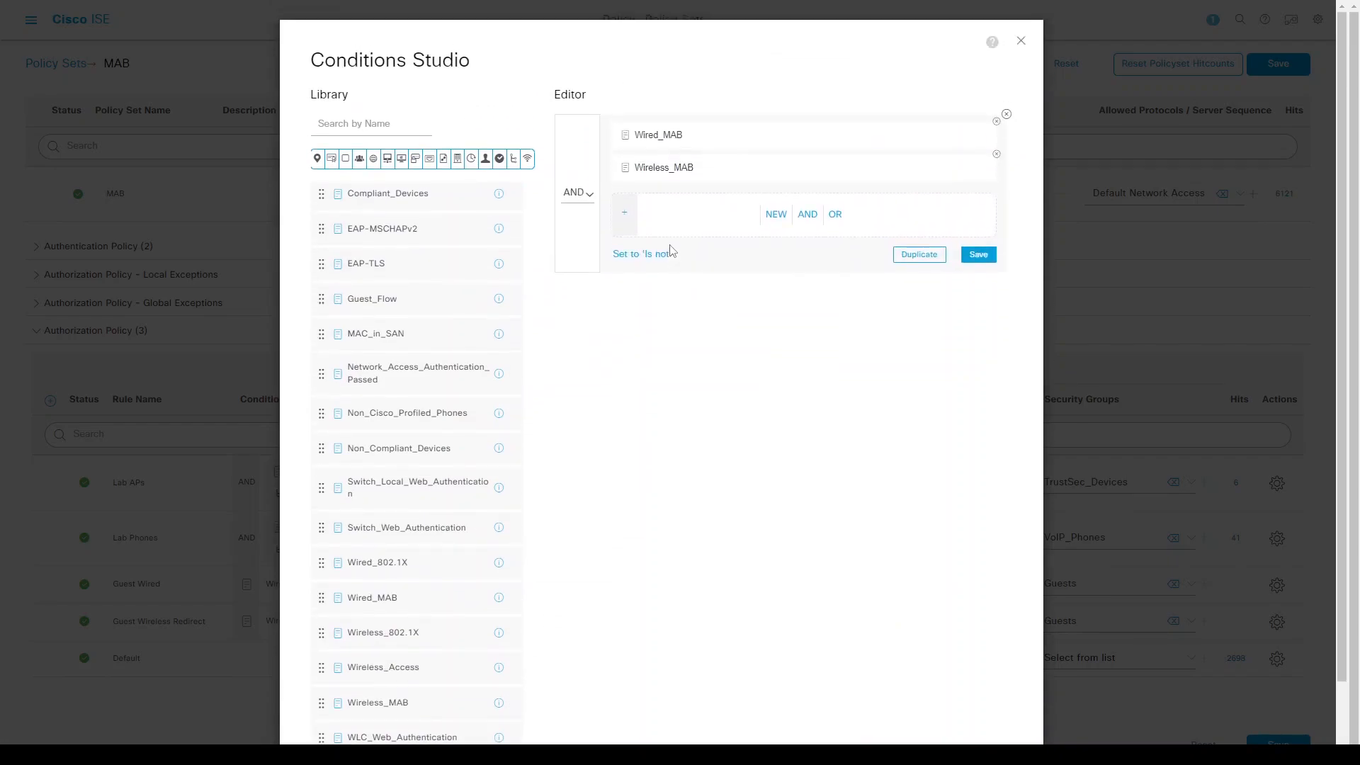
left_click(996, 122)
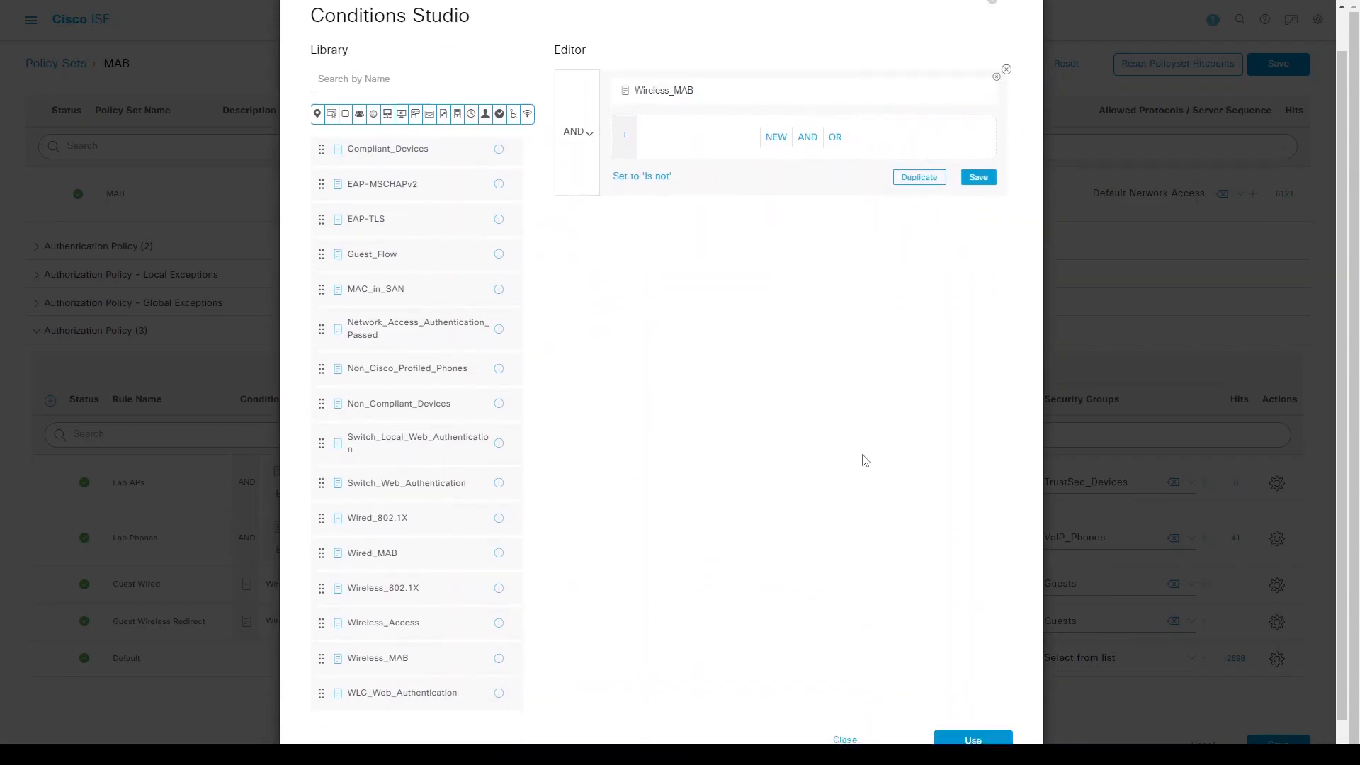
scroll(859, 462, "down", 2)
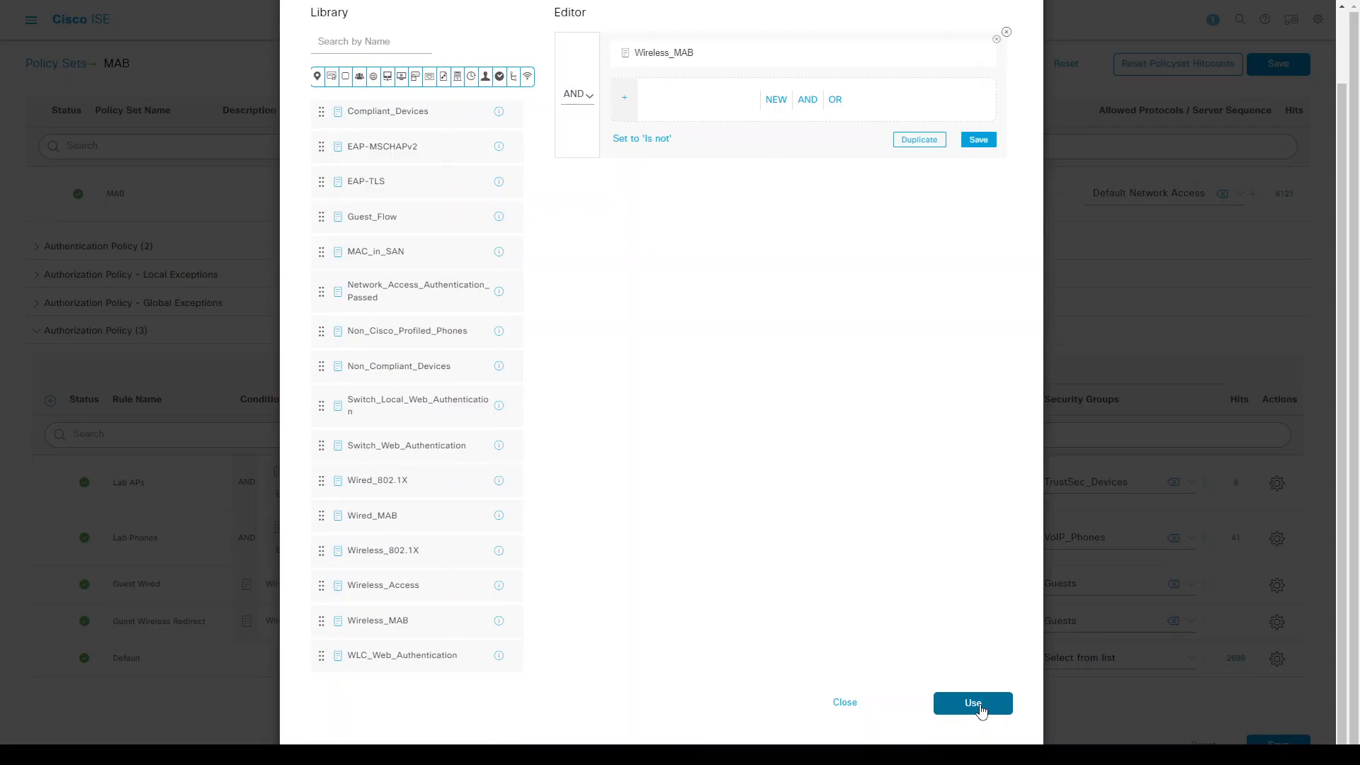
left_click(980, 709)
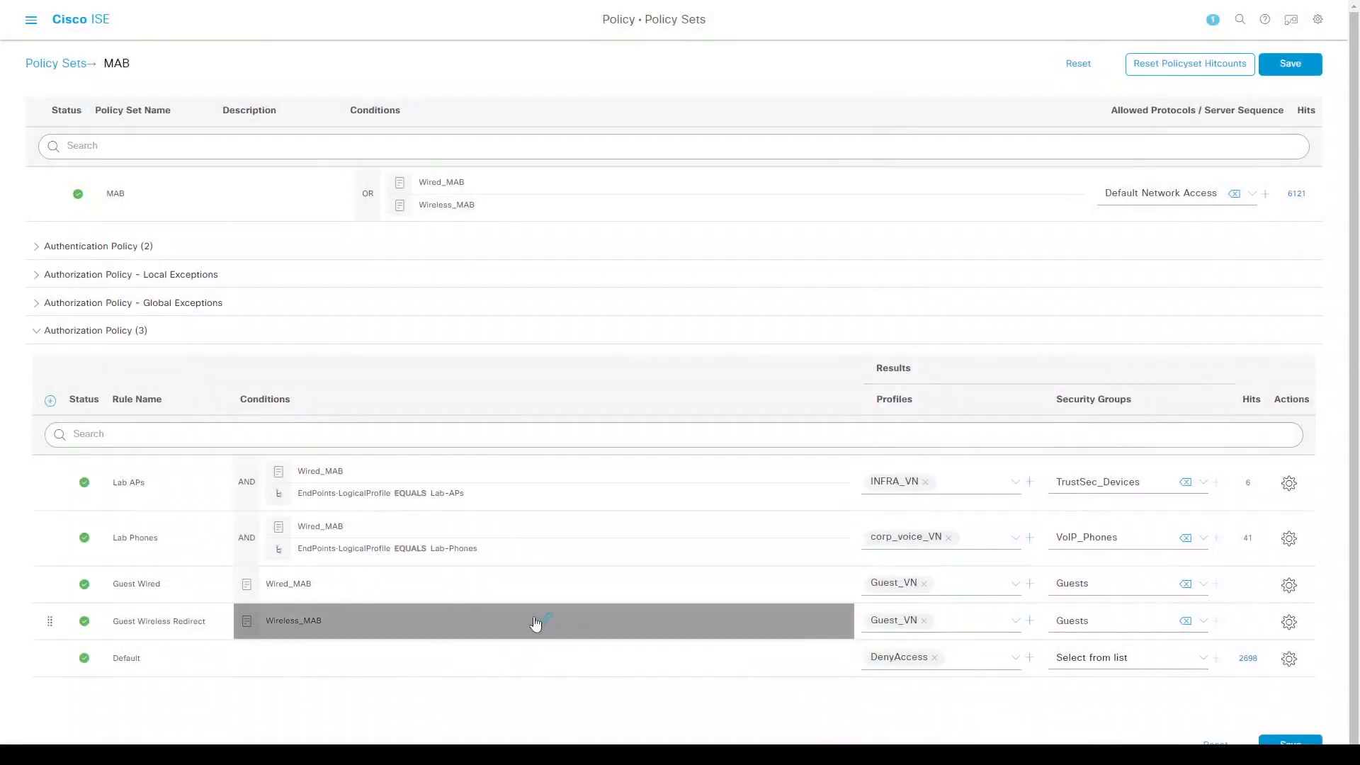
- Change the authorization profile of the Guest Wireless Redirect rule to SR_Guest_VN_Profile
left_click(923, 621)
type("sr")
left_click(949, 668)
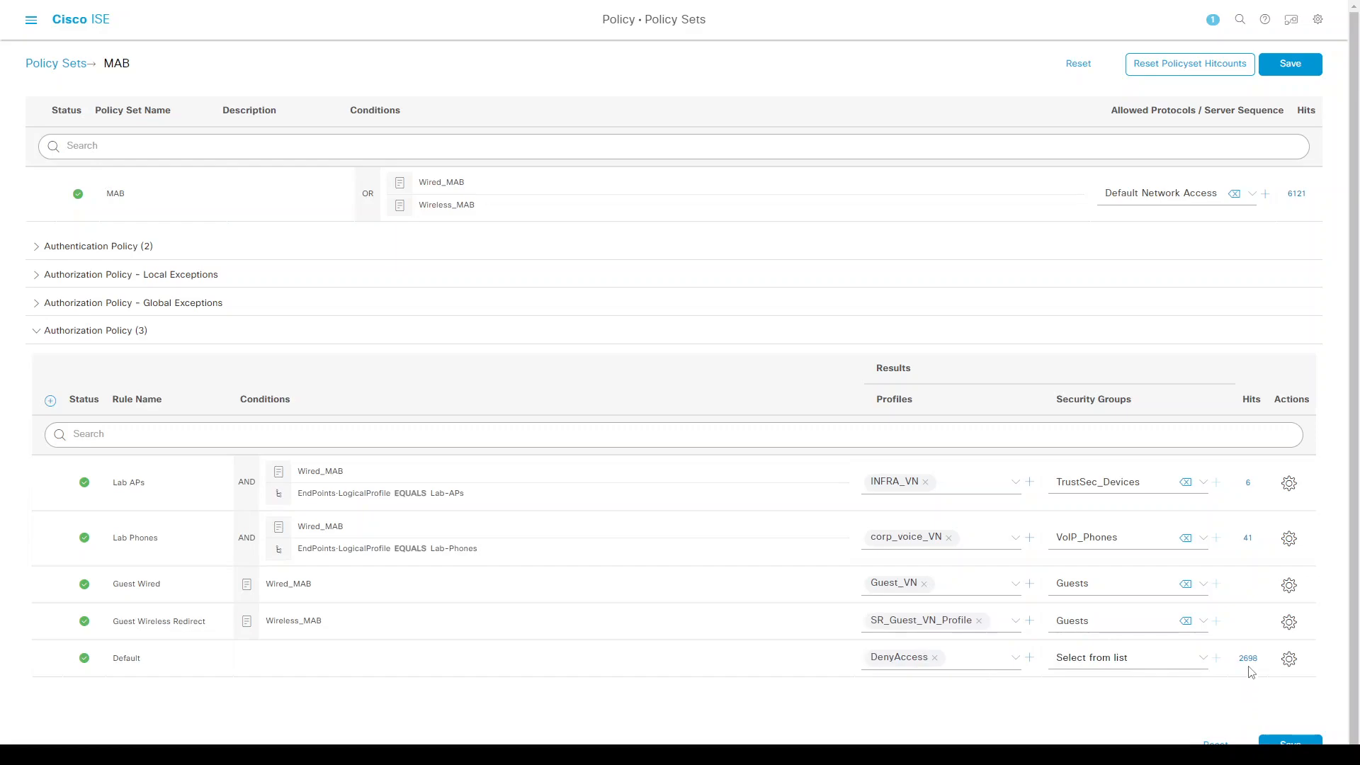
- Duplicate the Guest Wireless Redirect rule above itself and name the copy Guest Wireless
left_click(1286, 623)
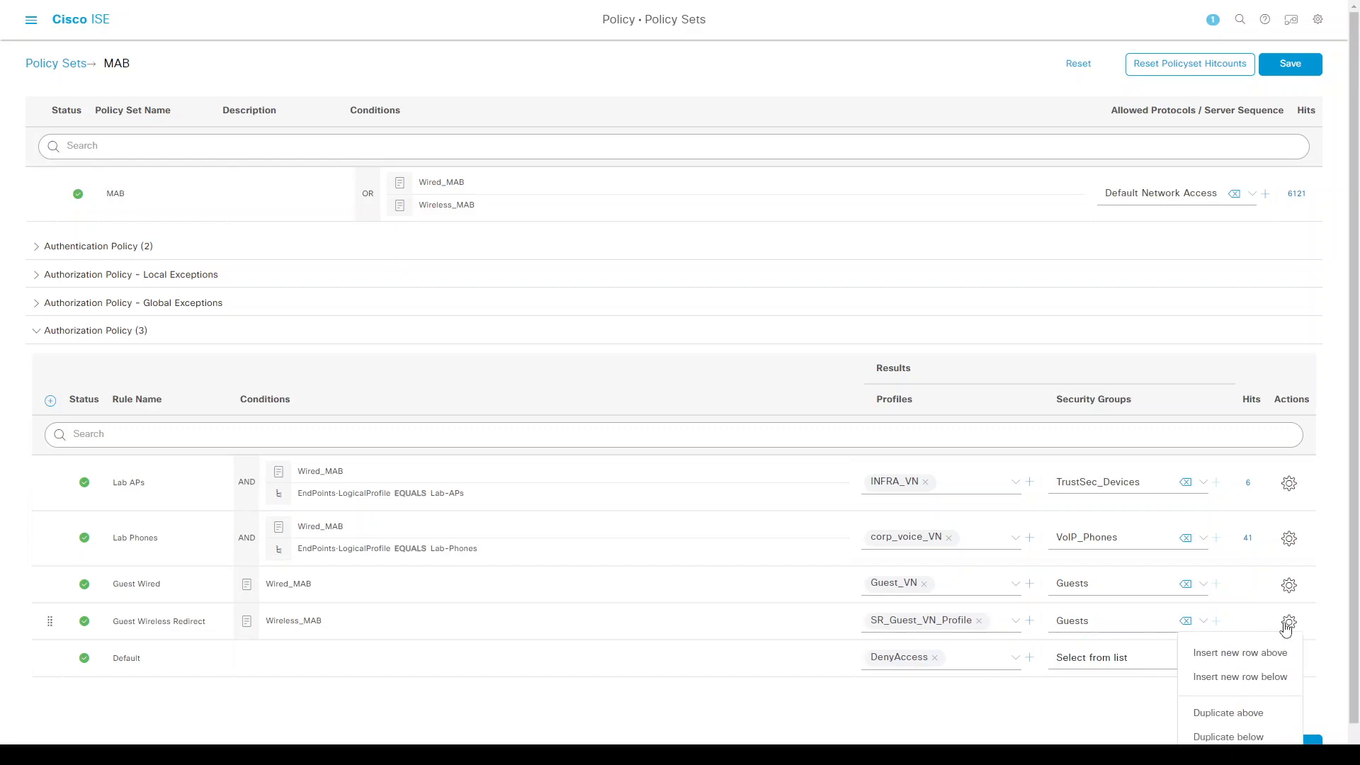
left_click(1244, 716)
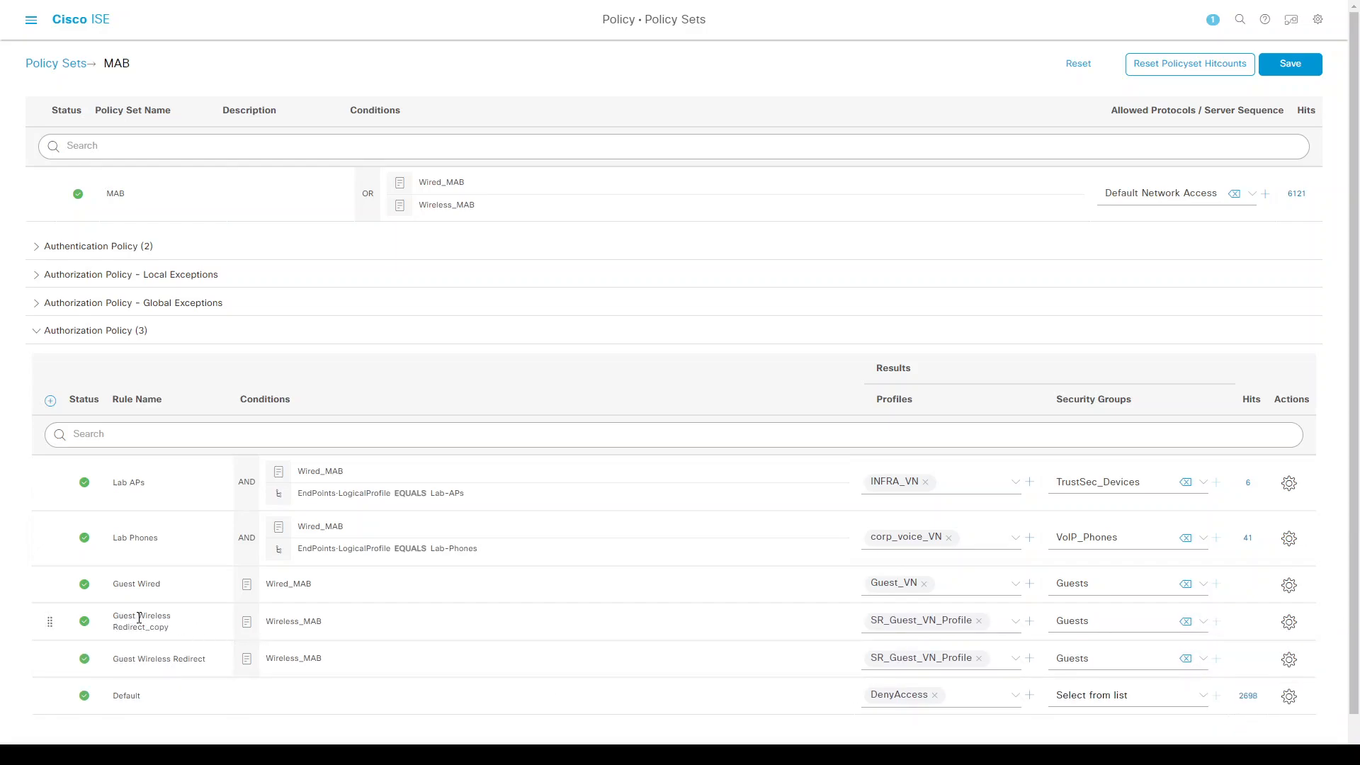
left_click(136, 626)
key("ctrl+shift+Left")
key("BackSpace")
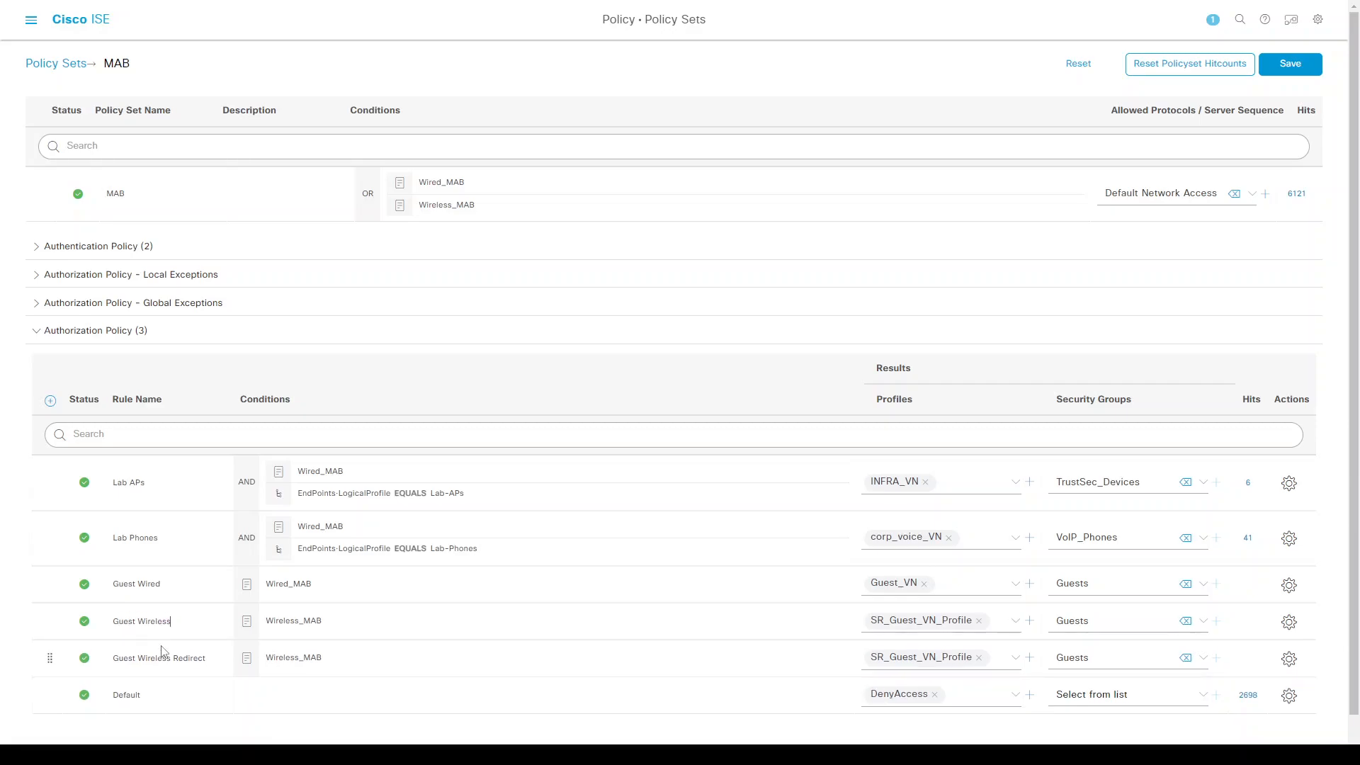
- Change the authorization profile of the Guest Wireless rule to Guest_W_VN
left_click(977, 622)
type("gh")
key("BackSpace")
type("u")
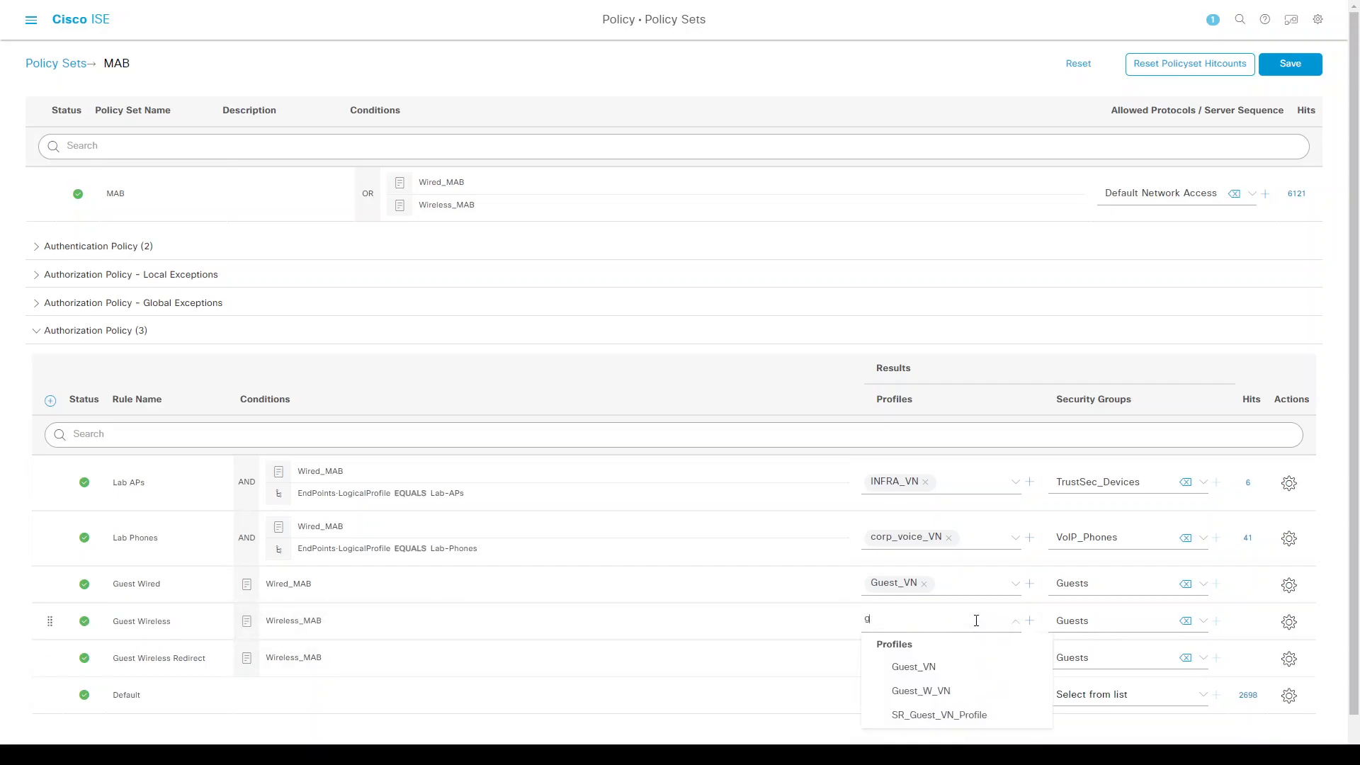
type("es")
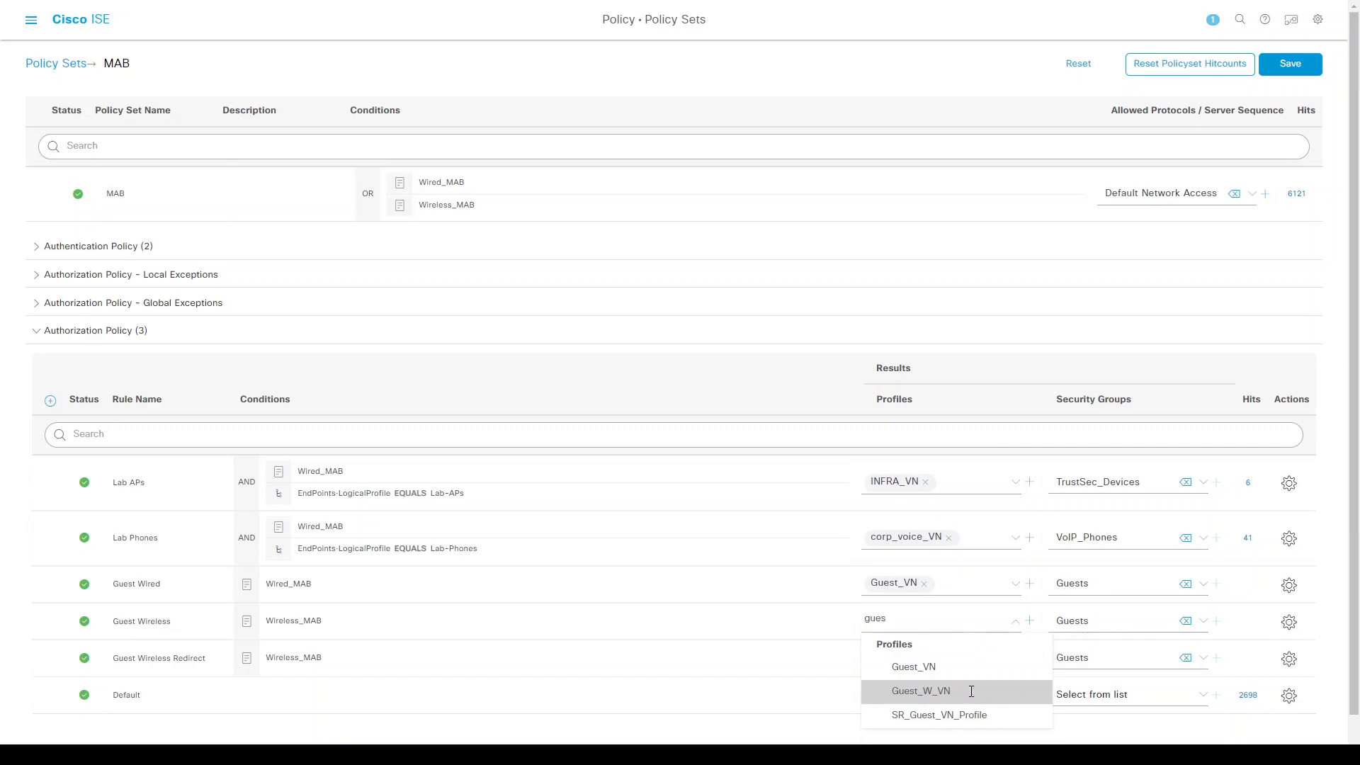
left_click(972, 693)
- Add the library condition Guest_Flow to the Guest Wireless rule, combined with Wireless_MAB by AND
left_click(502, 622)
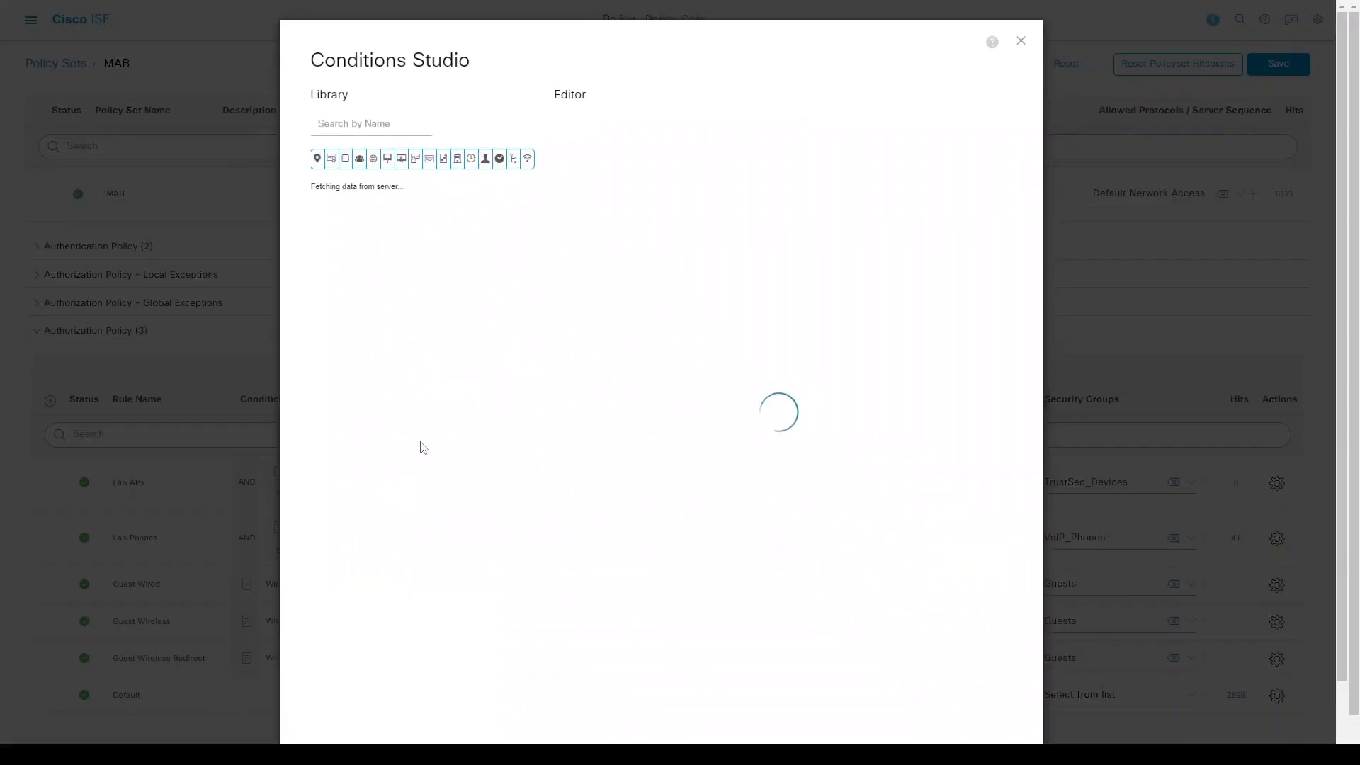
scroll(421, 447, "down", 3)
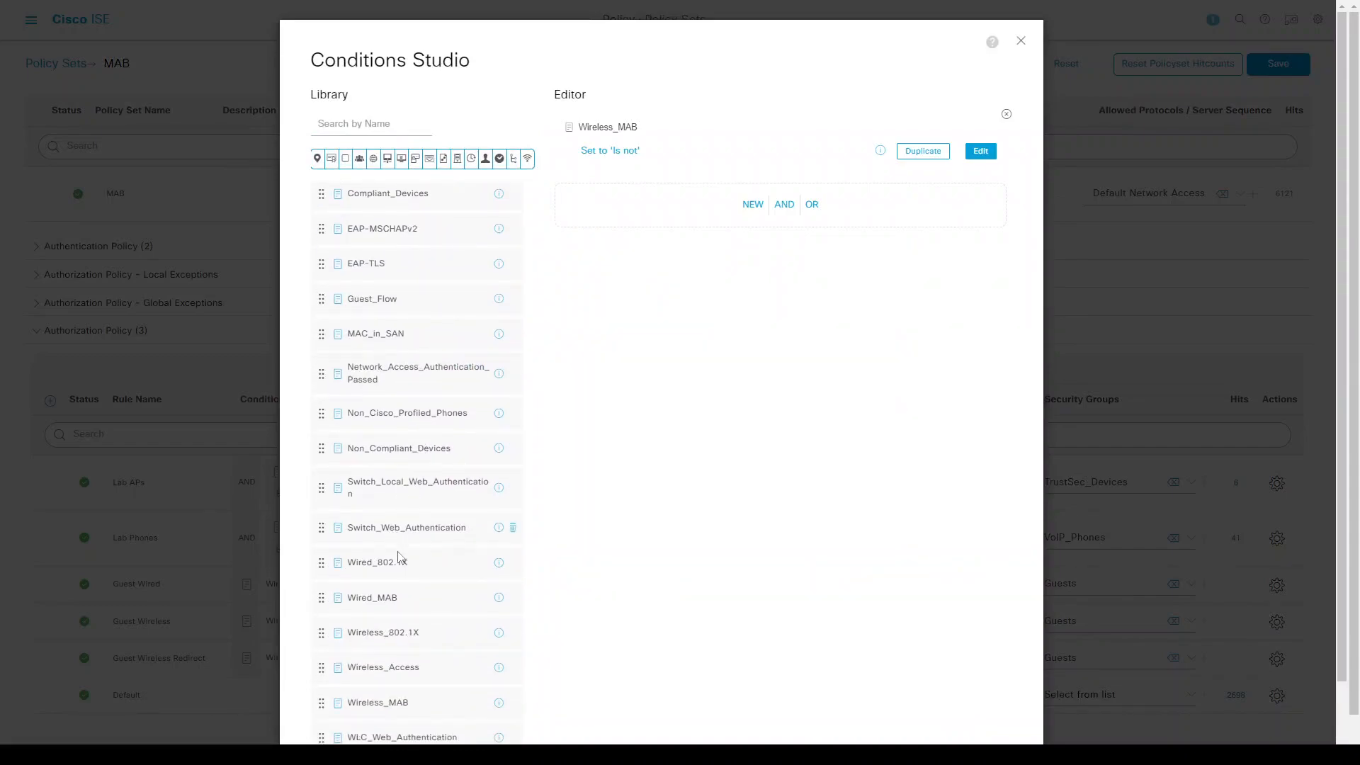
scroll(404, 592, "up", 3)
left_click_drag(388, 418, 630, 213)
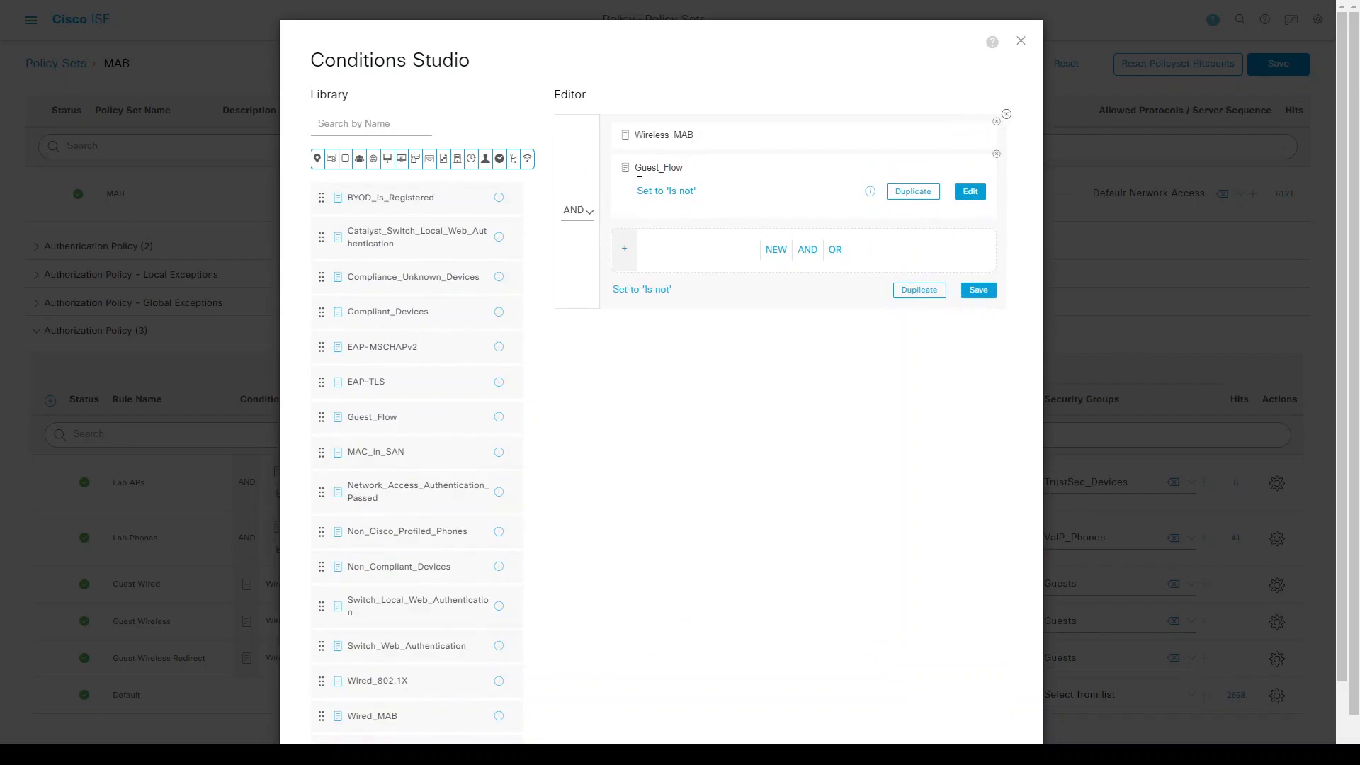
left_click(571, 196)
left_click(574, 209)
scroll(921, 595, "down", 3)
left_click(965, 704)
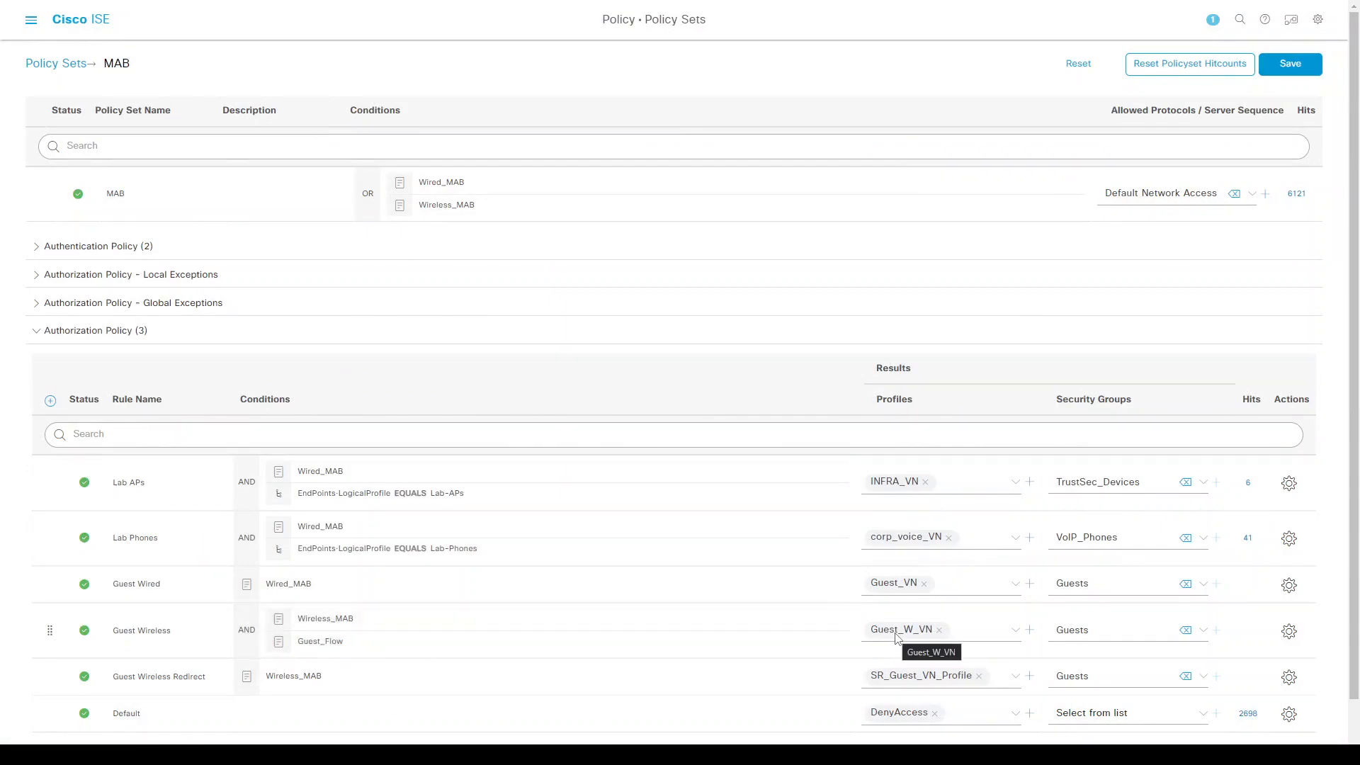
- Save the MAB policy set and expand its authorization policy rules again
scroll(1133, 623, "down", 2)
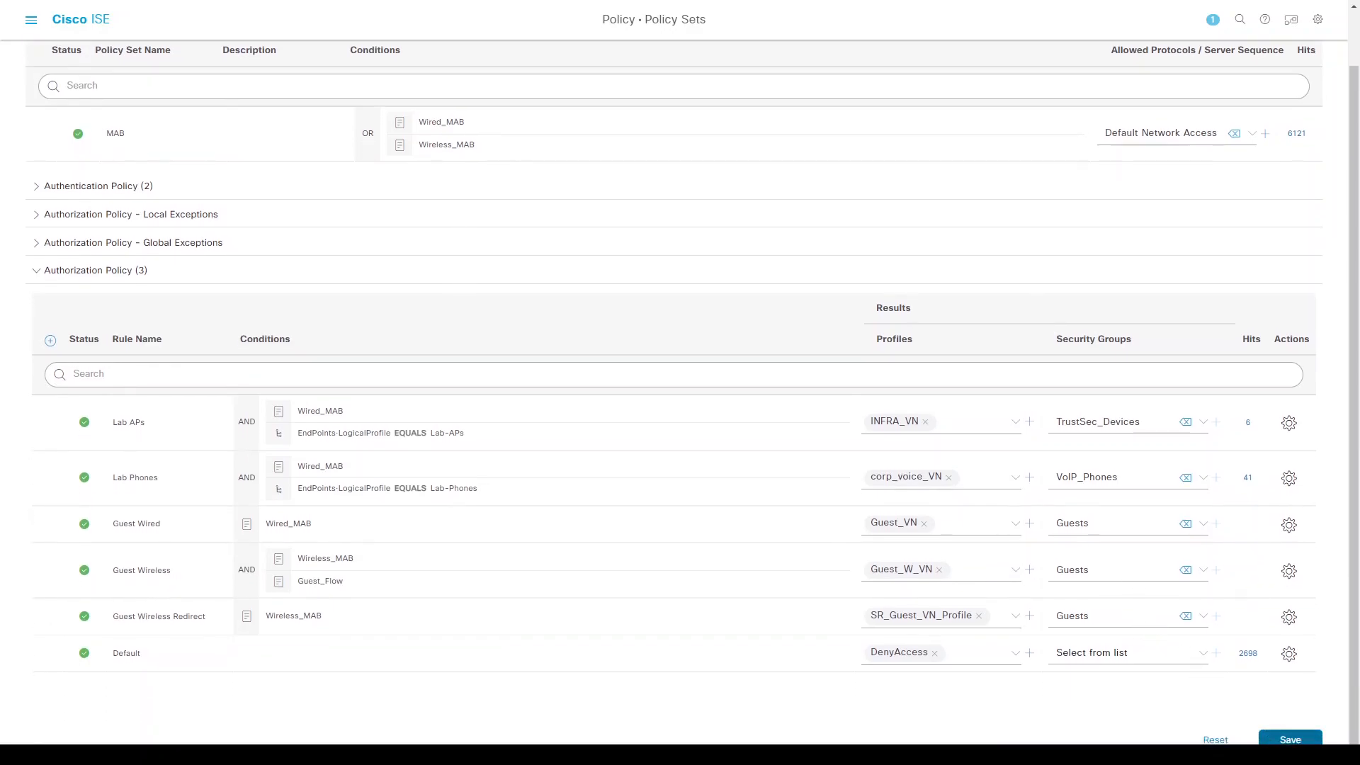
left_click(1290, 739)
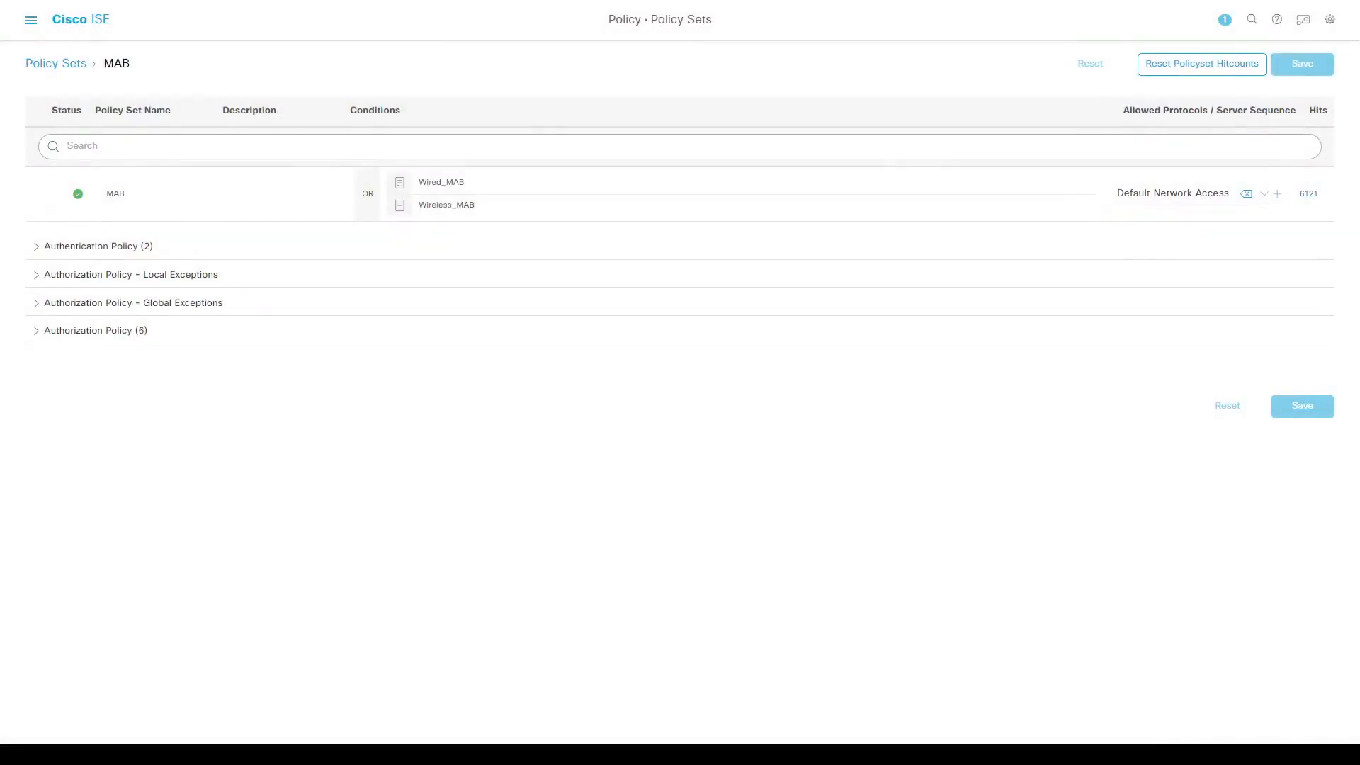
left_click(35, 333)
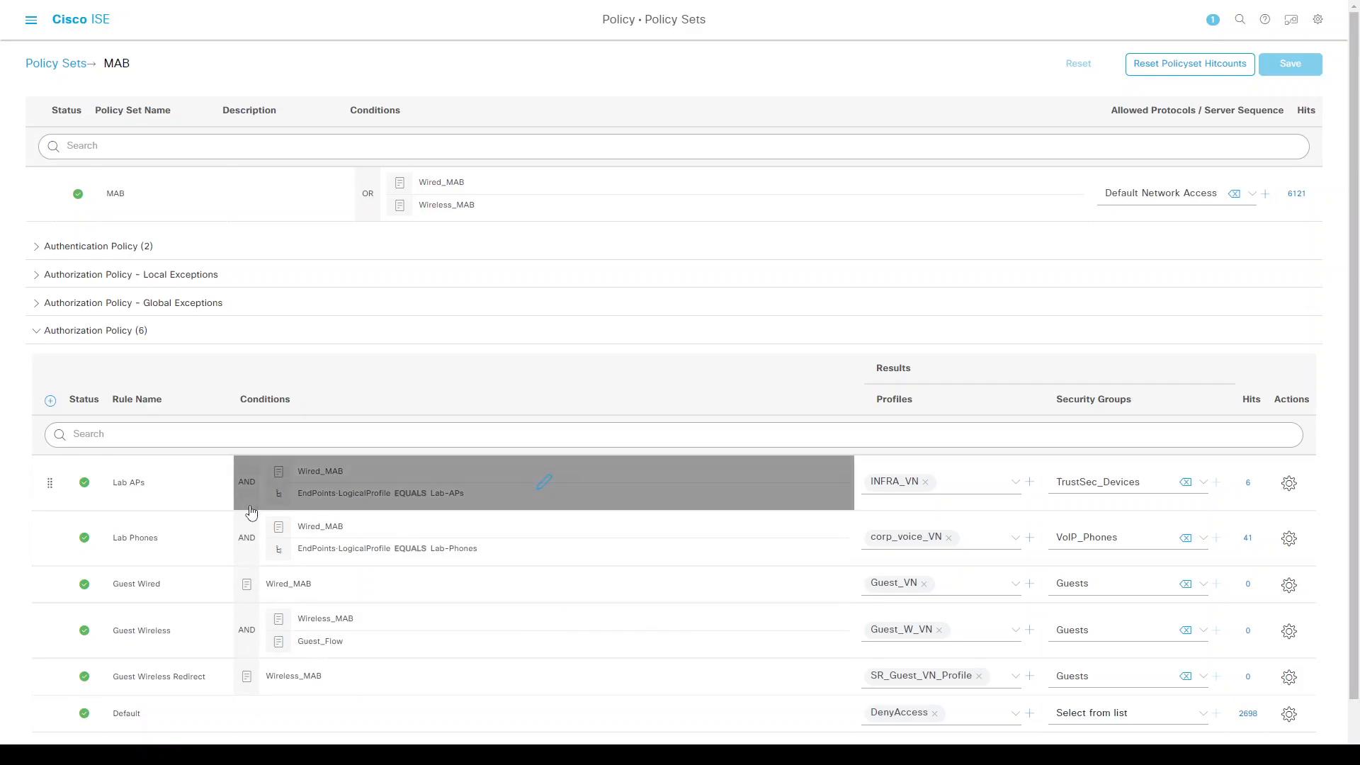
- Switch to the MobaXterm terminal, leave the E-1 console and connect to fe2 from the terminal server
key("alt+Tab")
key("Return")
key("Return")
key("Return")
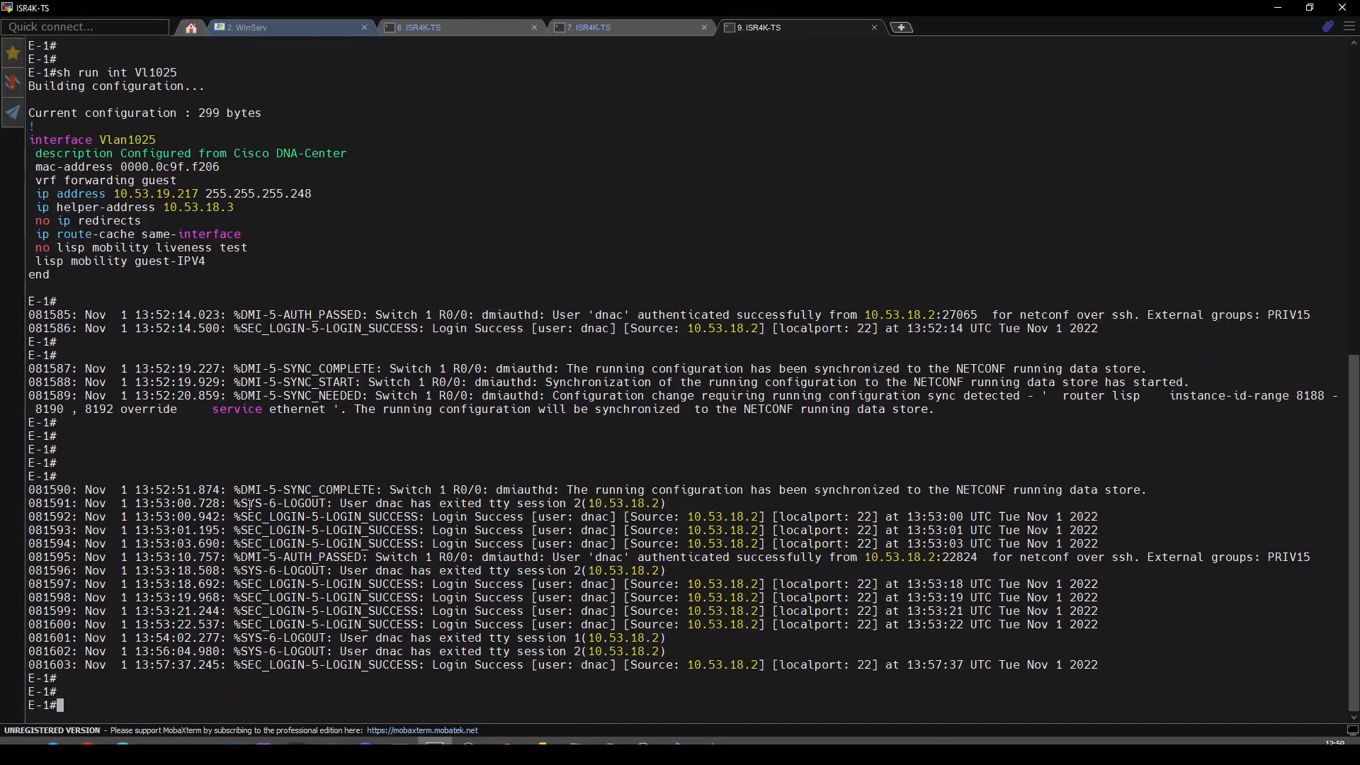
key("ctrl+shift+6")
type("xfe2")
key("Return")
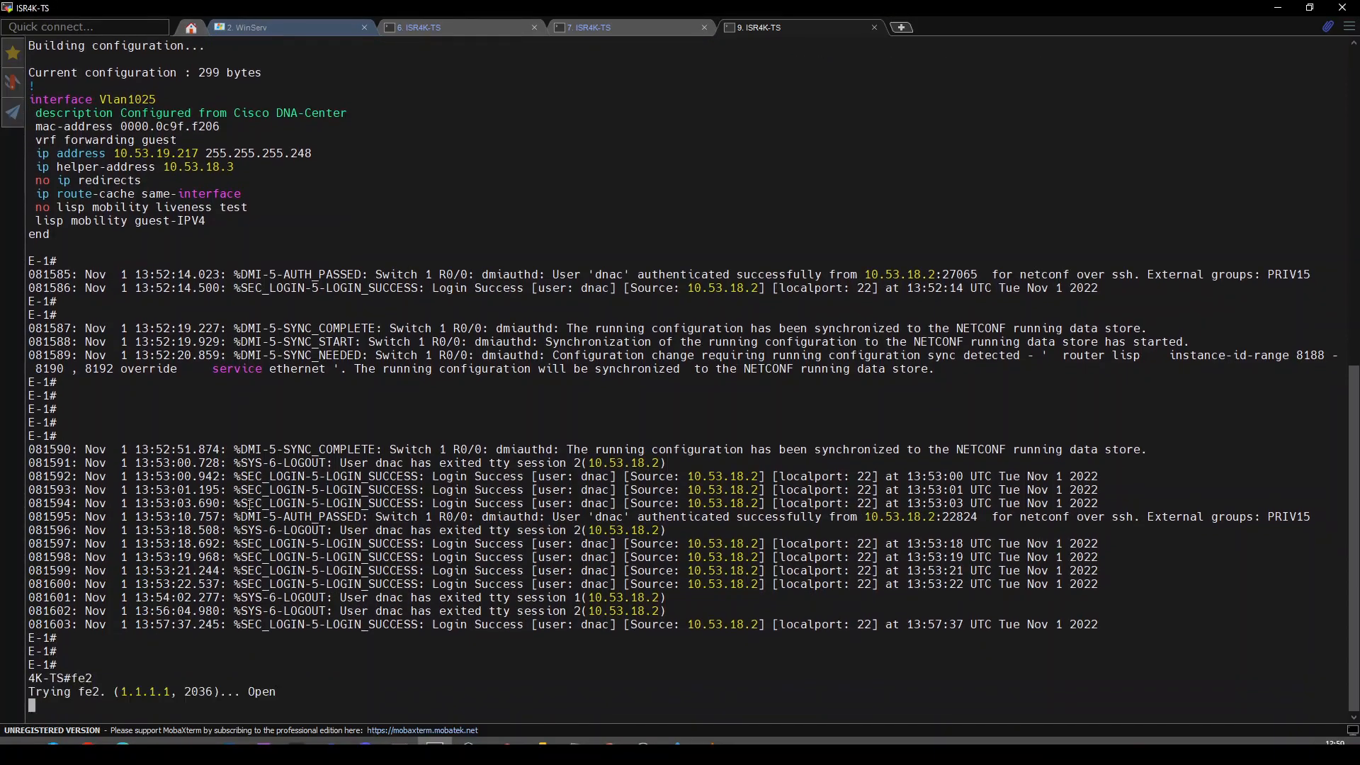
key("Return")
key("Return")
key("Return")
key("Return")
- Switch to the VM-WUSER-1 remote console and enable the wired pciPassthru0 adapter in Network Connections
key("alt+Tab")
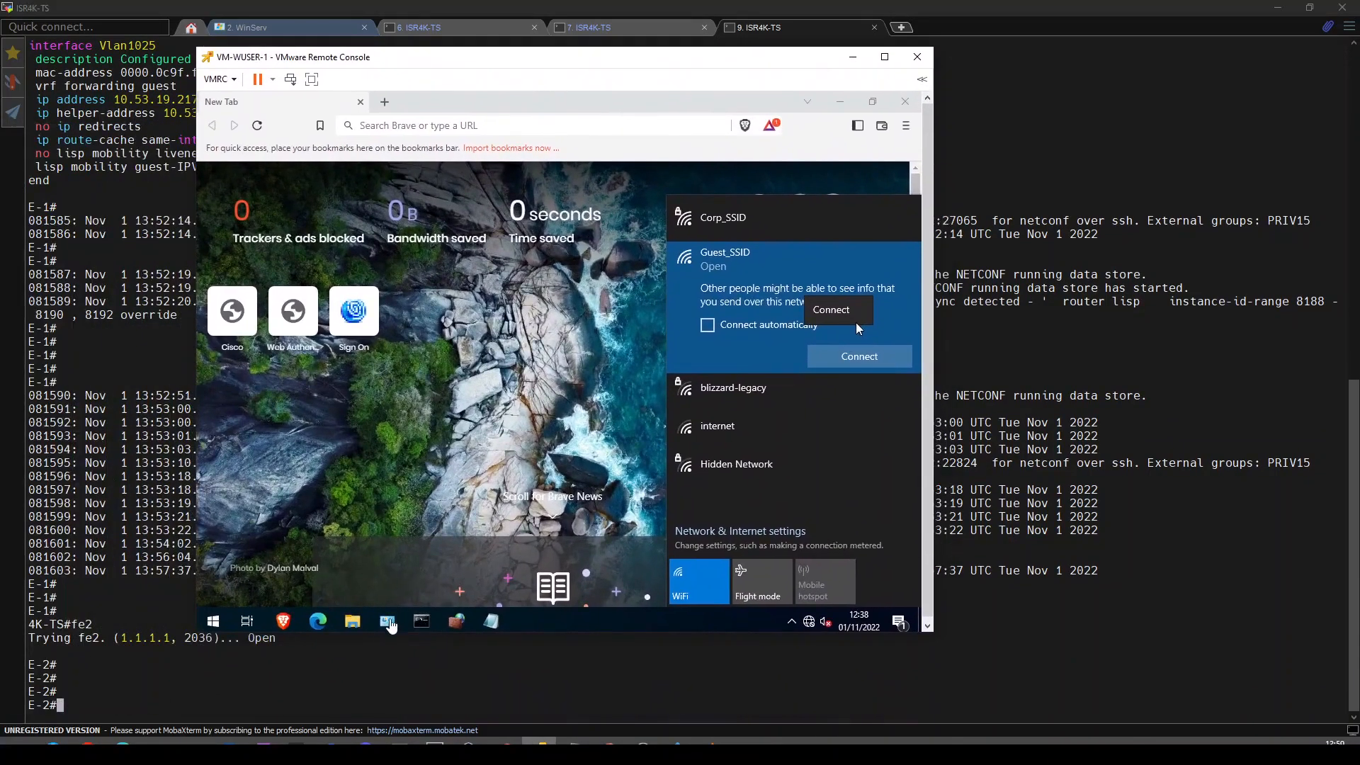
left_click(386, 623)
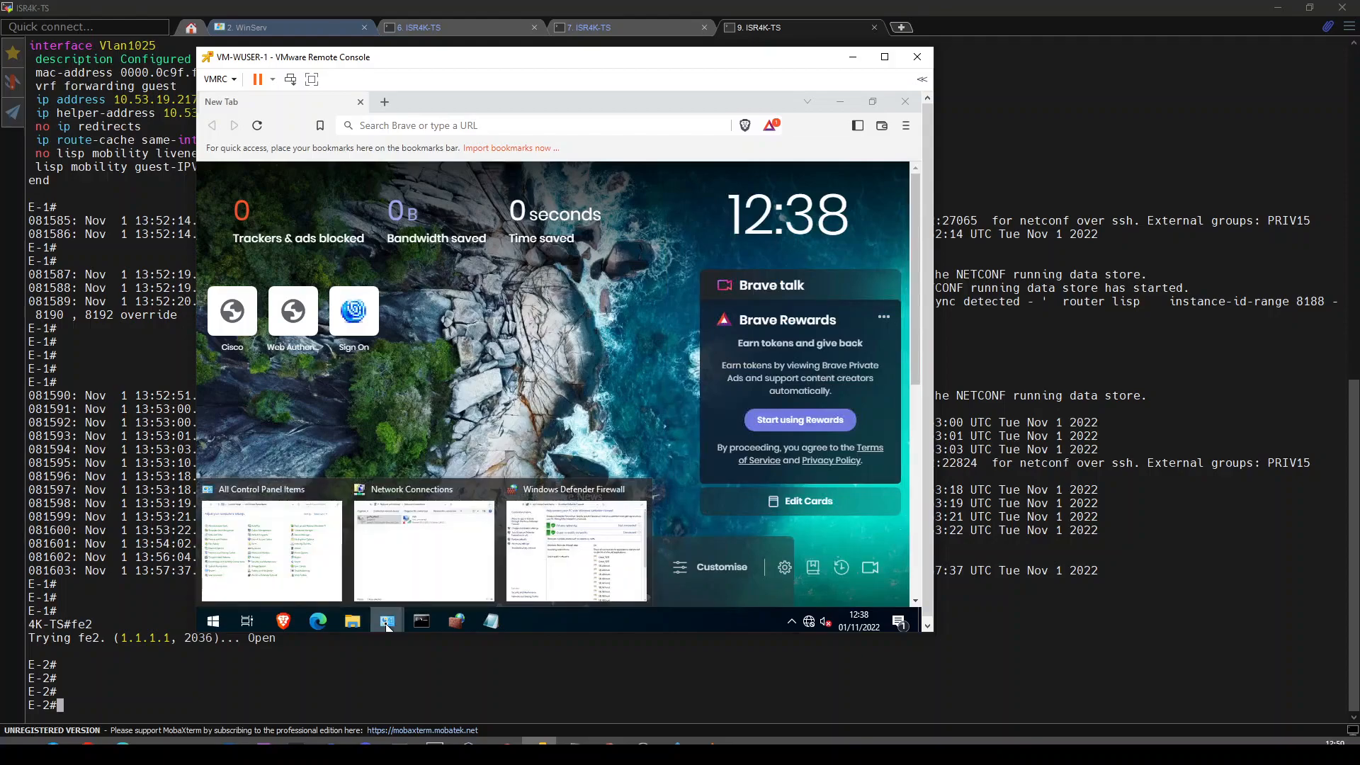
left_click(641, 489)
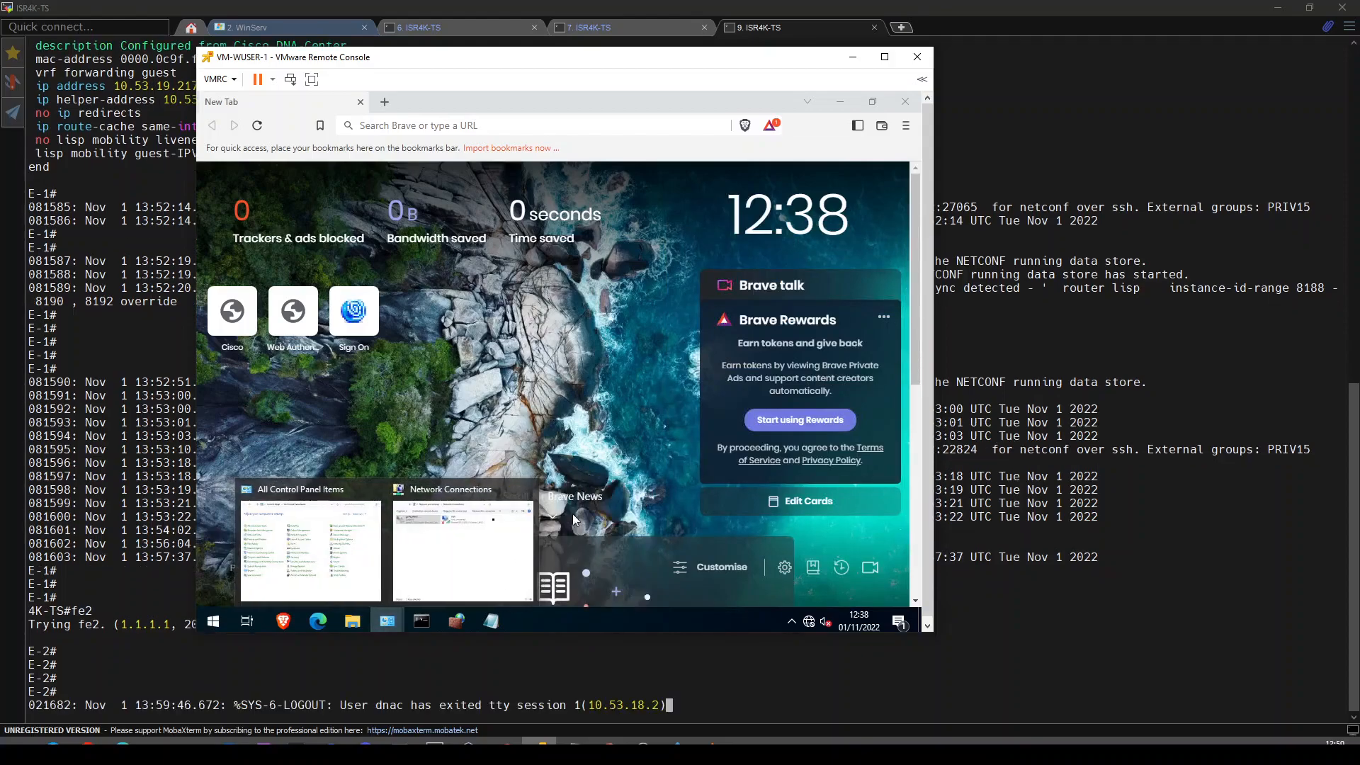
left_click(492, 535)
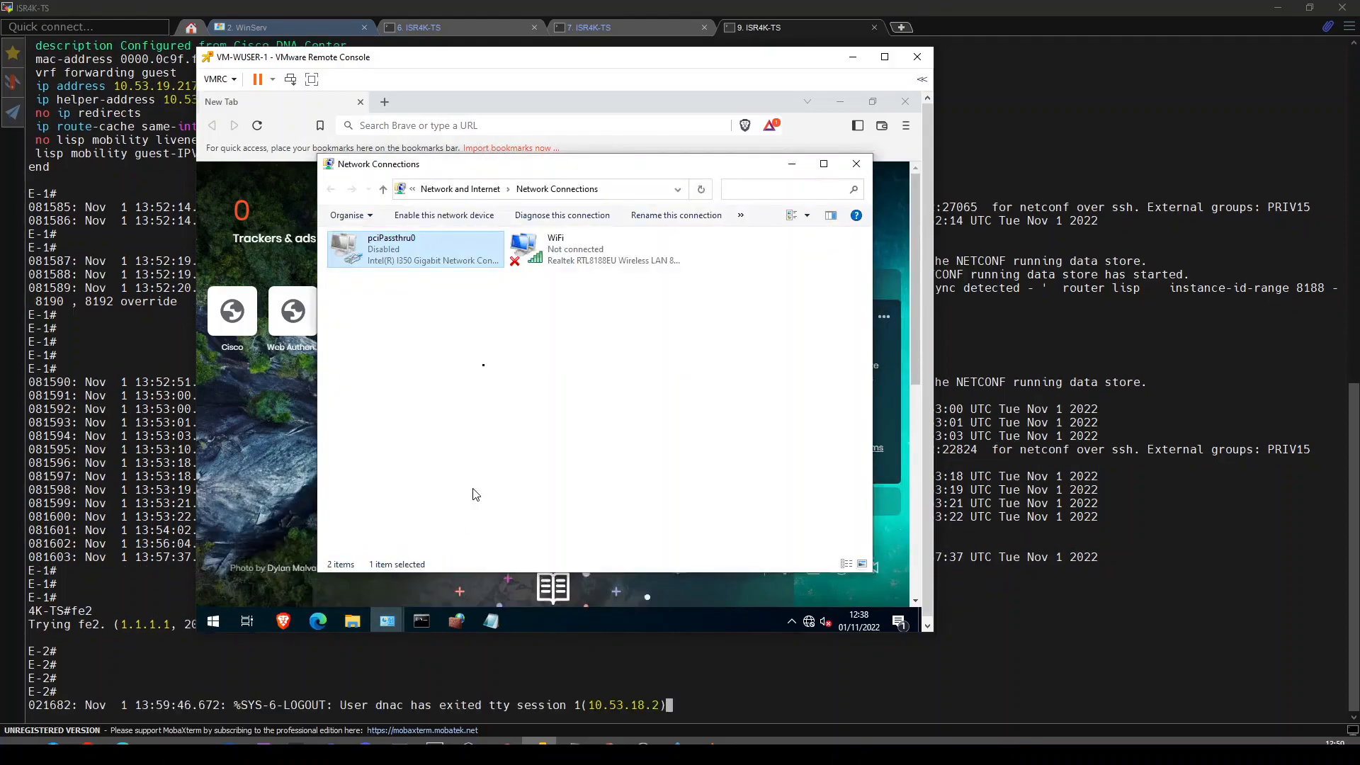
right_click(415, 255)
left_click(424, 255)
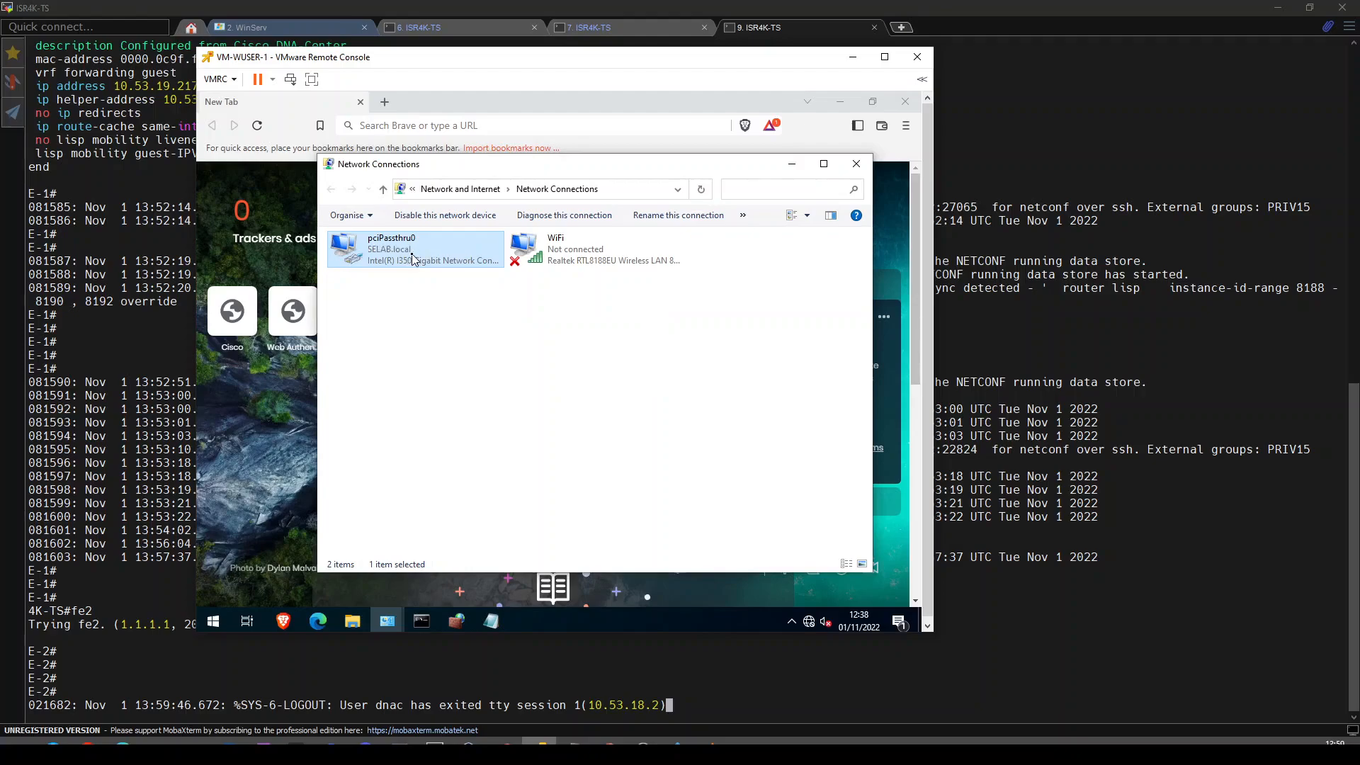
- Check the IEEE 802.1X authentication setting of the pciPassthru0 adapter and close its properties without changes
right_click(395, 259)
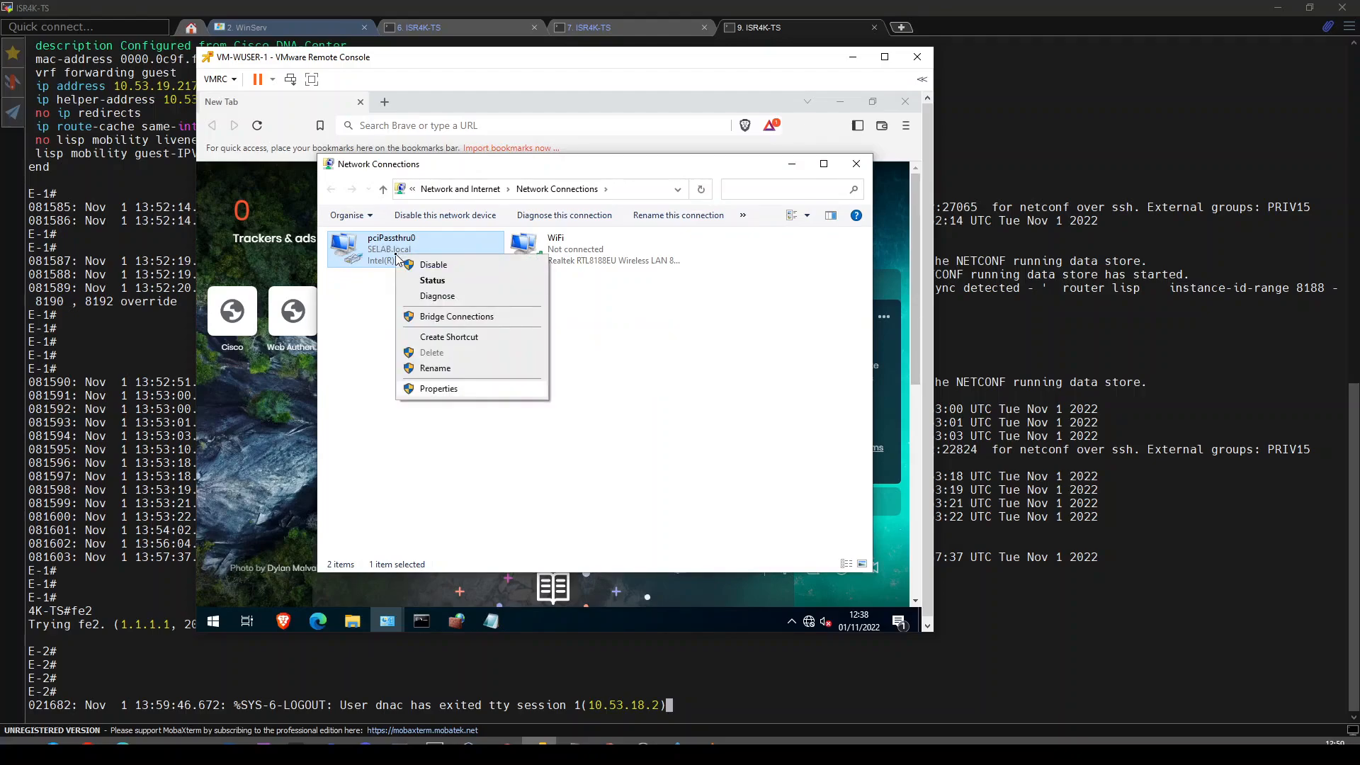
key("Escape")
left_click(403, 255)
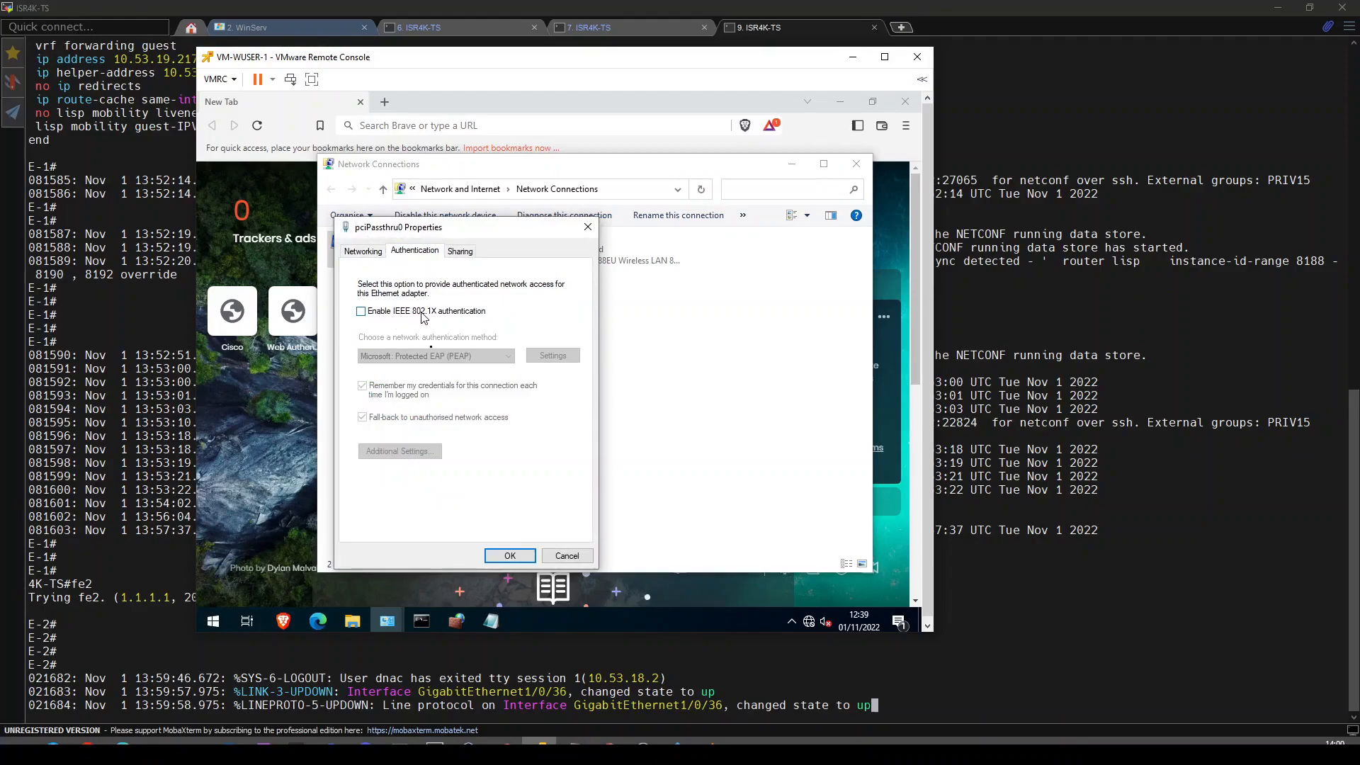
left_click(566, 555)
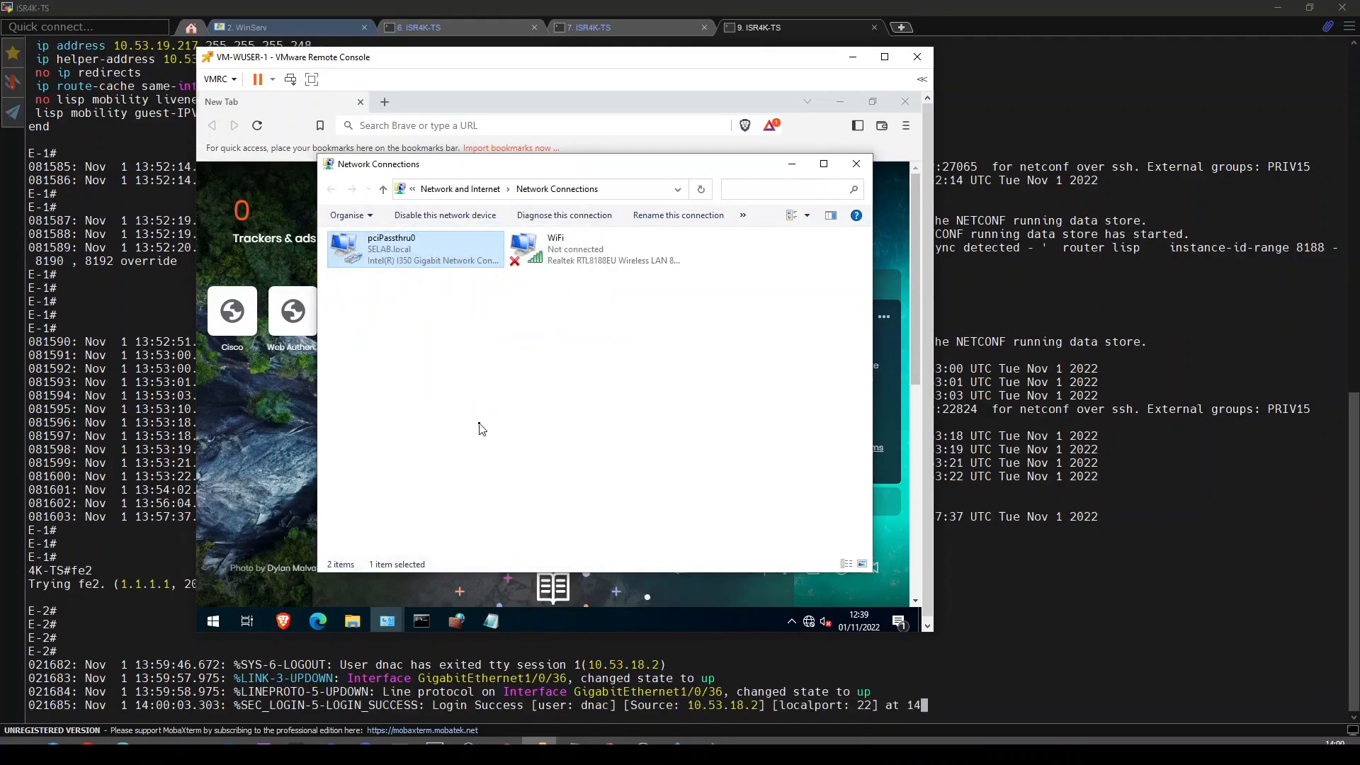
left_click(480, 428)
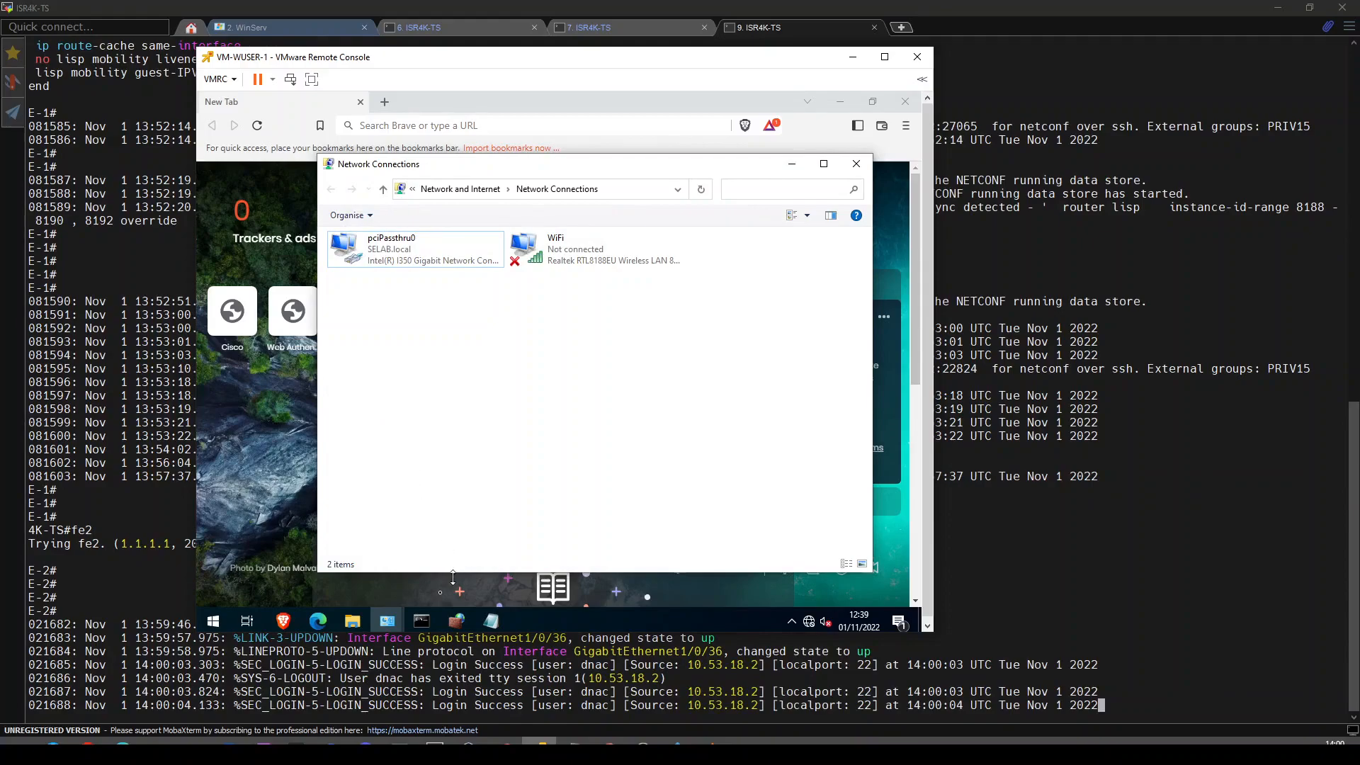
- Run ipconfig in the client's Command Prompt and check the IPv4 address of the pciPassthru0 adapter
left_click(422, 622)
key("Return")
key("Return")
key("Return")
key("Return")
key("Return")
key("Return")
key("Up")
key("Return")
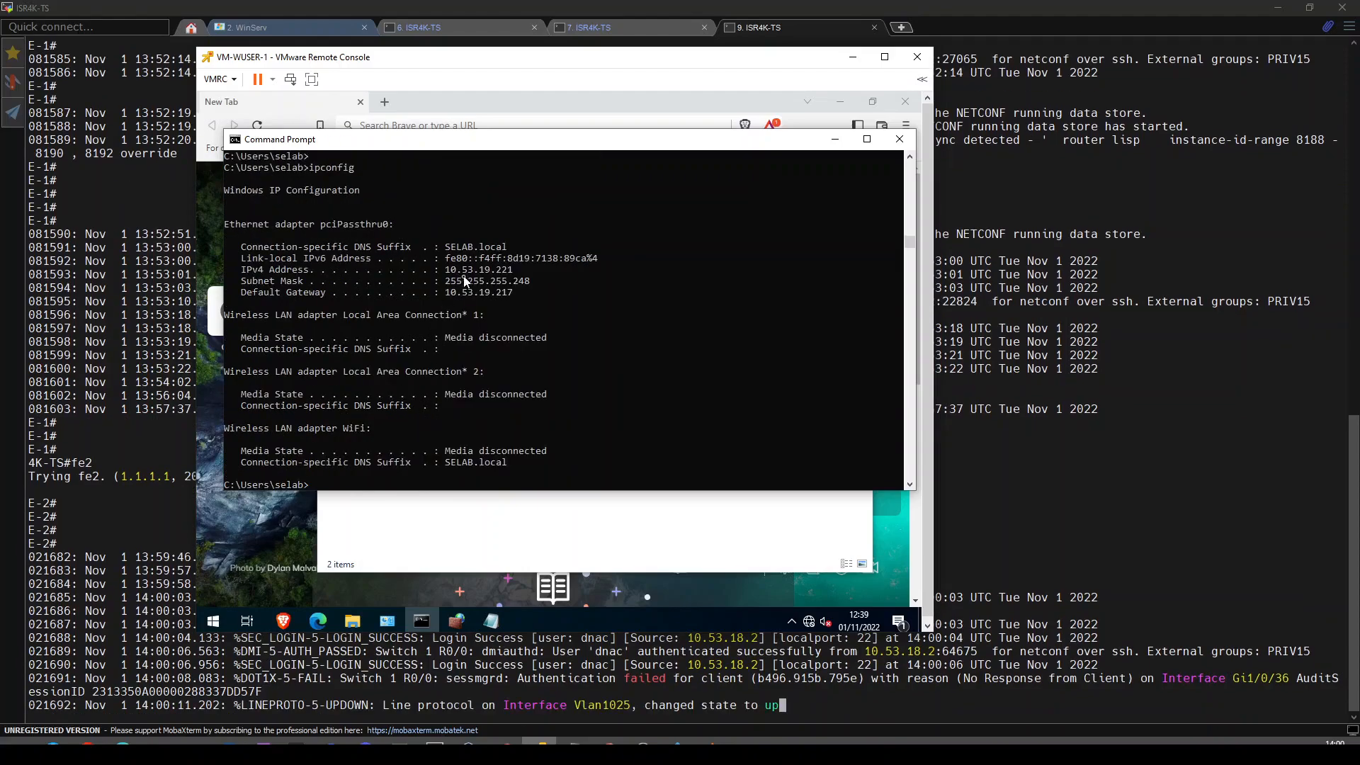
left_click_drag(445, 270, 513, 271)
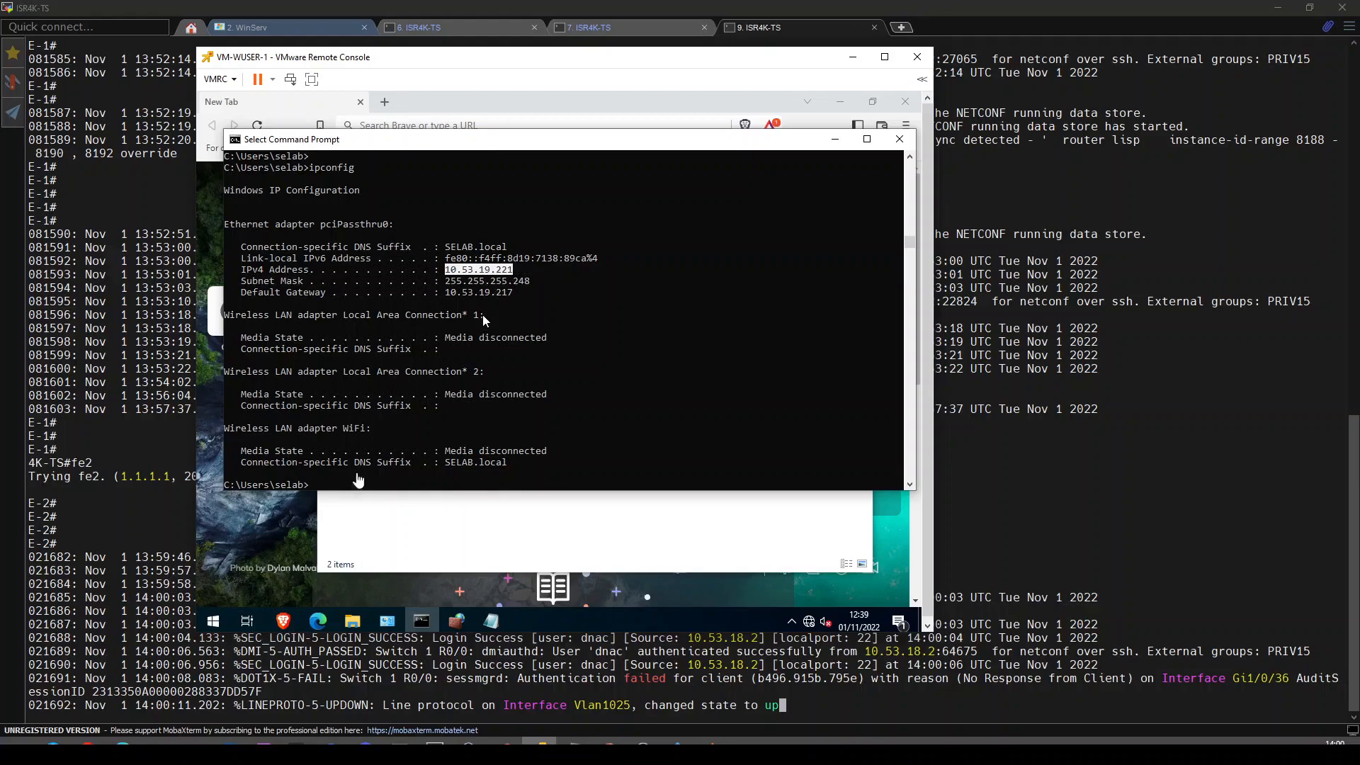
- Return to the E-2 console in MobaXterm and run sh auth sess int GigabitEthernet1/0/36 to check the client session
left_click(195, 677)
key("Return")
key("Return")
key("Return")
key("Return")
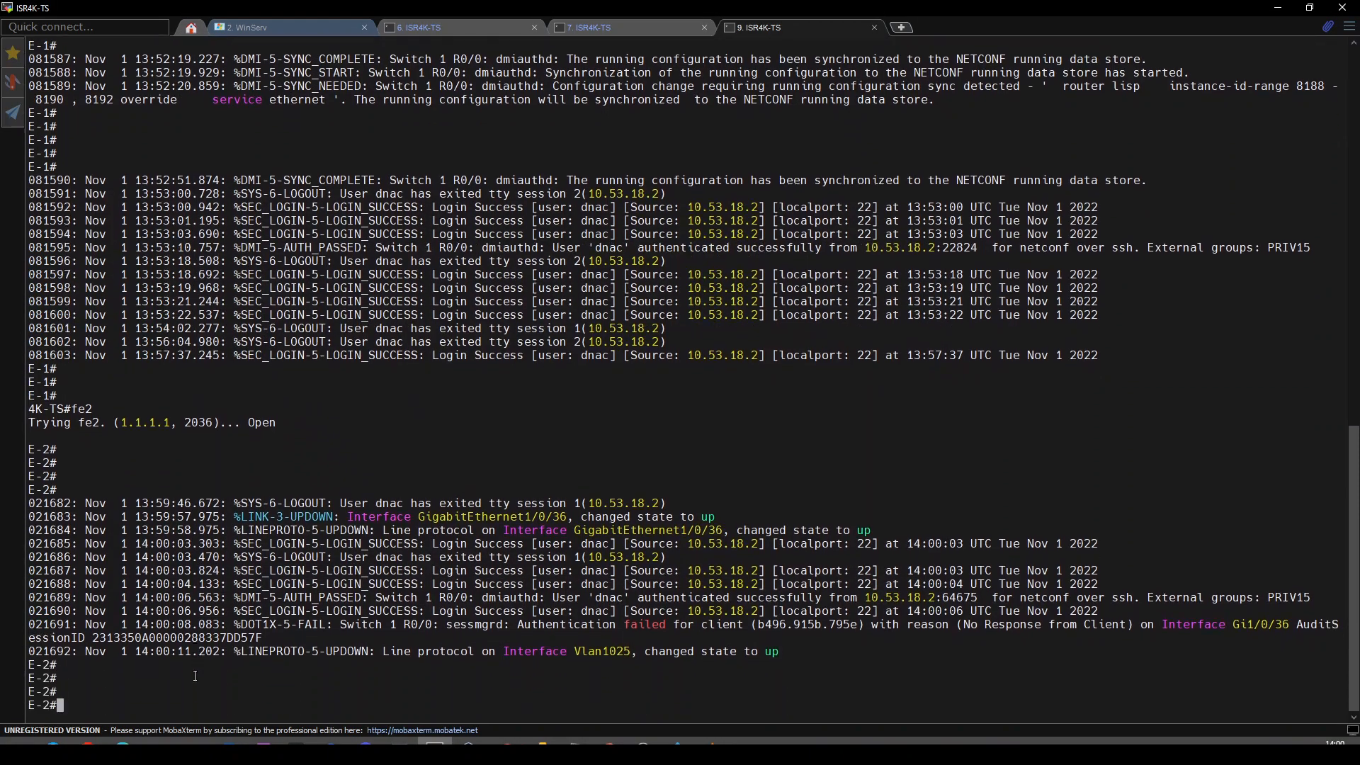
double_click(632, 530)
key("ctrl+c")
type("sh run")
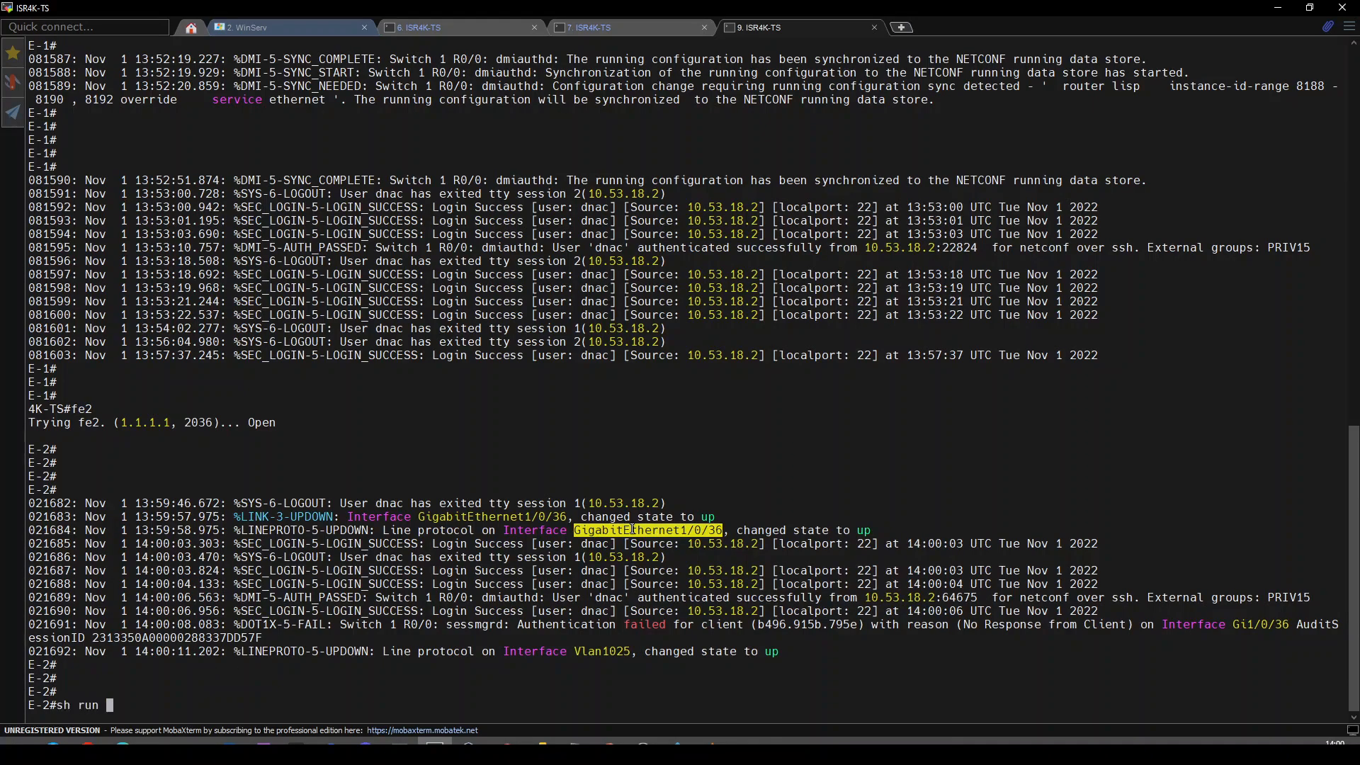
key("BackSpace")
key("BackSpace")
key("BackSpace")
key("BackSpace")
type("auth sess int")
right_click(632, 529)
key("Return")
key("Up")
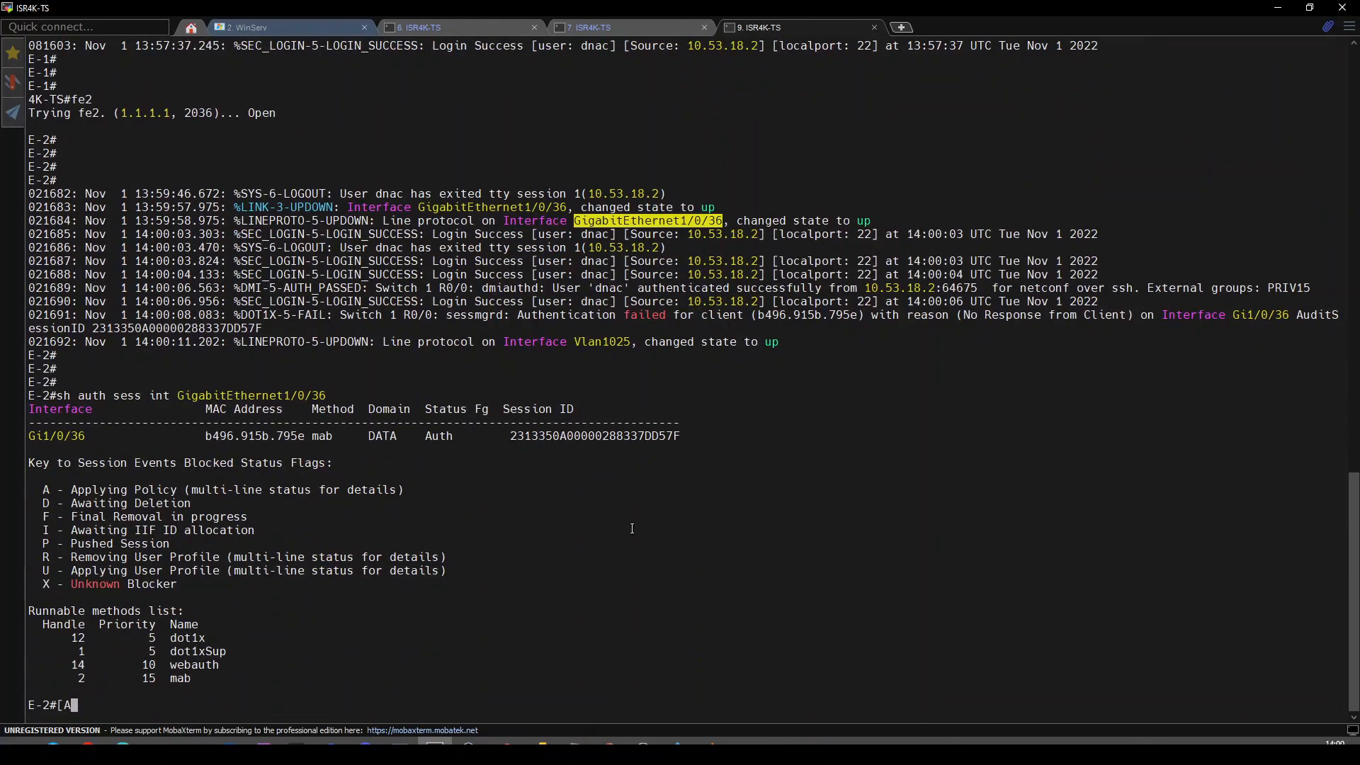
- Show the detailed authentication session for GigabitEthernet1/0/36 on E-2 and check the client's IPv4 address and assigned VLAN
type("det")
key("Return")
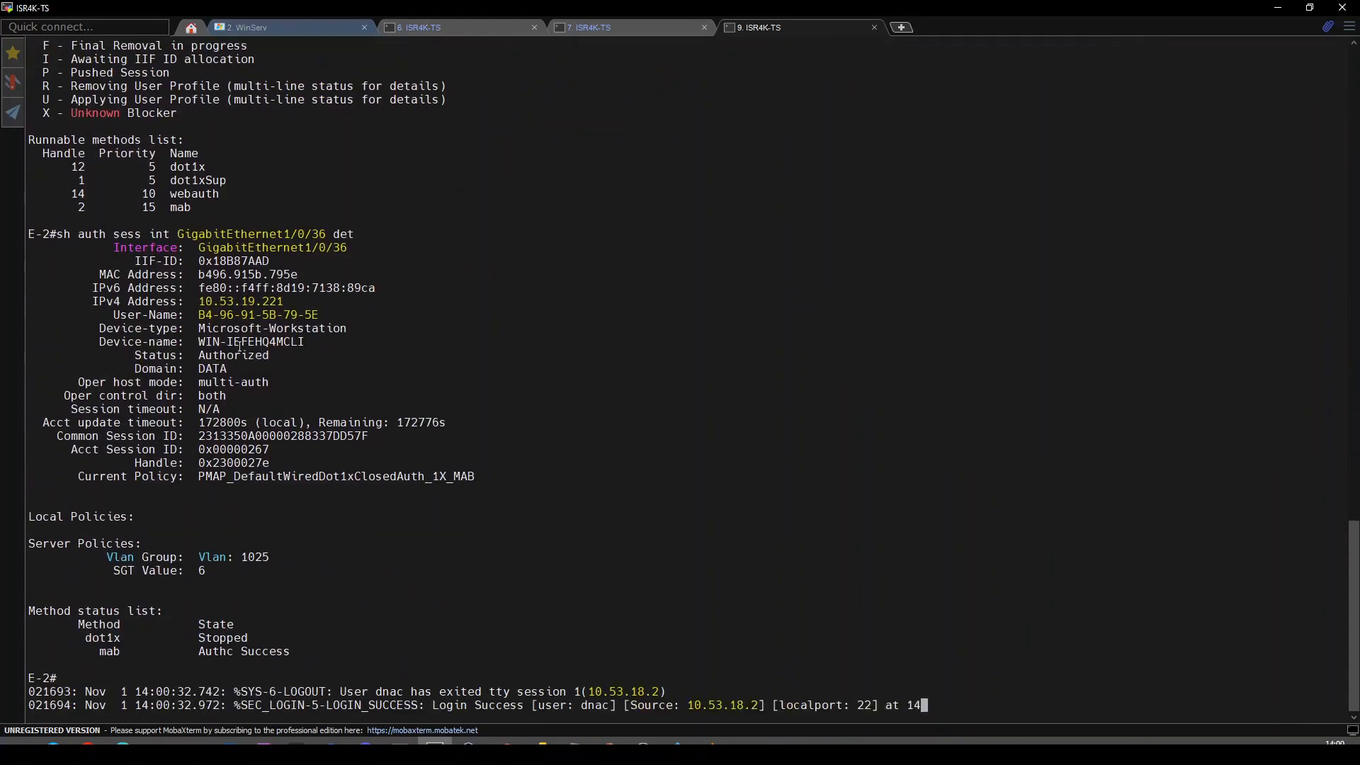
left_click_drag(254, 286, 284, 288)
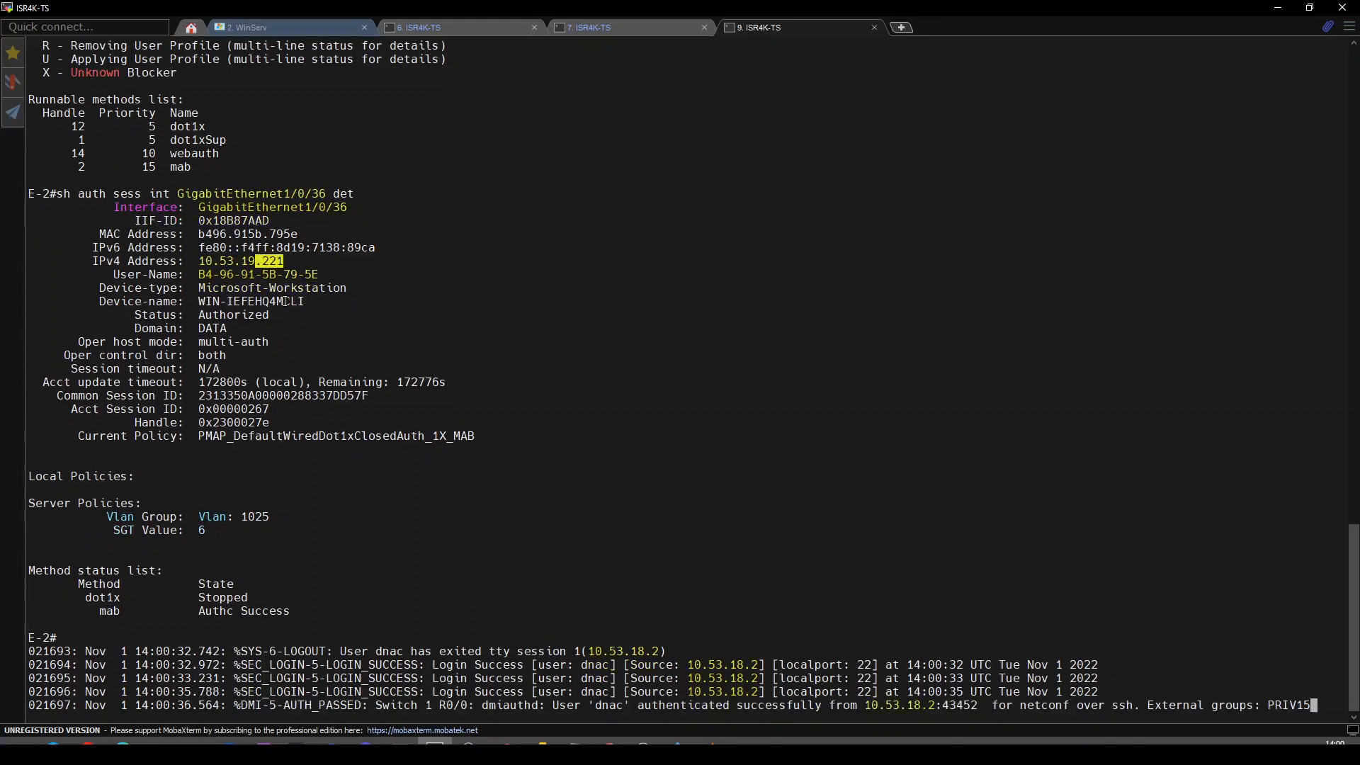
double_click(255, 517)
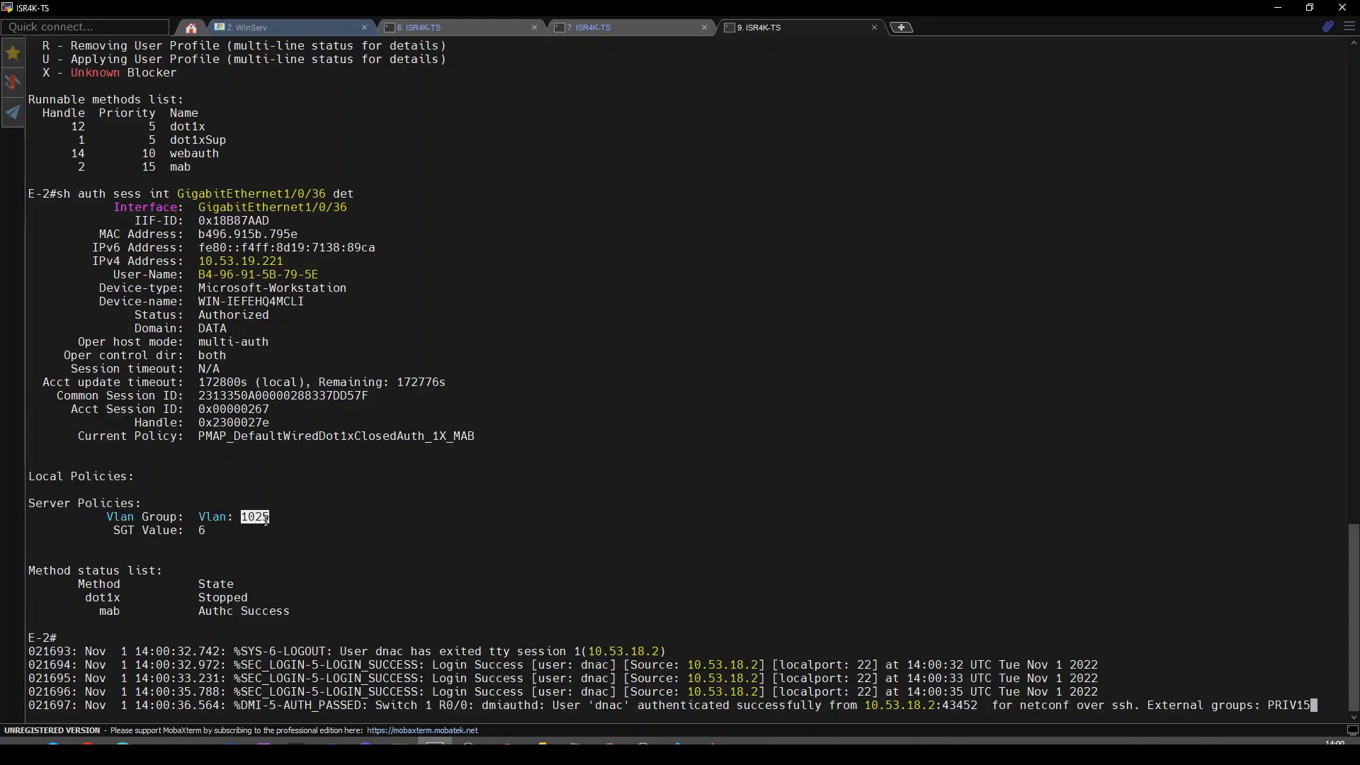
- Run sh run int vlan 1025 on E-2 and check the interface's VRF forwarding entry
key("Return")
key("Return")
type("sh run in")
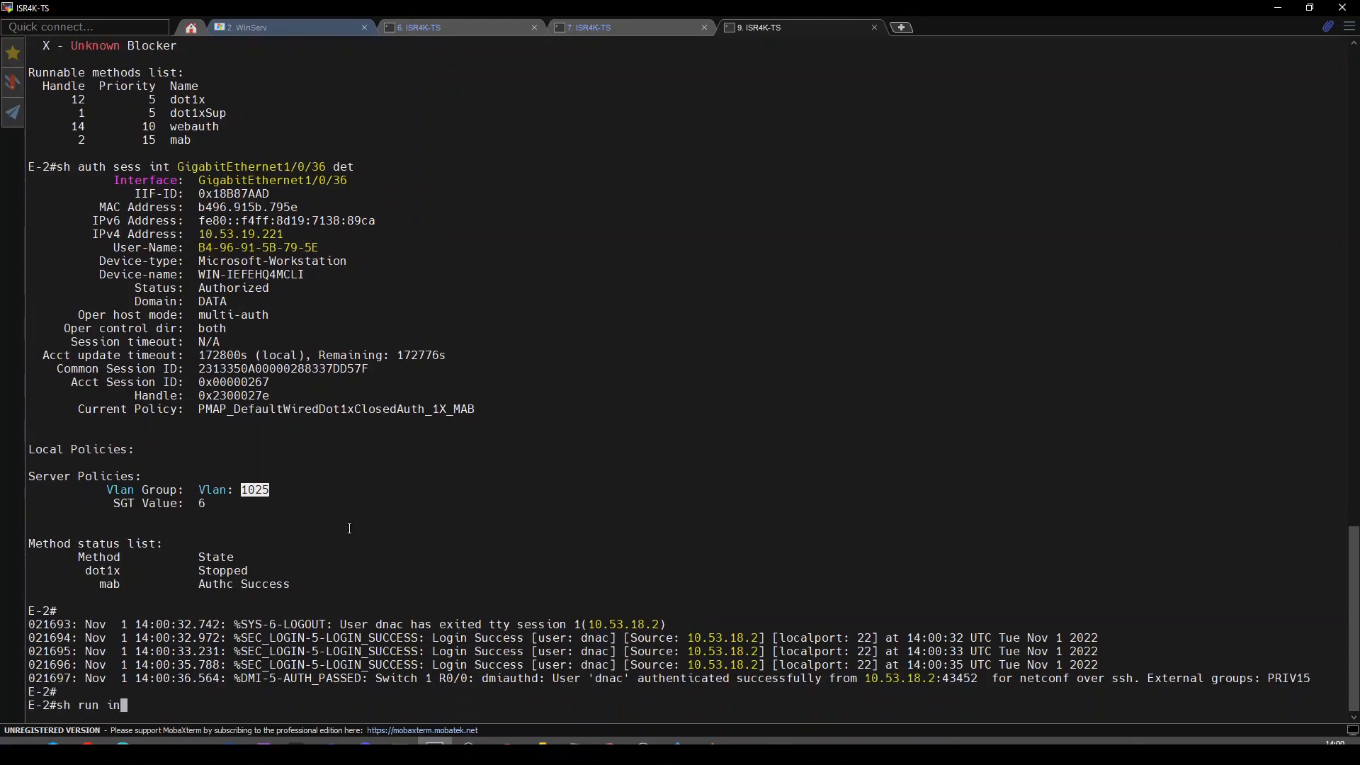
type("t vlan 1025")
key("Return")
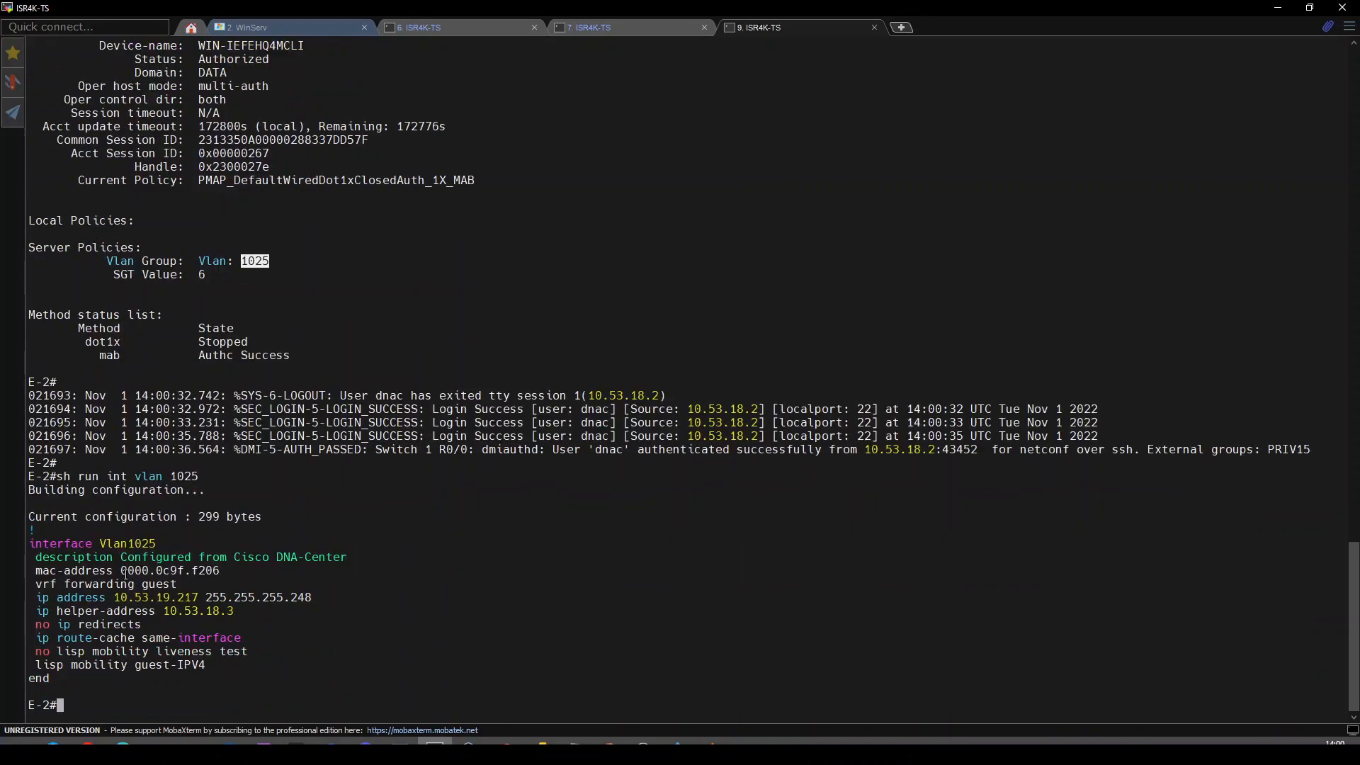
left_click_drag(89, 583, 154, 585)
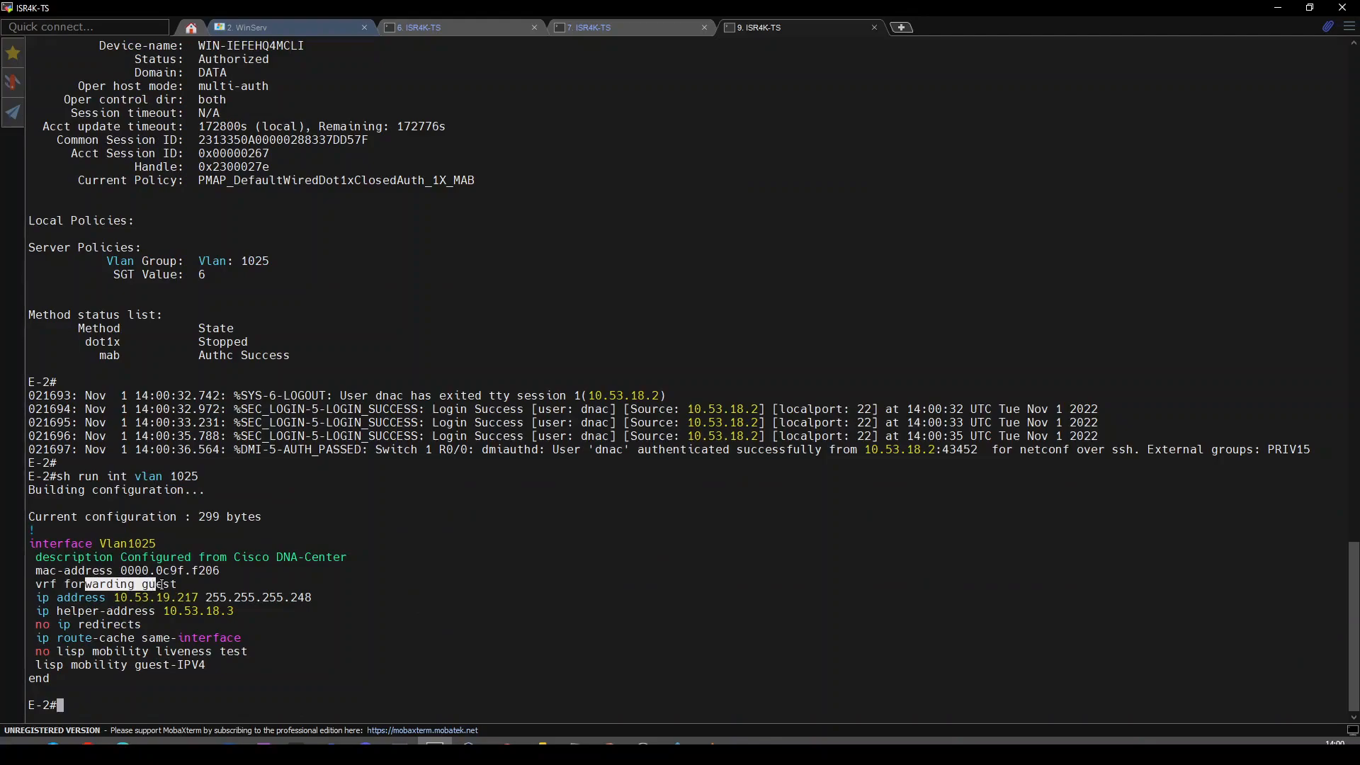
left_click(170, 585)
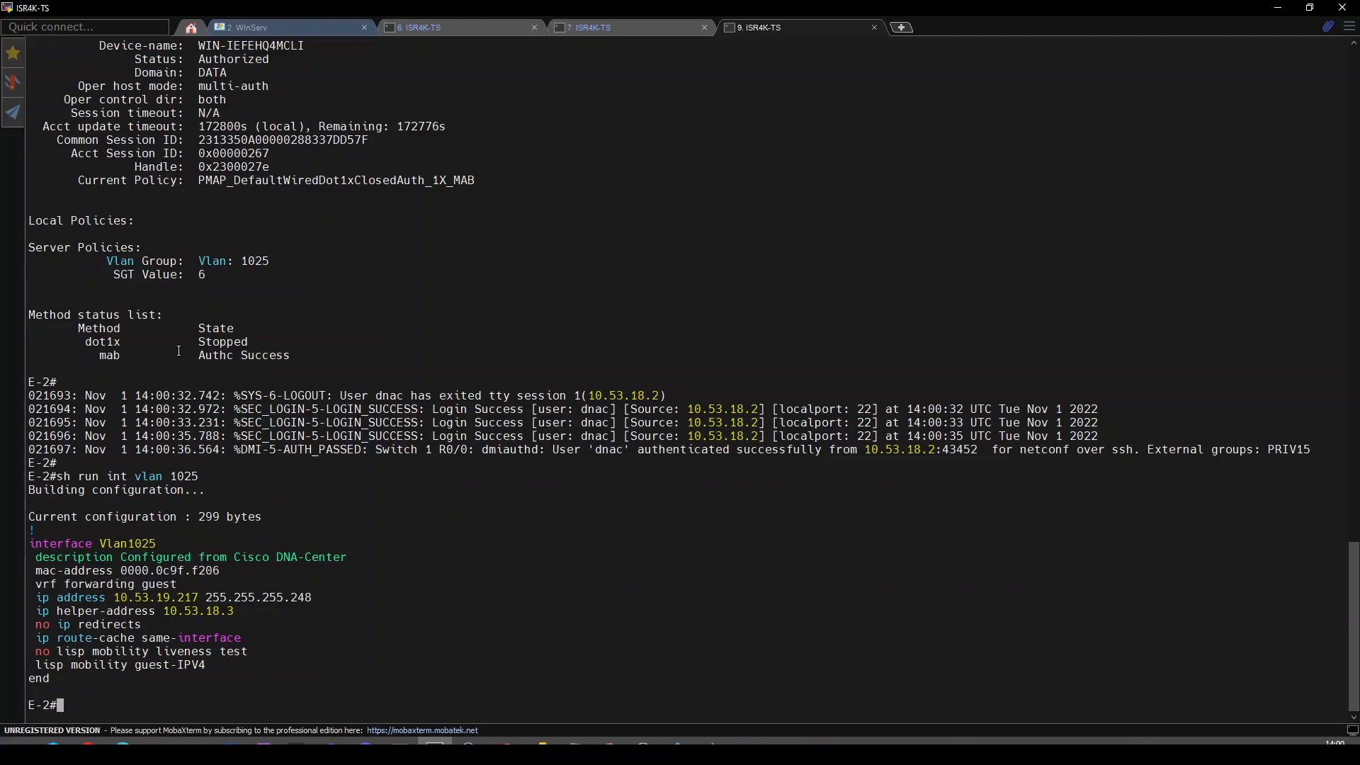
- Run sh cts environment-data on E-2 and look up the security group name for SGT 6
type("sh cts envi")
key("Tab")
key("Return")
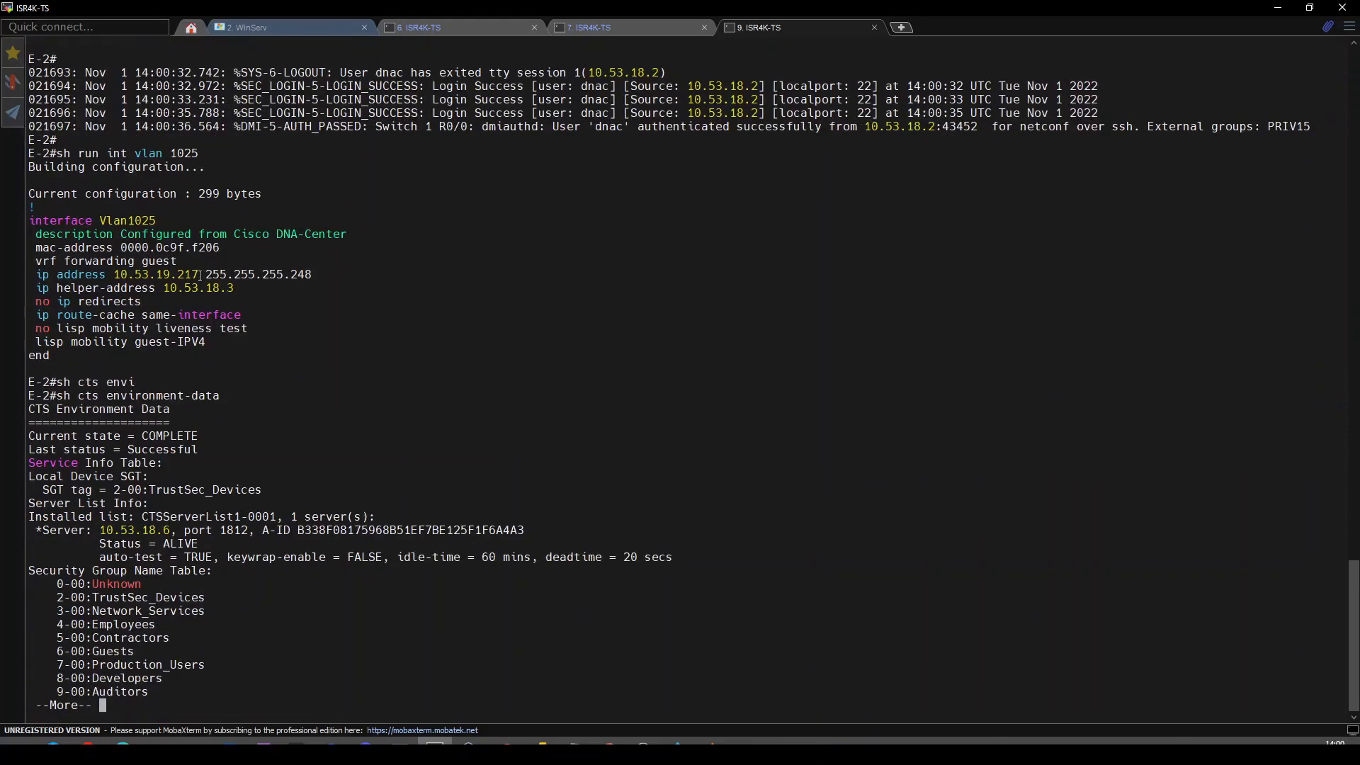
key("space")
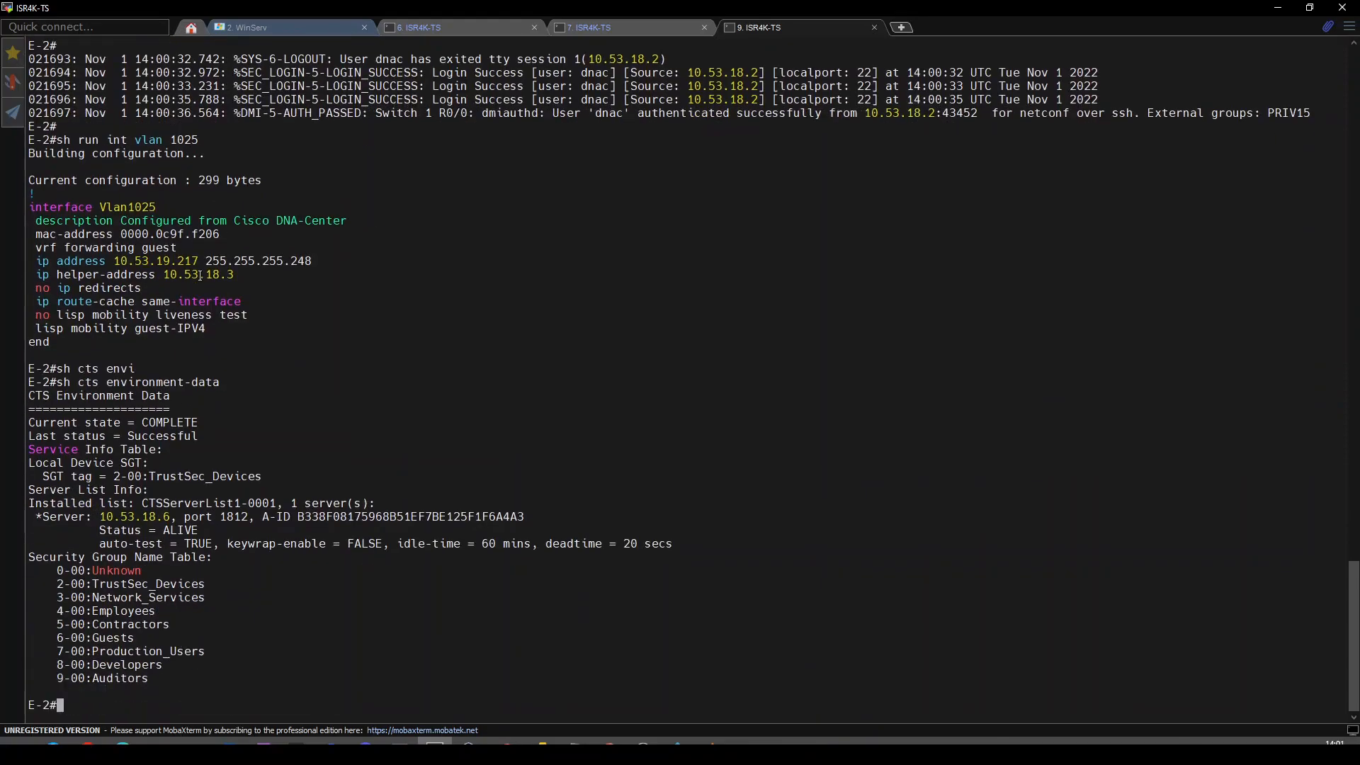
double_click(115, 639)
- Switch to the VM-WUSER-1 remote console and disable the wired pciPassthru0 adapter in Network Connections
key("alt+Tab")
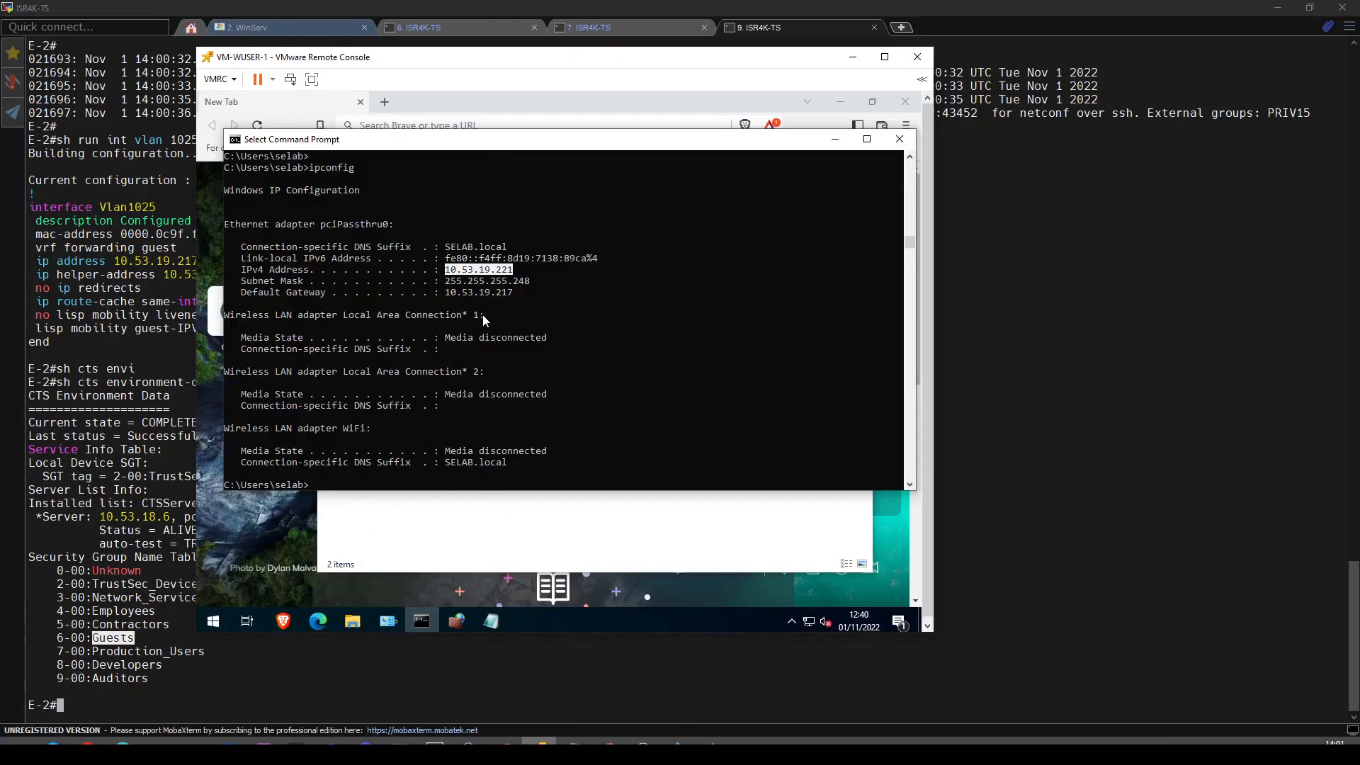
mouse_move(393, 626)
left_click(611, 523)
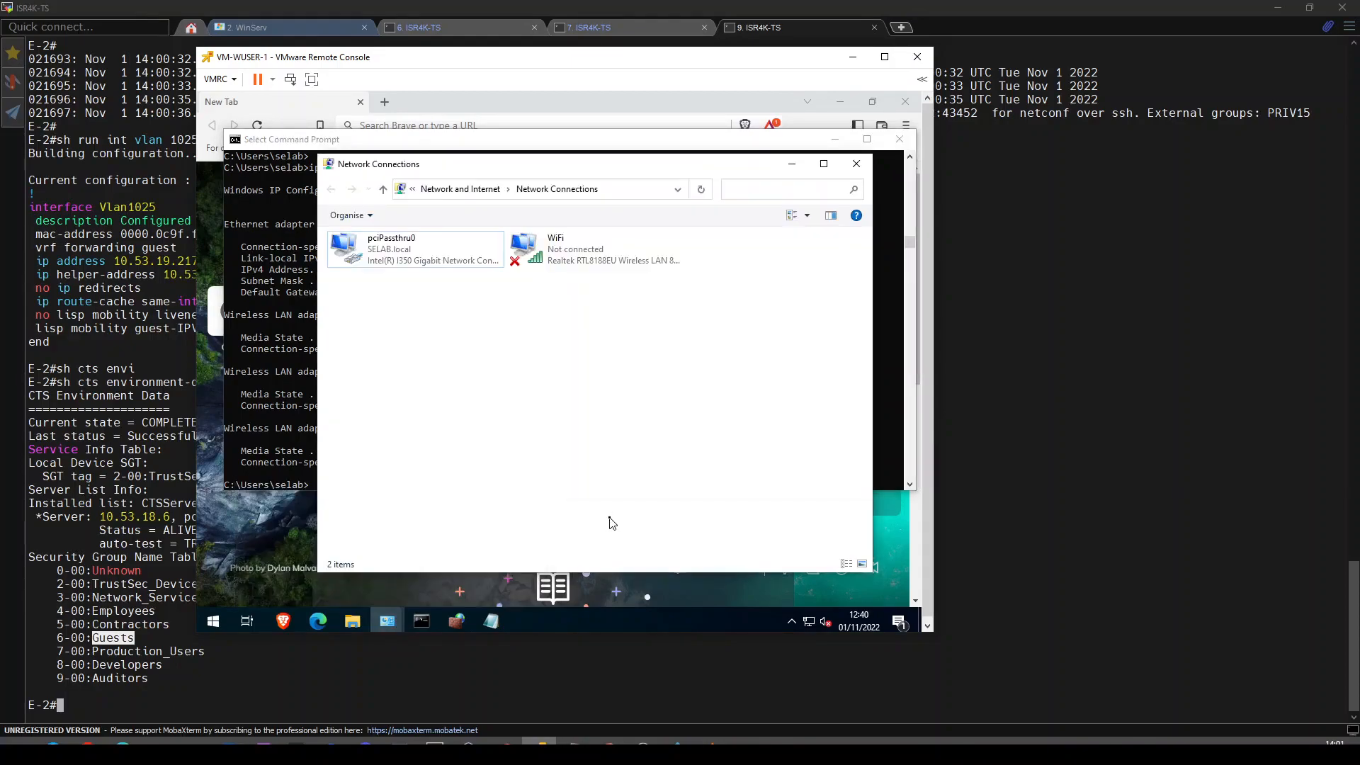
right_click(434, 266)
left_click(447, 274)
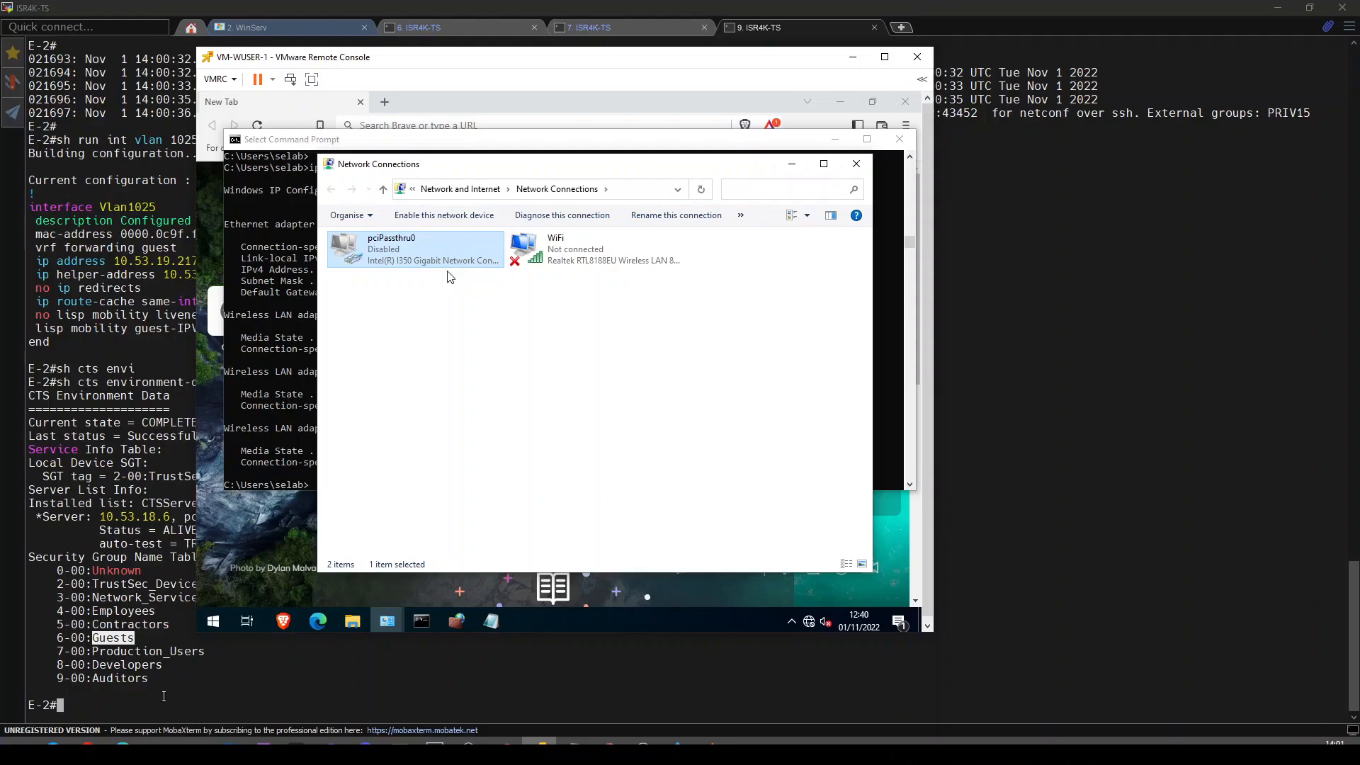
- Switch to Cisco ISE, open the RADIUS Live Logs and check the wired client's authorization profile and IP address
mouse_move(86, 741)
left_click(181, 711)
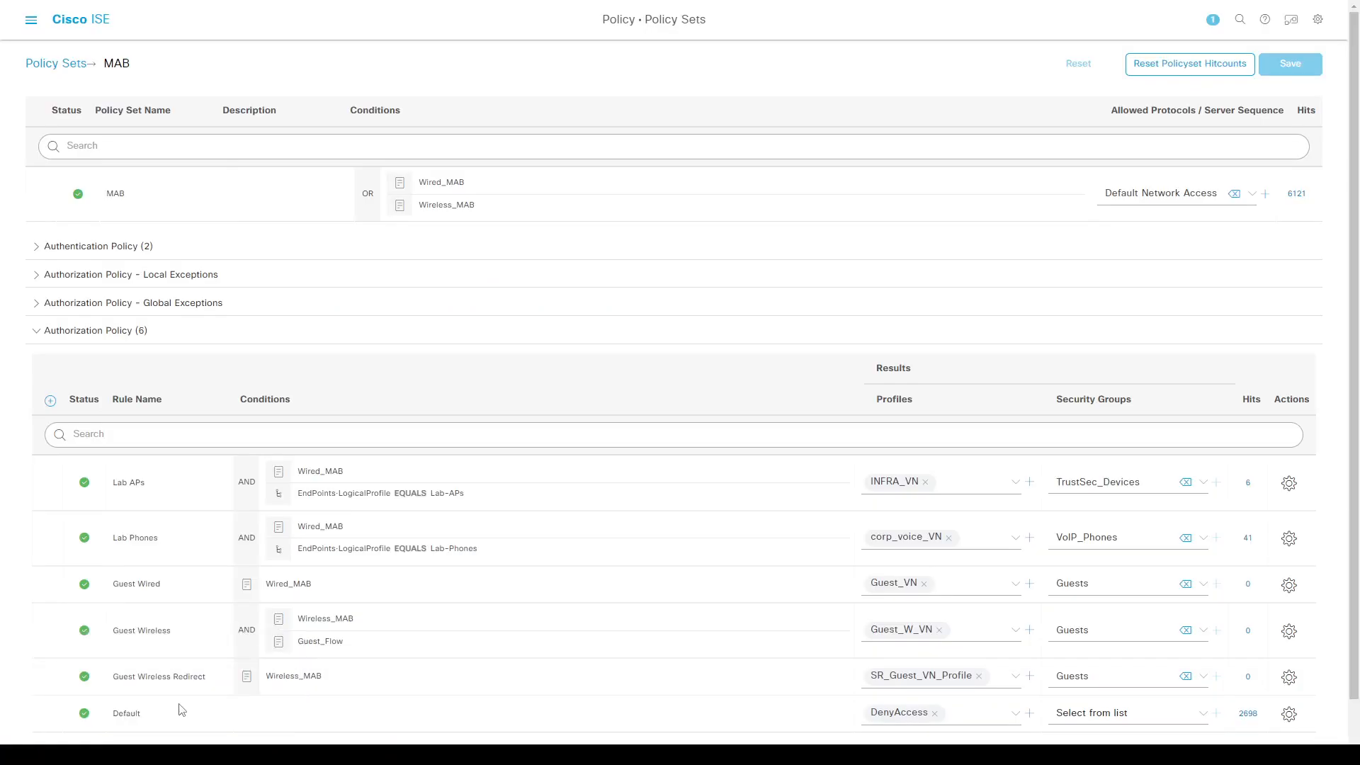
key("ctrl+/")
left_click(410, 79)
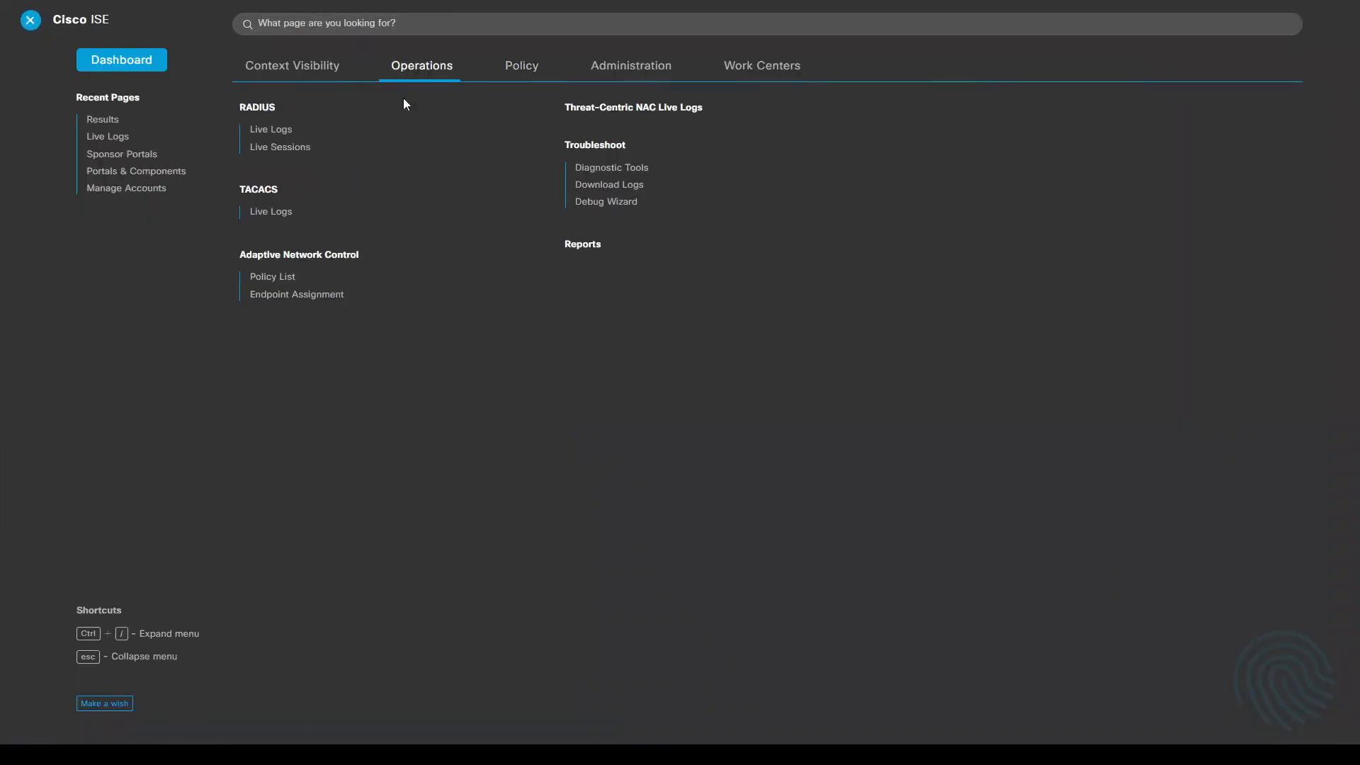
left_click(281, 134)
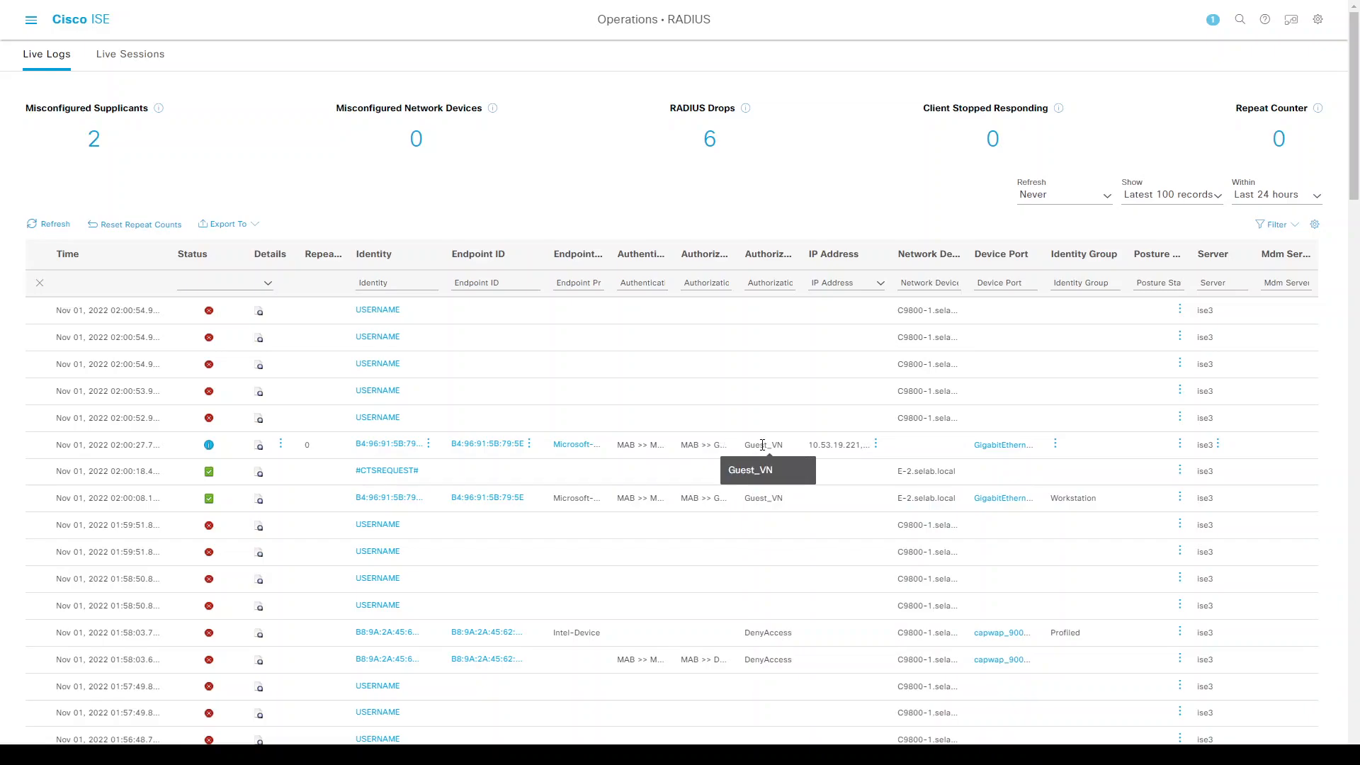
left_click_drag(839, 445, 857, 448)
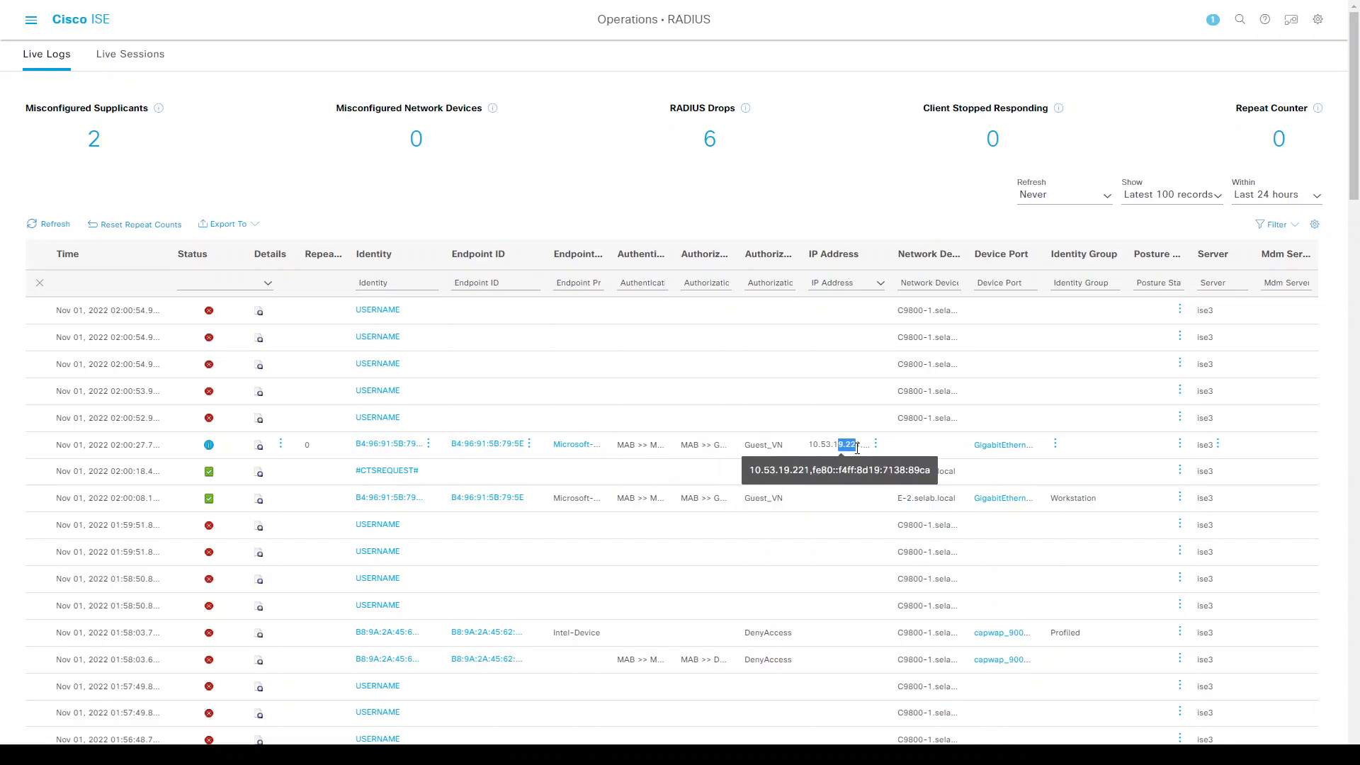
left_click(822, 446)
- Try to connect the VM-WUSER-1 client to the open Guest_SSID network and refresh the ISE Live Logs to check its authorization
key("alt+Tab")
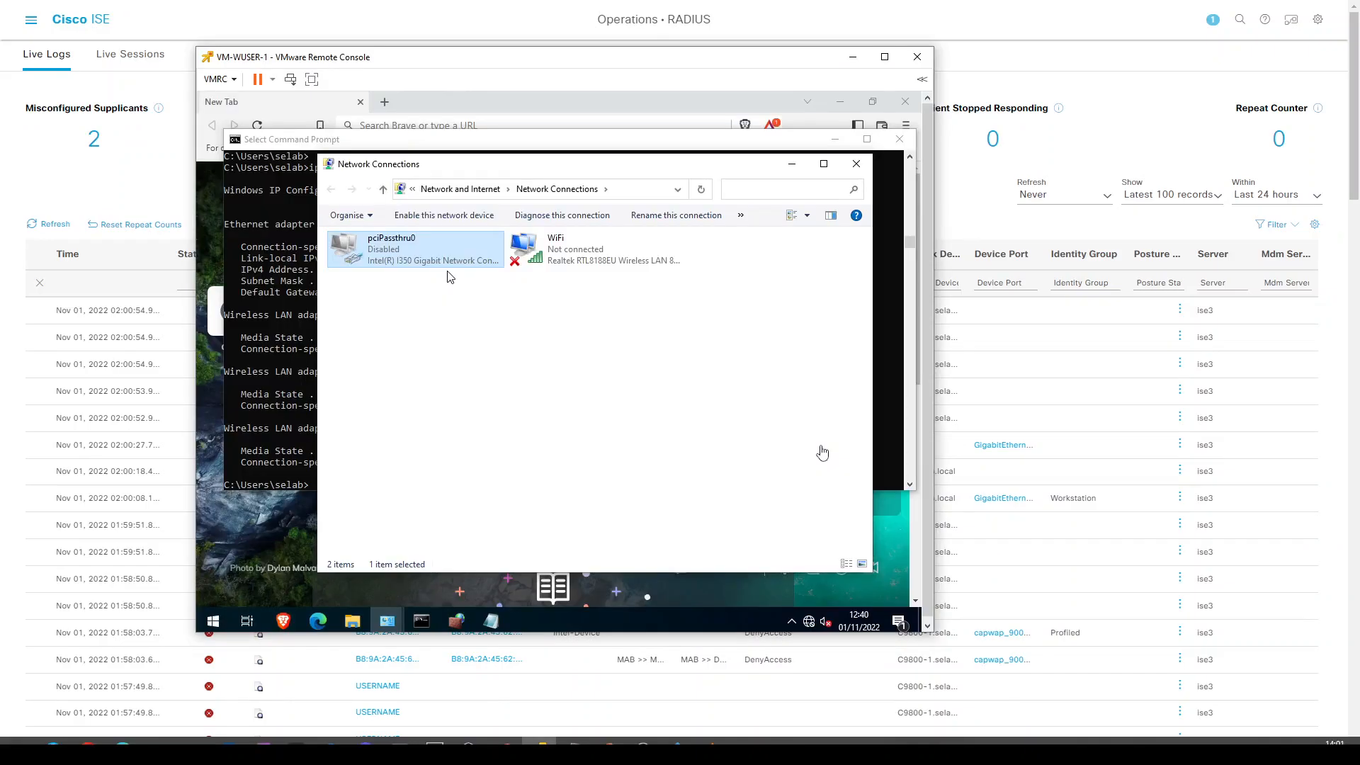
left_click(809, 622)
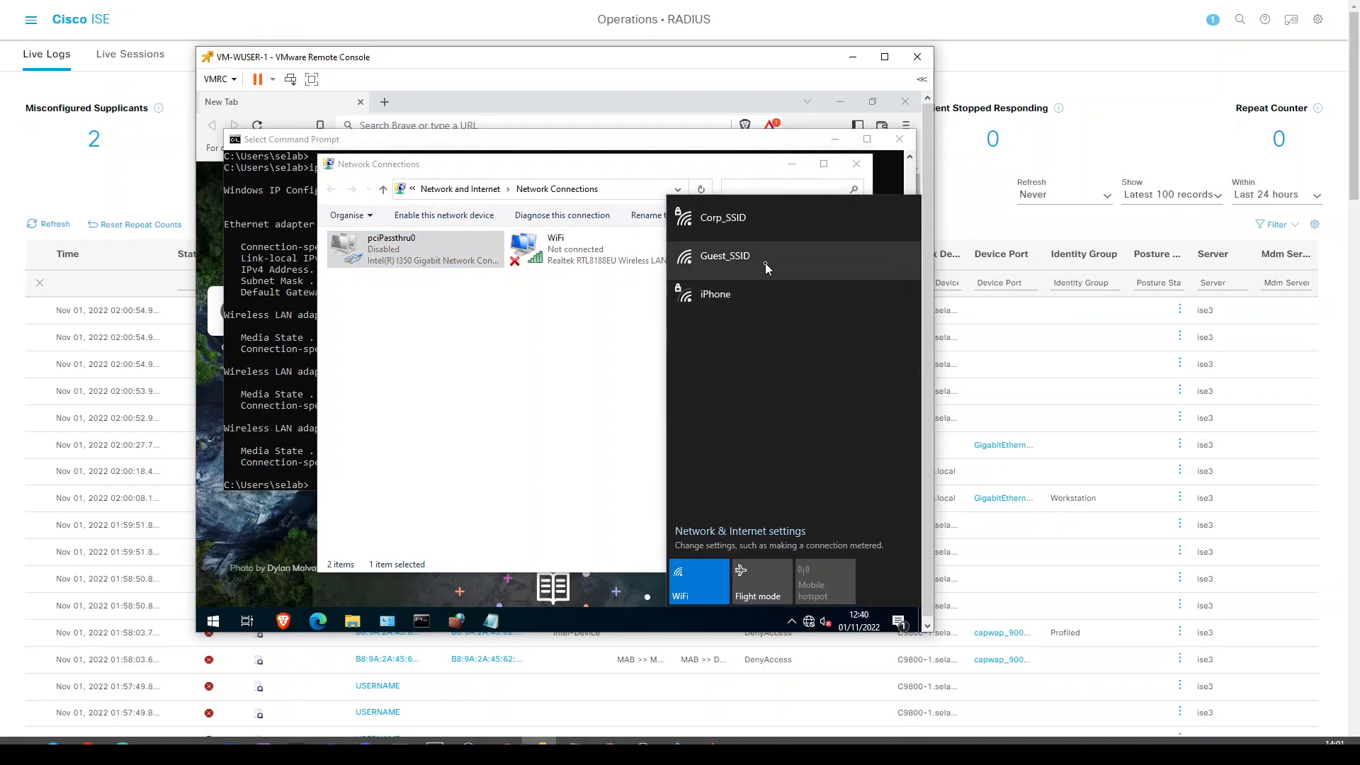
left_click(765, 262)
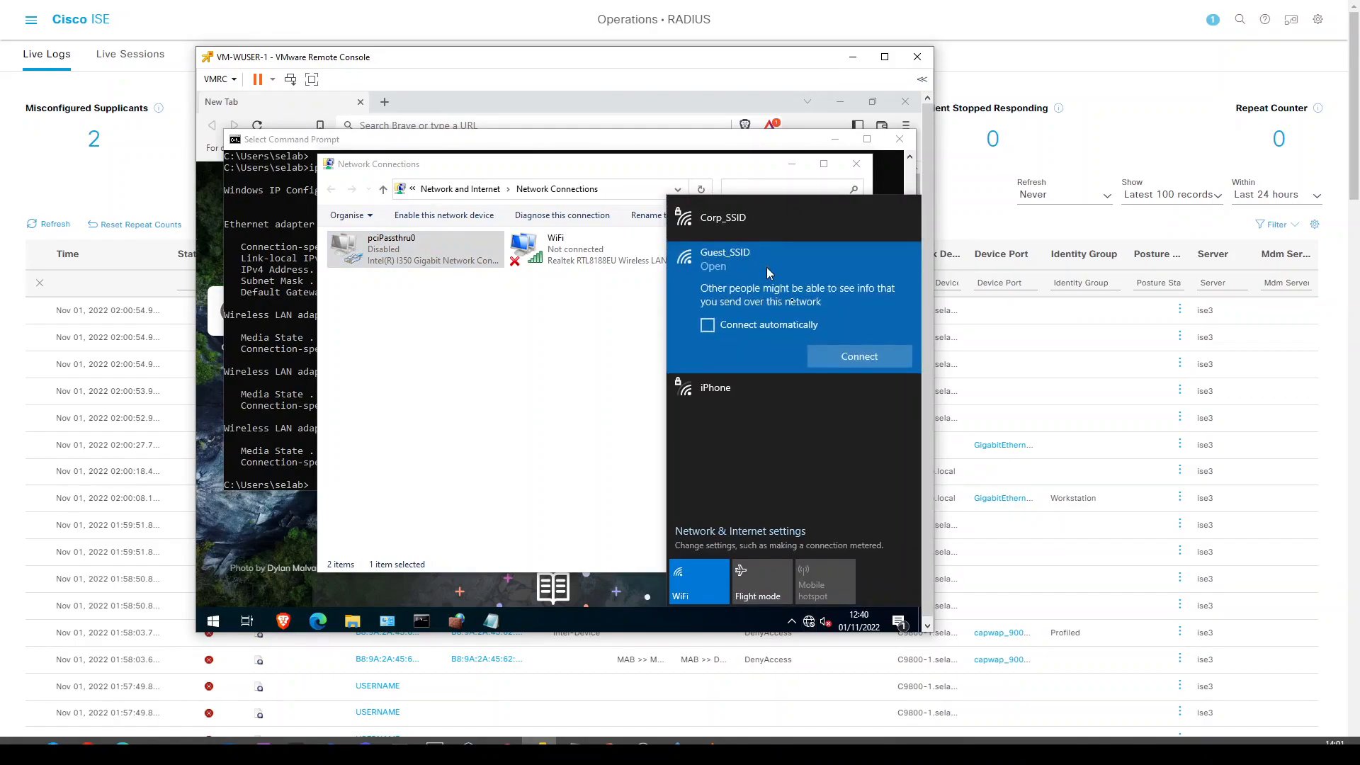
left_click(847, 359)
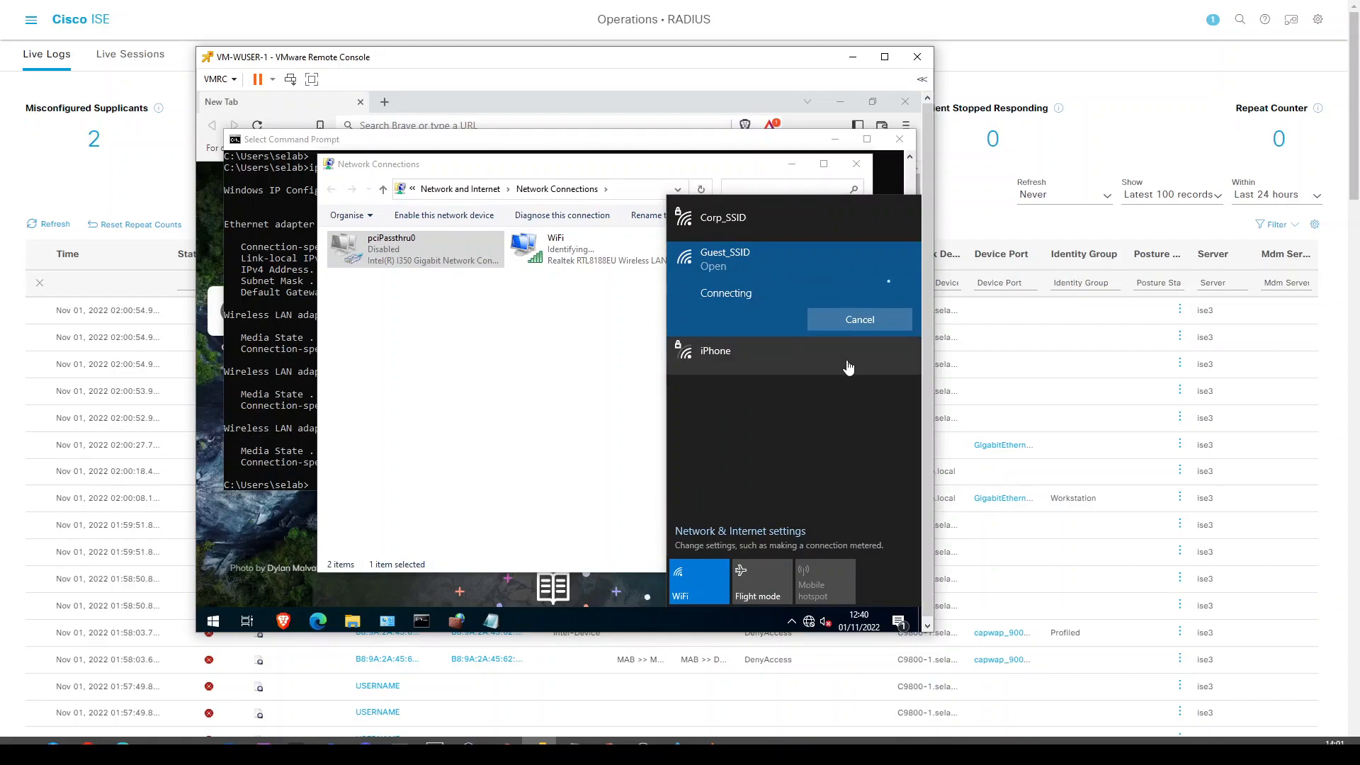
left_click_drag(589, 69, 940, 97)
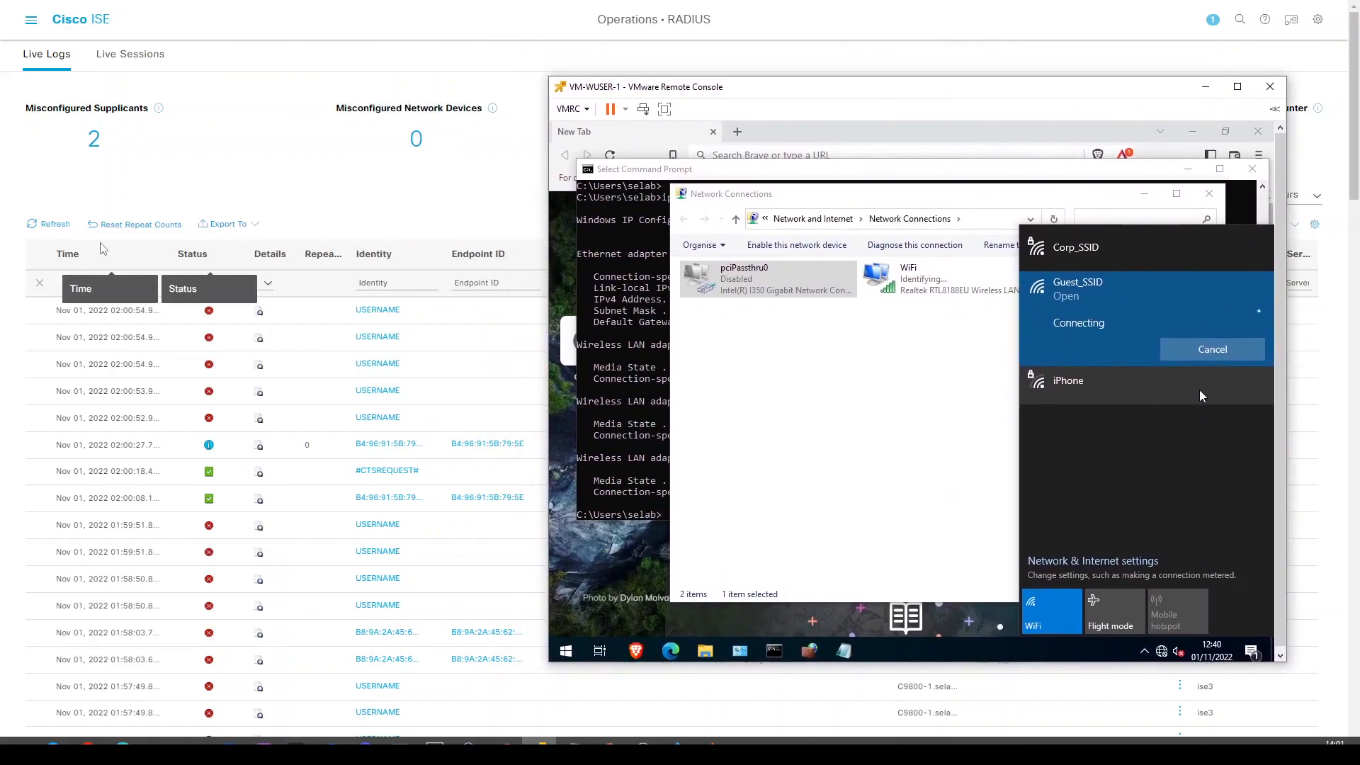
left_click(57, 227)
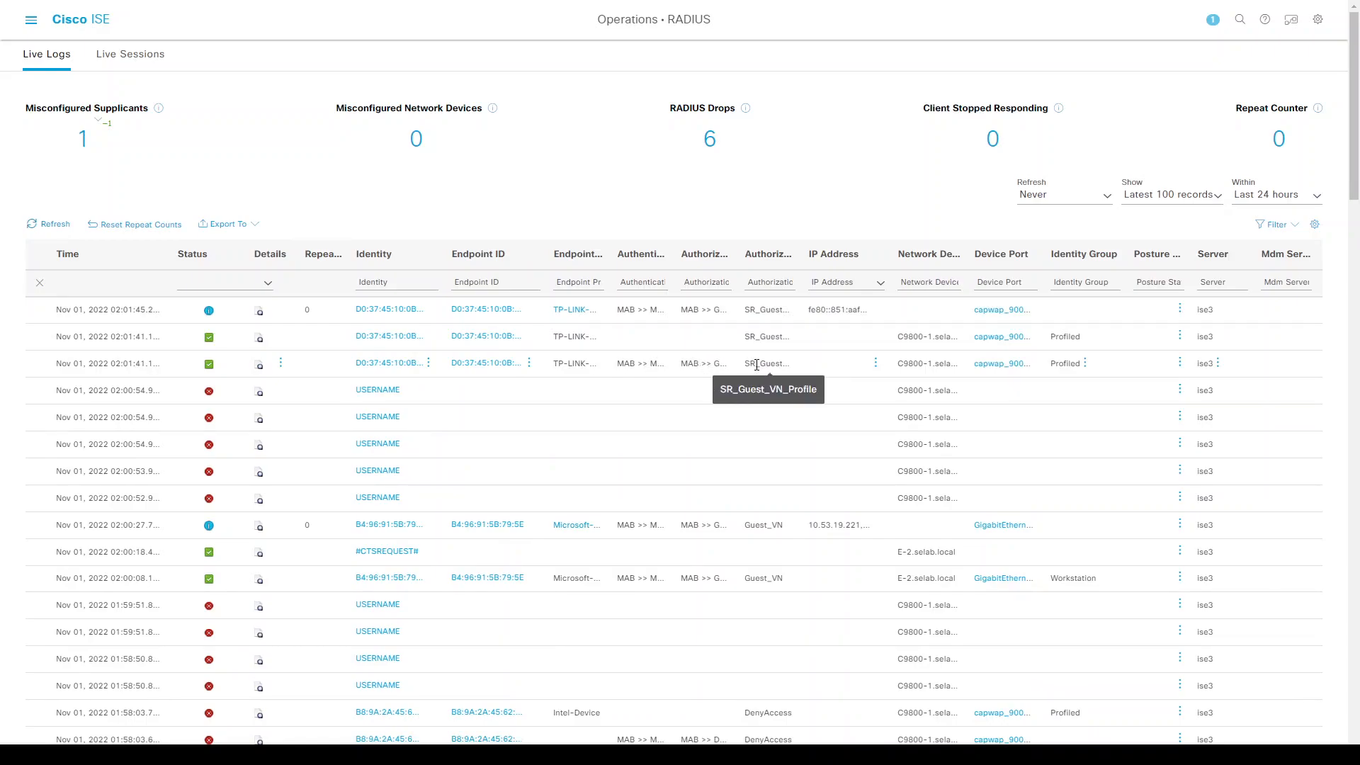
- Return to the VM-WUSER-1 console, cancel the Guest_SSID connection attempt and forget that network
key("alt+Tab")
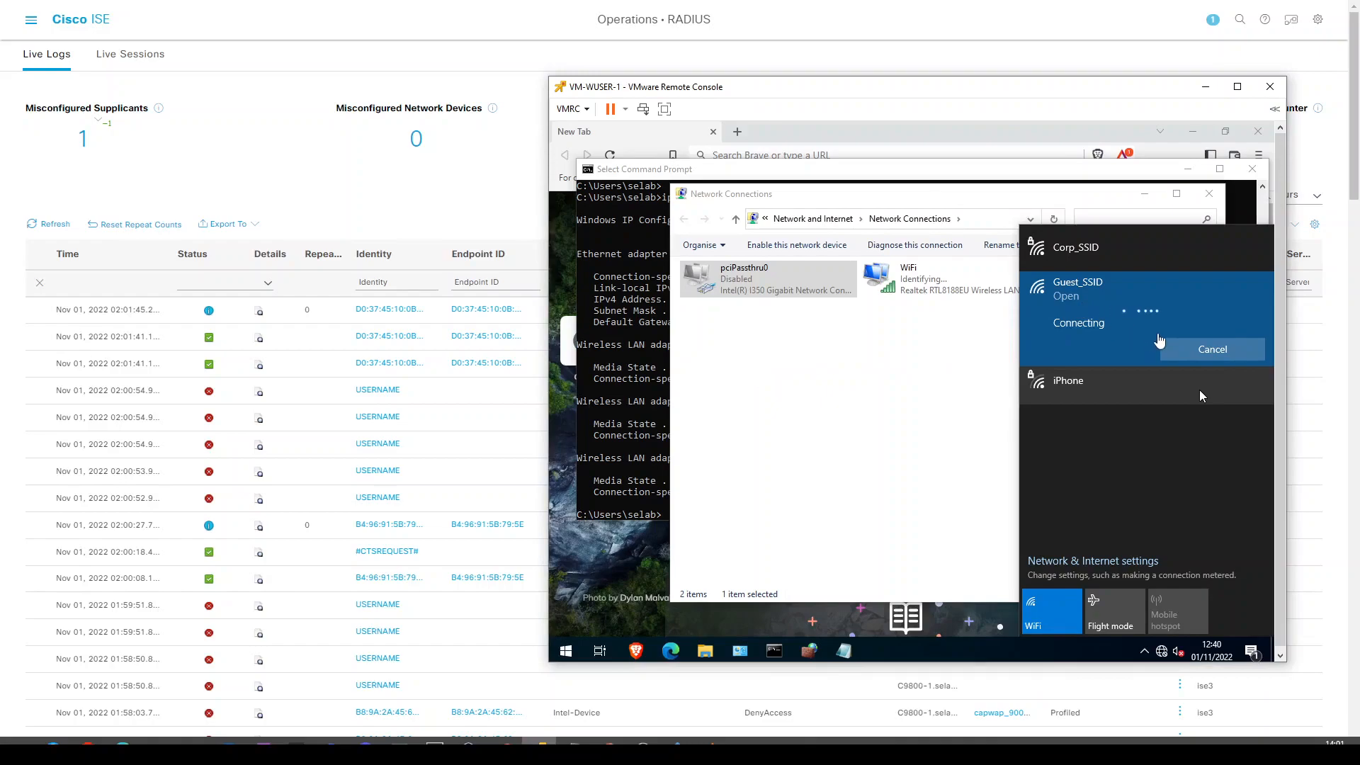
left_click(1192, 346)
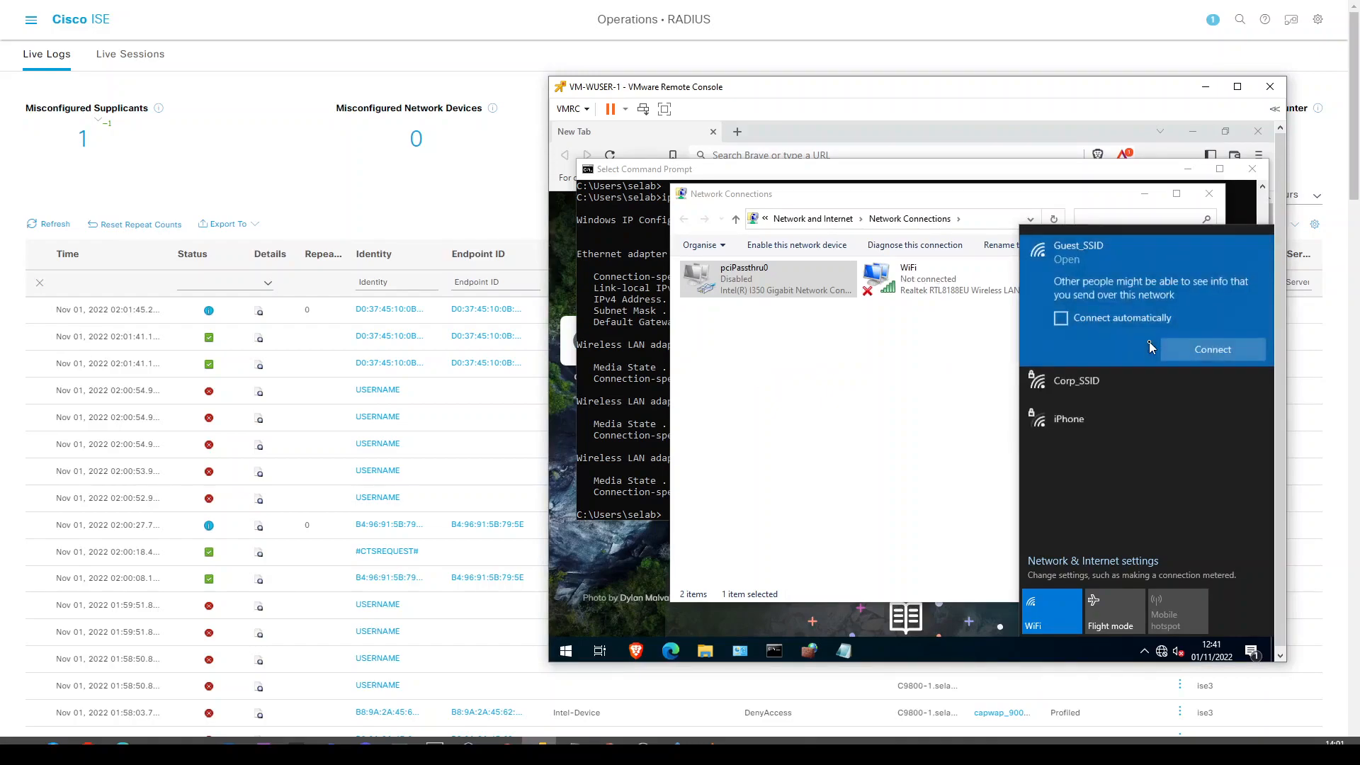
right_click(1125, 292)
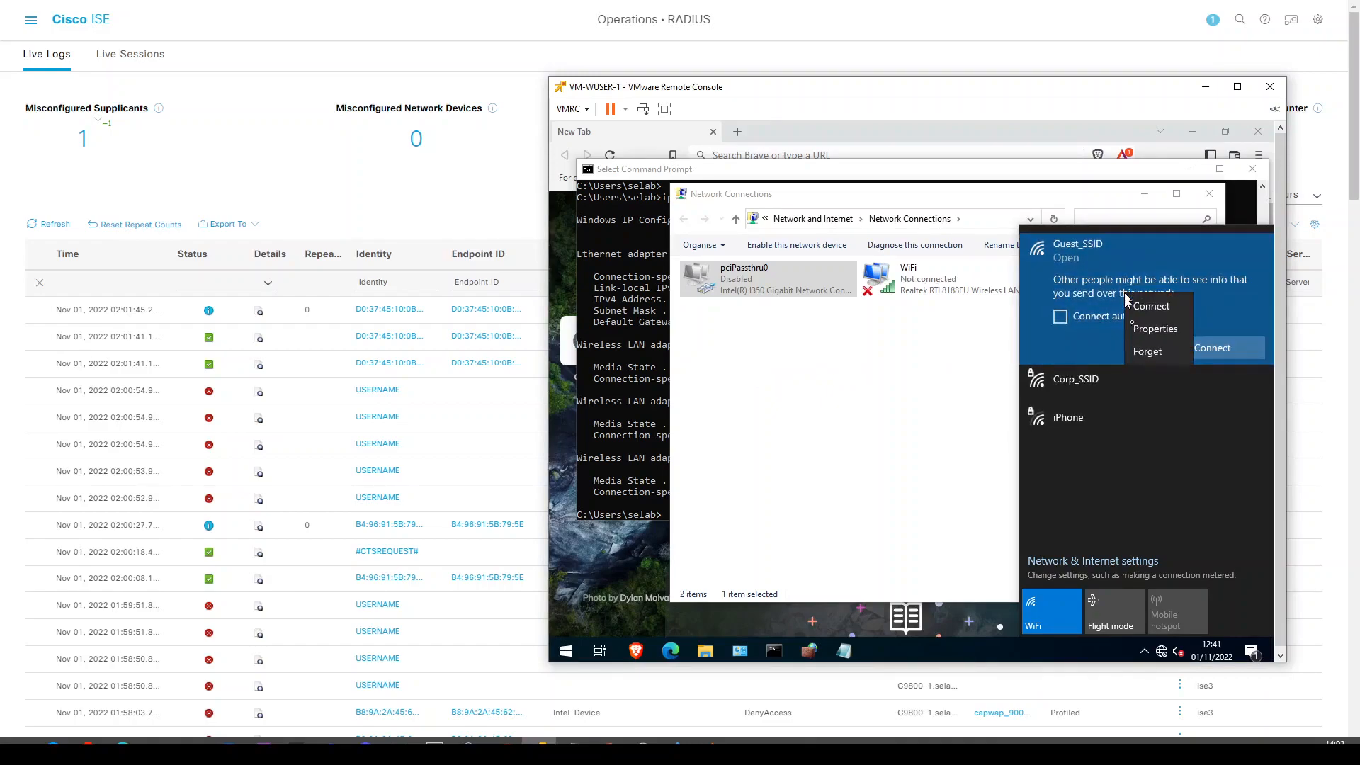
left_click(1147, 354)
- Switch back to Cisco ISE, go to the Guest Access portals and components, and open the SR_Guest_VN guest portal
left_click(250, 172)
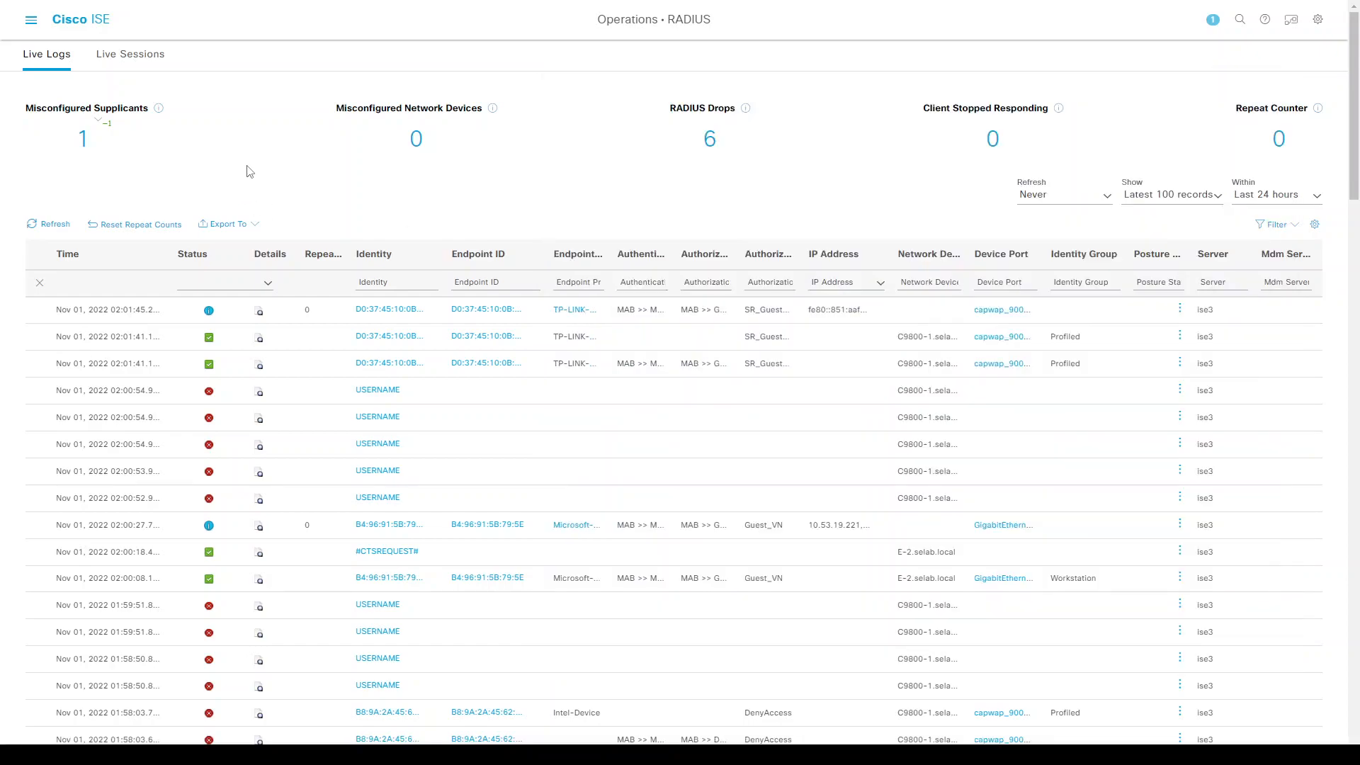
key("ctrl+slash")
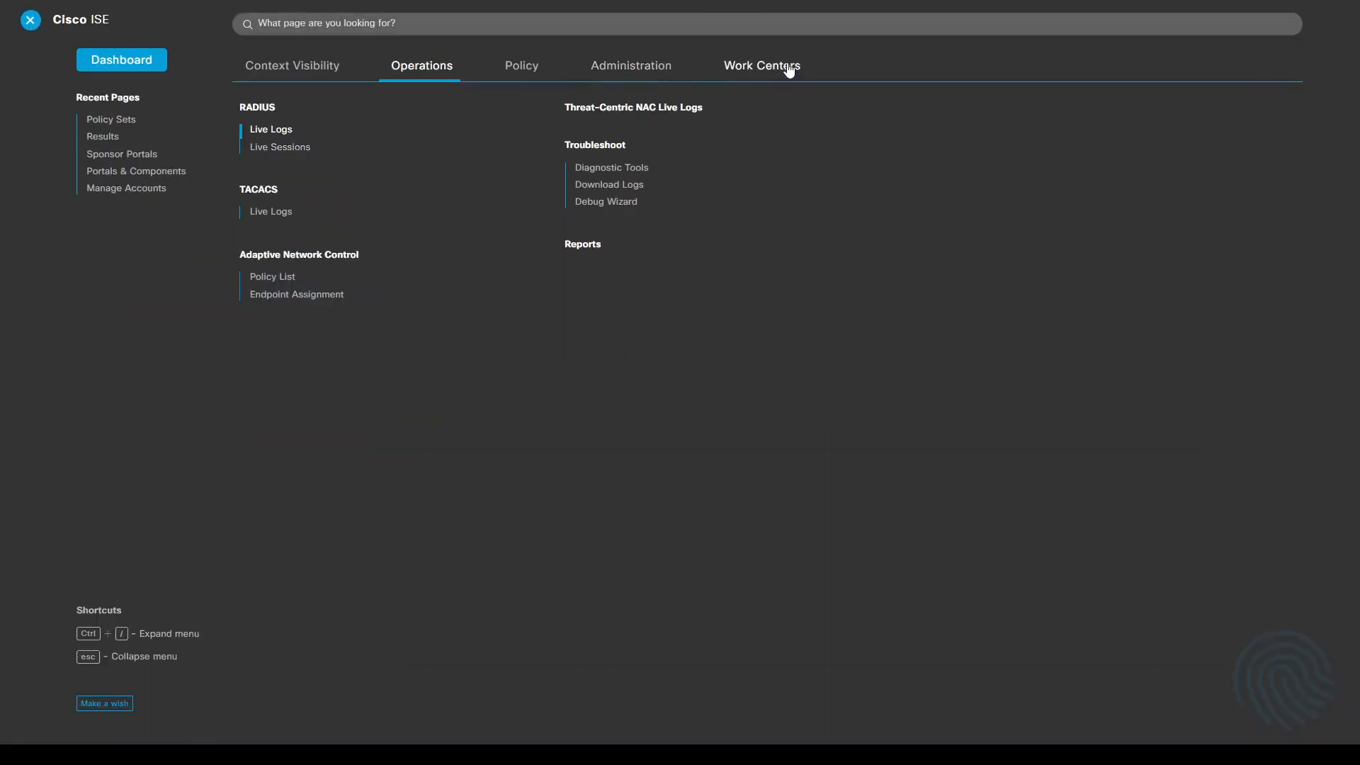
left_click(767, 66)
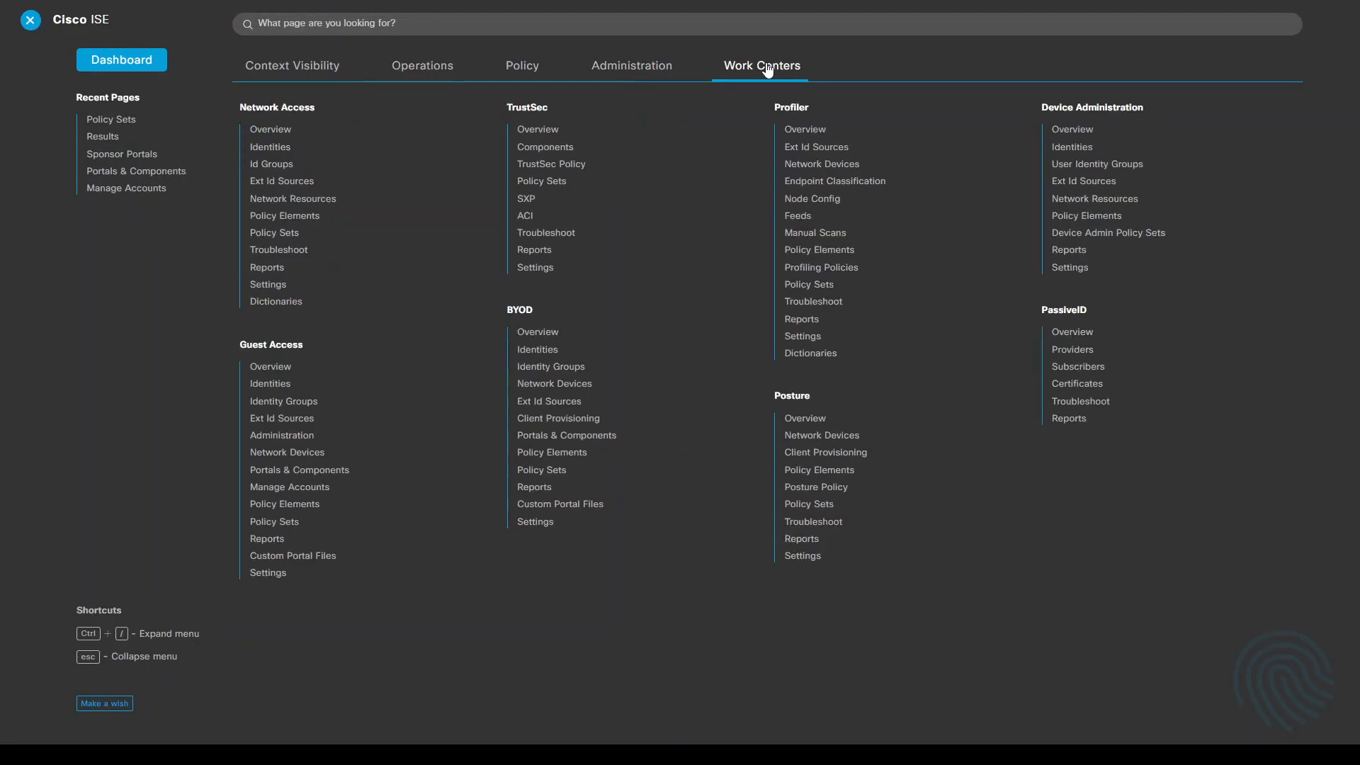
left_click(297, 470)
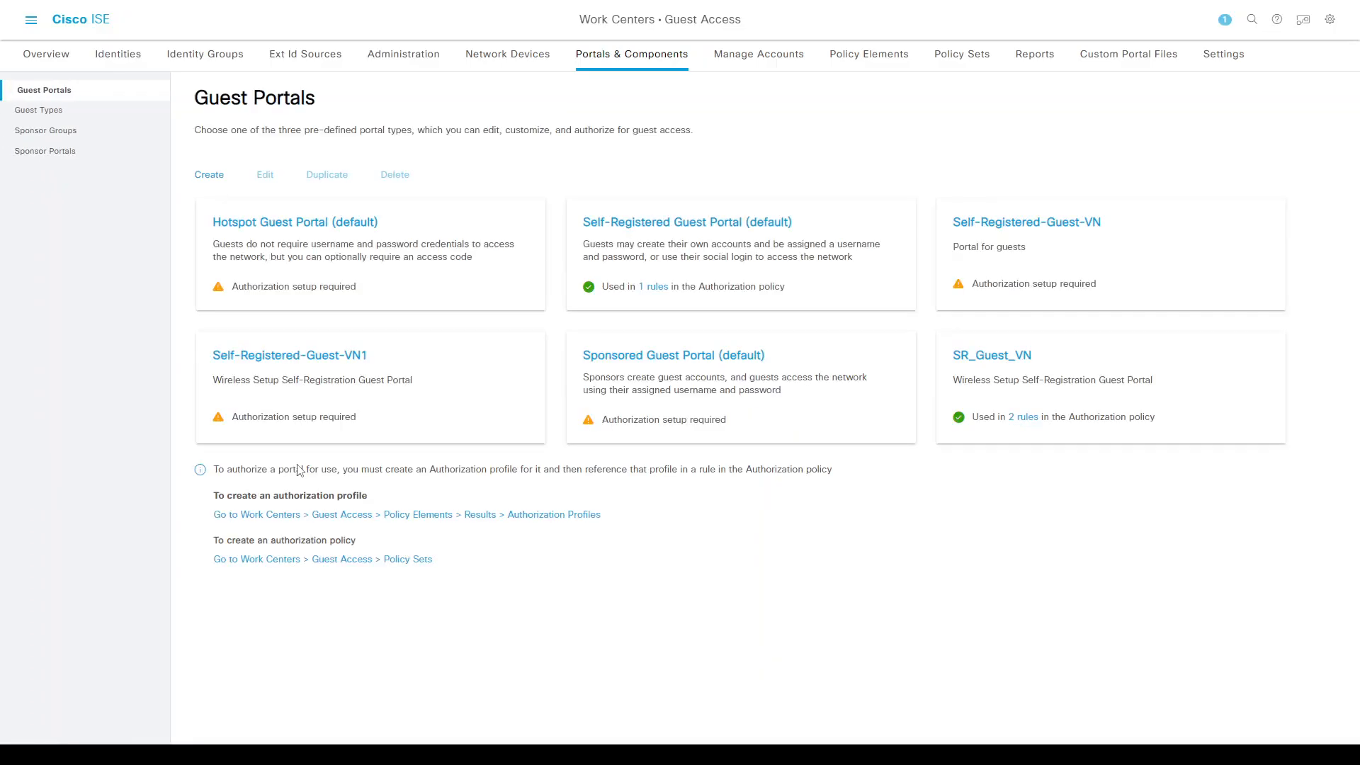
left_click(989, 362)
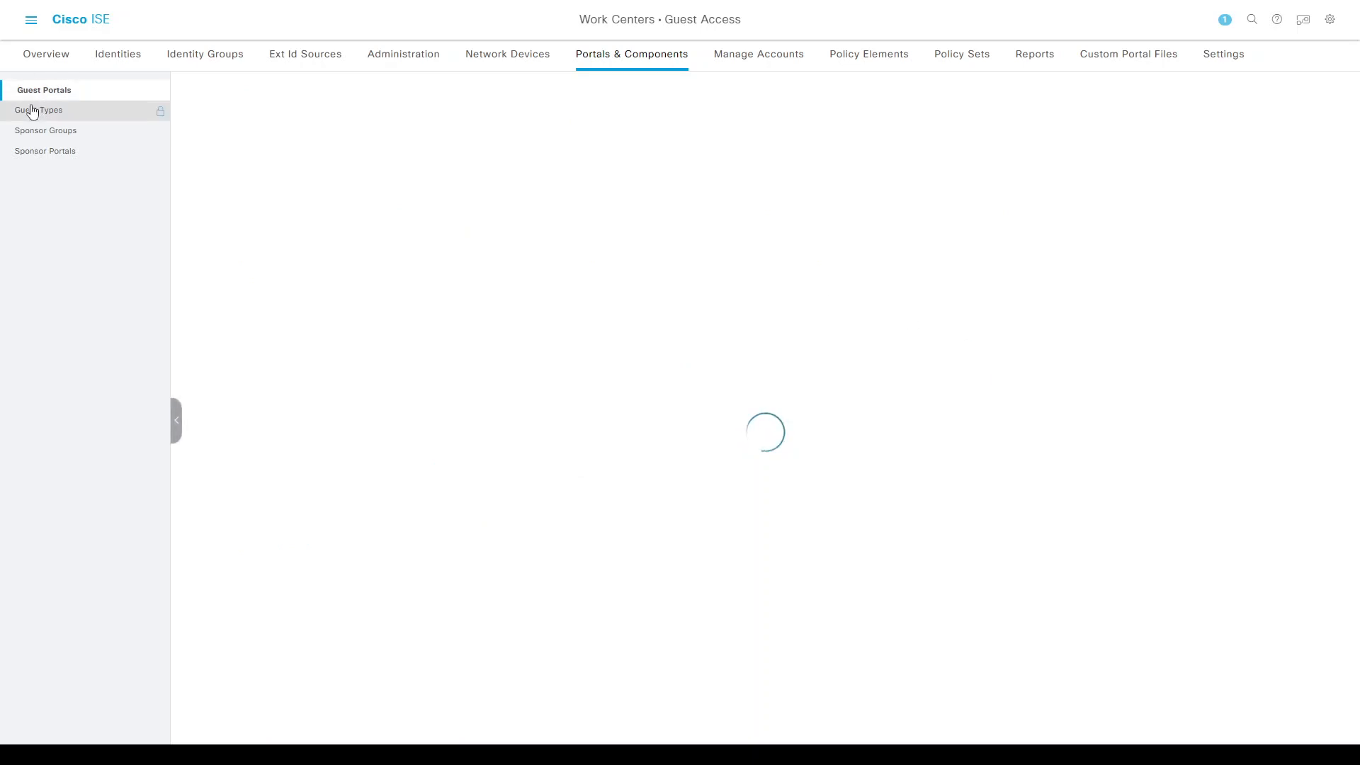
- Review the access time, login and expiration notification settings of the Daily-Guest-VN guest type and return to the Guest Portals list
left_click(65, 117)
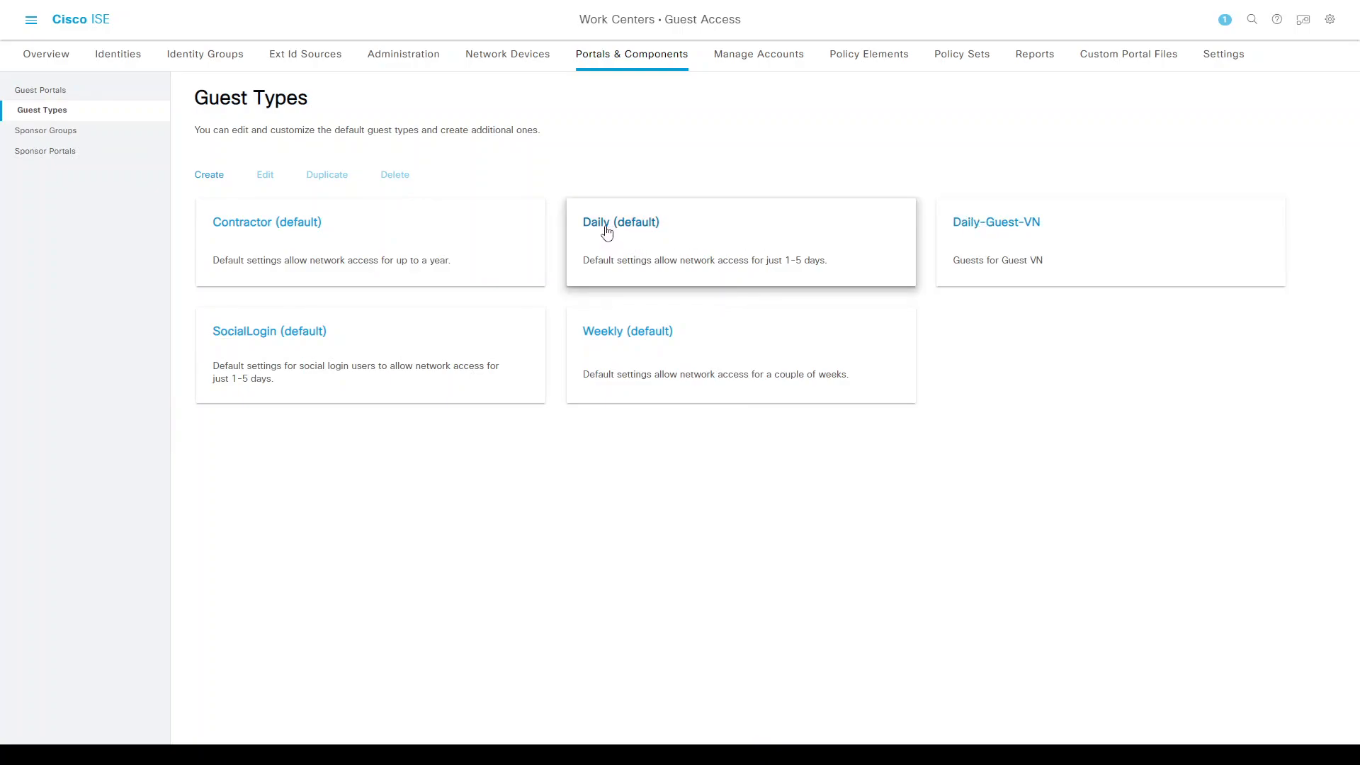
left_click(989, 226)
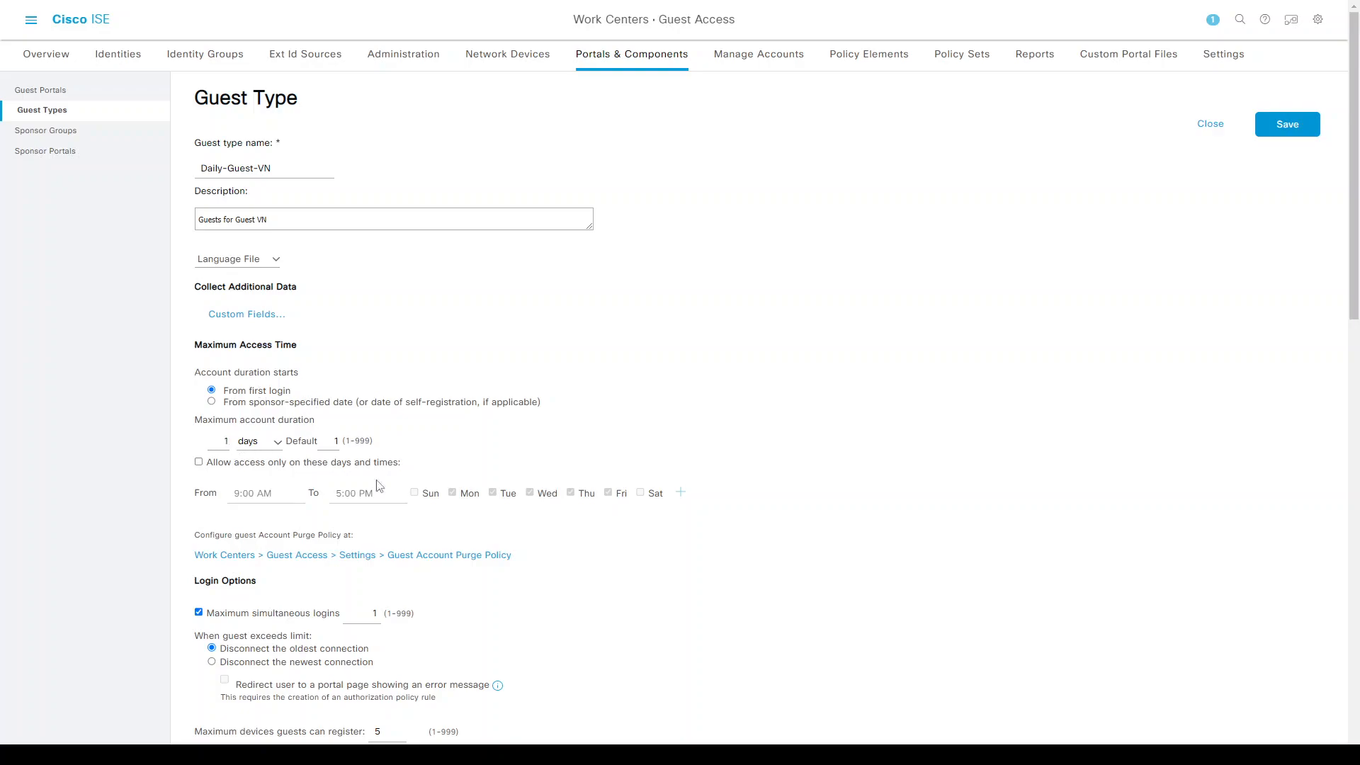
scroll(467, 437, "down", 3)
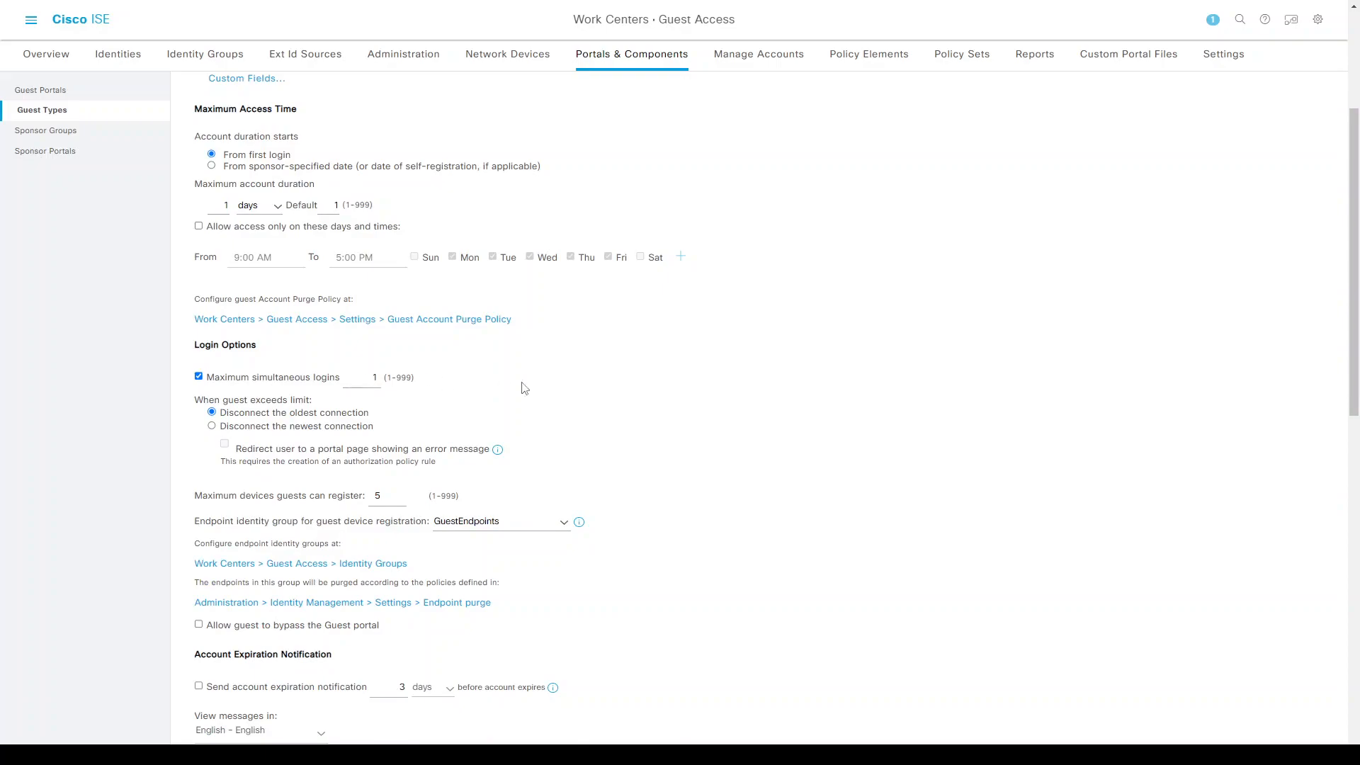
scroll(602, 394, "down", 6)
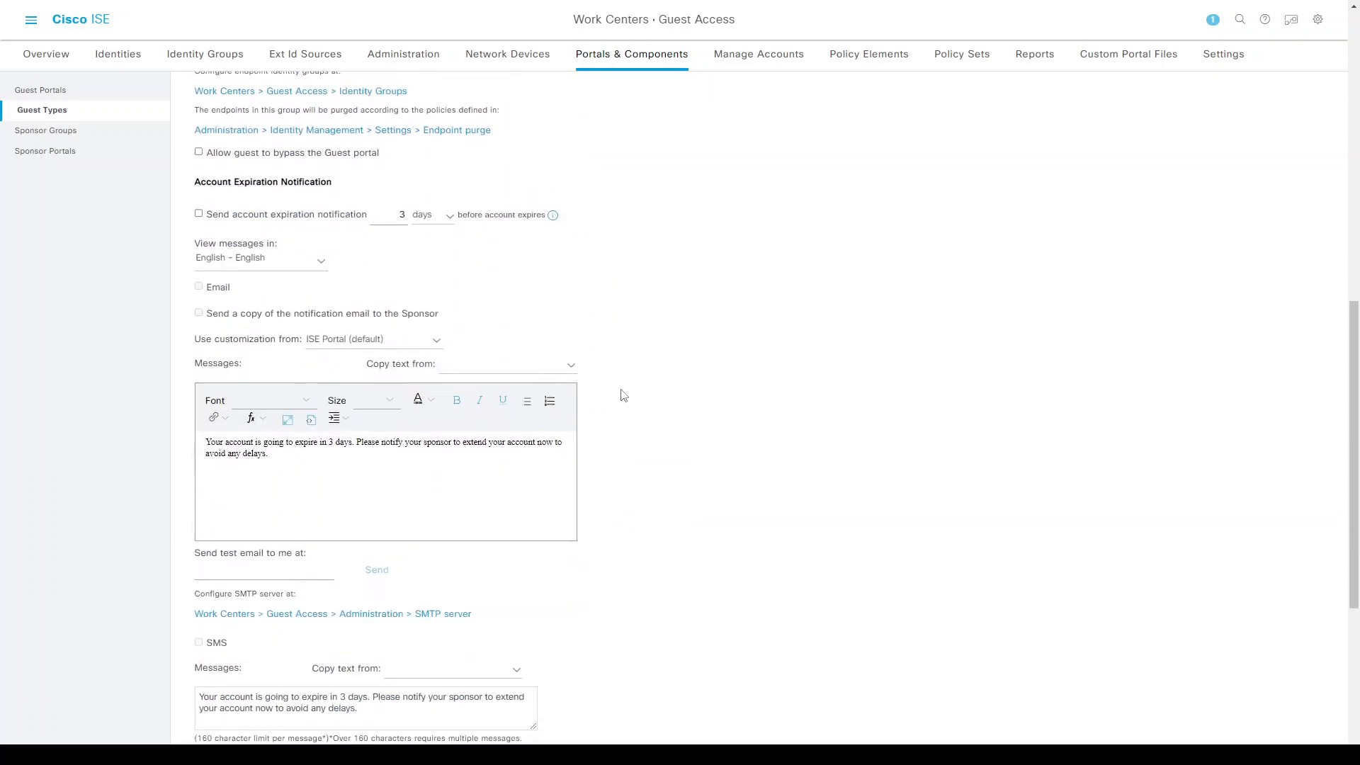
scroll(623, 394, "up", 10)
left_click(61, 93)
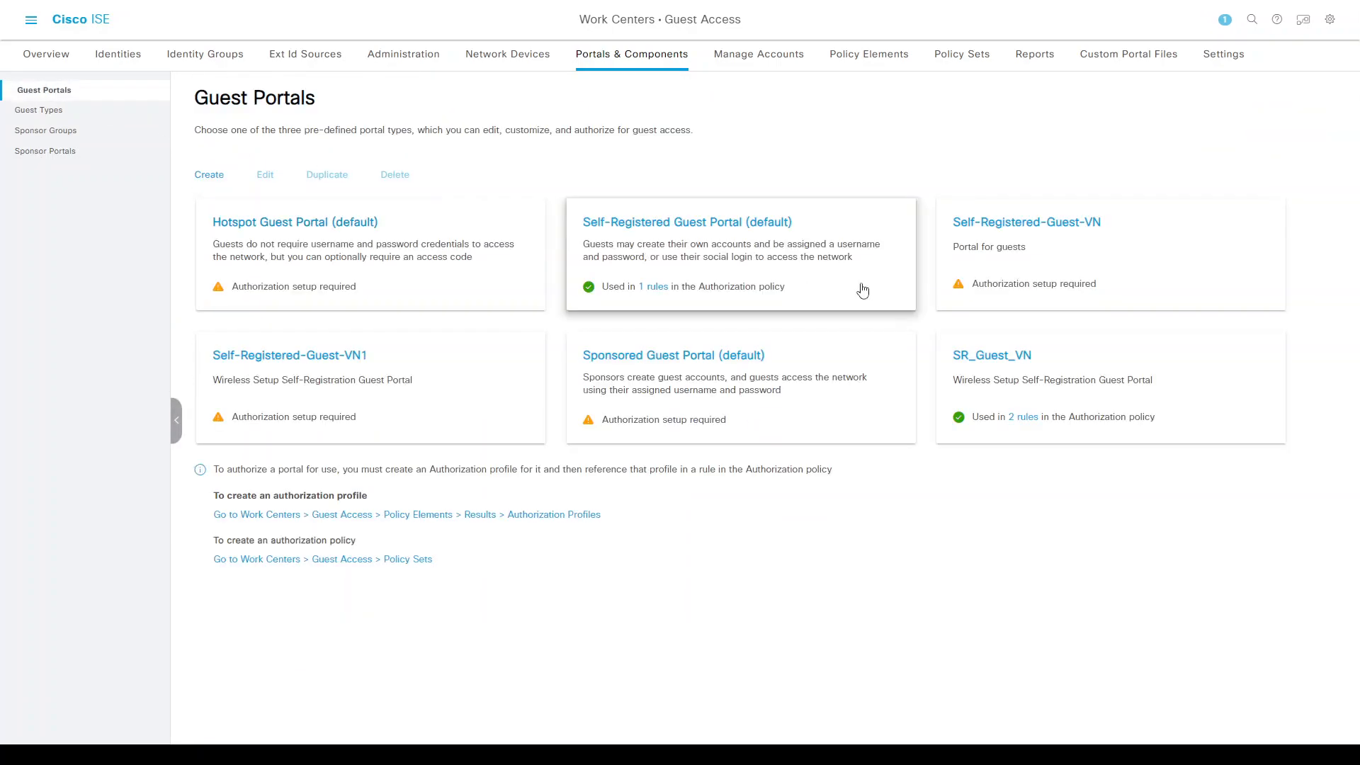
- Open the SR_Guest_VN guest portal and review its Portal Settings, including the authentication method choices and the employee login option inheritance
left_click(990, 358)
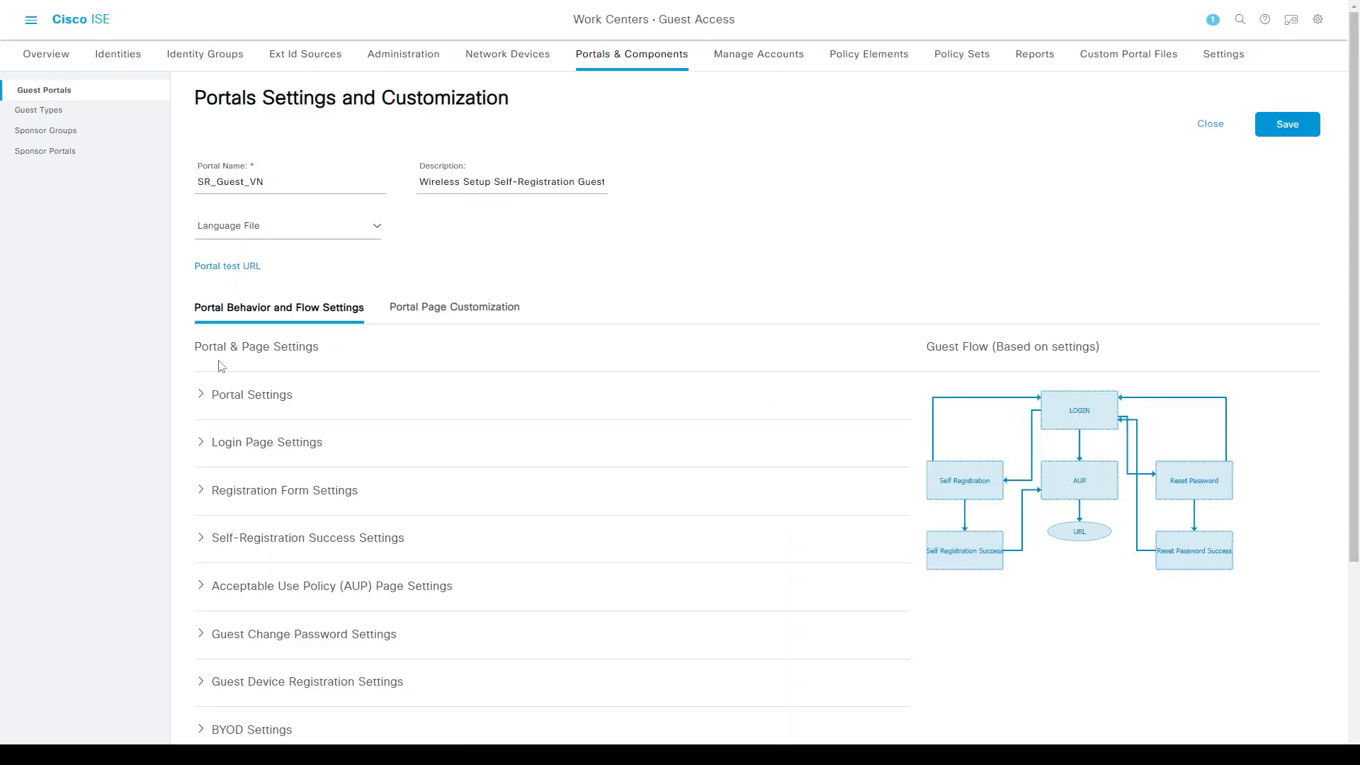
left_click(212, 402)
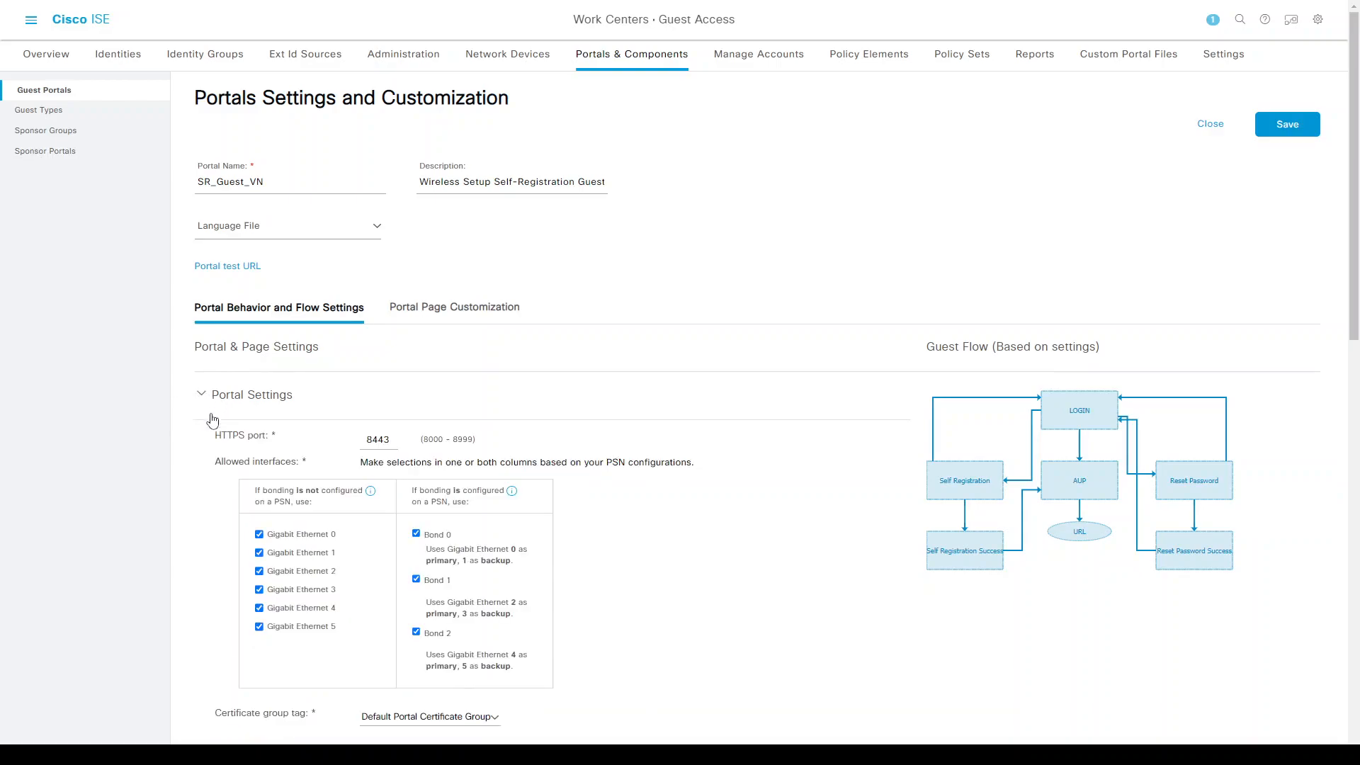
scroll(212, 418, "down", 3)
scroll(251, 400, "down", 4)
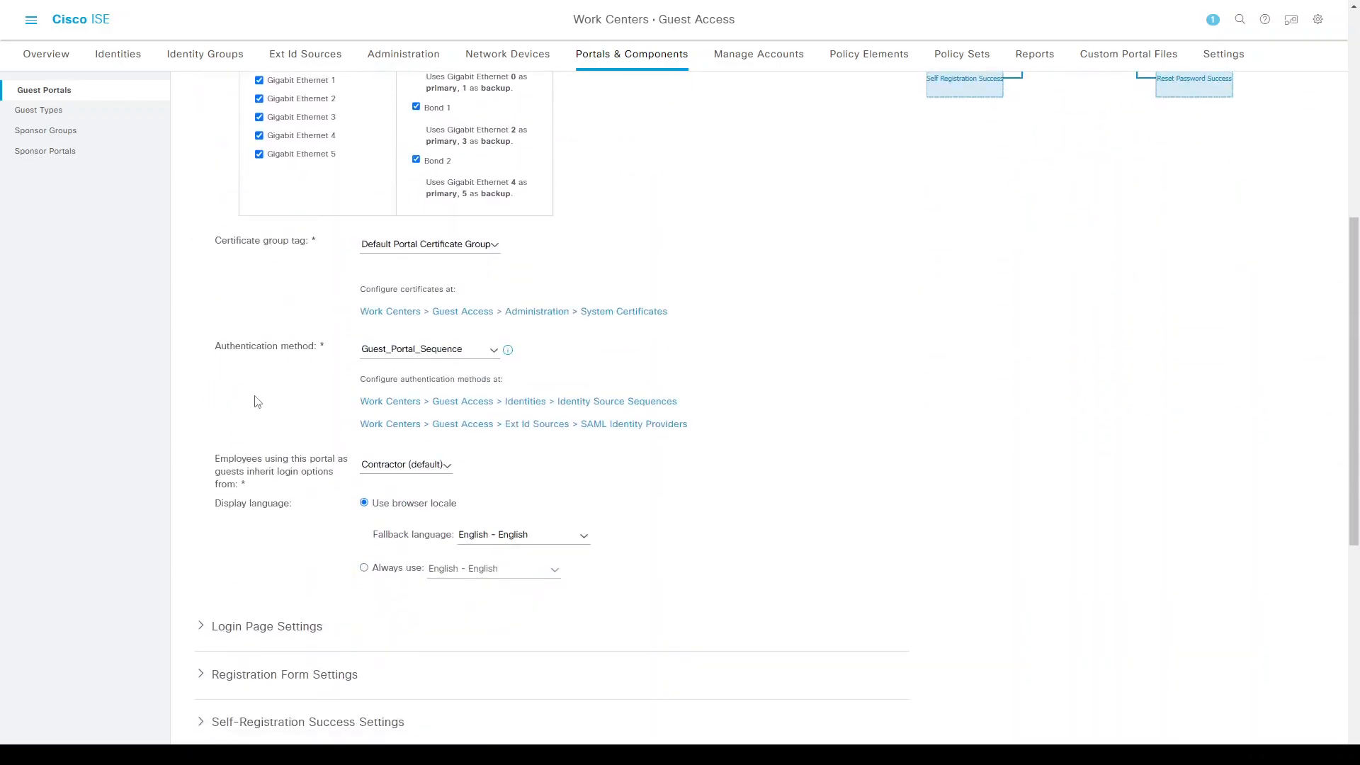
left_click(395, 354)
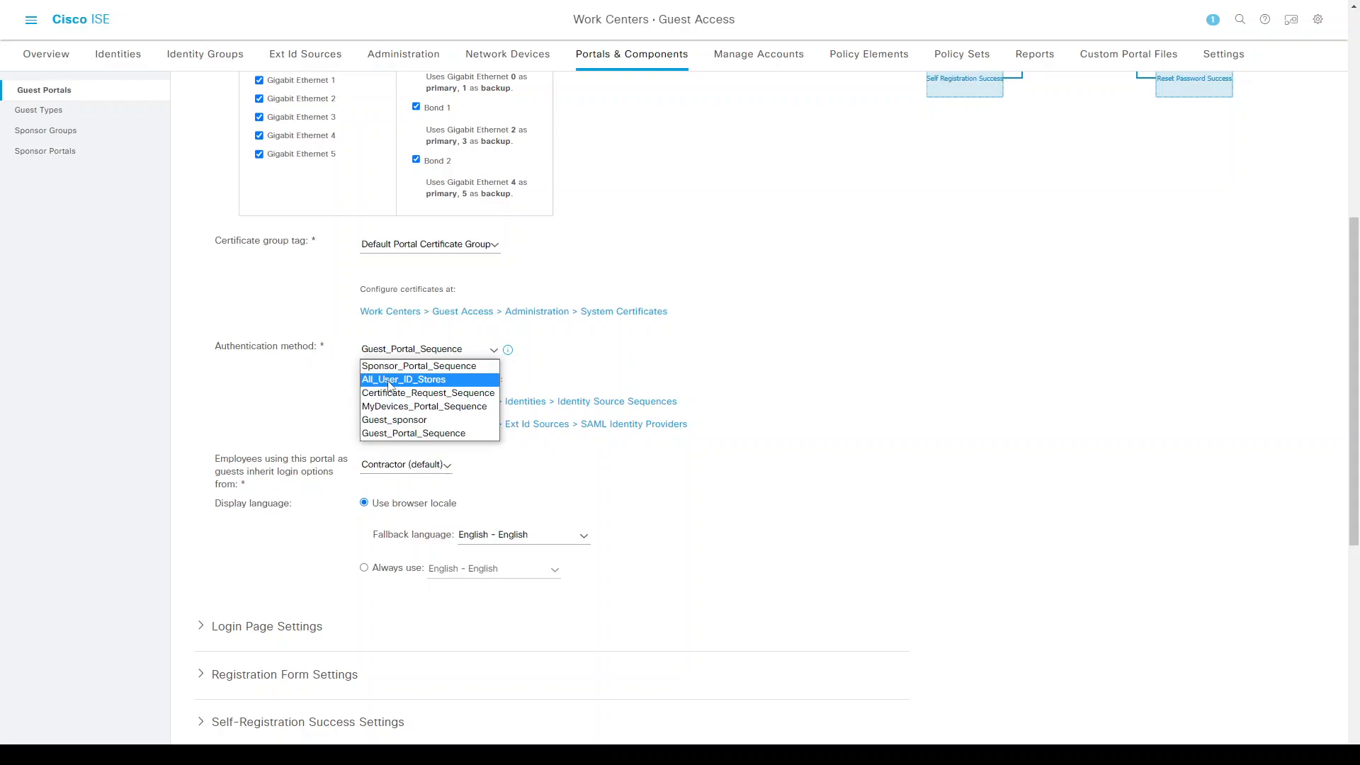
left_click(310, 424)
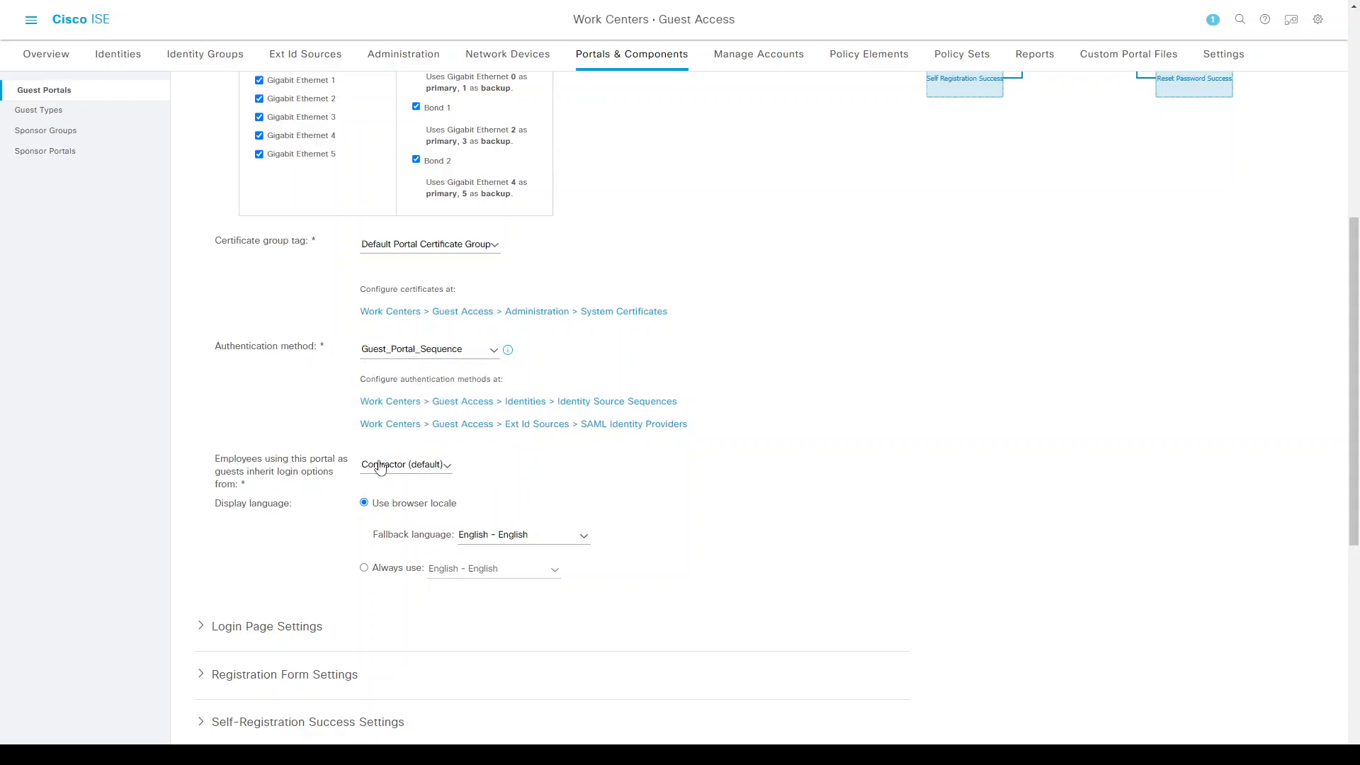
left_click_drag(257, 454, 307, 461)
scroll(251, 486, "down", 3)
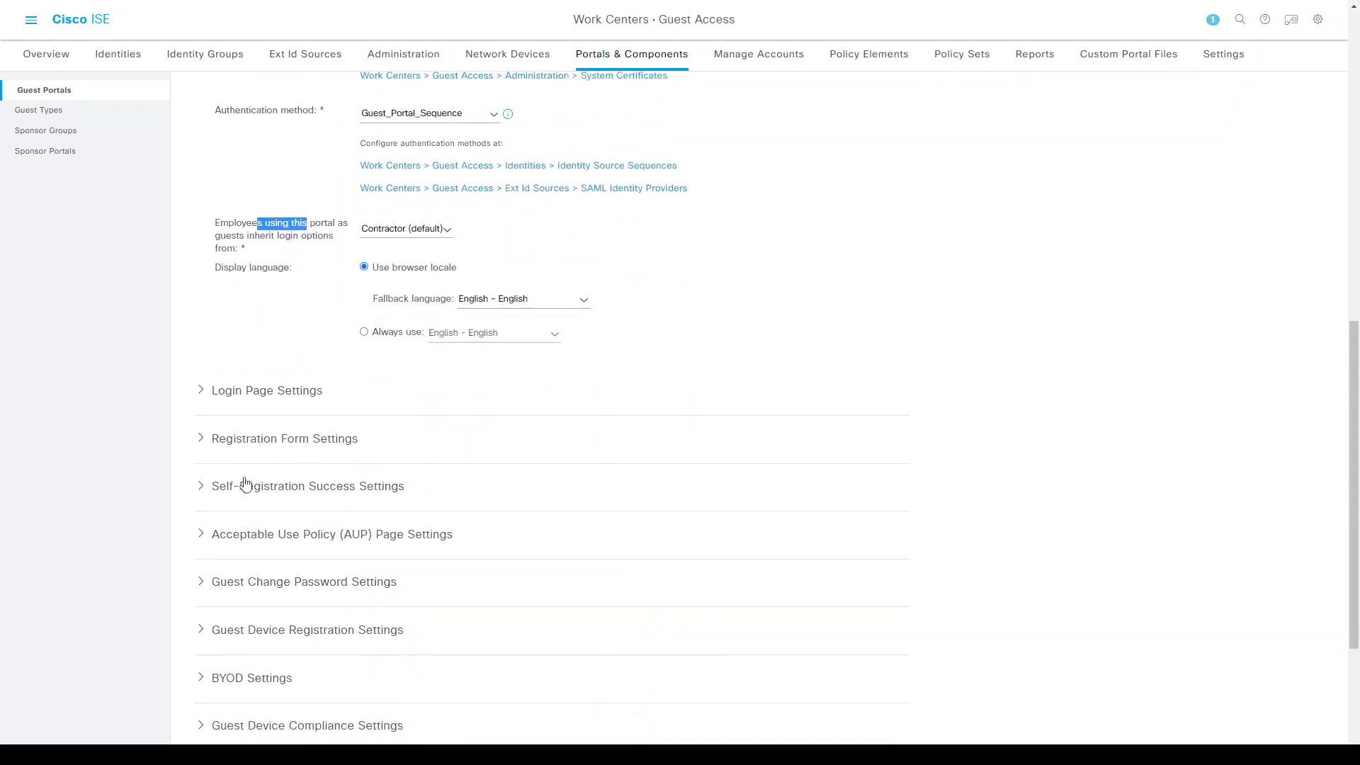
- In the portal's Login Page Settings, allow guests to change their password after login
left_click(200, 391)
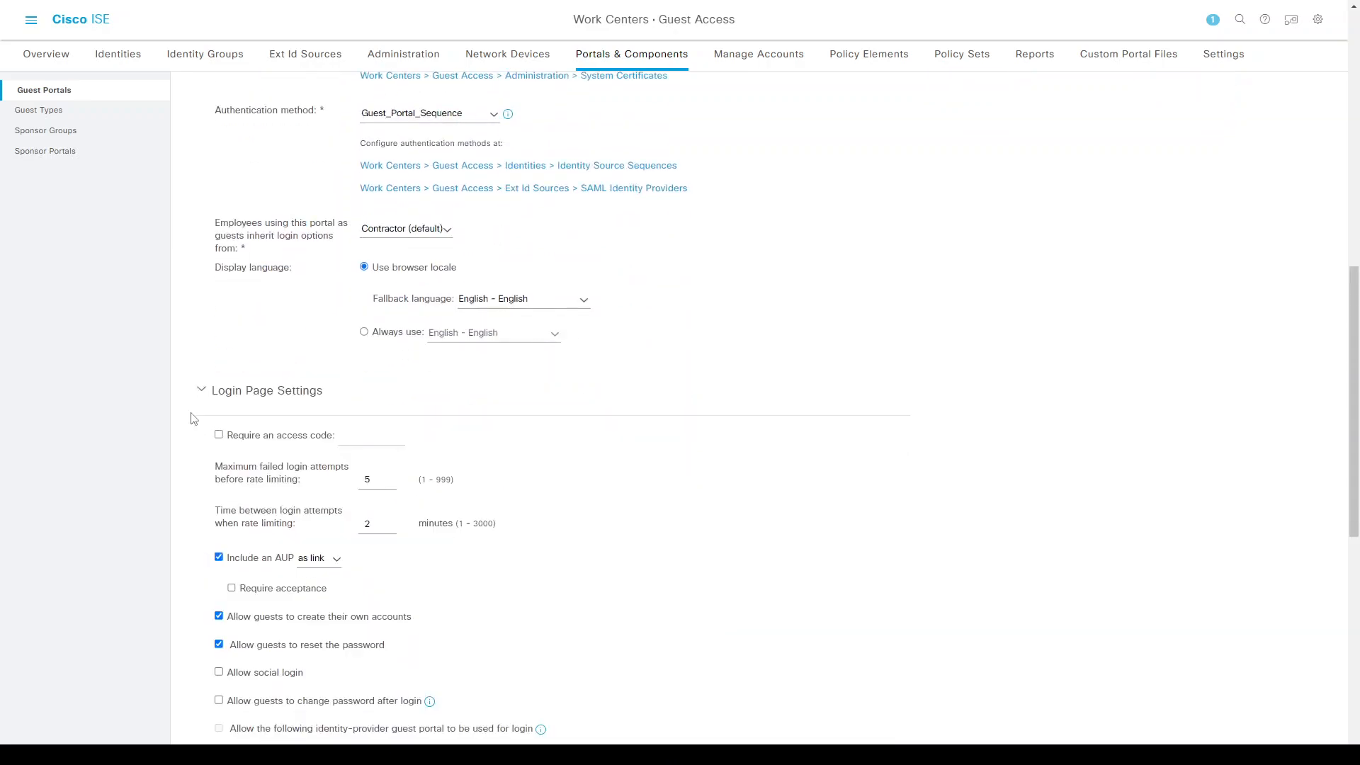
scroll(192, 418, "down", 3)
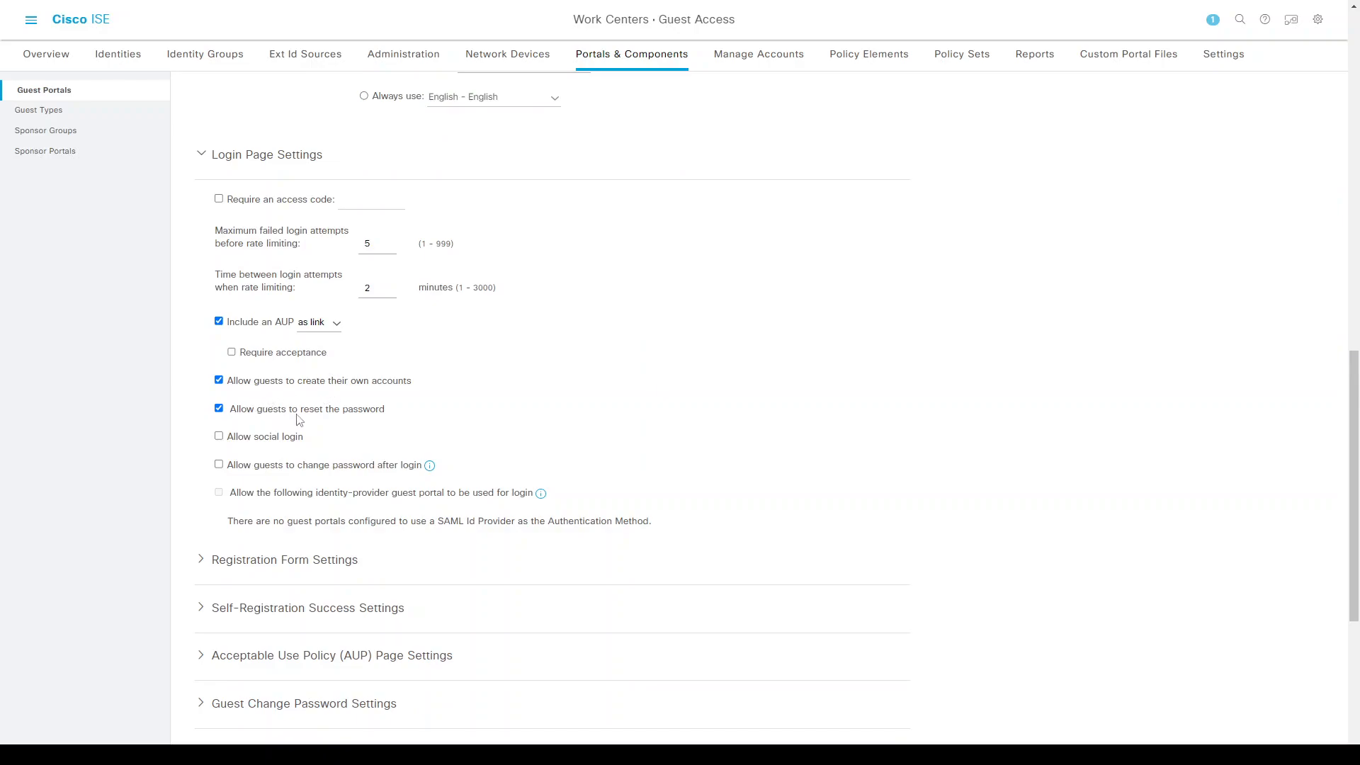
left_click(218, 472)
left_click_drag(253, 466, 311, 468)
- In the Registration Form Settings, assign self-registering guests to the Daily-Guest-VN guest type
scroll(205, 503, "down", 3)
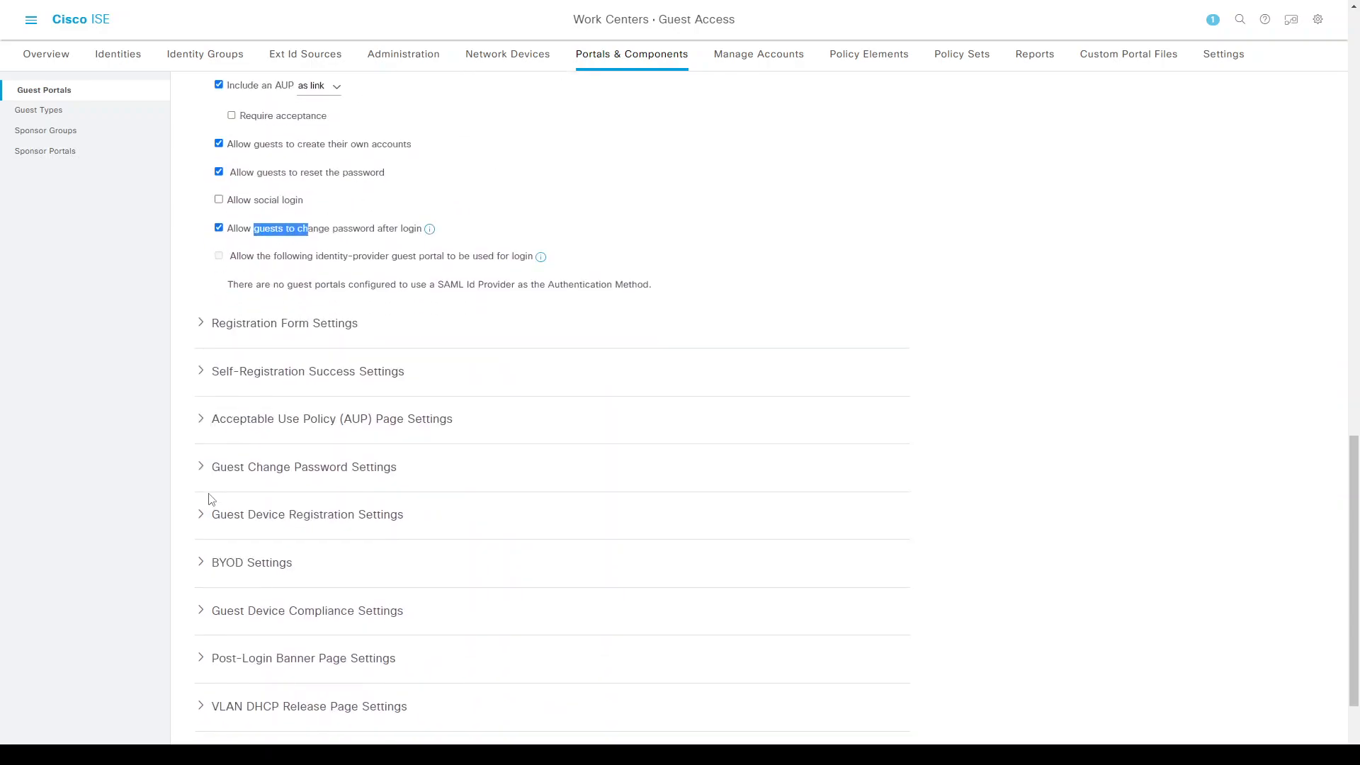
left_click(203, 323)
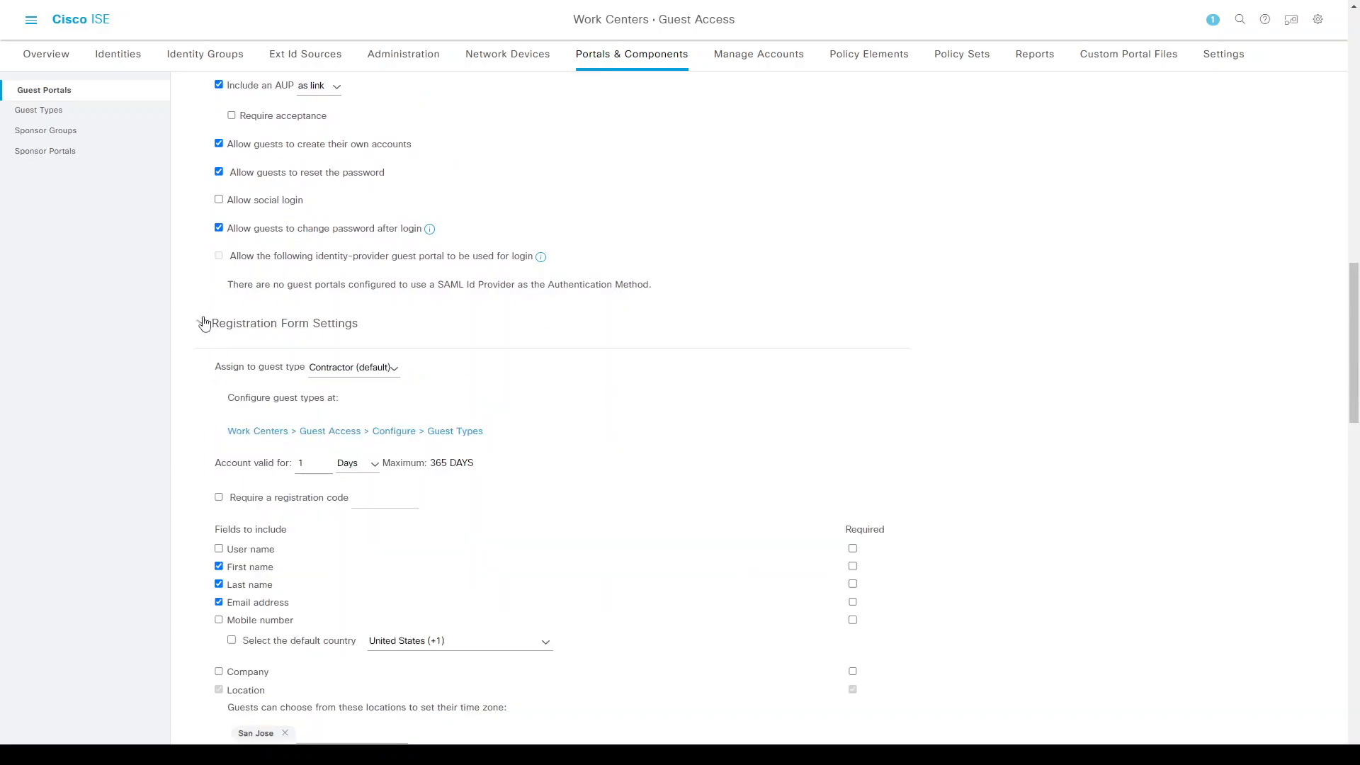
left_click(363, 369)
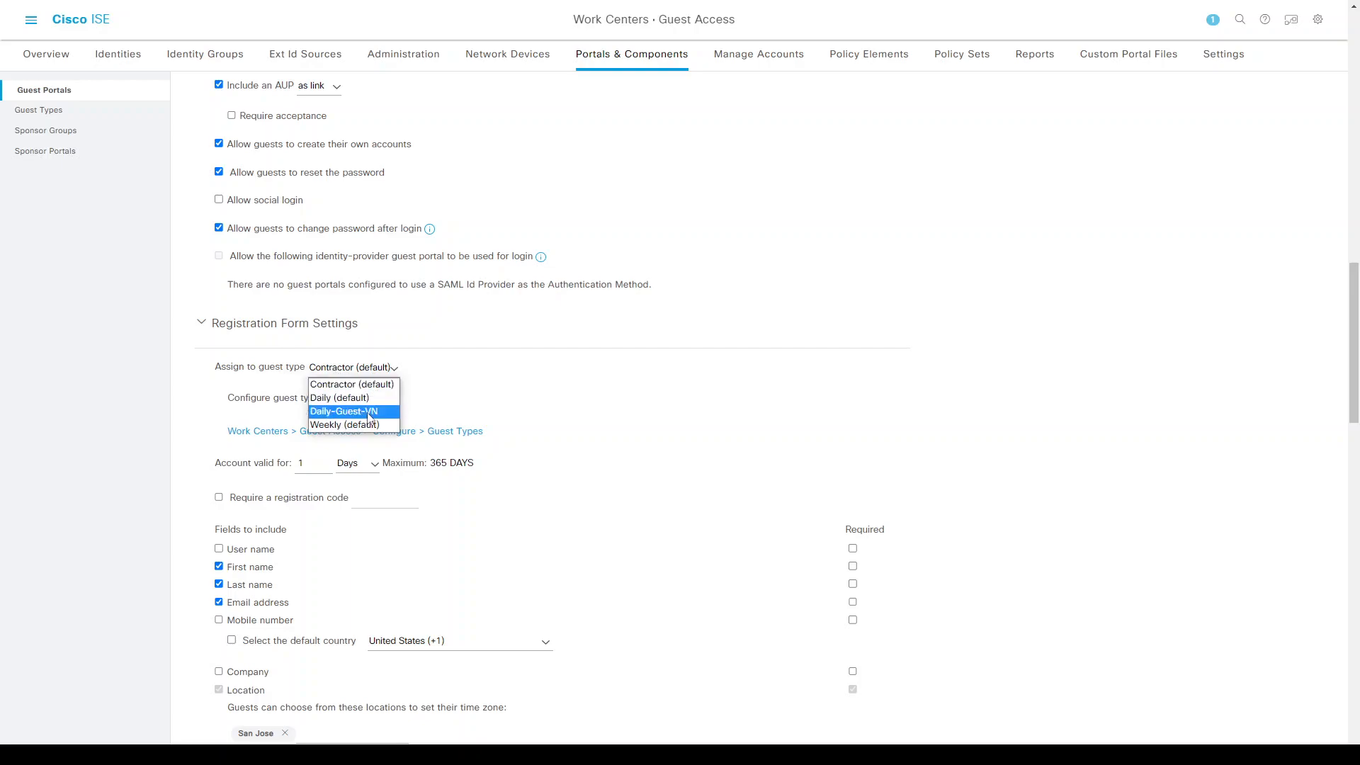
left_click(345, 412)
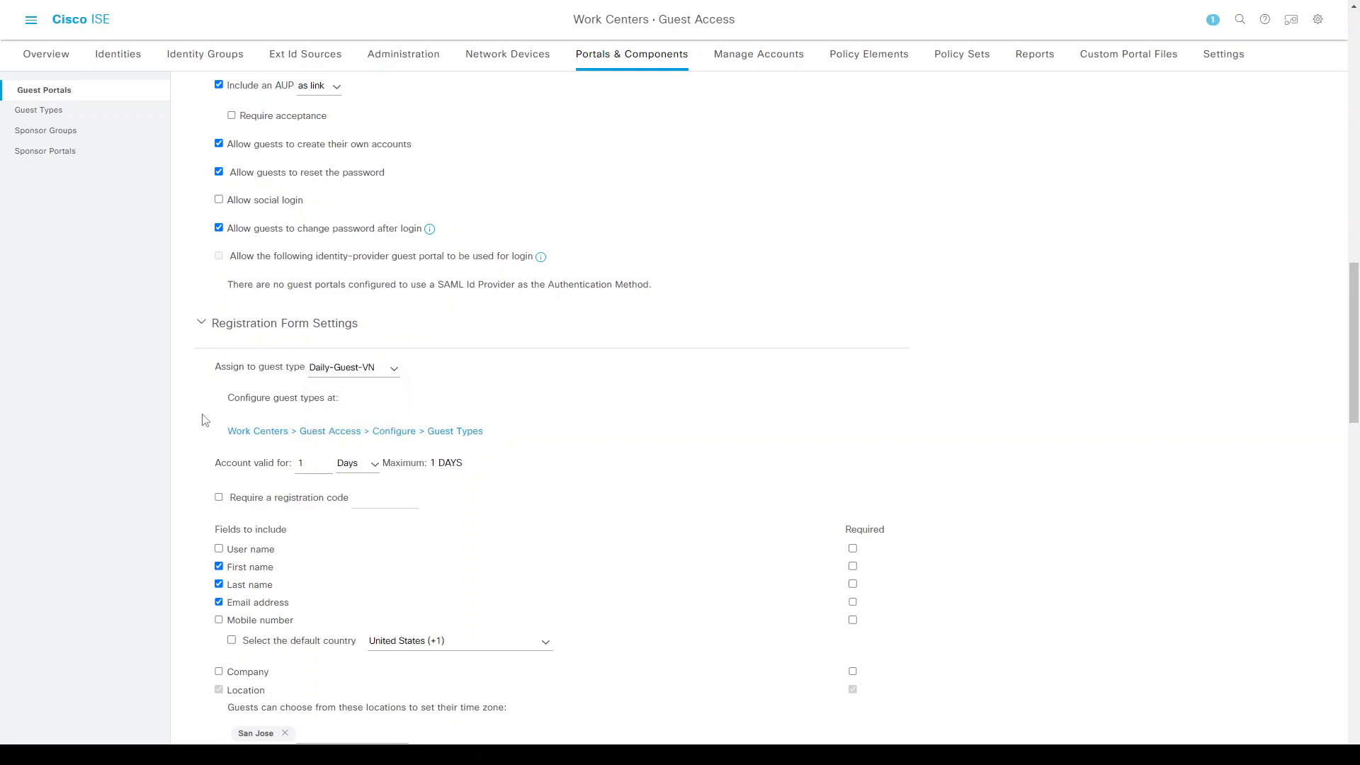
- Review the registration form's included fields, SMS providers, email restrictions and the page guests are directed to after submitting
scroll(204, 420, "down", 3)
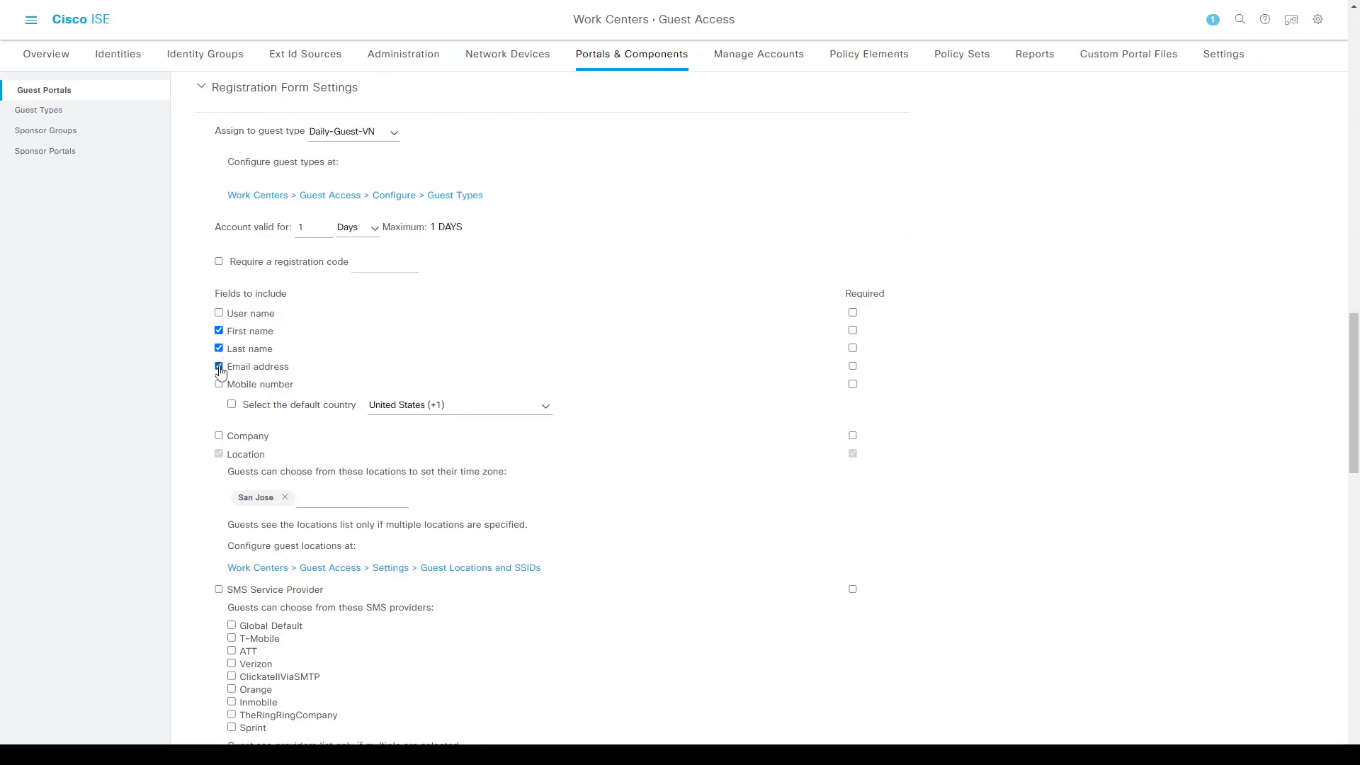
scroll(204, 398, "down", 6)
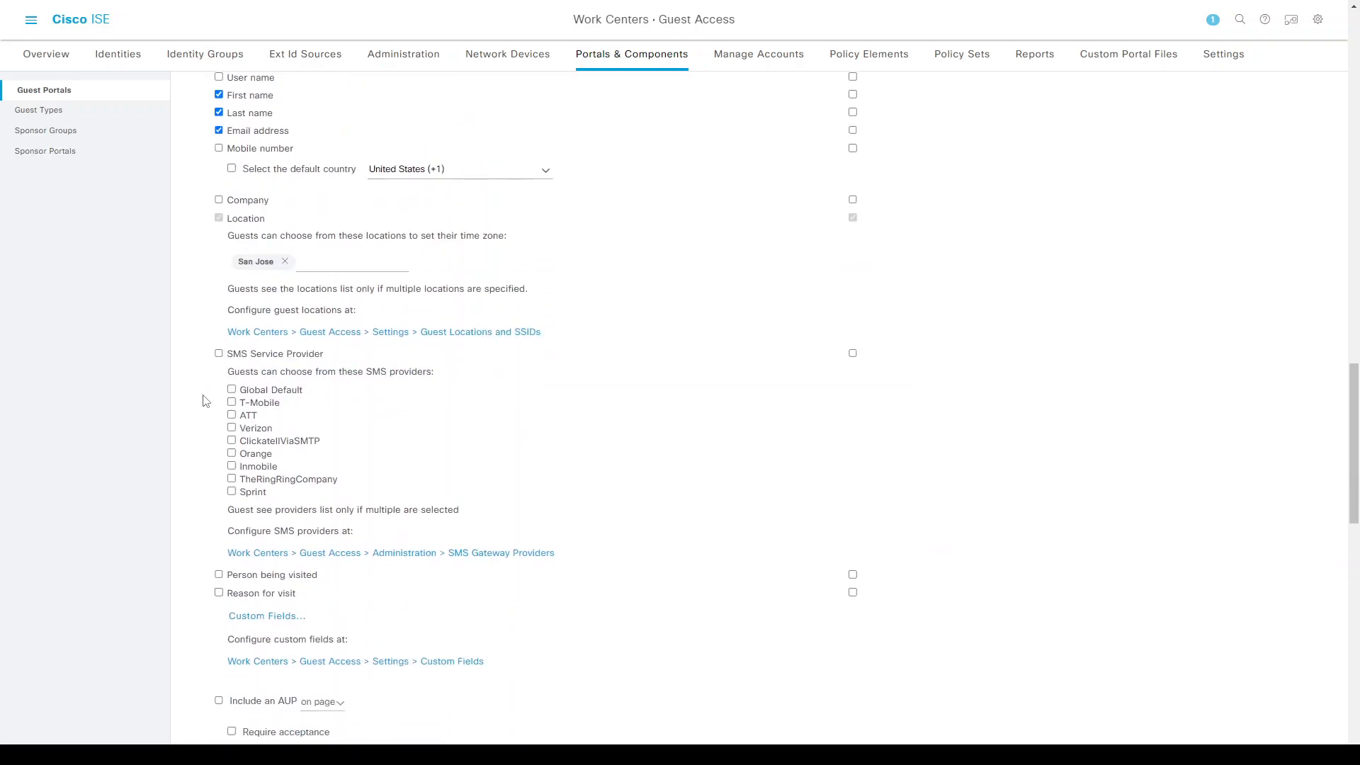
scroll(205, 400, "down", 6)
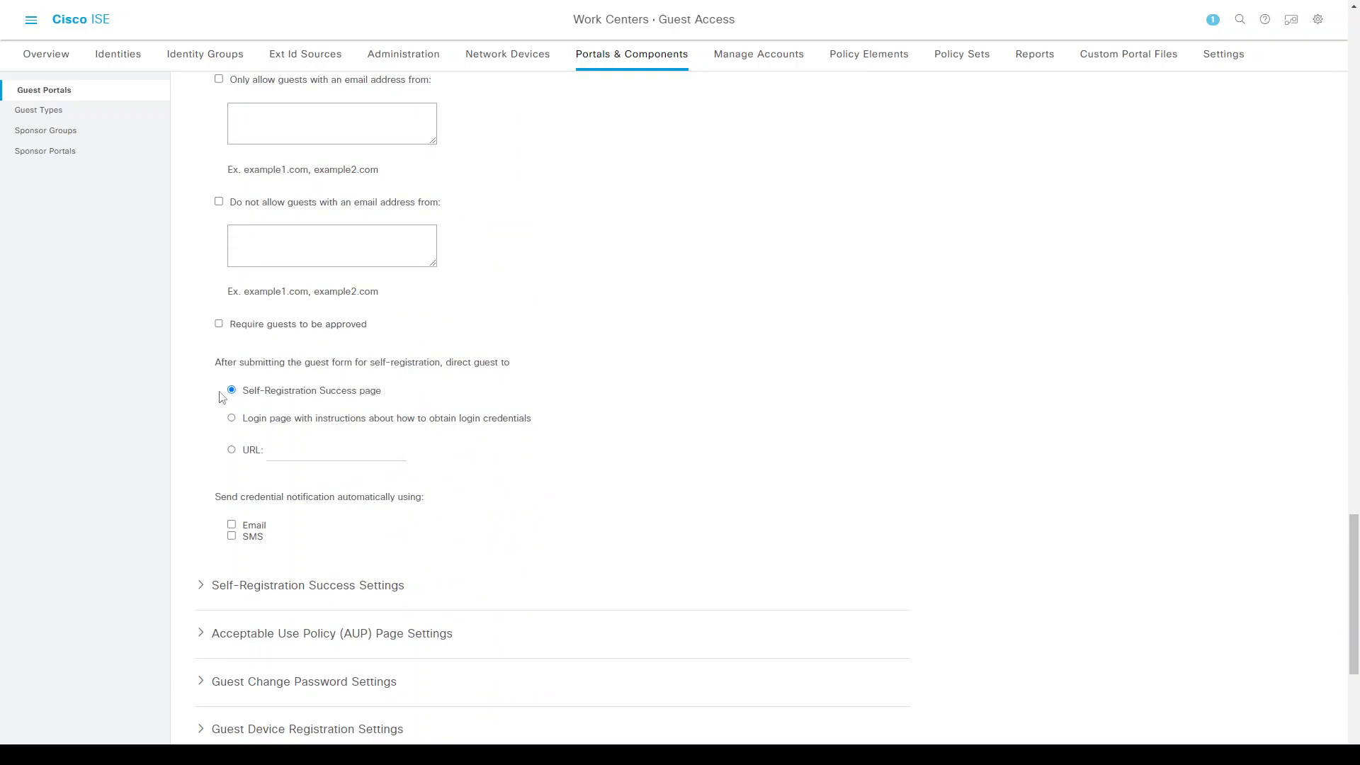
left_click_drag(224, 362, 343, 363)
left_click(333, 369)
scroll(206, 425, "down", 3)
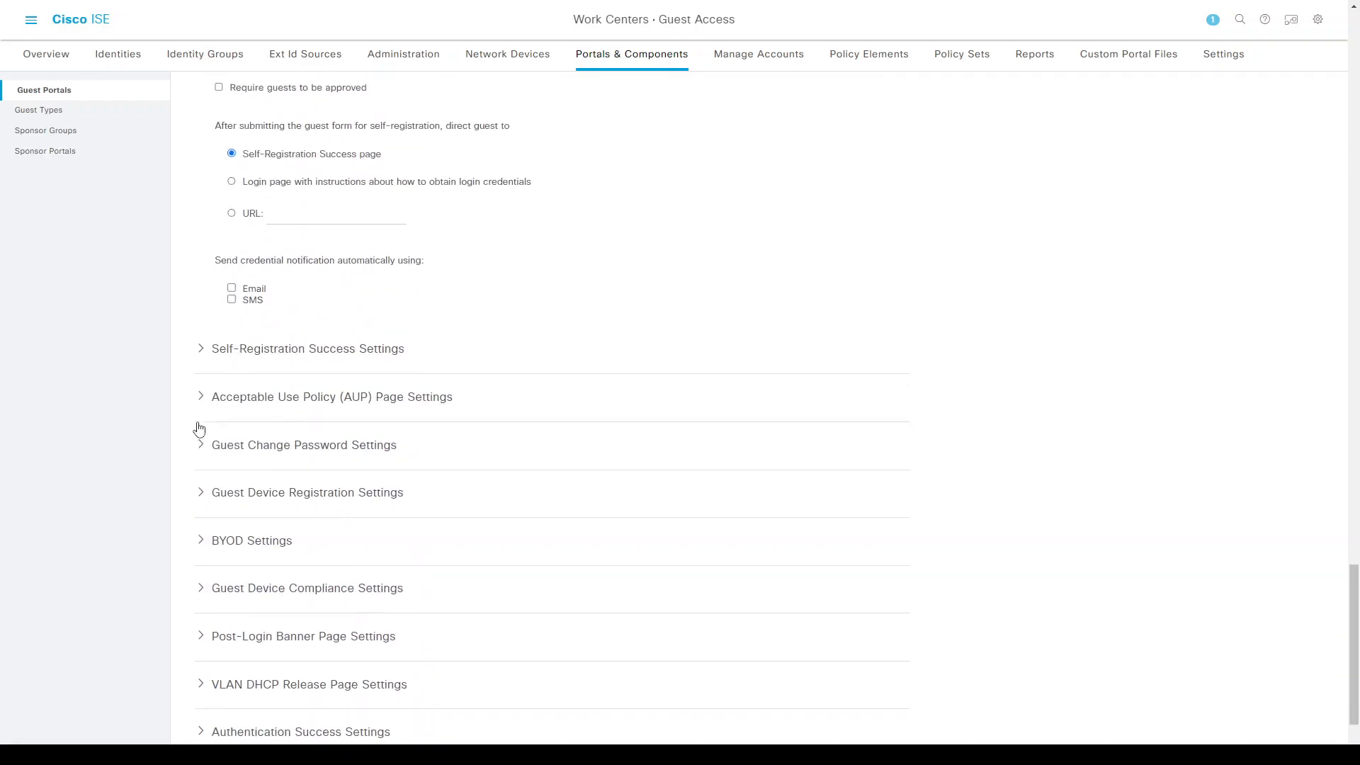
- Review the Self-Registration Success Settings and the redirect URL in the Authentication Success Settings
left_click(219, 356)
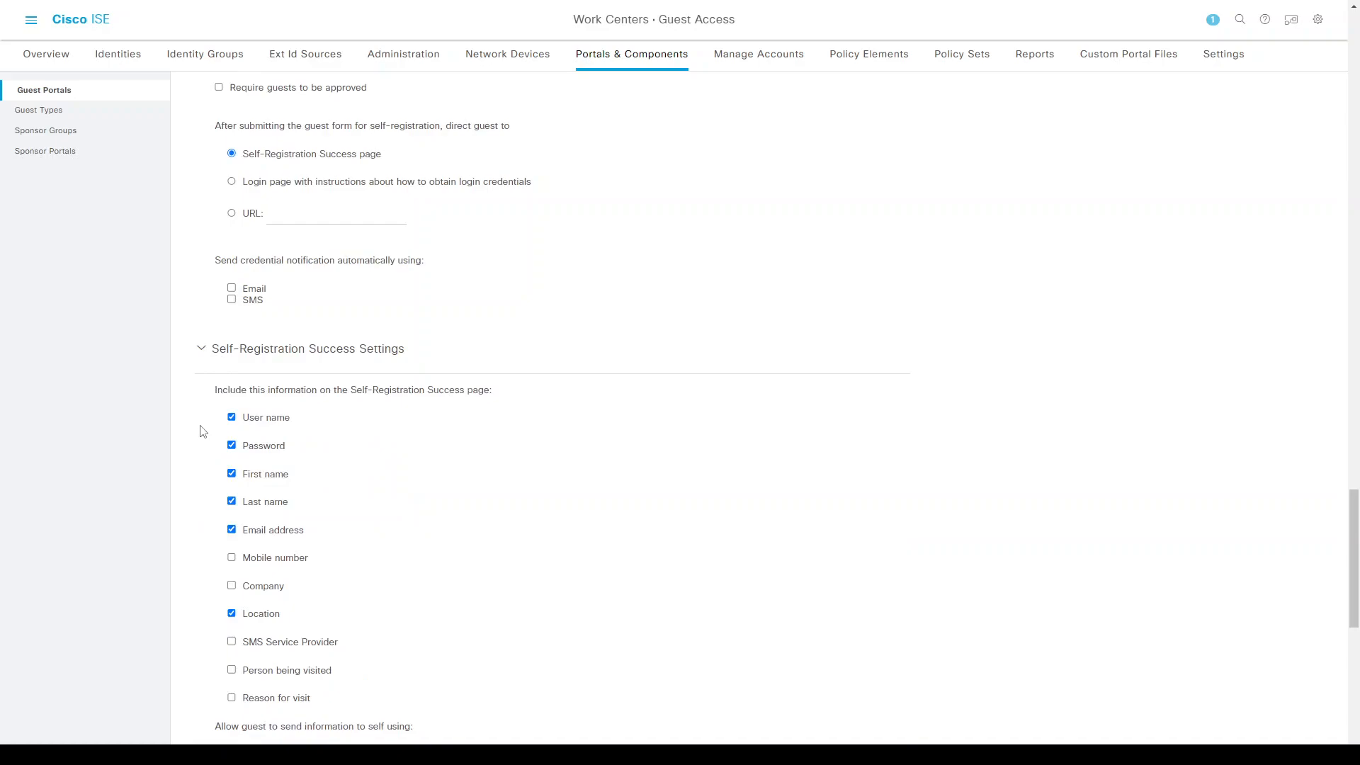
scroll(203, 432, "down", 3)
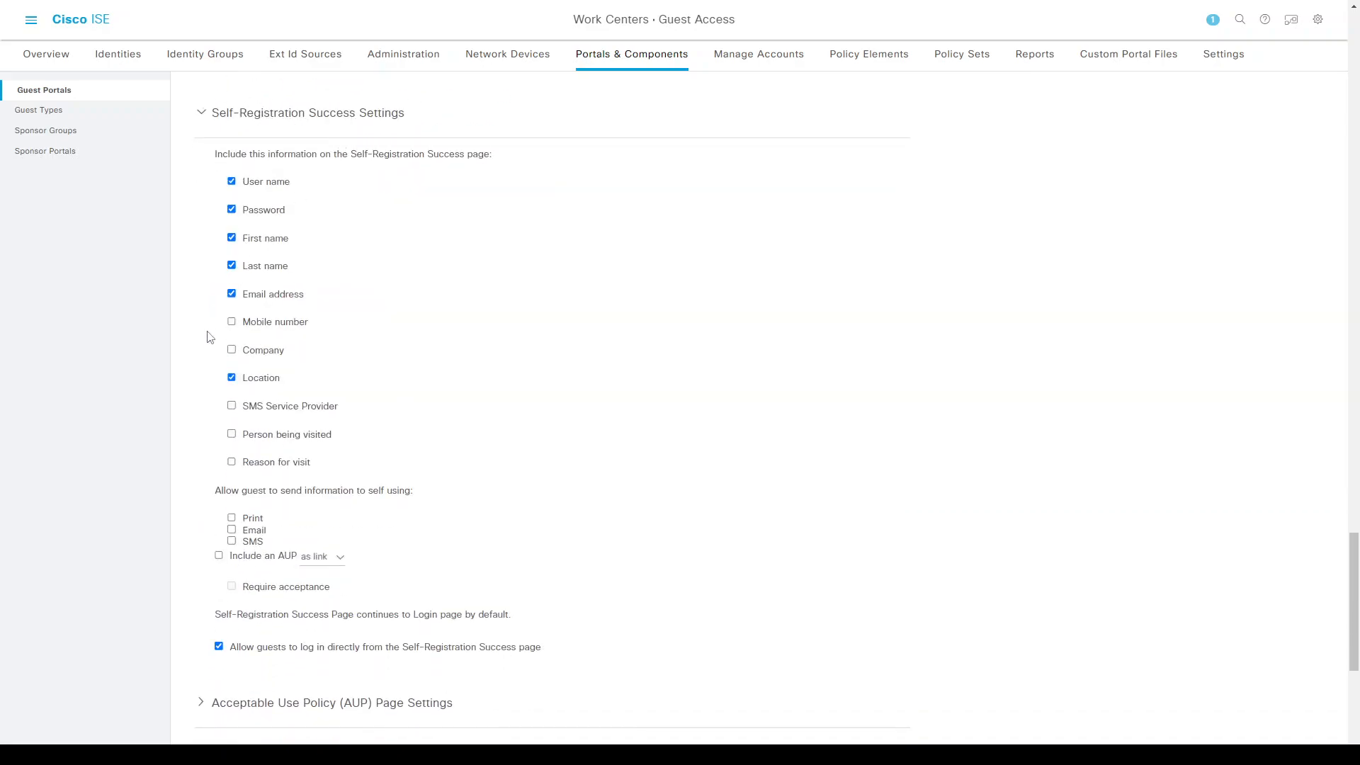
scroll(210, 337, "down", 5)
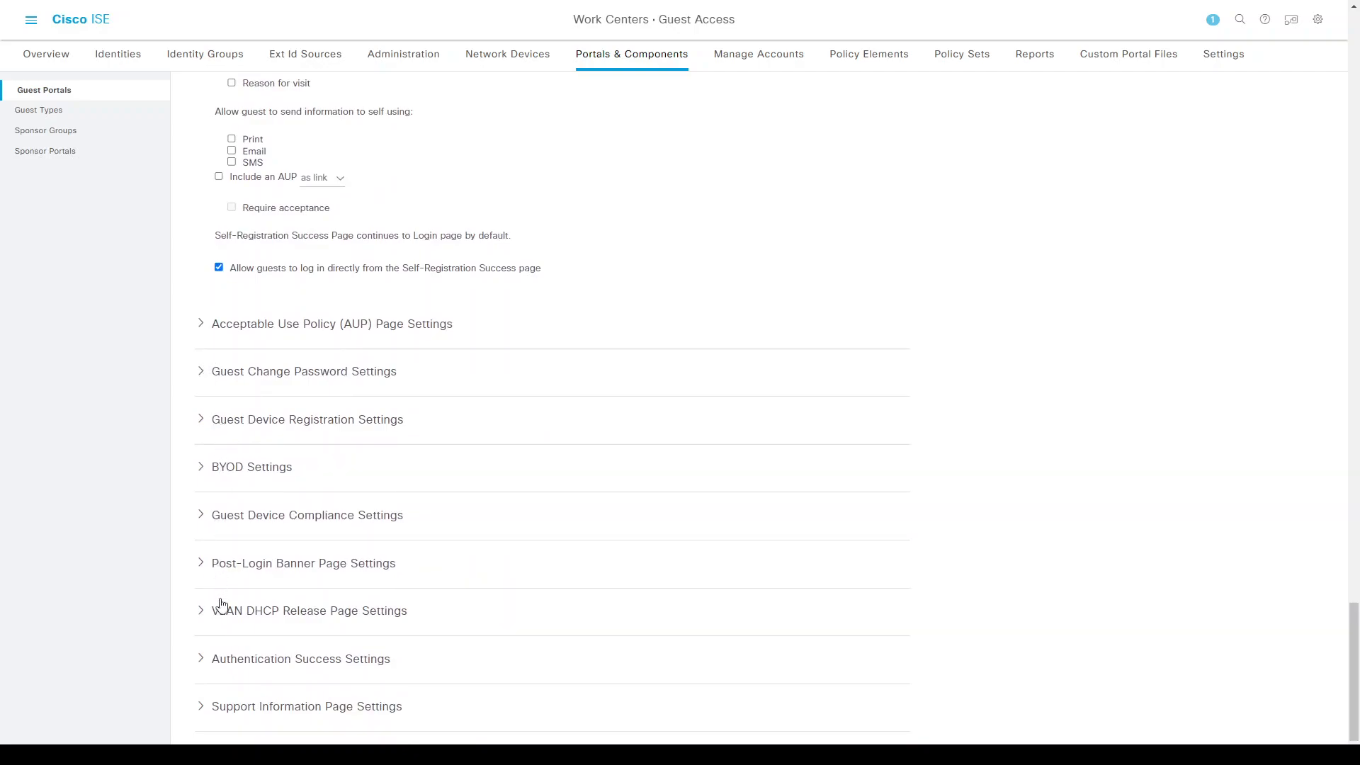
left_click(227, 658)
scroll(185, 574, "down", 2)
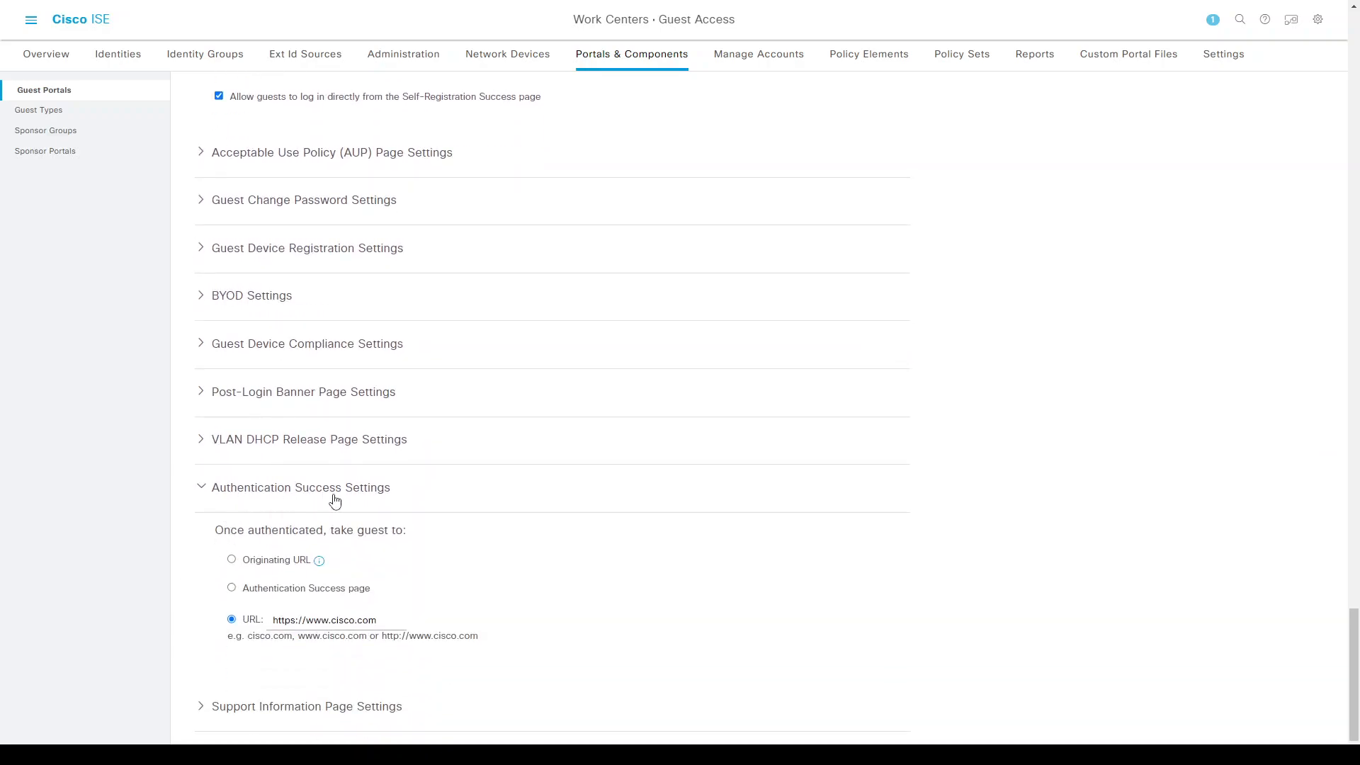
left_click(298, 624)
- Save the changes to the SR_Guest_VN portal
scroll(199, 663, "up", 3)
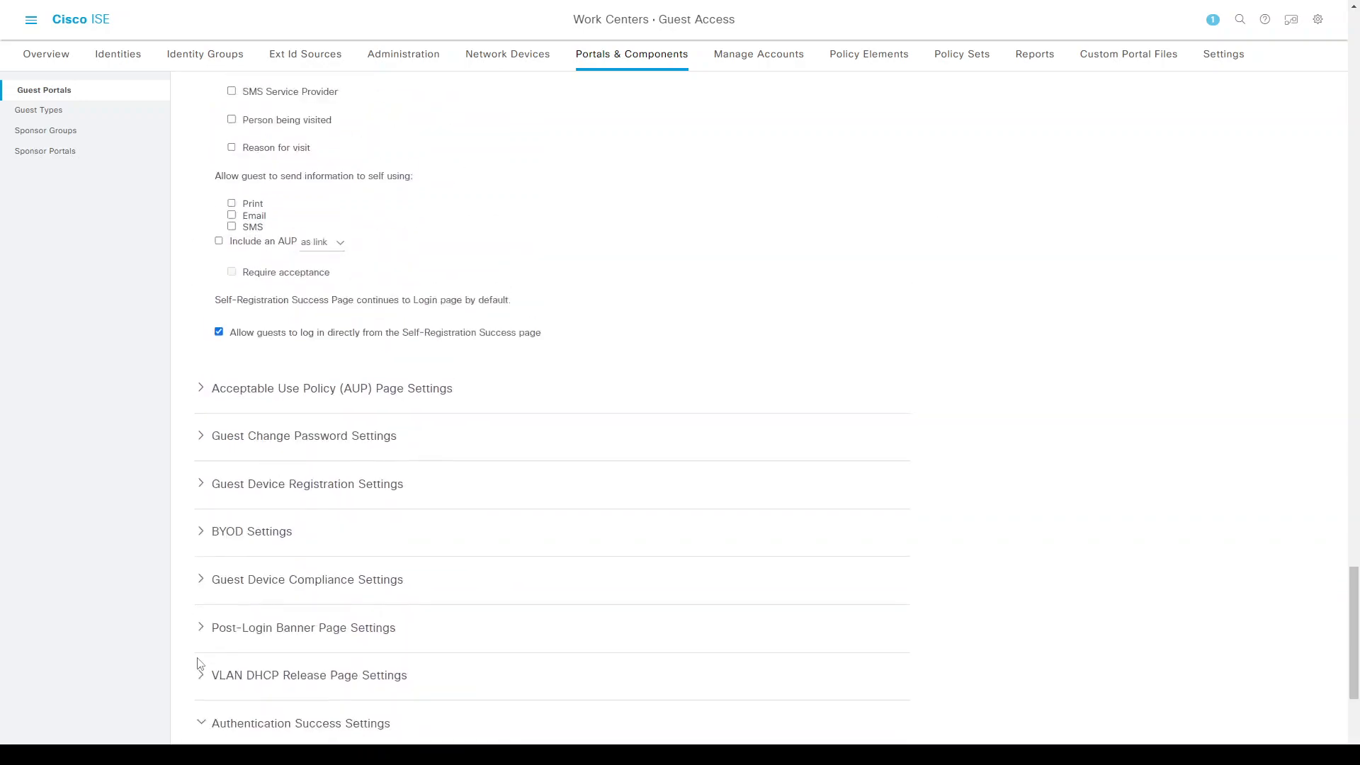
scroll(199, 663, "up", 15)
left_click(1286, 125)
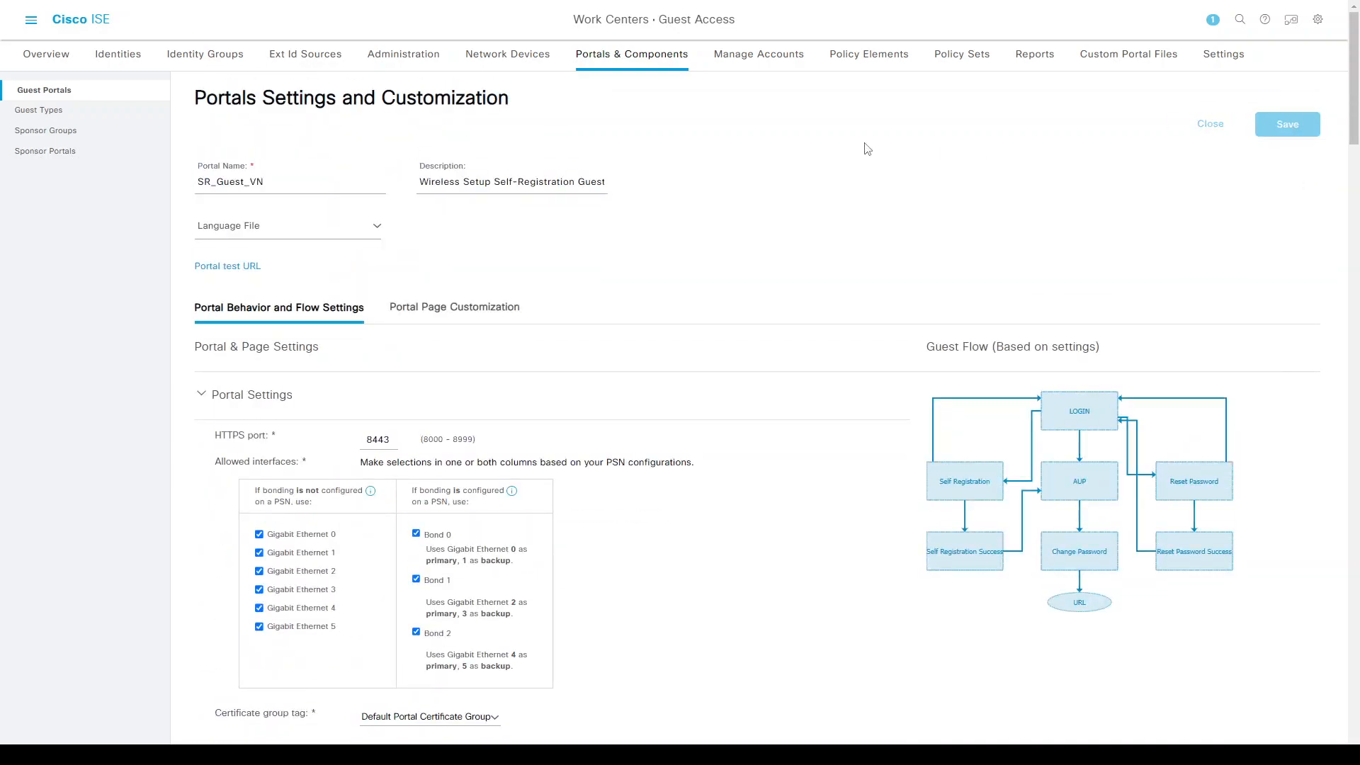
- Try the SR_Guest_VN portal test URL, then close the test page and return to the portal settings
left_click(222, 269)
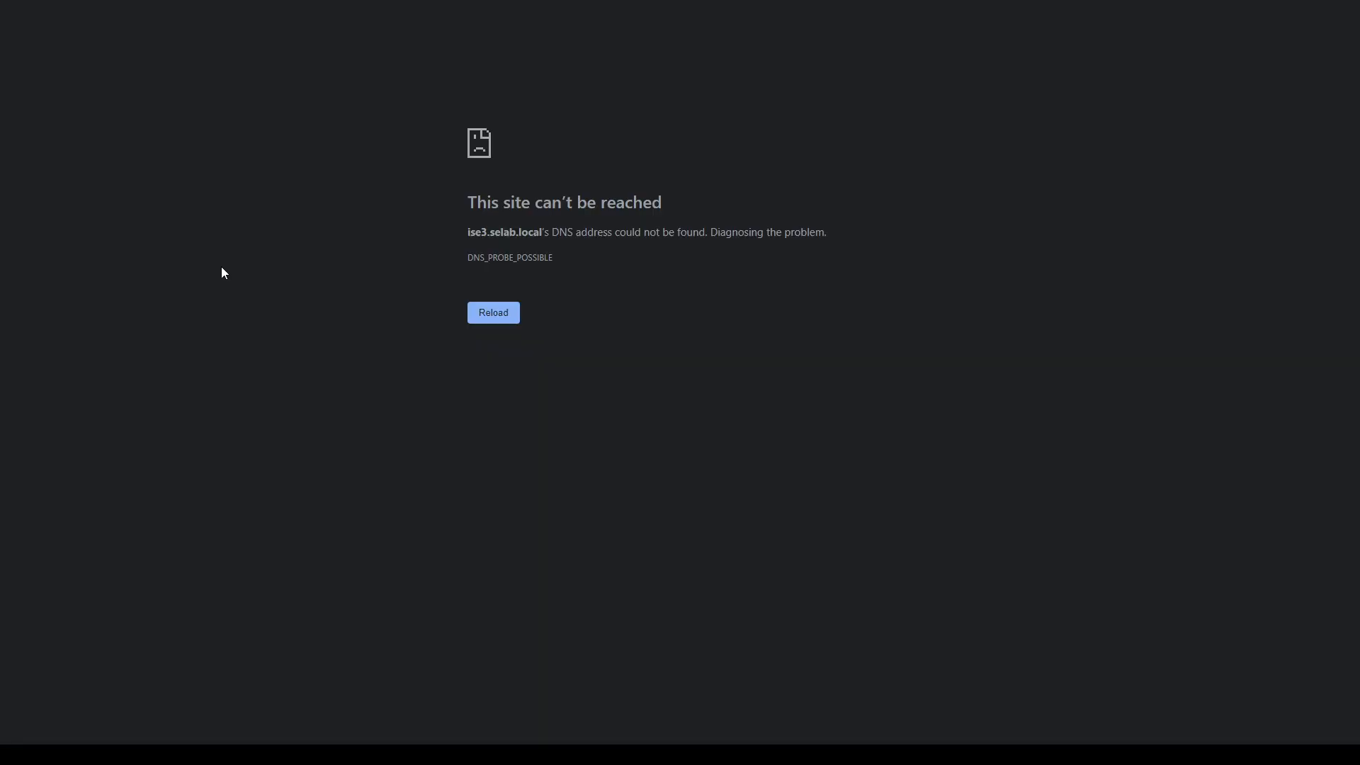
key("ctrl+w")
left_click(223, 269)
key("ctrl+w")
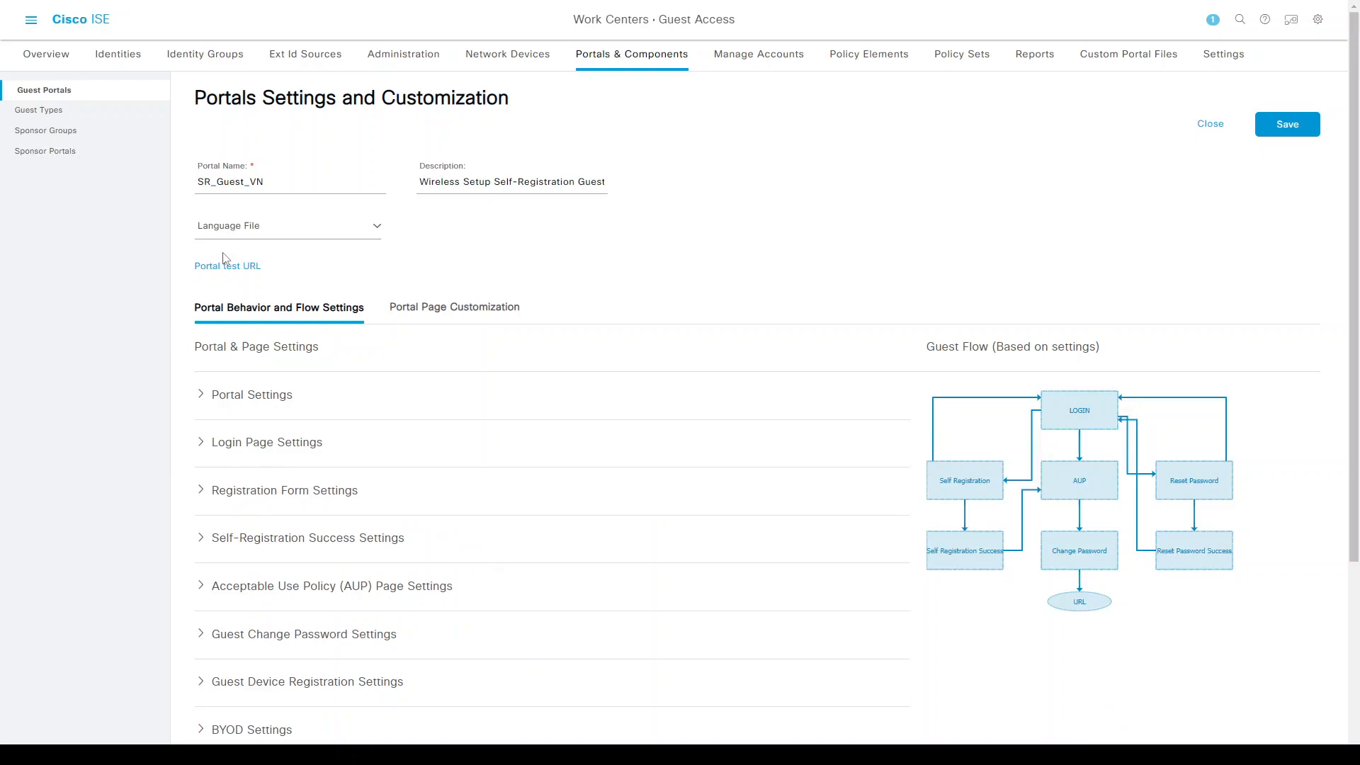
- Open the settings of Sponsor Portal (default) and launch its portal test URL
left_click(37, 160)
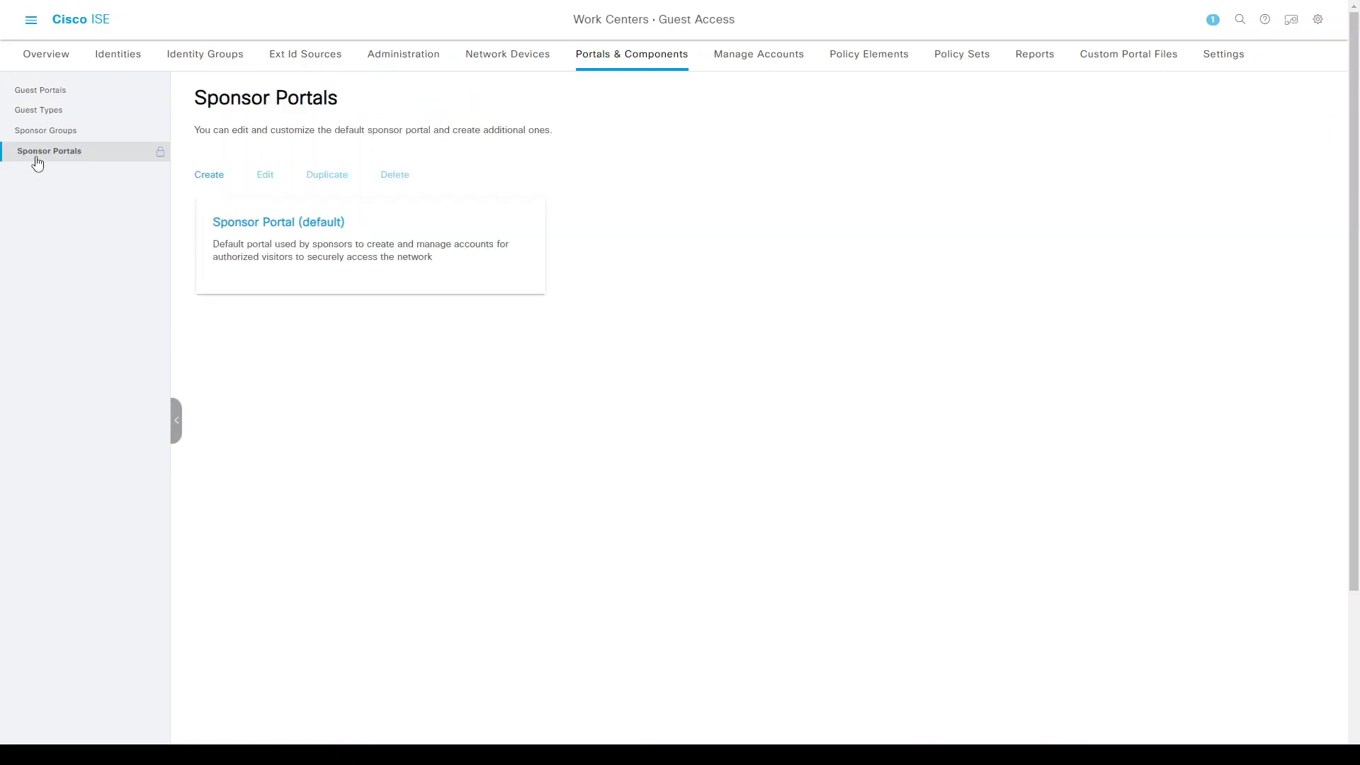
left_click(257, 223)
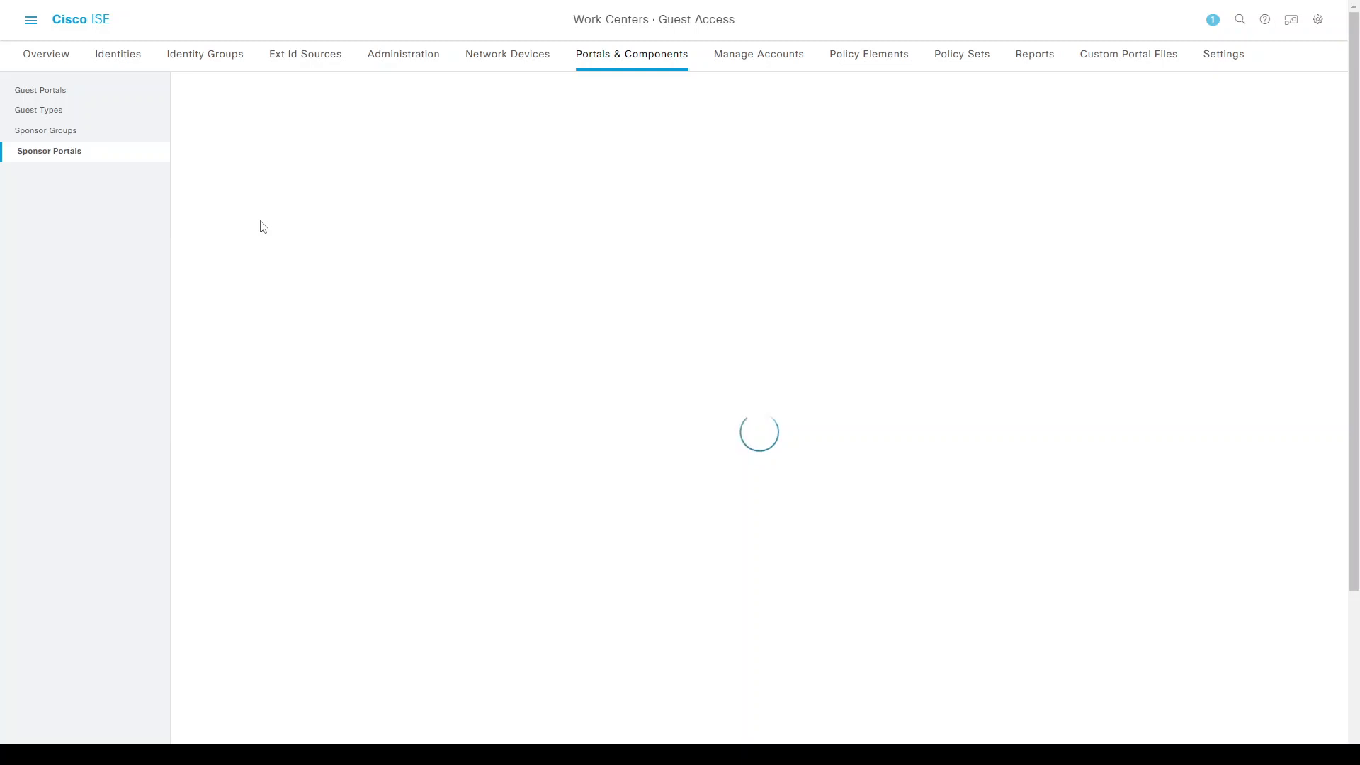
left_click(219, 226)
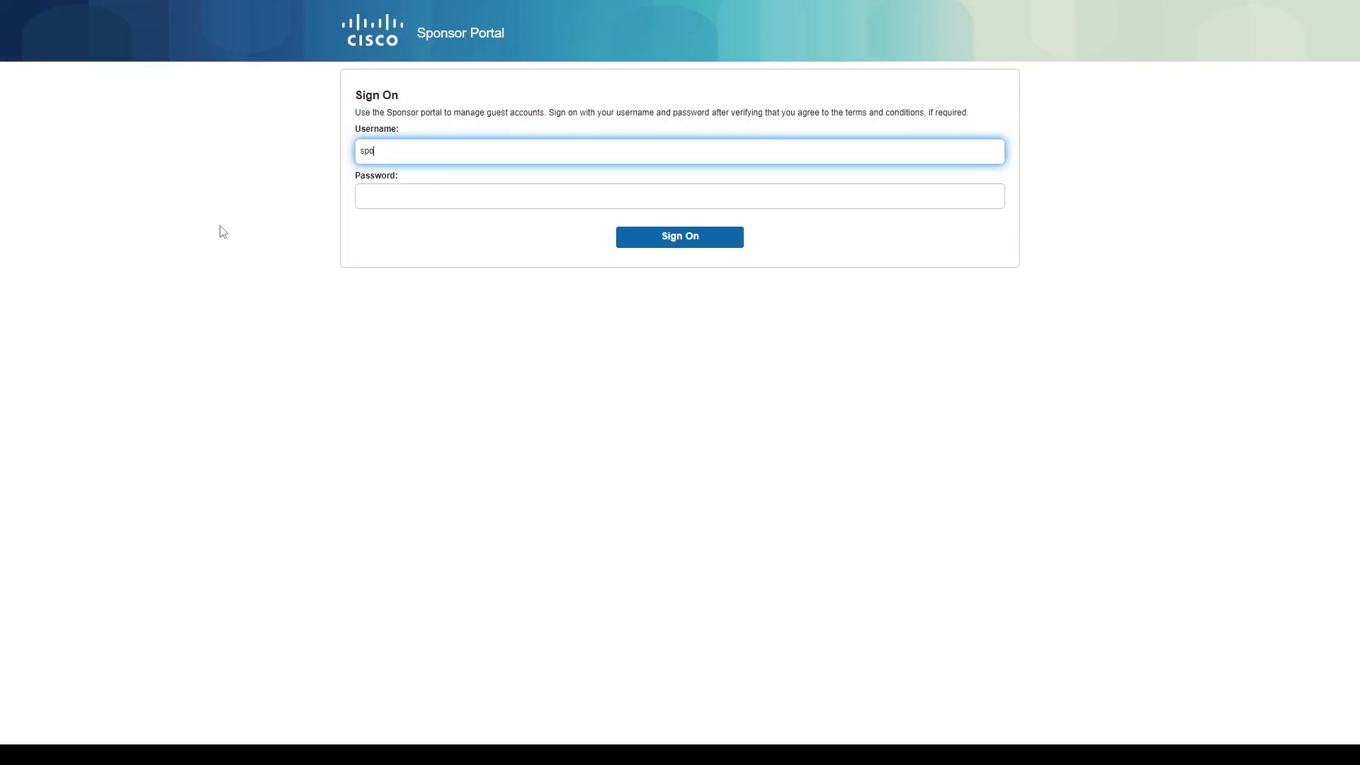
- Sign on to the Sponsor Portal as sponsors with the account password, and look over the account management and creation pages
type("sponsors")
key("Tab")
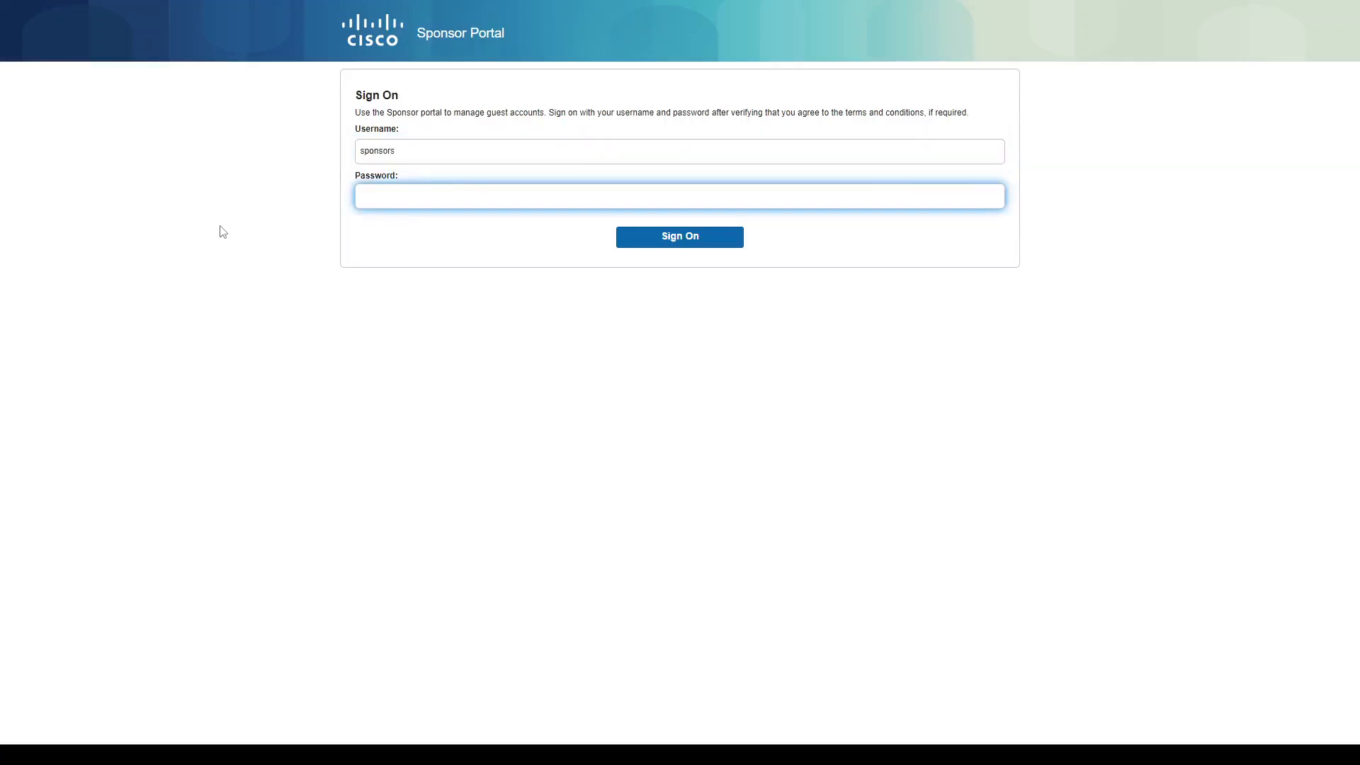
type("•••••••••")
key("Return")
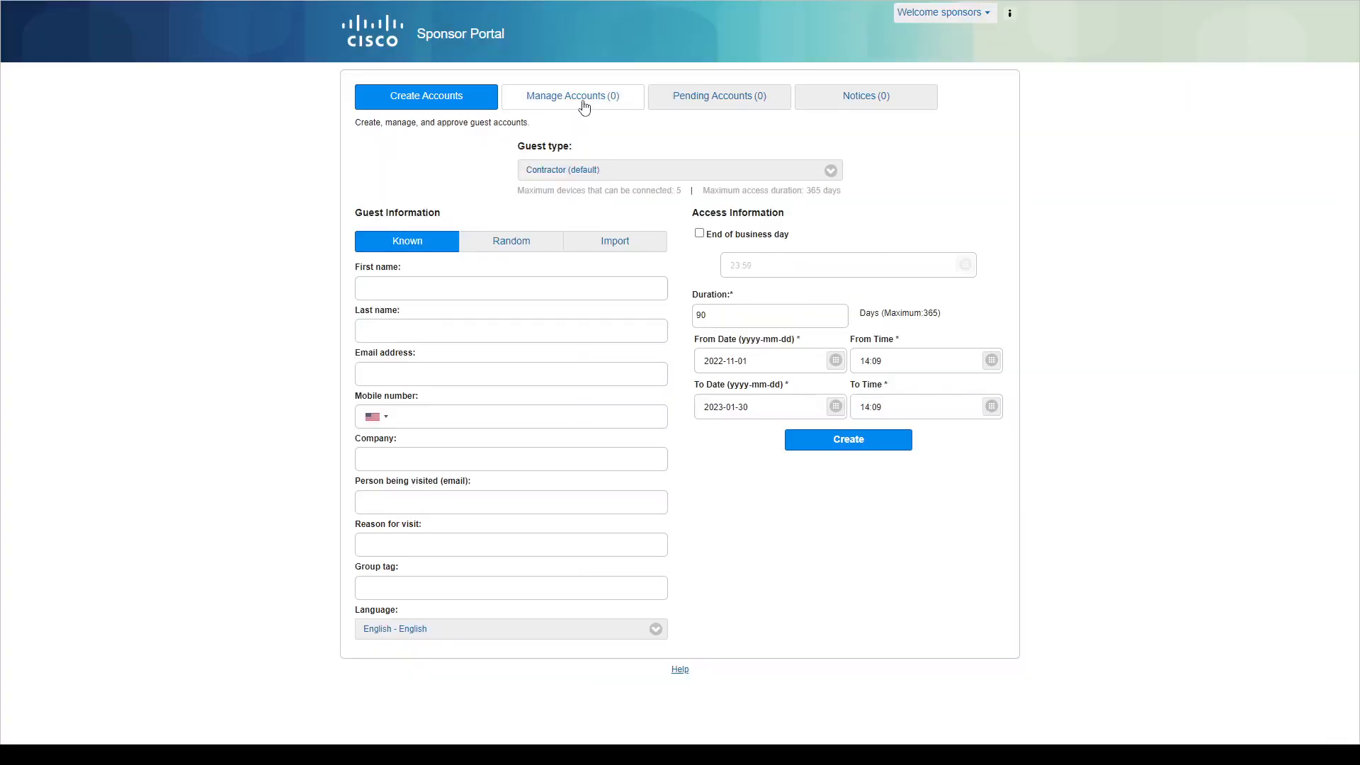
left_click(582, 105)
left_click(427, 98)
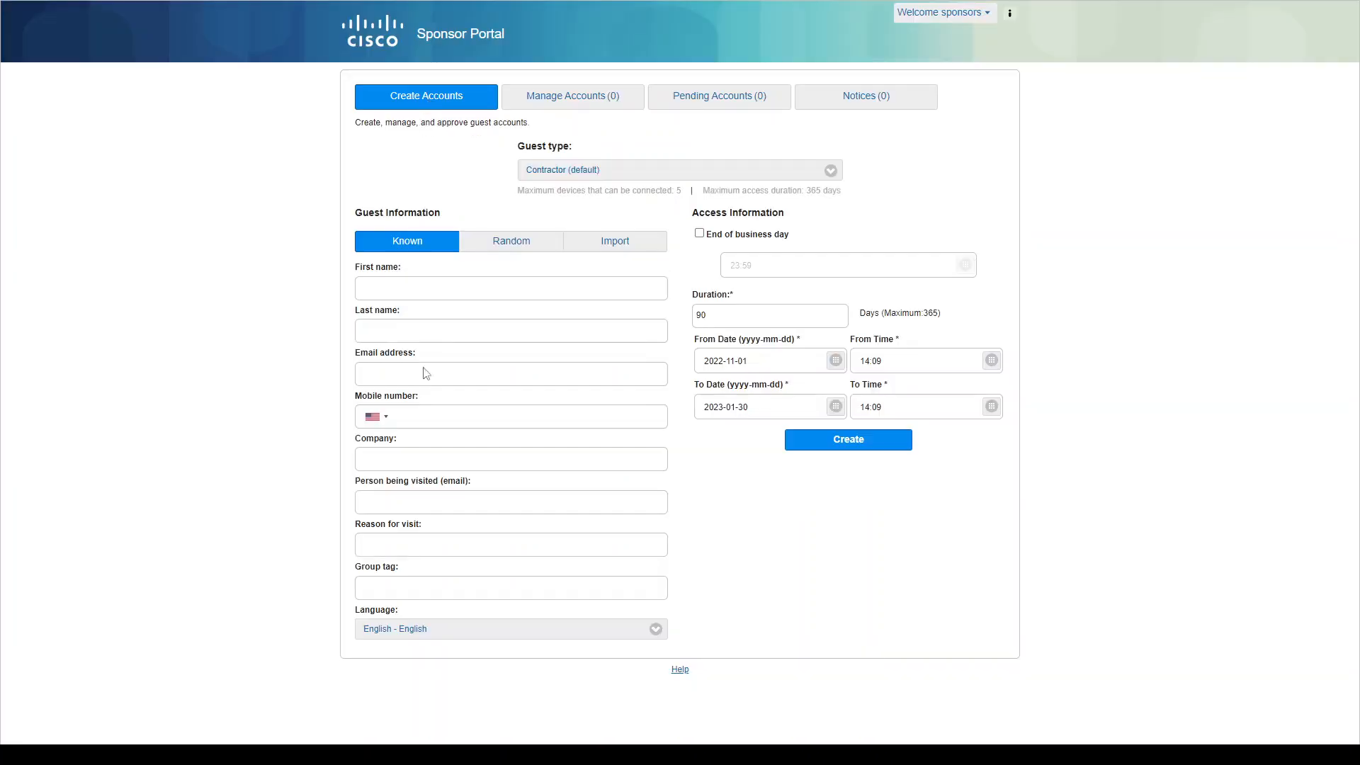
- Return to ISE and open the sponsors network access user for editing to review its account settings and user group
key("alt+Tab")
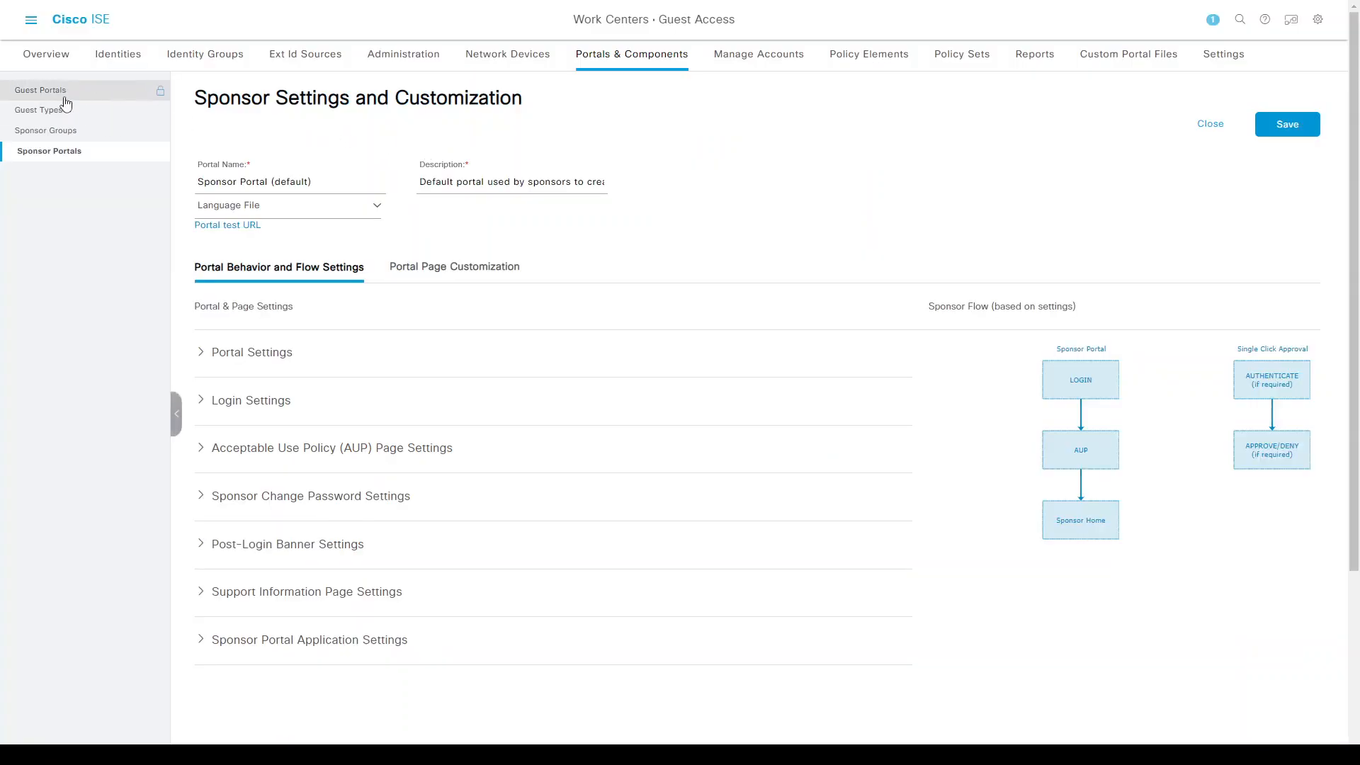
key("ctrl+slash")
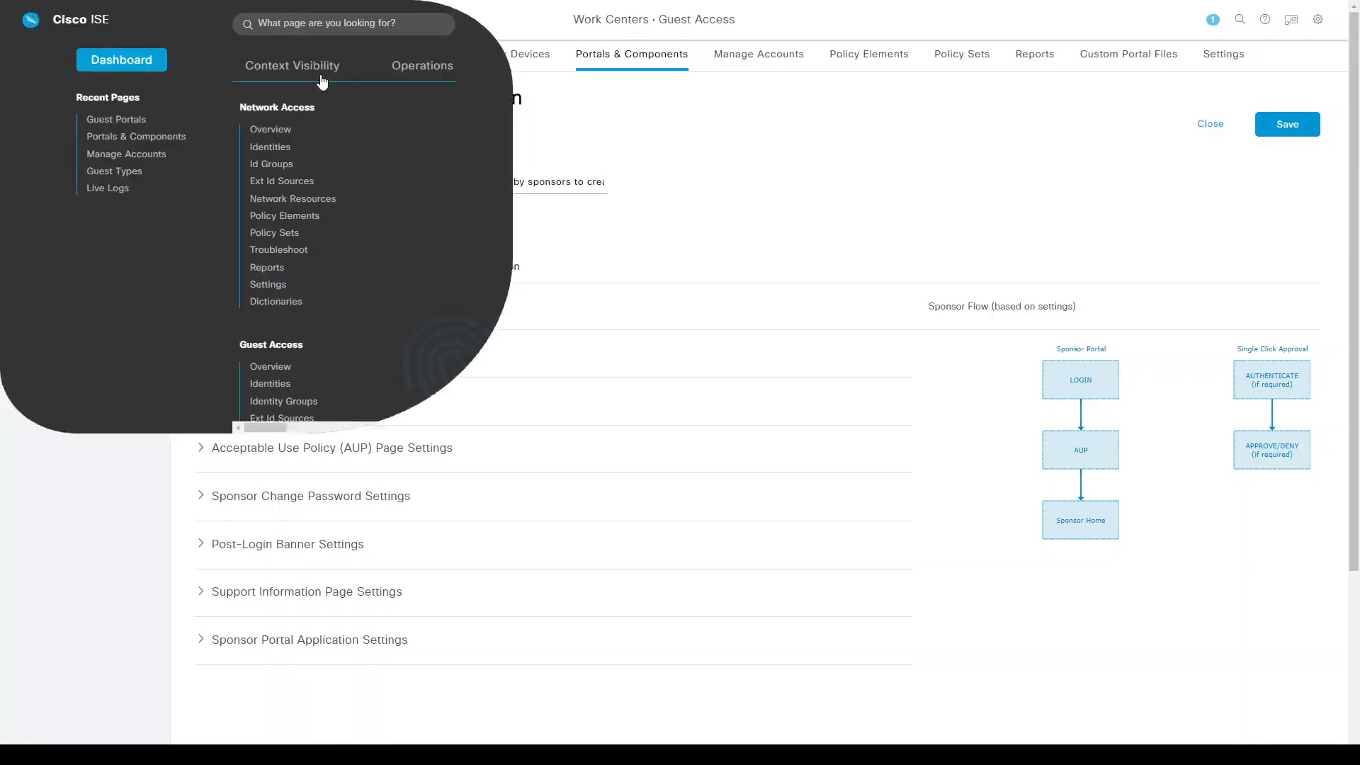
left_click(598, 70)
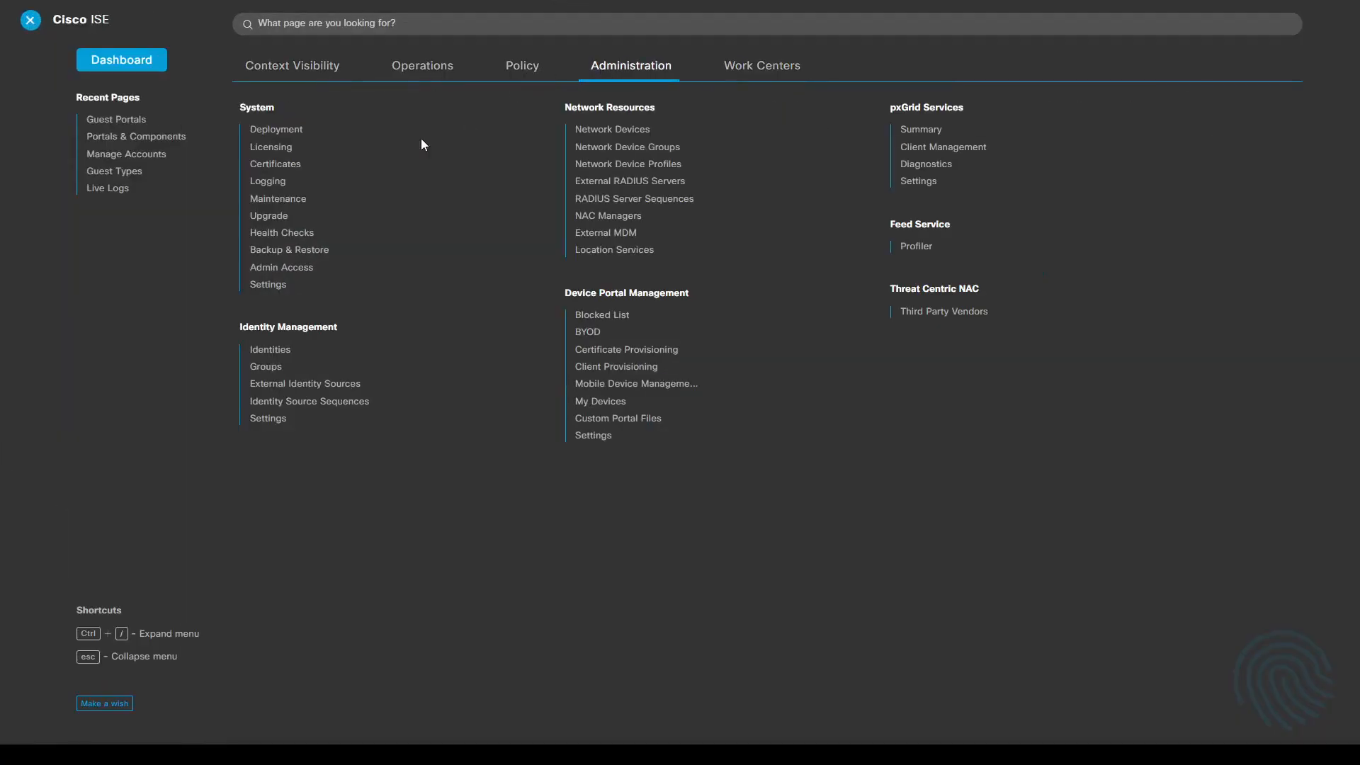
left_click(264, 354)
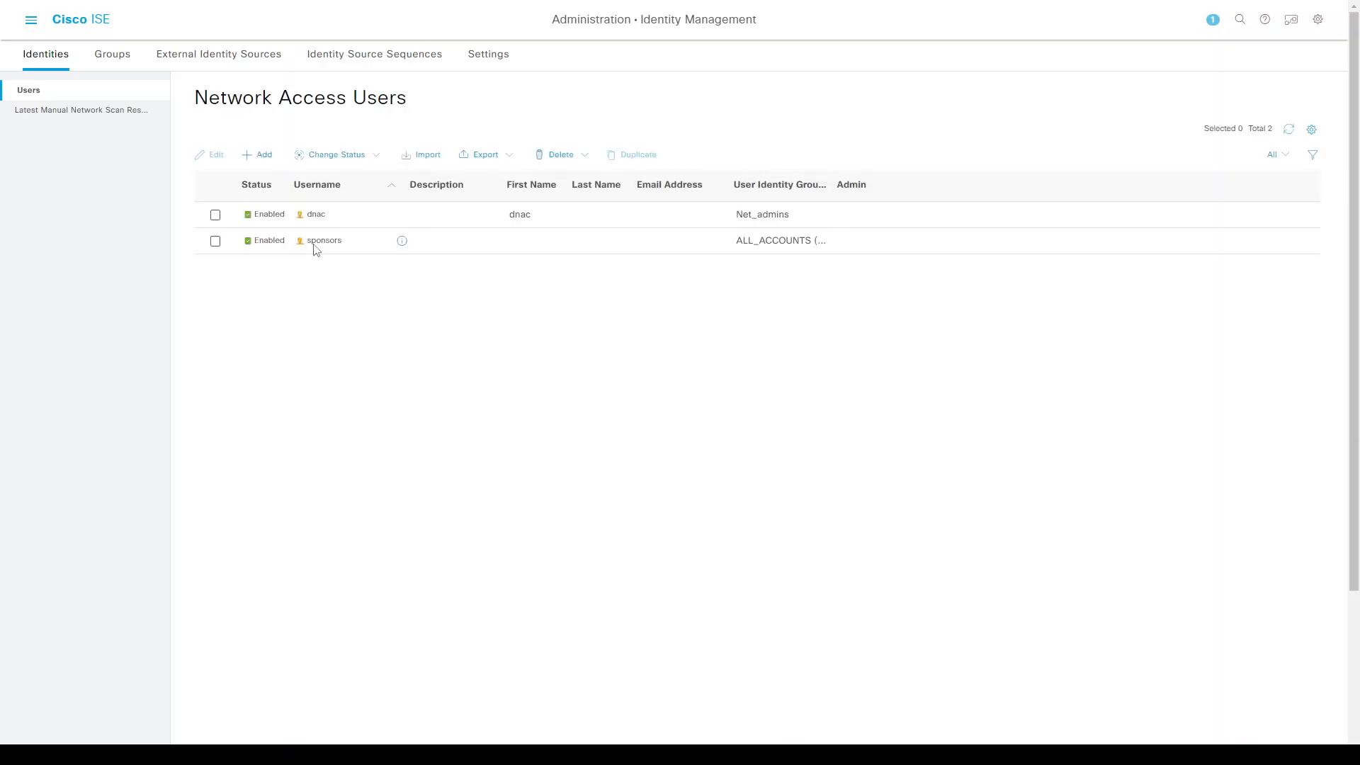
double_click(317, 243)
left_click(216, 243)
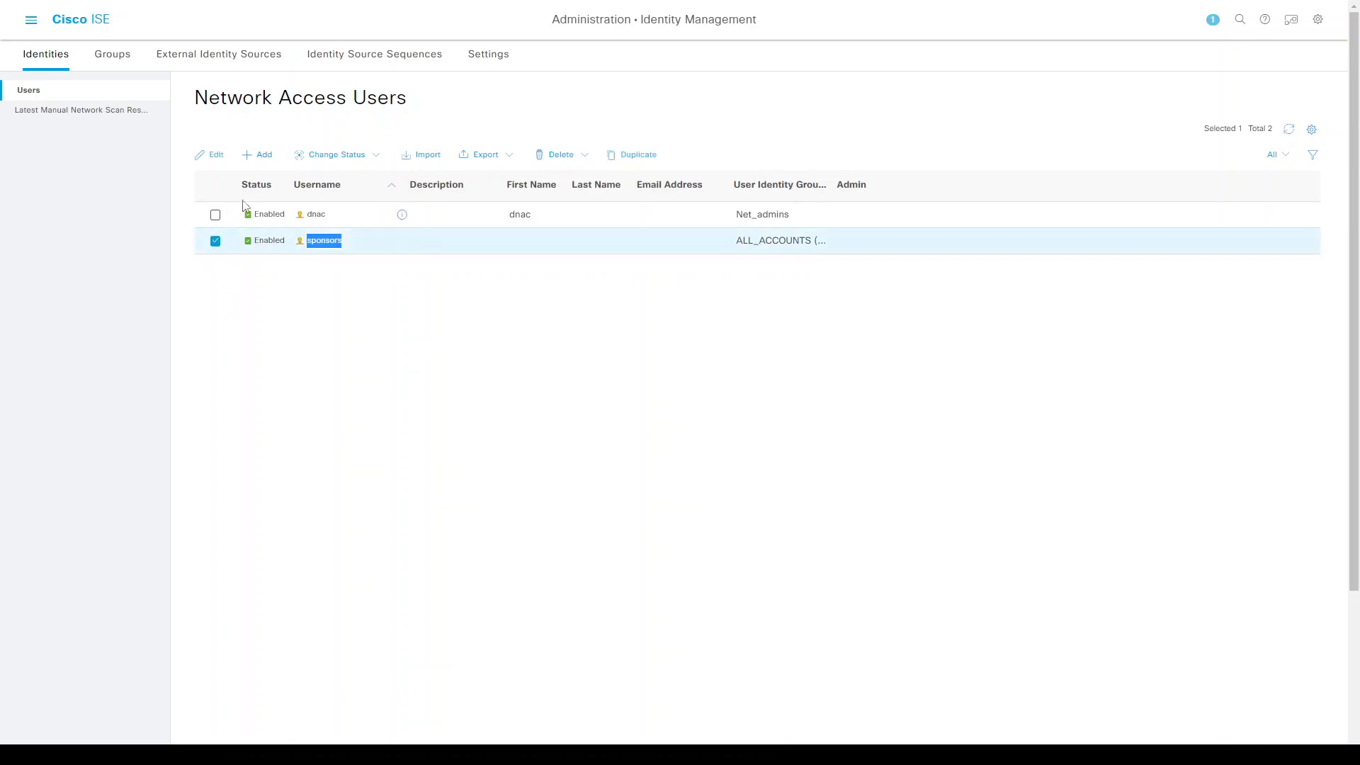
left_click(200, 157)
scroll(294, 388, "down", 3)
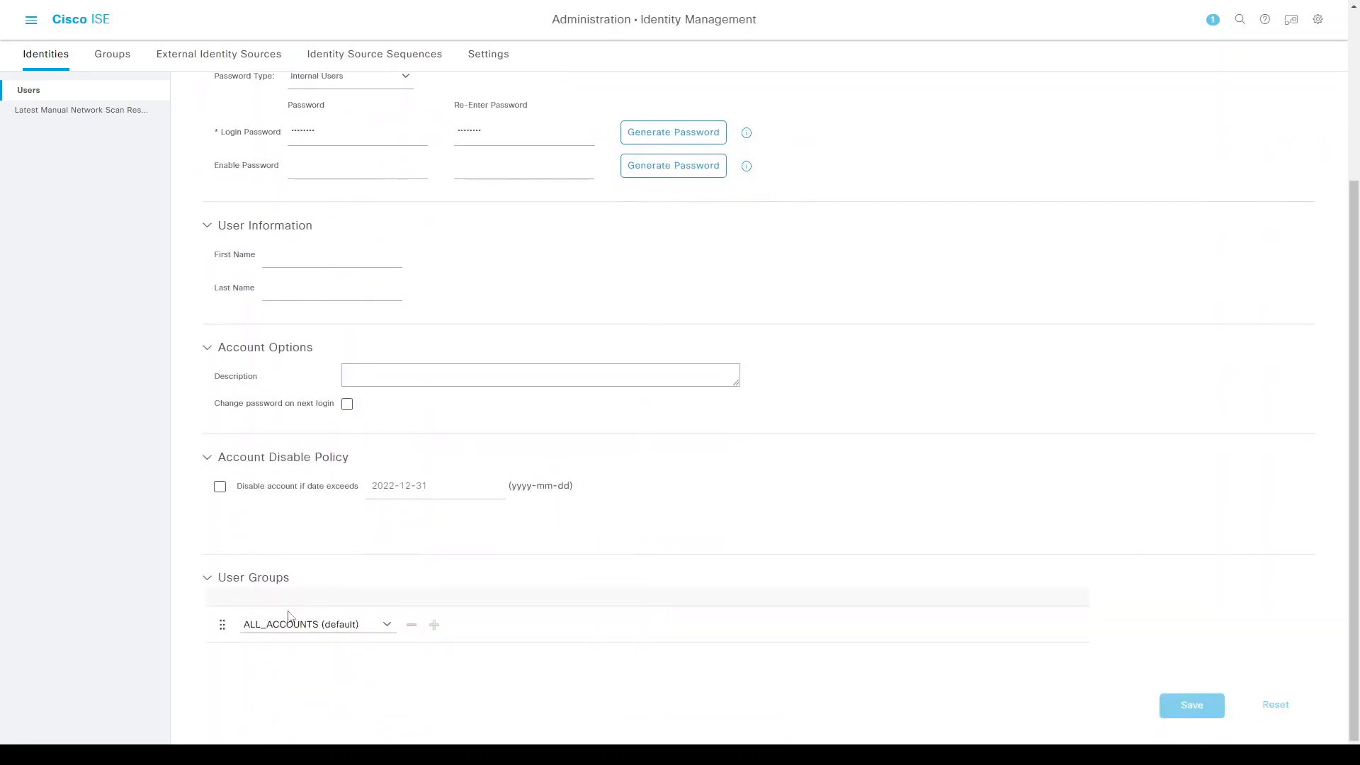
scroll(289, 616, "up", 3)
- Open the RADIUS live logs in ISE
left_click(30, 20)
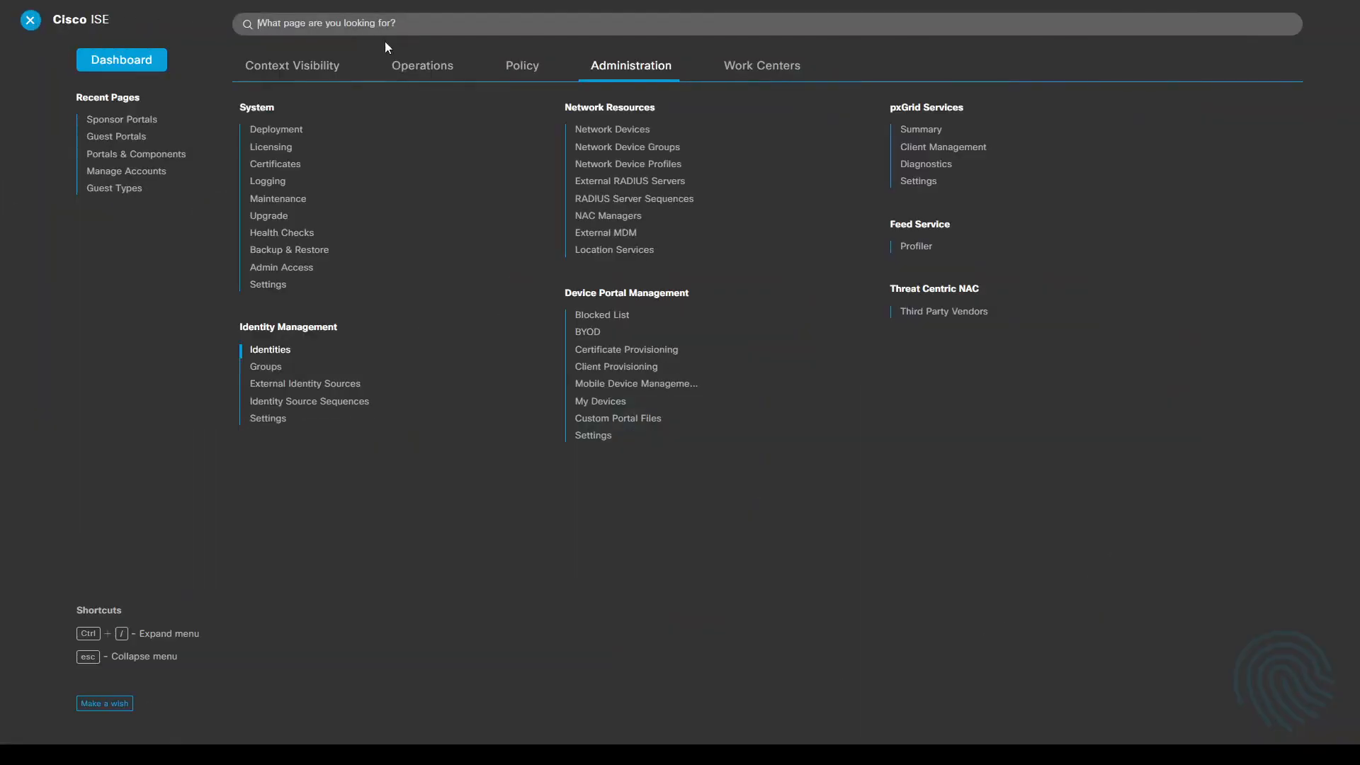
left_click(422, 72)
left_click(277, 133)
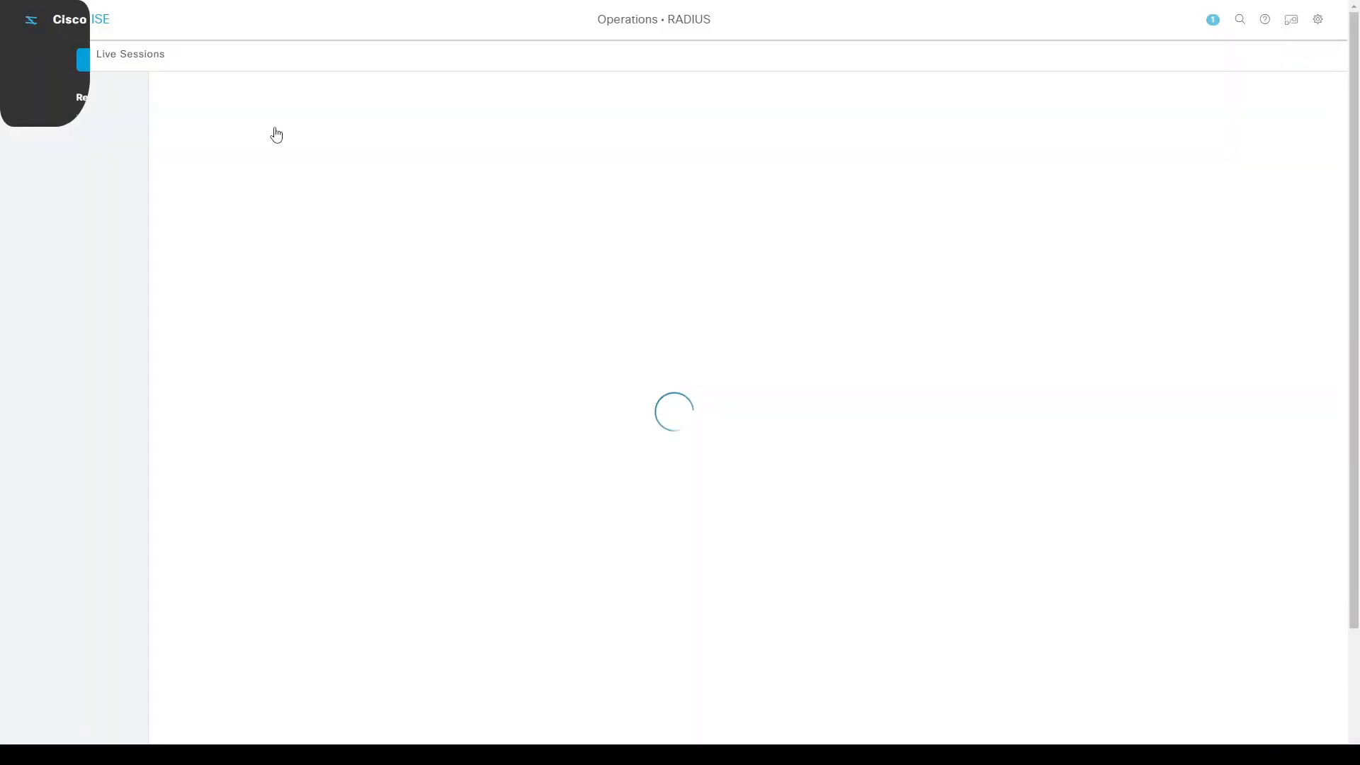
- Switch to the VM-WUSER-1 remote console and connect the wireless client to Guest_SSID
key("alt+Tab")
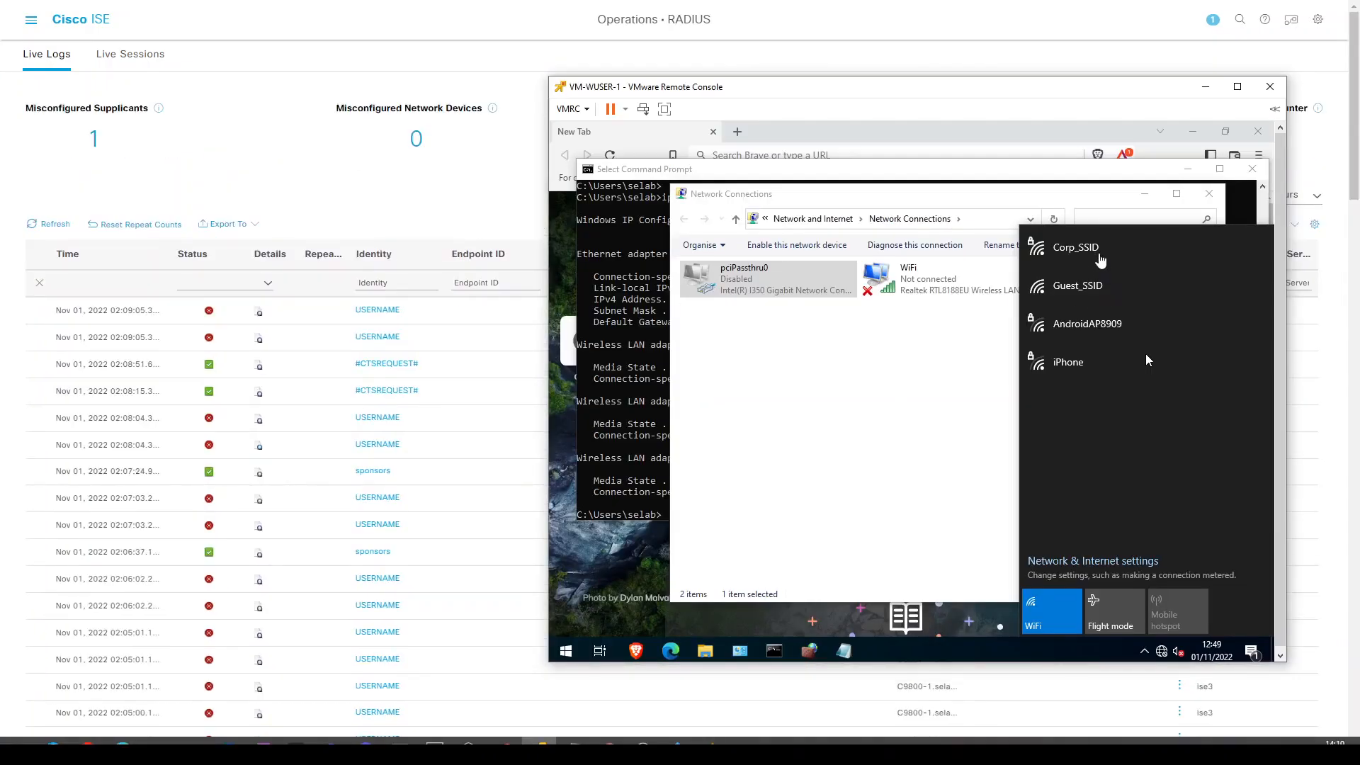
left_click(1082, 286)
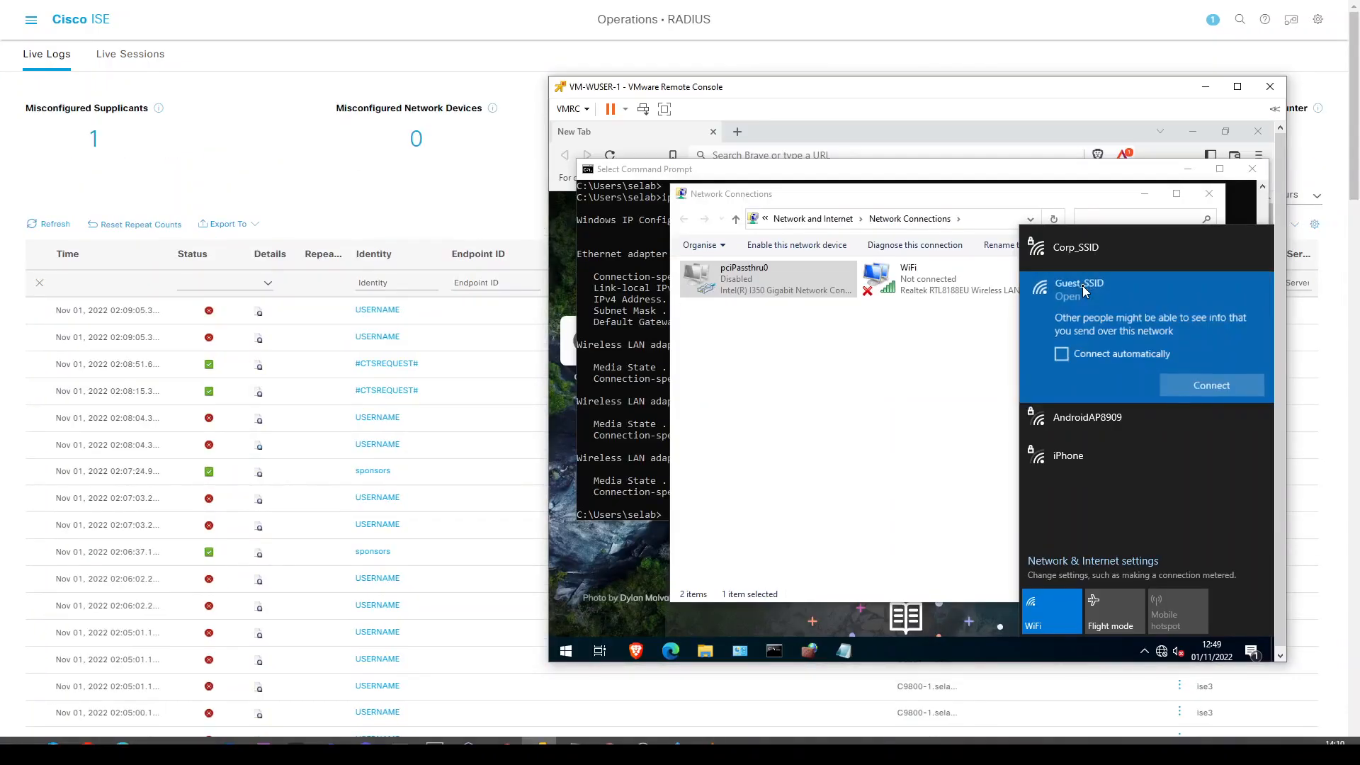
left_click(1204, 391)
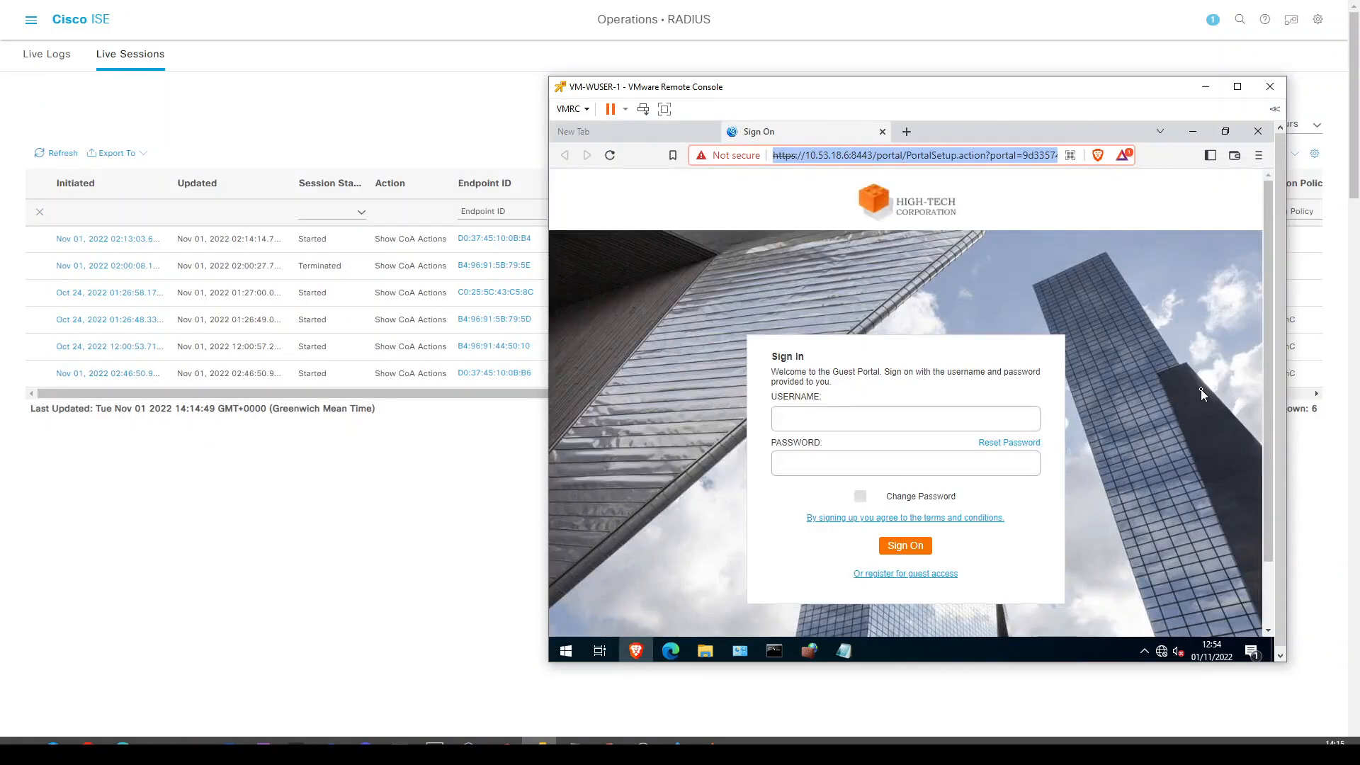
- Register for guest access on the guest portal, filling in the guest's first name, last name and email address
left_click(824, 418)
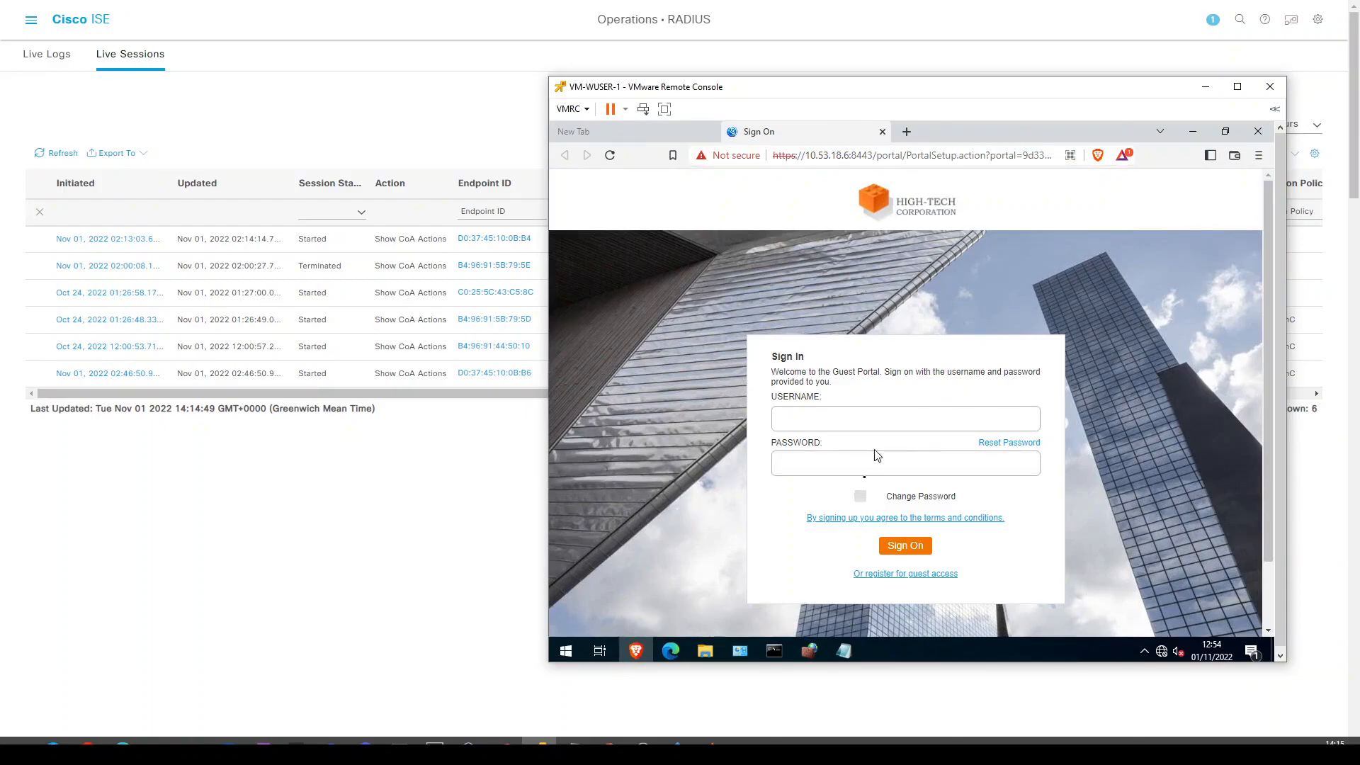
left_click(893, 574)
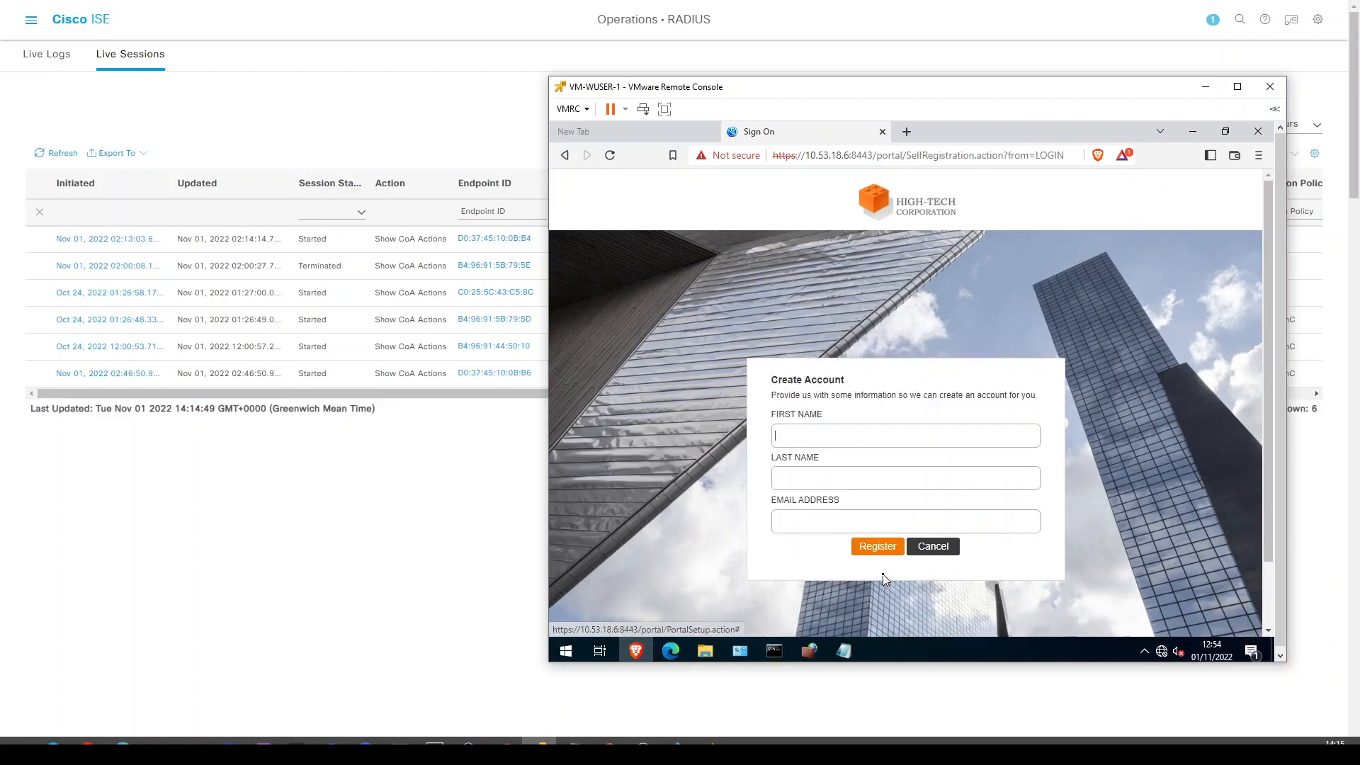
left_click(833, 440)
type("user")
key("Tab")
type("1")
key("Tab")
type("user1")
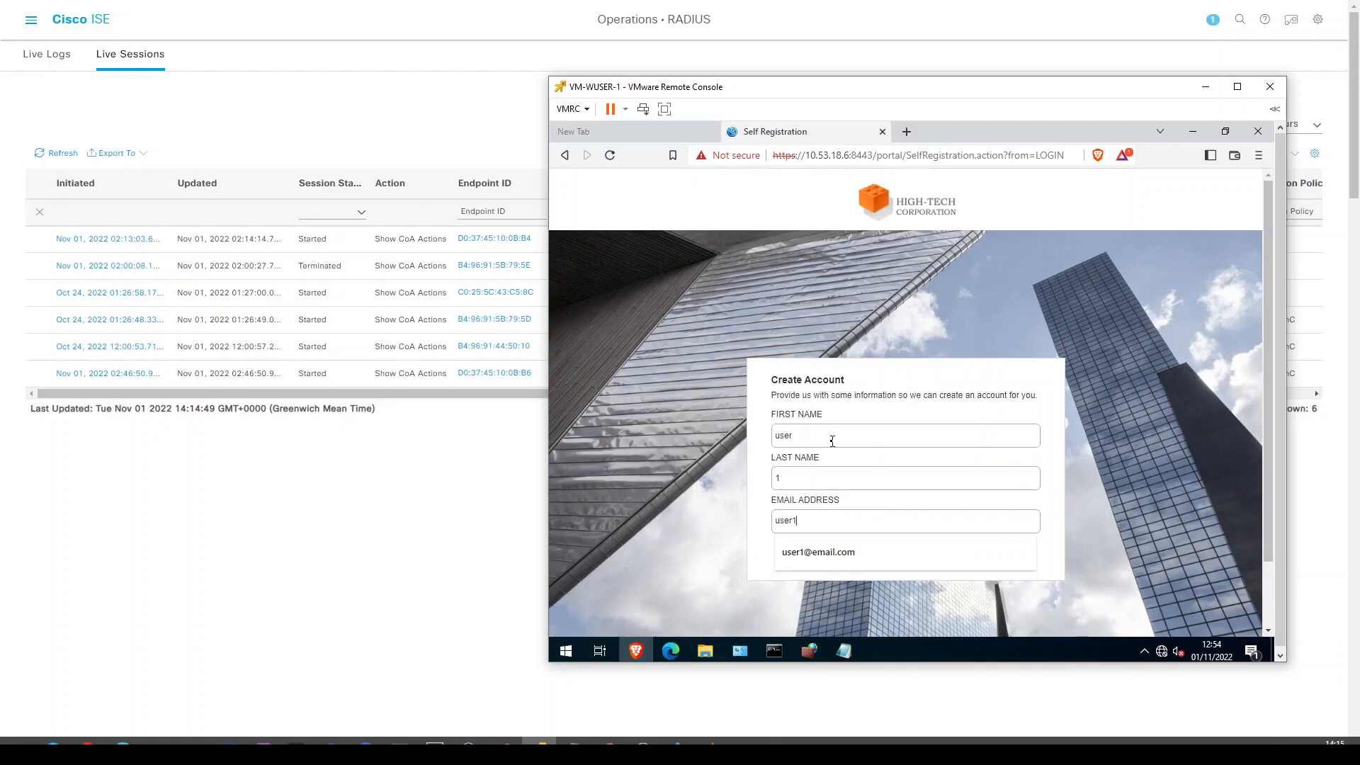
left_click(822, 549)
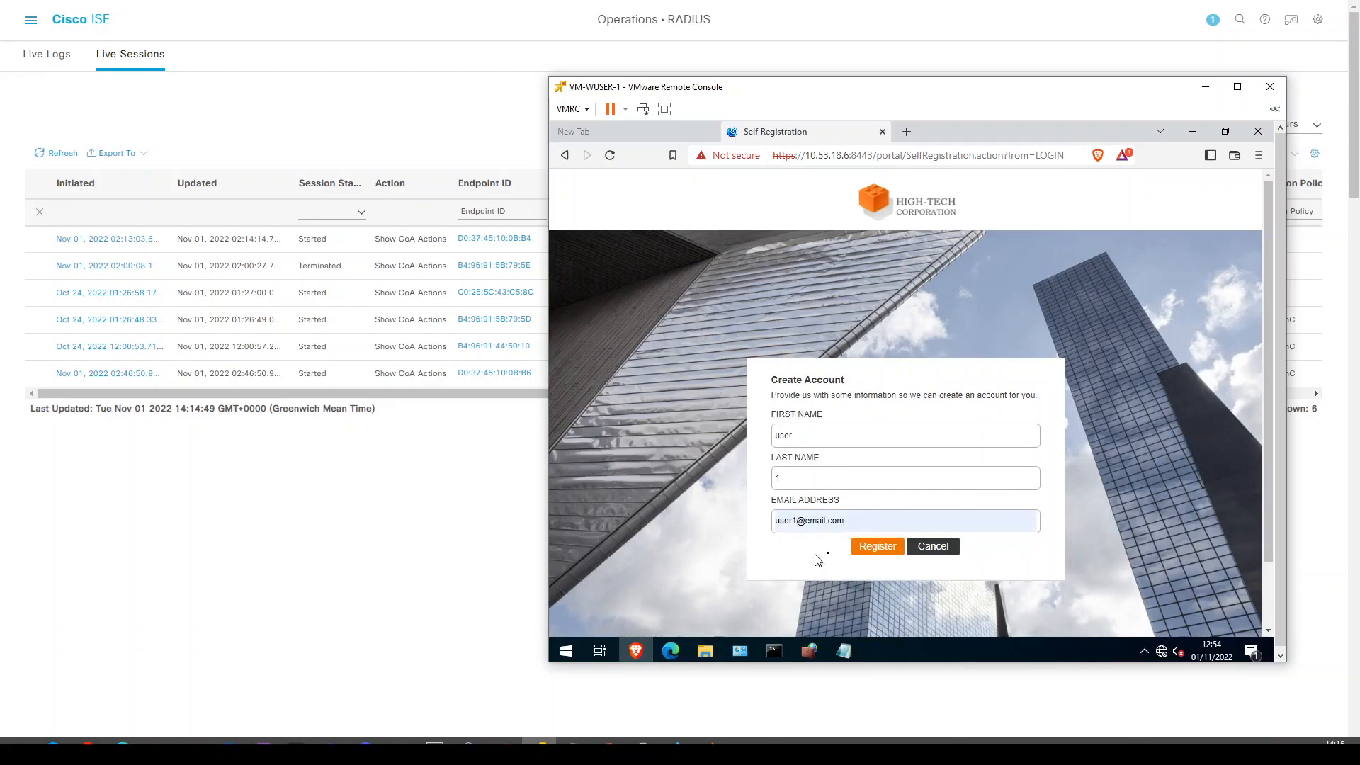
left_click(862, 550)
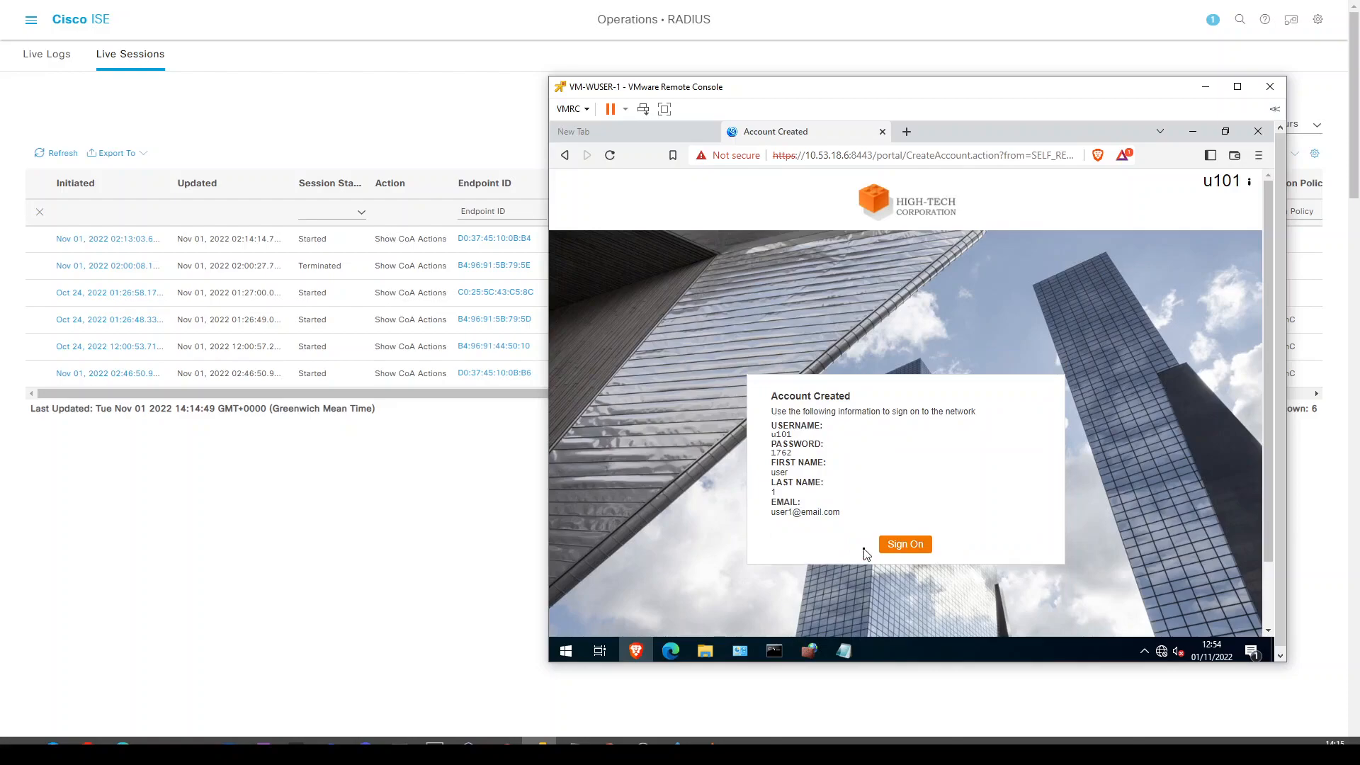
- Copy the generated guest password from the Account Created page and paste it over the second line of the untitled Notepad file
double_click(785, 453)
key("ctrl+c")
key("alt+Tab")
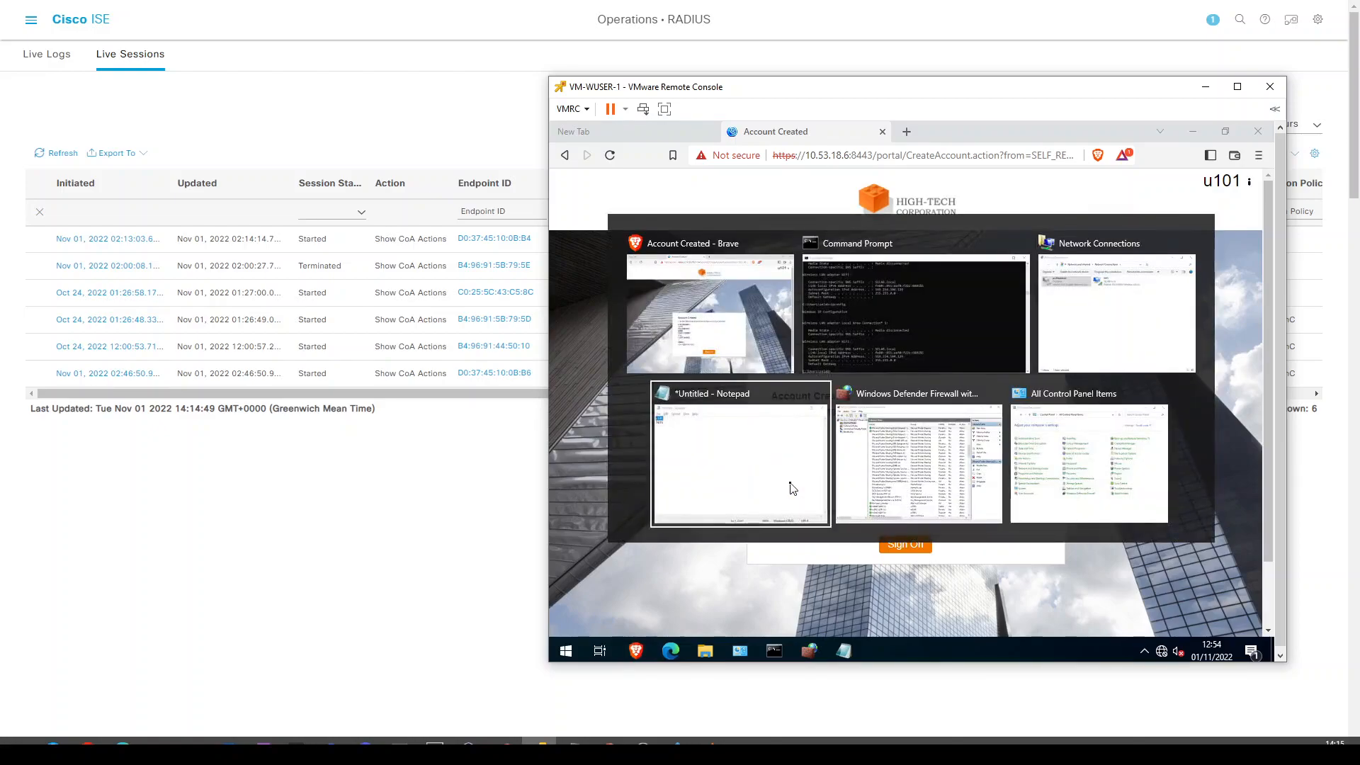
left_click(792, 488)
left_click(792, 483)
key("shift+Home")
key("ctrl+v")
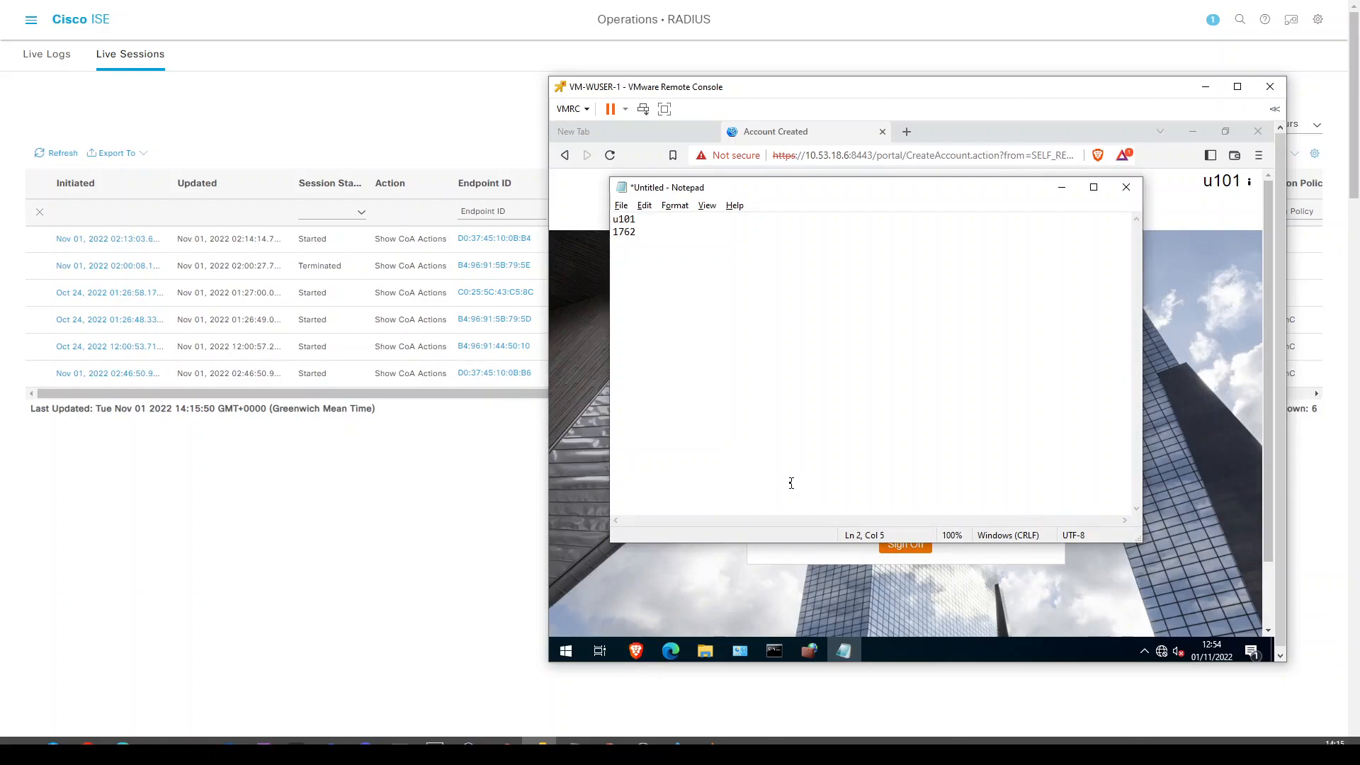
- Return to the Account Created page and sign on to the network with the new guest account
left_click(812, 583)
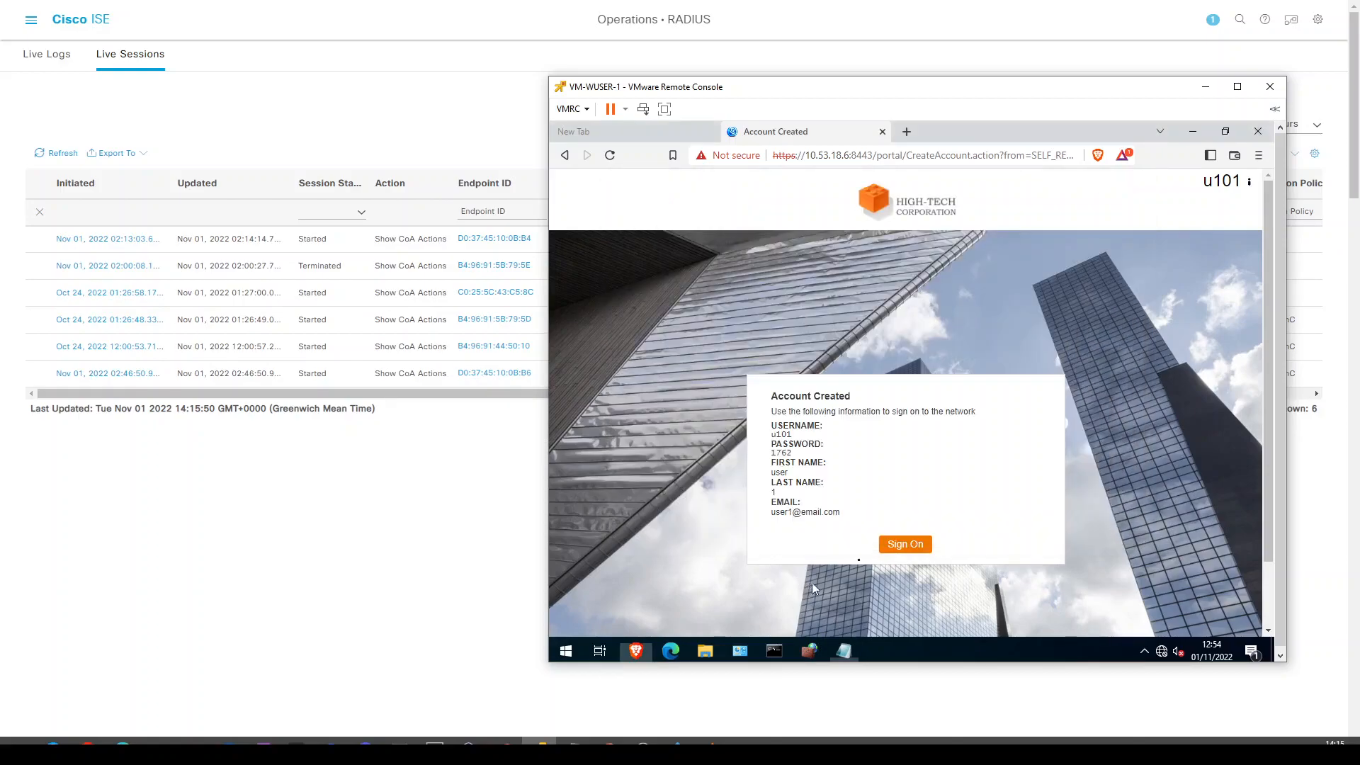
left_click(896, 547)
left_click(877, 599)
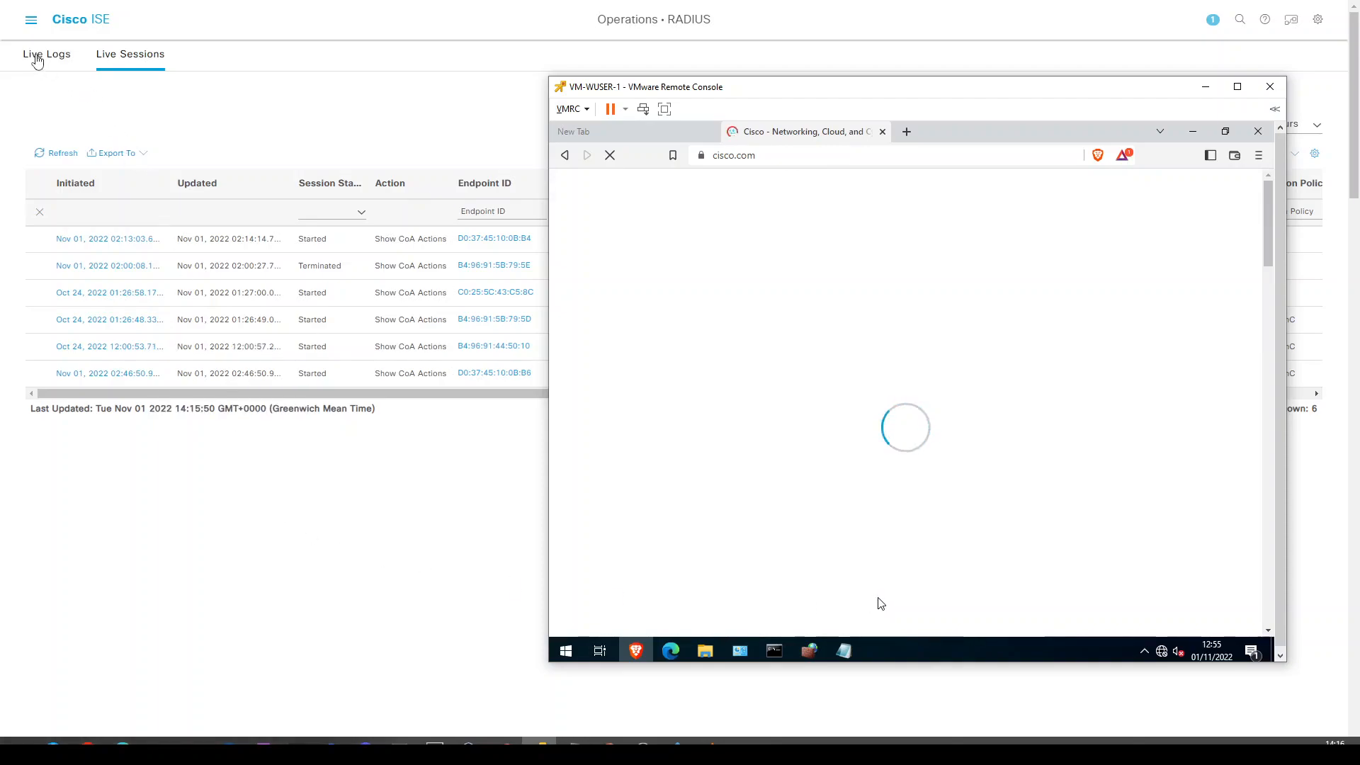
- Check the RADIUS live logs in ISE for the guest's authentication entries and the session's IP address
left_click(38, 61)
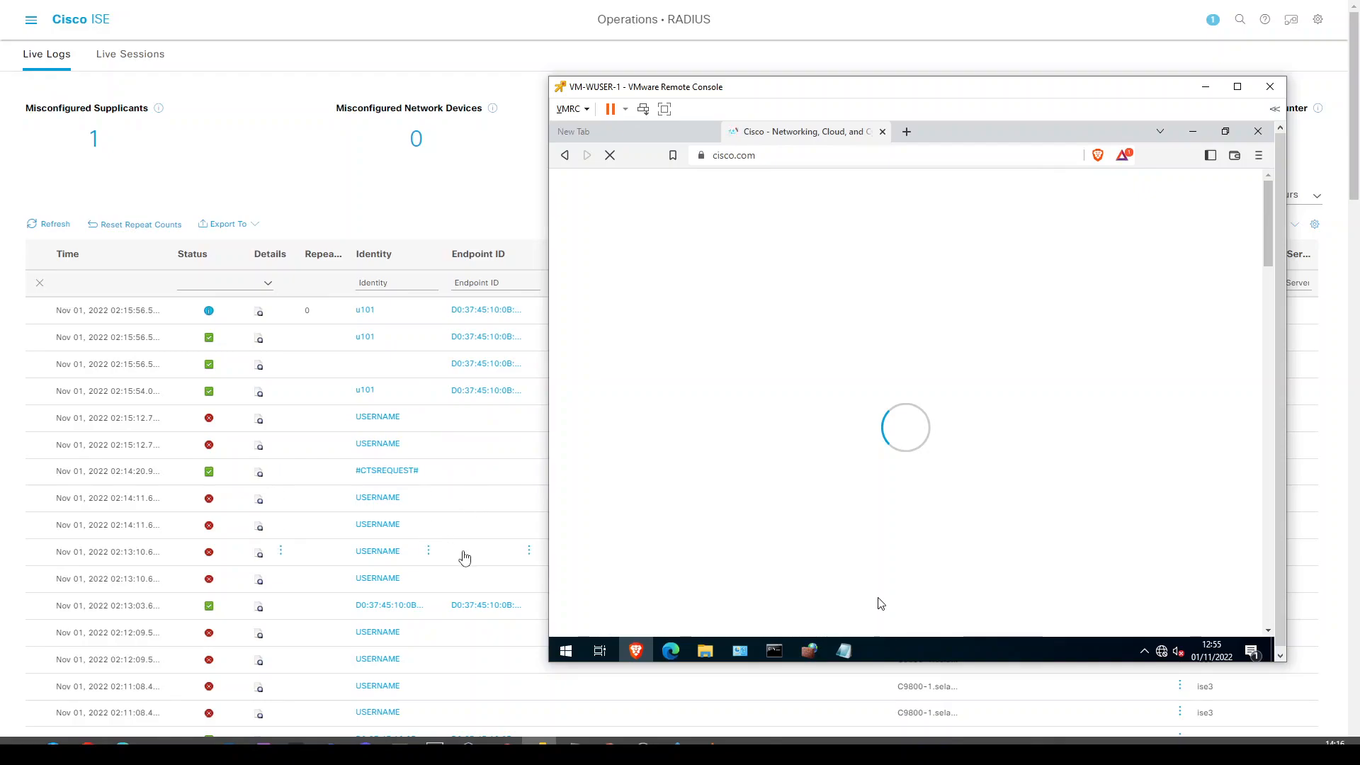
left_click(466, 566)
double_click(467, 573)
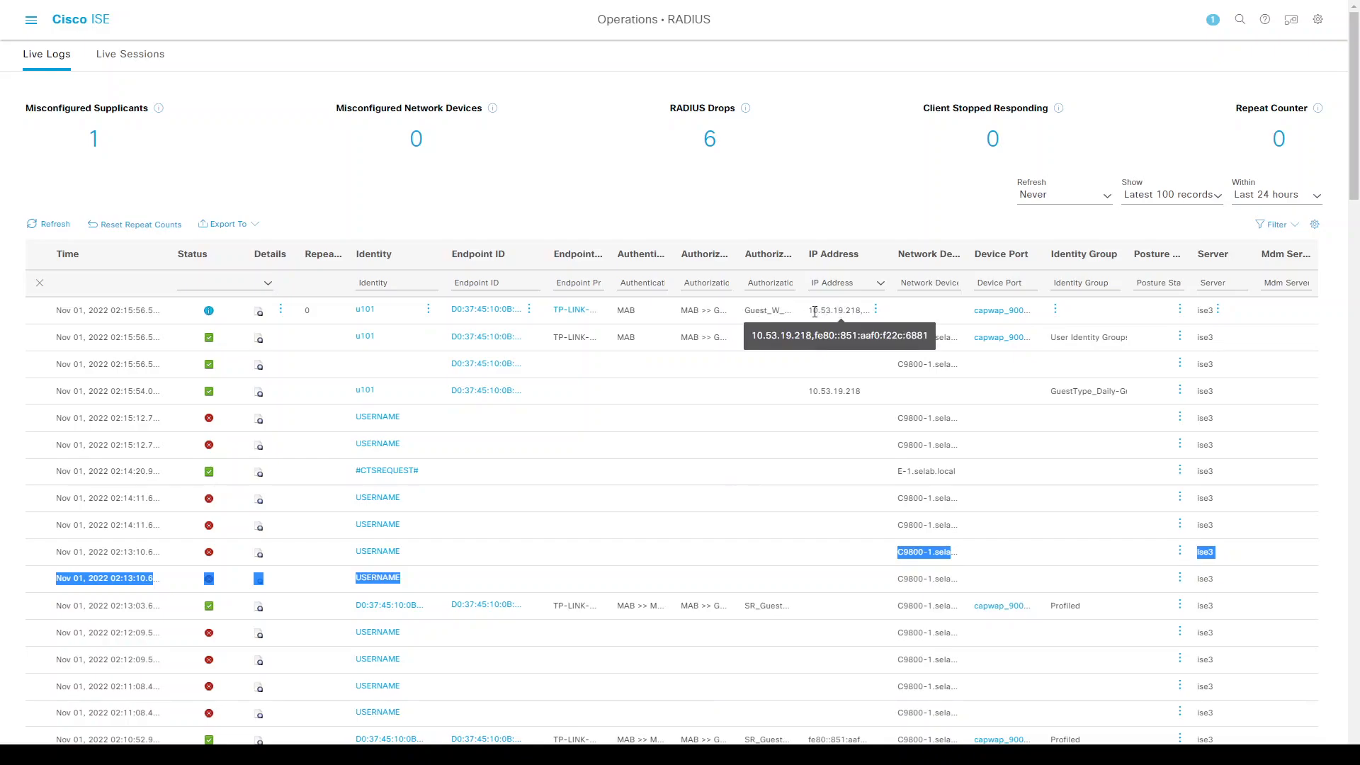
left_click_drag(815, 312, 852, 312)
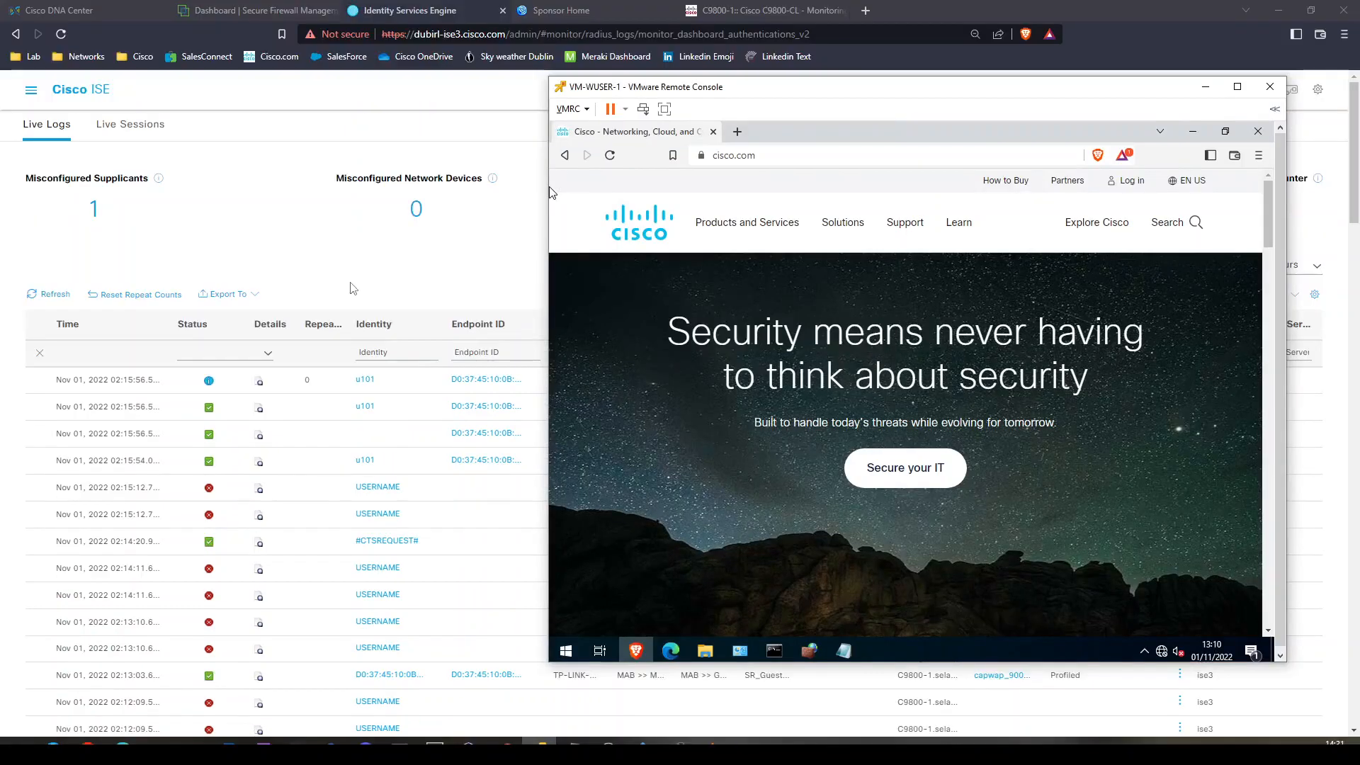
- Switch to the Sponsor Portal and examine the managed guest account's details, including its email address and time left
left_click(539, 96)
left_click(561, 10)
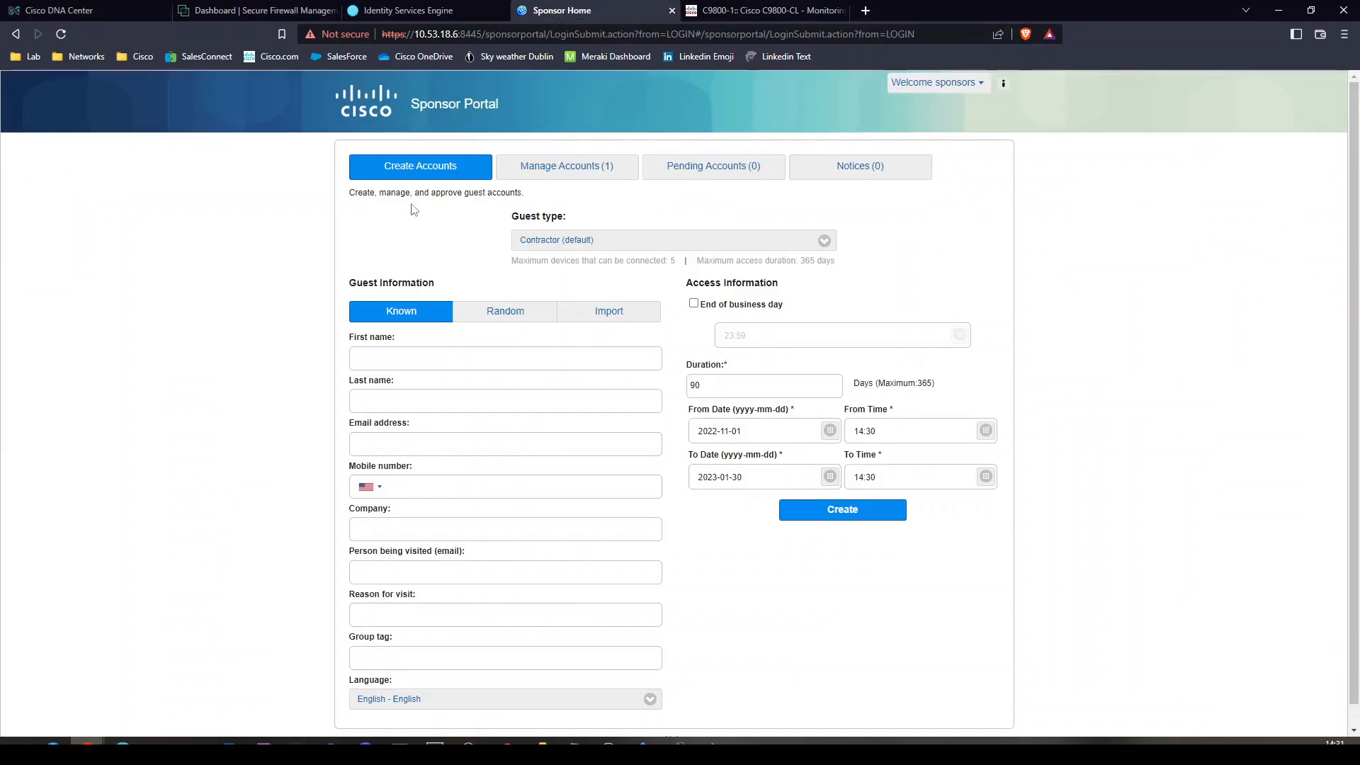
left_click(544, 171)
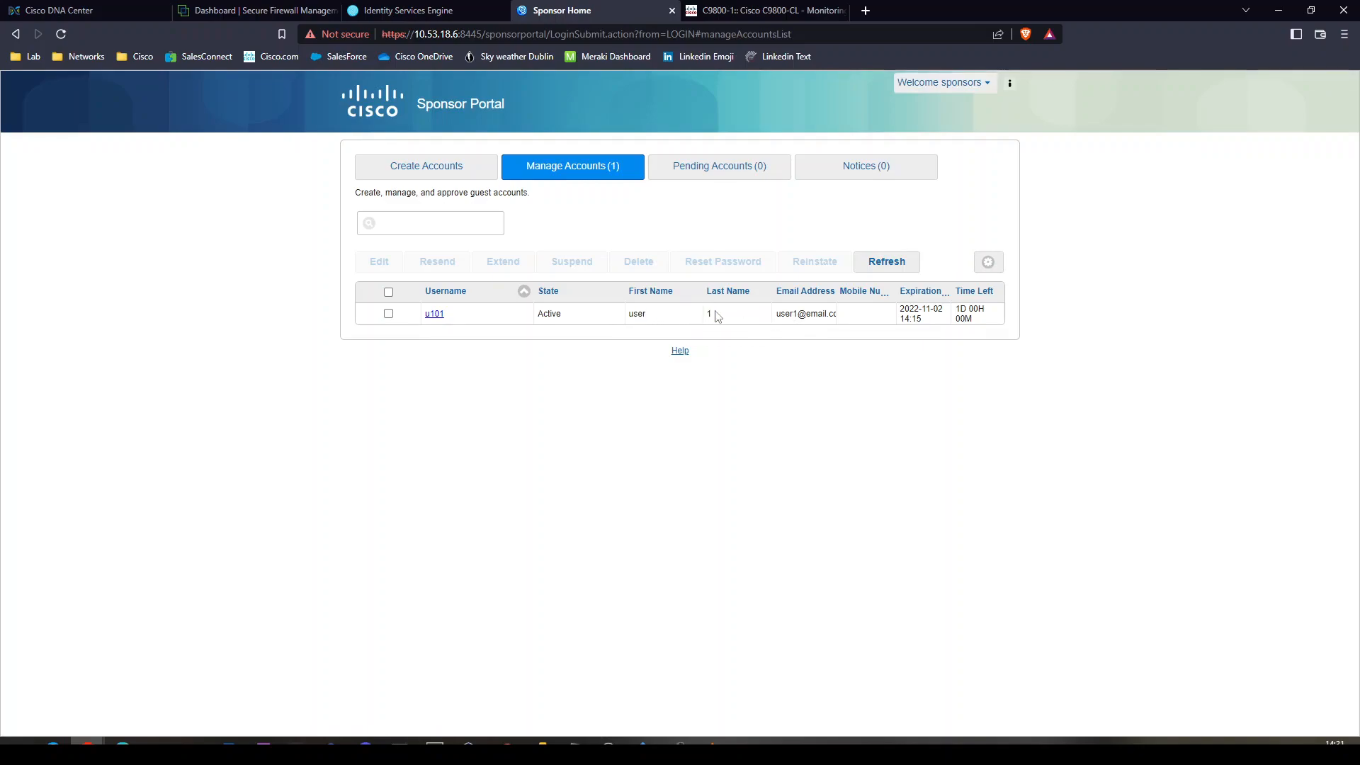
left_click_drag(785, 314, 807, 314)
left_click_drag(960, 309, 982, 322)
left_click(982, 323)
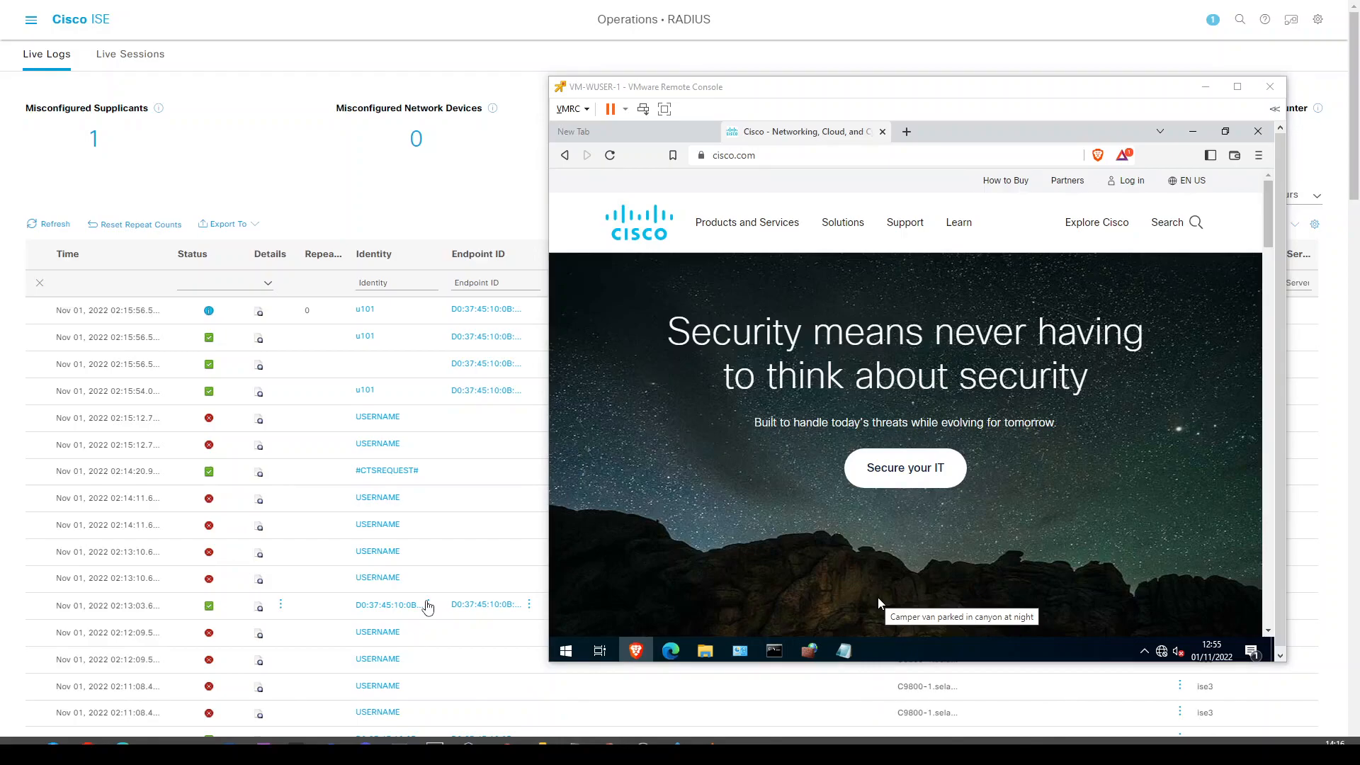
- Switch to the Network Diagram and steps slide of the presentation
key("alt+Tab")
left_click(425, 600)
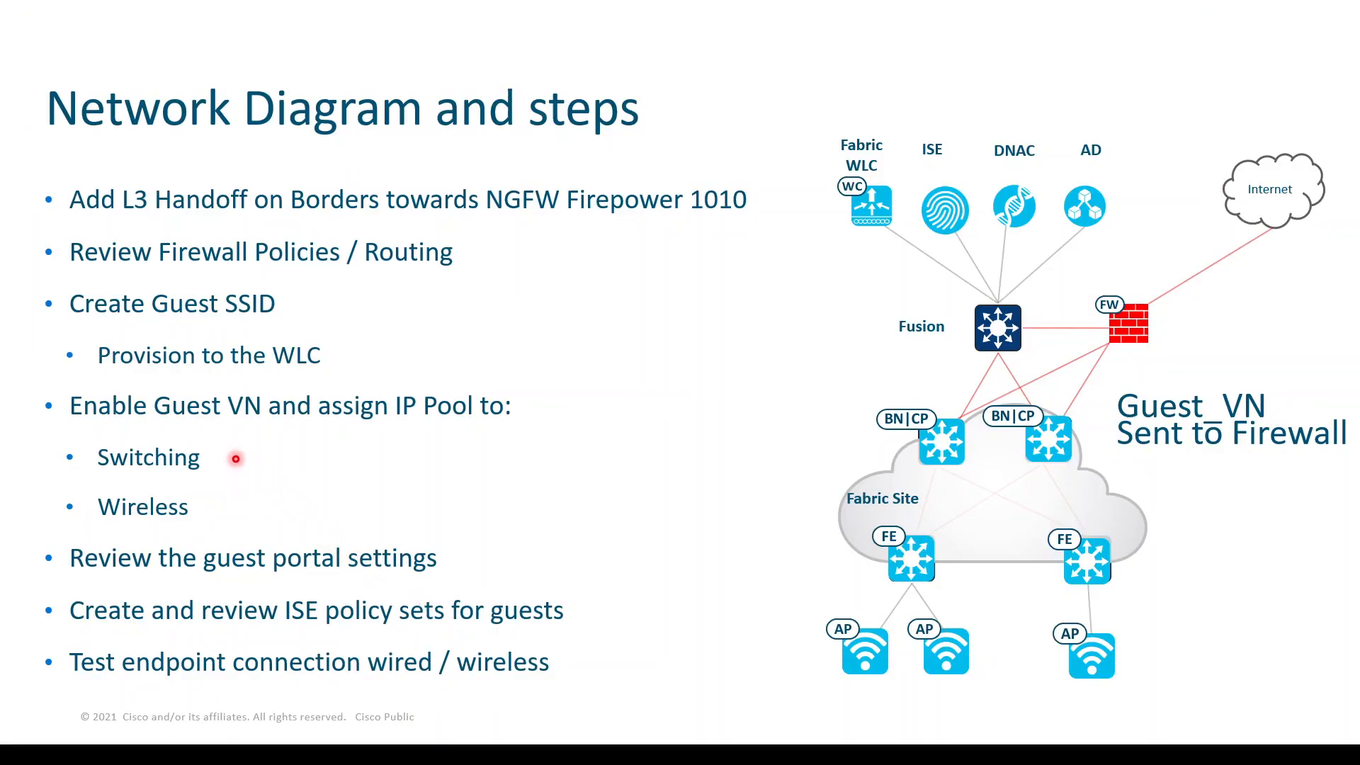